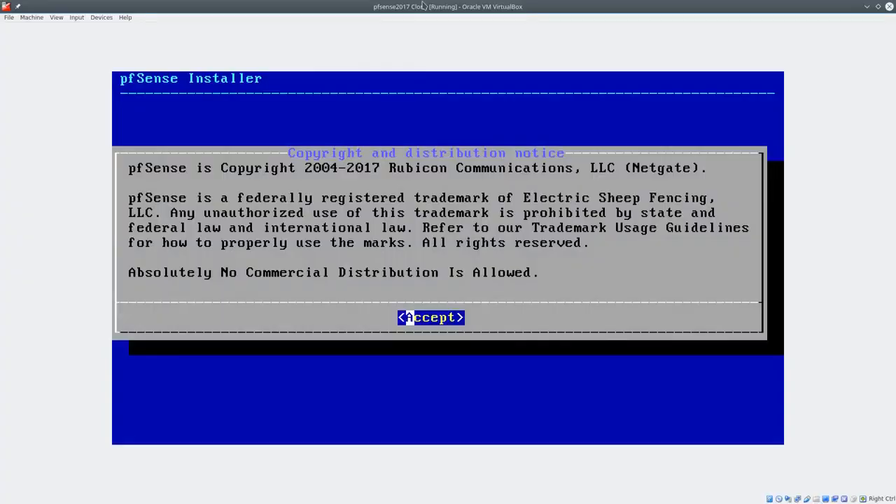
# Accept the pfSense notice and choose Install from the welcome menu
pyautogui.press('Return')
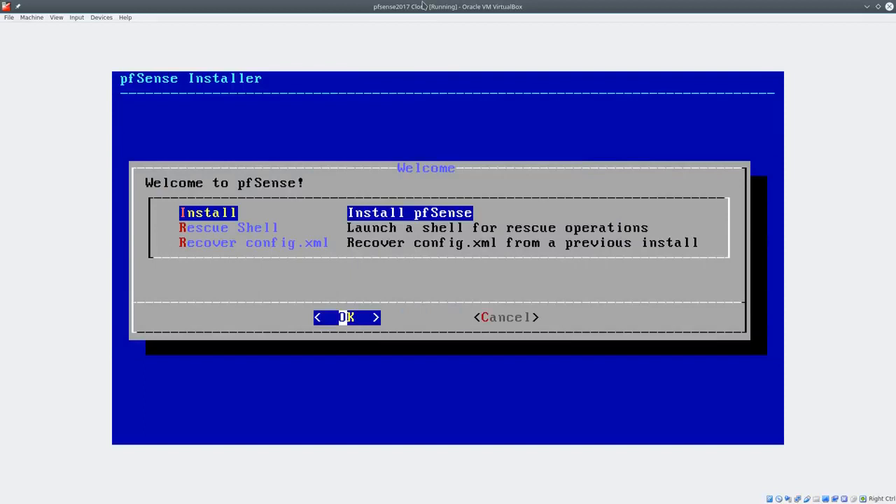
pyautogui.press('Down')
pyautogui.press('Down')
pyautogui.press('Up')
pyautogui.press('Up')
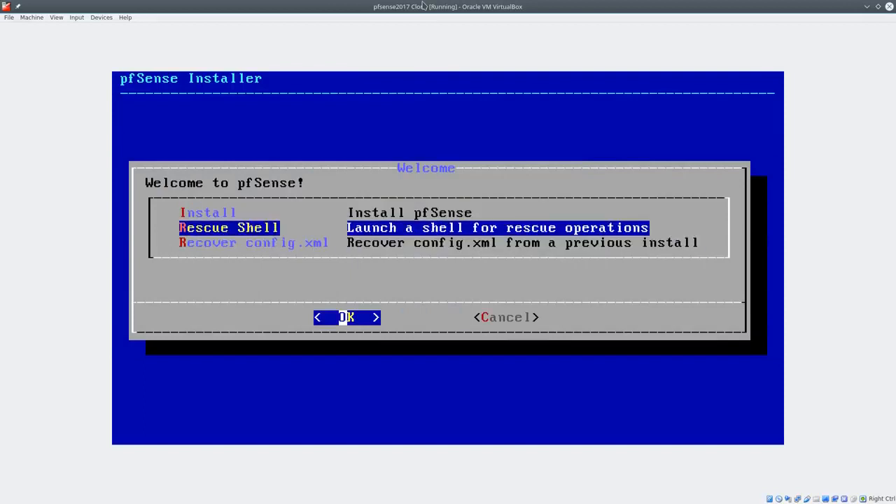
pyautogui.press('Down')
pyautogui.press('Down')
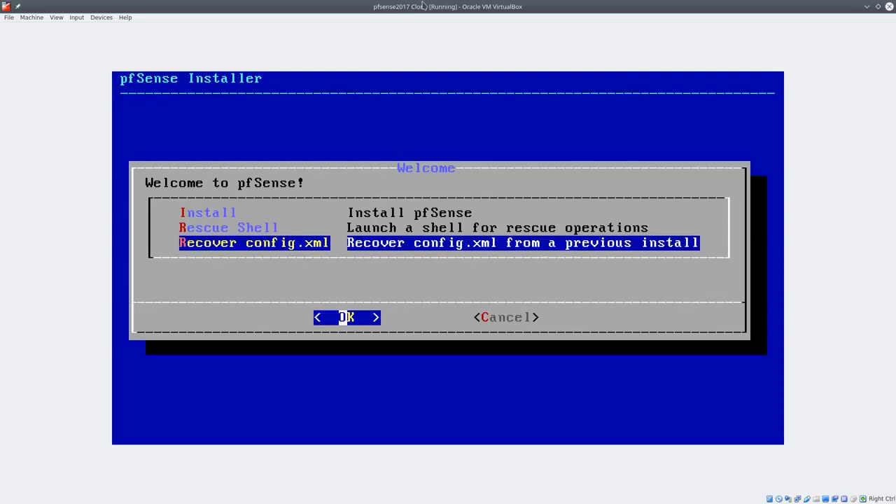
pyautogui.press('Up')
pyautogui.press('Up')
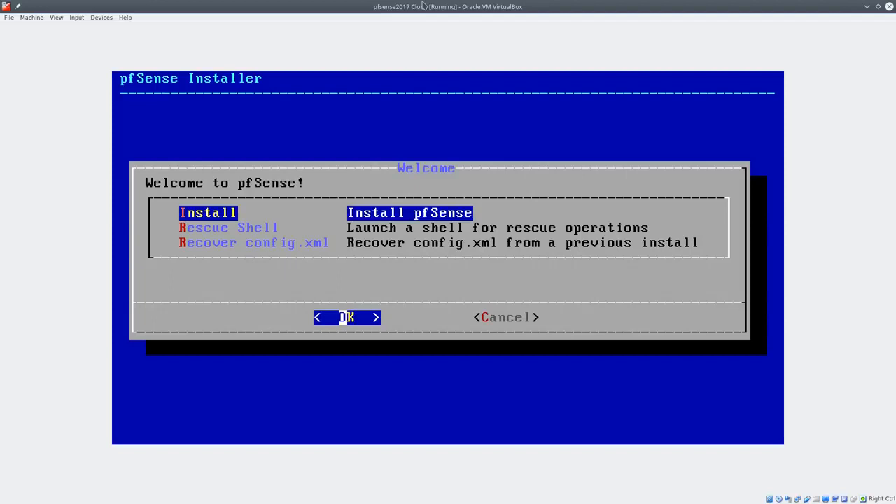
pyautogui.press('Down')
pyautogui.press('Down')
pyautogui.press('Up')
pyautogui.press('Up')
pyautogui.press('Return')
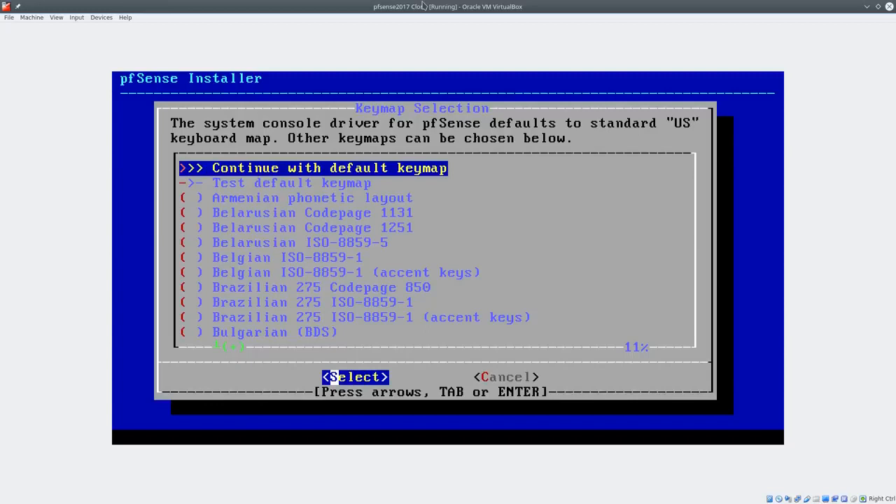
# Keep the default keymap and select Auto (ZFS) guided partitioning
pyautogui.press('Return')
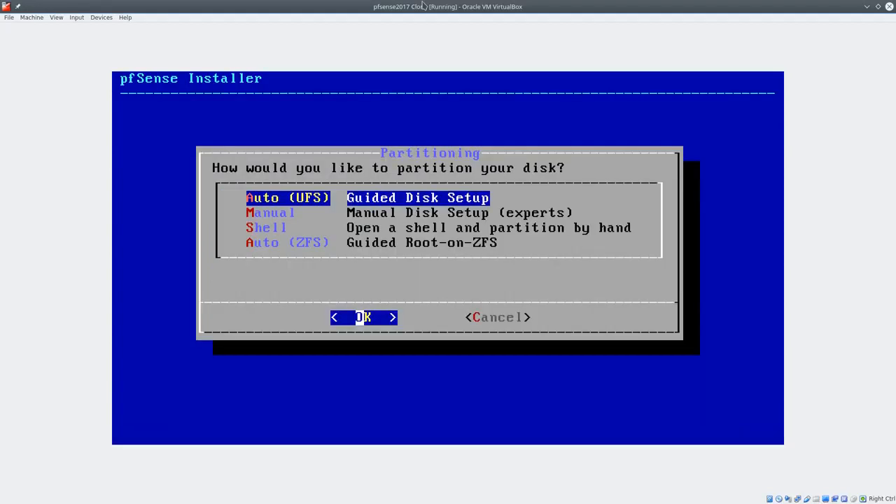
pyautogui.press('Down')
pyautogui.press('Down')
pyautogui.press('Down')
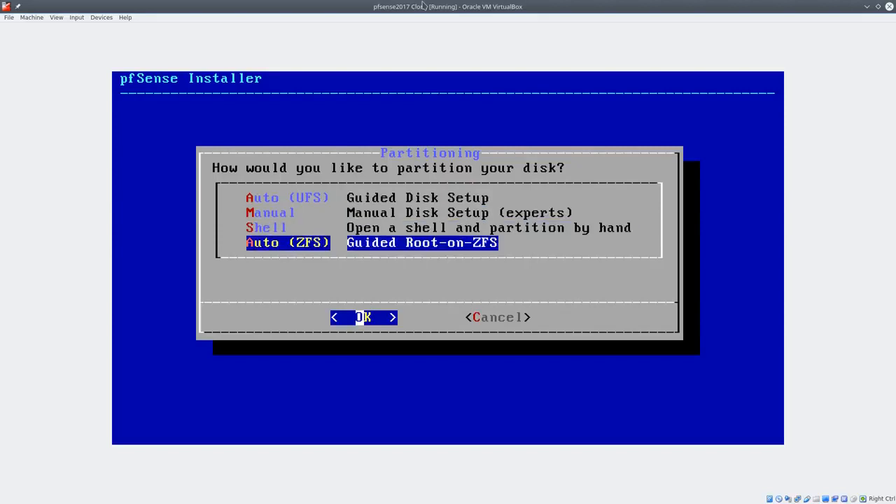
pyautogui.press('Up')
pyautogui.press('Up')
pyautogui.press('Up')
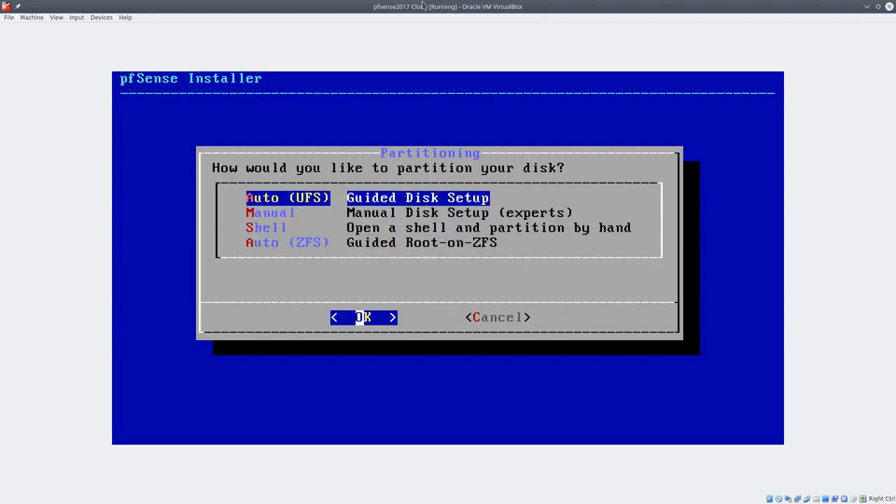
pyautogui.press('Down')
pyautogui.press('Down')
pyautogui.press('Down')
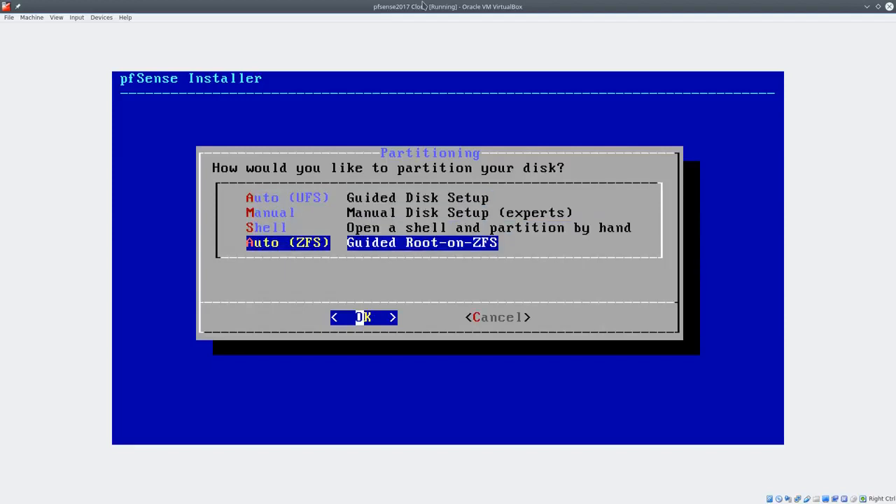
# Set the ZFS pool type to raidz1 using disks ada0, ada1 and ada2
pyautogui.press('Return')
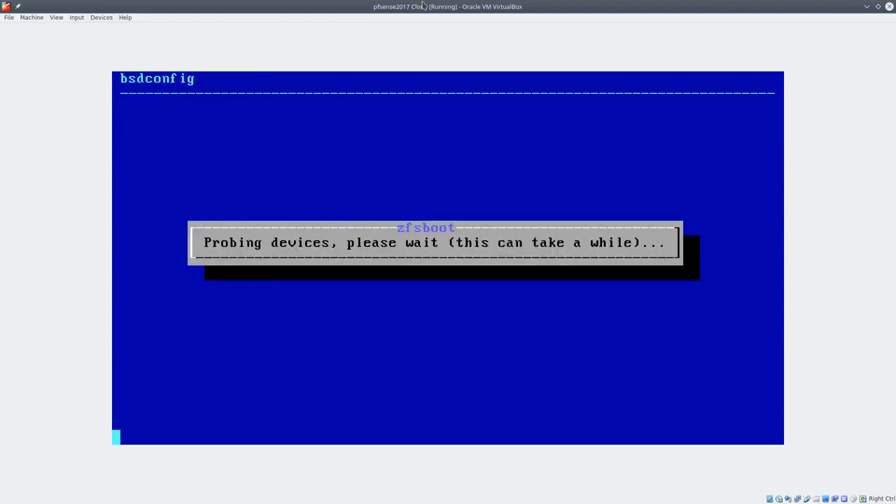
pyautogui.press('Down')
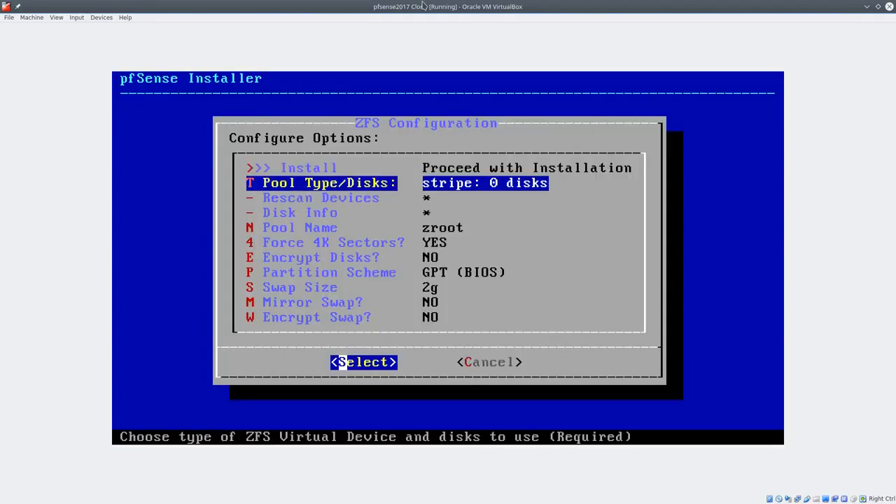
pyautogui.press('Return')
pyautogui.press('Down')
pyautogui.press('Down')
pyautogui.press('Down')
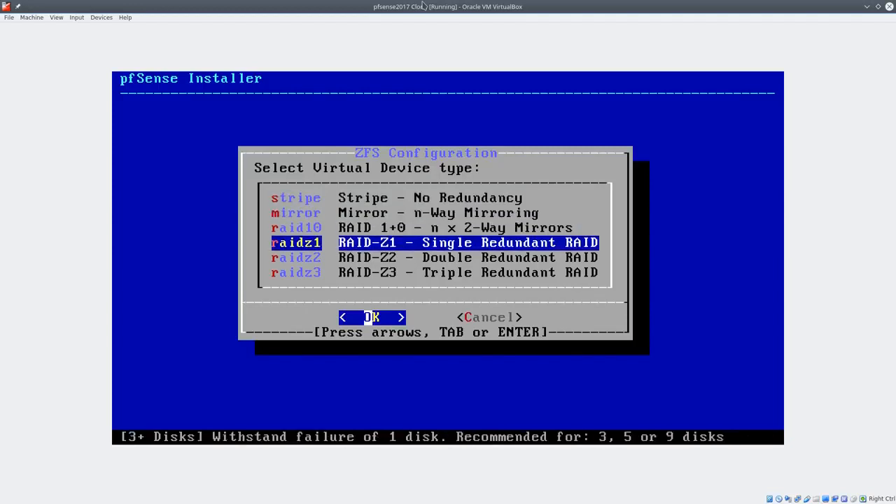
pyautogui.press('Return')
pyautogui.press('space')
pyautogui.press('Down')
pyautogui.press('space')
pyautogui.press('Down')
pyautogui.press('space')
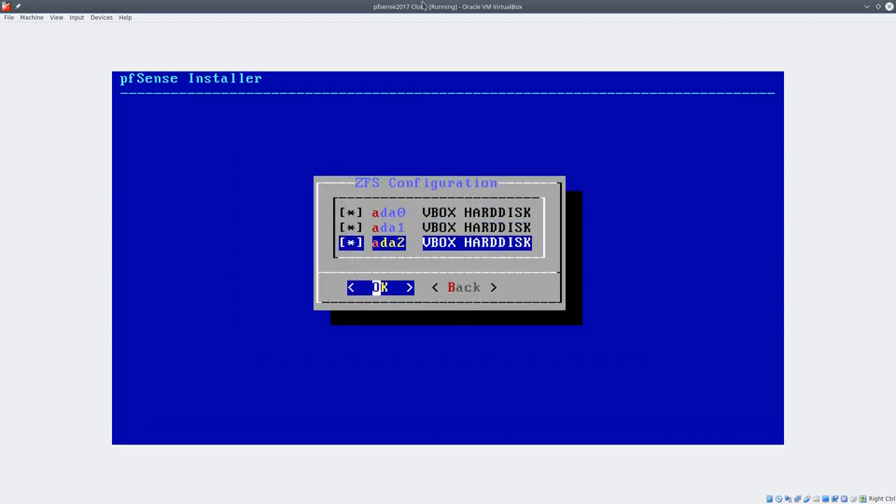
pyautogui.press('Right')
pyautogui.press('Left')
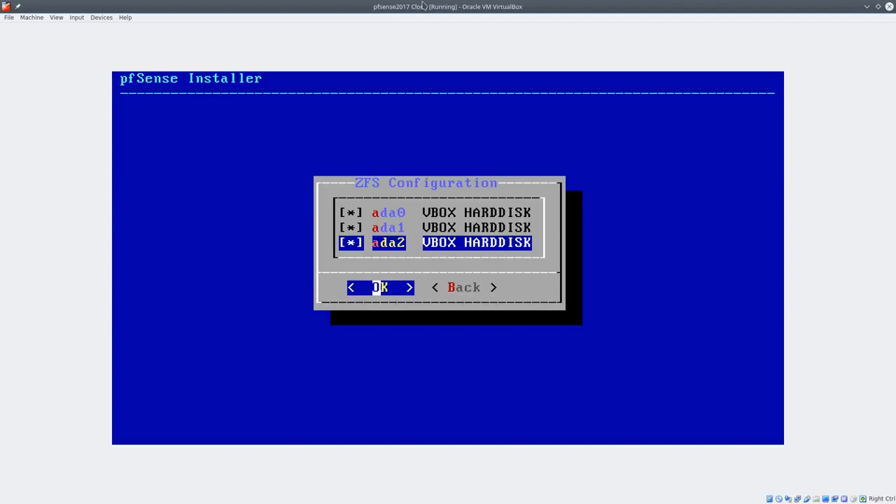
pyautogui.press('Return')
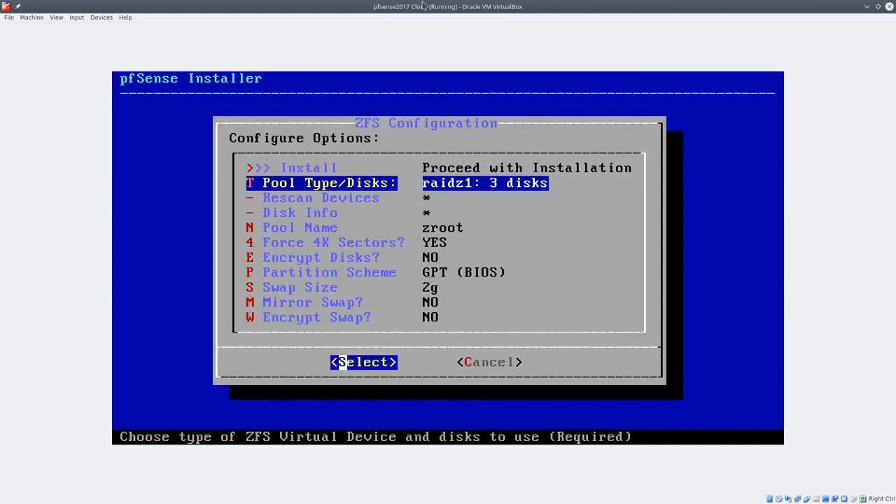
# Review the ZFS options: 4K sectors, partition scheme, swap, mirror swap and encryption
pyautogui.press('Down')
pyautogui.press('Down')
pyautogui.press('Down')
pyautogui.press('Down')
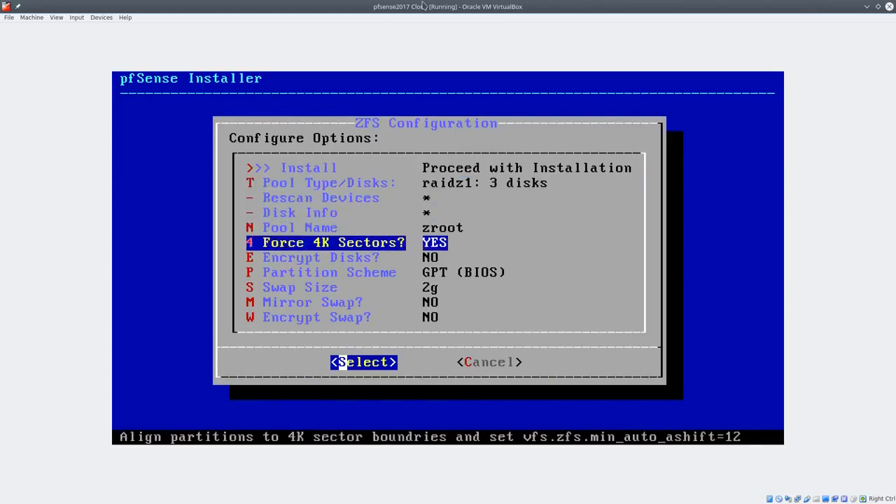
pyautogui.press('Up')
pyautogui.press('Down')
pyautogui.press('Down')
pyautogui.press('Down')
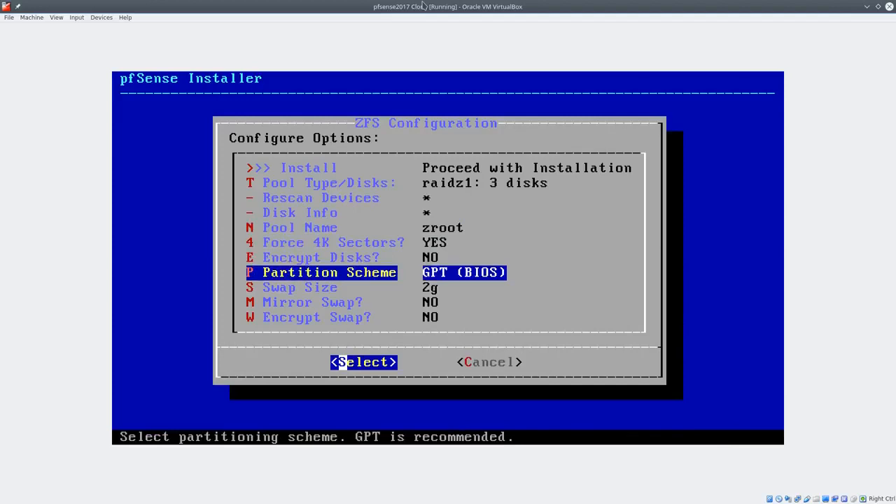
pyautogui.press('Down')
pyautogui.press('Down')
pyautogui.press('Up')
pyautogui.press('Down')
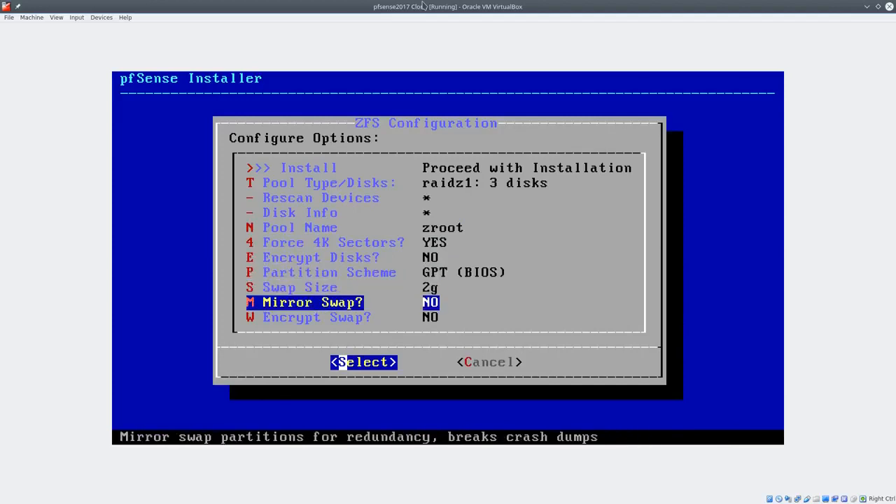
pyautogui.press('Down')
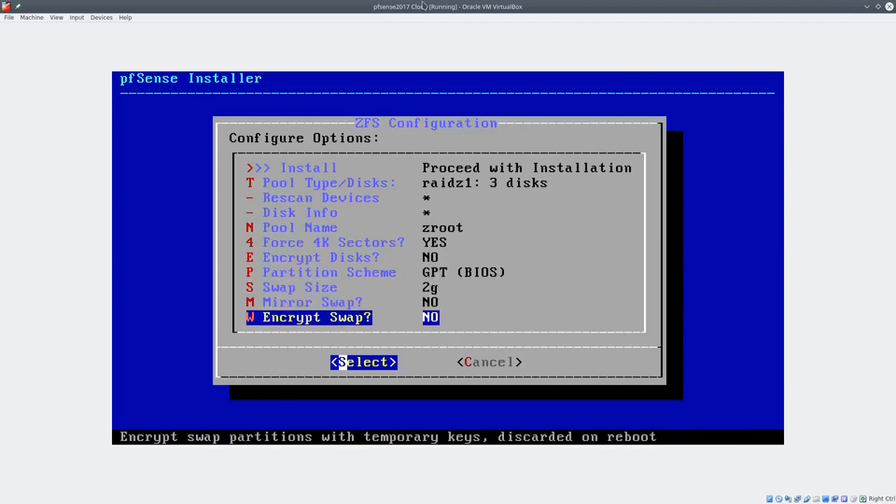
pyautogui.press('Up')
pyautogui.press('Up')
pyautogui.press('Up')
pyautogui.press('Up')
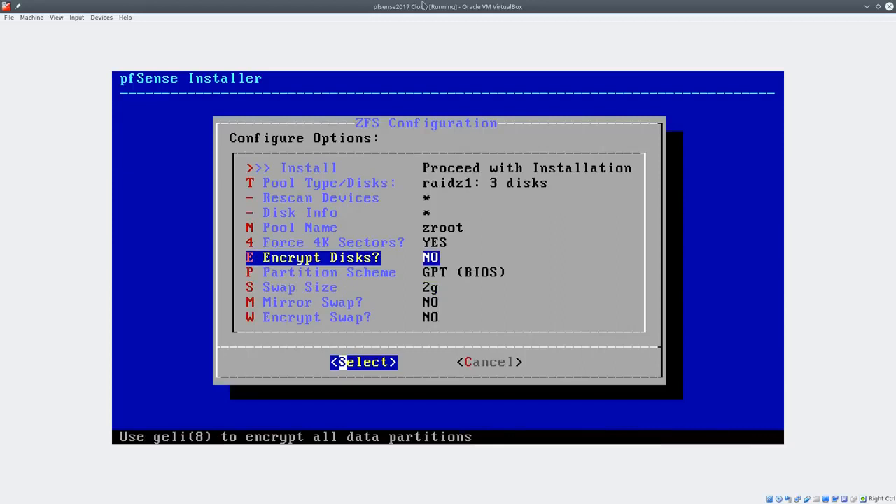
pyautogui.press('Up')
pyautogui.press('Up')
pyautogui.press('Up')
pyautogui.press('Up')
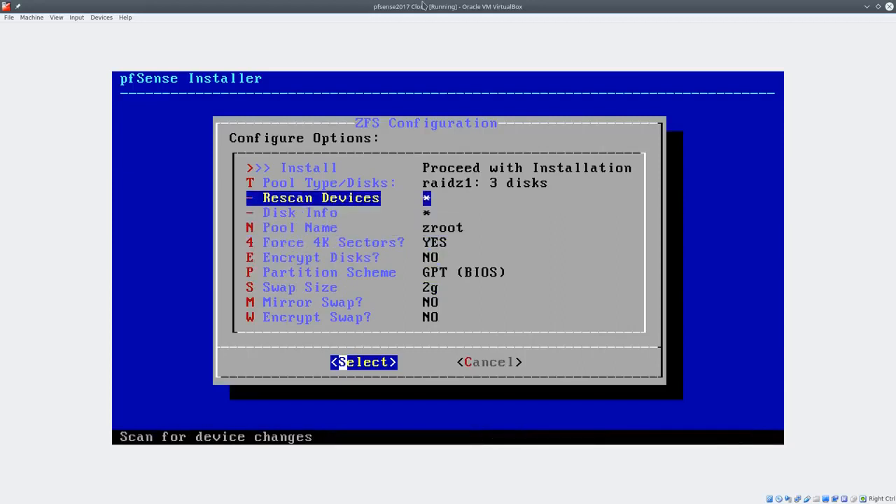
# Keep zroot as the pool name and proceed to the disk-wipe confirmation
pyautogui.press('Down')
pyautogui.press('Down')
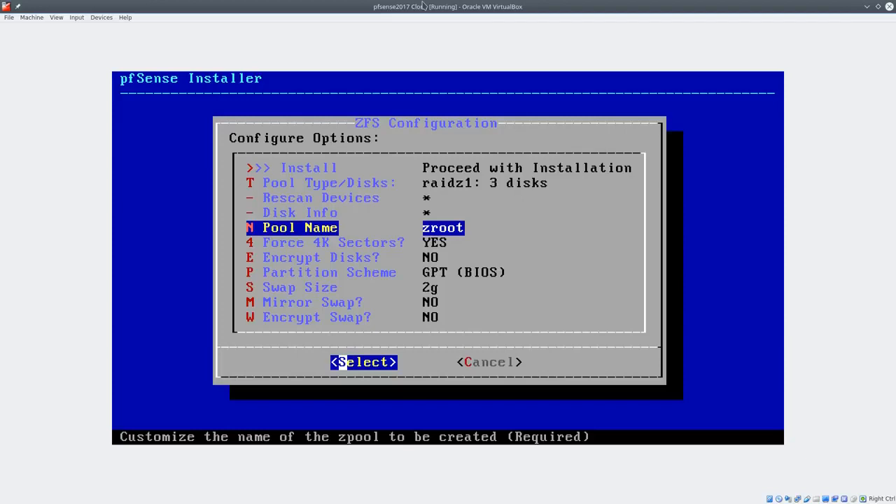
pyautogui.press('Return')
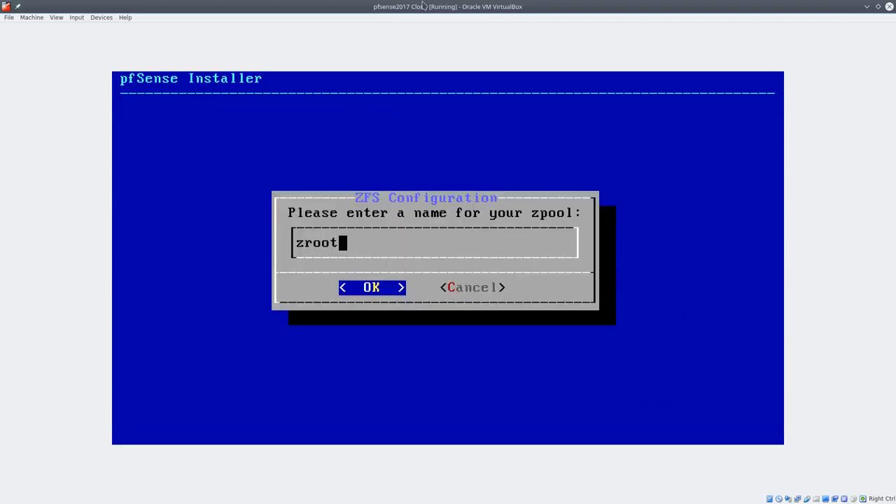
pyautogui.press('Return')
pyautogui.press('Up')
pyautogui.press('Up')
pyautogui.press('Up')
pyautogui.press('Up')
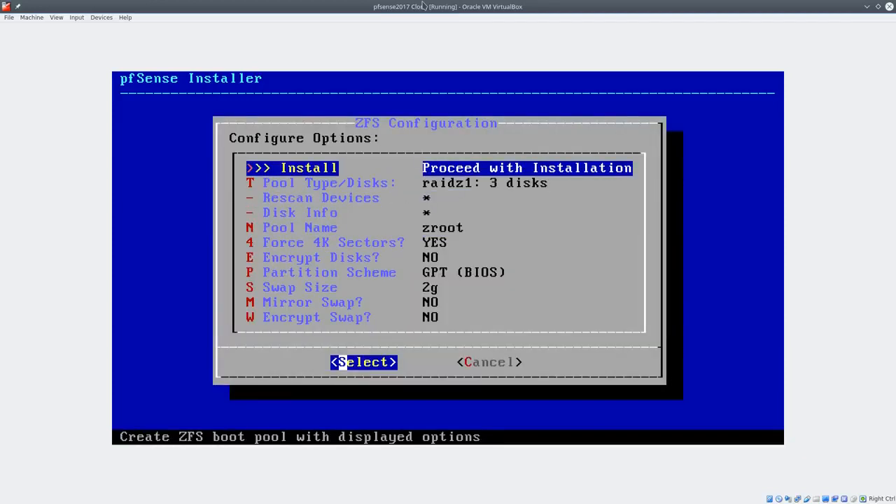
pyautogui.press('Return')
pyautogui.press('Left')
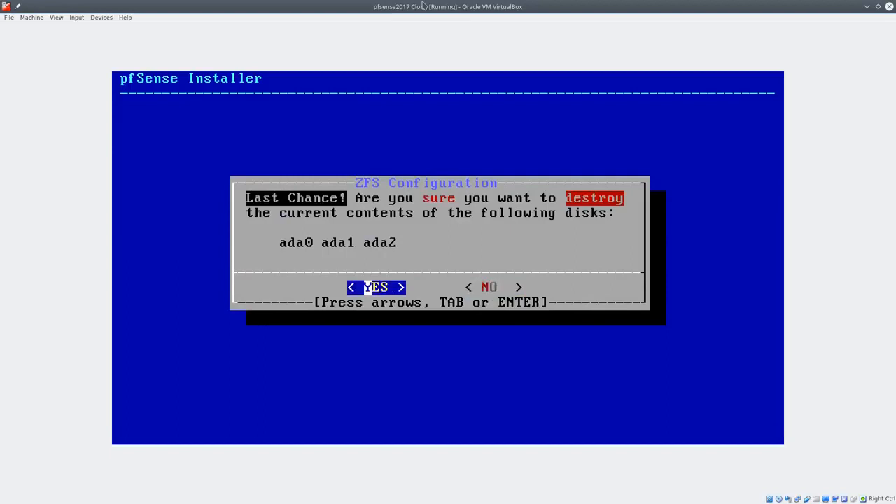
# Confirm wiping ada0, ada1 and ada2 so pfSense installs and boots to its console
pyautogui.press('Return')
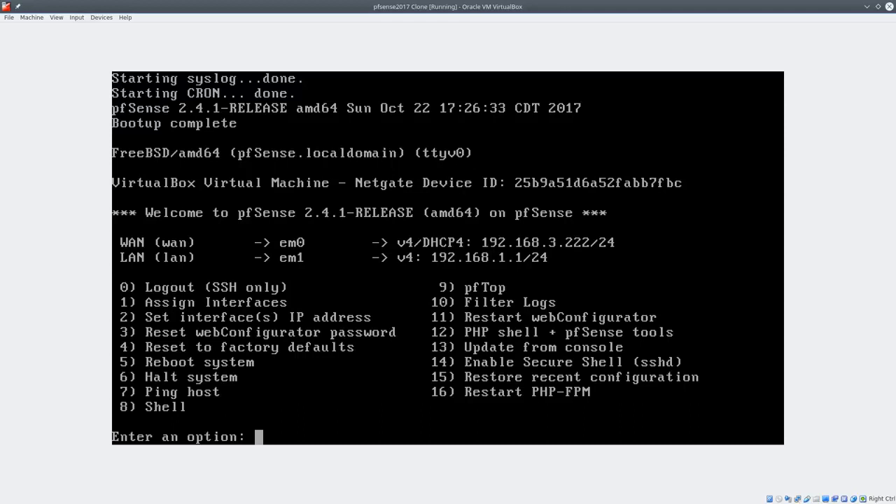
pyautogui.write('1')
pyautogui.press('Return')
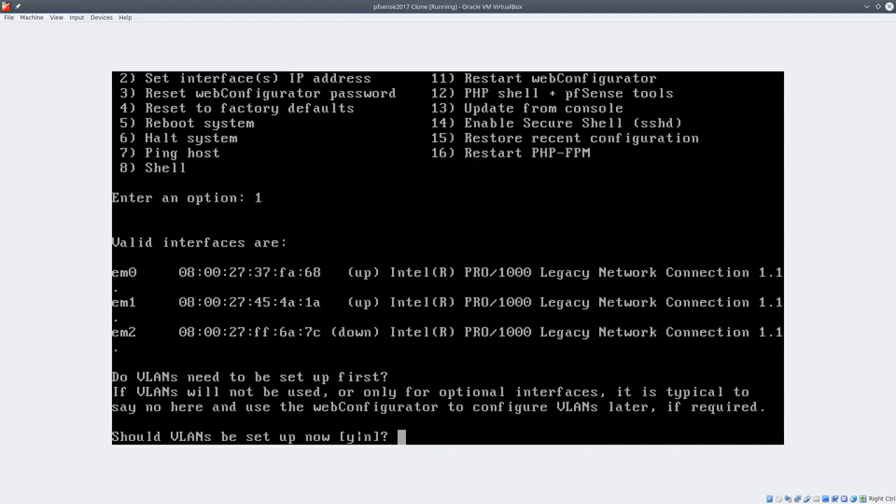
pyautogui.write('n')
pyautogui.press('Return')
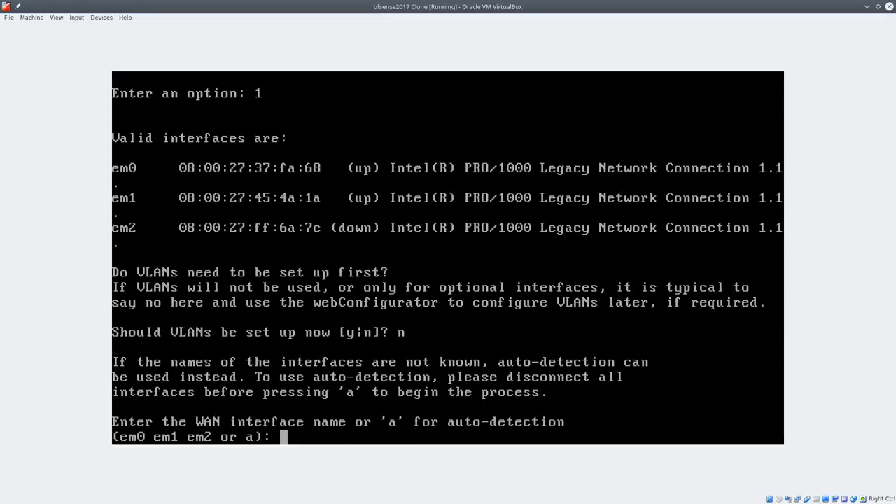
pyautogui.press('Escape')
pyautogui.press('BackSpace')
pyautogui.press('Return')
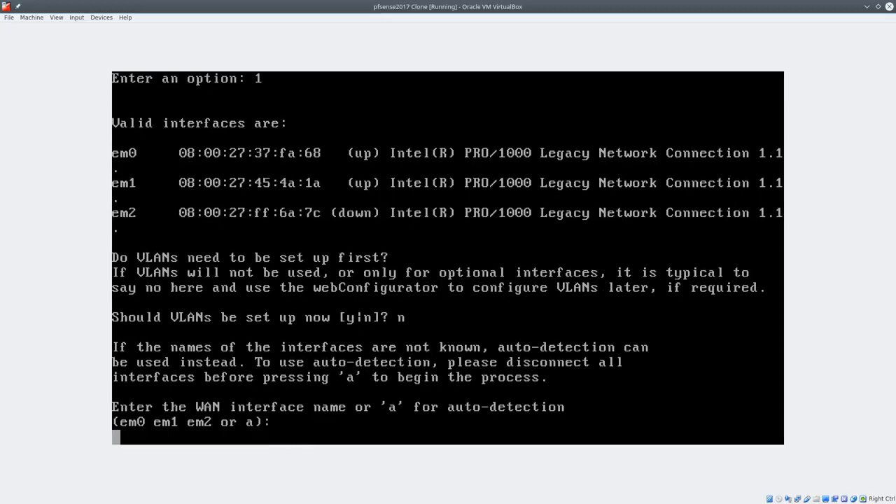
pyautogui.hotkey('ctrl', 'c')
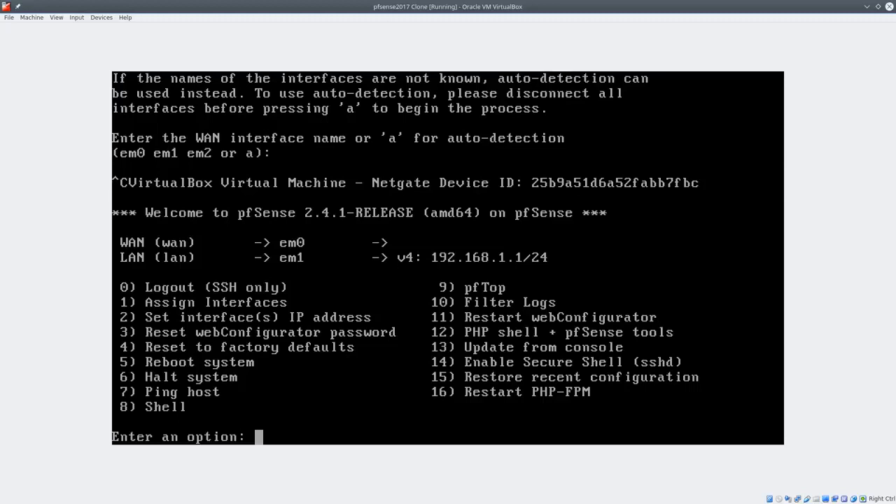
# Launch pfTop with option 9, then quit it with q
pyautogui.write('9')
pyautogui.press('Return')
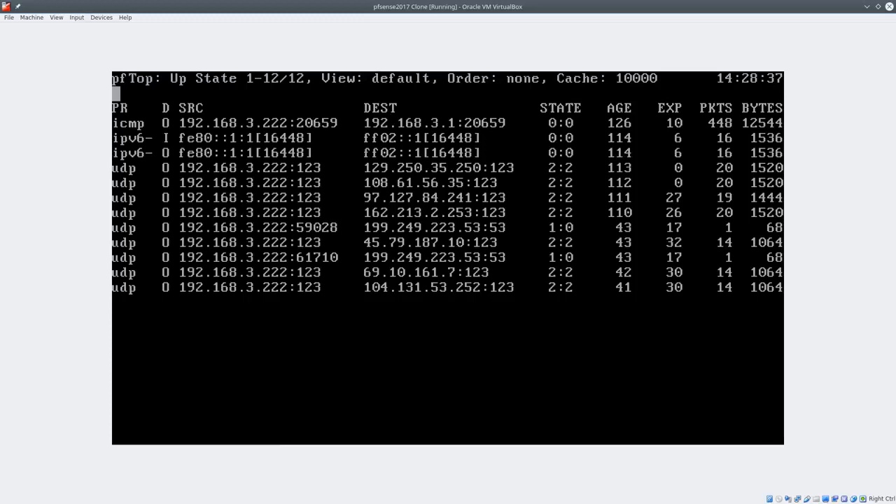
pyautogui.press('q')
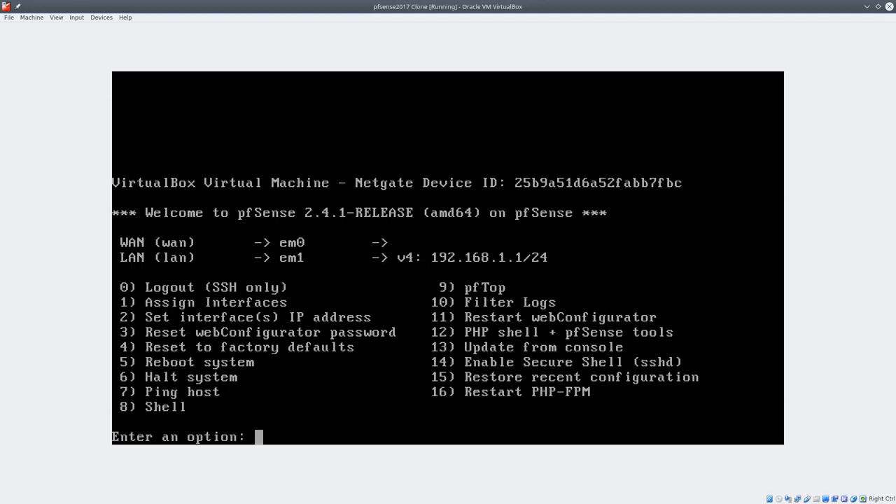
# Enter the PHP developer shell (12), exit it, then open Restore recent configuration (15)
pyautogui.write('12')
pyautogui.press('Return')
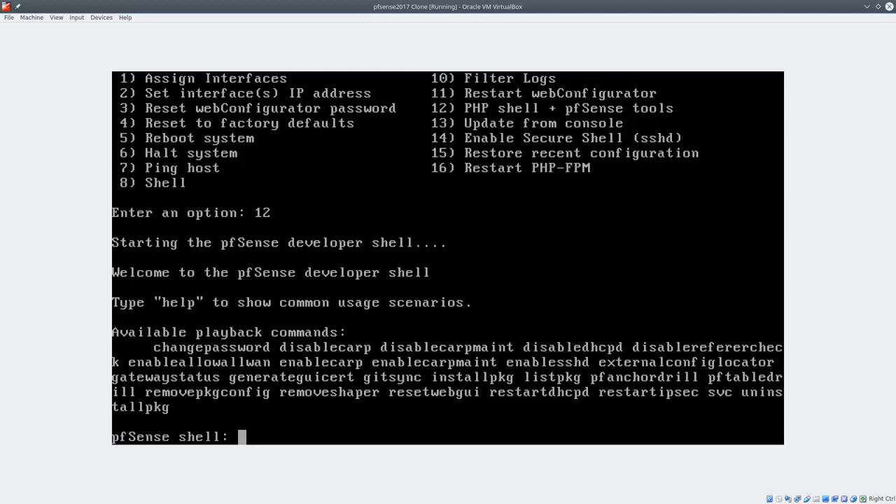
pyautogui.press('Return')
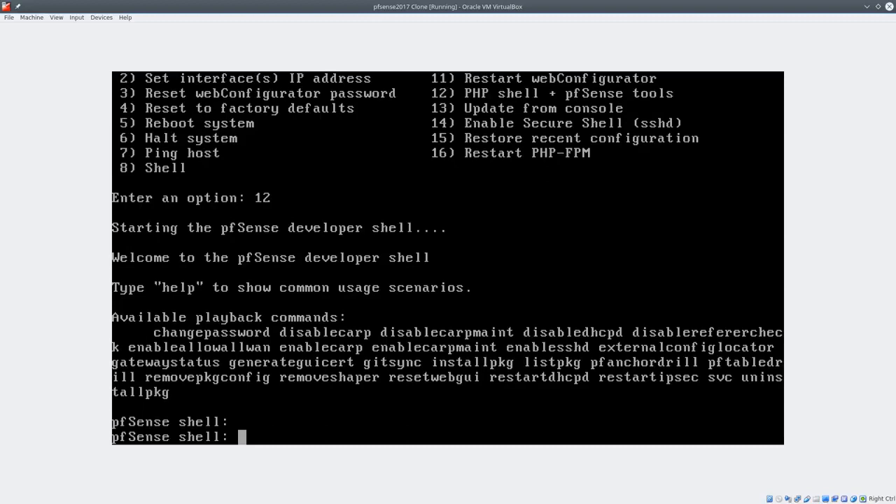
pyautogui.write('exit')
pyautogui.press('Return')
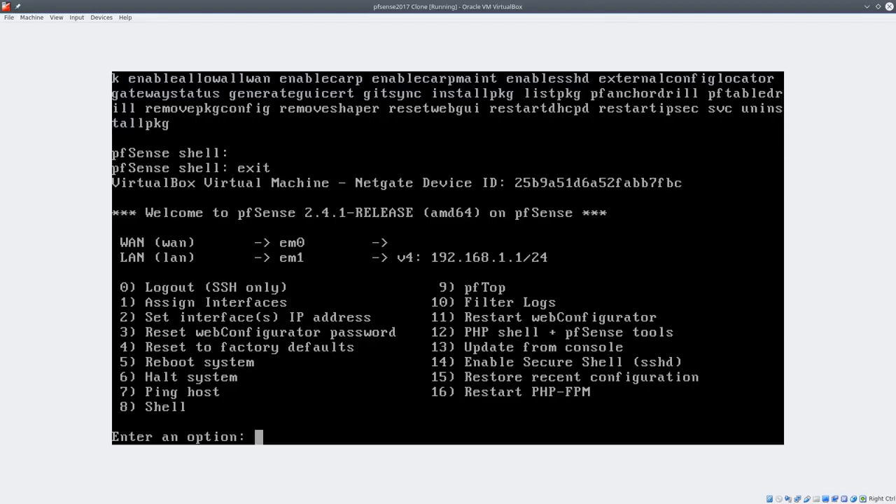
pyautogui.write('15')
pyautogui.press('Return')
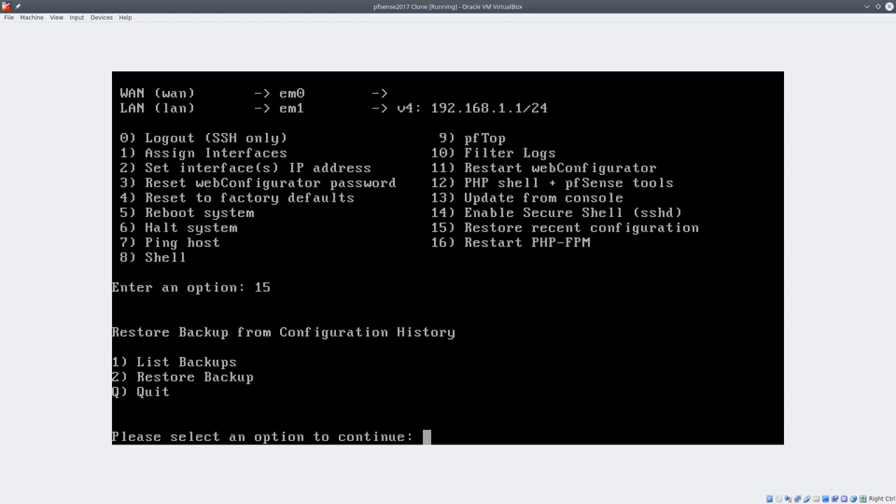
# Enter q at the Restore Backup prompt to get back to the main console menu
pyautogui.write('q')
pyautogui.press('Return')
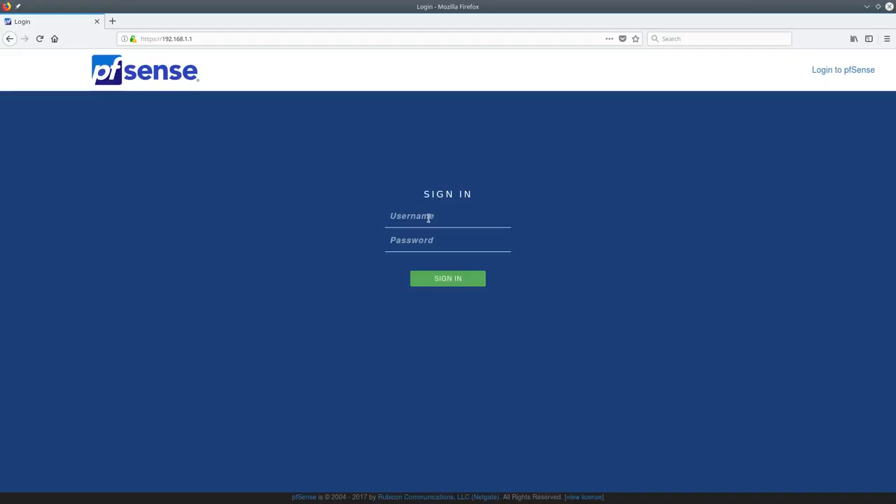
# Sign in as admin with the default password and start the setup wizard
pyautogui.click(428, 218)
pyautogui.write('admin')
pyautogui.press('Tab')
pyautogui.write('pfsense')
pyautogui.press('Return')
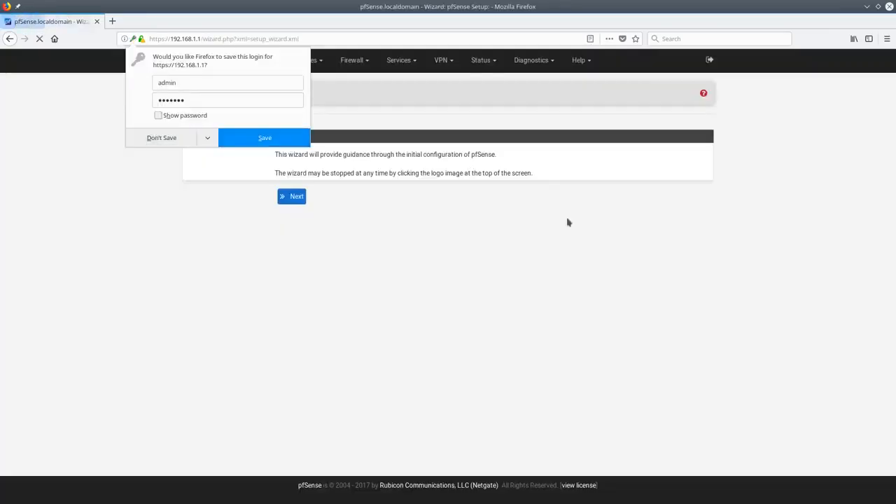
pyautogui.click(137, 140)
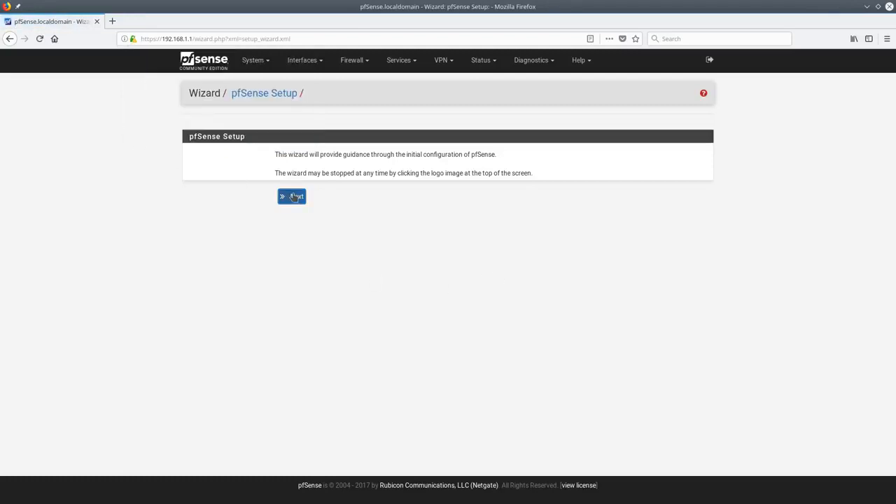
pyautogui.click(294, 197)
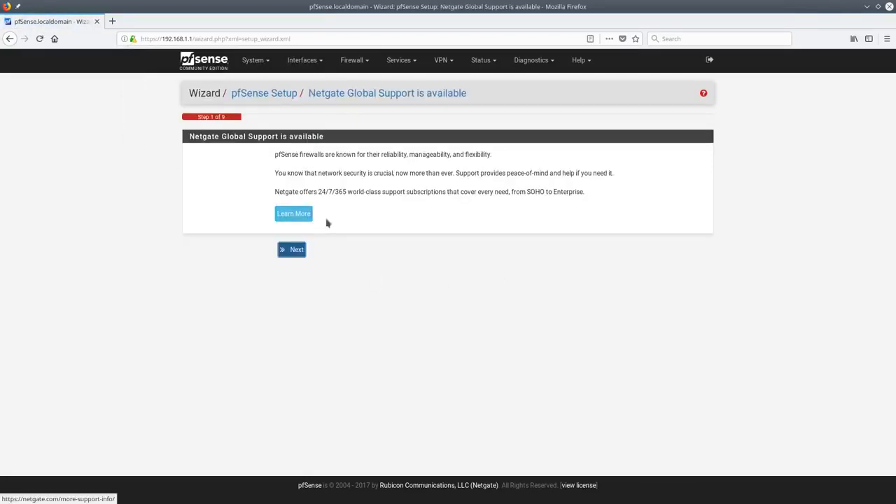
pyautogui.click(297, 253)
# Set hostname pfsenseDemoFW with DNS servers 208.67.222.222 and 8.8.4.4
pyautogui.click(344, 175)
pyautogui.click(342, 188)
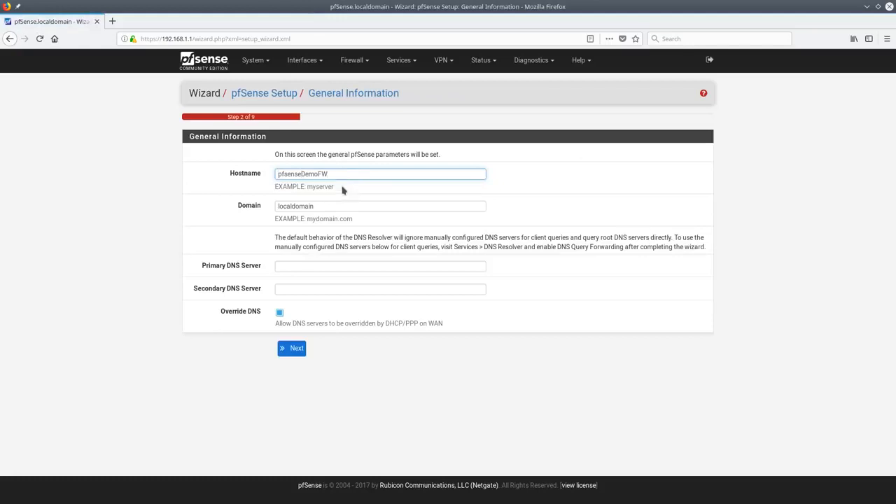
pyautogui.click(351, 266)
pyautogui.write('208')
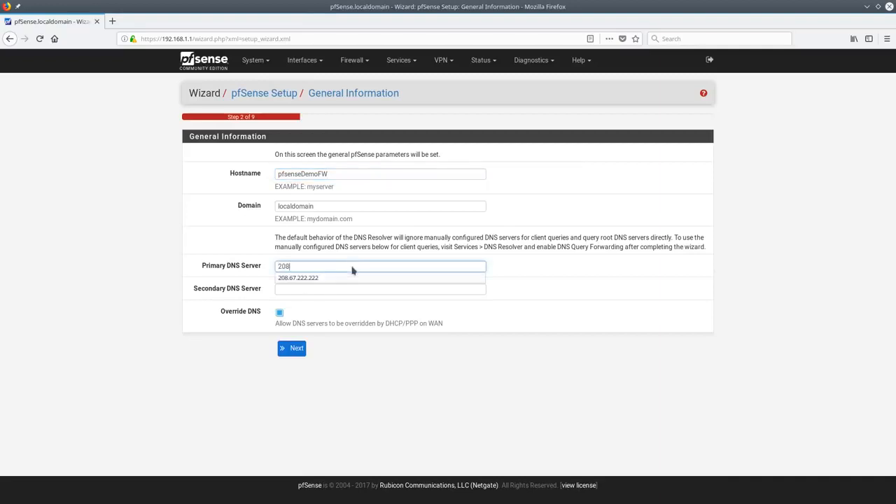
pyautogui.click(350, 278)
pyautogui.click(349, 290)
pyautogui.write('8.')
pyautogui.click(291, 302)
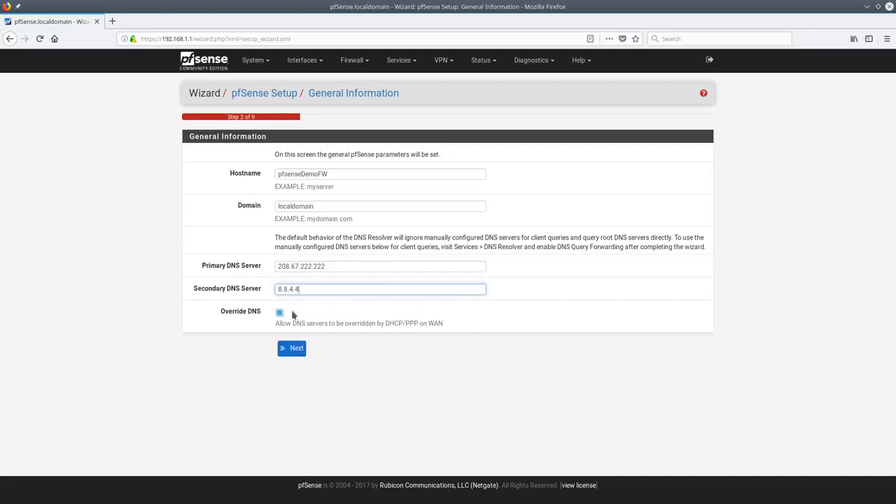
pyautogui.click(293, 348)
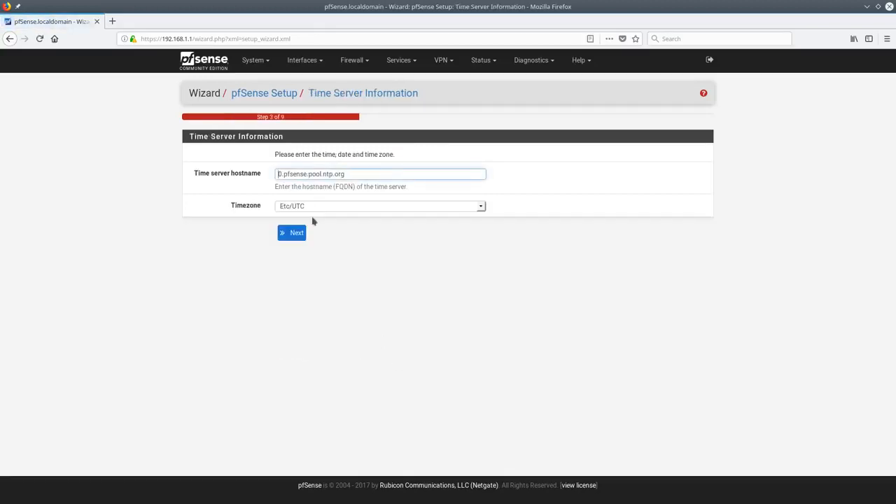
# Choose America/Detroit as the timezone
pyautogui.click(482, 211)
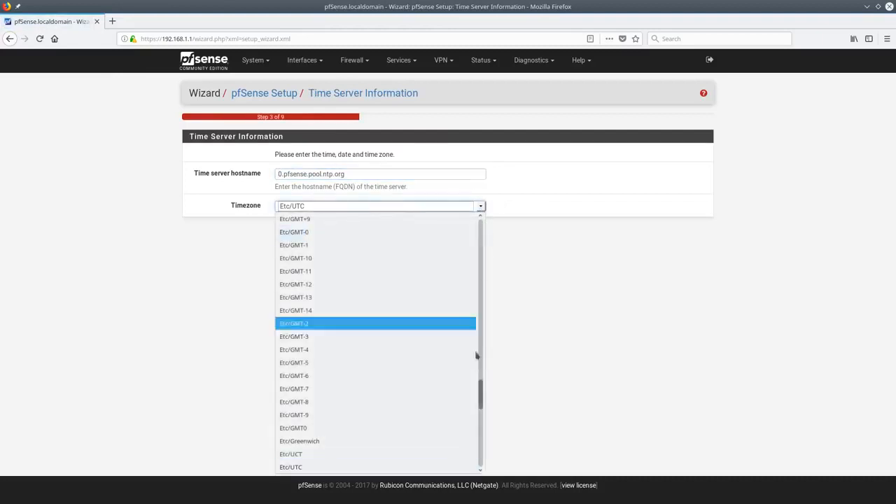
pyautogui.moveTo(484, 412); pyautogui.dragTo(481, 217)
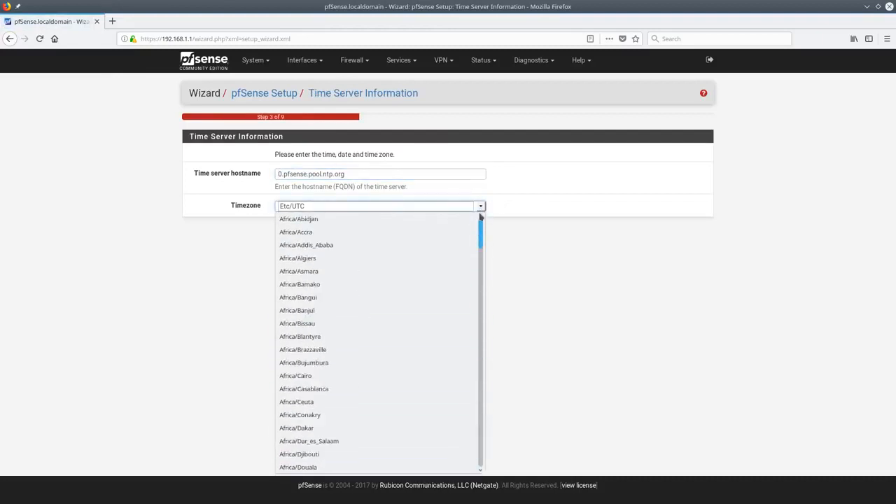
pyautogui.scroll(-13, 478, 241)
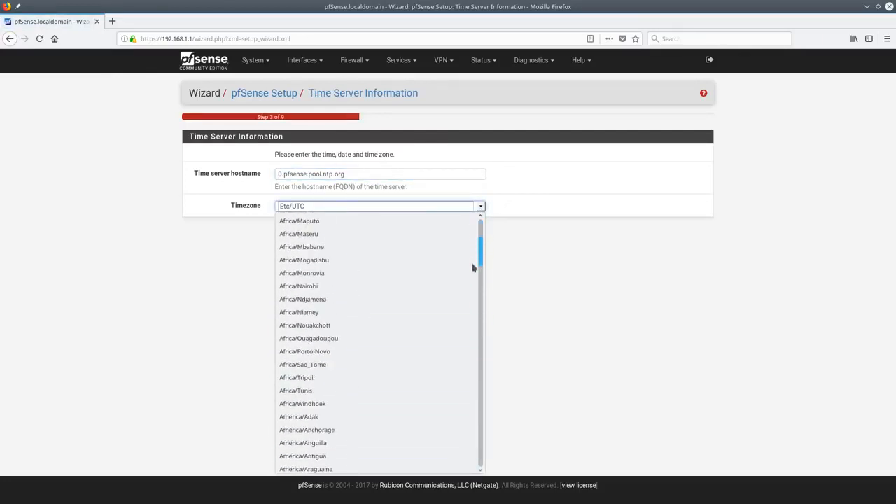
pyautogui.scroll(-18, 473, 273)
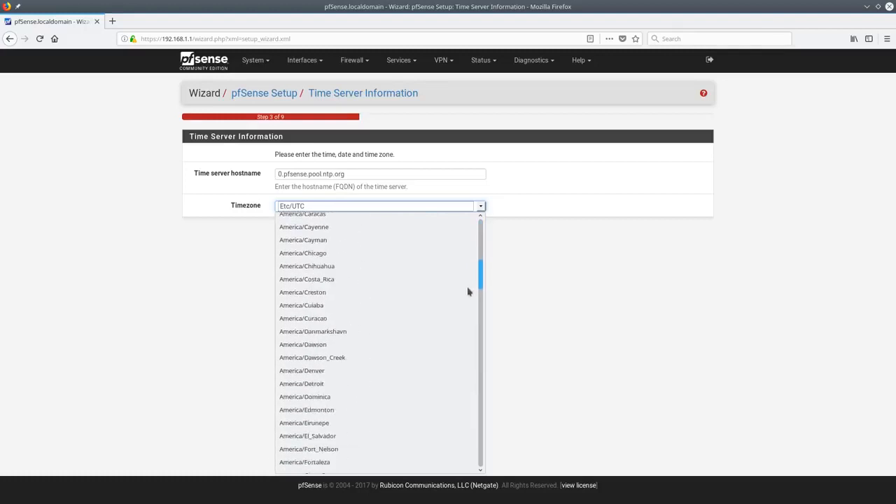
pyautogui.click(354, 332)
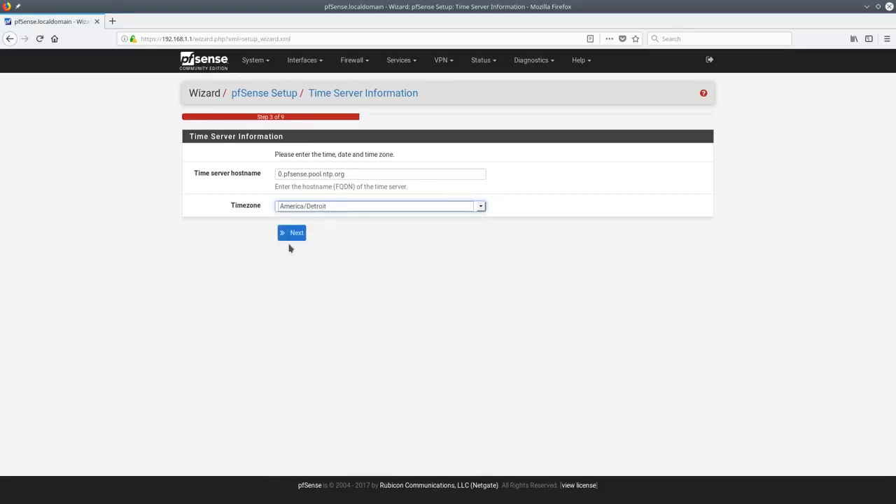
pyautogui.click(294, 233)
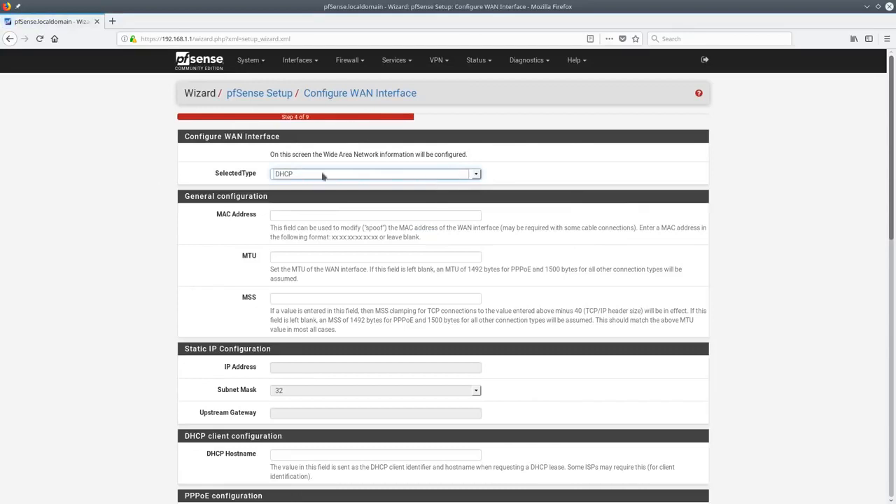
# Switch the WAN type to Static and back to DHCP
pyautogui.click(478, 176)
pyautogui.click(414, 187)
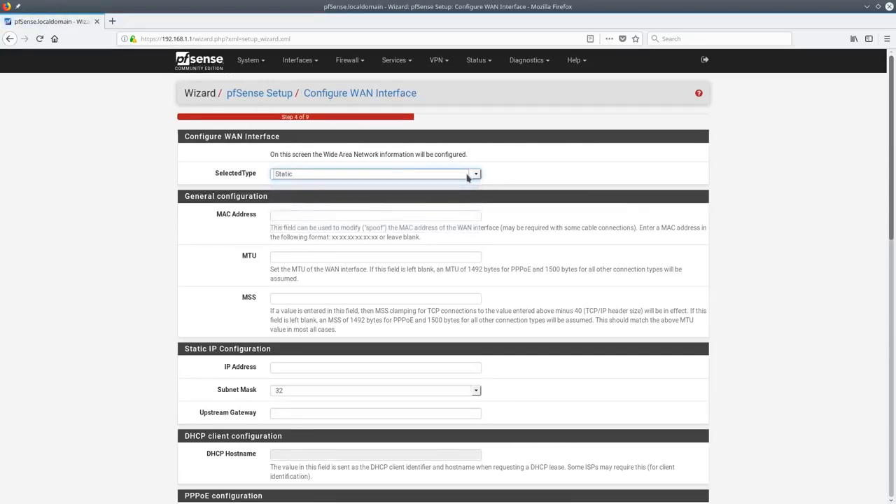
pyautogui.click(473, 177)
pyautogui.click(468, 199)
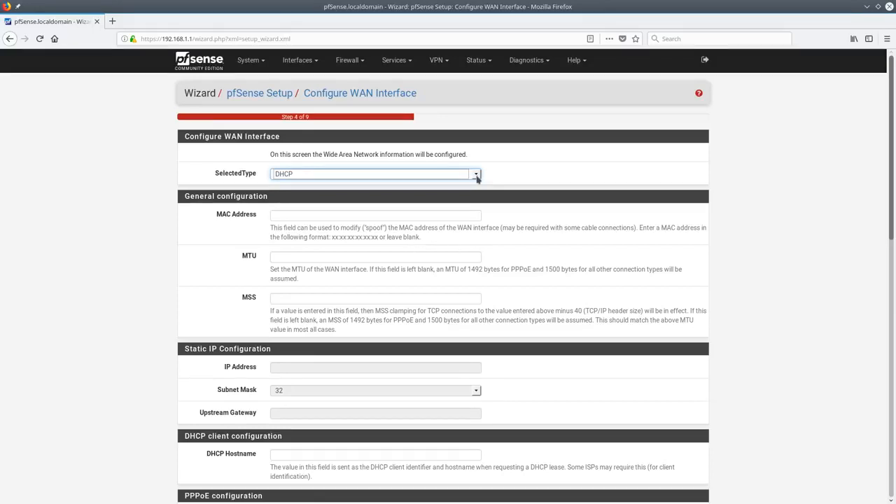
# Disable blocking of RFC1918 private and bogon networks on the WAN
pyautogui.scroll(-5, 442, 292)
pyautogui.scroll(5, 443, 296)
pyautogui.scroll(-4, 443, 294)
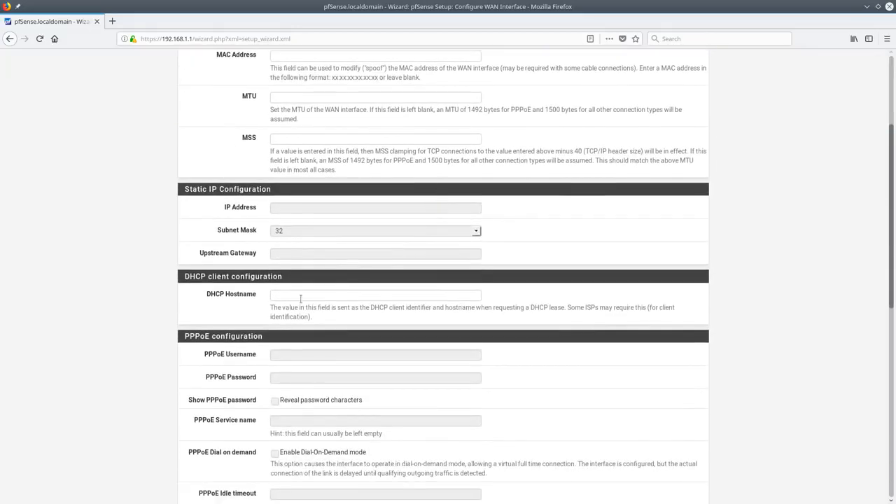
pyautogui.scroll(-4, 301, 299)
pyautogui.scroll(2, 301, 189)
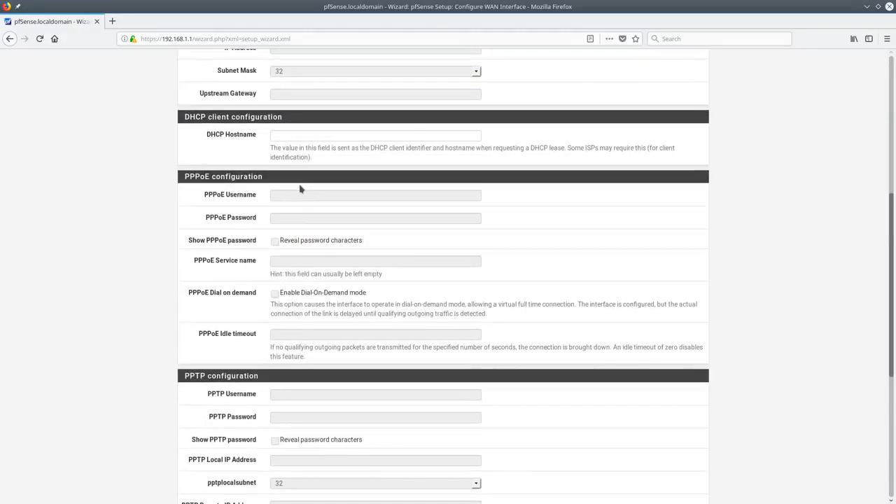
pyautogui.scroll(-4, 228, 144)
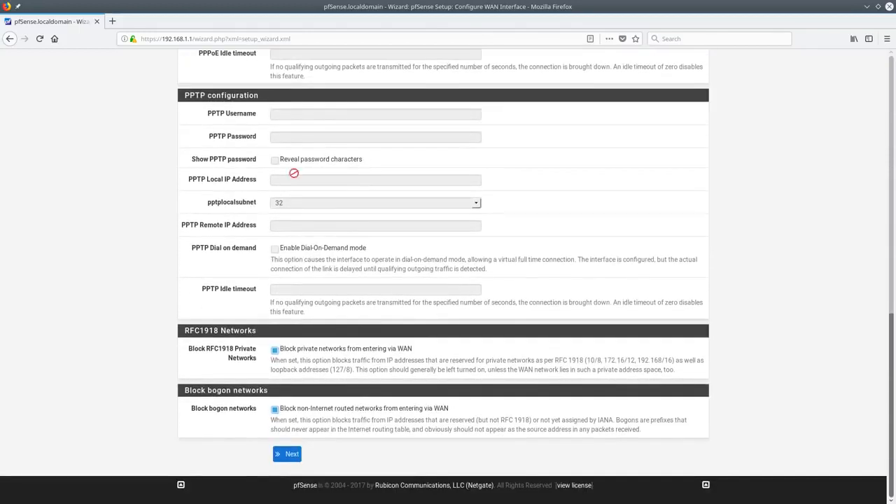
pyautogui.click(275, 350)
pyautogui.click(274, 409)
pyautogui.click(292, 455)
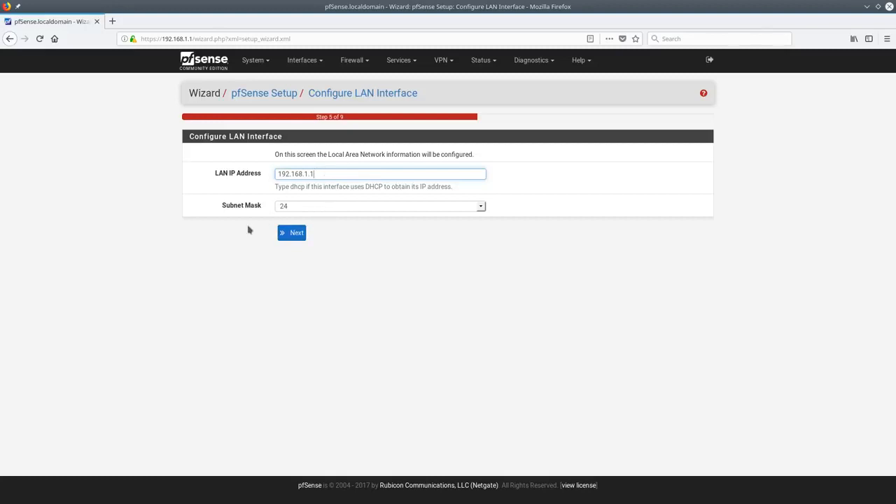
# Keep the LAN defaults, set a new admin password, and reload the configuration
pyautogui.click(288, 238)
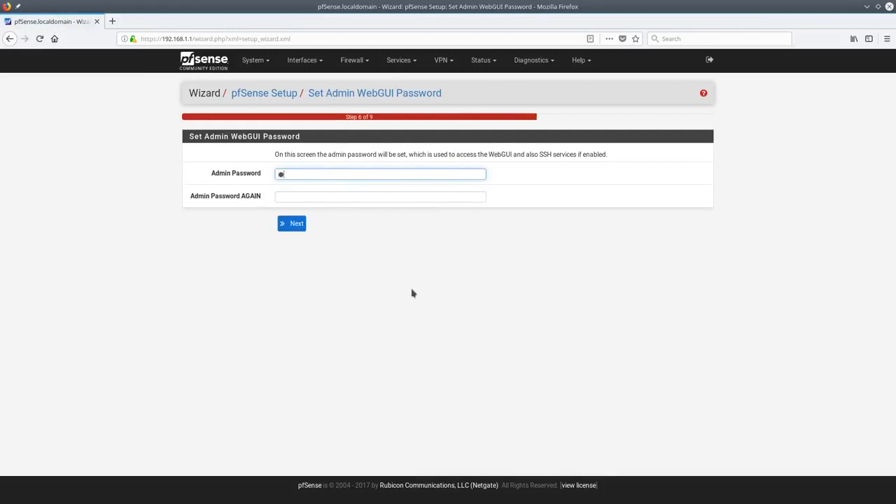
pyautogui.write('****')
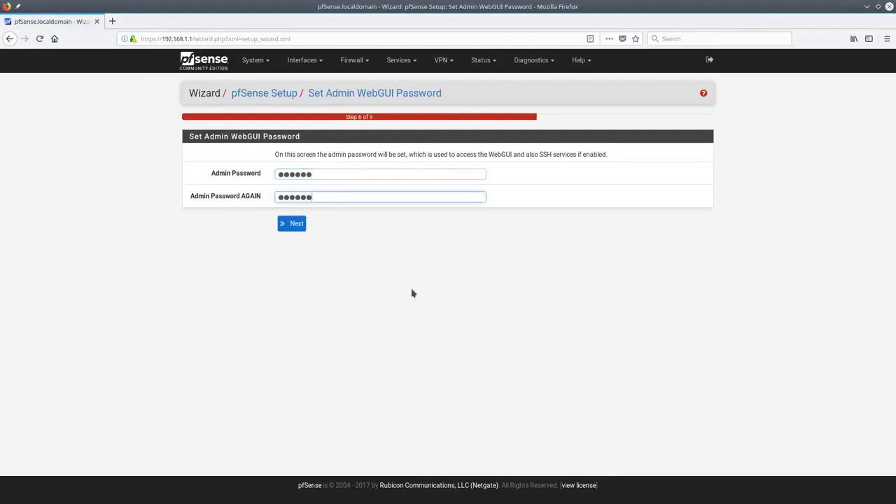
pyautogui.click(292, 225)
pyautogui.click(150, 138)
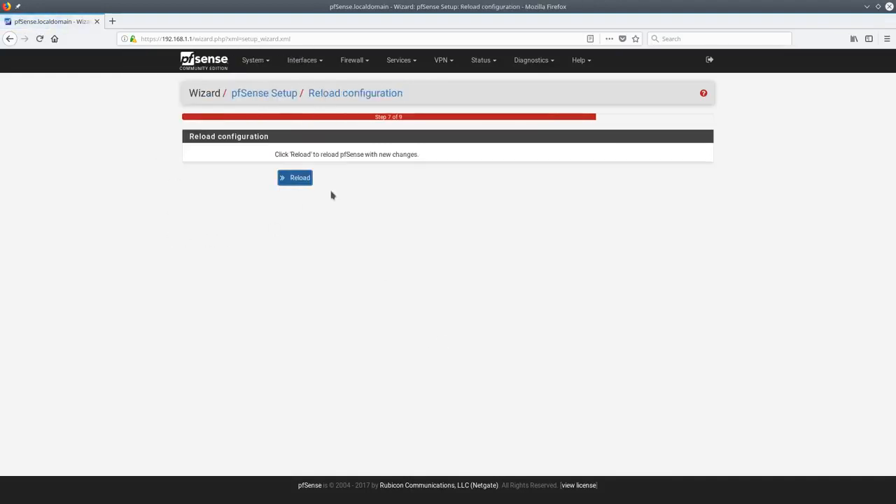
pyautogui.click(301, 178)
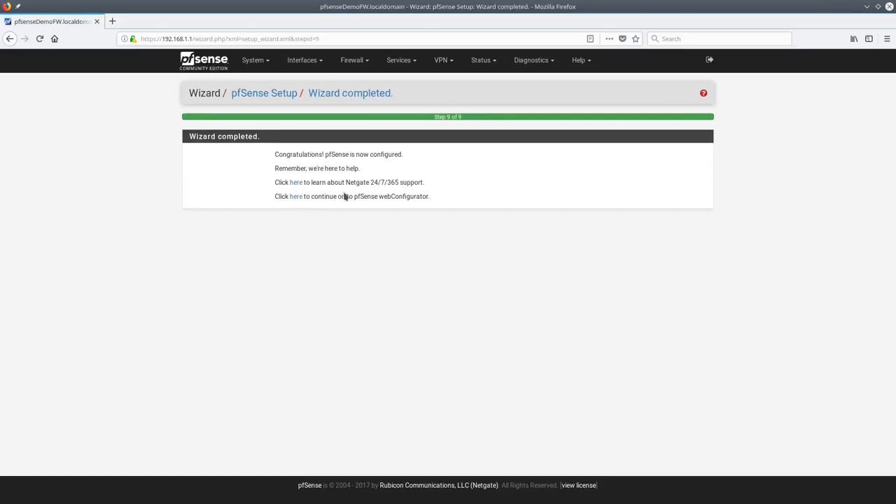
# Continue from the wizard to the Status Dashboard and accept the trademark notice
pyautogui.click(296, 198)
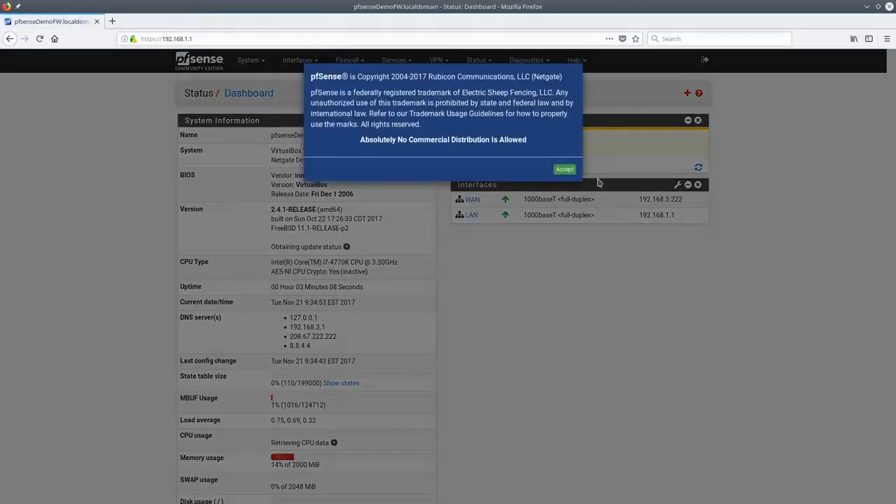
pyautogui.click(568, 170)
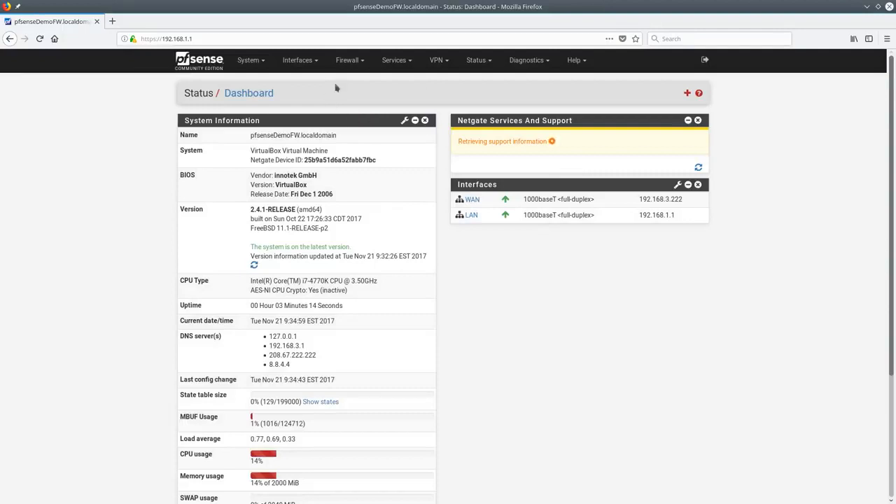
pyautogui.click(347, 61)
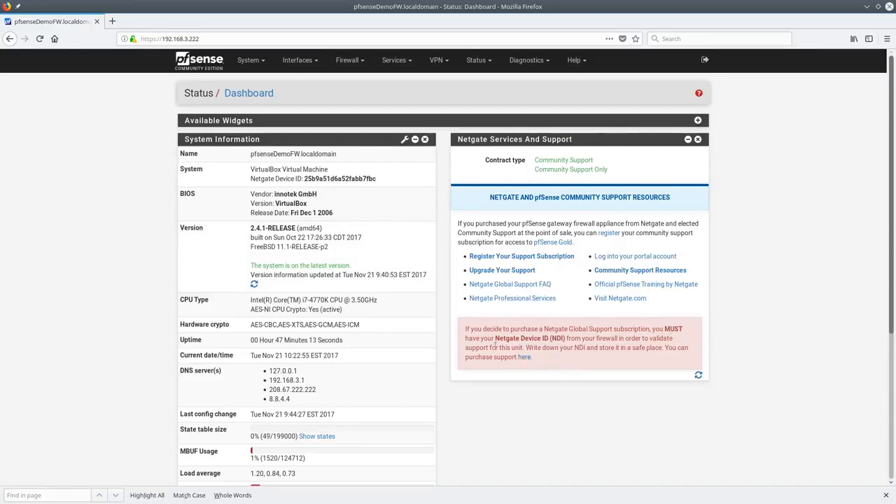
# Remove the Netgate support widget and add Traffic Graphs, S.M.A.R.T. Status and Interface Statistics
pyautogui.click(698, 139)
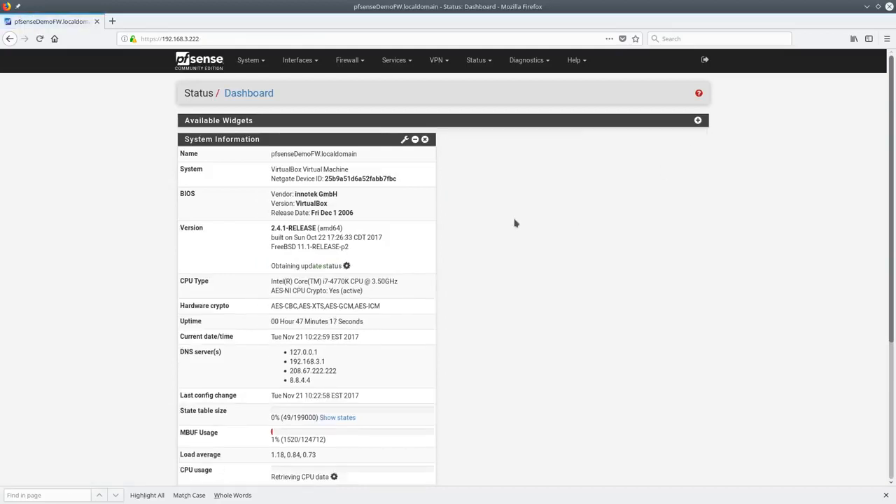
pyautogui.click(698, 121)
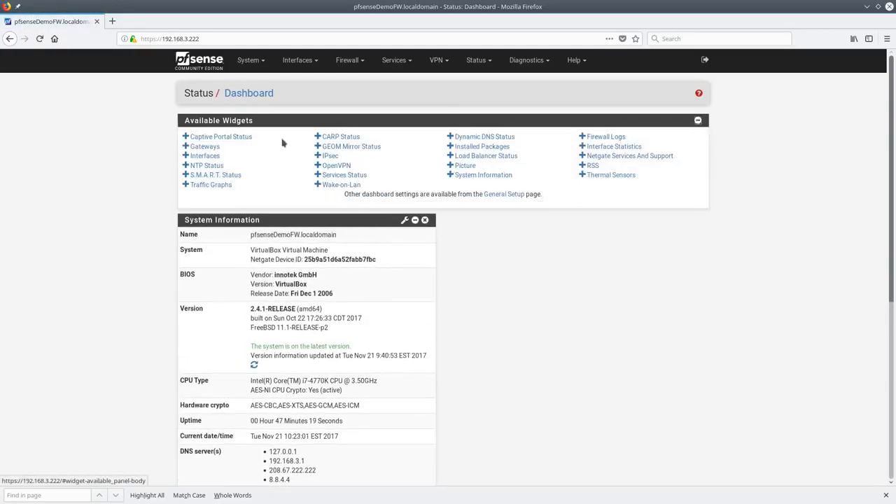
pyautogui.click(187, 184)
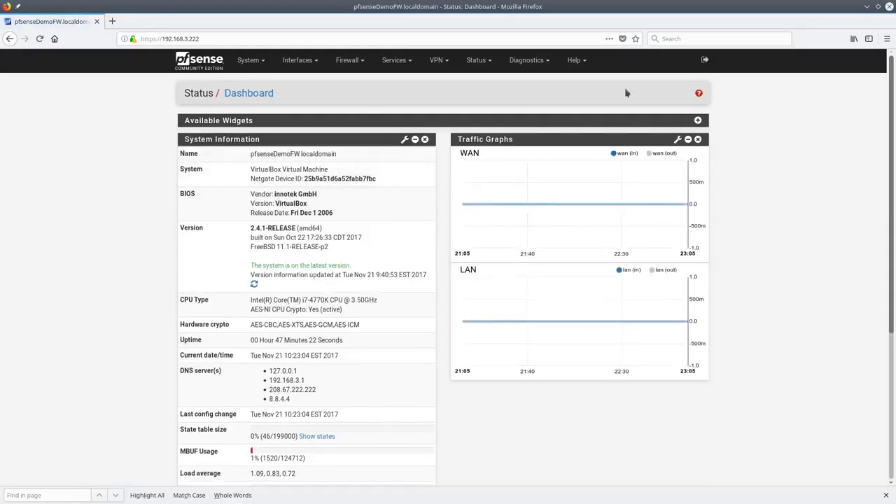
pyautogui.click(698, 120)
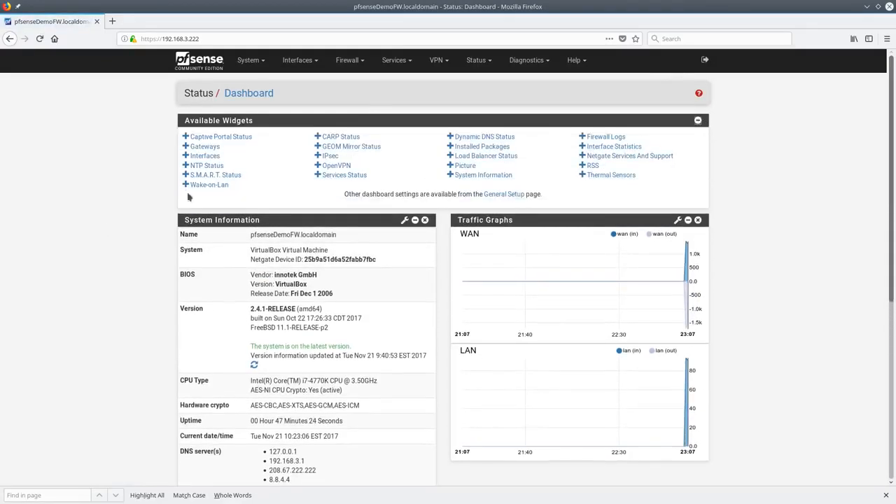
pyautogui.click(187, 176)
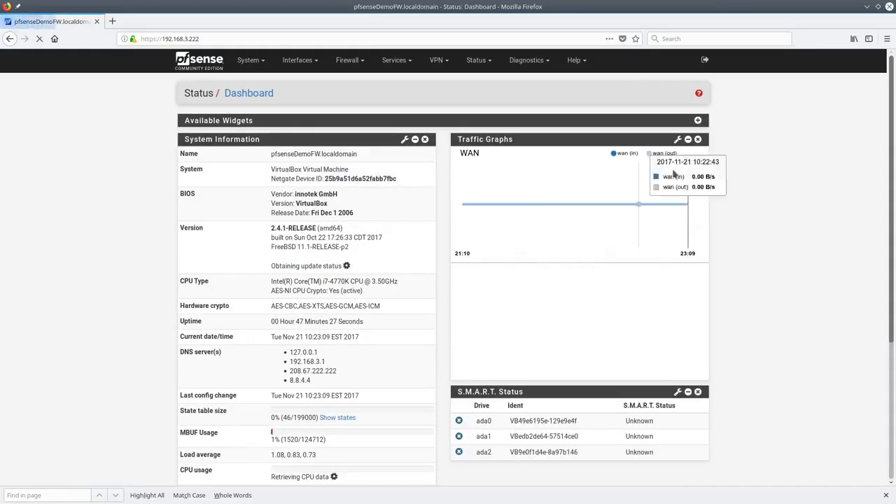
pyautogui.click(698, 120)
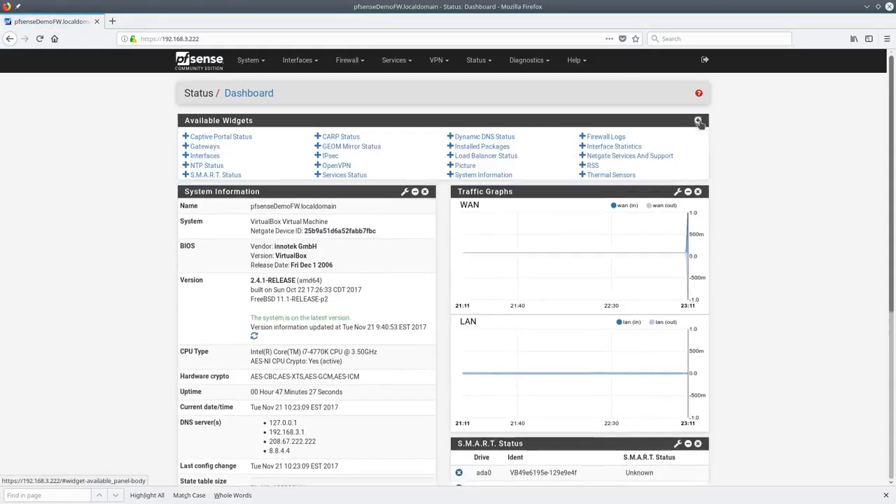
pyautogui.click(583, 147)
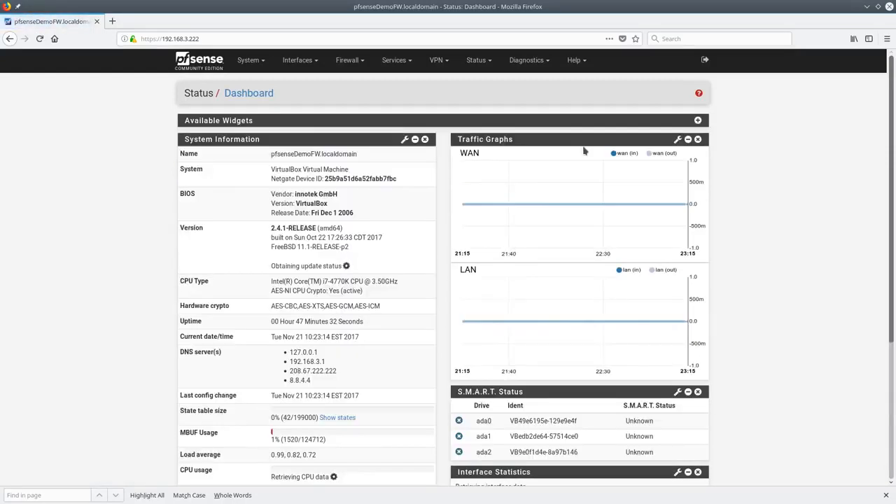
# Add the Gateways, Services Status and OpenVPN widgets to the dashboard
pyautogui.click(697, 121)
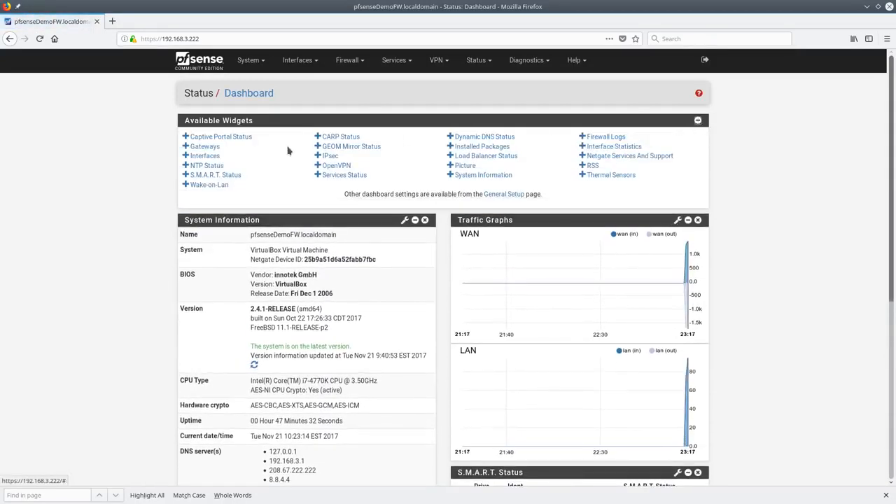
pyautogui.click(186, 146)
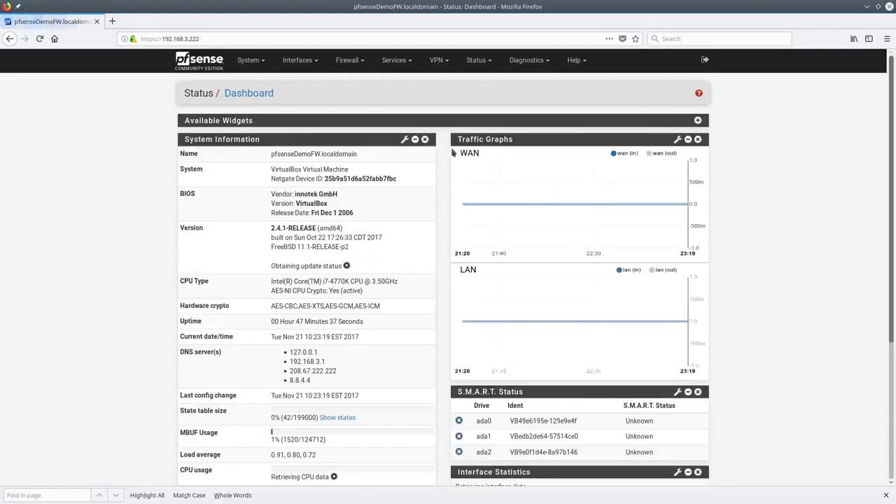
pyautogui.click(698, 121)
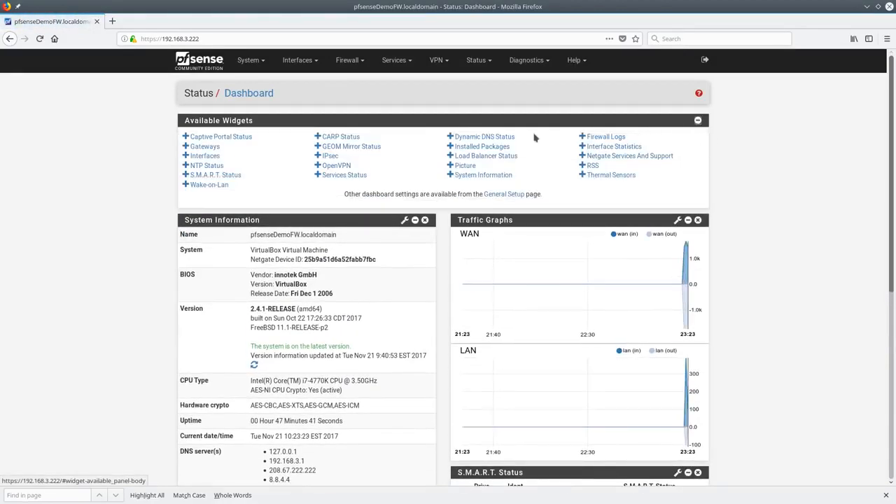
pyautogui.click(317, 176)
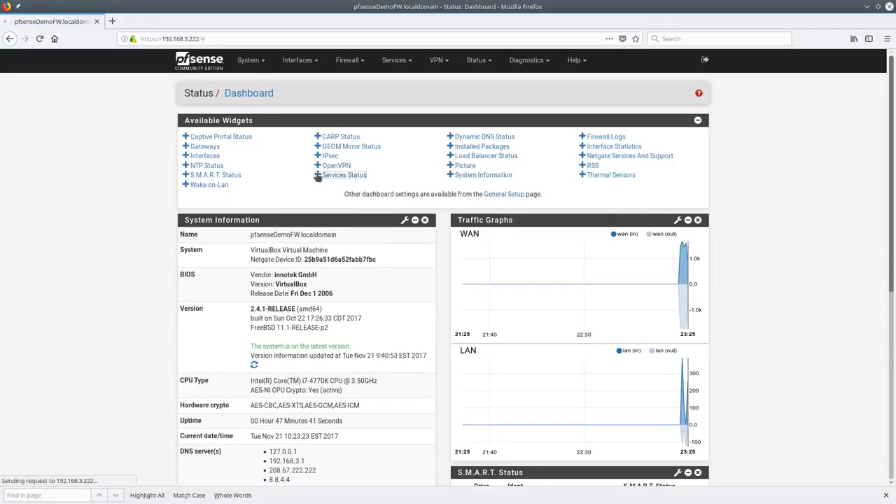
pyautogui.click(698, 121)
pyautogui.click(317, 167)
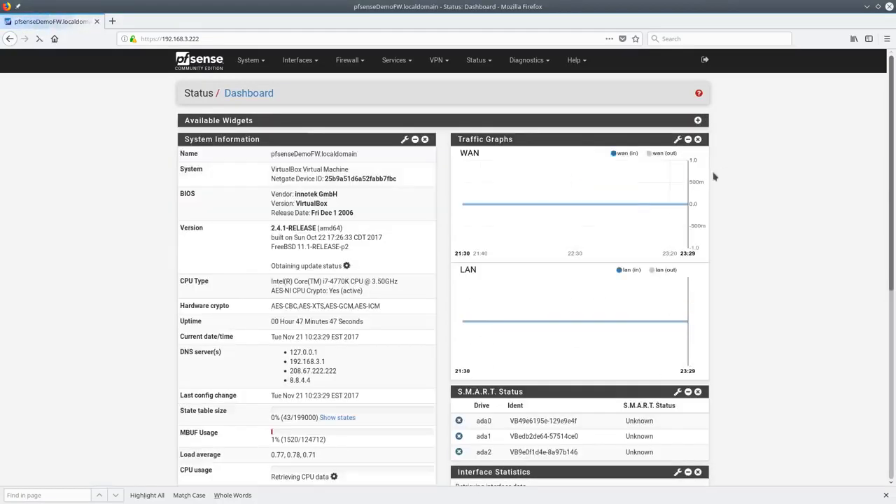
pyautogui.scroll(-5, 732, 362)
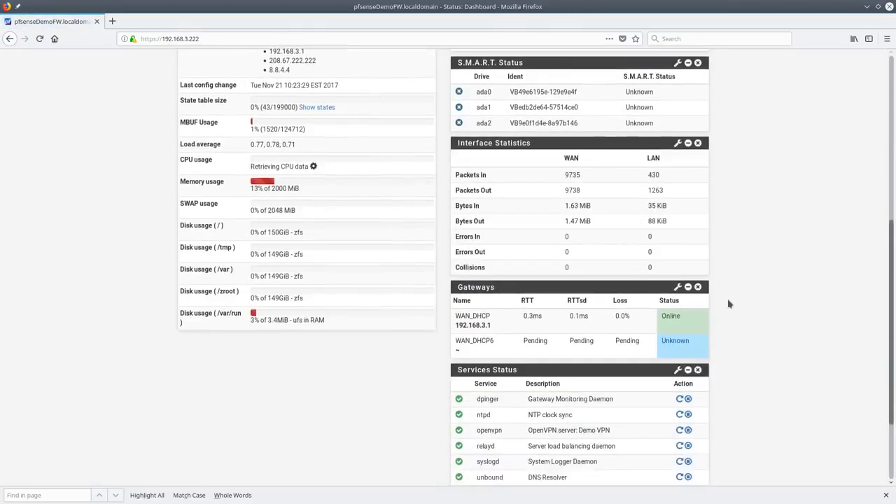
pyautogui.scroll(-3, 742, 353)
pyautogui.scroll(8, 743, 353)
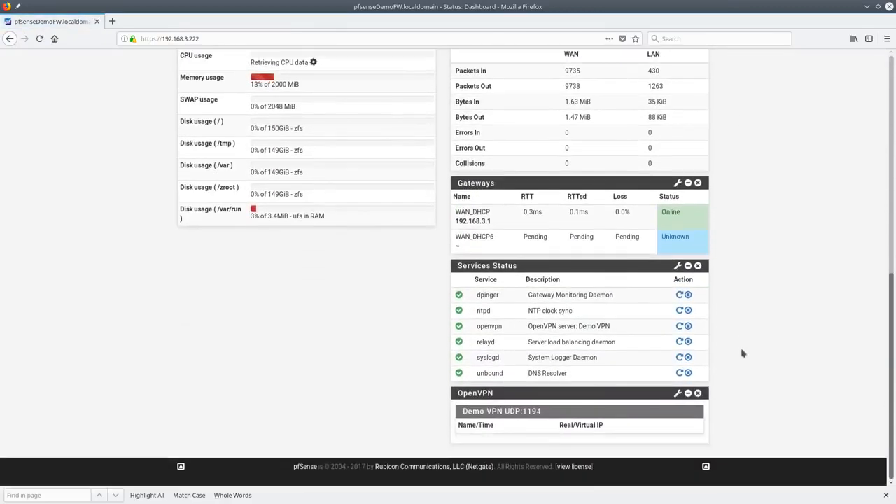
pyautogui.scroll(-6, 735, 360)
pyautogui.scroll(-2, 727, 369)
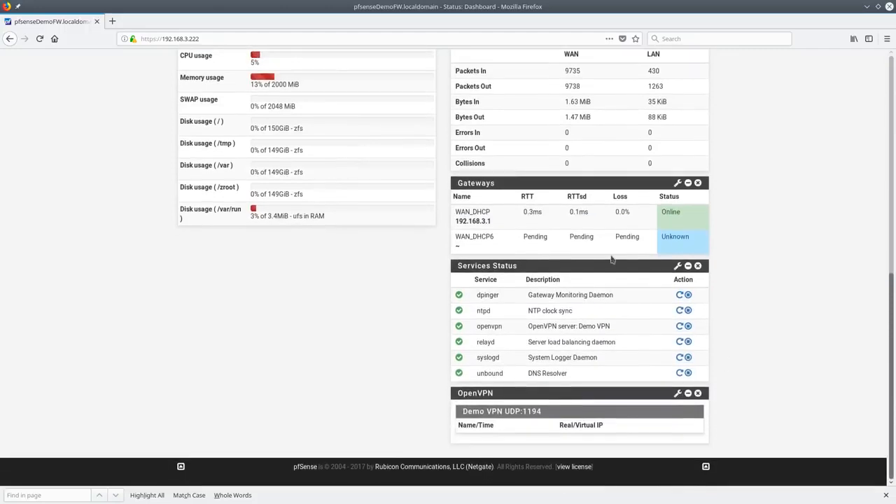
pyautogui.moveTo(600, 265); pyautogui.dragTo(637, 159)
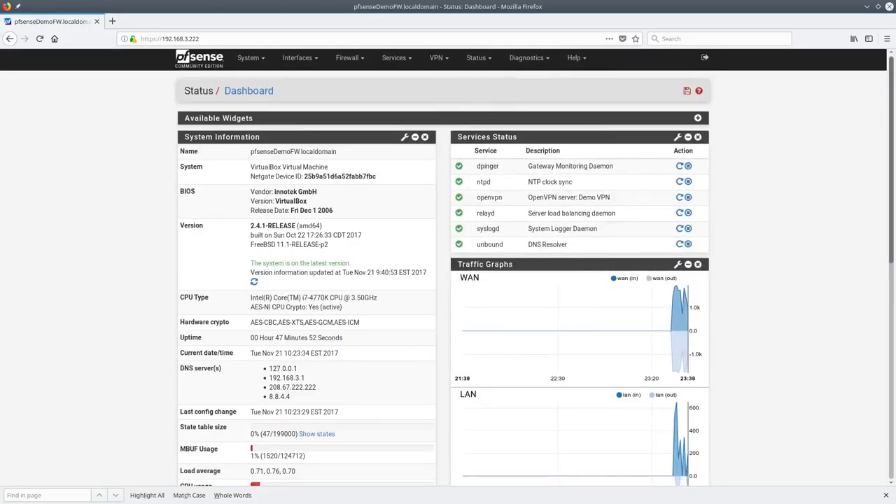
# Reorder the right column so Services Status sits above Traffic Graphs, then save the layout
pyautogui.scroll(-1, 762, 248)
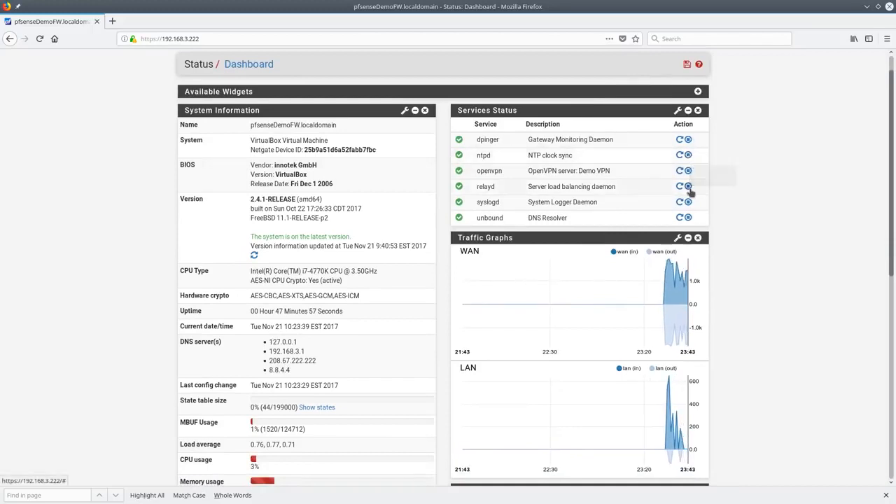
pyautogui.scroll(1, 623, 180)
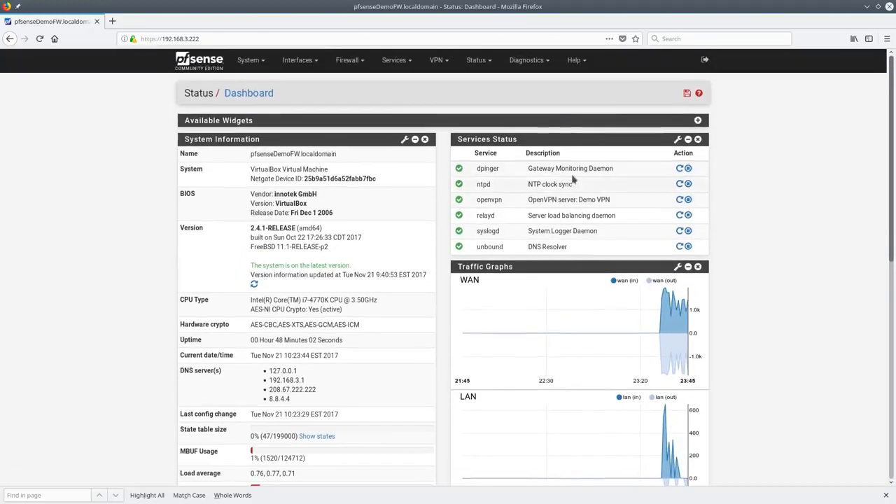
pyautogui.moveTo(526, 266); pyautogui.dragTo(533, 423)
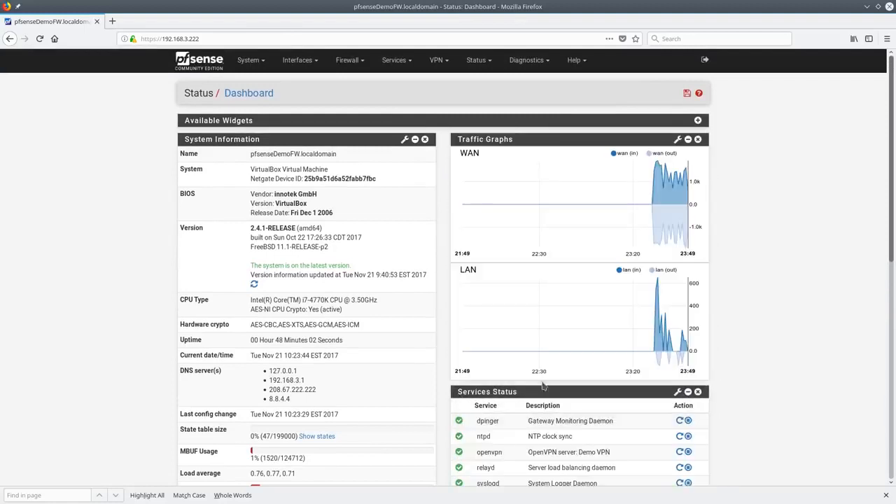
pyautogui.moveTo(540, 390); pyautogui.dragTo(564, 127)
pyautogui.click(687, 93)
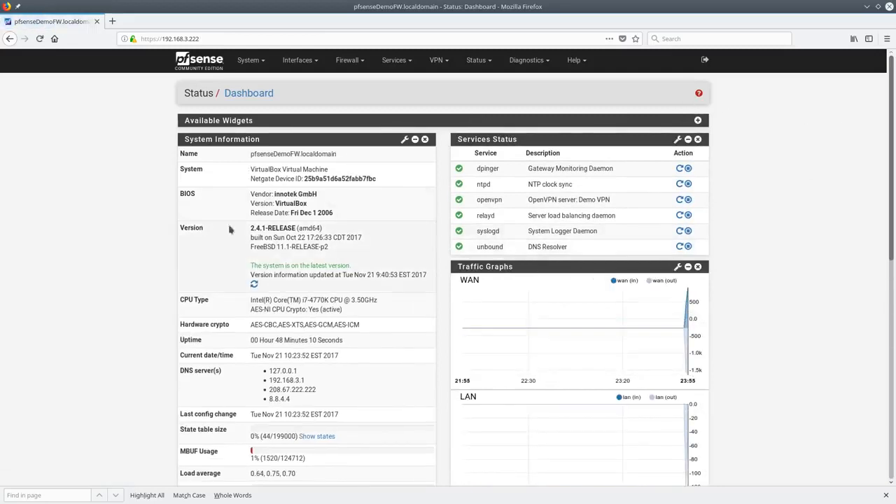
pyautogui.doubleClick(334, 179)
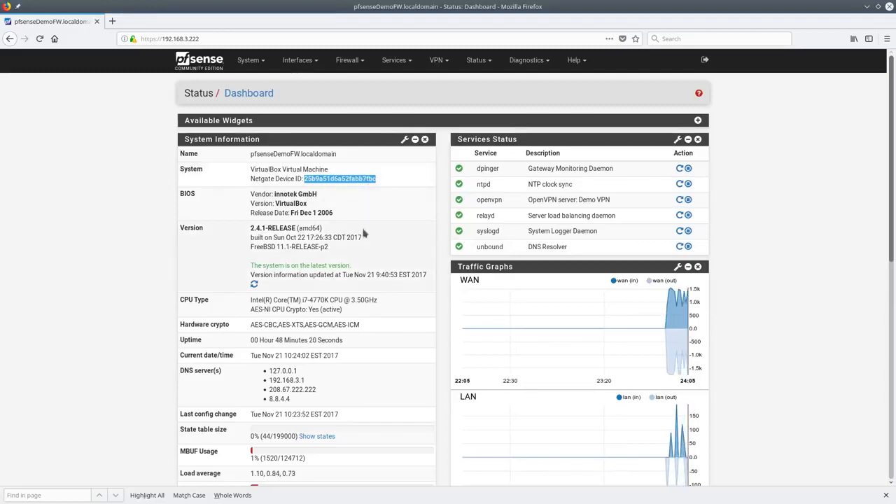
pyautogui.scroll(-2, 364, 235)
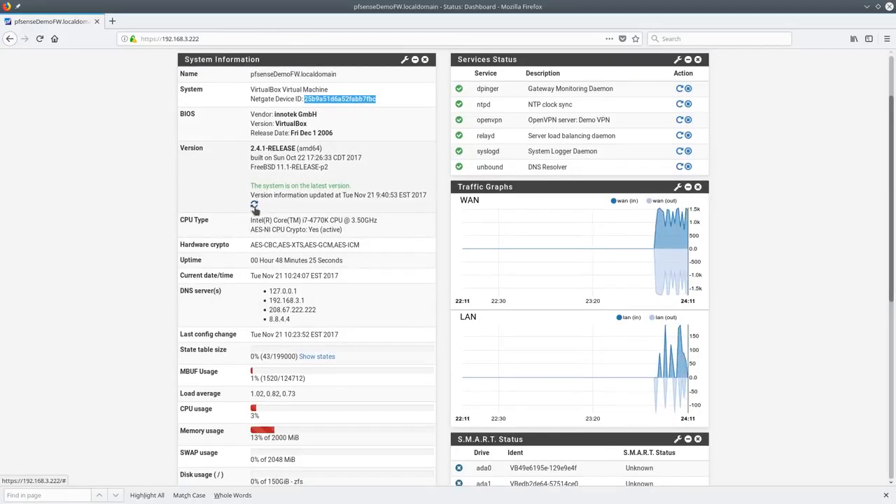
pyautogui.moveTo(250, 245); pyautogui.dragTo(388, 245)
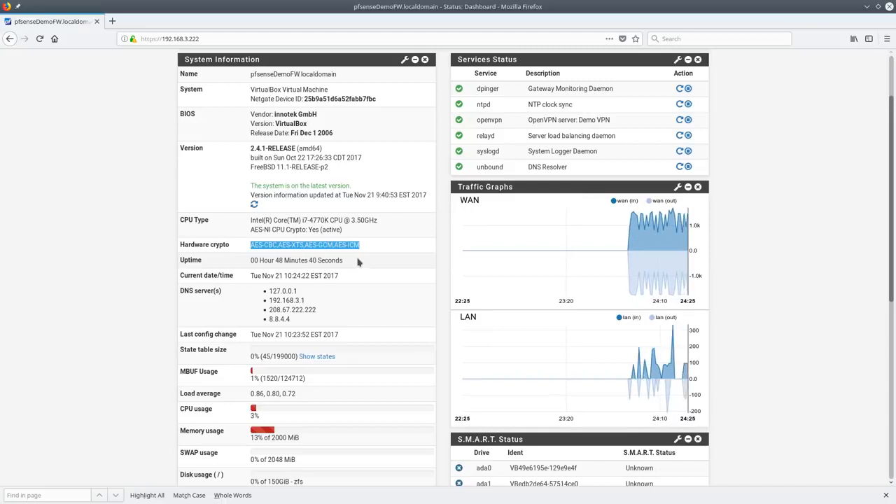
pyautogui.scroll(2, 357, 262)
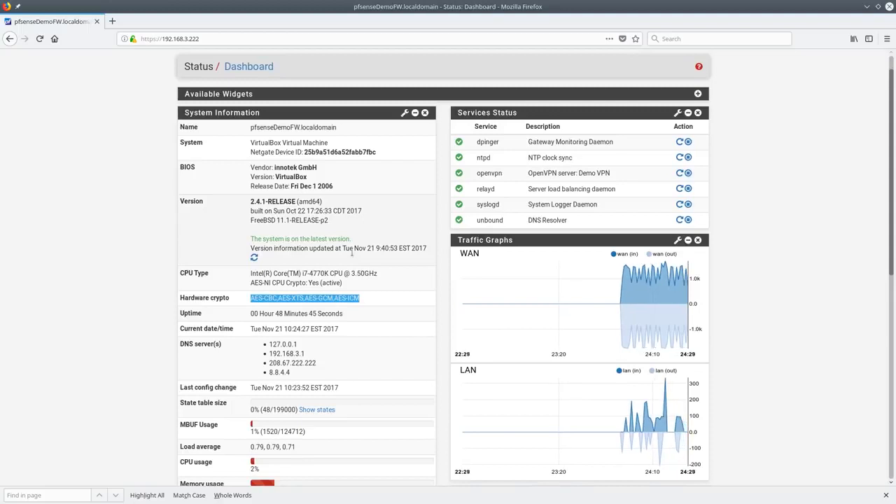
pyautogui.scroll(-5, 352, 255)
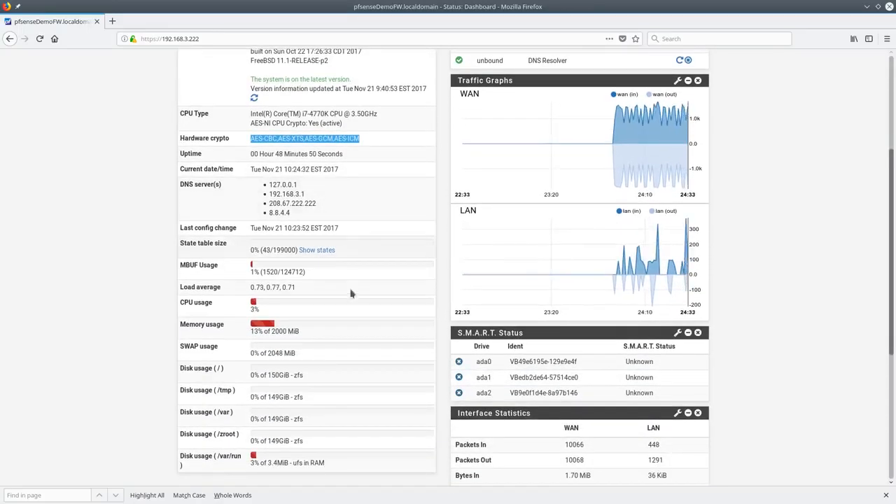
pyautogui.scroll(-4, 354, 287)
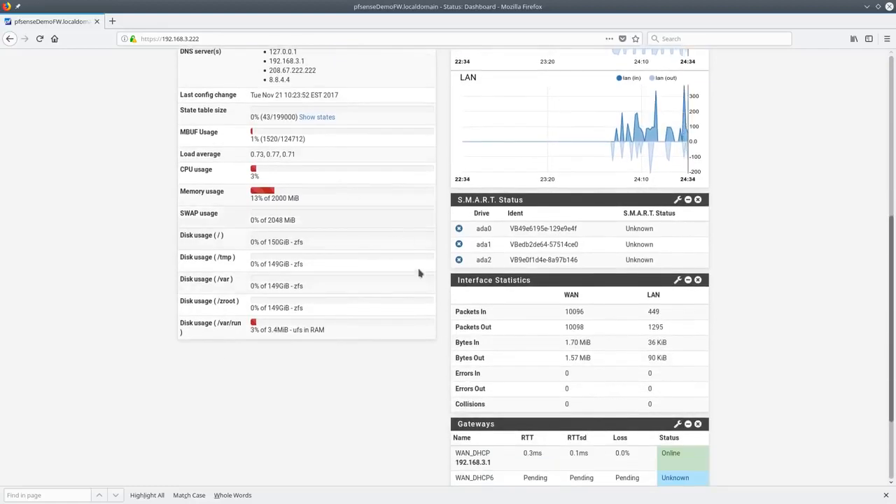
pyautogui.scroll(-3, 413, 259)
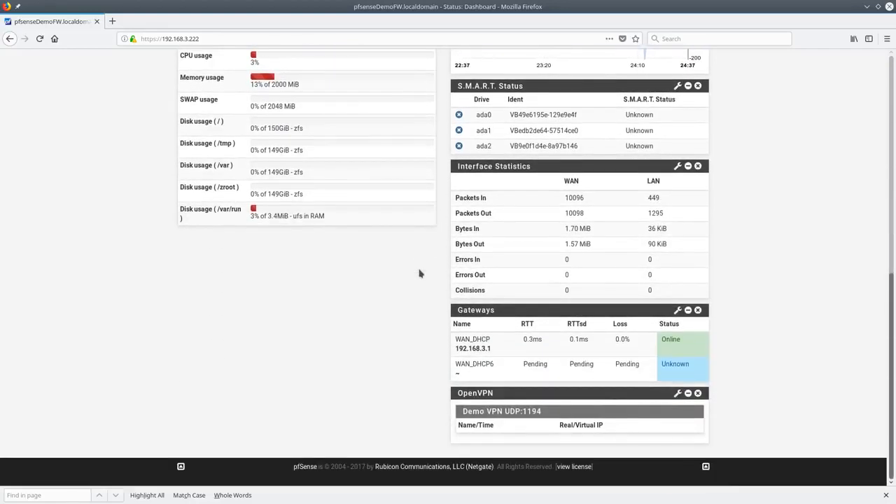
pyautogui.scroll(12, 419, 274)
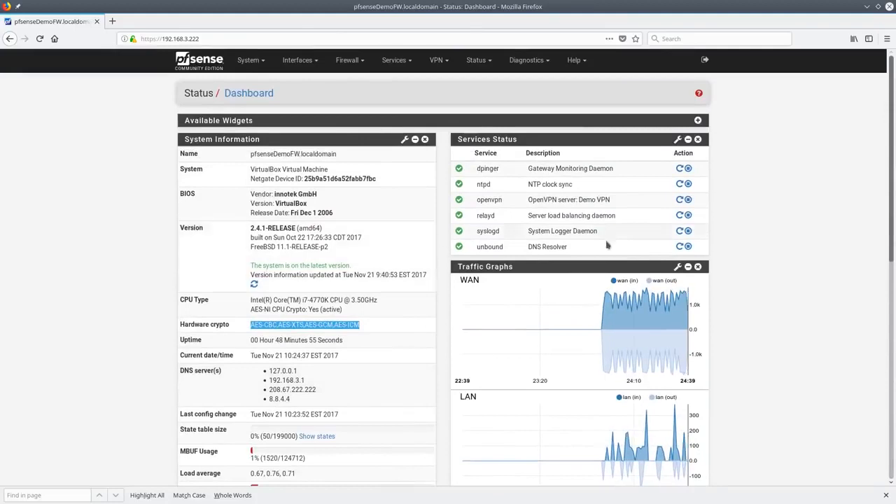
pyautogui.scroll(-9, 768, 312)
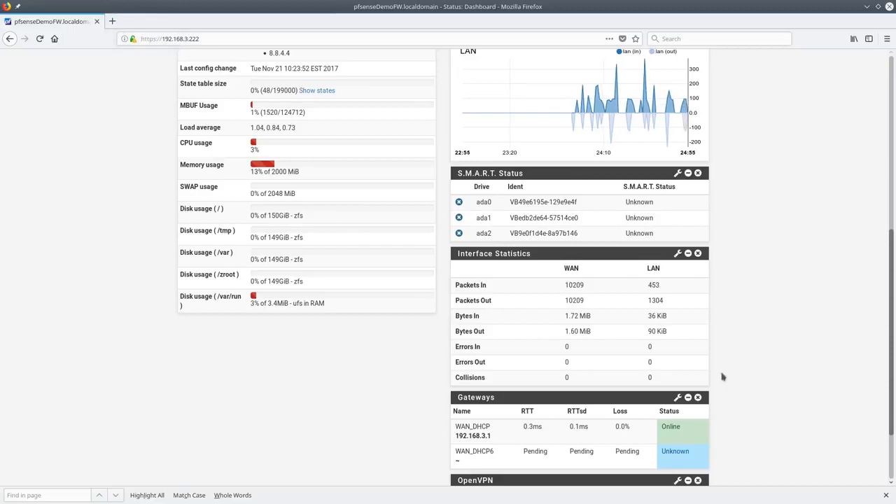
pyautogui.scroll(-2, 636, 200)
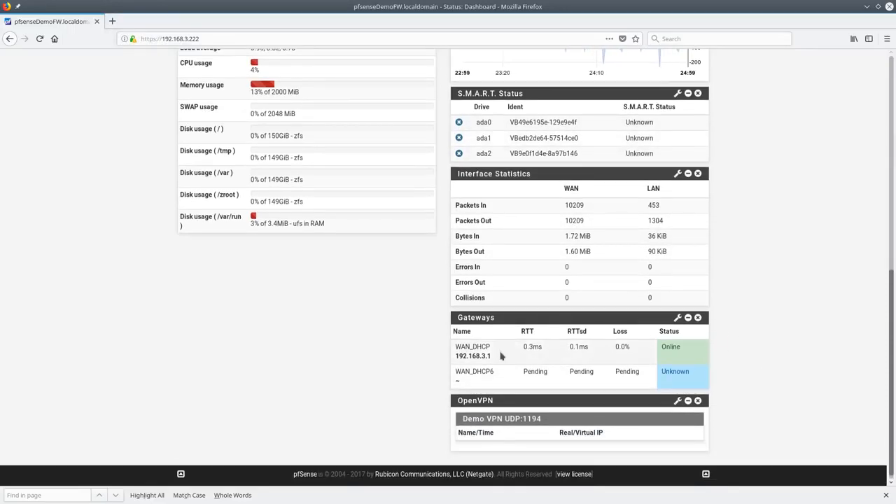
# Drag Gateways above S.M.A.R.T. Status and check WAN_DHCP6's Unknown status in the widget
pyautogui.moveTo(497, 318); pyautogui.dragTo(468, 203)
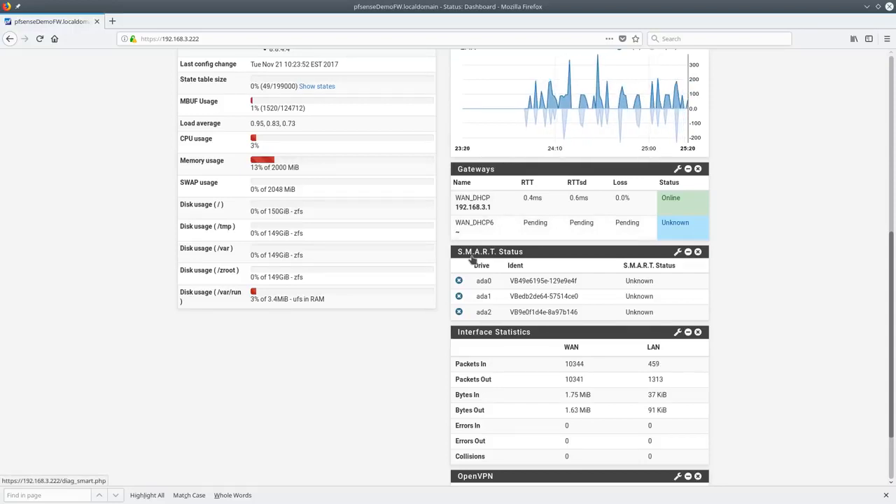
pyautogui.doubleClick(678, 225)
pyautogui.click(563, 240)
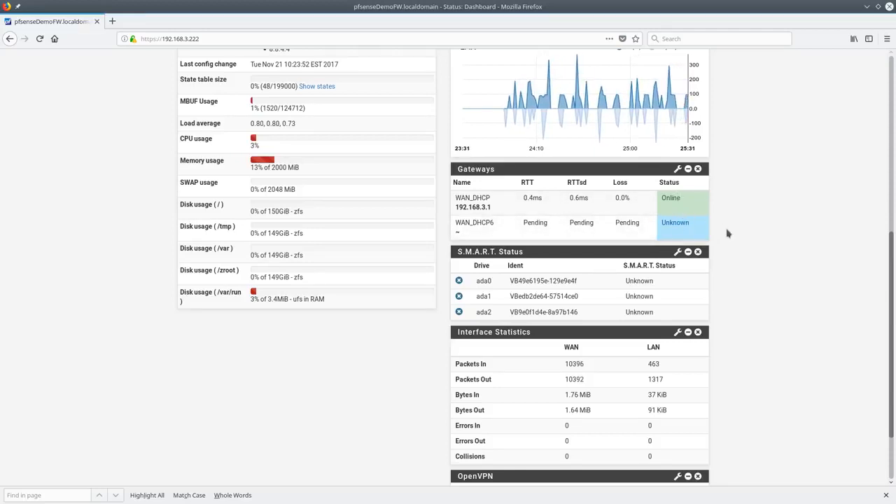
# Hide the WAN_DHCP6 gateway in the Gateways widget settings and save them
pyautogui.click(677, 169)
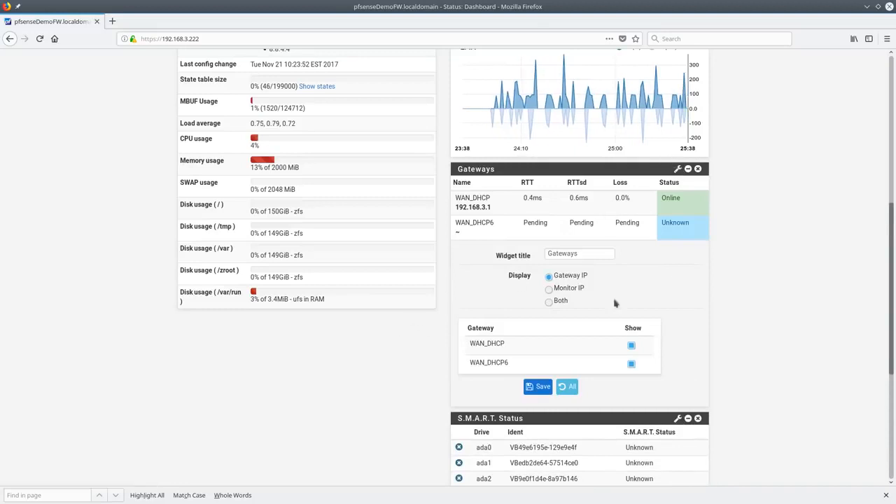
pyautogui.click(631, 365)
pyautogui.click(539, 389)
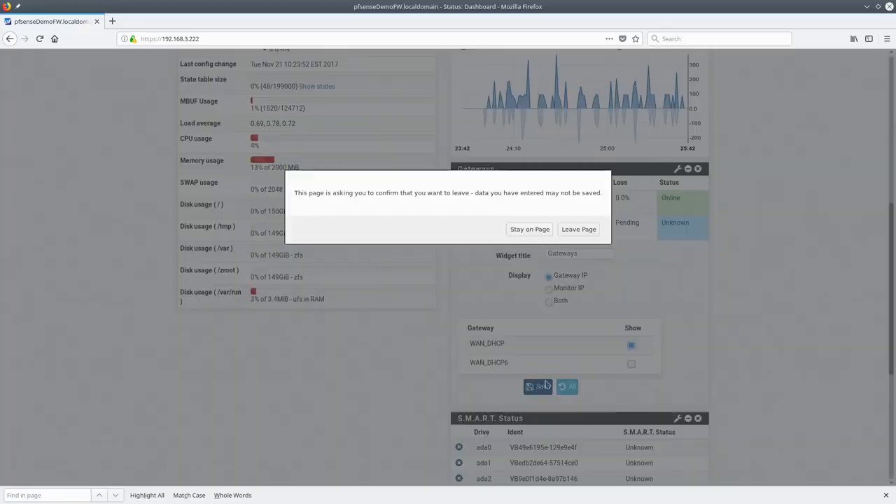
pyautogui.click(566, 231)
# Move Gateways above S.M.A.R.T. Status and save the dashboard layout
pyautogui.scroll(-3, 642, 275)
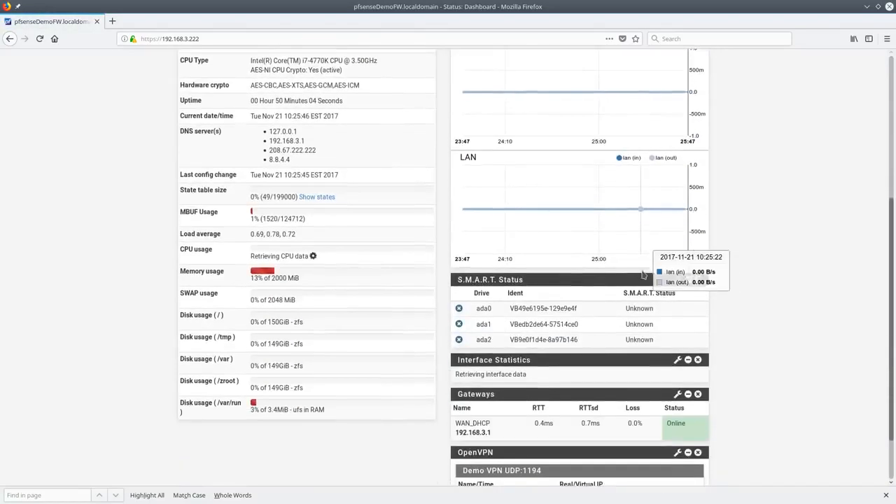
pyautogui.scroll(-2, 642, 274)
pyautogui.scroll(-3, 690, 272)
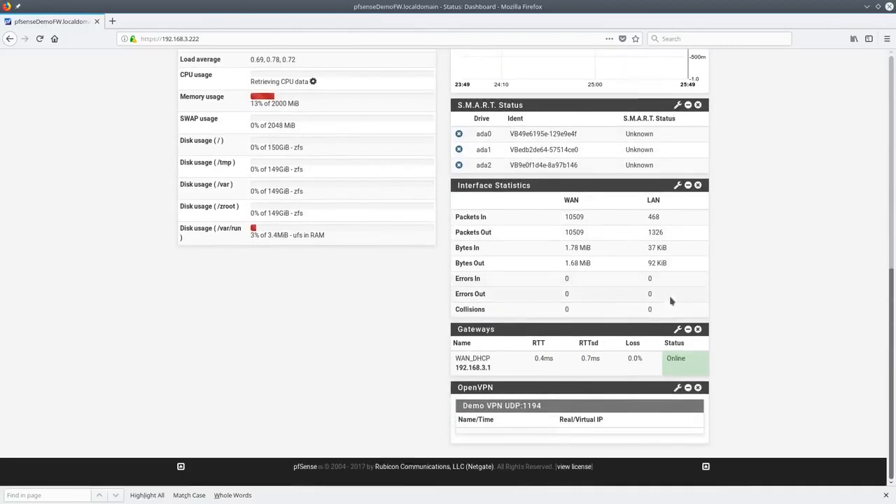
pyautogui.moveTo(569, 335); pyautogui.dragTo(554, 168)
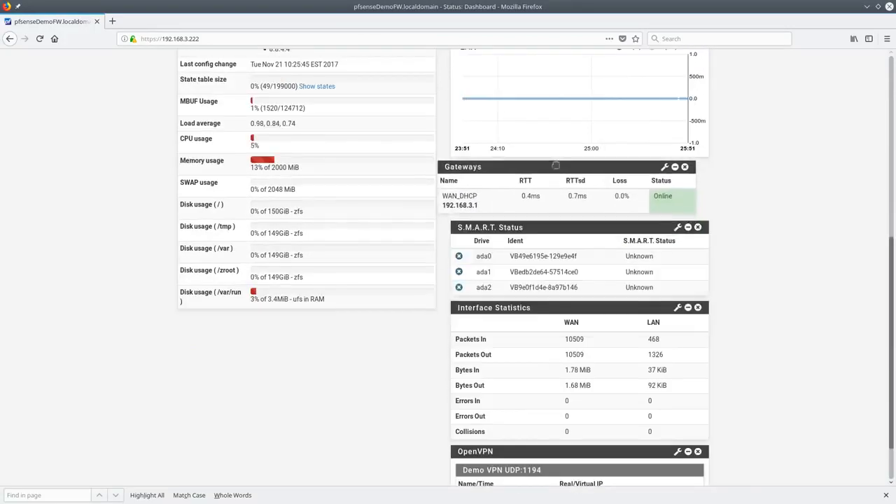
pyautogui.scroll(5, 650, 154)
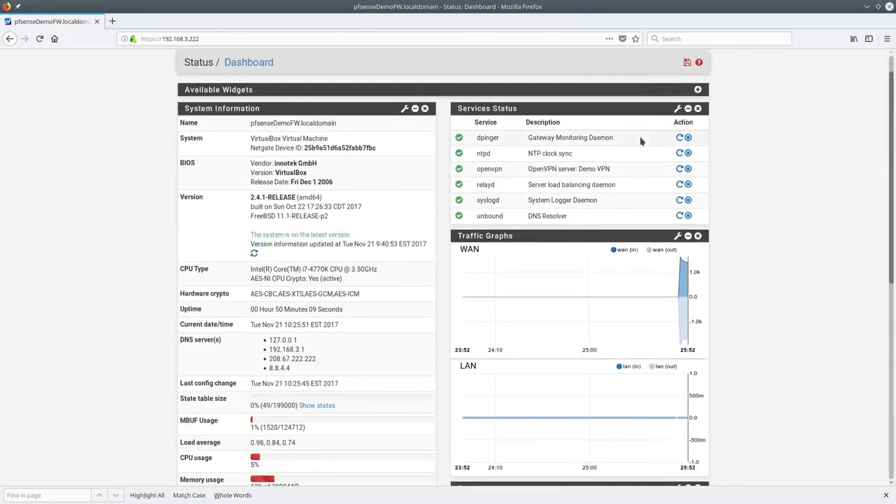
pyautogui.click(686, 62)
pyautogui.scroll(-6, 747, 251)
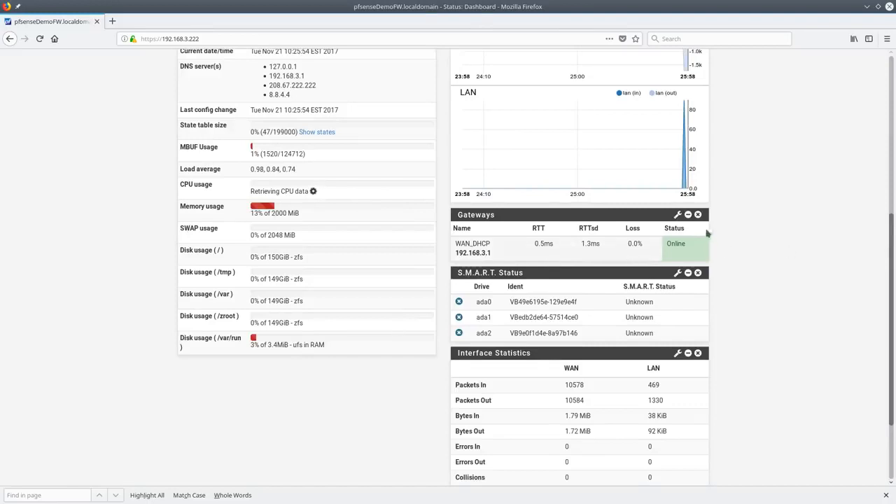
pyautogui.scroll(5, 806, 263)
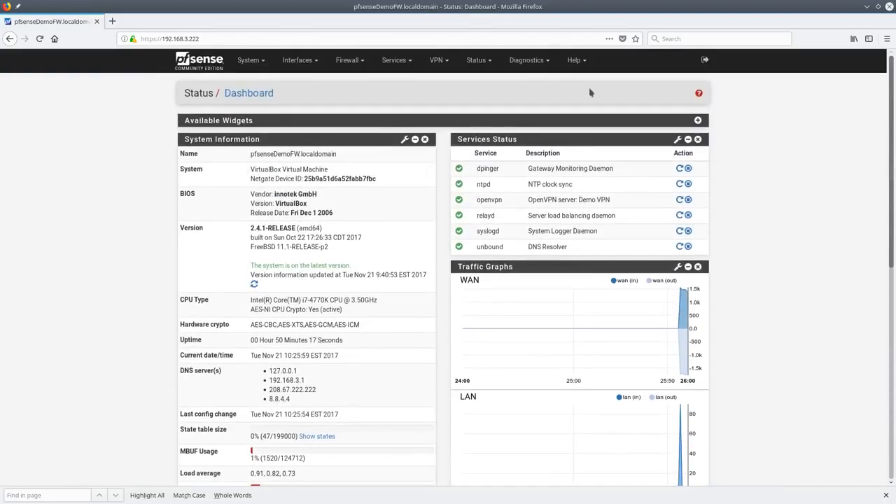
# Visit the Captive Portal zones page and then the LAN DHCP Server settings
pyautogui.click(394, 60)
pyautogui.click(406, 84)
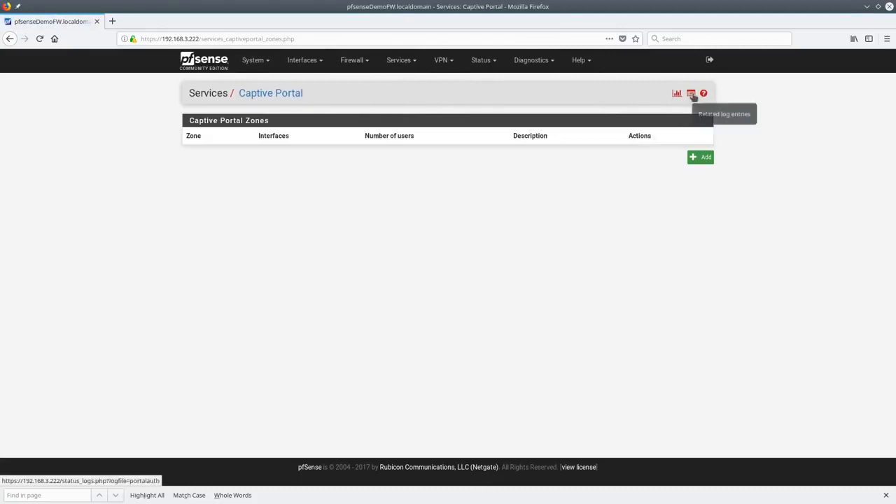
pyautogui.click(400, 61)
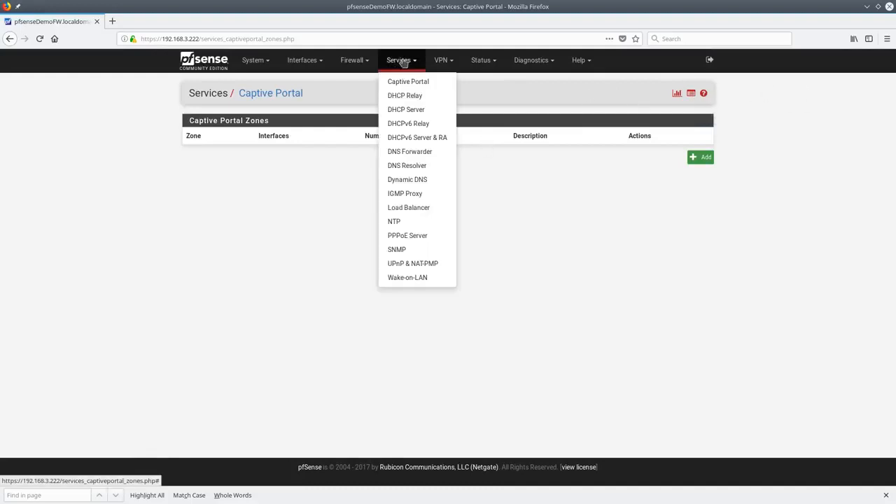
pyautogui.click(424, 112)
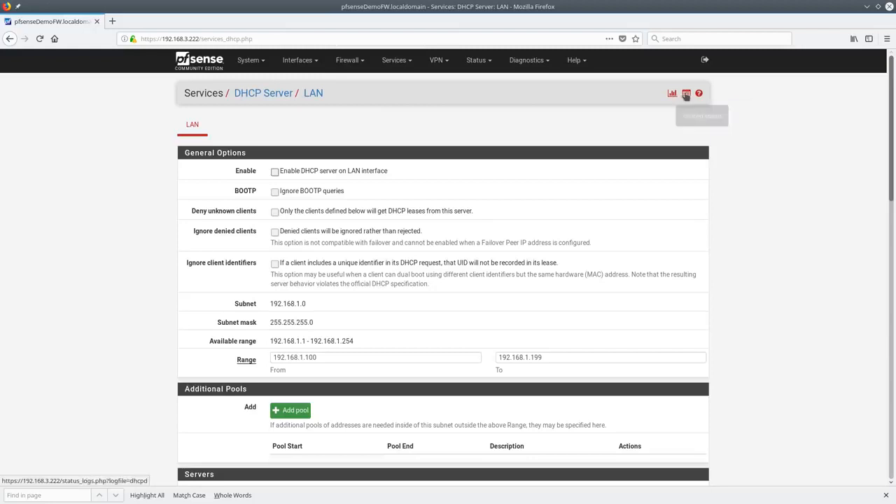
# View and refresh the DHCP log, then go to Firewall NAT Port Forward rules
pyautogui.click(686, 93)
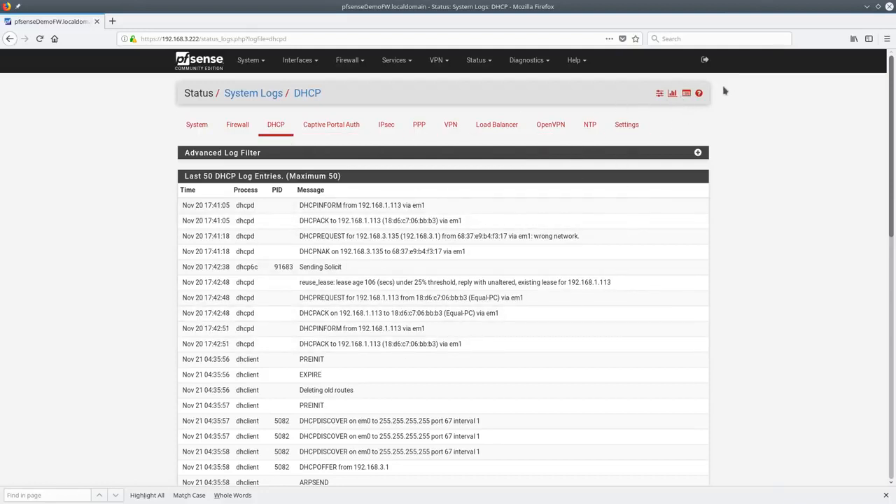
pyautogui.click(687, 96)
pyautogui.click(345, 60)
pyautogui.click(373, 95)
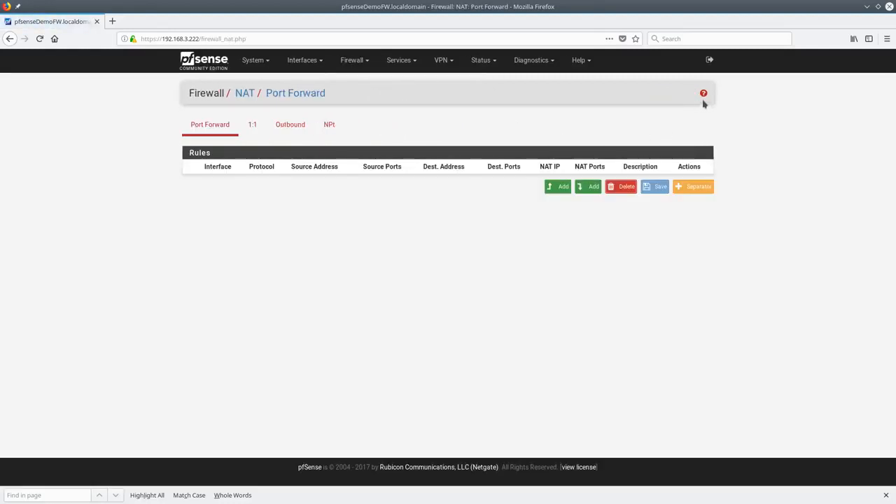
# Review the WAN firewall rules, filter reload status and firewall log, then return to the dashboard
pyautogui.click(308, 61)
pyautogui.click(352, 61)
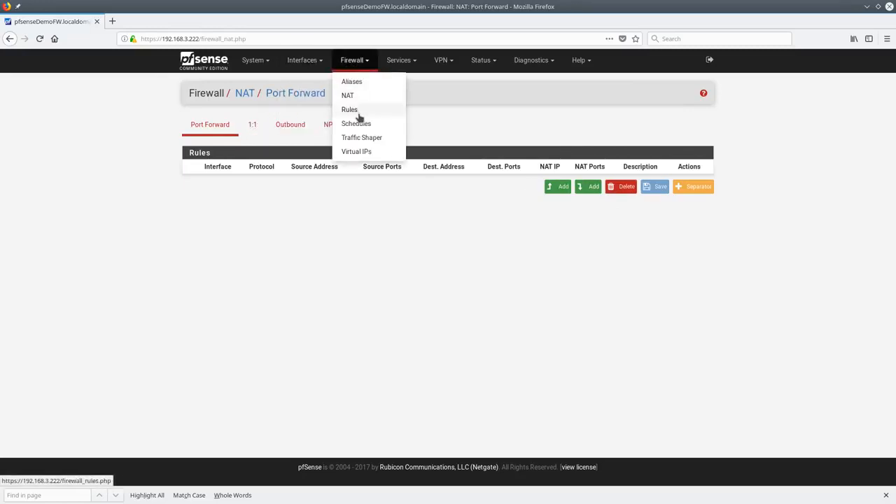
pyautogui.click(358, 111)
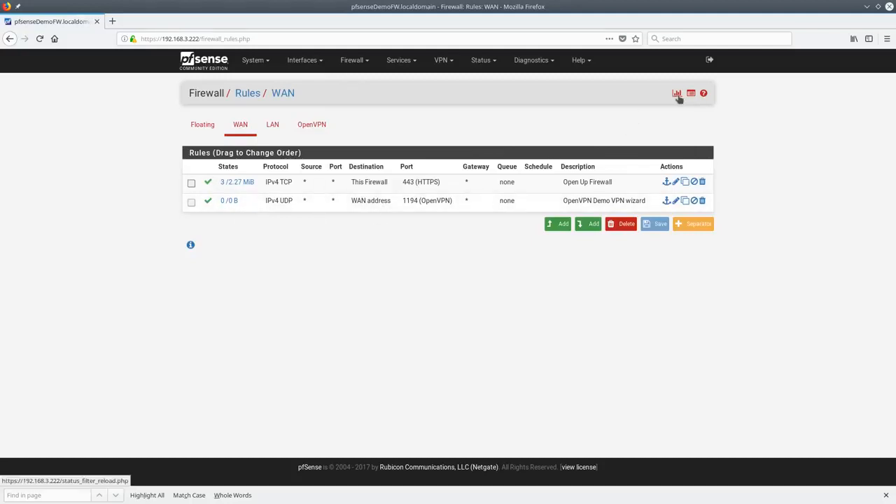
pyautogui.click(678, 96)
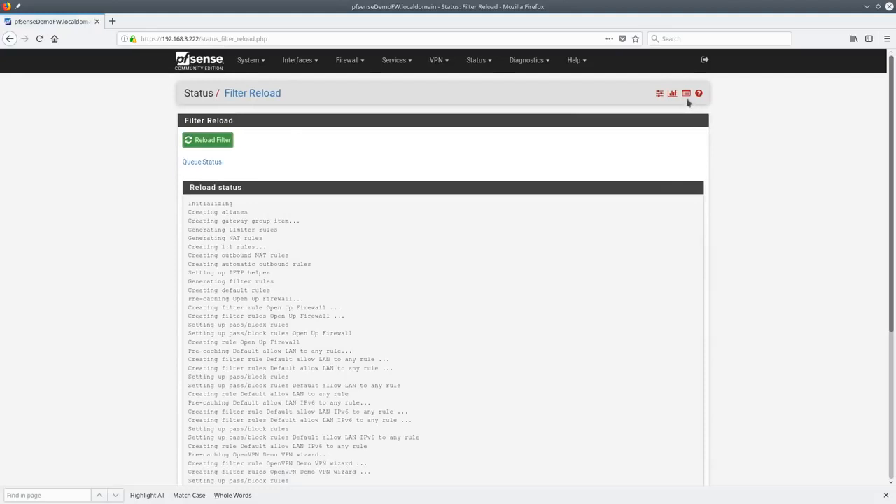
pyautogui.click(686, 95)
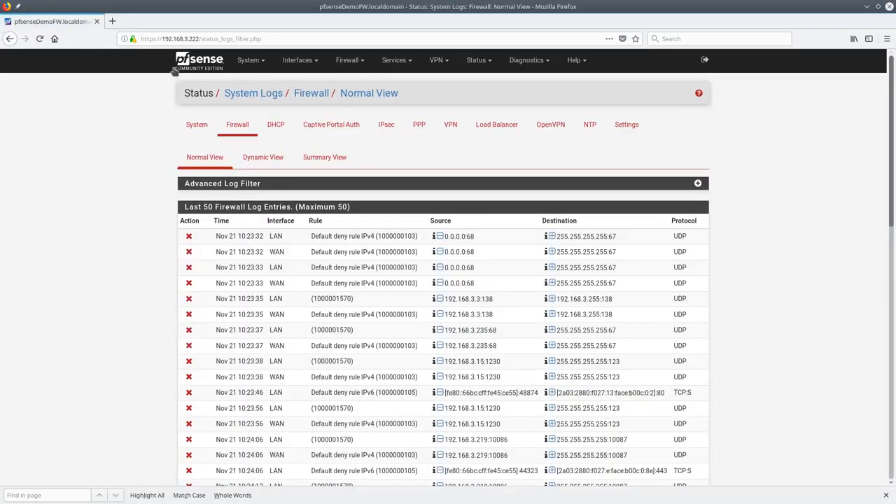
pyautogui.click(196, 63)
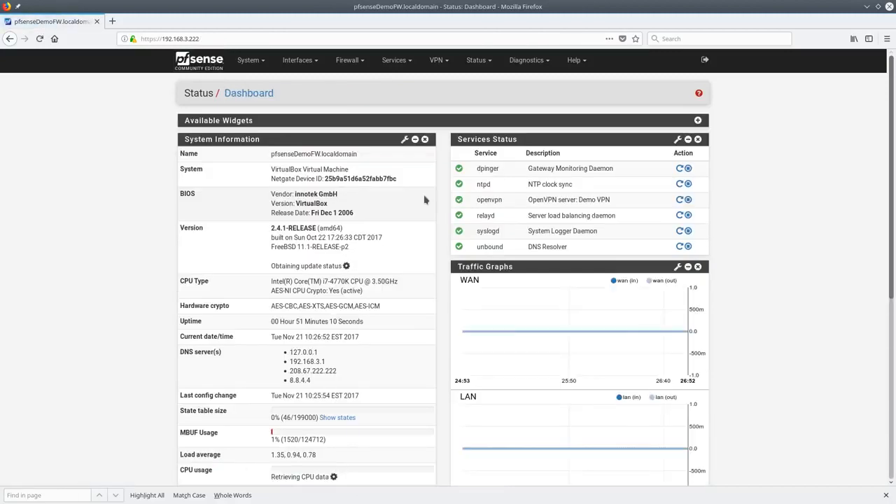
pyautogui.click(476, 60)
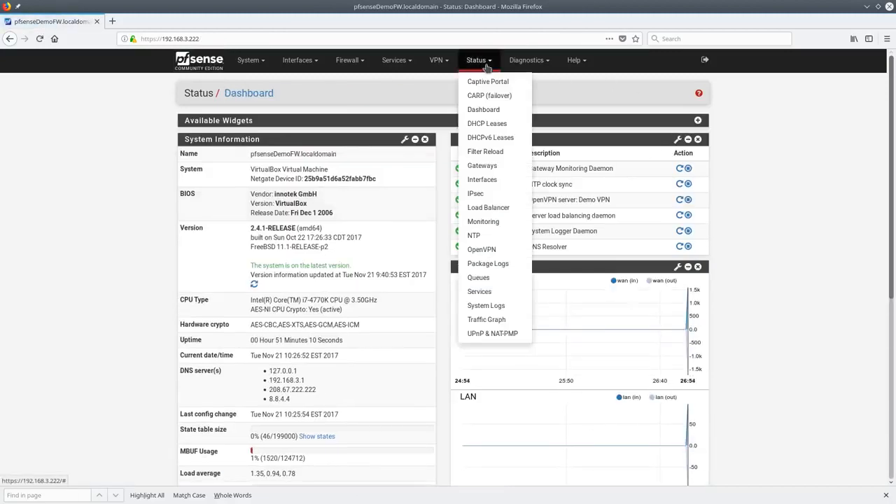
# Check WAN and LAN interface status and Interface Assignments, then return to the dashboard
pyautogui.click(501, 183)
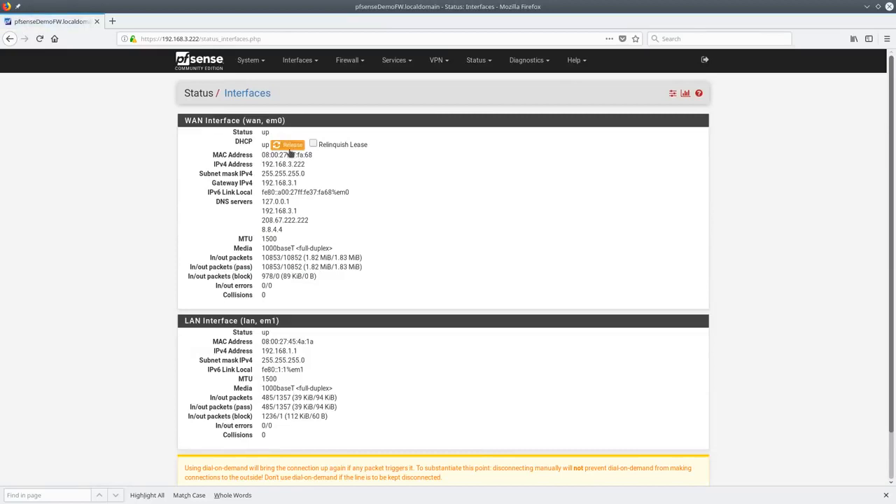
pyautogui.click(672, 93)
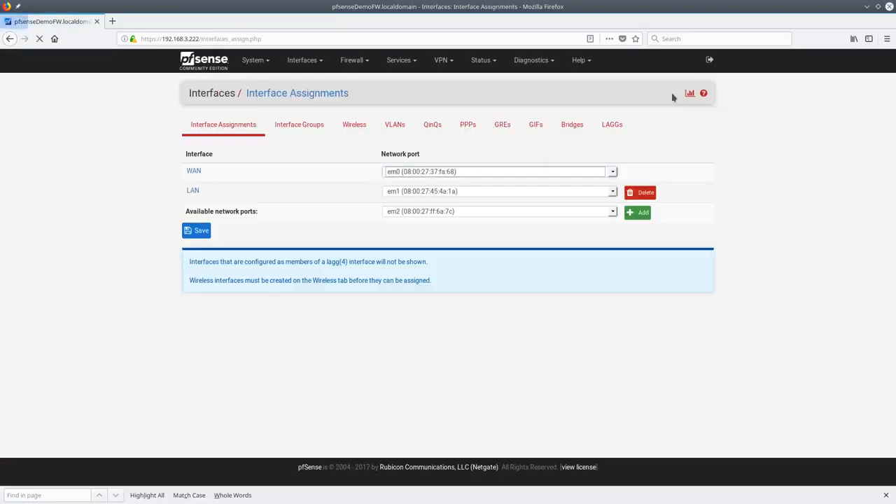
pyautogui.click(690, 94)
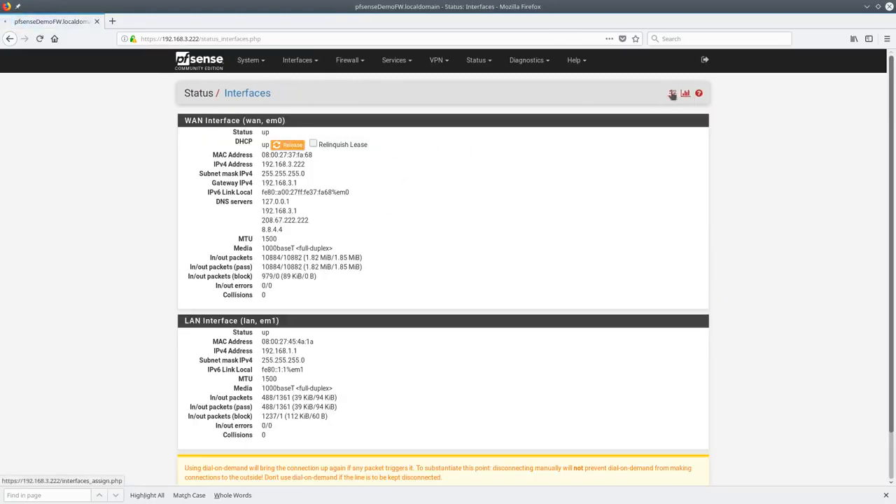
pyautogui.click(672, 94)
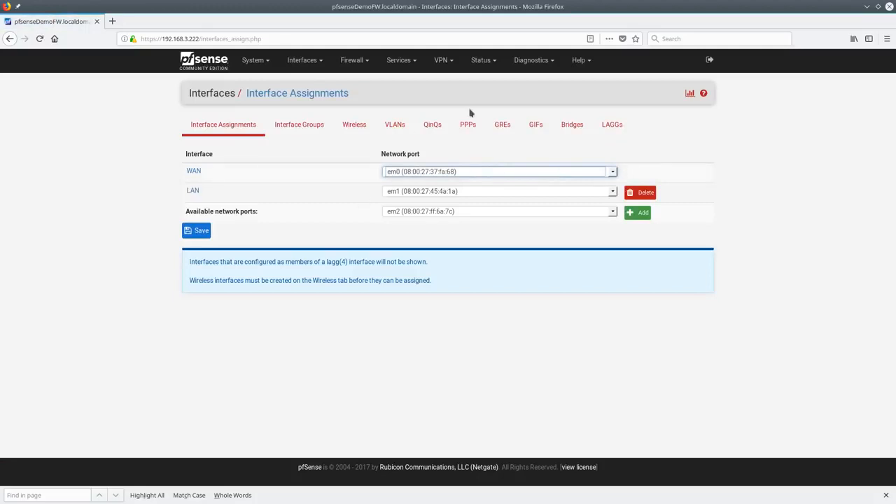
pyautogui.click(225, 69)
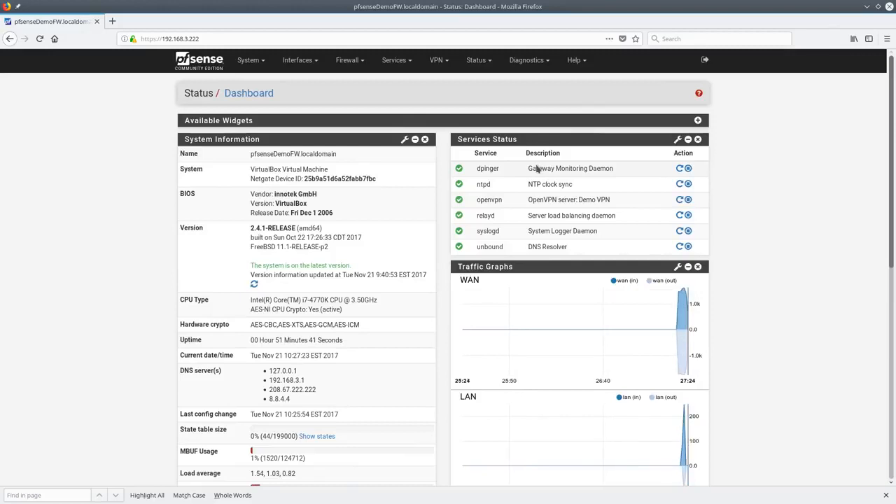
pyautogui.click(249, 60)
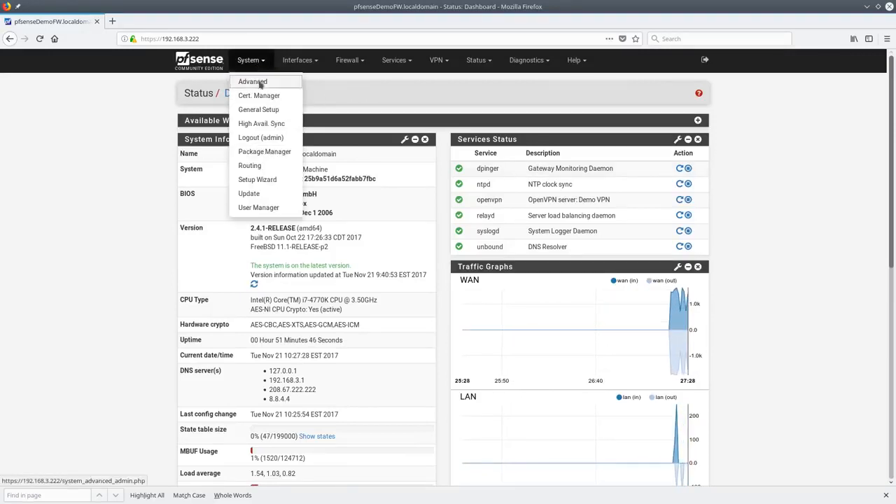
# In System > Advanced Admin Access, keep the webConfigurator default SSL certificate and review TCP port and Max Processes
pyautogui.click(253, 82)
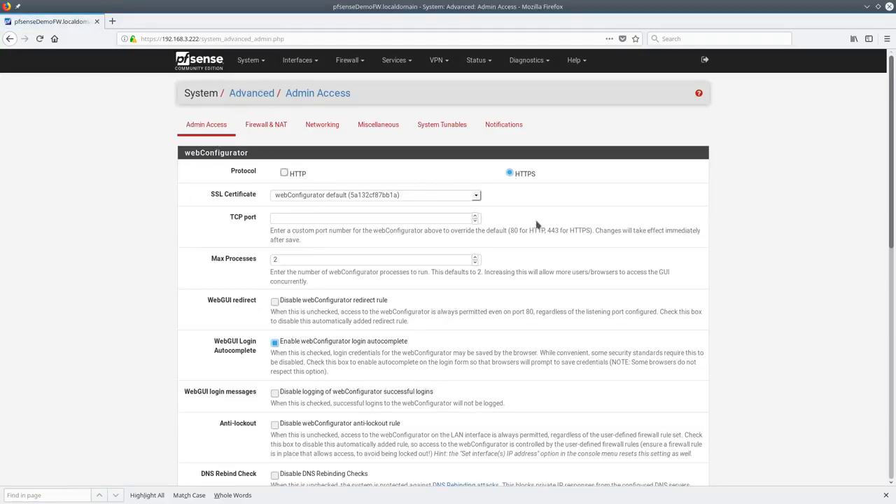
pyautogui.click(475, 198)
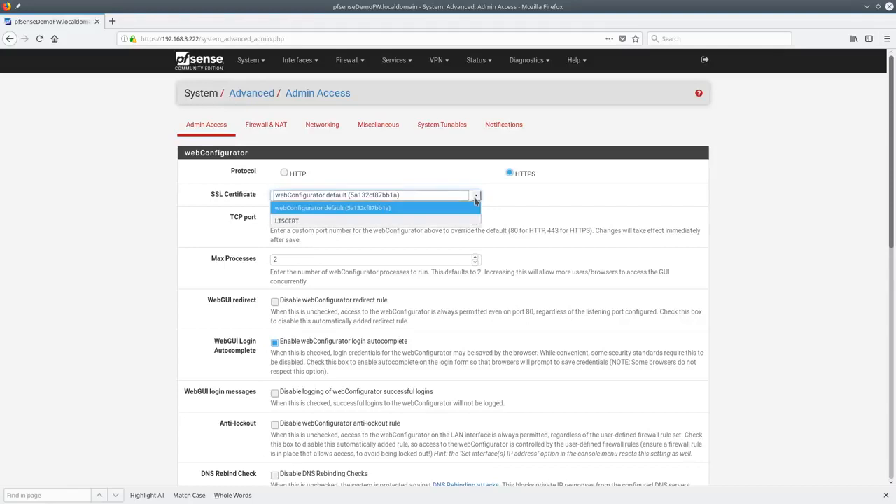
pyautogui.click(475, 199)
pyautogui.click(476, 198)
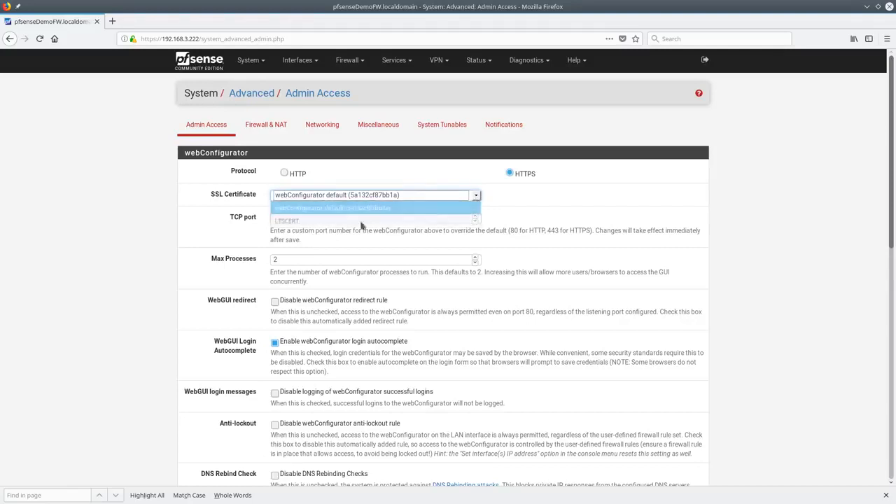
pyautogui.click(313, 209)
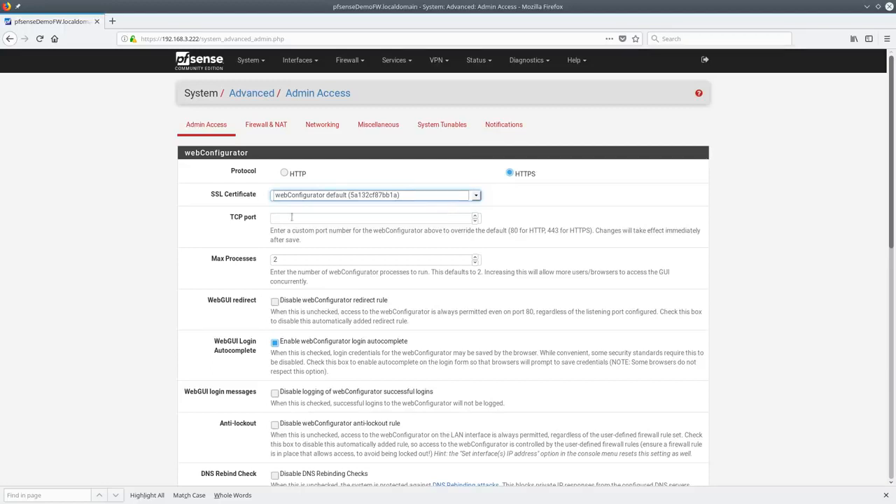
pyautogui.click(356, 213)
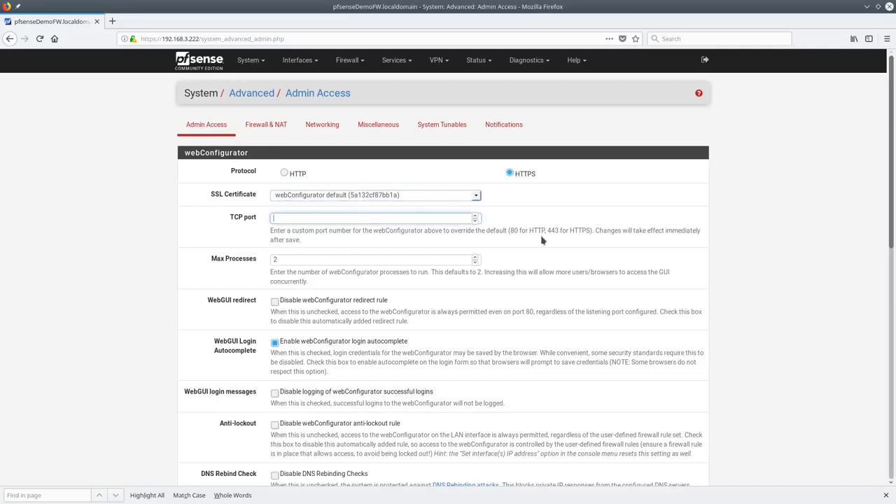
pyautogui.click(412, 262)
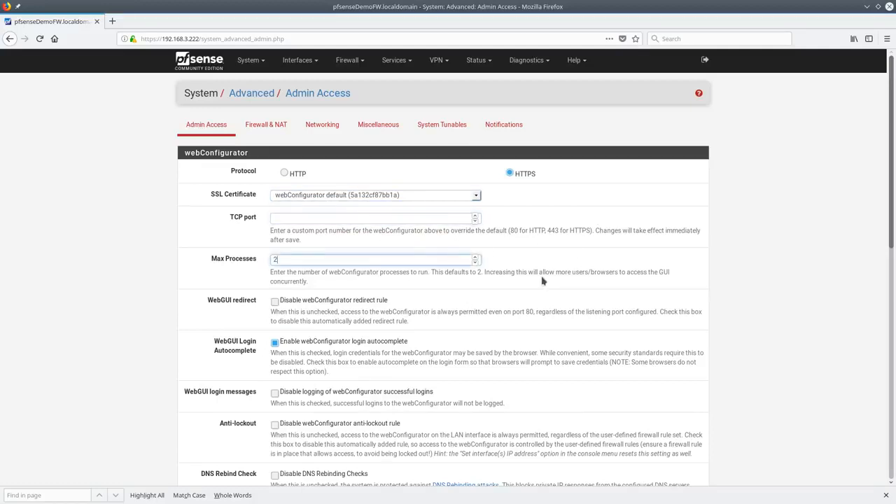
pyautogui.scroll(-2, 540, 280)
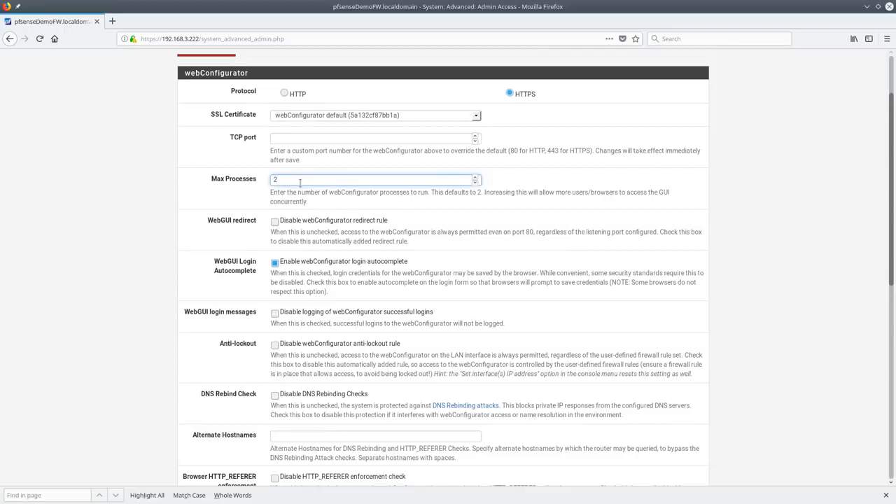
pyautogui.scroll(-3, 426, 230)
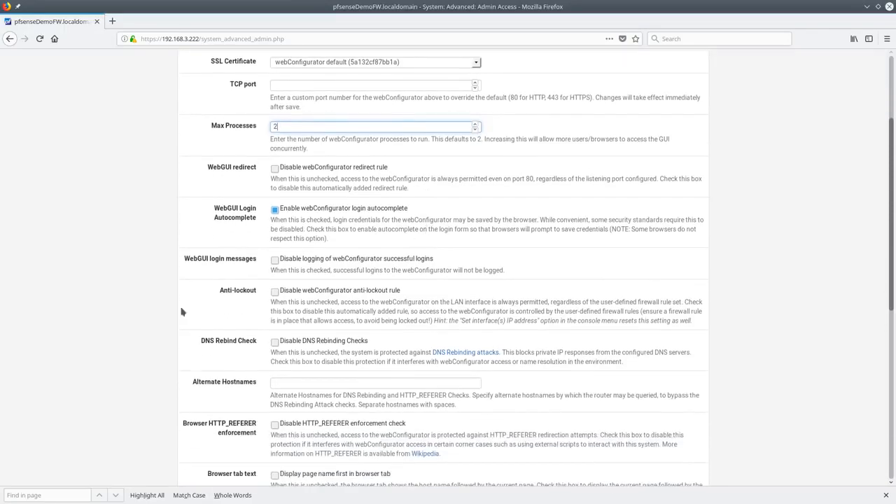
pyautogui.scroll(-2, 394, 164)
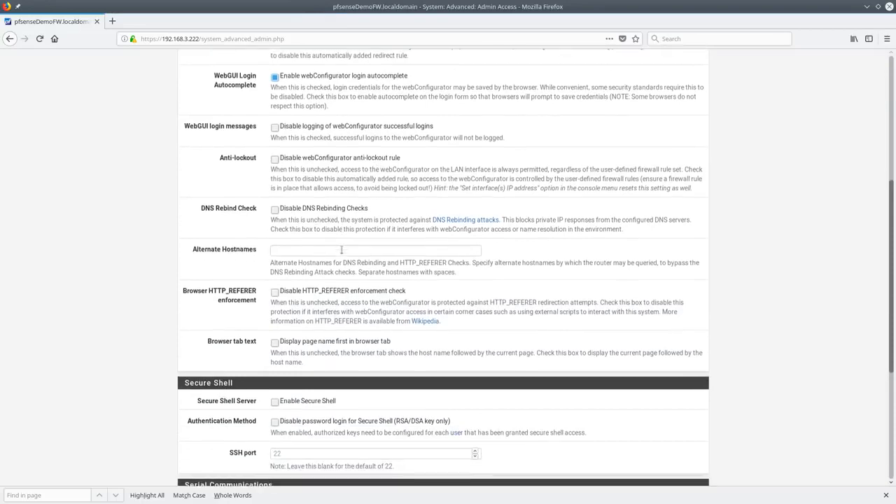
pyautogui.click(306, 168)
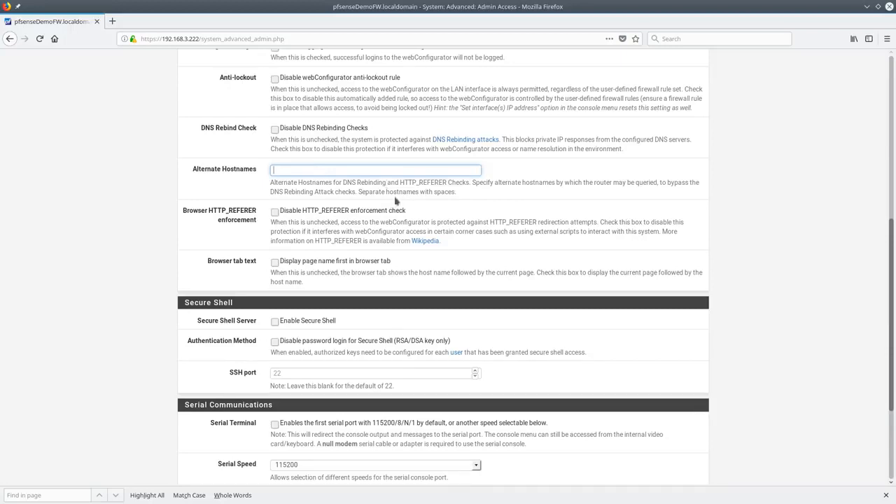
pyautogui.scroll(-2, 276, 215)
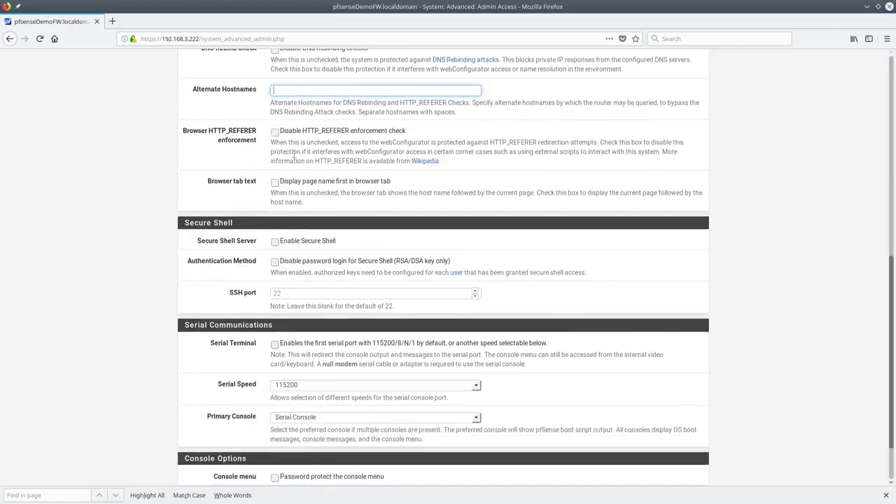
pyautogui.scroll(-2, 412, 182)
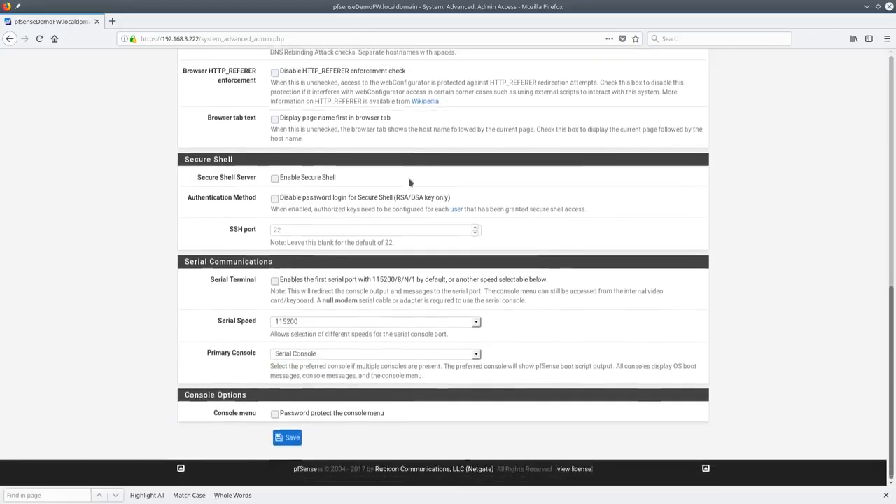
# Enable Secure Shell with password login disabled, keep Serial Console as primary console, and save
pyautogui.click(275, 176)
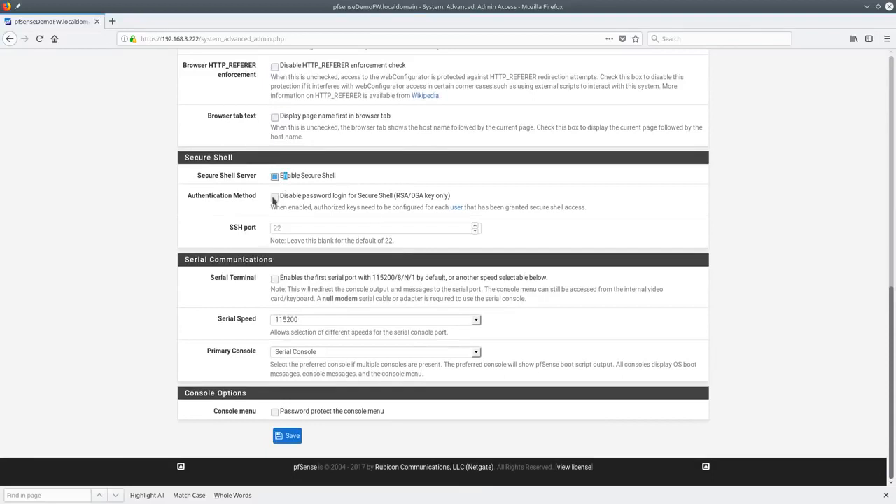
pyautogui.click(280, 196)
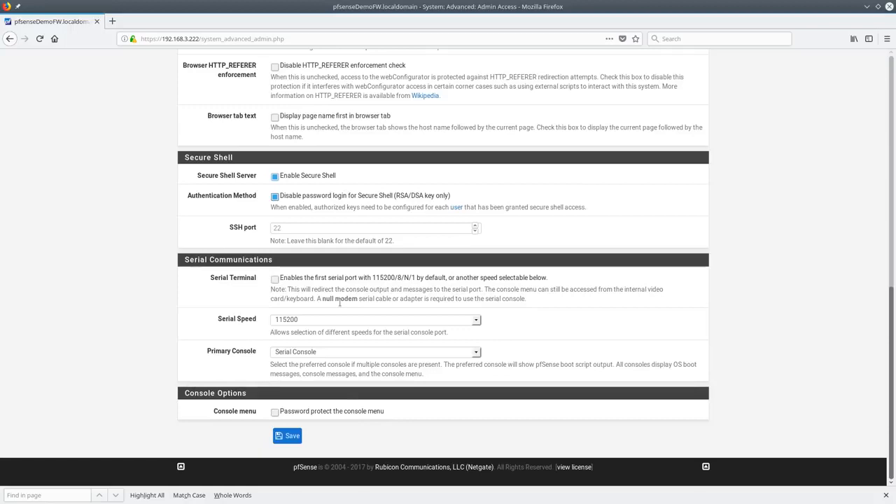
pyautogui.click(316, 354)
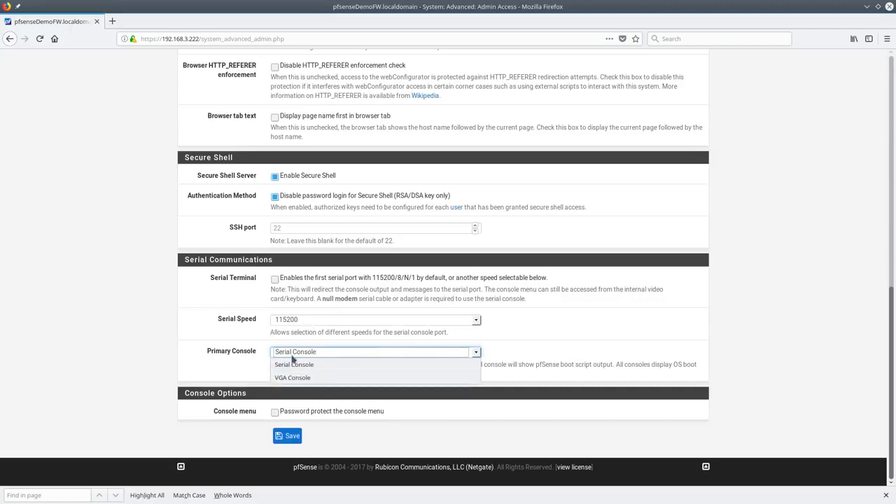
pyautogui.click(337, 468)
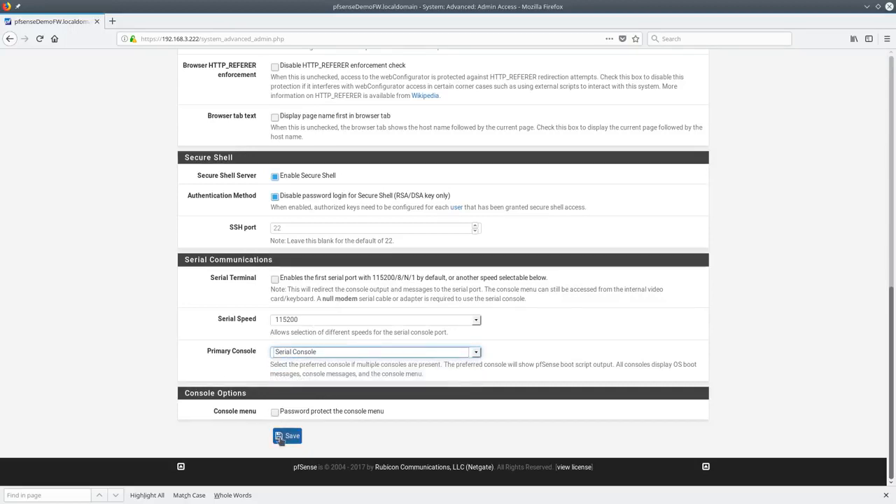
pyautogui.click(281, 438)
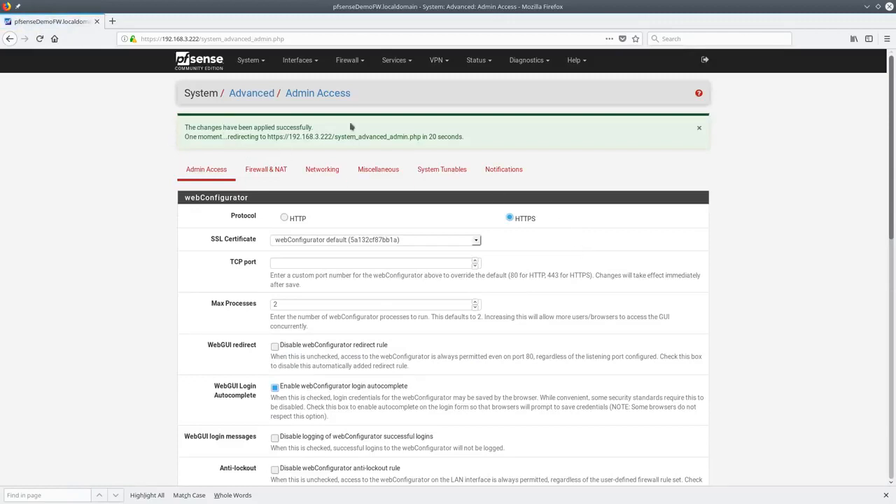
pyautogui.click(275, 174)
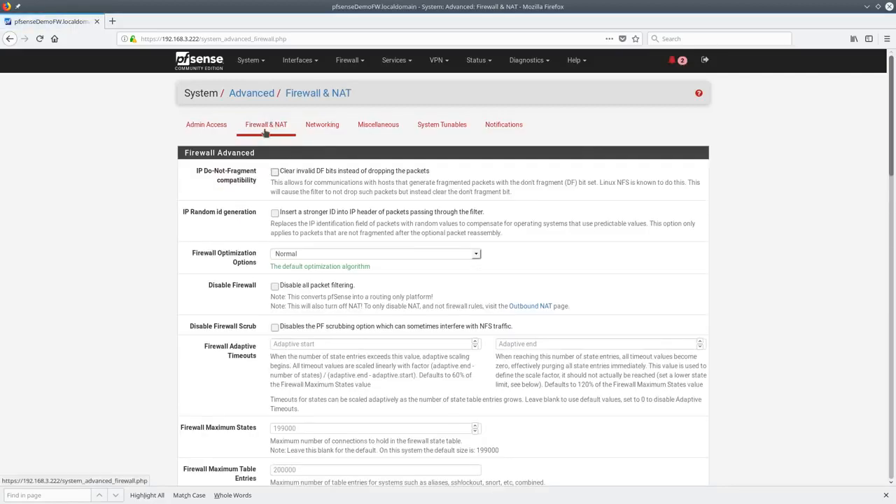
# Keep firewall optimization at Normal and scroll through the Firewall & NAT settings to the NAT section
pyautogui.scroll(-2, 241, 232)
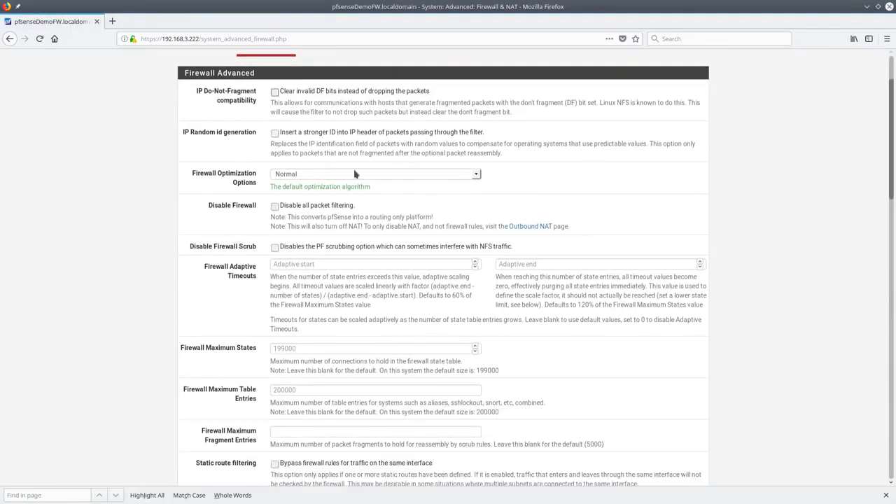
pyautogui.click(478, 176)
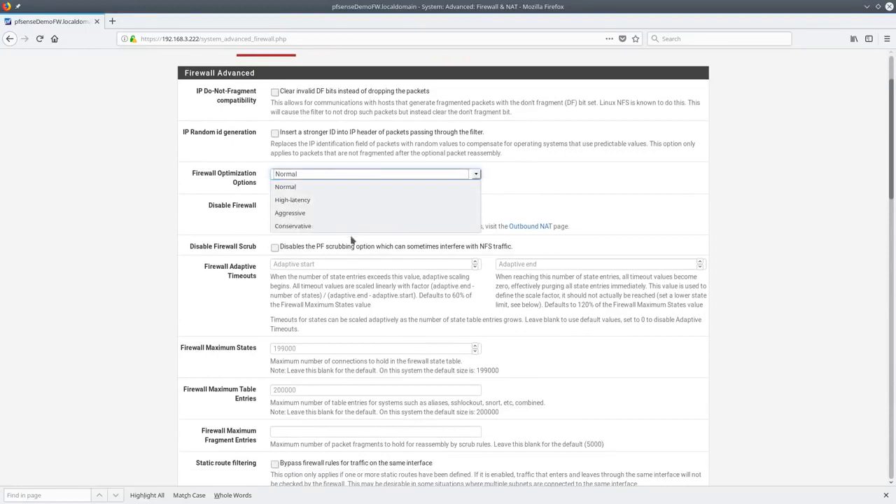
pyautogui.click(598, 177)
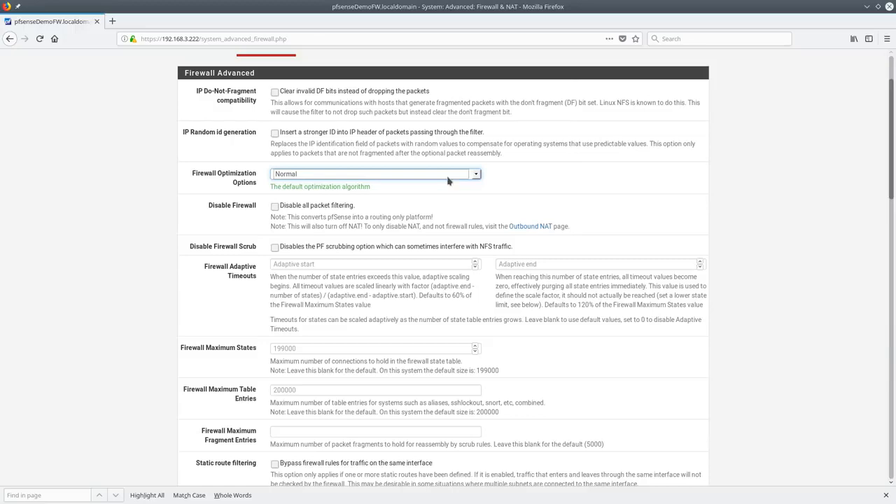
pyautogui.click(150, 254)
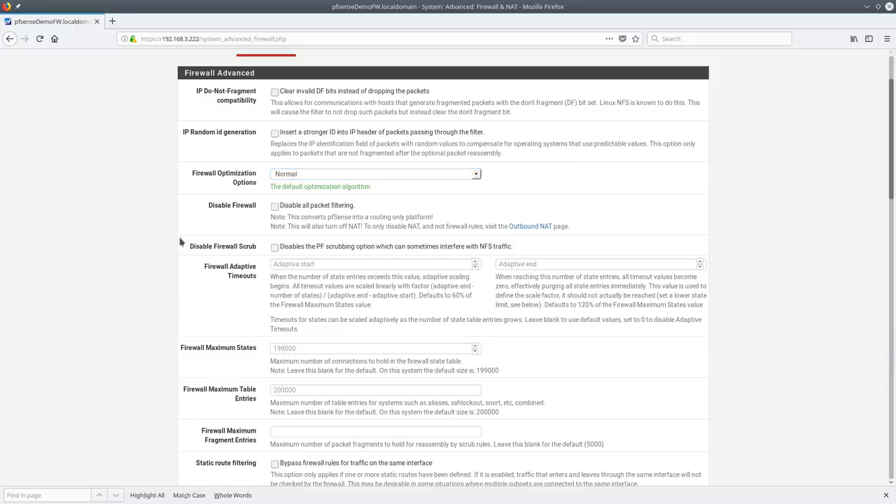
pyautogui.scroll(-4, 182, 238)
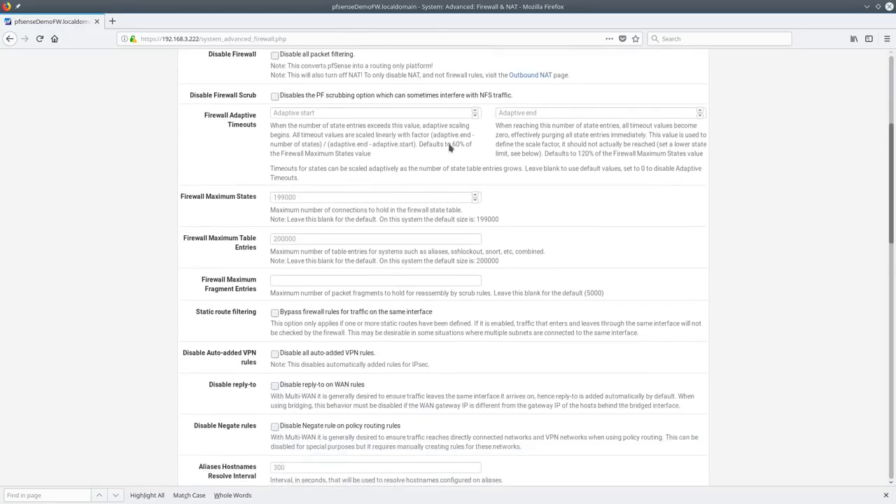
pyautogui.scroll(-1, 313, 173)
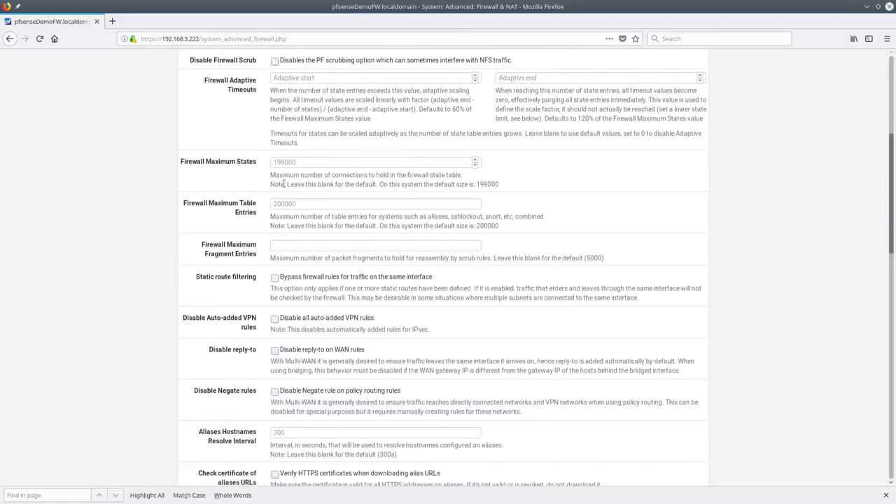
pyautogui.scroll(-3, 164, 178)
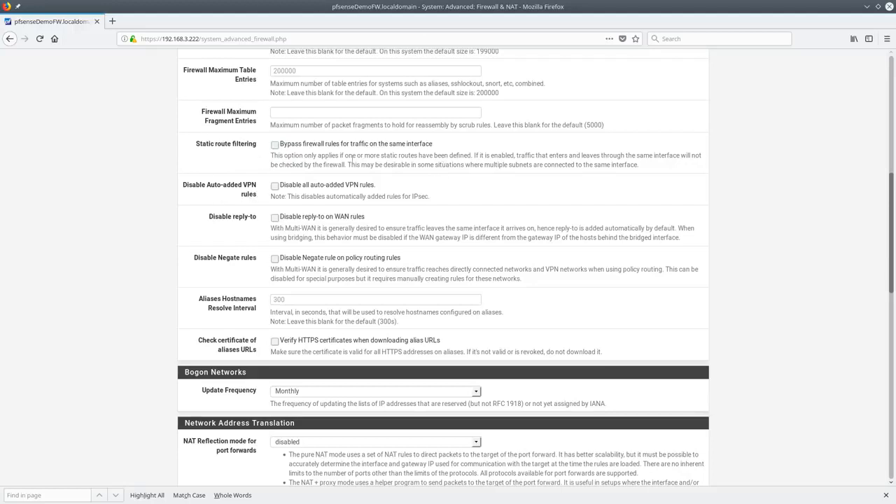
pyautogui.scroll(-1, 348, 165)
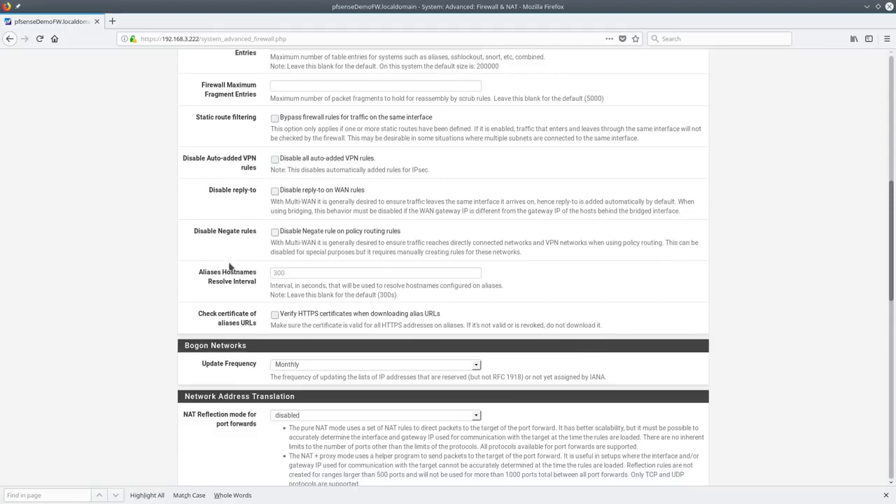
pyautogui.scroll(-2, 237, 175)
pyautogui.scroll(-3, 234, 180)
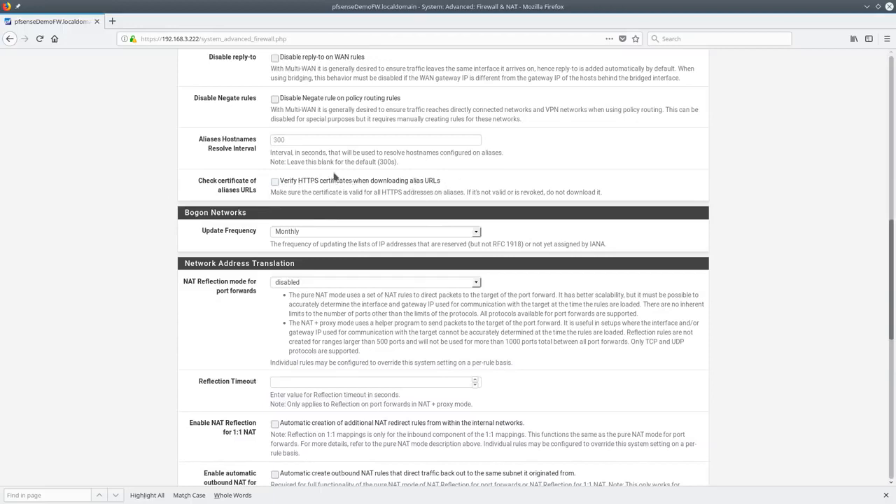
pyautogui.scroll(-2, 335, 175)
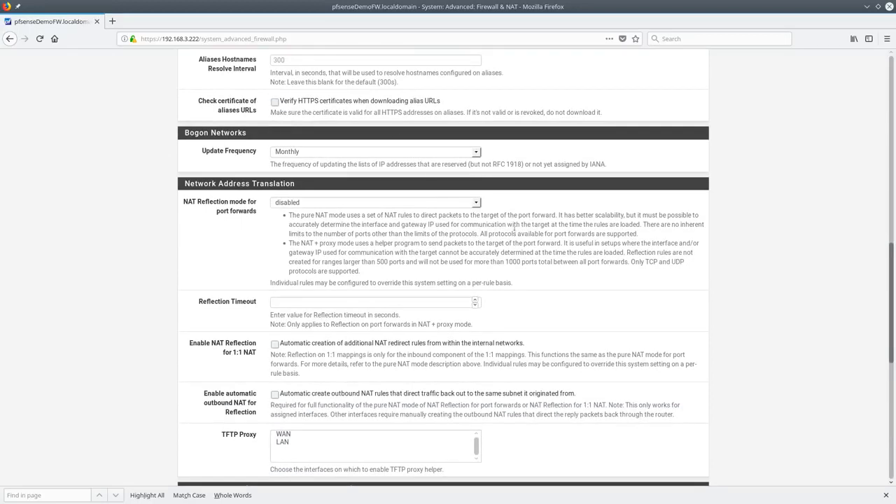
# Choose Pure NAT for port-forward NAT reflection, leave state timeouts at defaults, and save
pyautogui.tripleClick(200, 183)
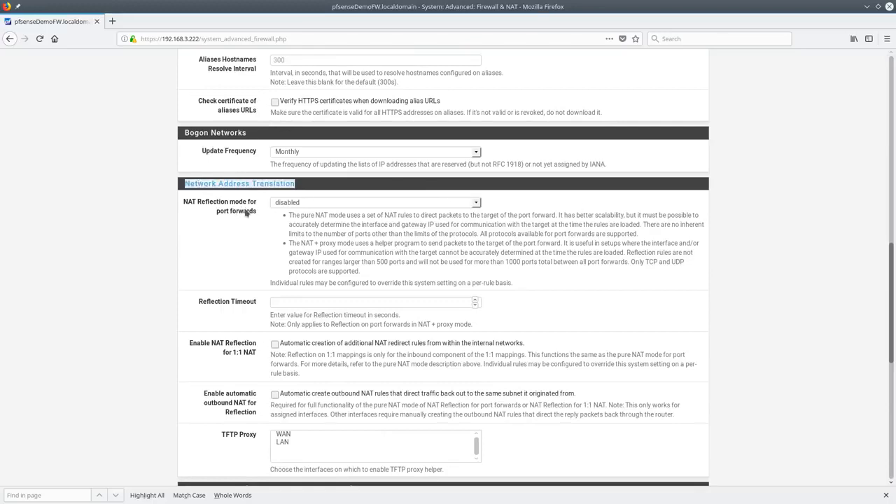
pyautogui.click(393, 204)
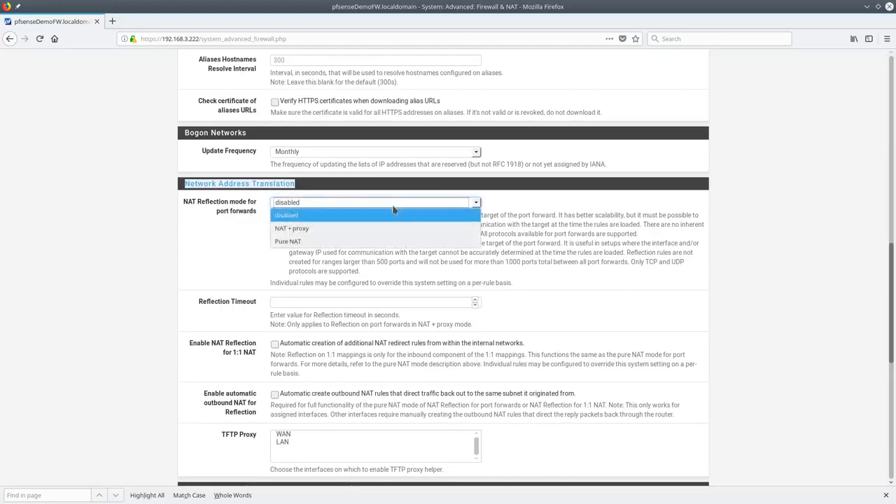
pyautogui.click(304, 242)
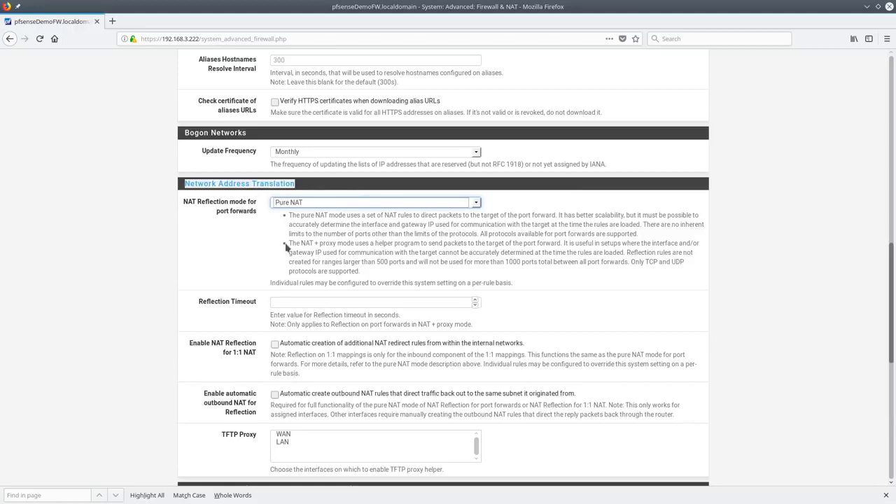
pyautogui.click(524, 210)
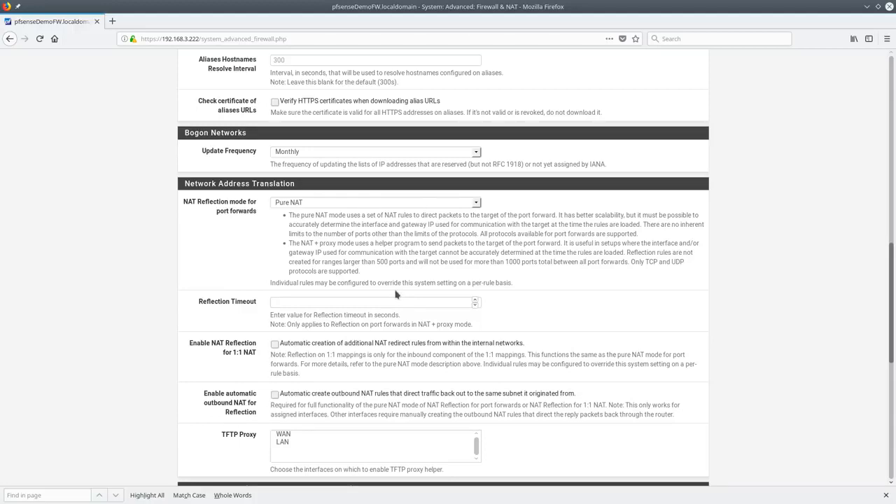
pyautogui.scroll(-7, 401, 306)
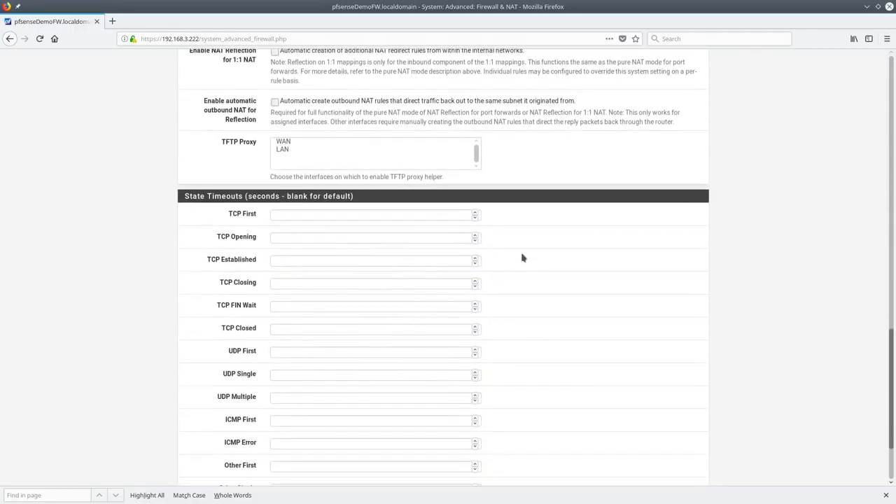
pyautogui.scroll(-3, 524, 256)
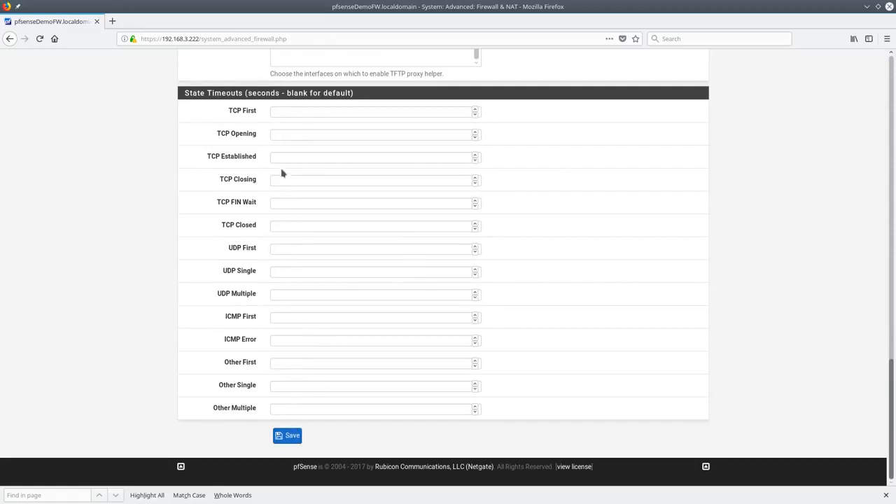
pyautogui.click(287, 435)
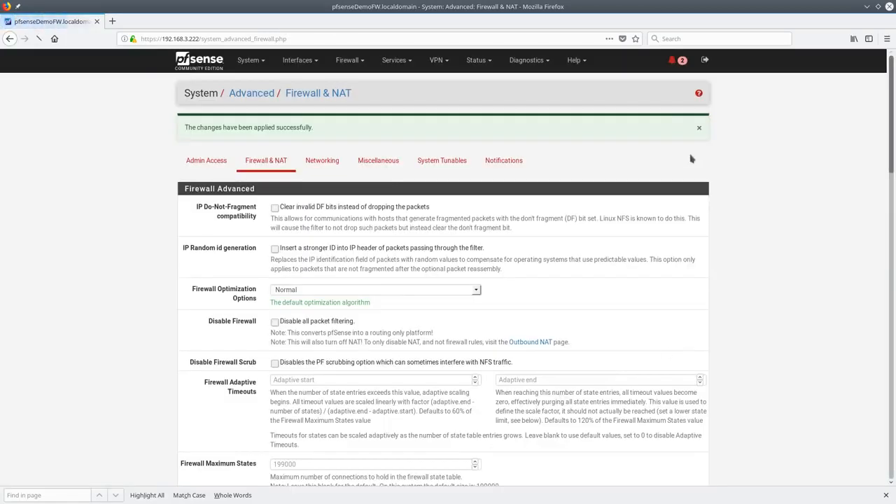
# Uncheck Allow IPv6 in the advanced Networking settings and save, then go to Miscellaneous
pyautogui.click(324, 166)
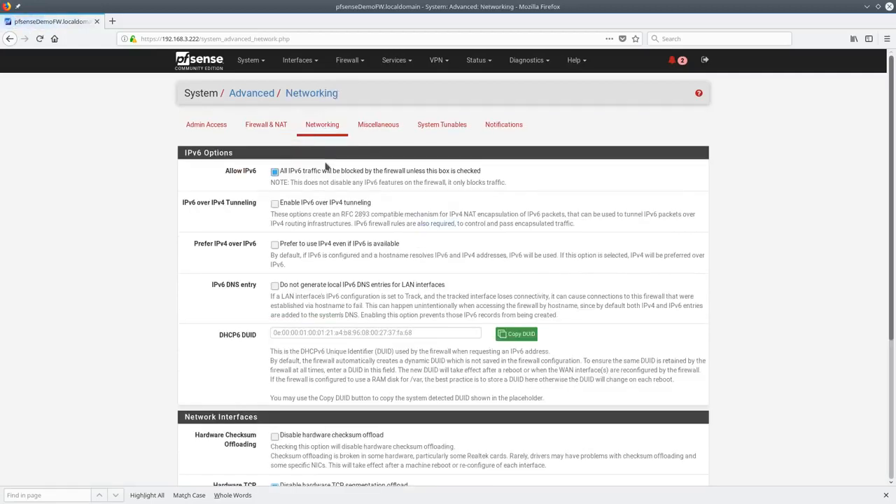
pyautogui.click(275, 172)
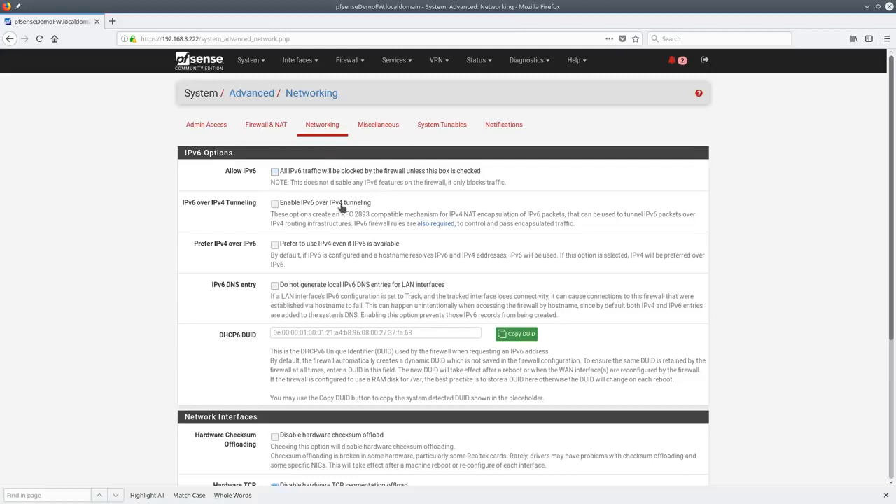
pyautogui.scroll(-3, 333, 198)
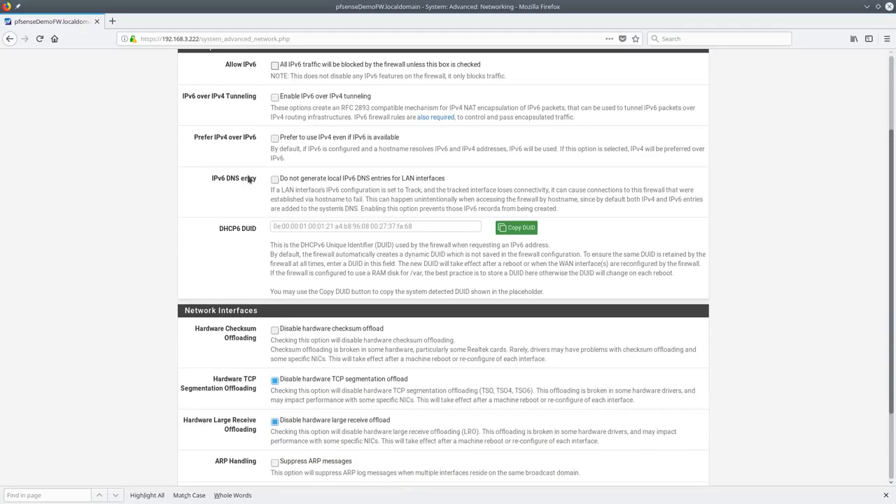
pyautogui.scroll(-3, 248, 179)
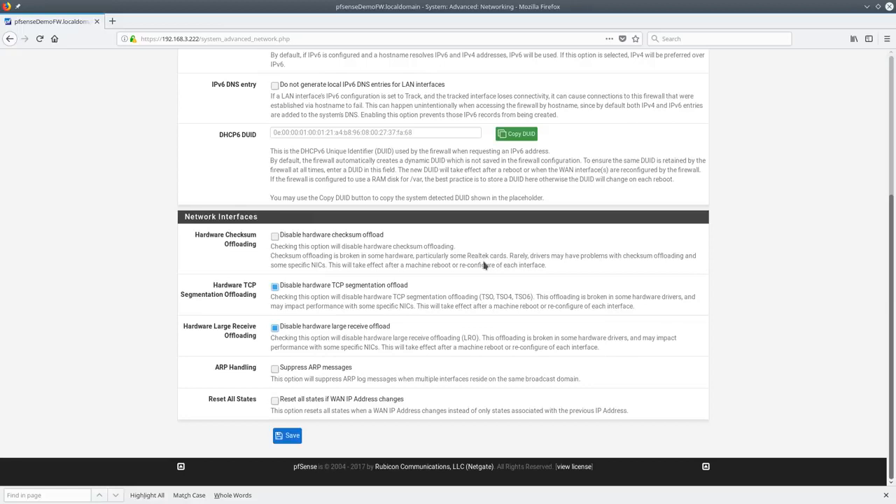
pyautogui.click(292, 436)
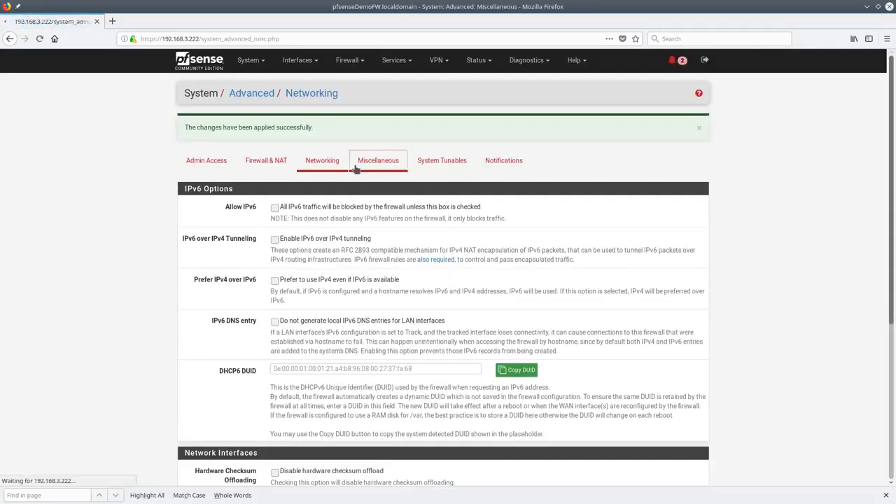
pyautogui.click(360, 163)
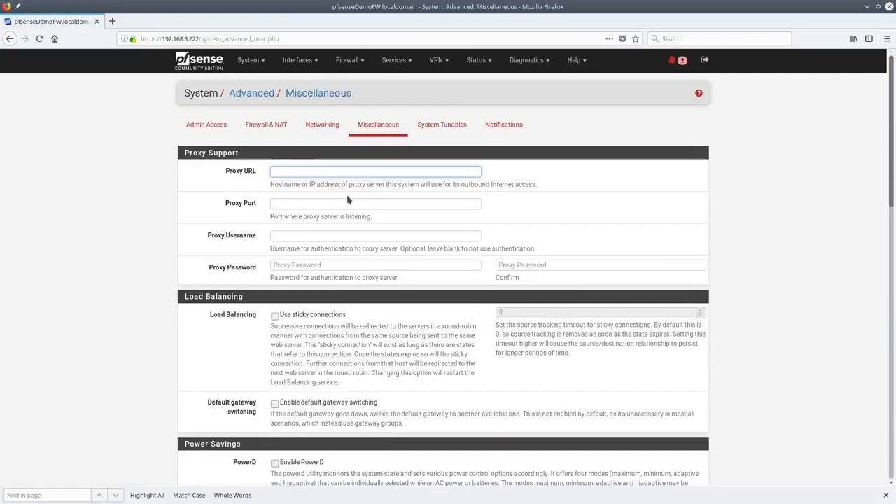
pyautogui.scroll(-2, 346, 201)
pyautogui.scroll(-2, 346, 205)
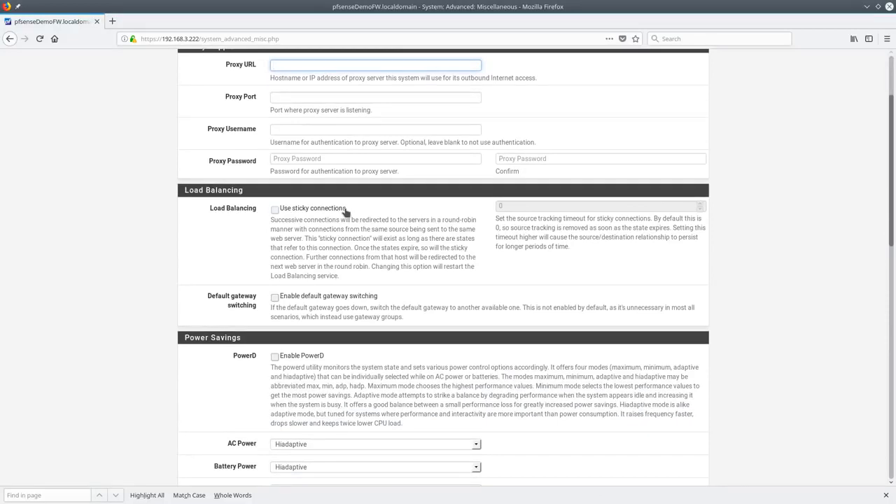
pyautogui.scroll(-3, 209, 183)
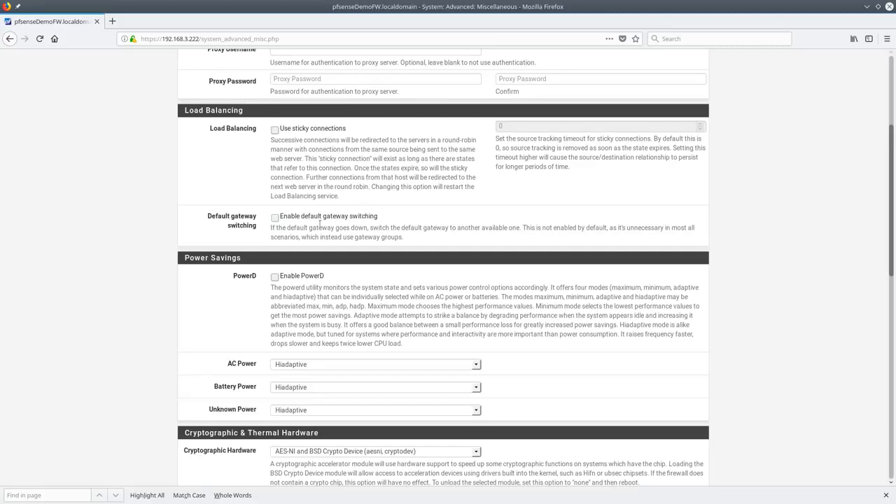
pyautogui.scroll(-4, 344, 220)
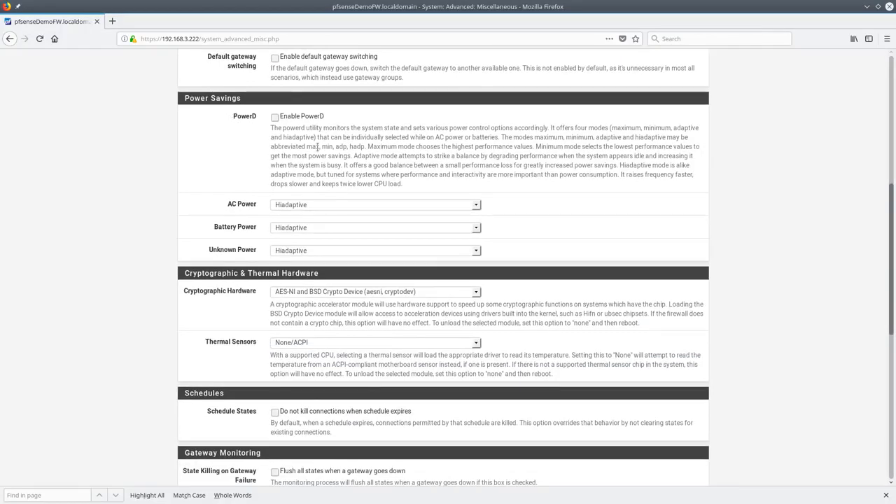
pyautogui.scroll(-1, 318, 147)
pyautogui.click(323, 201)
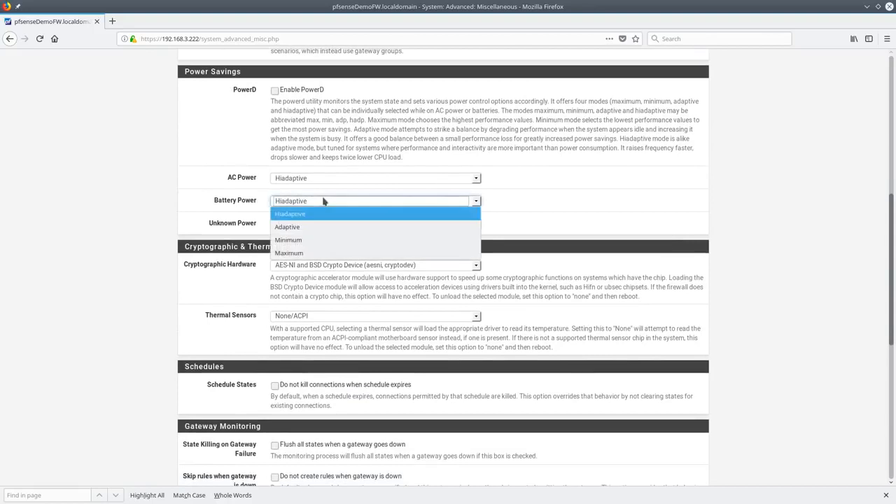
pyautogui.click(326, 212)
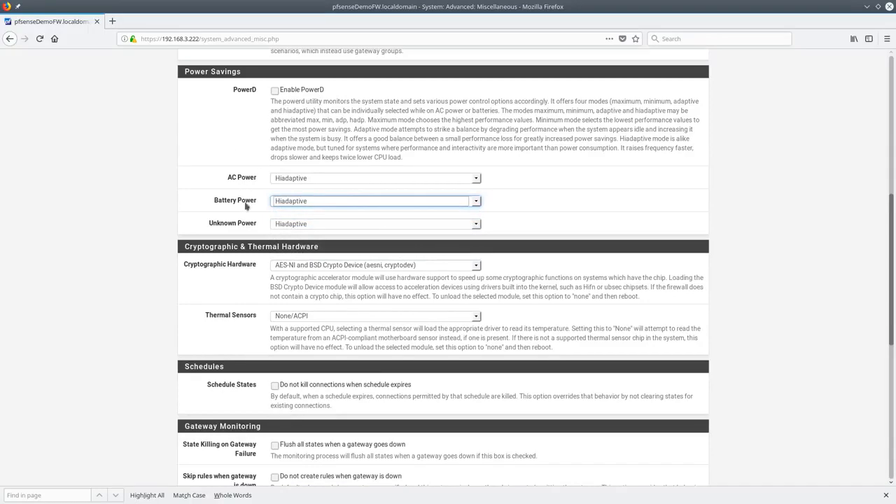
pyautogui.scroll(-1, 179, 179)
pyautogui.scroll(-3, 179, 179)
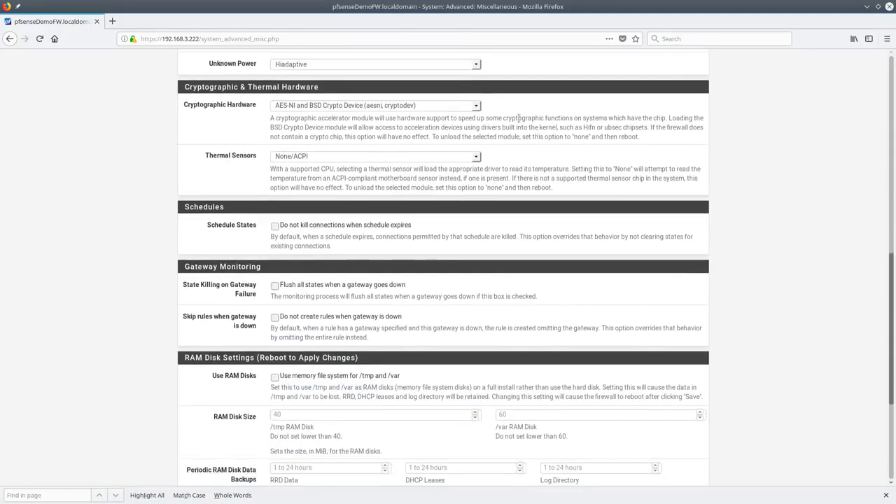
pyautogui.click(475, 105)
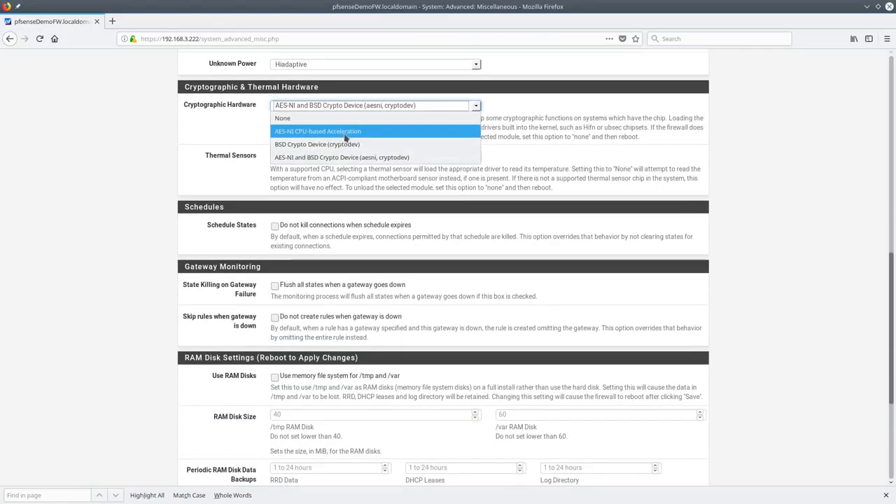
pyautogui.click(307, 163)
pyautogui.scroll(3, 353, 238)
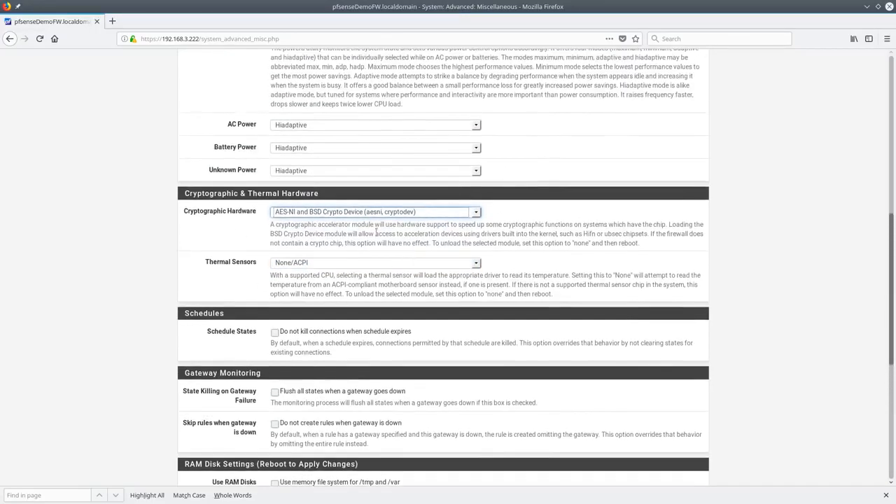
pyautogui.scroll(-2, 341, 224)
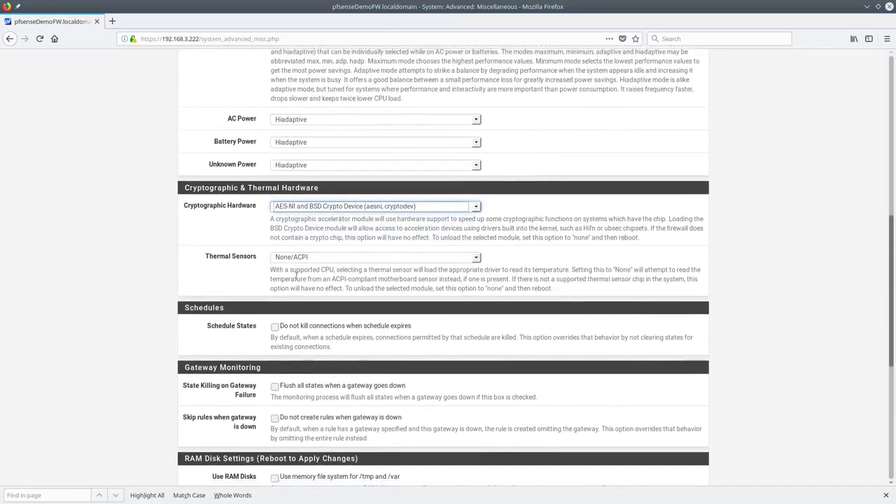
pyautogui.click(347, 182)
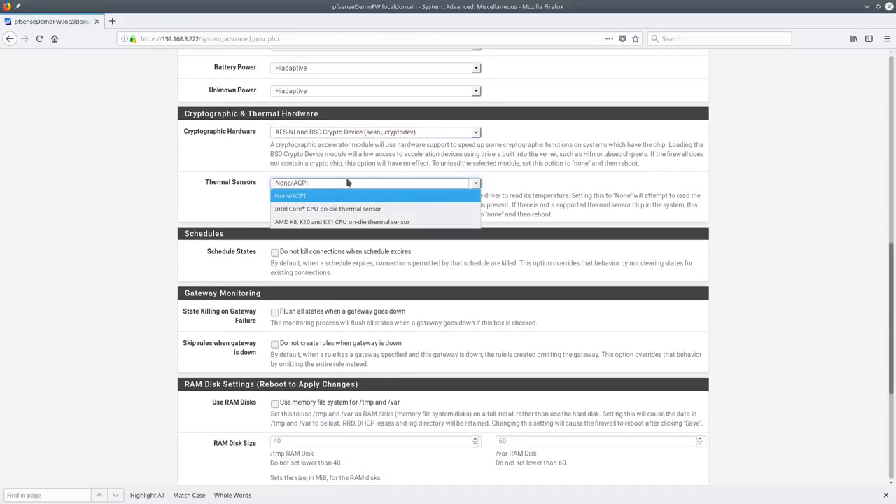
pyautogui.click(158, 203)
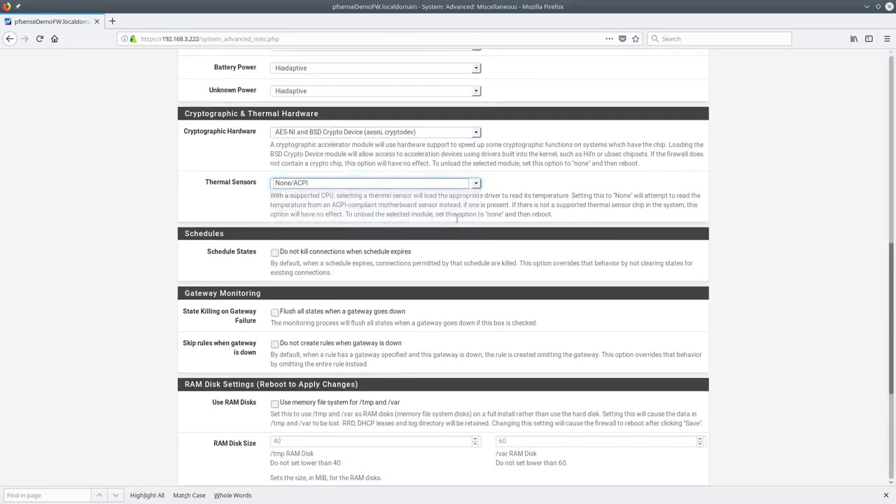
pyautogui.scroll(-3, 457, 225)
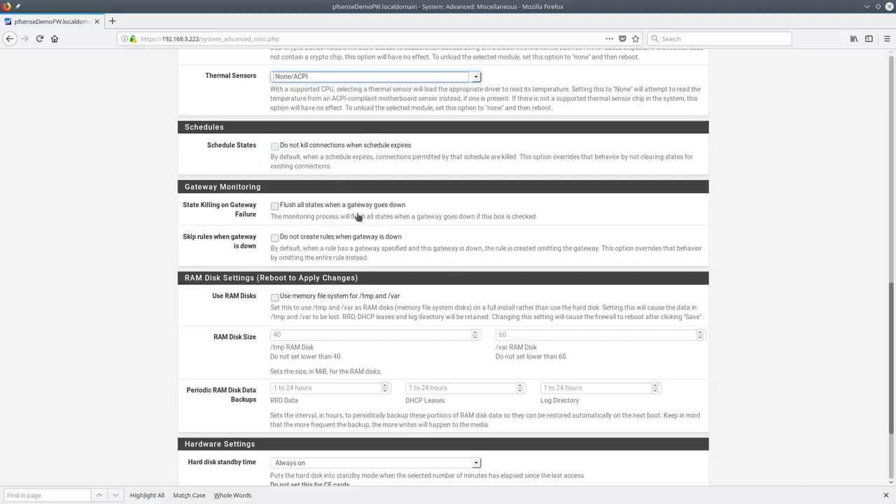
# Enable flushing all states when a gateway goes down and save the Miscellaneous settings
pyautogui.click(275, 206)
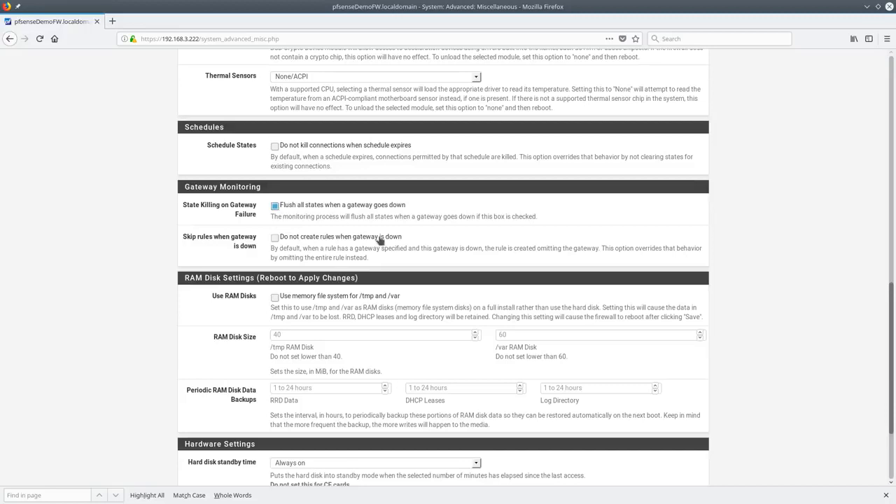
pyautogui.scroll(-1, 314, 210)
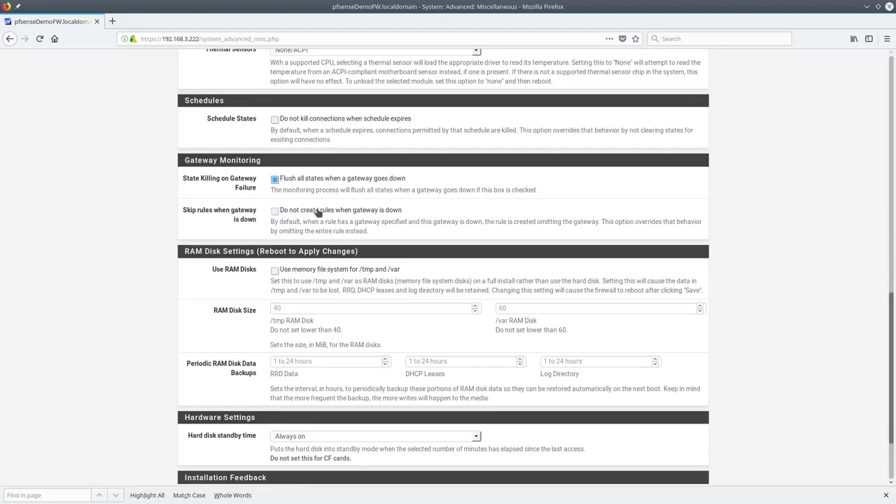
pyautogui.scroll(-3, 312, 212)
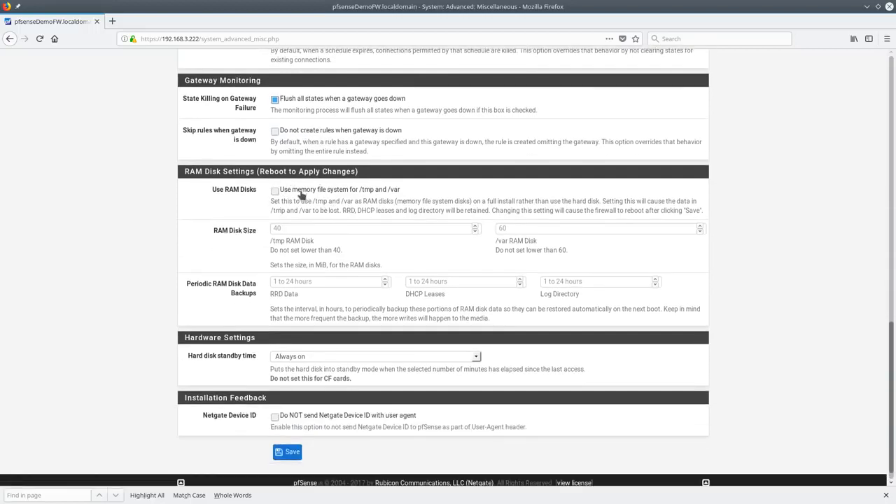
pyautogui.scroll(-1, 326, 334)
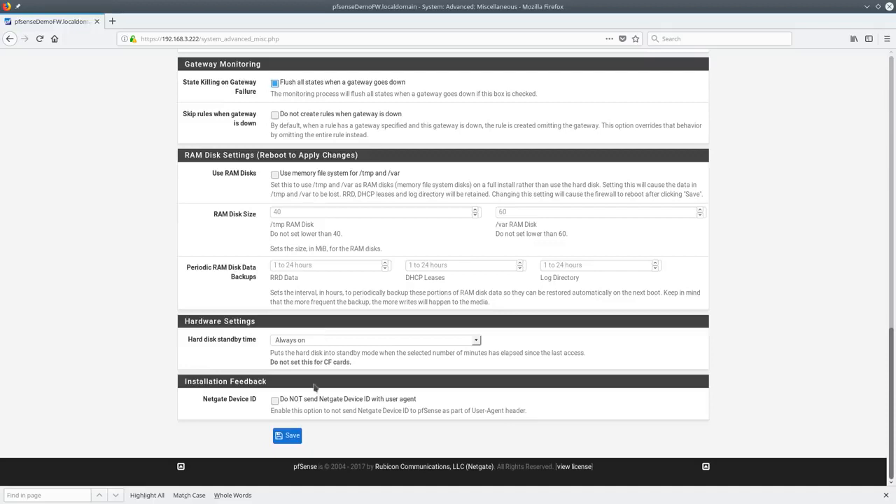
pyautogui.click(283, 435)
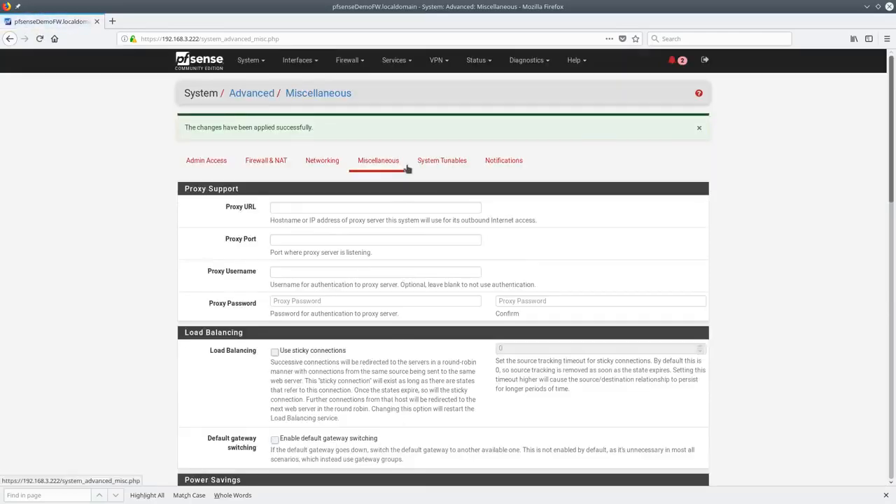
# Open System Tunables and scroll through the list of sysctl values
pyautogui.click(442, 166)
pyautogui.moveTo(891, 102); pyautogui.dragTo(891, 91)
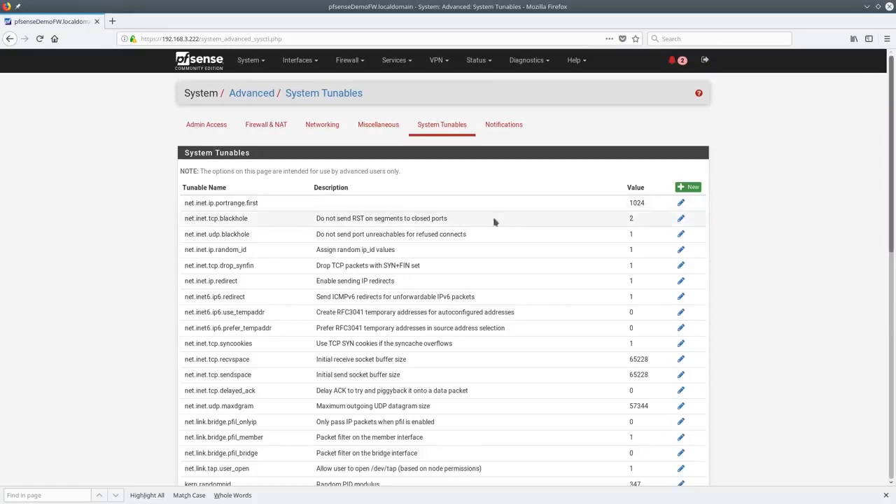
pyautogui.scroll(-5, 746, 195)
pyautogui.scroll(-2, 746, 195)
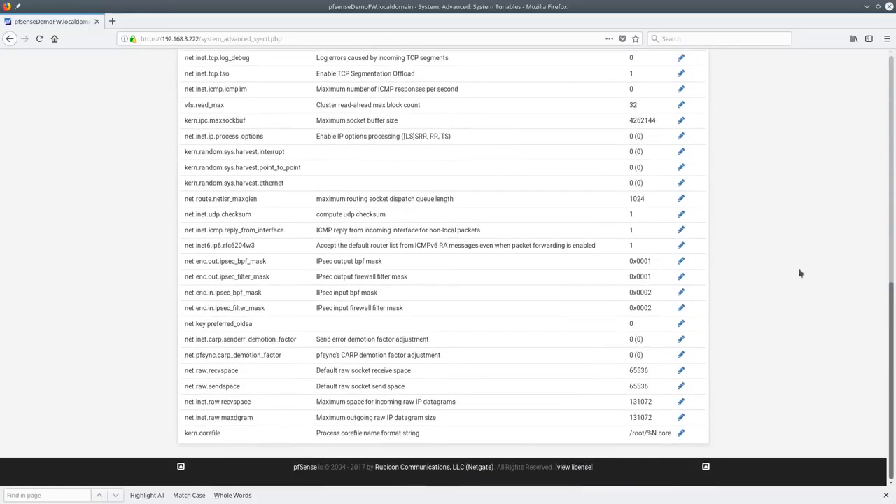
pyautogui.scroll(10, 800, 273)
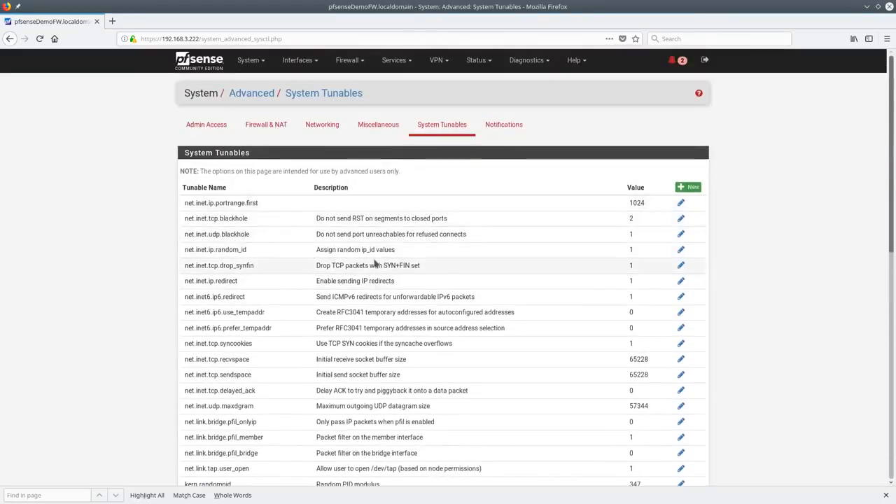
pyautogui.click(488, 136)
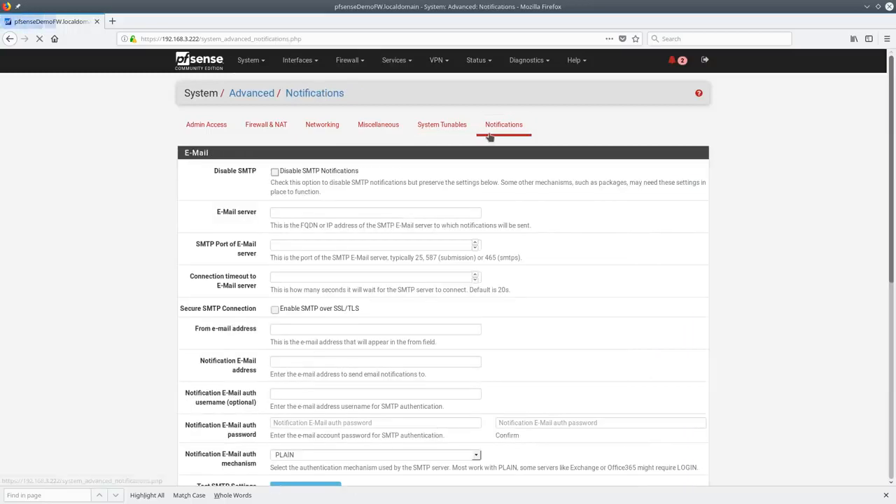
pyautogui.click(375, 213)
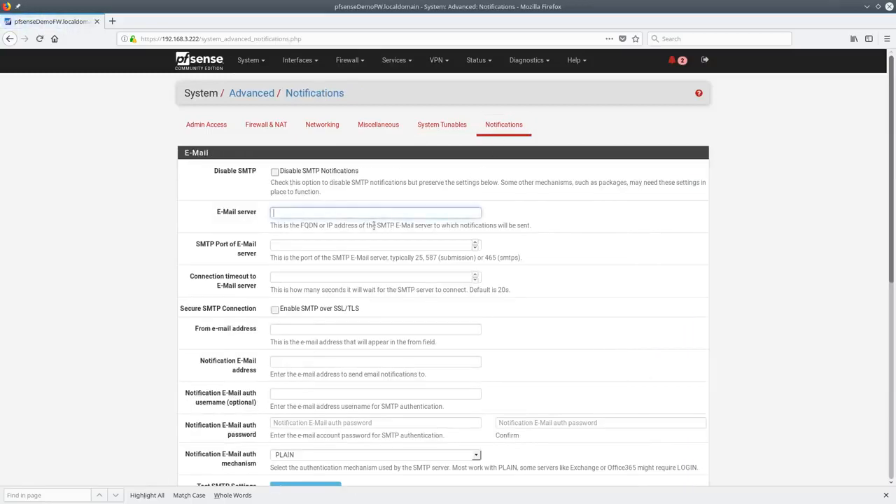
pyautogui.scroll(-1, 373, 225)
pyautogui.click(298, 192)
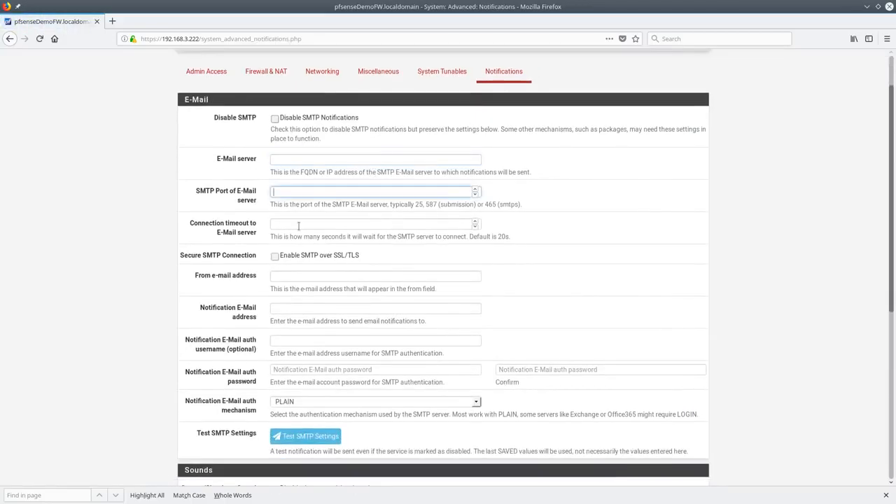
pyautogui.scroll(-1, 309, 223)
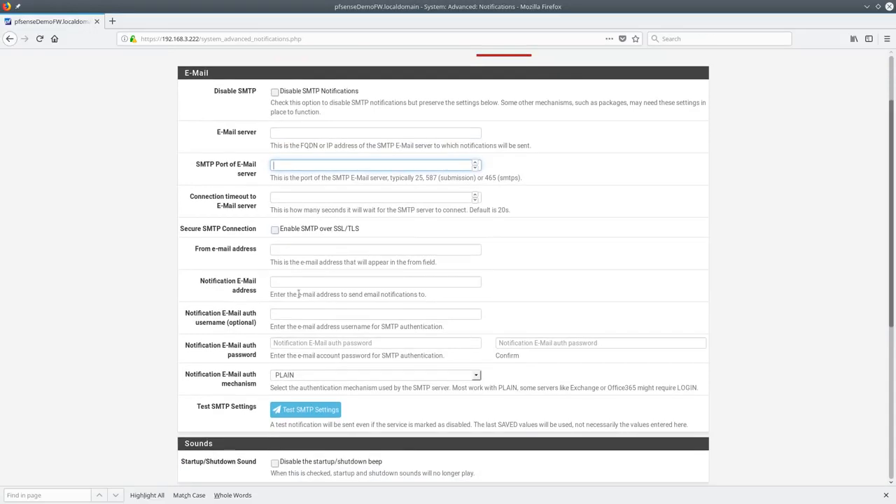
pyautogui.scroll(-3, 264, 278)
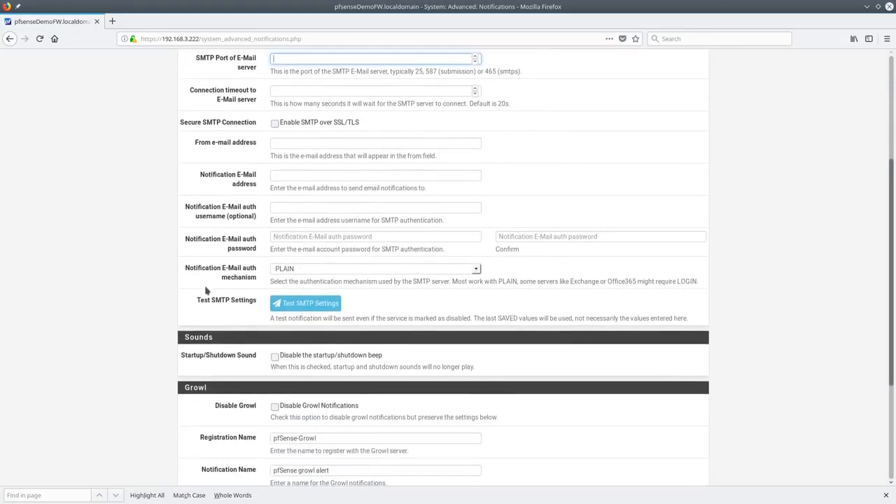
pyautogui.scroll(5, 208, 289)
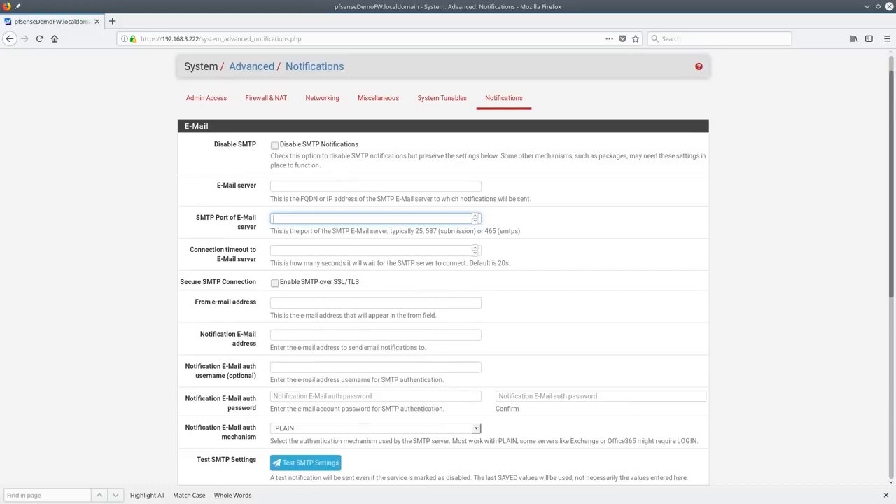
pyautogui.scroll(-5, 382, 366)
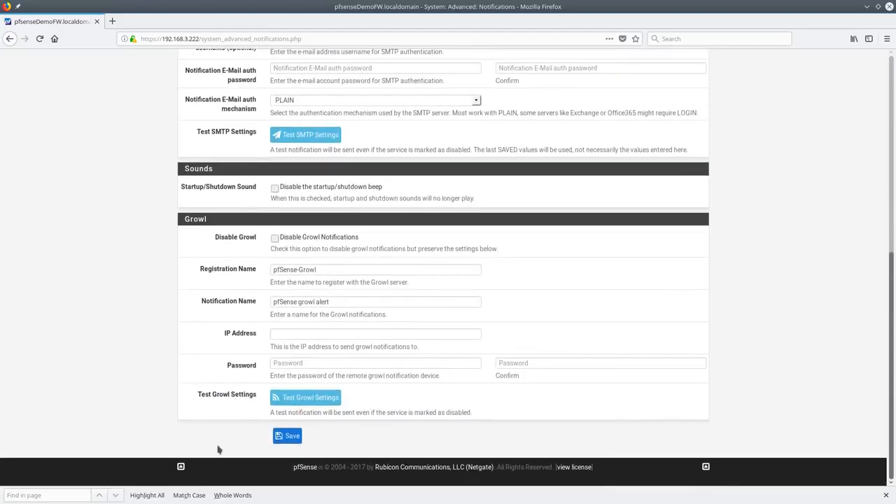
pyautogui.scroll(6, 309, 245)
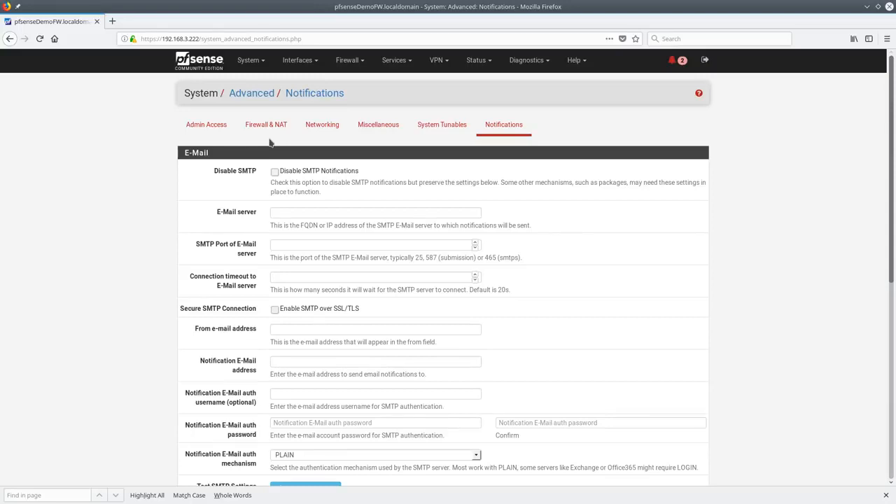
# Review the SSH KeyGen and SSH Startup notices and mark them all as read
pyautogui.click(674, 61)
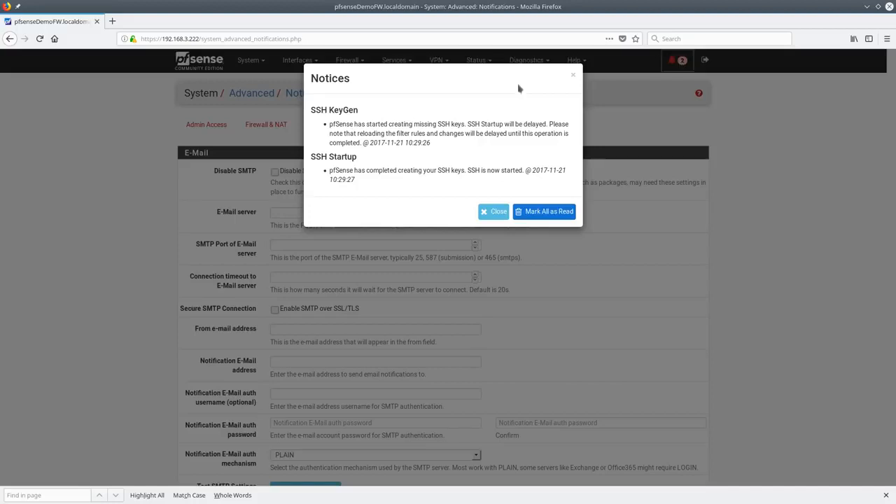
pyautogui.moveTo(316, 110); pyautogui.dragTo(360, 110)
pyautogui.doubleClick(331, 156)
pyautogui.click(547, 214)
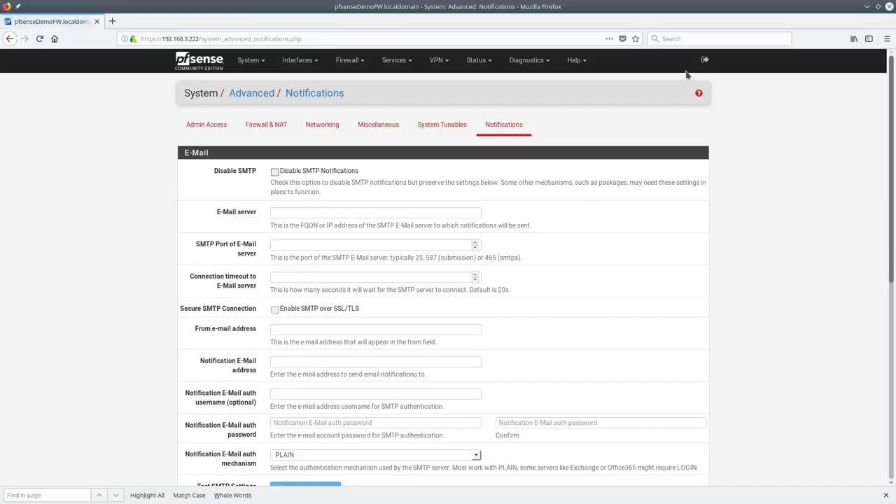
# In Cert. Manager, inspect the DemoVPN CA and preview the new-CA Method options without changing them
pyautogui.click(253, 63)
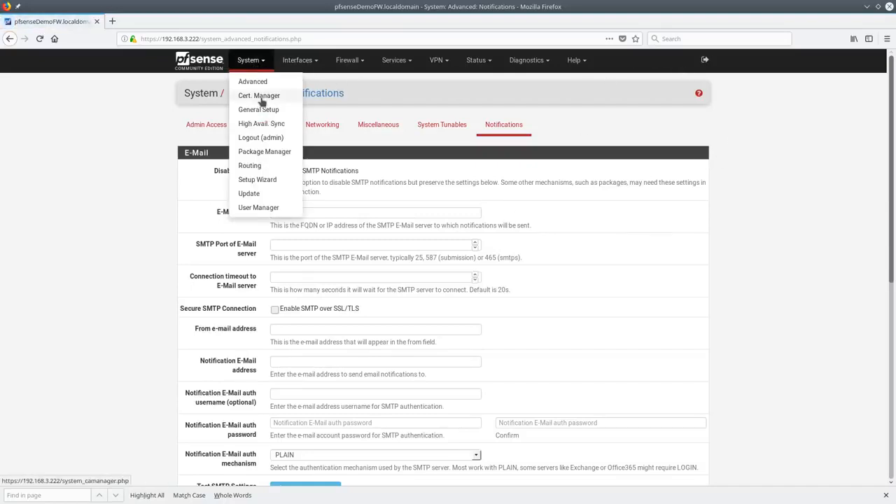
pyautogui.scroll(-5, 512, 348)
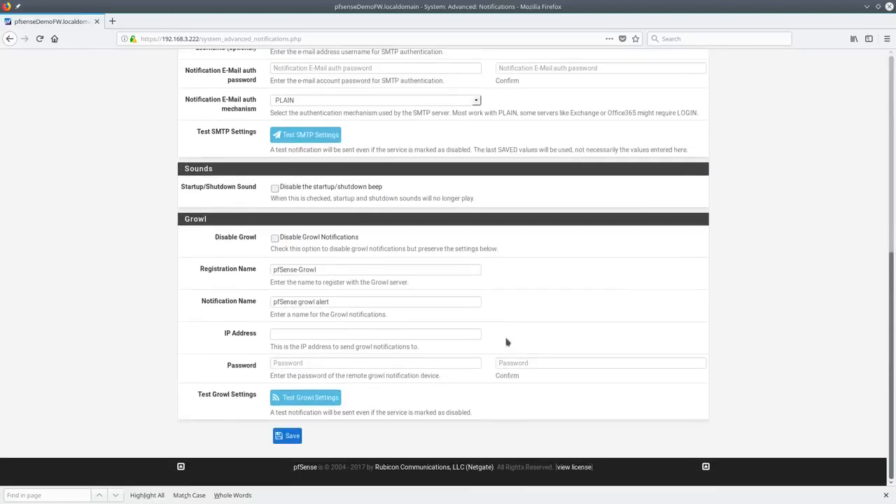
pyautogui.scroll(5, 506, 352)
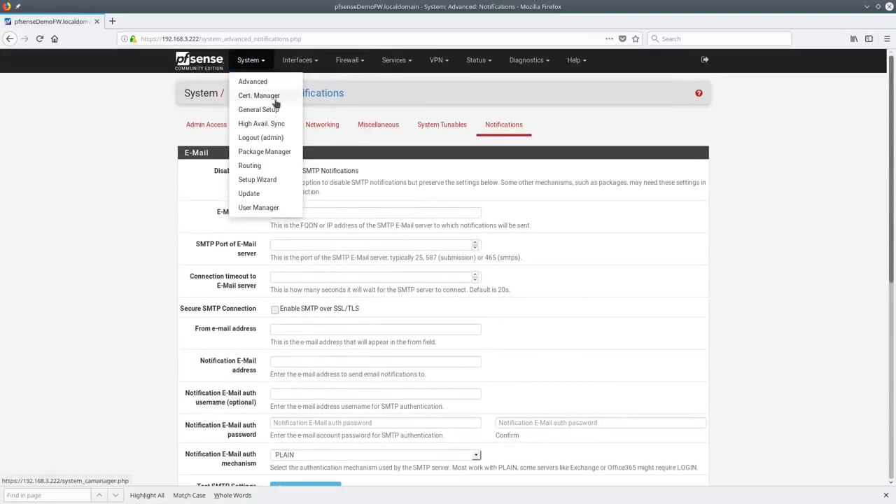
pyautogui.click(275, 103)
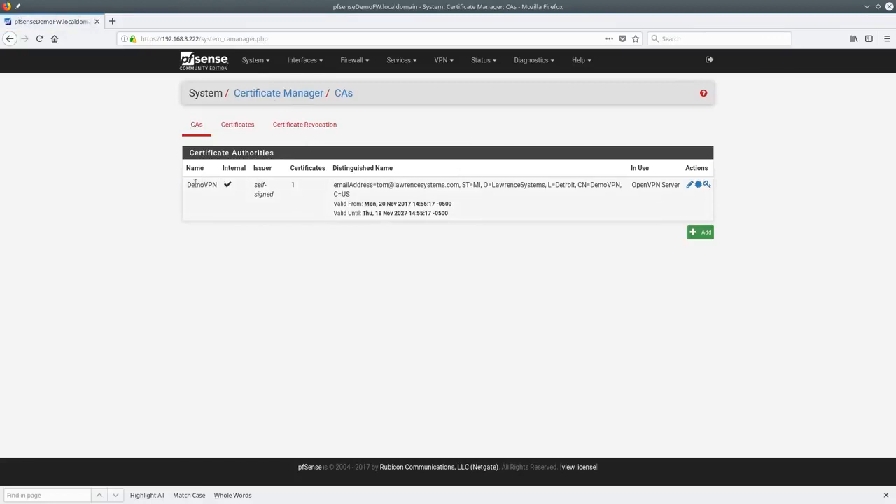
pyautogui.doubleClick(196, 183)
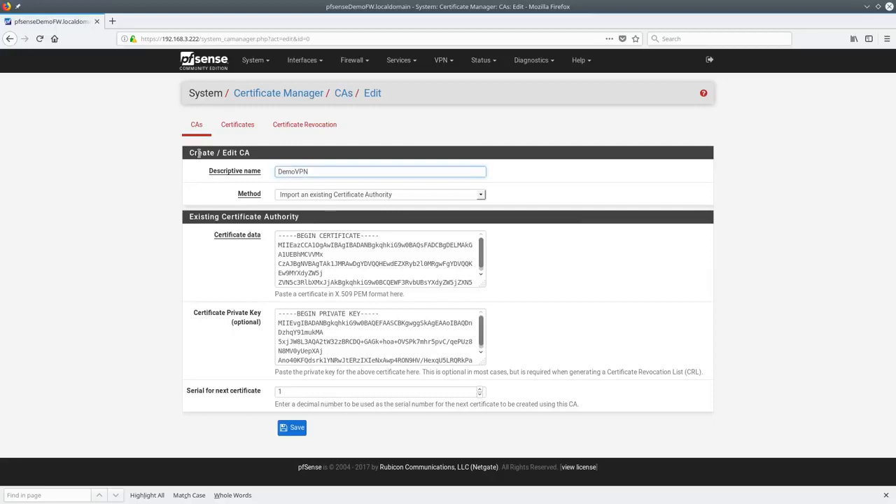
pyautogui.click(197, 125)
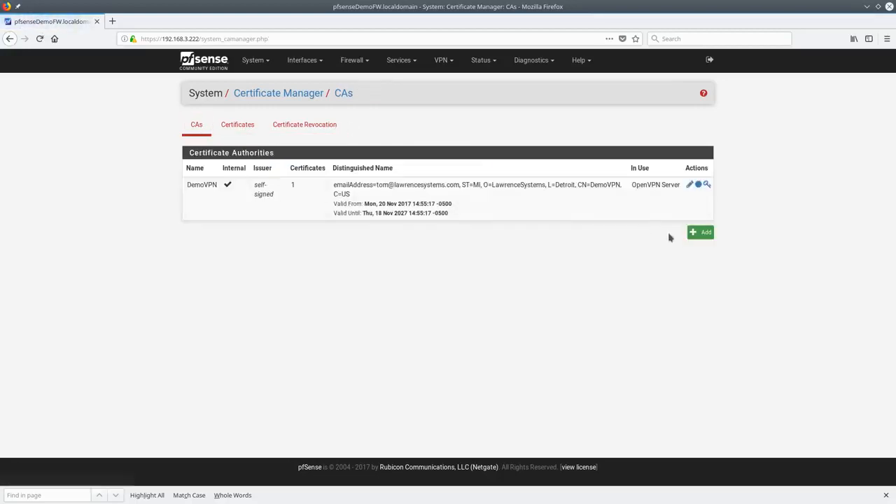
pyautogui.click(700, 231)
pyautogui.click(352, 195)
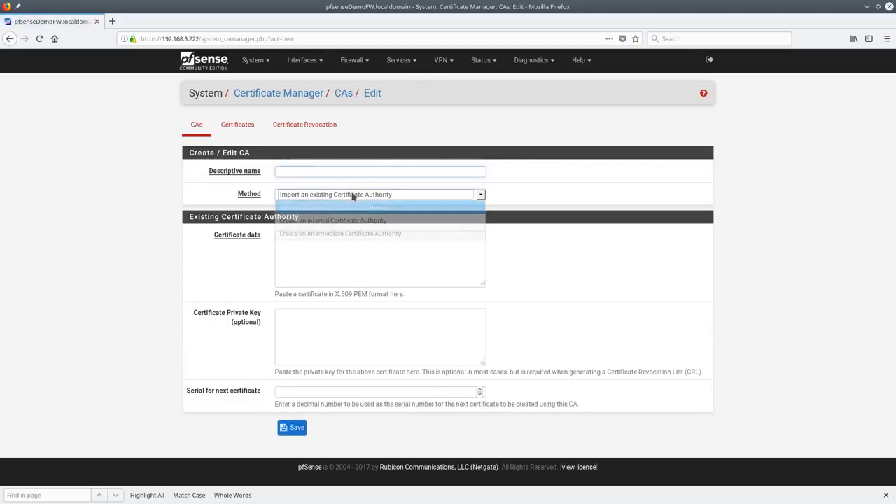
pyautogui.click(326, 165)
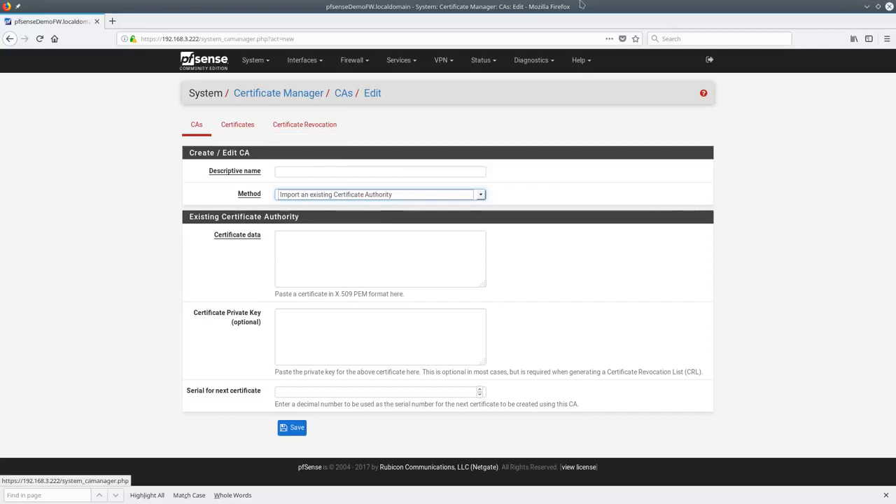
# Visit the Certificates and Certificate Revocation tabs, then return to the CAs list
pyautogui.click(249, 126)
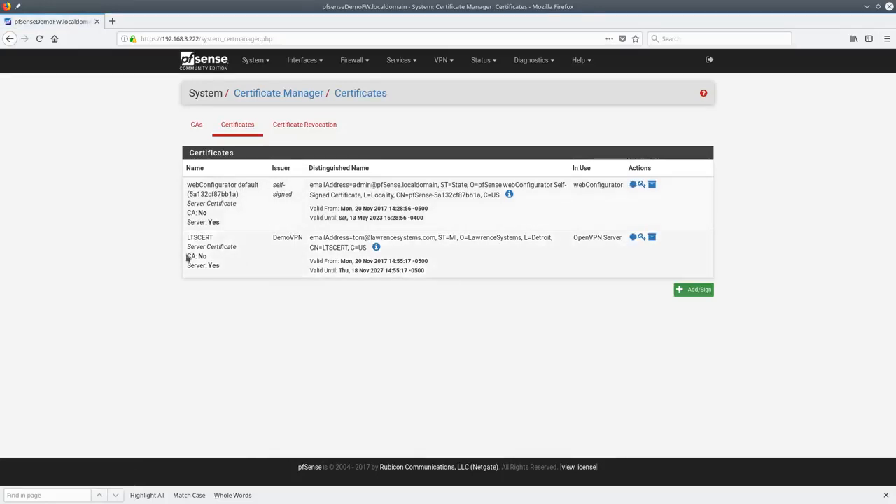
pyautogui.click(305, 124)
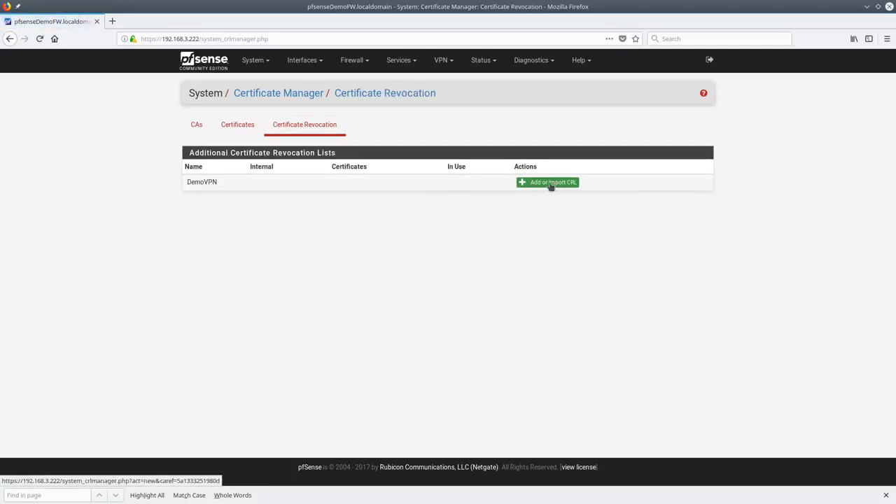
pyautogui.click(197, 124)
pyautogui.click(256, 60)
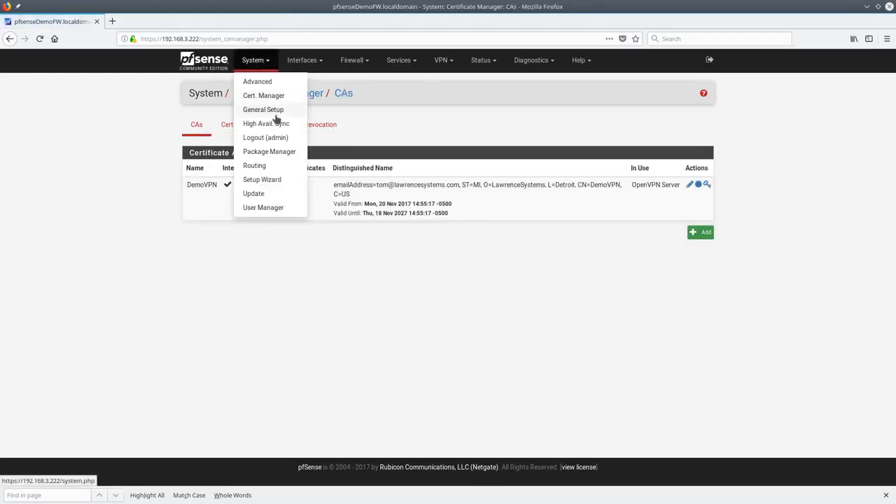
# Open General Setup and review the Hostname, Domain and 8.8.4.4 DNS gateway fields
pyautogui.click(275, 119)
pyautogui.click(364, 140)
pyautogui.click(345, 172)
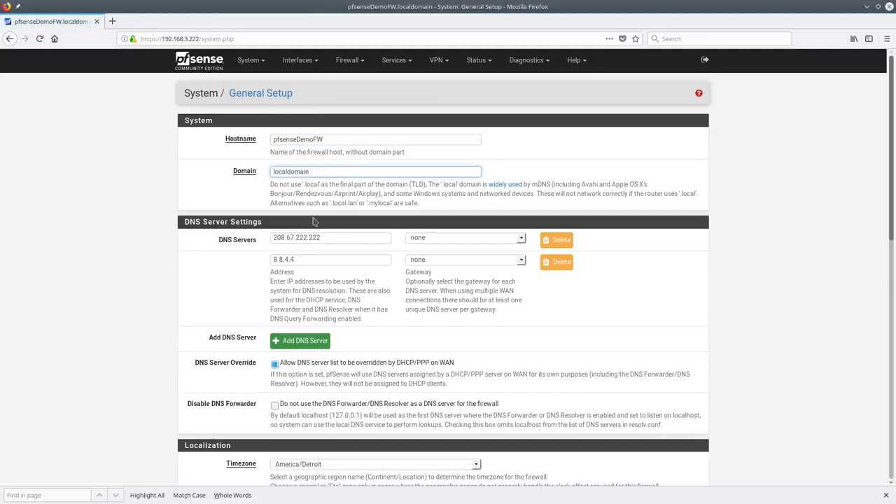
pyautogui.click(355, 259)
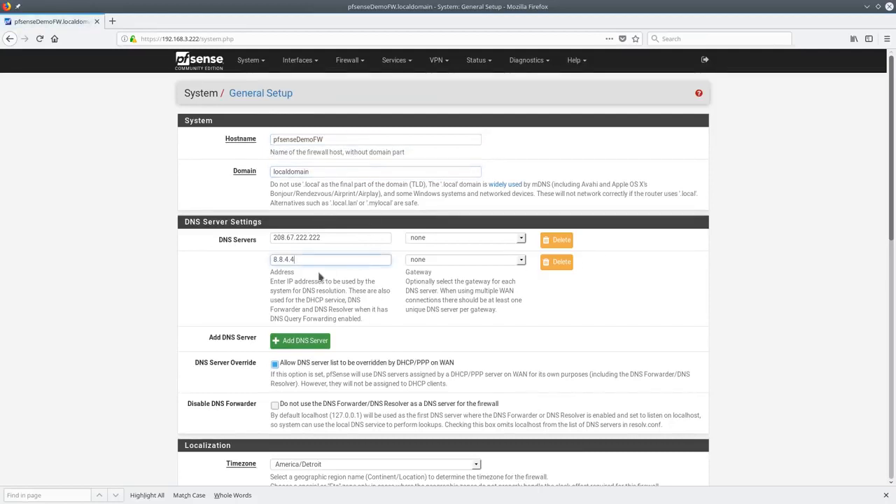
pyautogui.scroll(-2, 490, 238)
pyautogui.click(521, 180)
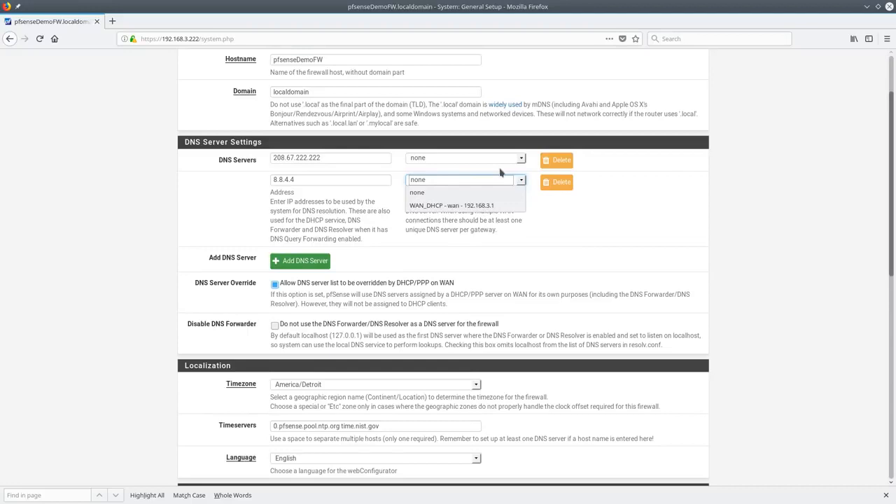
pyautogui.click(331, 208)
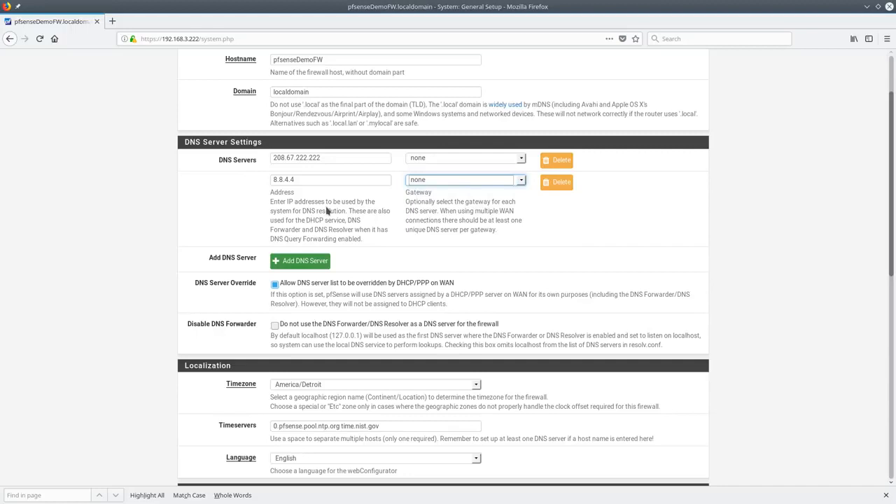
# Add three blank DNS server rows below 208.67.222.222 and 8.8.4.4
pyautogui.click(289, 264)
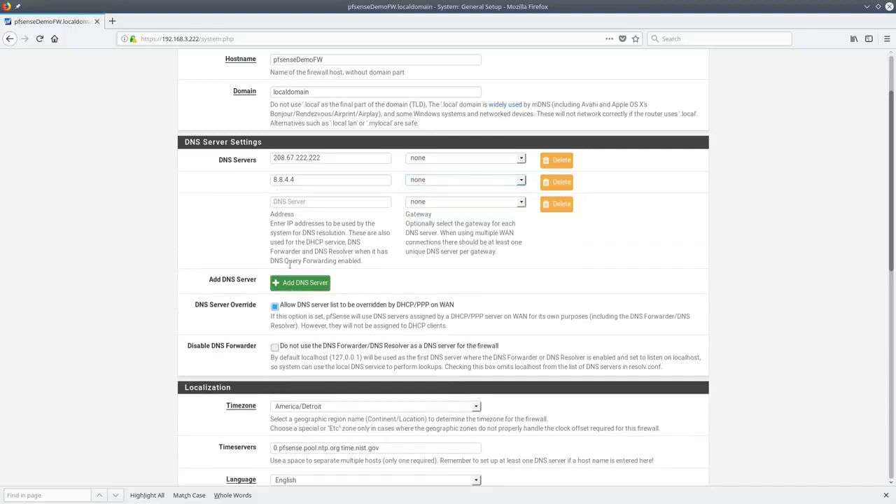
pyautogui.click(295, 284)
pyautogui.click(301, 305)
# Switch the webConfigurator Theme from pfSense to Compact-RED, keeping the language English
pyautogui.scroll(-5, 347, 223)
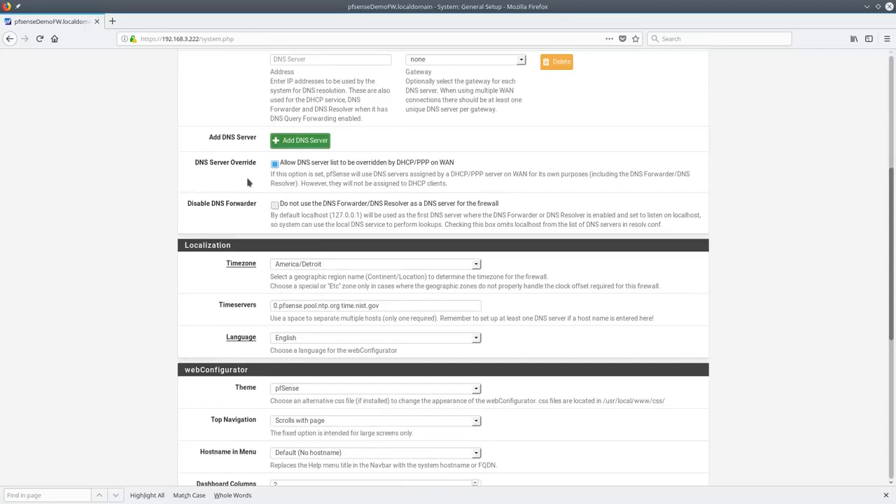
pyautogui.moveTo(590, 318); pyautogui.dragTo(653, 318)
pyautogui.scroll(-2, 535, 273)
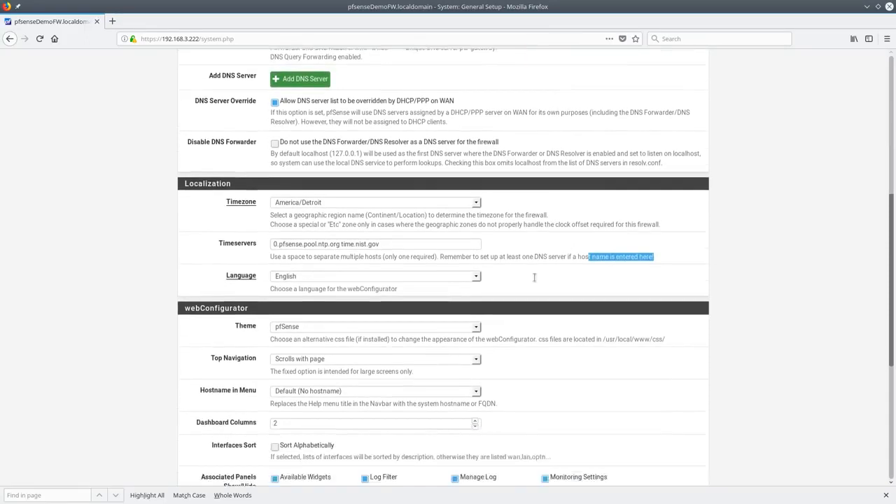
pyautogui.scroll(-2, 357, 215)
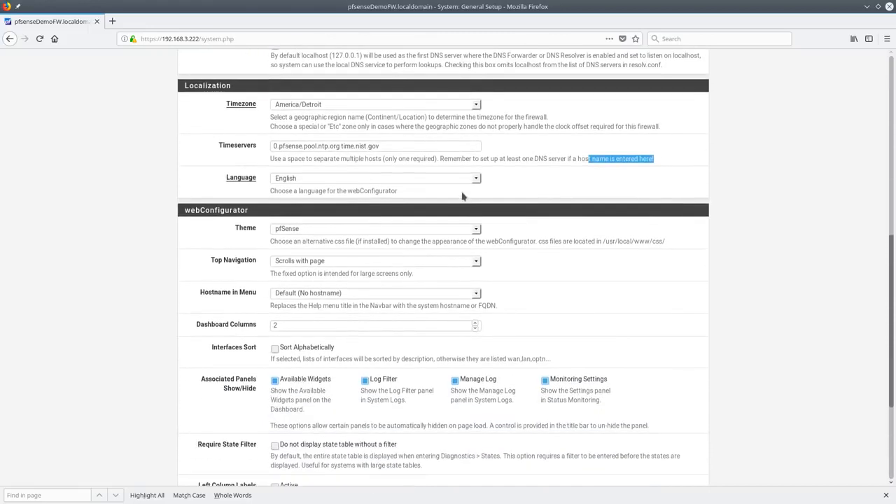
pyautogui.click(475, 180)
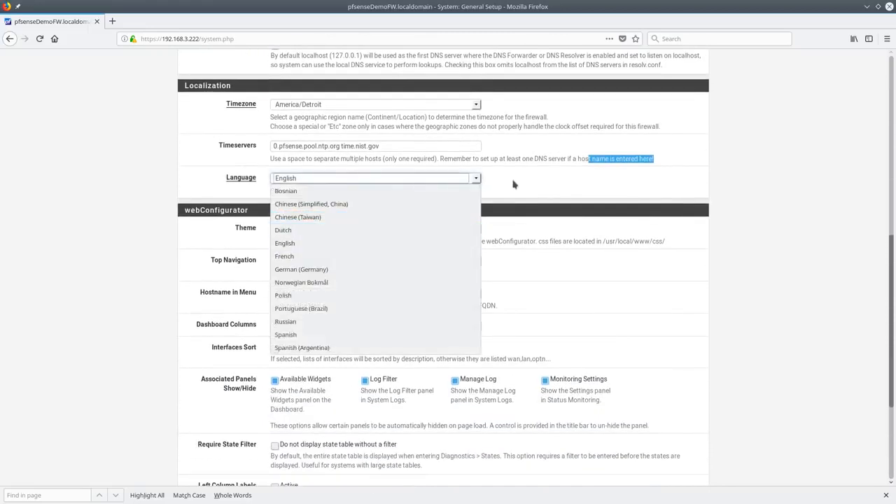
pyautogui.click(513, 184)
pyautogui.click(480, 233)
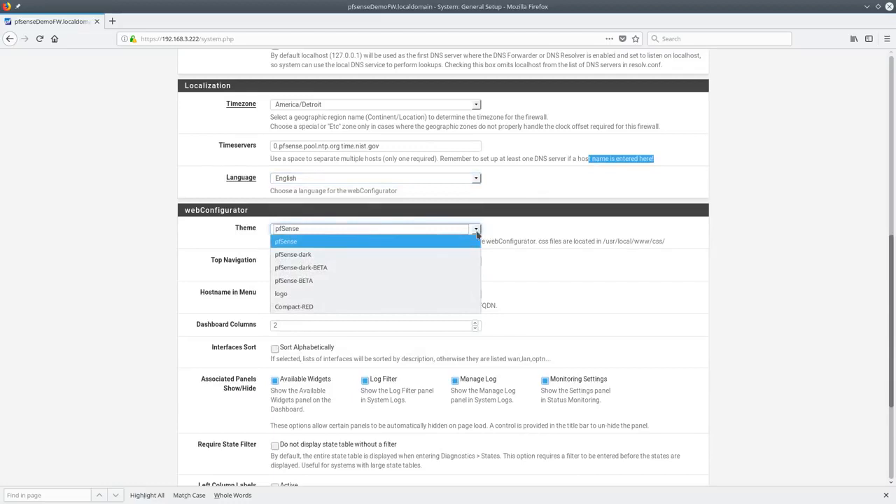
pyautogui.click(308, 306)
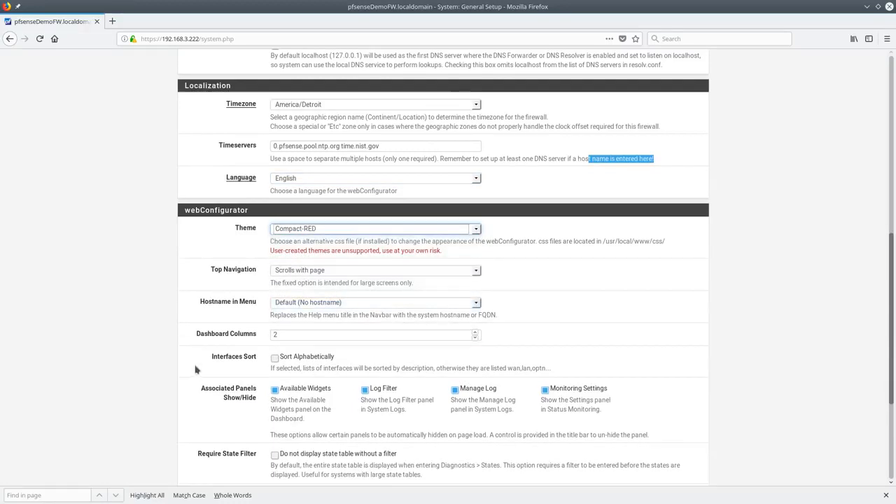
pyautogui.scroll(-5, 308, 261)
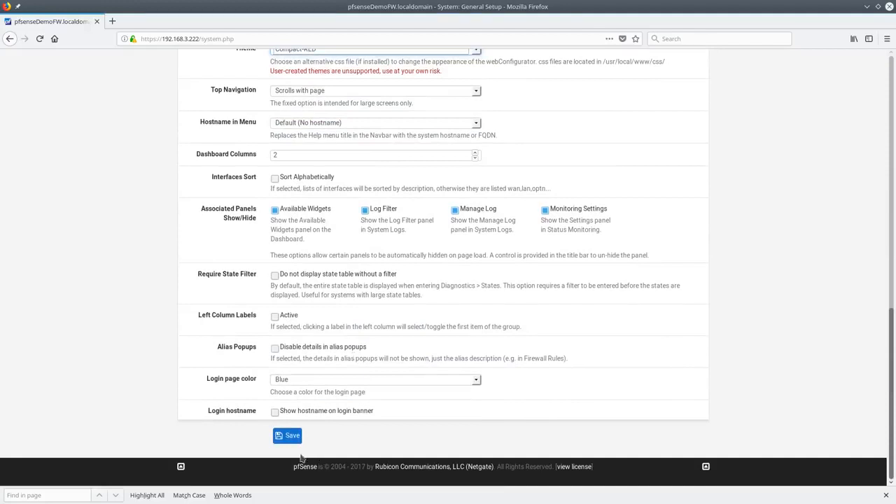
# Save the Compact-RED theme, then reopen General Setup and set Theme back to pfSense
pyautogui.click(287, 435)
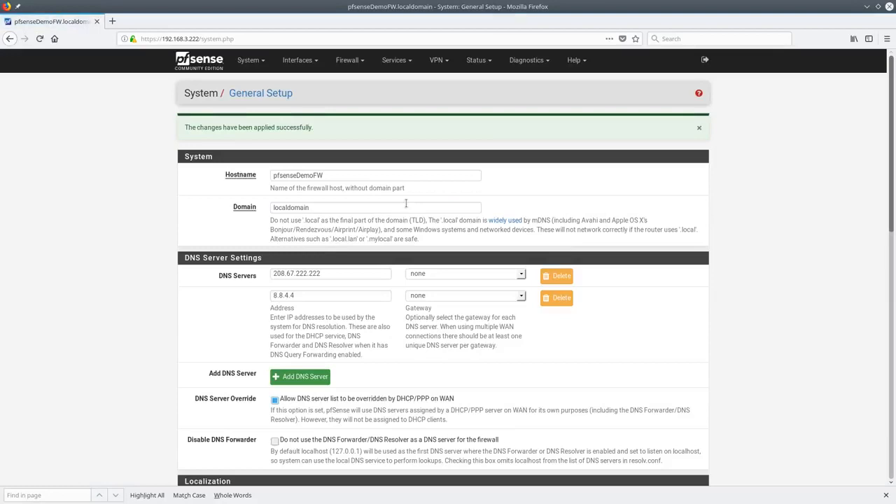
pyautogui.click(248, 60)
pyautogui.click(263, 110)
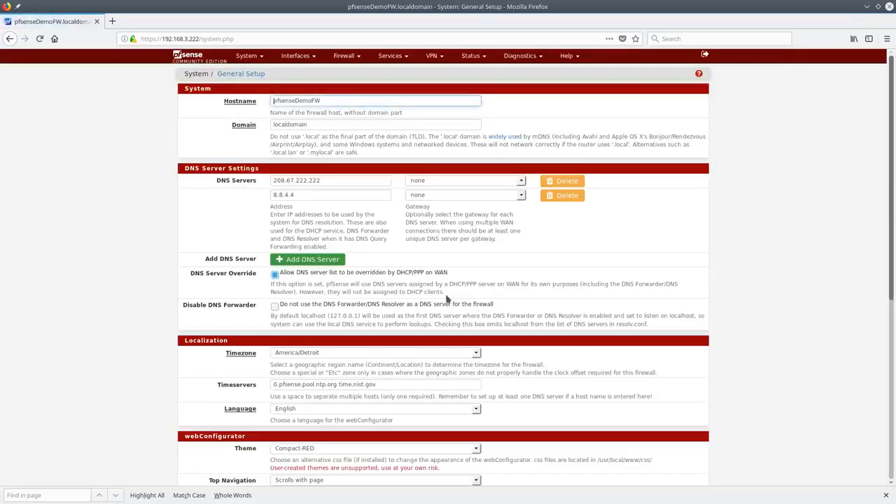
pyautogui.scroll(-5, 447, 299)
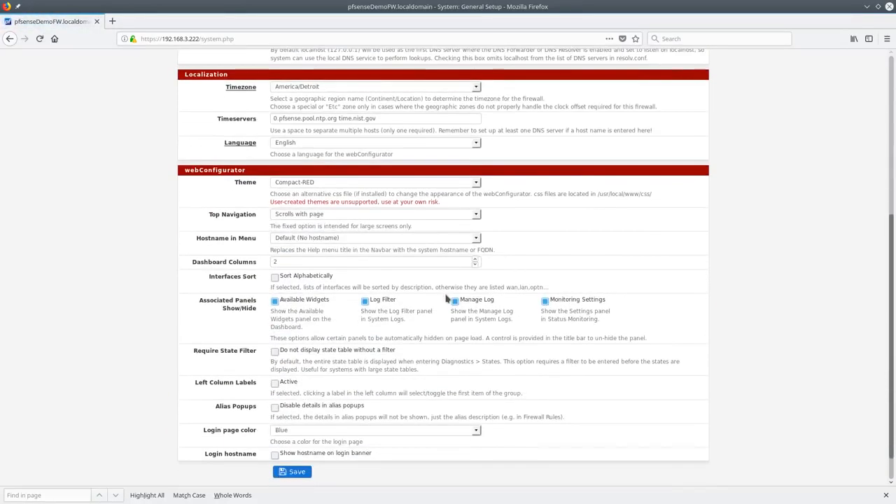
pyautogui.click(478, 184)
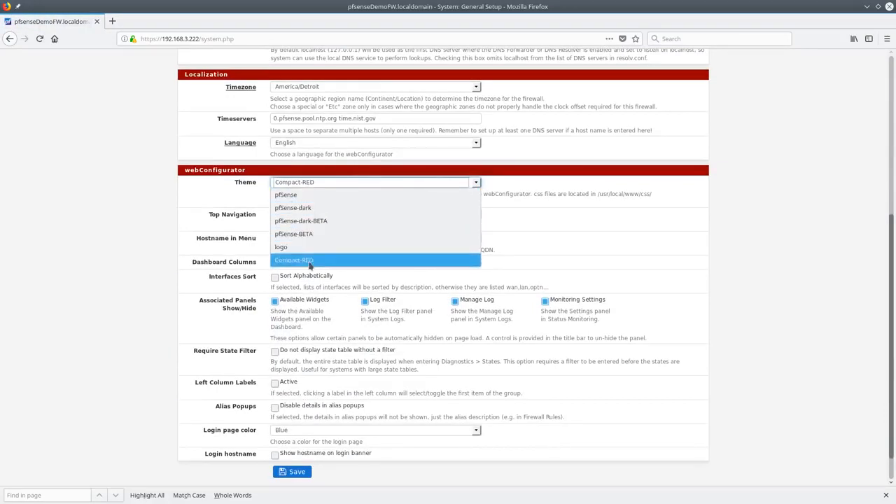
pyautogui.click(322, 200)
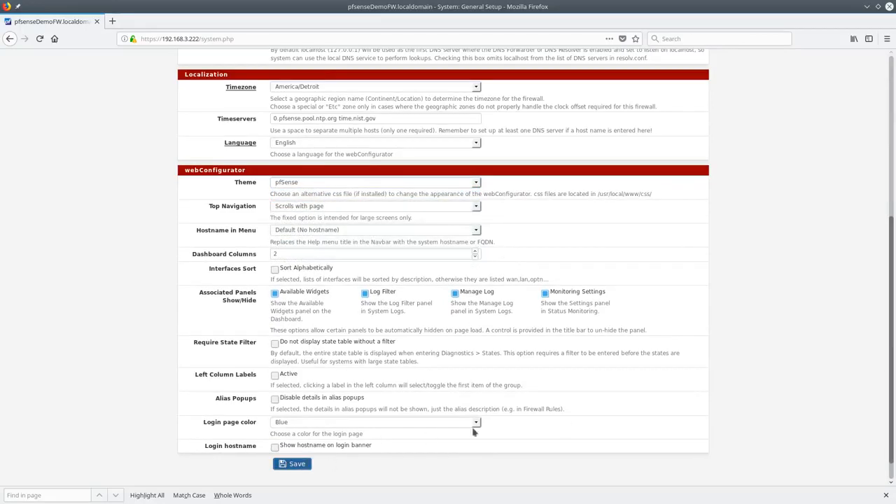
# Set Top Navigation to Fixed and save General Setup with the pfSense theme
pyautogui.moveTo(887, 355); pyautogui.dragTo(887, 189)
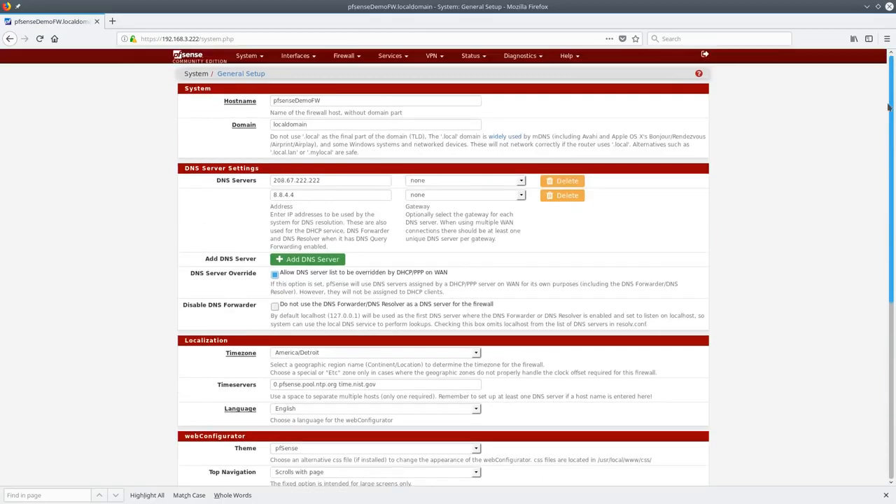
pyautogui.scroll(-10, 348, 283)
pyautogui.scroll(4, 339, 201)
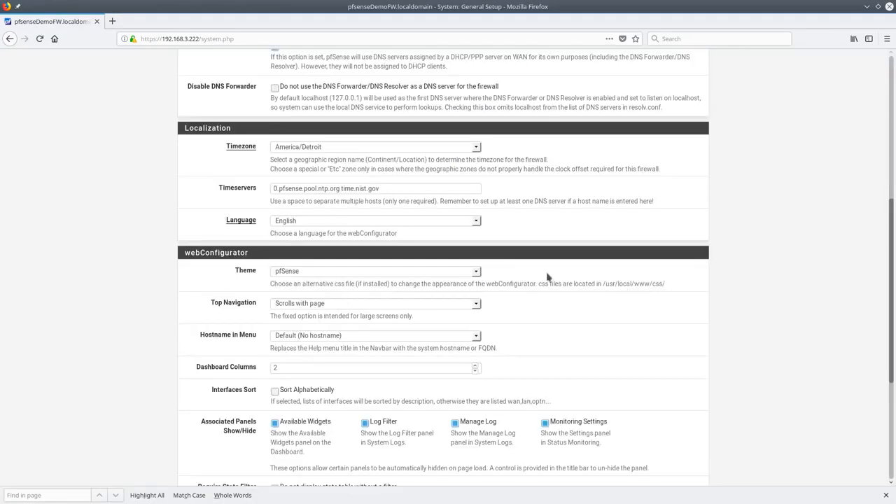
pyautogui.scroll(-2, 548, 278)
pyautogui.click(470, 224)
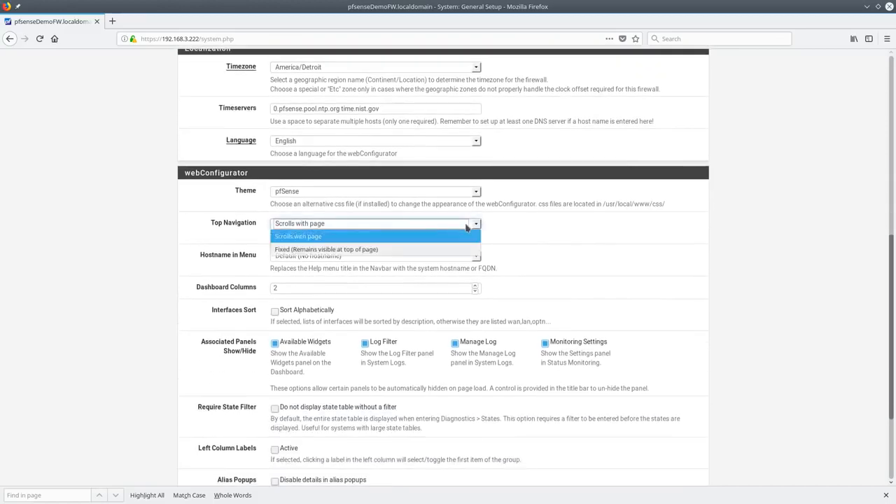
pyautogui.click(354, 249)
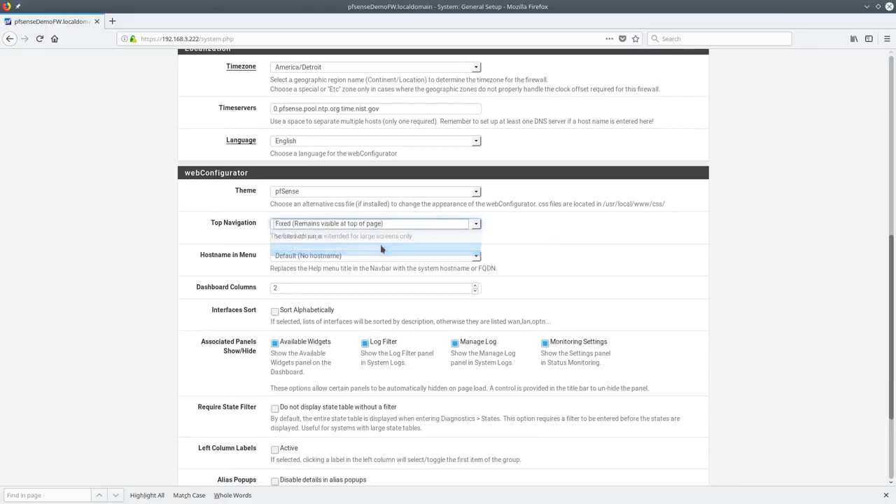
pyautogui.scroll(-5, 383, 320)
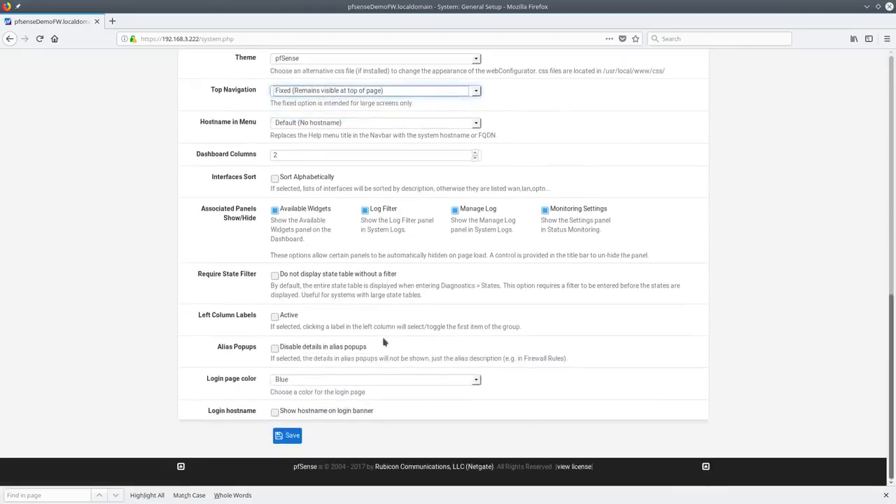
pyautogui.click(292, 435)
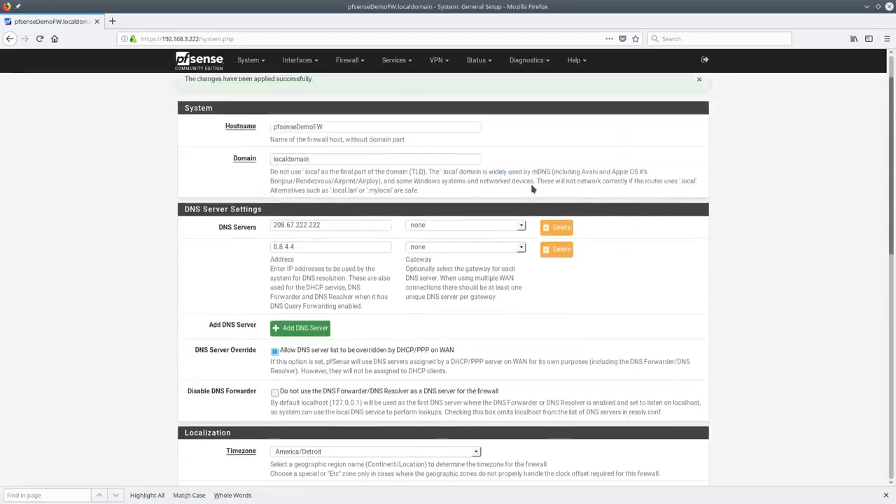
# Review the Login page color options, leaving it on Blue
pyautogui.scroll(-2, 457, 217)
pyautogui.scroll(-6, 456, 216)
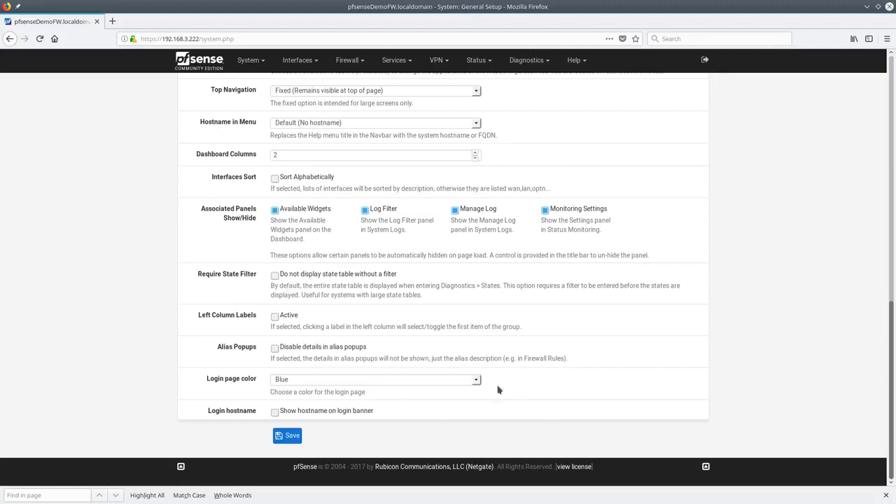
pyautogui.click(476, 380)
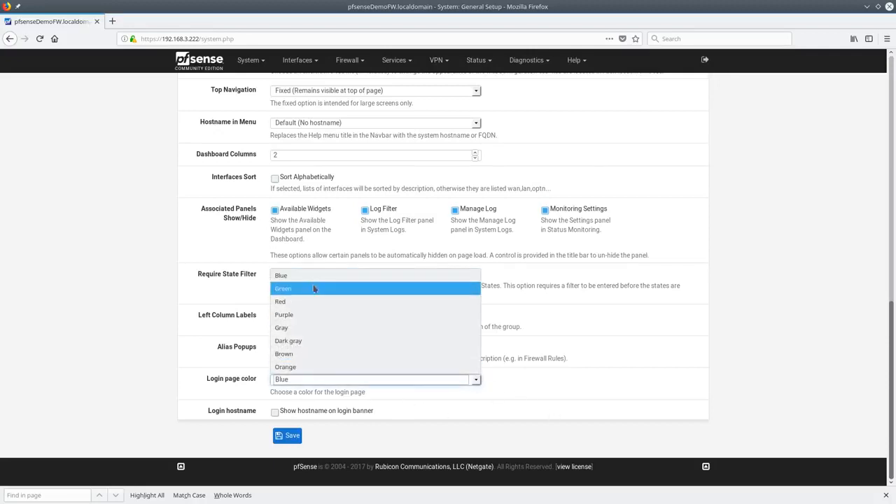
pyautogui.click(505, 392)
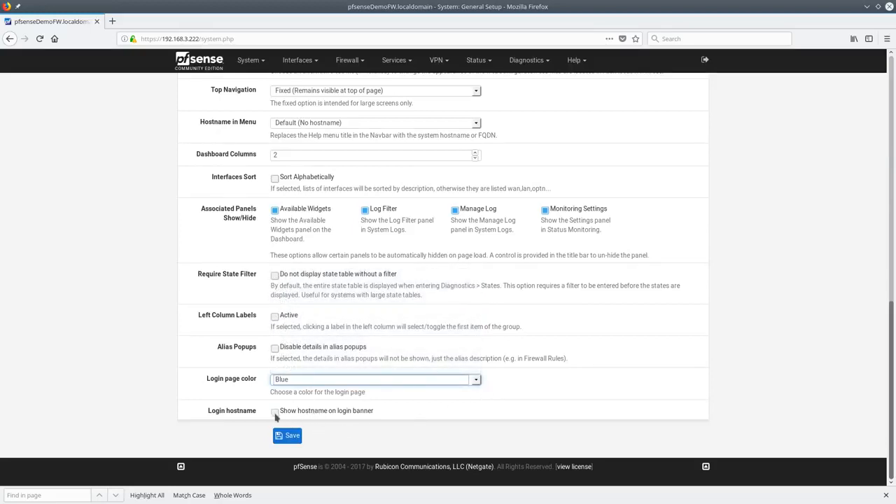
pyautogui.scroll(15, 558, 390)
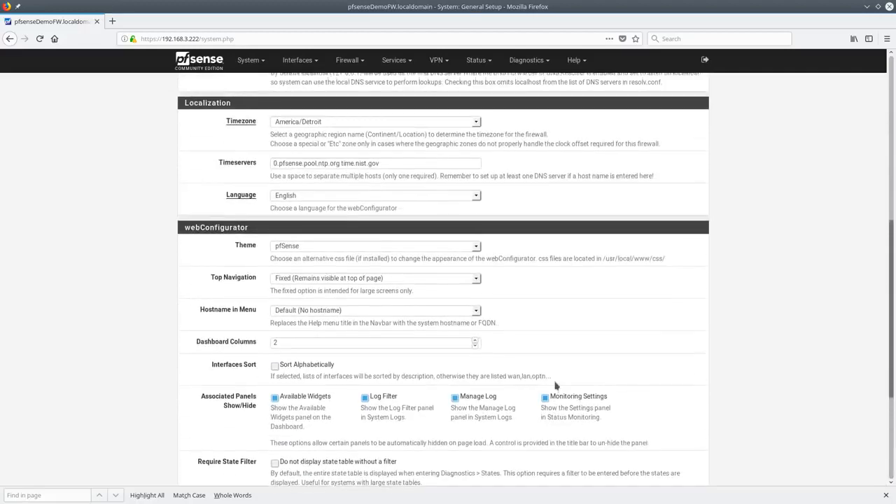
# Open High Availability Sync and tick every XMLRPC configuration sync option with Toggle All
pyautogui.click(260, 68)
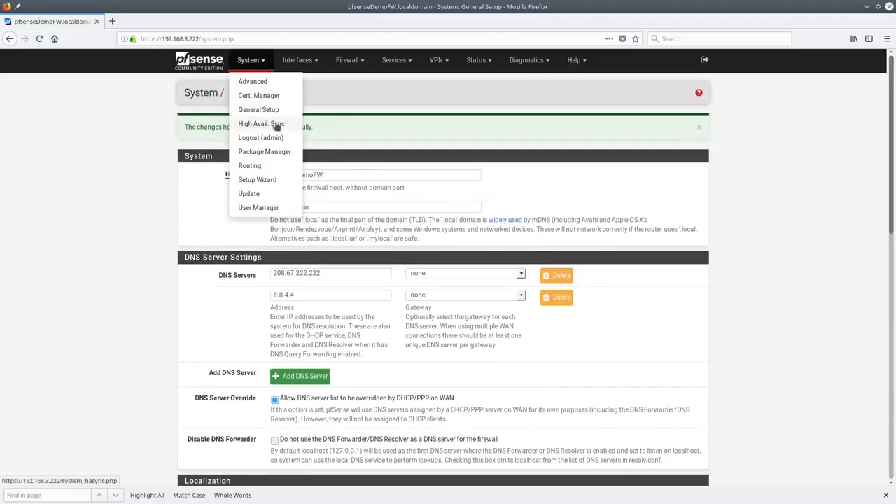
pyautogui.click(276, 124)
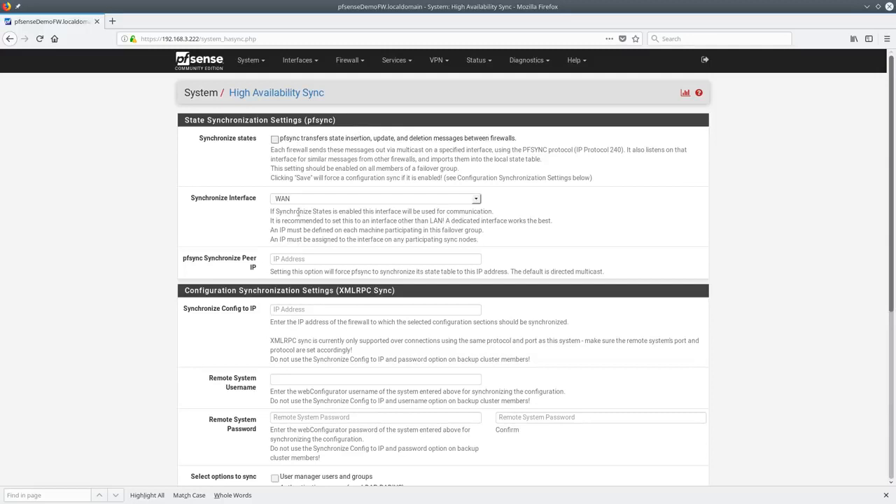
pyautogui.click(309, 262)
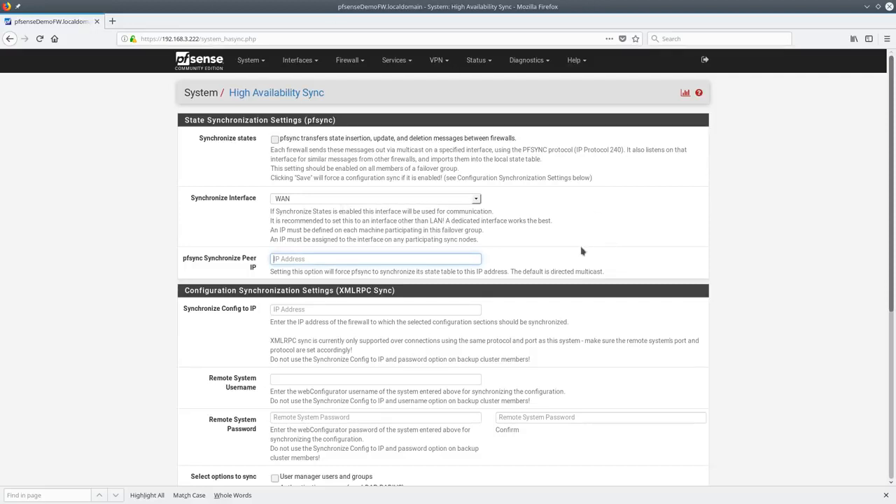
pyautogui.scroll(-2, 581, 250)
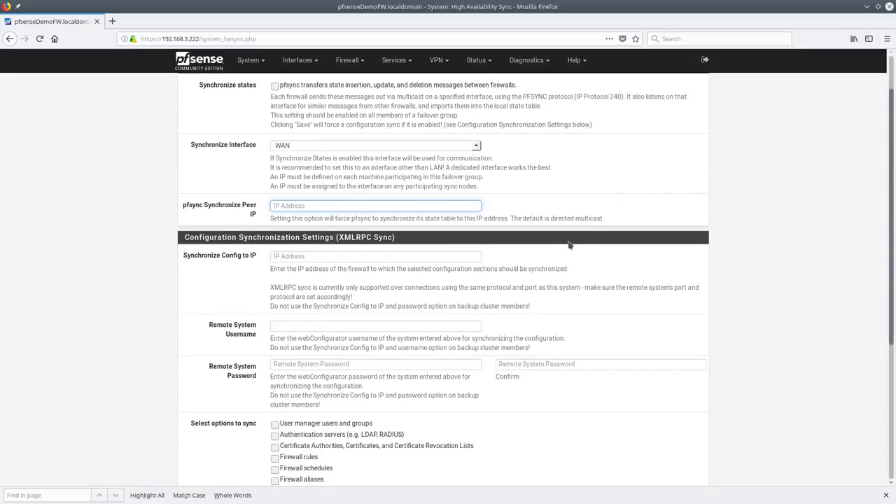
pyautogui.scroll(-6, 569, 245)
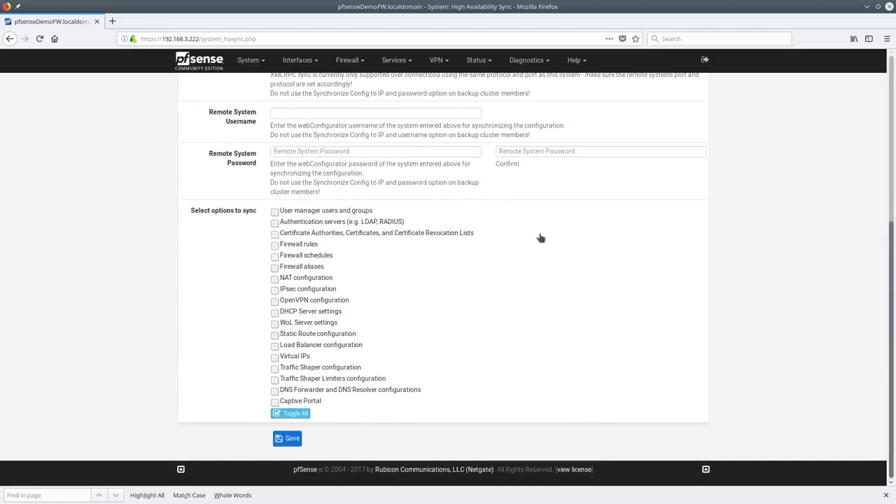
pyautogui.click(301, 413)
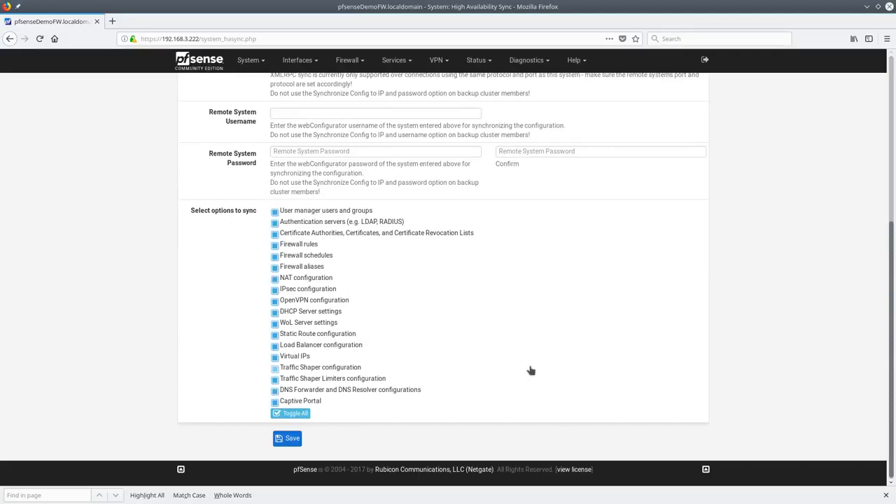
# Go to the Package Manager's installed packages list
pyautogui.scroll(7, 530, 371)
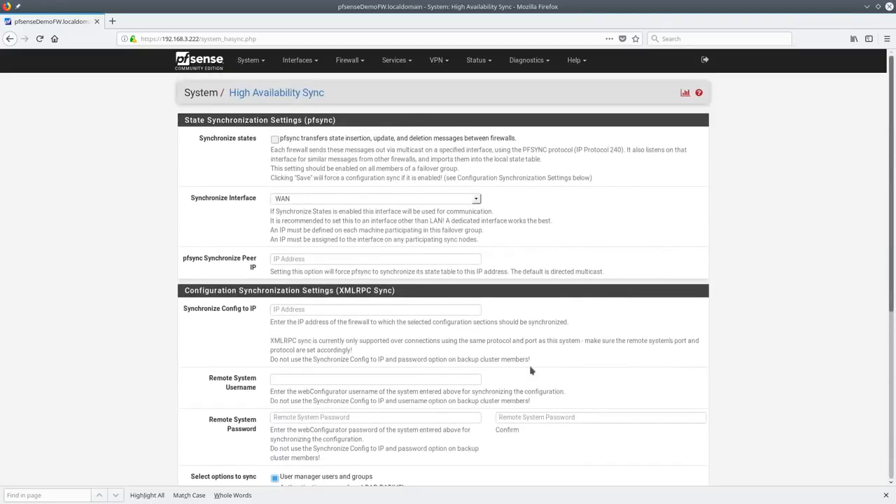
pyautogui.click(249, 60)
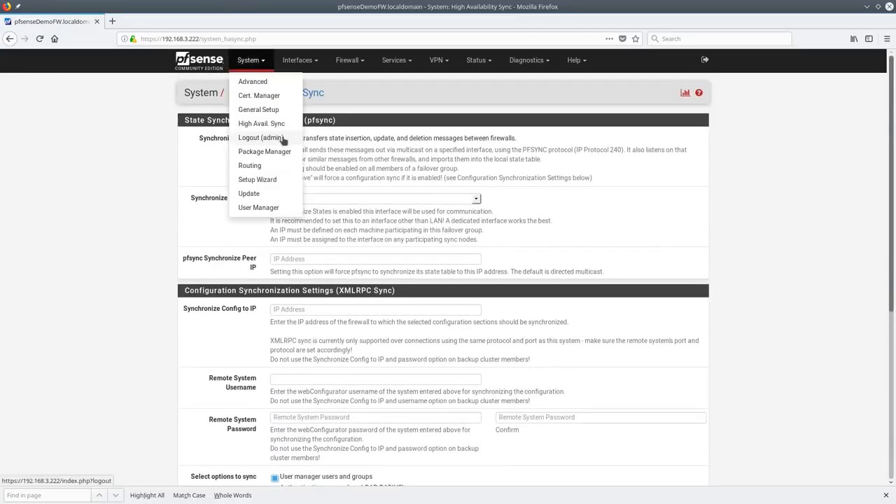
pyautogui.click(278, 153)
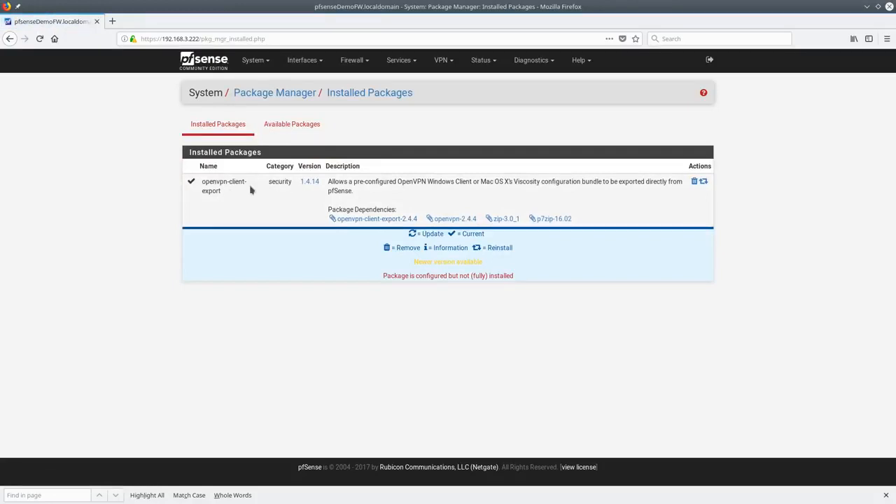
# Search Available Packages for iftop, install and confirm it, then view Installed Packages
pyautogui.click(302, 123)
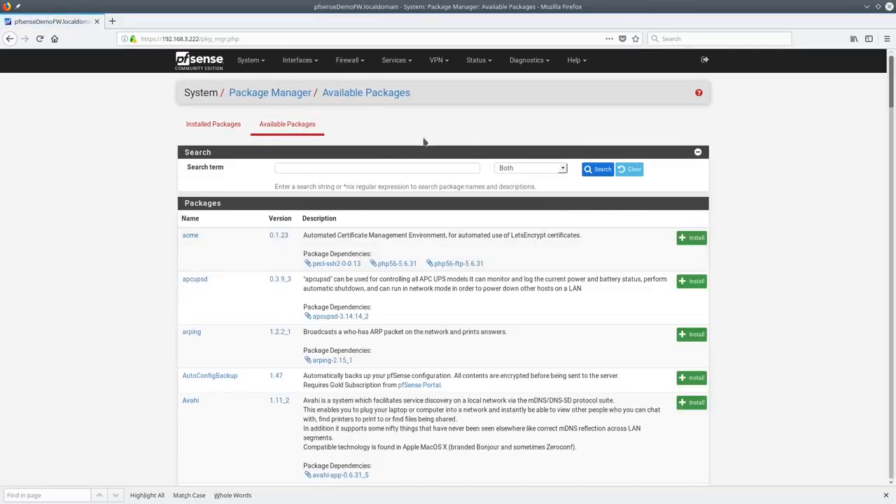
pyautogui.click(360, 167)
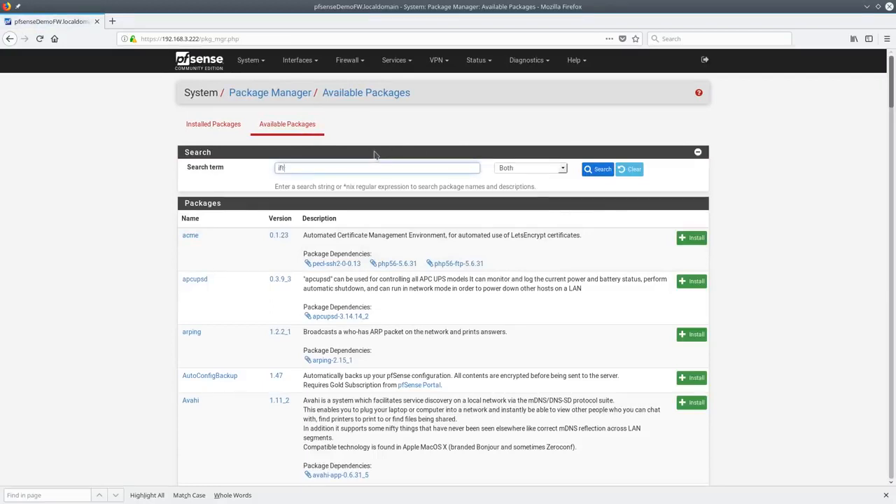
pyautogui.write('iftop')
pyautogui.click(592, 171)
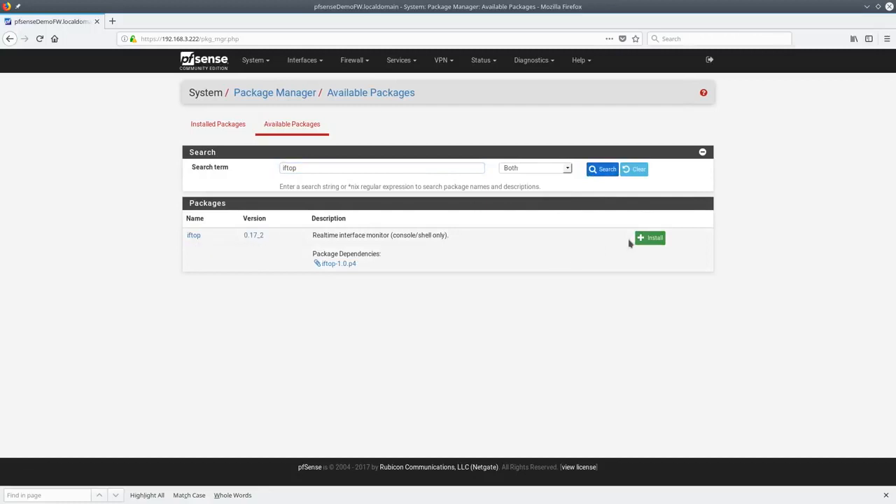
pyautogui.click(655, 240)
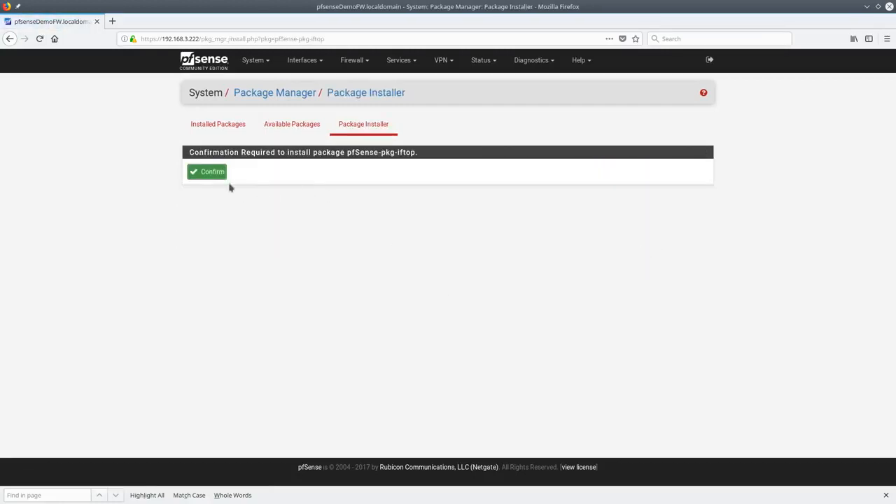
pyautogui.click(206, 172)
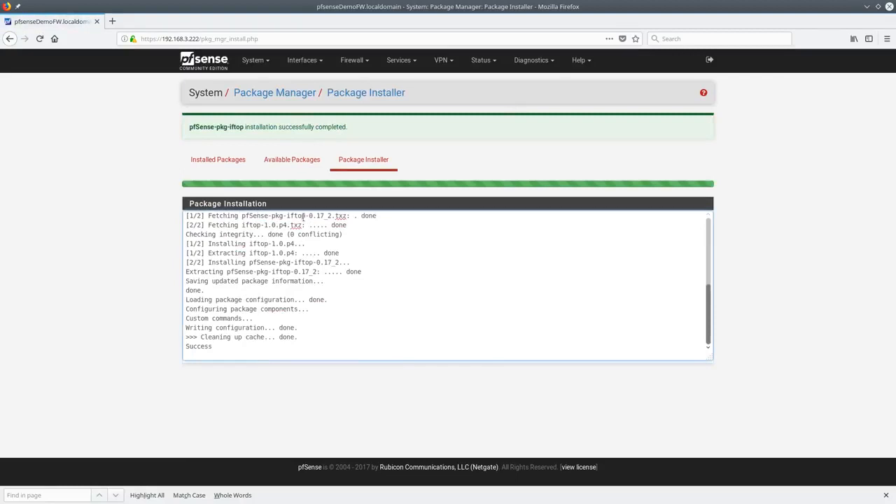
pyautogui.click(218, 160)
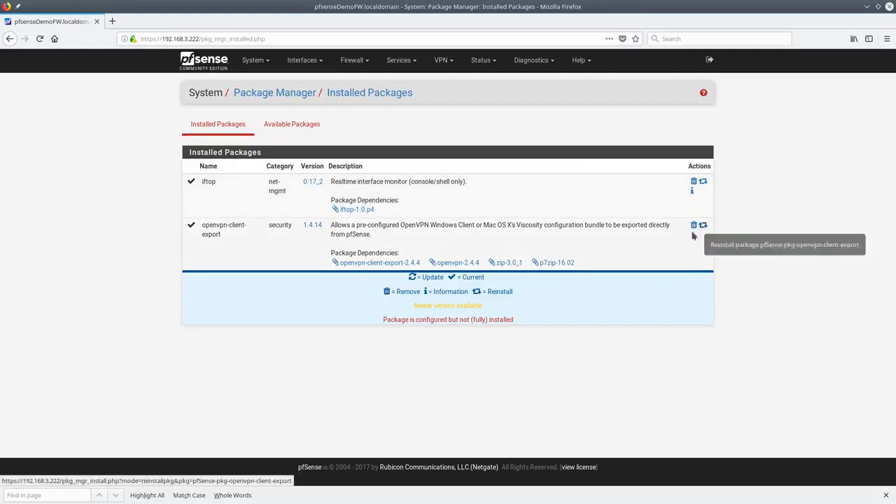
# Highlight the word 'version' in the installed packages legend, then clear the highlight
pyautogui.doubleClick(444, 306)
pyautogui.click(443, 306)
pyautogui.doubleClick(444, 306)
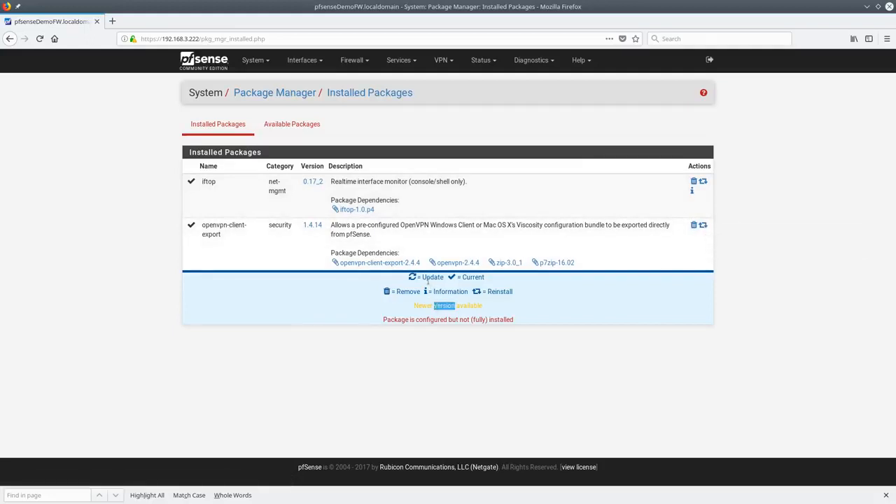
pyautogui.click(471, 306)
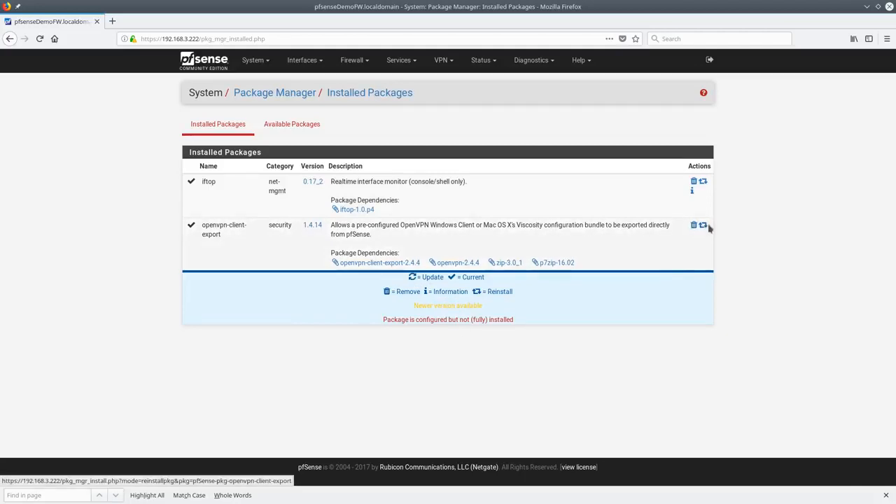
# Cancel iftop's reinstall at the confirm step and go back to the Status Dashboard
pyautogui.click(703, 182)
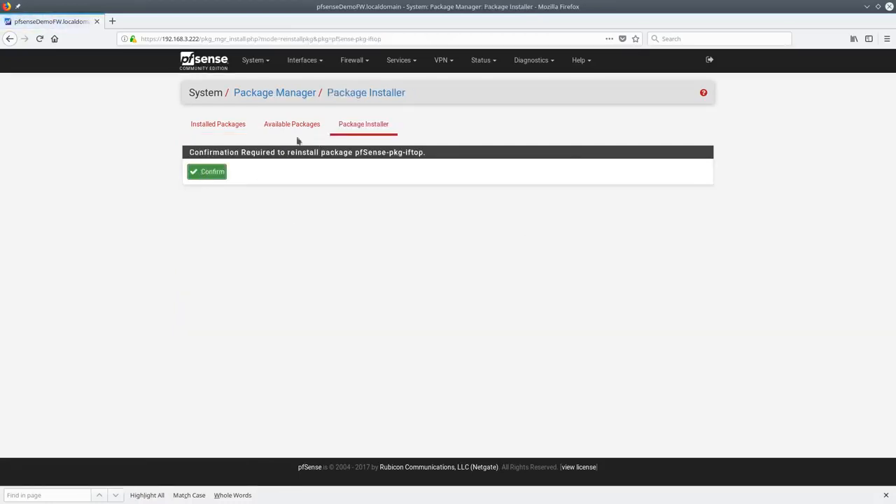
pyautogui.click(238, 131)
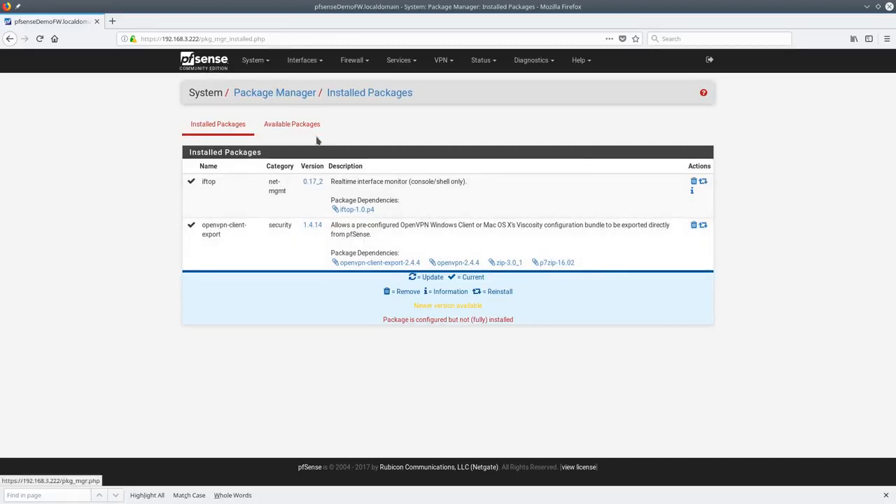
pyautogui.click(223, 71)
# Open System > Routing and look through the Gateway Groups and Static Routes tabs
pyautogui.click(242, 68)
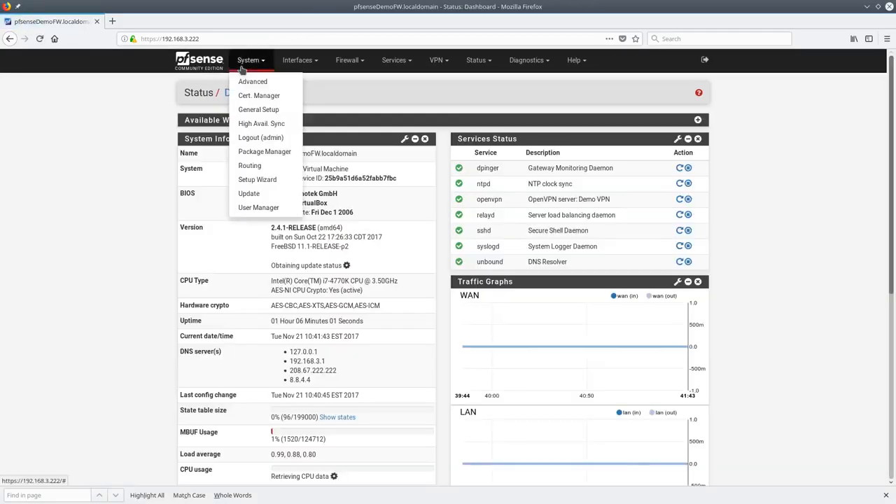
pyautogui.click(250, 165)
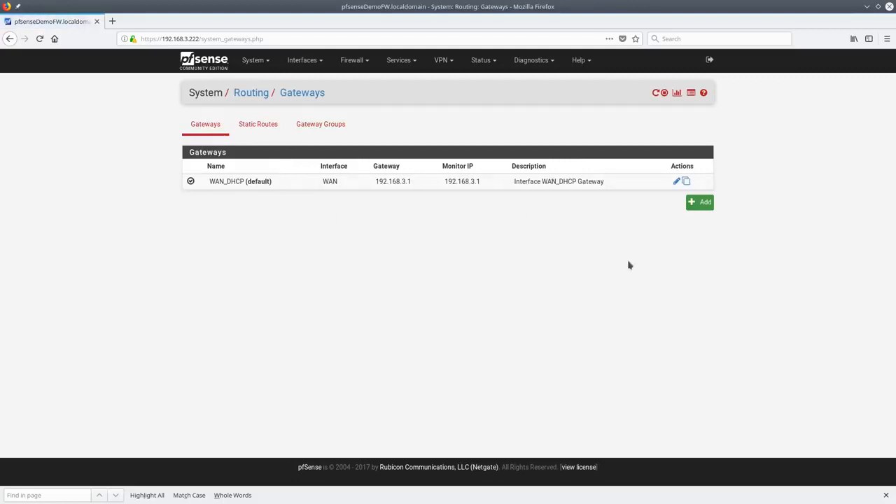
pyautogui.click(316, 129)
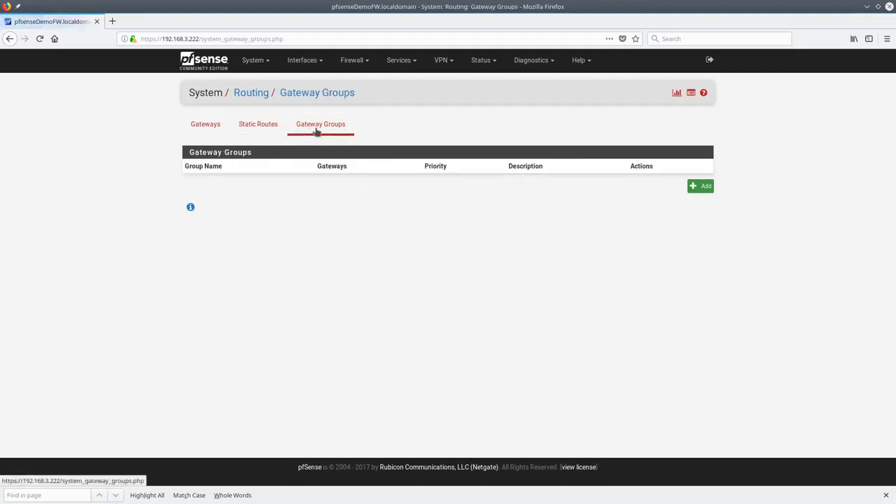
pyautogui.click(272, 130)
# Check a new static route's gateway choices (WAN_DHCP), discard it, and view the Gateways list
pyautogui.click(705, 187)
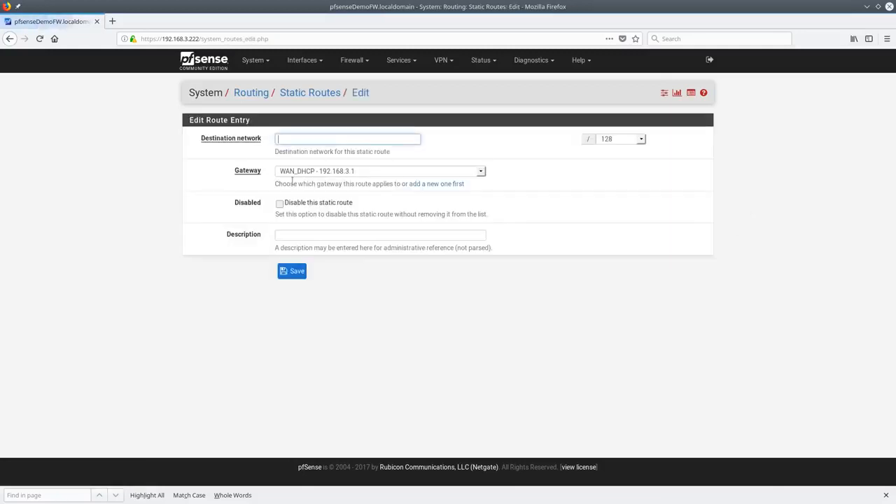
pyautogui.click(393, 178)
pyautogui.click(393, 179)
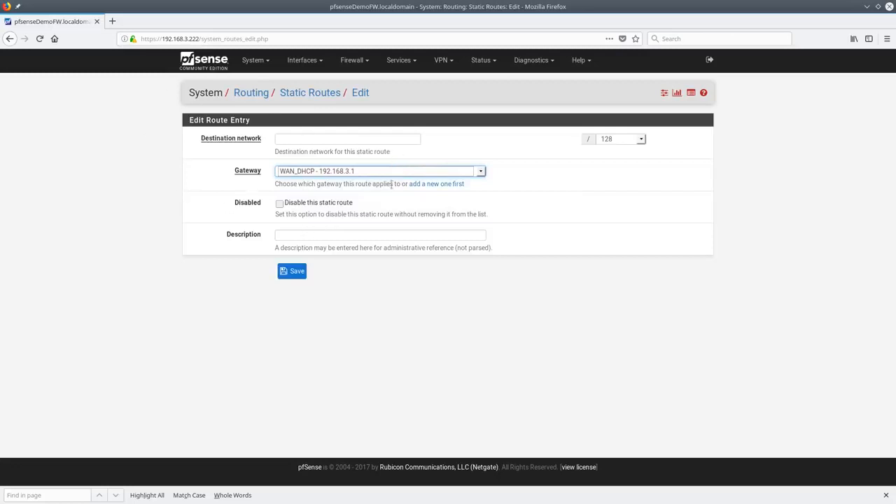
pyautogui.hotkey('alt', 'Left')
pyautogui.click(198, 127)
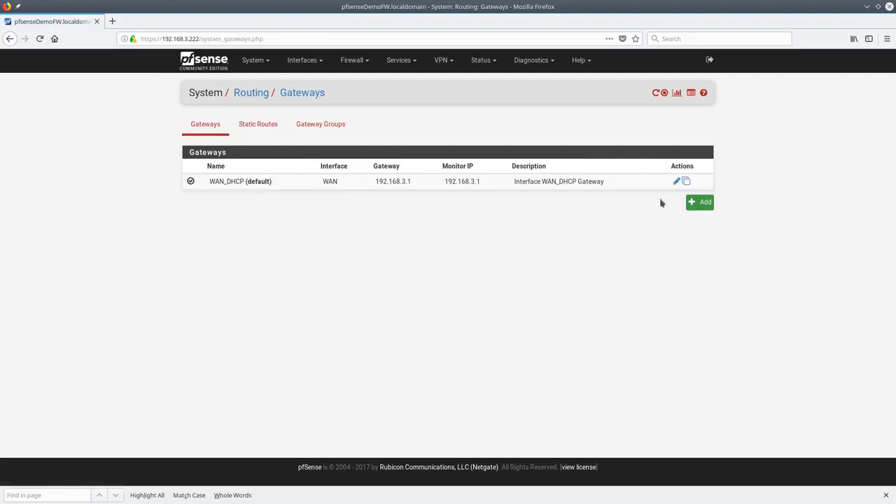
pyautogui.click(698, 203)
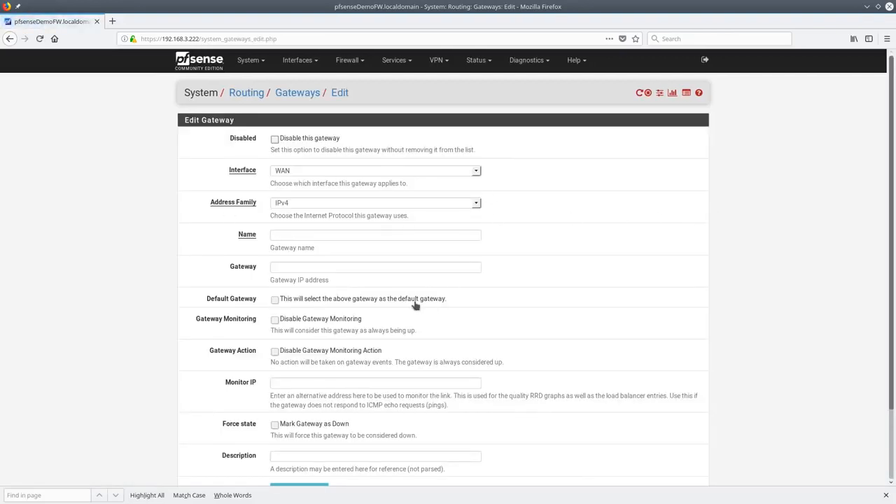
pyautogui.scroll(-3, 336, 256)
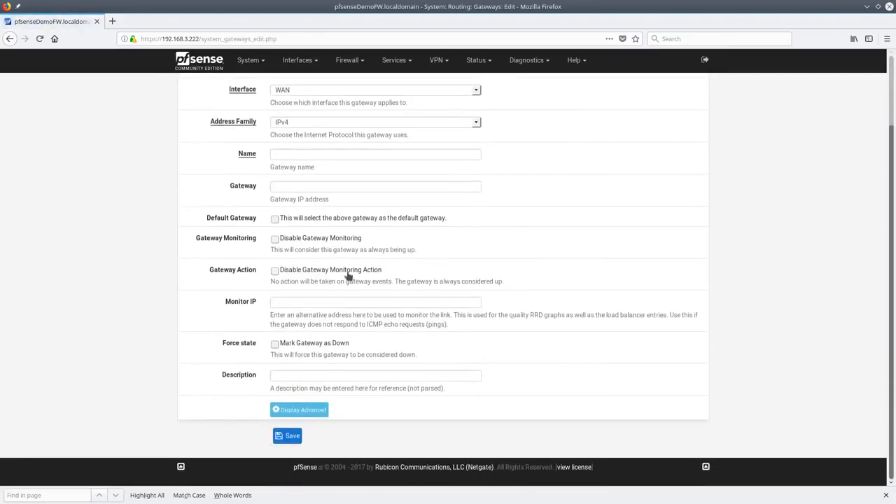
pyautogui.scroll(3, 345, 272)
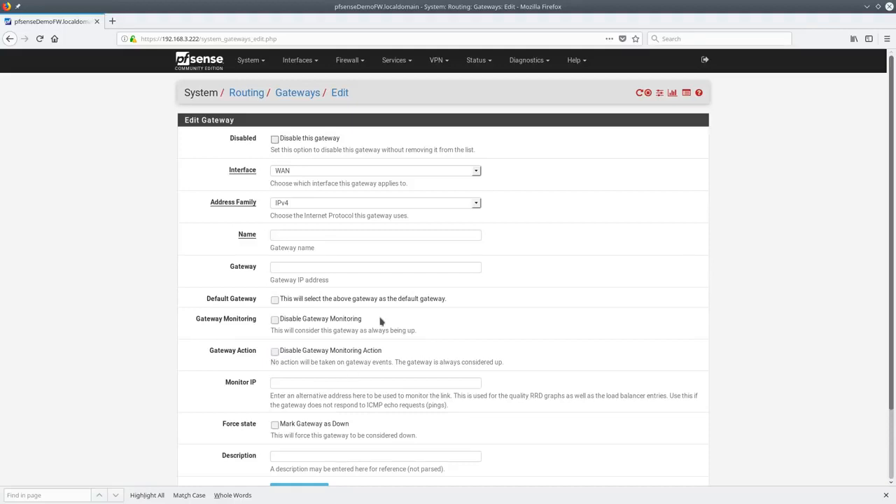
pyautogui.scroll(-3, 360, 357)
pyautogui.scroll(3, 550, 274)
pyautogui.click(338, 456)
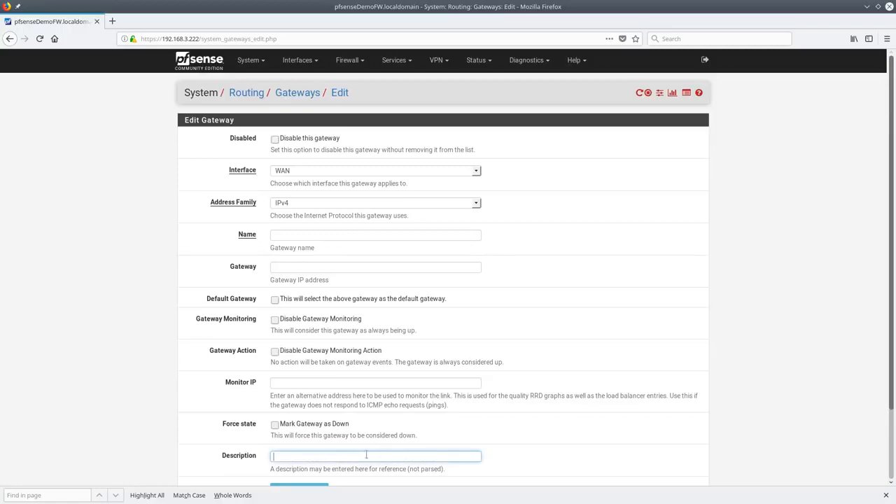
pyautogui.click(256, 95)
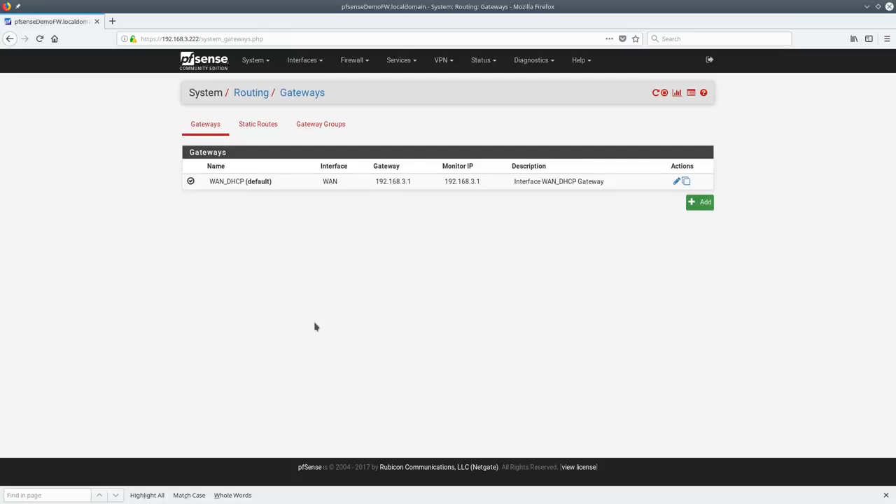
# Add a new gateway group and name it FailOver, replacing the earlier value 'test'
pyautogui.click(320, 129)
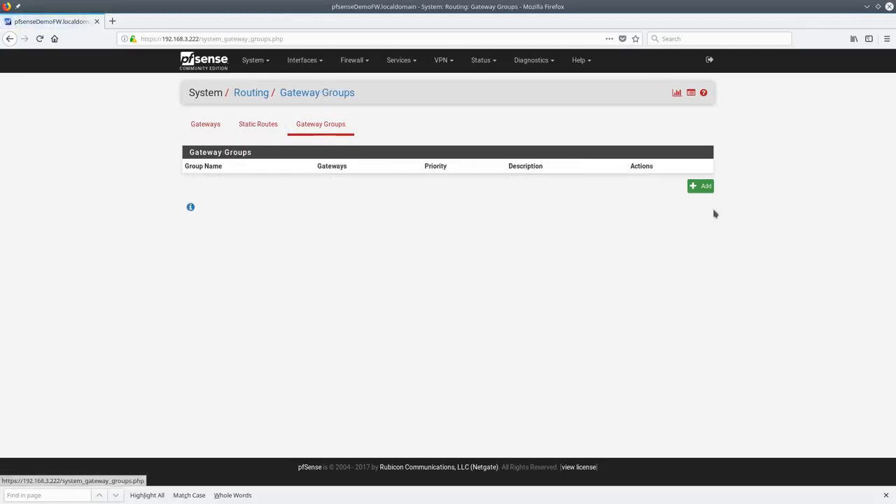
pyautogui.click(700, 185)
pyautogui.click(326, 139)
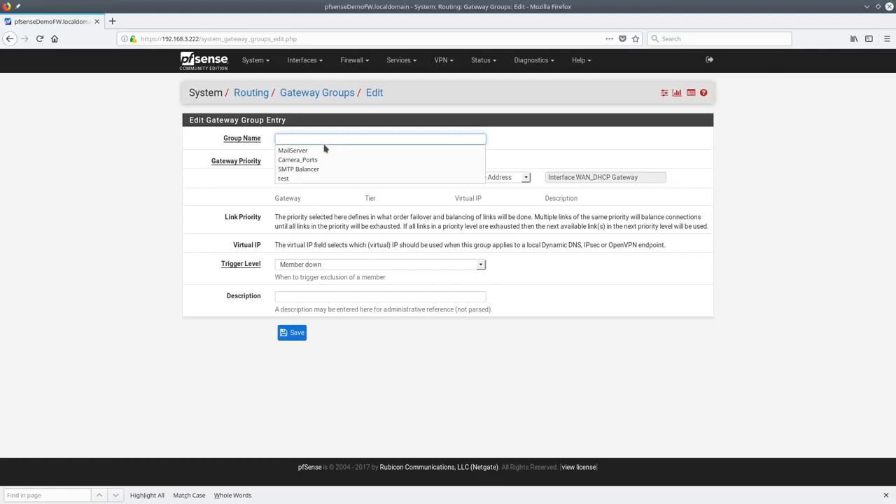
pyautogui.click(298, 179)
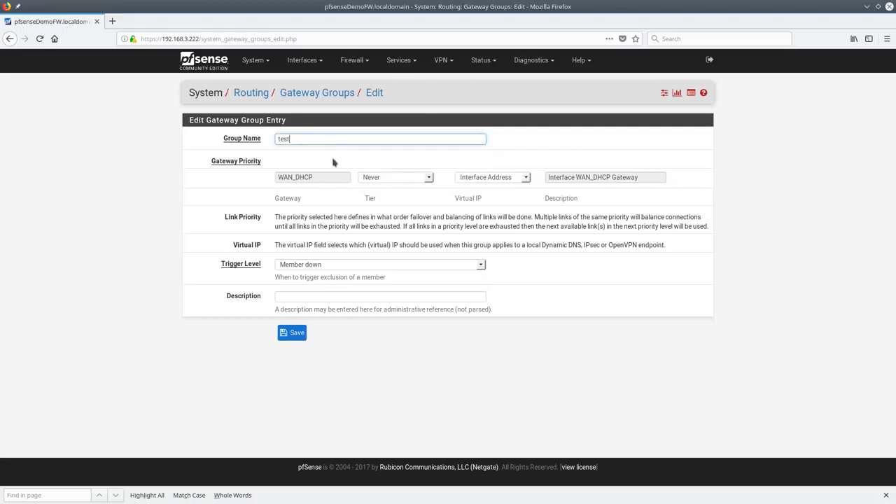
pyautogui.hotkey('ctrl', 'a')
pyautogui.write('FailOver')
# Leave WAN_DHCP's tier at Never and review the trigger level options (Member down)
pyautogui.click(425, 180)
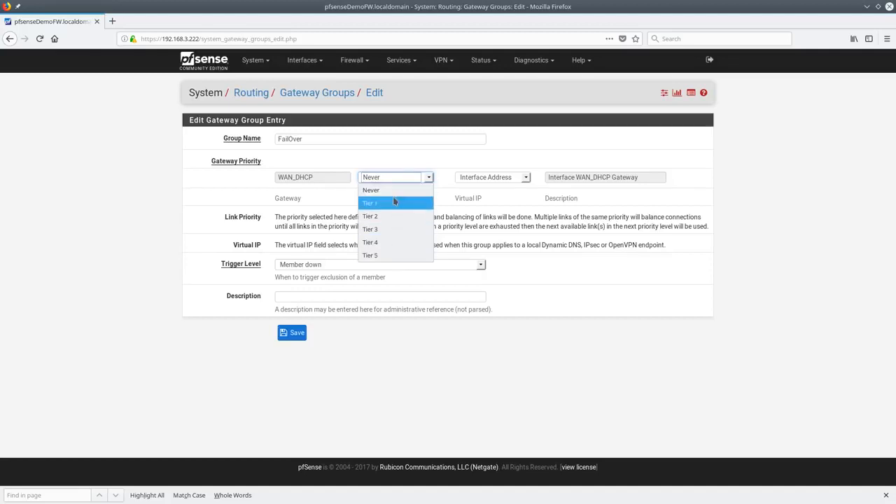
pyautogui.click(429, 180)
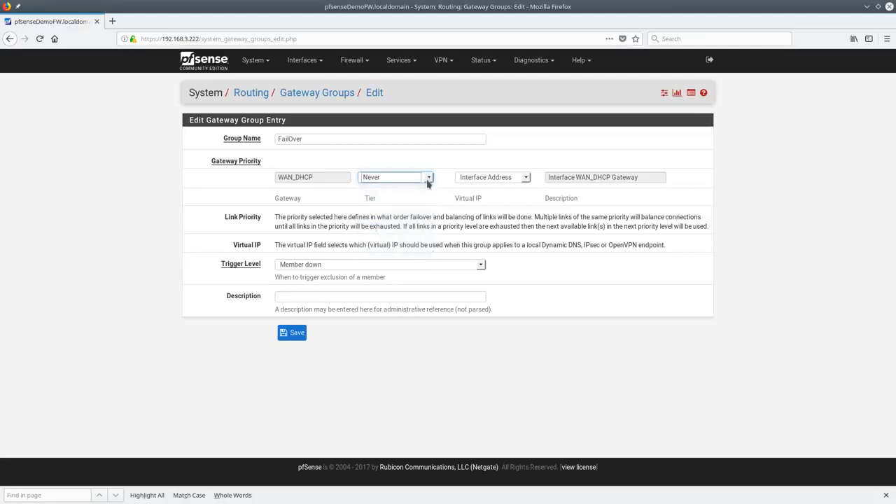
pyautogui.click(429, 179)
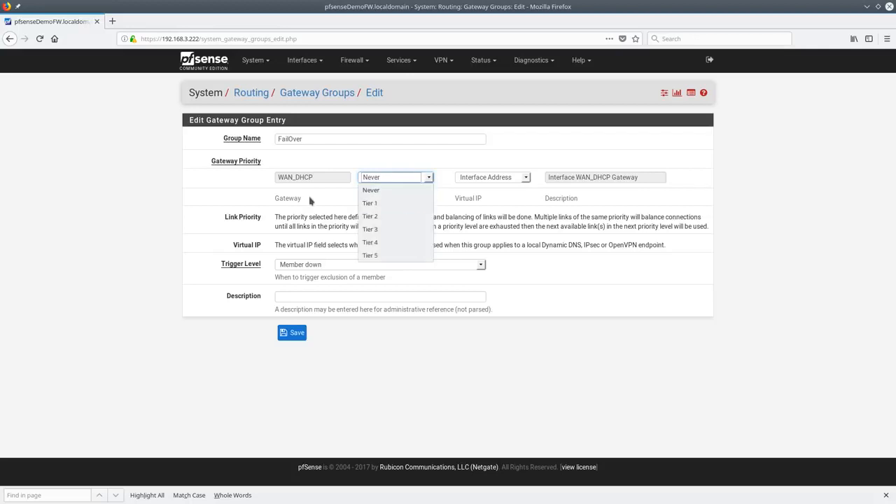
pyautogui.click(248, 172)
pyautogui.click(420, 177)
pyautogui.click(417, 178)
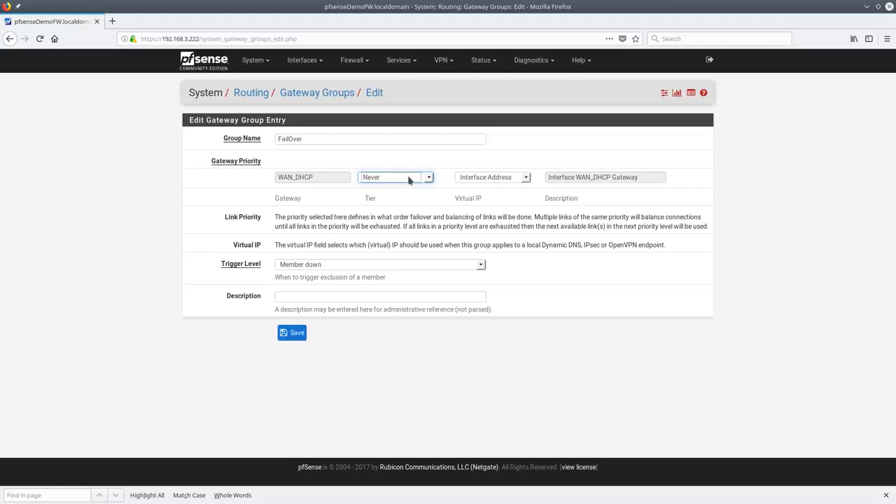
pyautogui.click(341, 266)
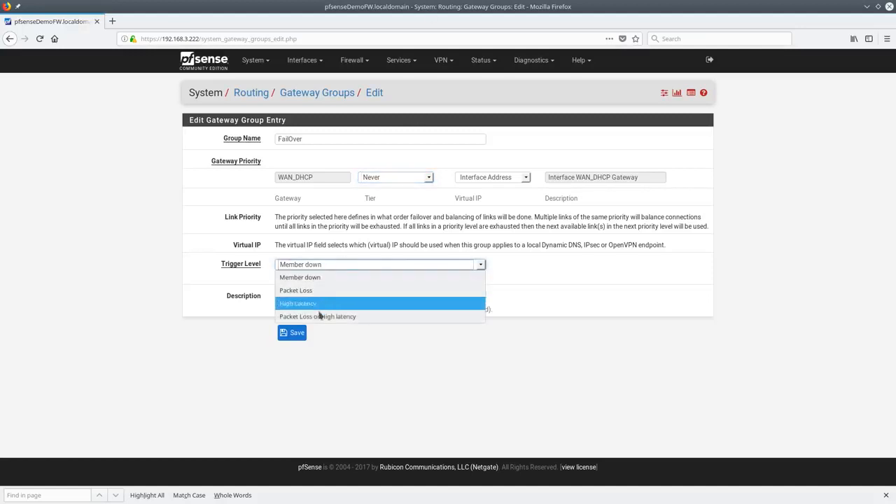
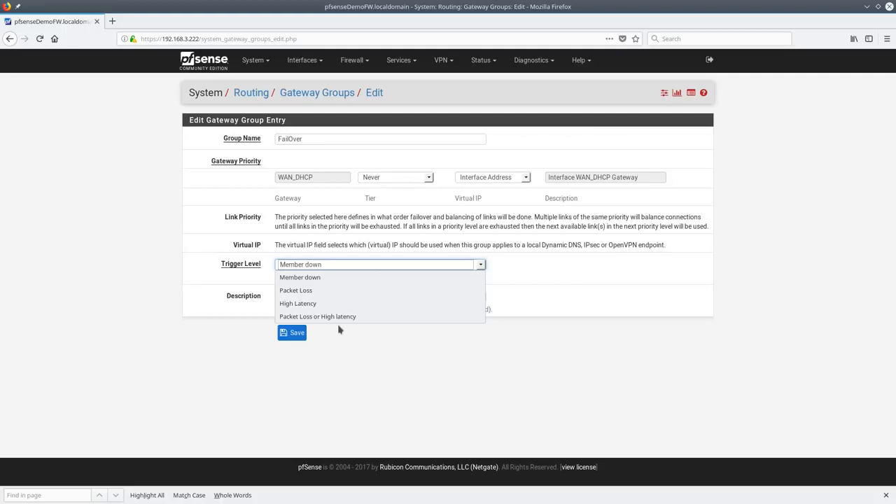
# Set the FailOver gateway group's trigger level to High Latency
pyautogui.click(341, 304)
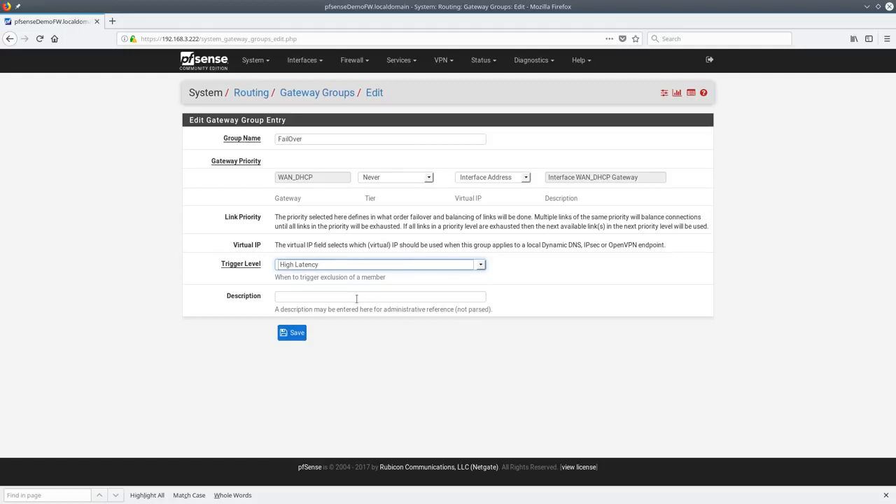
pyautogui.click(344, 141)
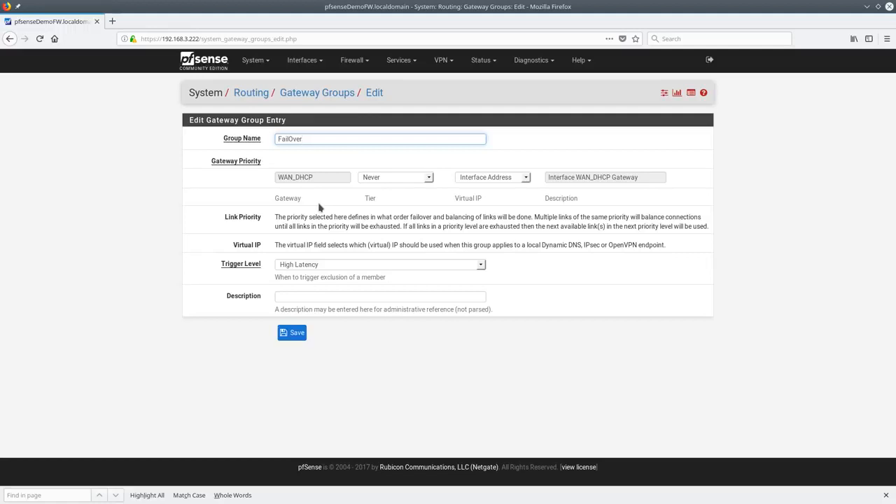
pyautogui.click(256, 61)
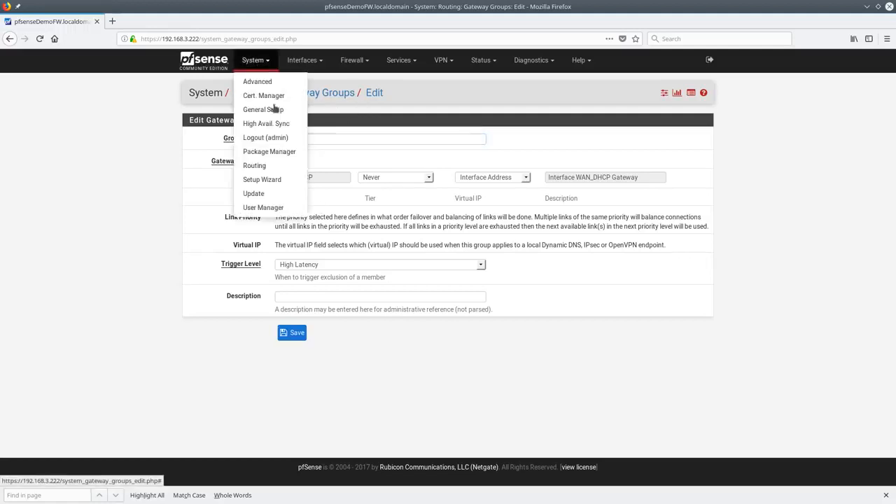
# Review the update branch options unchanged, then confirm base system 2.4.1 is up to date
pyautogui.click(254, 194)
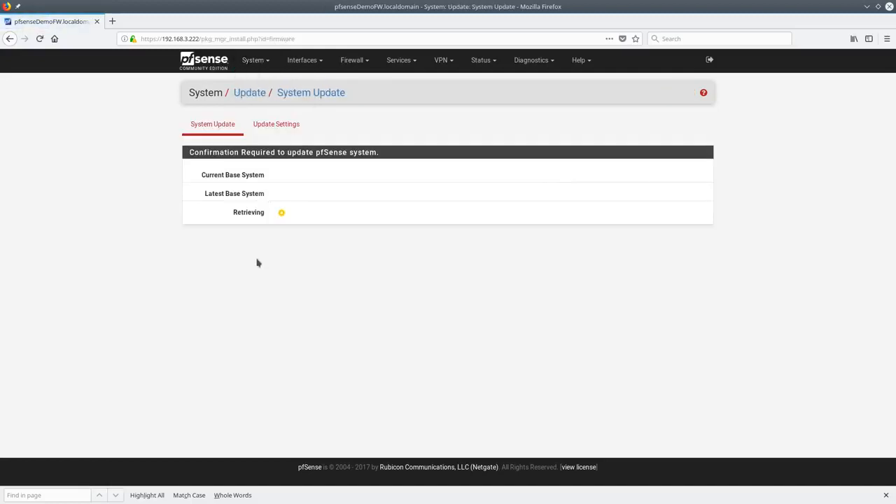
pyautogui.click(297, 126)
pyautogui.click(350, 172)
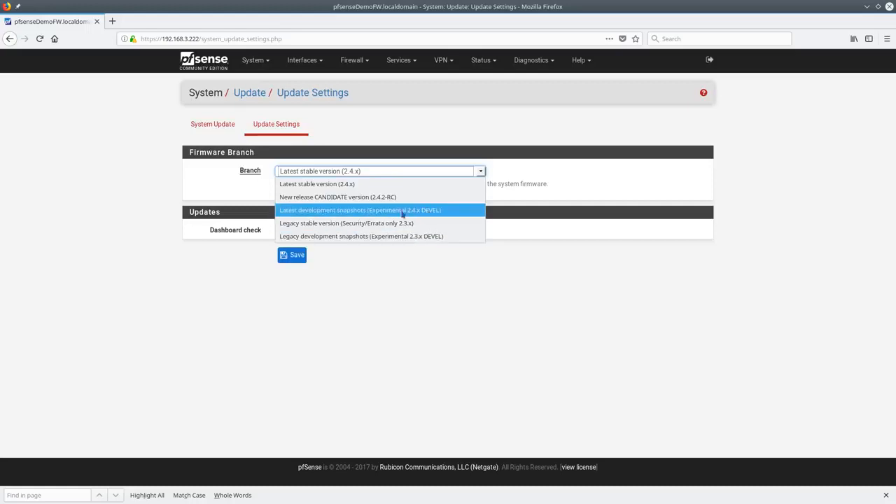
pyautogui.click(332, 154)
pyautogui.click(220, 130)
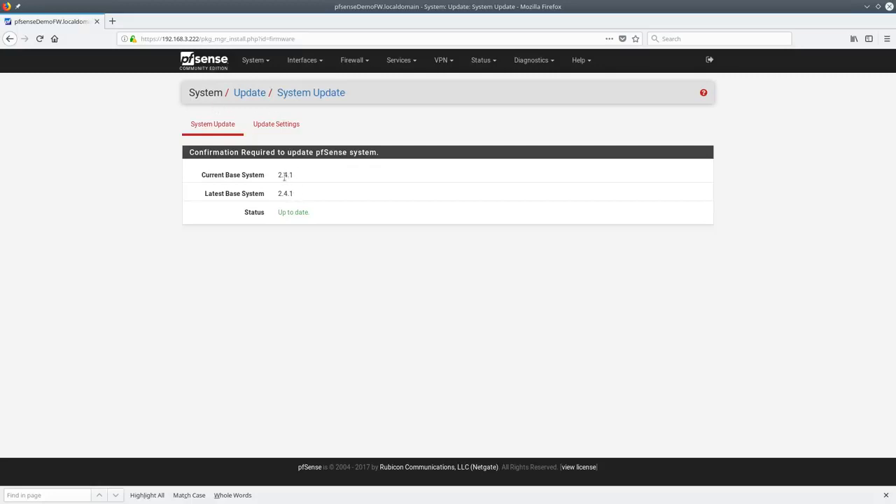
pyautogui.moveTo(279, 176); pyautogui.dragTo(299, 179)
# Browse Authentication Servers and the new-server form, keeping LDAP as the type
pyautogui.click(255, 60)
pyautogui.click(265, 261)
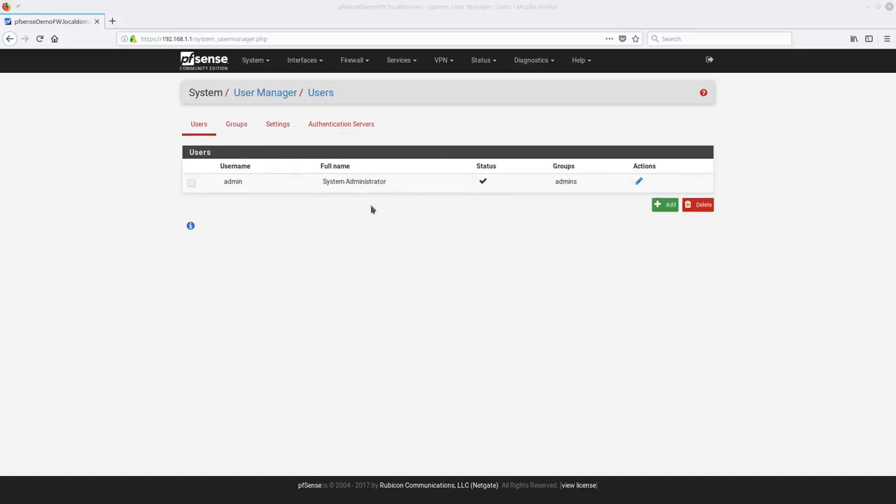
pyautogui.click(342, 126)
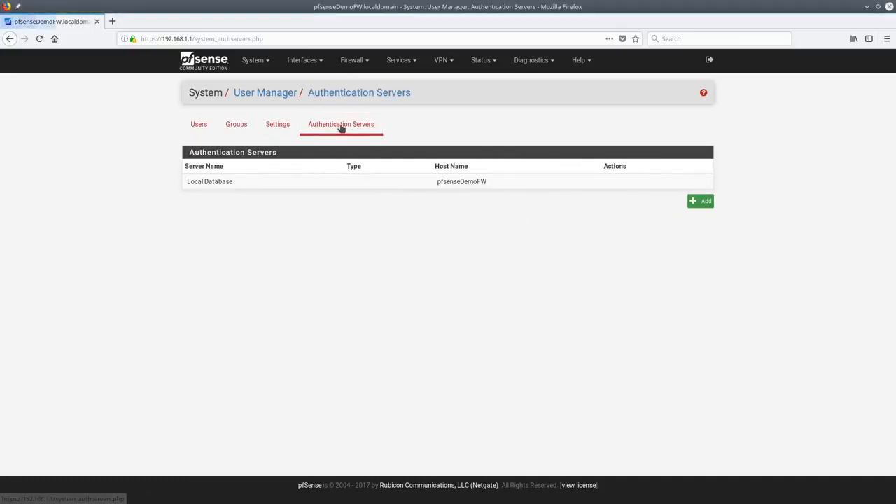
pyautogui.click(703, 202)
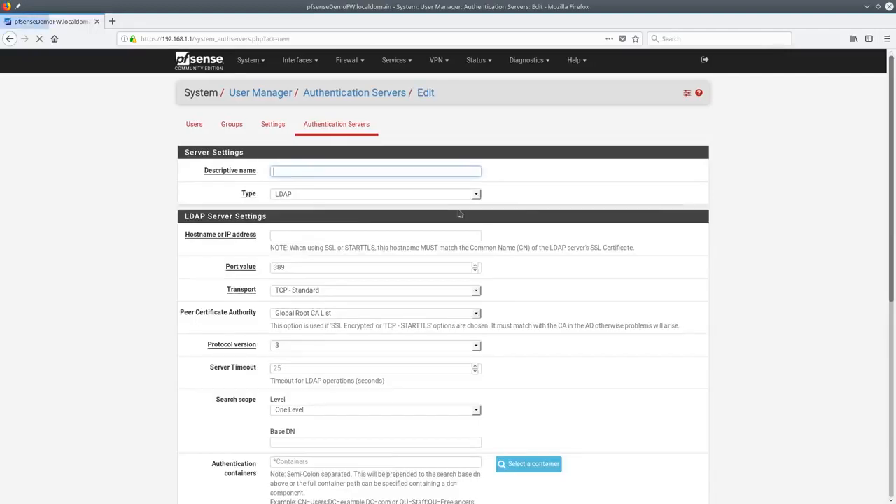
pyautogui.click(306, 195)
pyautogui.click(301, 194)
# Check User Manager settings (Local Database), then view the Groups and Users lists
pyautogui.click(272, 133)
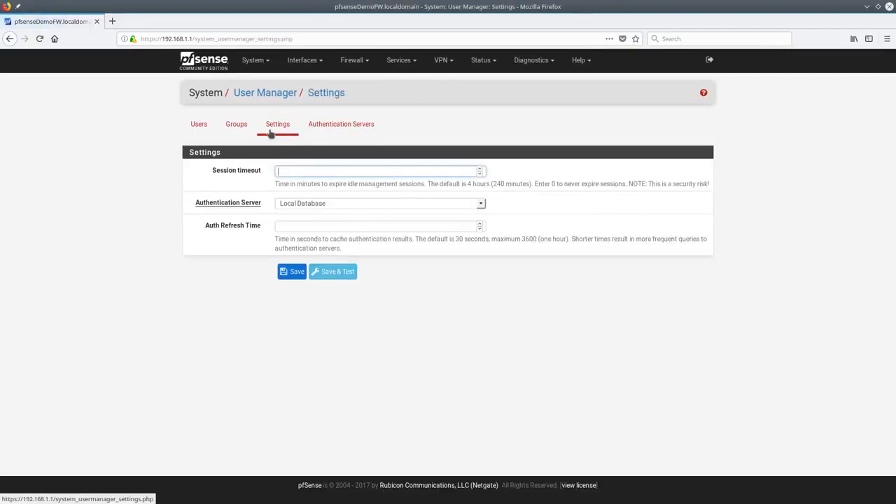
pyautogui.click(301, 203)
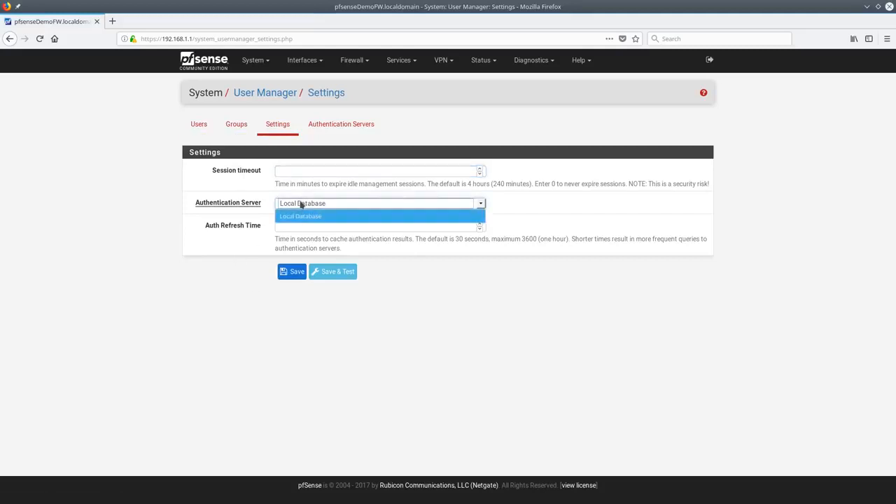
pyautogui.click(301, 203)
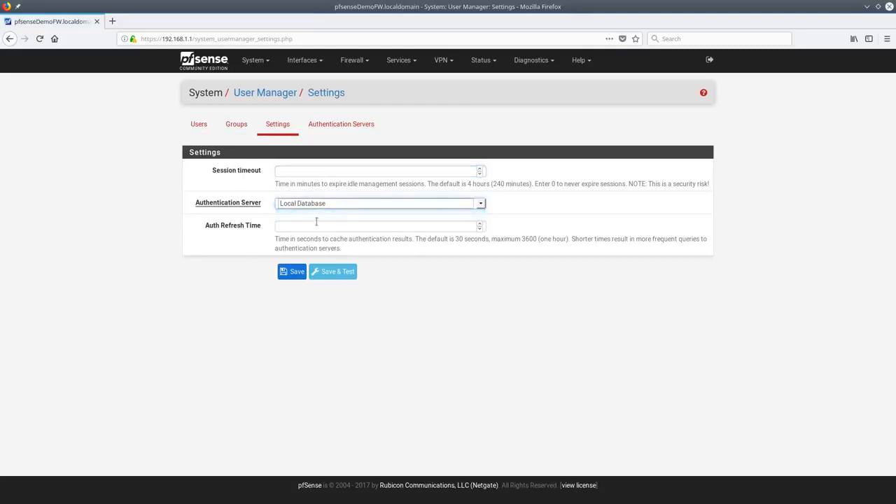
pyautogui.click(236, 126)
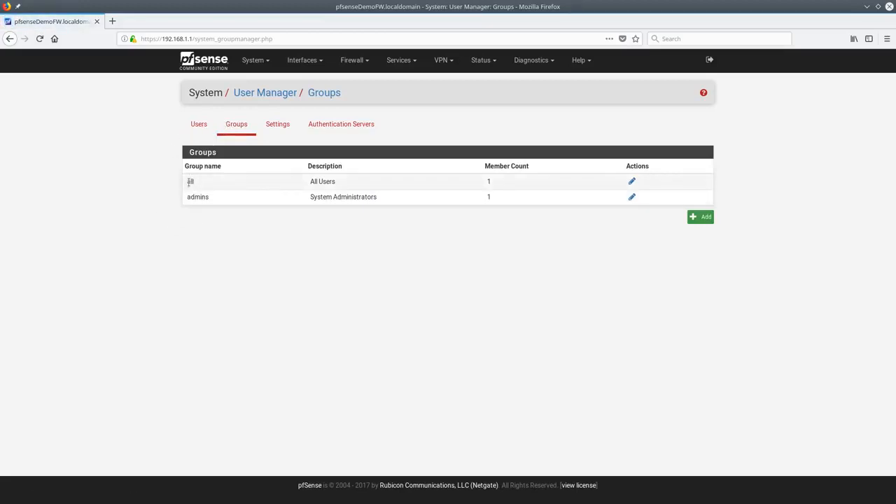
pyautogui.click(197, 127)
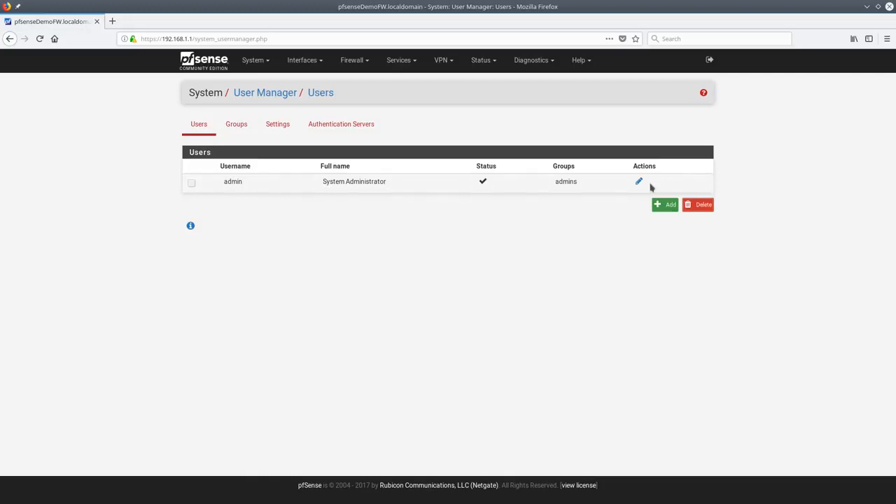
# Enter the new user's username, password twice and full name, with no expiration date
pyautogui.click(664, 205)
pyautogui.click(296, 209)
pyautogui.write('tom')
pyautogui.press('Tab')
pyautogui.write('******')
pyautogui.press('Tab')
pyautogui.write('******')
pyautogui.press('Tab')
pyautogui.write('Thomas')
pyautogui.press('Tab')
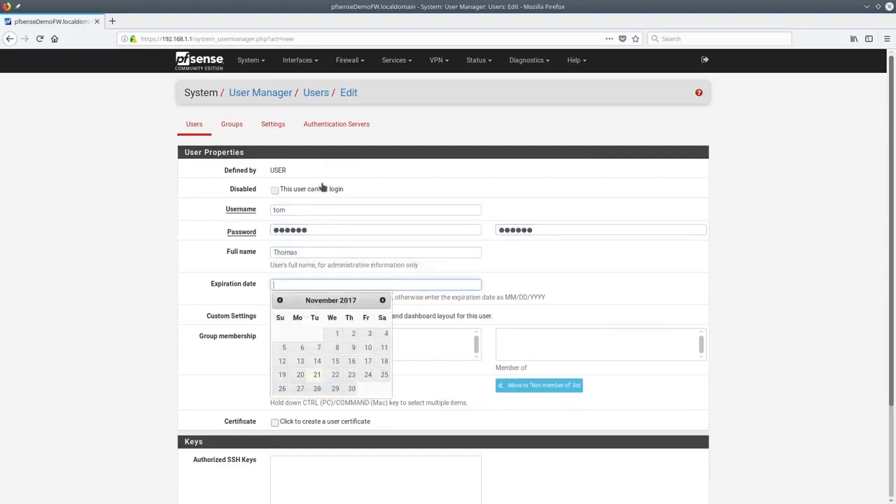
pyautogui.click(555, 278)
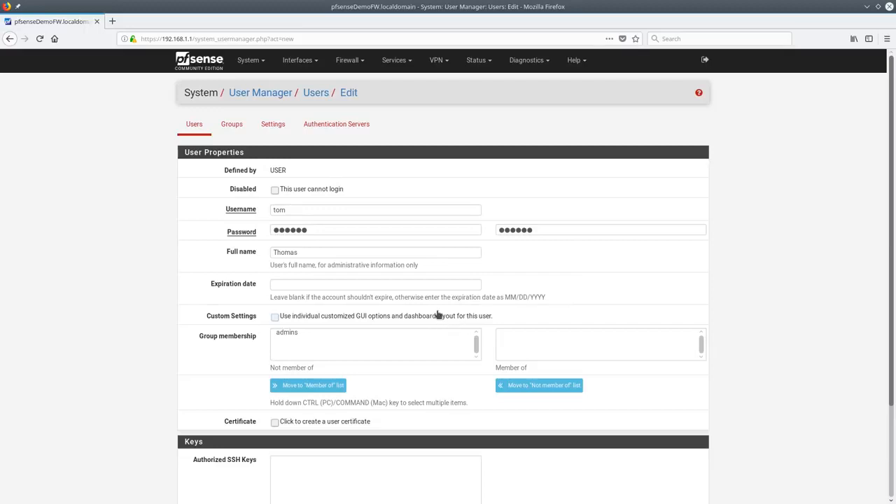
# Save the new user without custom interface options, declining Firefox's password storing
pyautogui.scroll(-3, 439, 316)
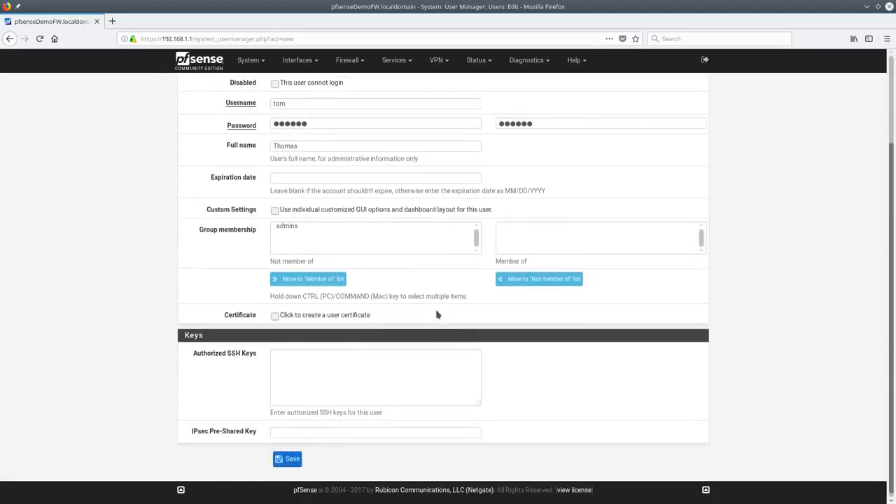
pyautogui.click(302, 210)
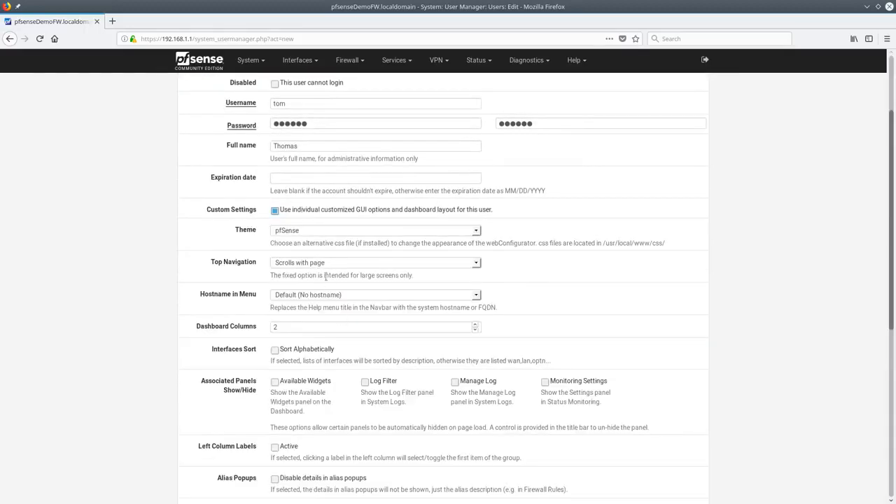
pyautogui.click(284, 212)
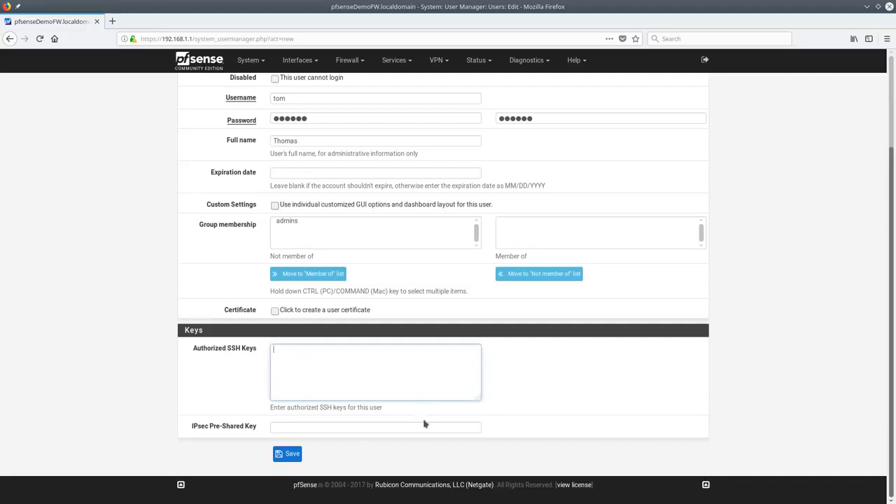
pyautogui.click(317, 430)
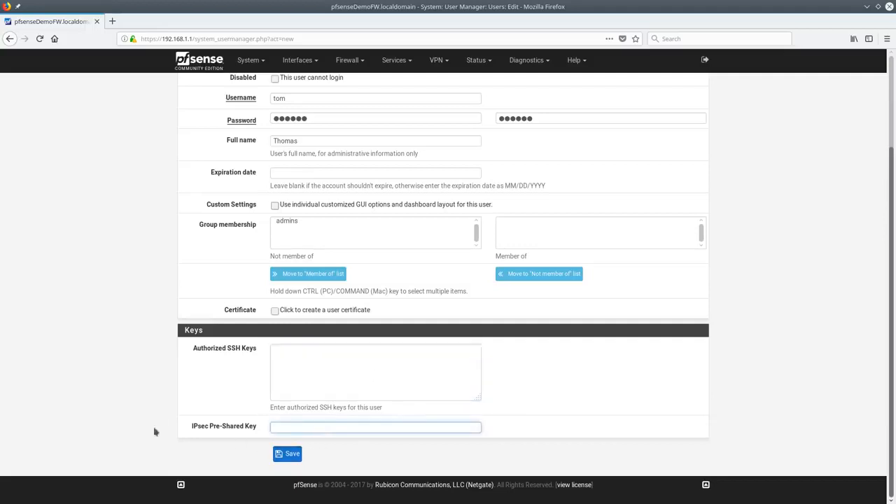
pyautogui.click(288, 457)
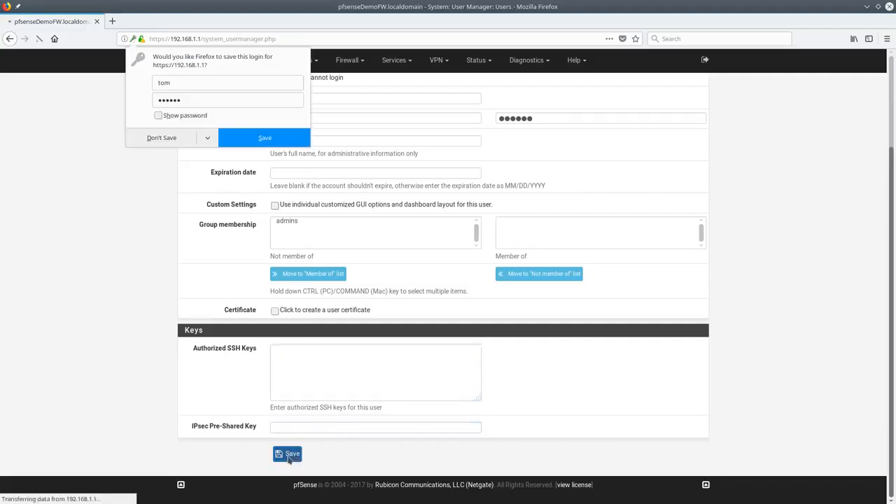
pyautogui.click(162, 144)
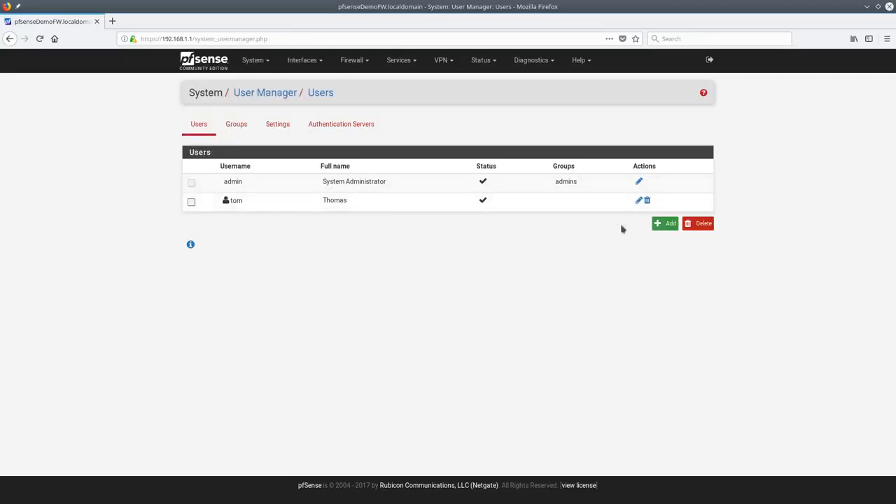
# In the new user's privilege picker, select Notices, SSH tunneling, ARP Table, scp and Captive Portal
pyautogui.click(639, 201)
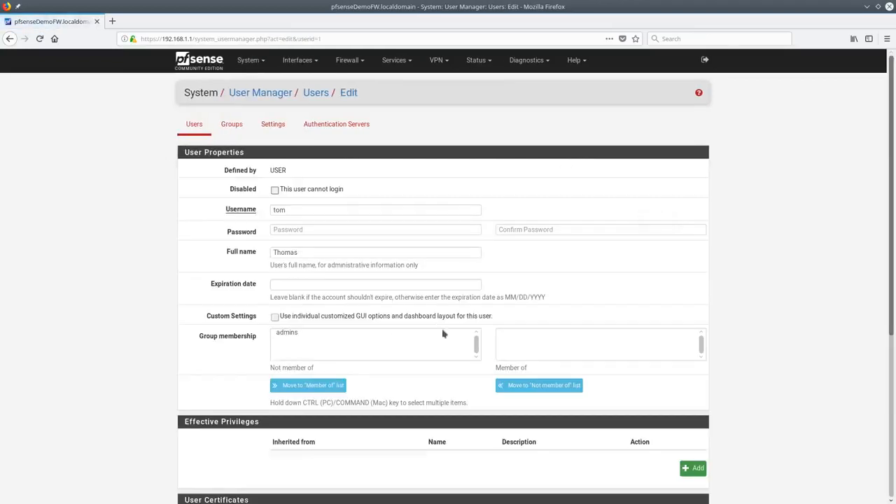
pyautogui.scroll(-5, 448, 350)
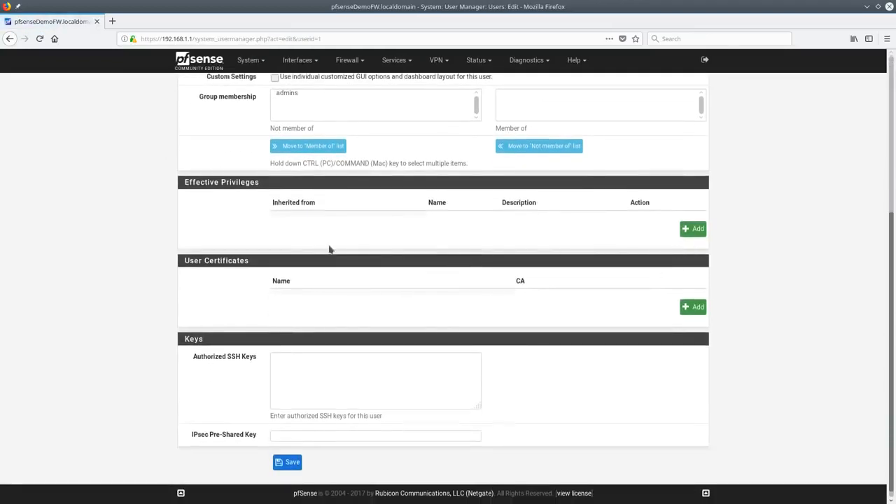
pyautogui.click(693, 231)
pyautogui.moveTo(476, 205); pyautogui.dragTo(490, 193)
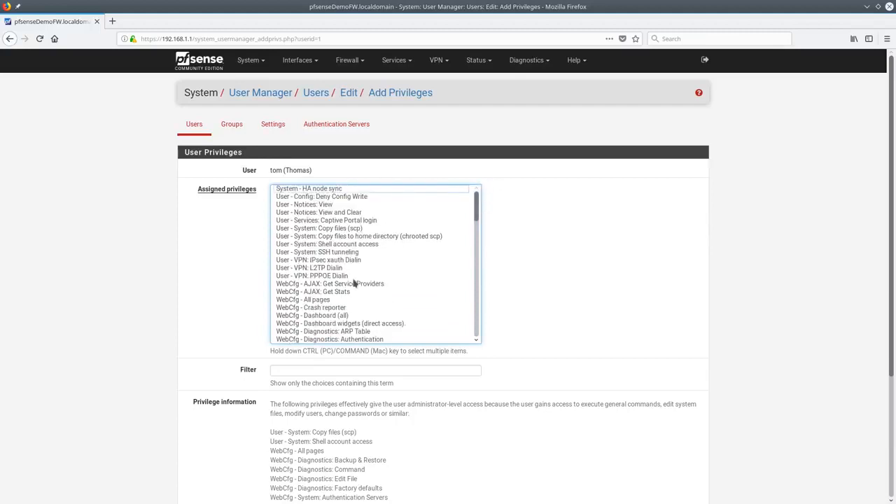
pyautogui.click(366, 213)
pyautogui.keyDown('ctrl'); pyautogui.click(359, 252); pyautogui.keyUp('ctrl')
pyautogui.keyDown('ctrl'); pyautogui.click(355, 331); pyautogui.keyUp('ctrl')
pyautogui.keyDown('ctrl'); pyautogui.click(329, 237); pyautogui.keyUp('ctrl')
pyautogui.keyDown('ctrl'); pyautogui.click(329, 229); pyautogui.keyUp('ctrl')
pyautogui.keyDown('ctrl'); pyautogui.click(335, 221); pyautogui.keyUp('ctrl')
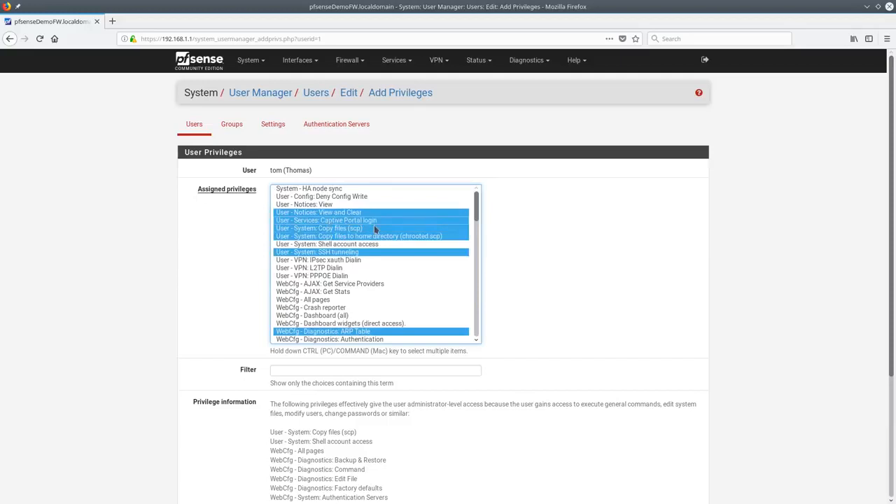
# Also pick Packet Capture, pfInfo and Reset states, then clear and return unsaved
pyautogui.scroll(-5, 386, 256)
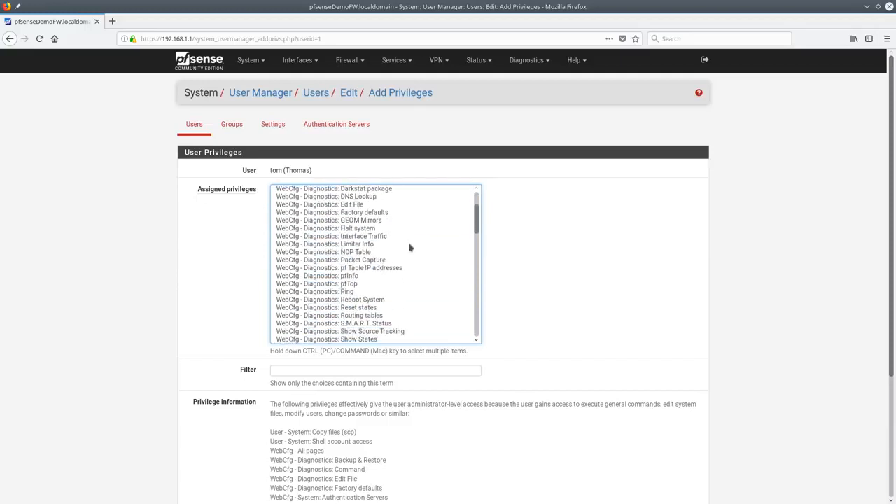
pyautogui.keyDown('ctrl'); pyautogui.click(406, 261); pyautogui.keyUp('ctrl')
pyautogui.keyDown('ctrl'); pyautogui.click(378, 277); pyautogui.keyUp('ctrl')
pyautogui.keyDown('ctrl'); pyautogui.click(380, 307); pyautogui.keyUp('ctrl')
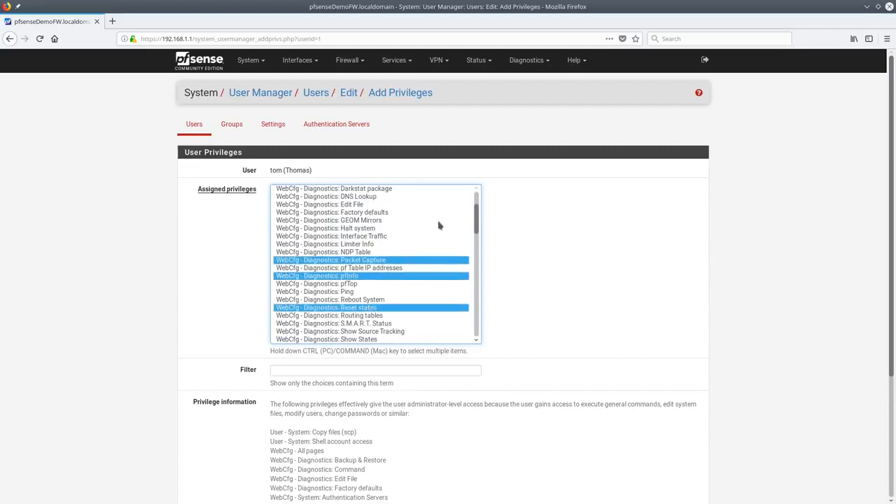
pyautogui.moveTo(479, 218); pyautogui.dragTo(480, 206)
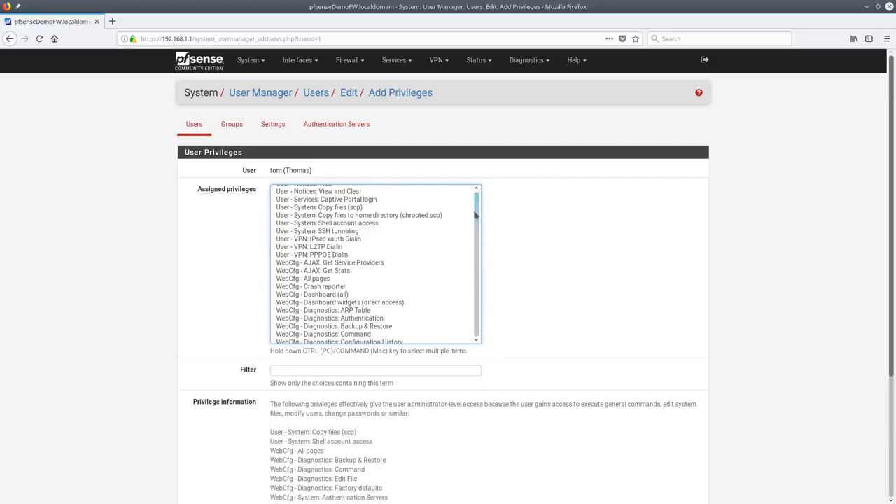
pyautogui.scroll(-3, 499, 310)
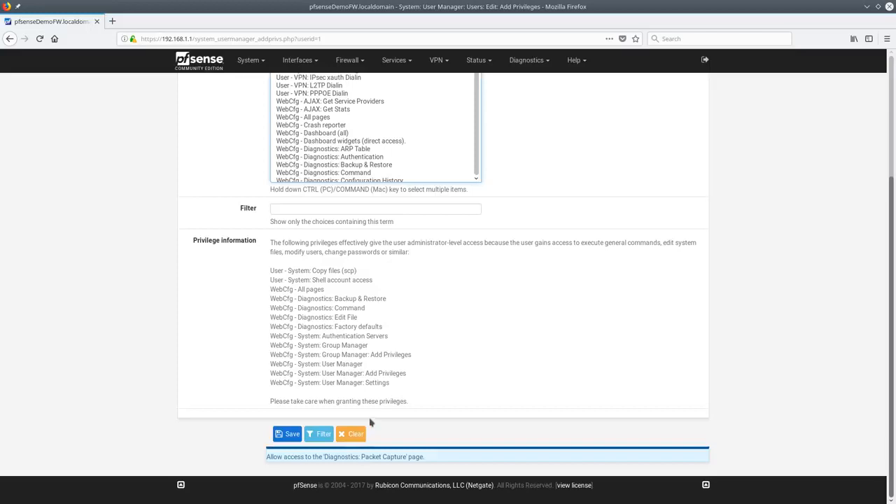
pyautogui.click(351, 434)
pyautogui.hotkey('alt', 'Left')
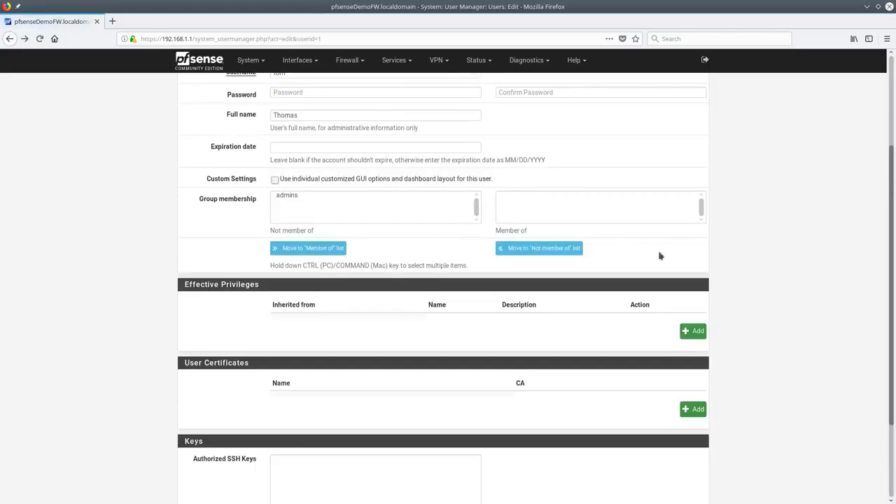
pyautogui.scroll(-2, 420, 378)
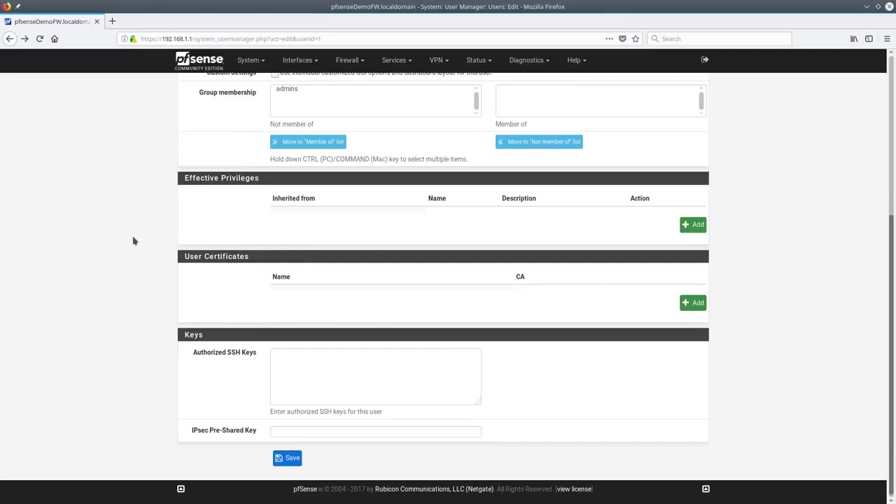
pyautogui.click(692, 303)
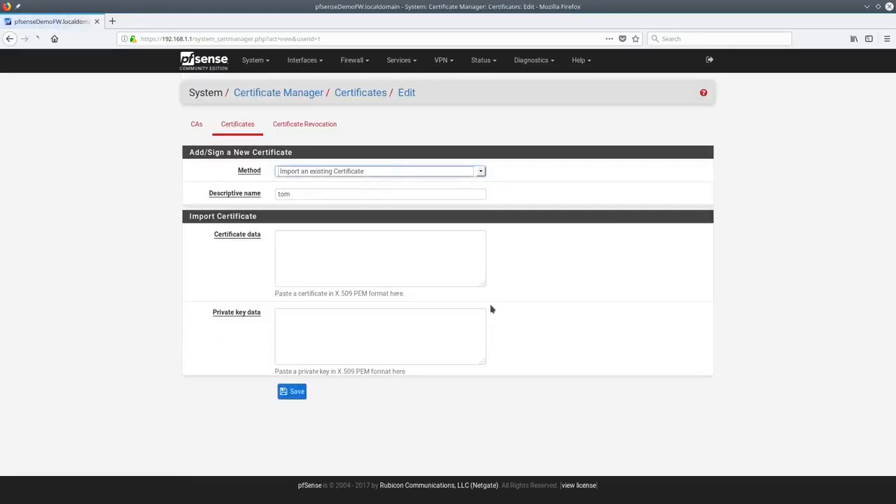
pyautogui.click(385, 170)
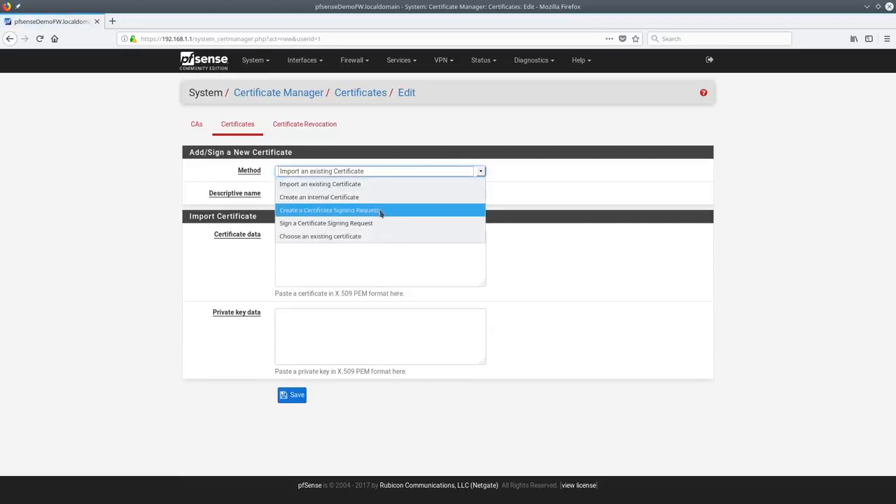
pyautogui.click(521, 231)
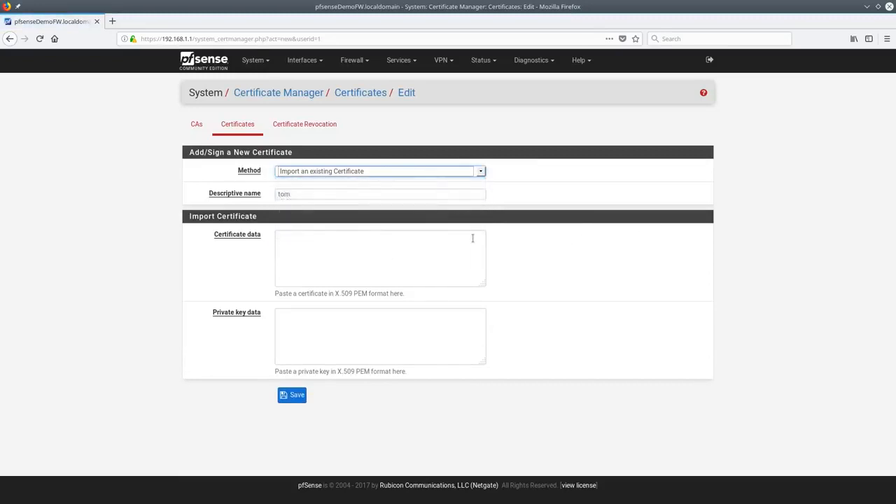
pyautogui.hotkey('alt', 'Left')
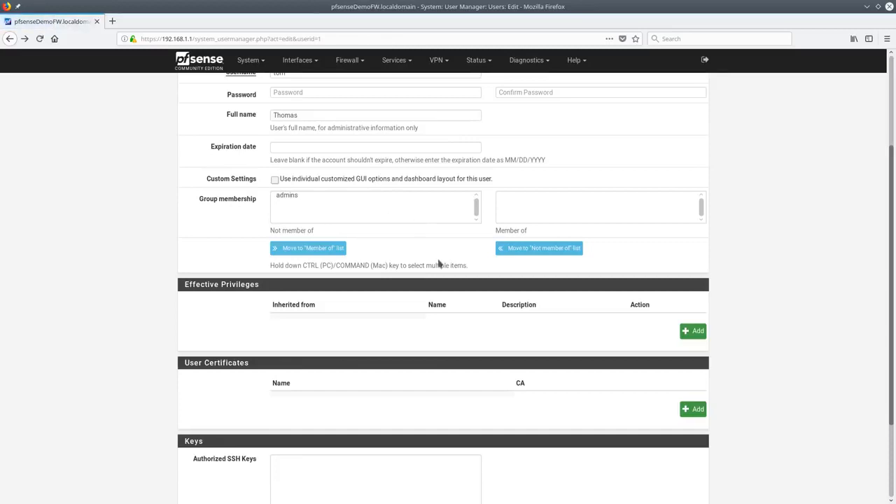
pyautogui.scroll(-3, 422, 249)
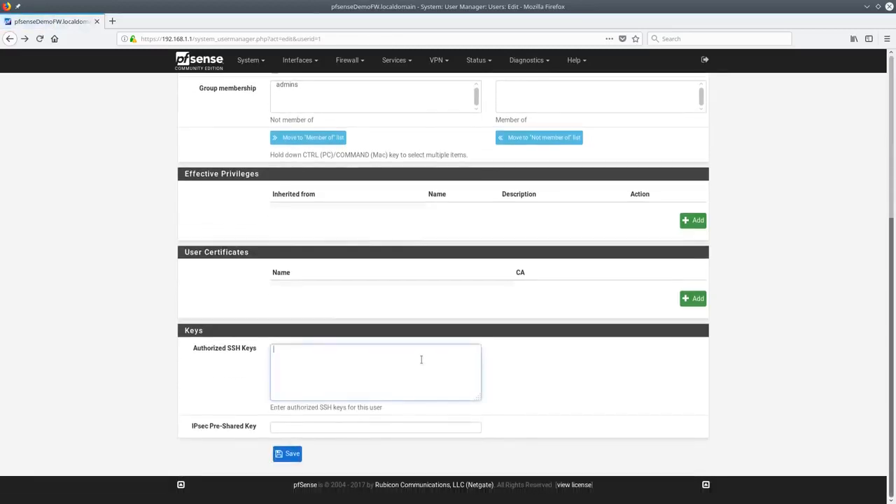
pyautogui.scroll(7, 422, 329)
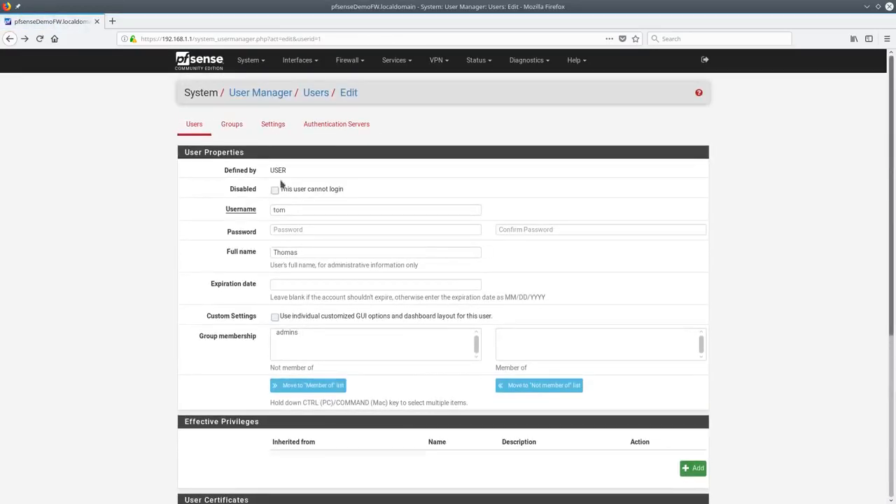
pyautogui.moveTo(288, 190); pyautogui.dragTo(292, 191)
pyautogui.scroll(-6, 378, 178)
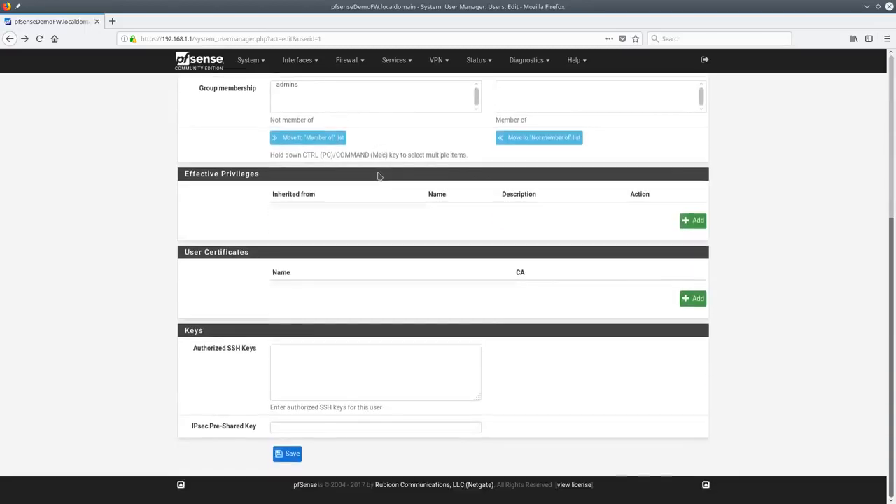
pyautogui.scroll(6, 378, 177)
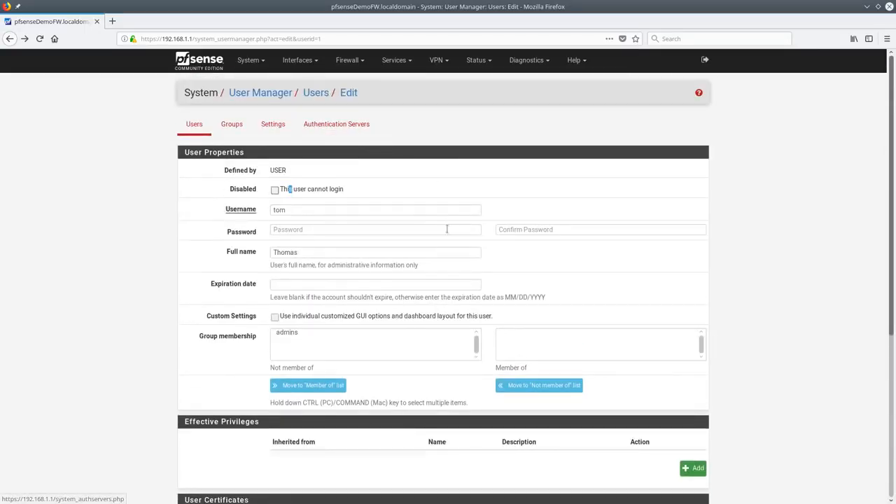
pyautogui.scroll(-3, 436, 222)
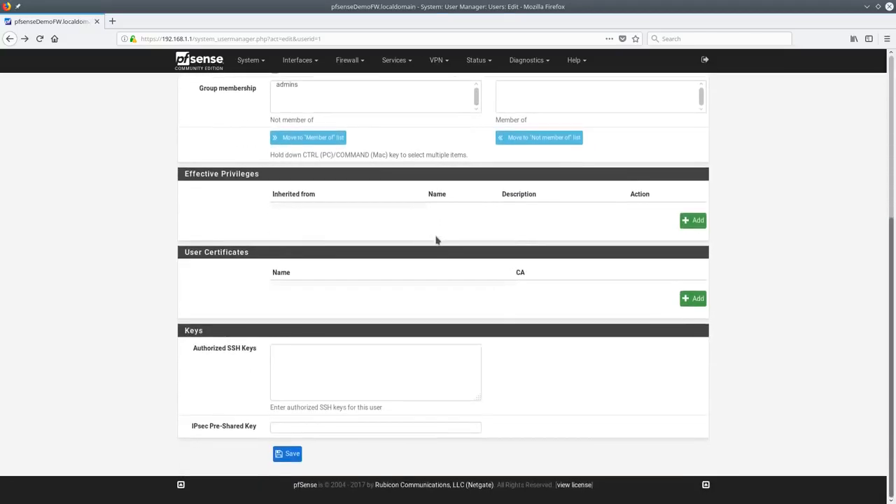
pyautogui.scroll(5, 436, 238)
# Create and save a Local-scope group named Firewall, then open it for editing
pyautogui.click(226, 126)
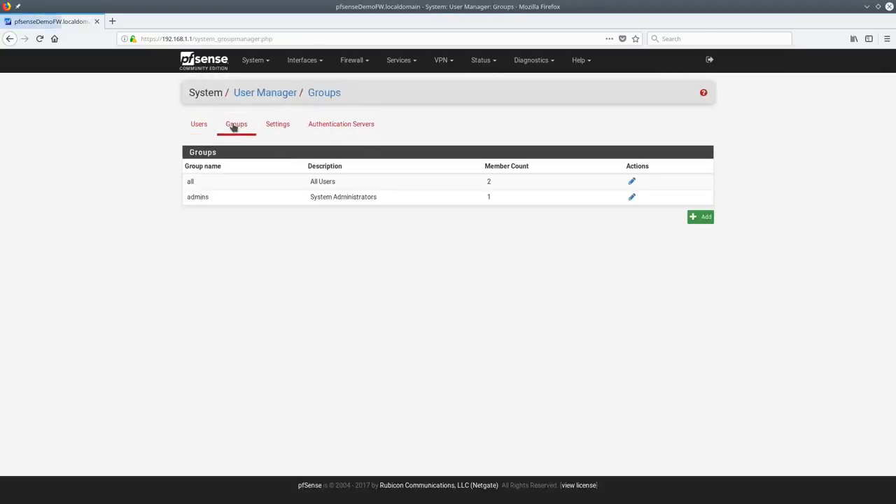
pyautogui.click(703, 217)
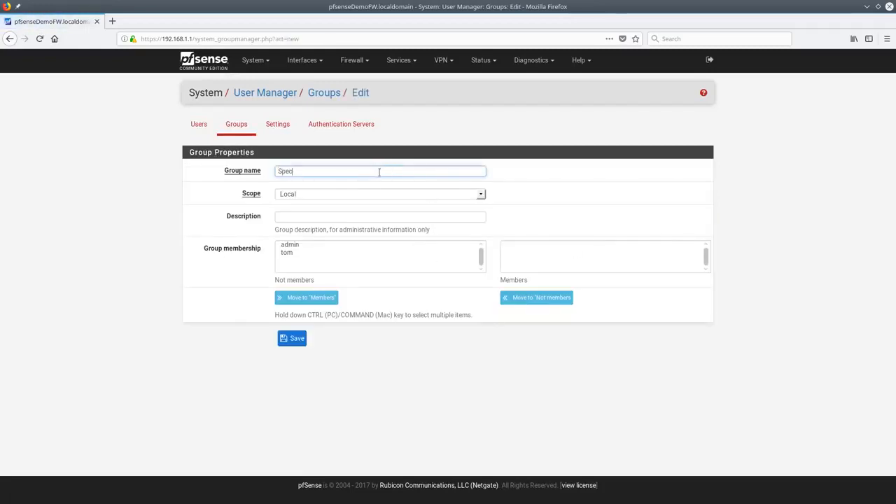
pyautogui.write('Speci')
pyautogui.hotkey('ctrl', 'a')
pyautogui.write('Firewwall')
pyautogui.hotkey('ctrl', 'a')
pyautogui.write('F')
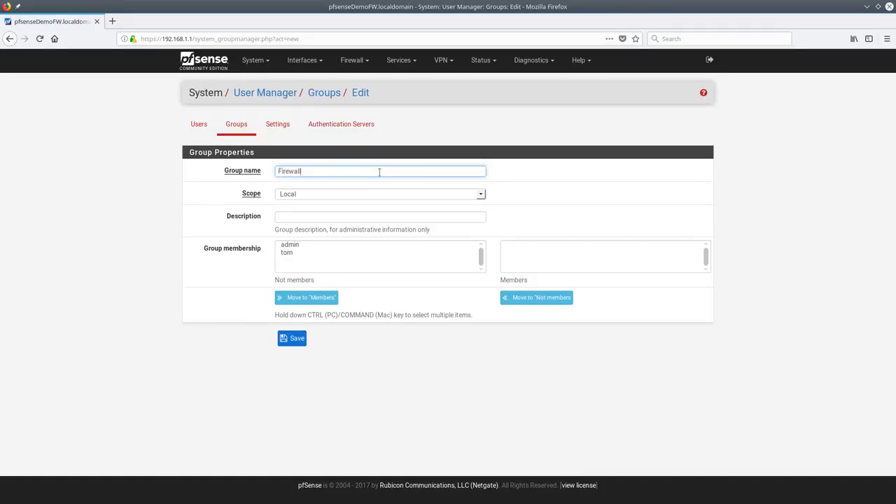
pyautogui.click(327, 196)
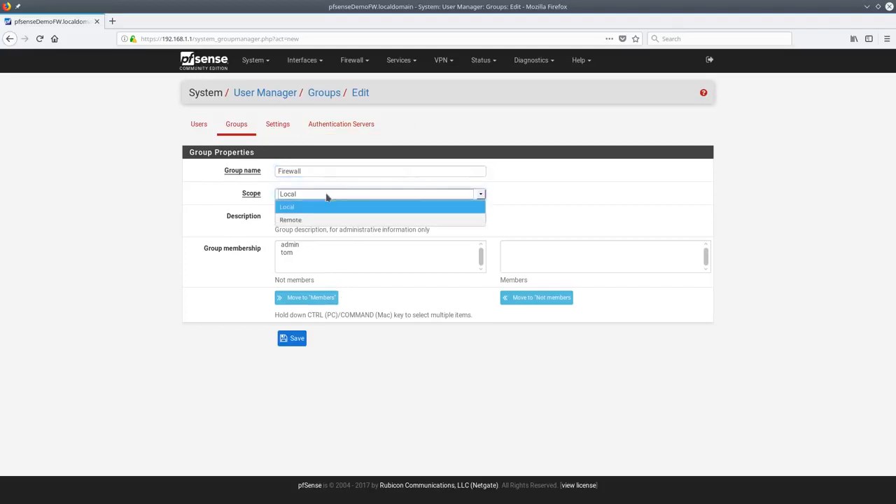
pyautogui.click(315, 207)
pyautogui.click(314, 218)
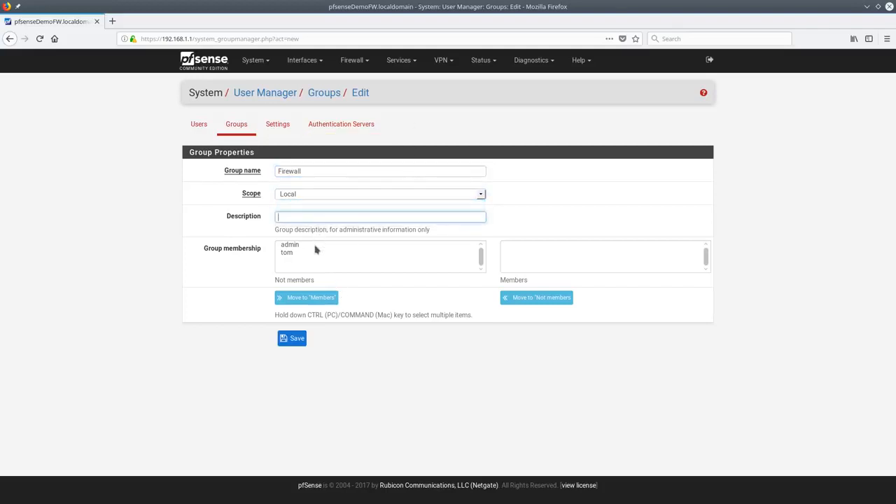
pyautogui.click(303, 340)
pyautogui.click(632, 212)
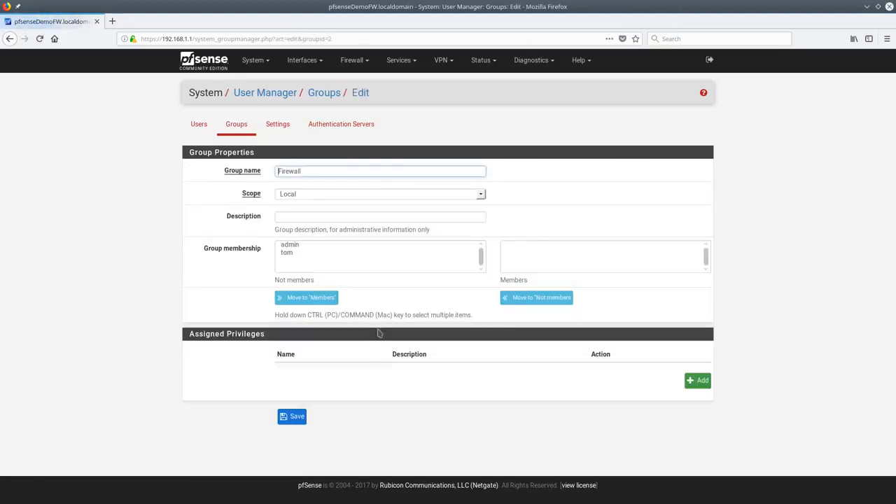
# Browse the group's privilege list, trying selections around Firewall: Rules and Rules: Edit
pyautogui.click(699, 380)
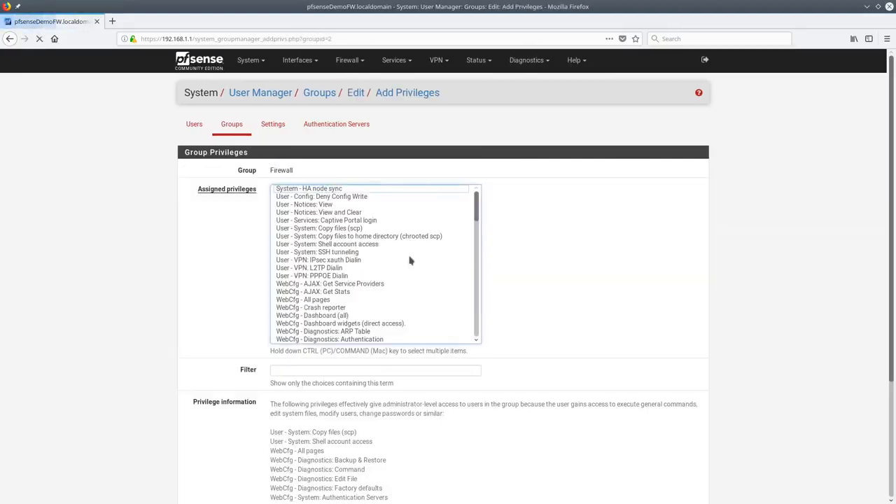
pyautogui.scroll(-3, 343, 268)
pyautogui.scroll(-8, 343, 268)
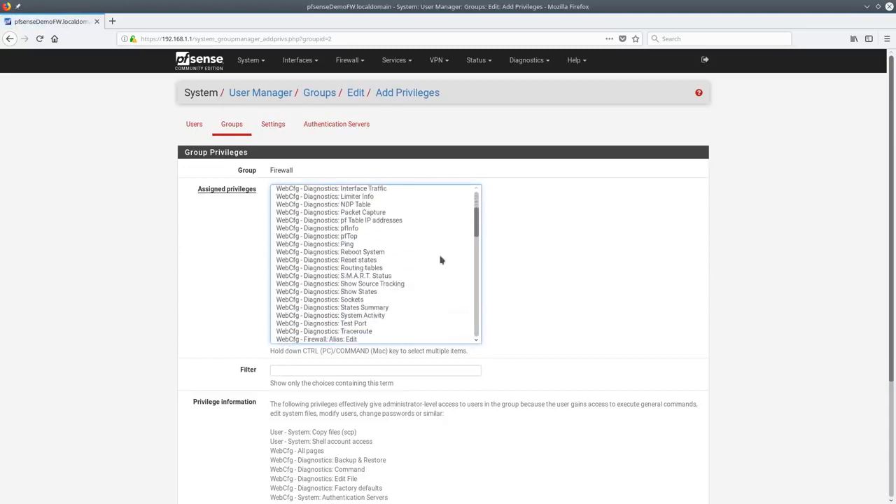
pyautogui.moveTo(477, 227)
pyautogui.mouseDown()
pyautogui.moveTo(476, 253)
pyautogui.moveTo(477, 238)
pyautogui.mouseUp()
pyautogui.moveTo(341, 278); pyautogui.dragTo(348, 326)
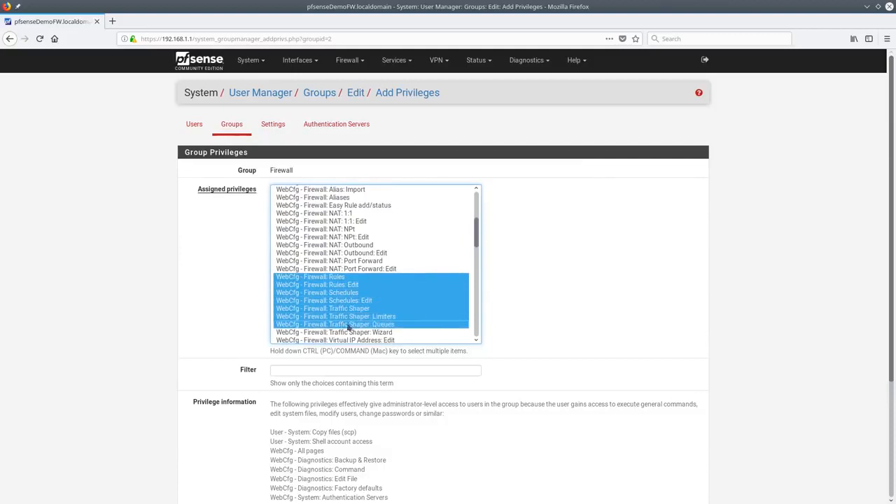
pyautogui.click(363, 278)
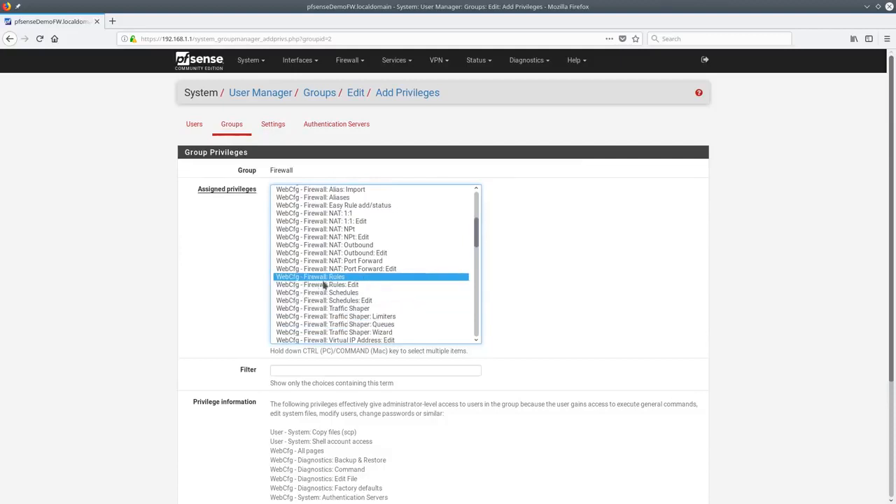
pyautogui.click(352, 285)
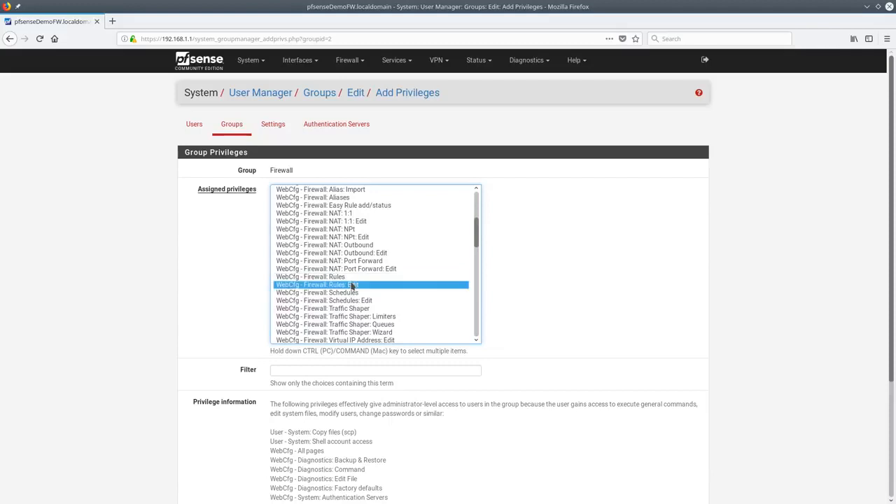
pyautogui.keyDown('ctrl'); pyautogui.click(352, 280); pyautogui.keyUp('ctrl')
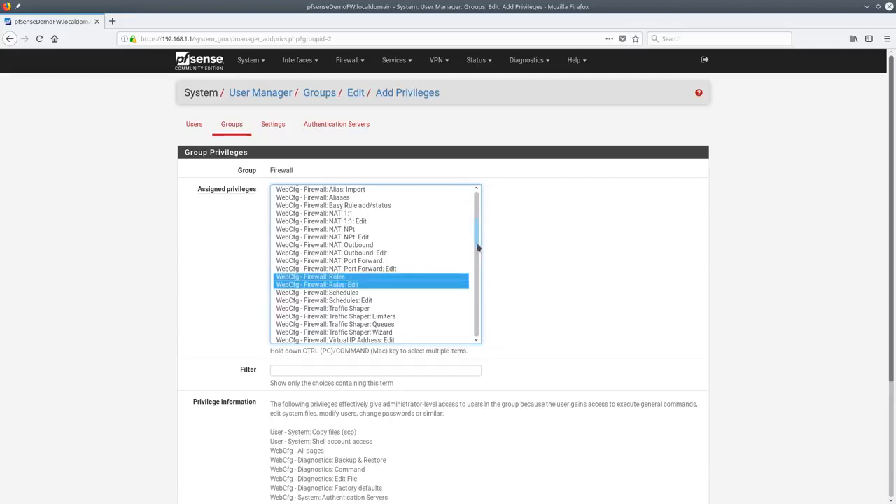
pyautogui.moveTo(477, 246); pyautogui.dragTo(478, 207)
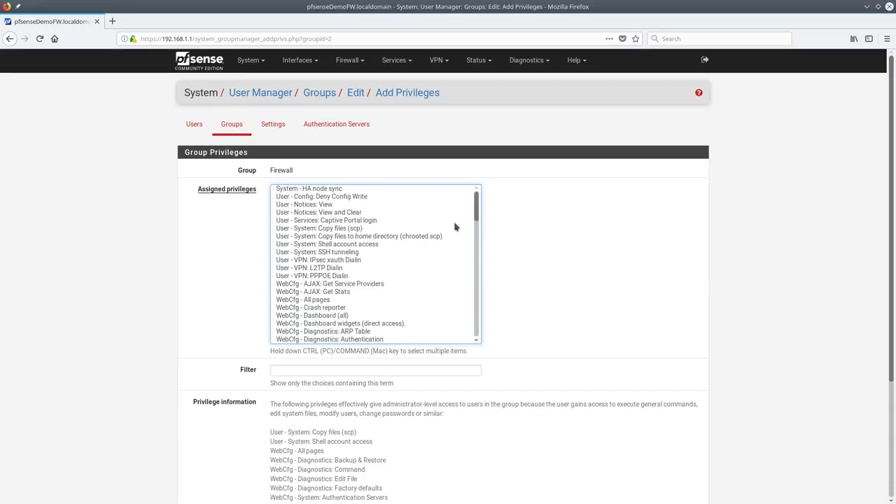
pyautogui.moveTo(359, 252); pyautogui.dragTo(358, 299)
pyautogui.click(364, 191)
pyautogui.moveTo(476, 203); pyautogui.dragTo(471, 339)
# Filter by 'firewall', select all matches through System: Advanced: Firewall & NAT, and save
pyautogui.click(373, 369)
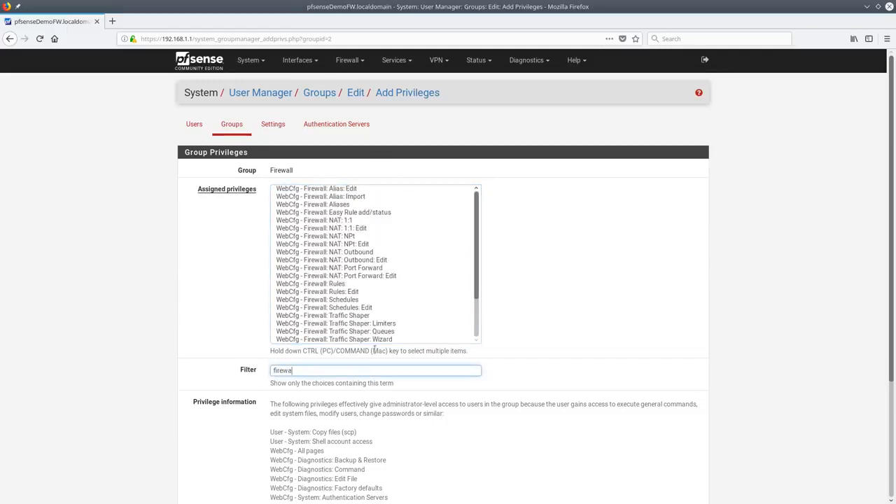
pyautogui.scroll(-2, 366, 231)
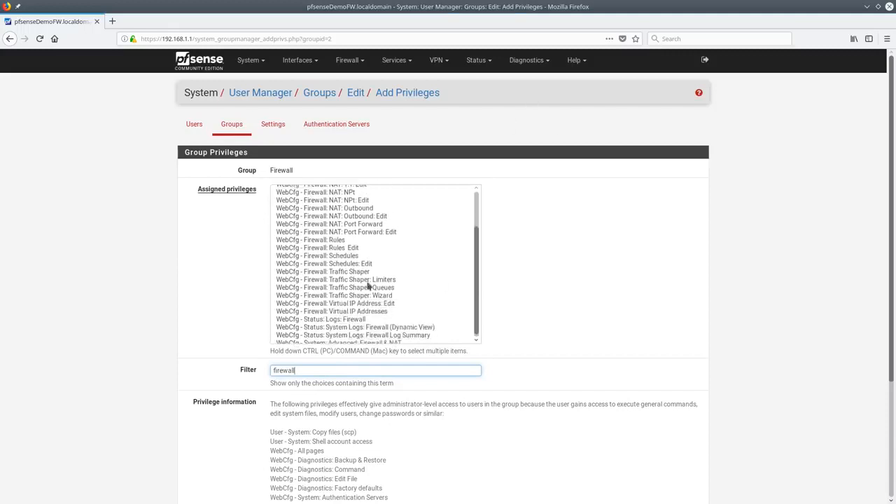
pyautogui.scroll(-2, 374, 322)
pyautogui.click(368, 261)
pyautogui.scroll(4, 341, 209)
pyautogui.keyDown('shift'); pyautogui.click(329, 189); pyautogui.keyUp('shift')
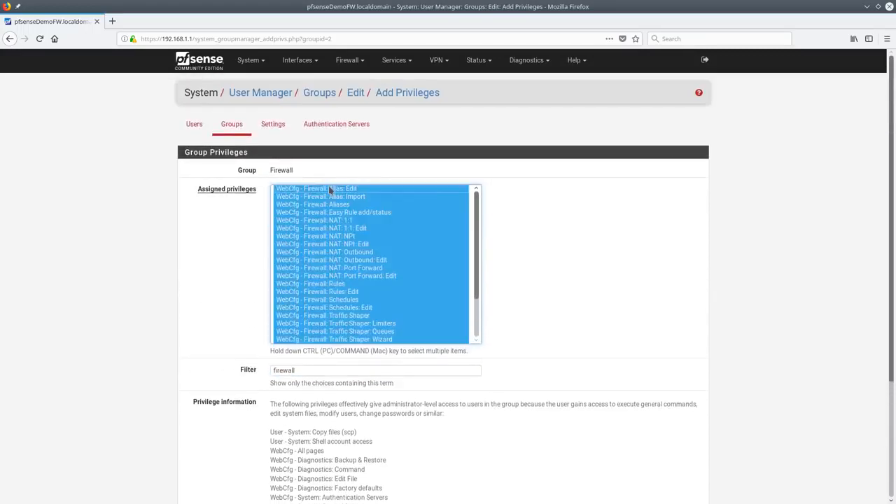
pyautogui.scroll(-1, 443, 230)
pyautogui.scroll(-4, 511, 343)
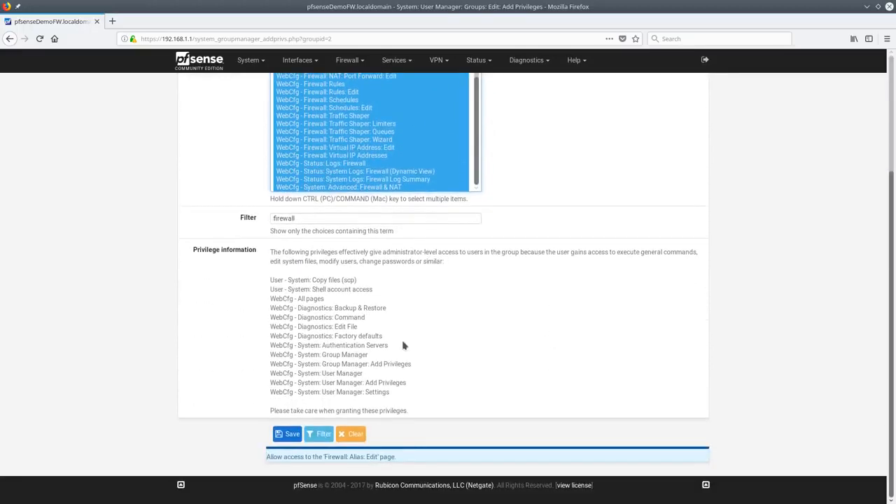
pyautogui.click(295, 434)
pyautogui.scroll(-5, 593, 342)
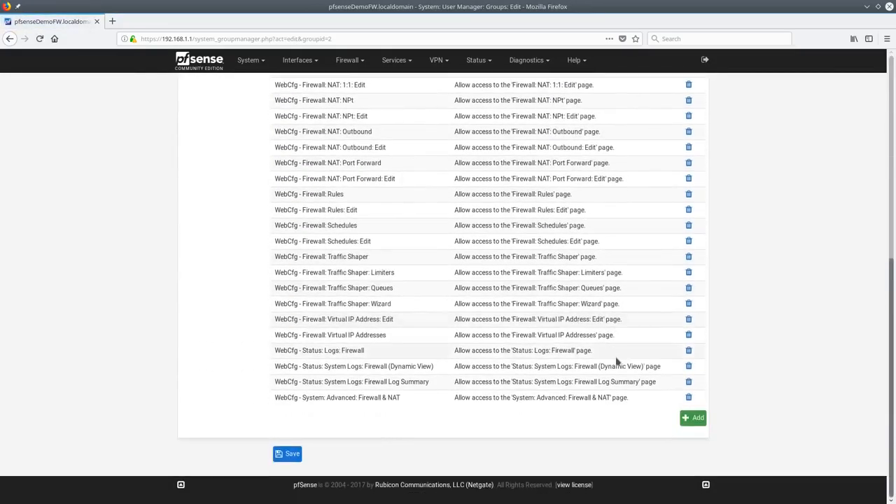
# Save the Firewall group with its assigned privileges
pyautogui.scroll(8, 616, 355)
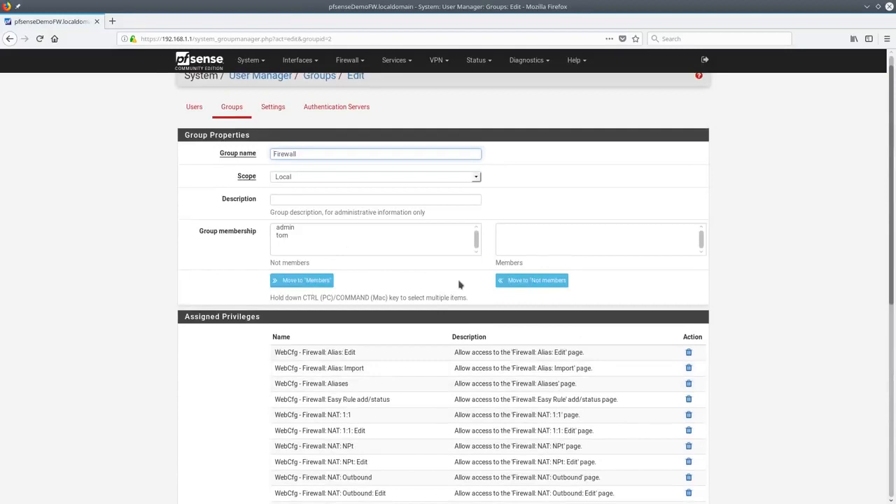
pyautogui.scroll(-3, 610, 391)
pyautogui.scroll(-3, 610, 390)
pyautogui.click(286, 455)
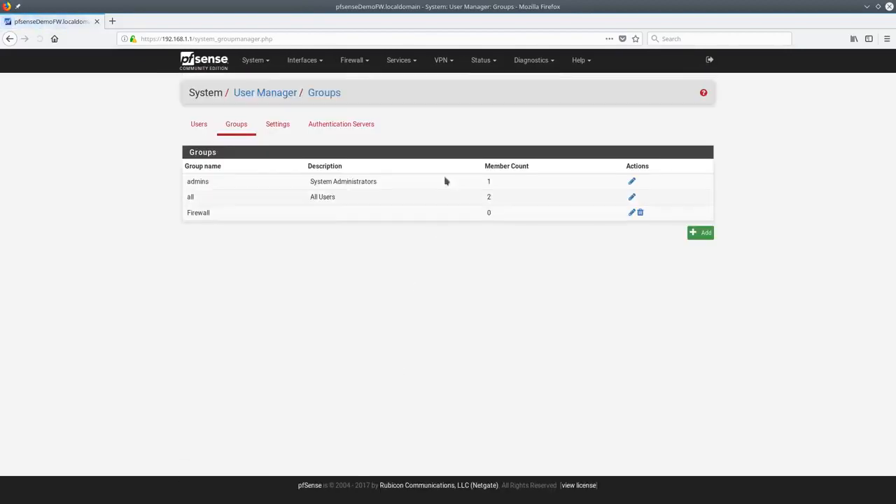
# Add the second user to the Firewall group and save the user
pyautogui.click(208, 124)
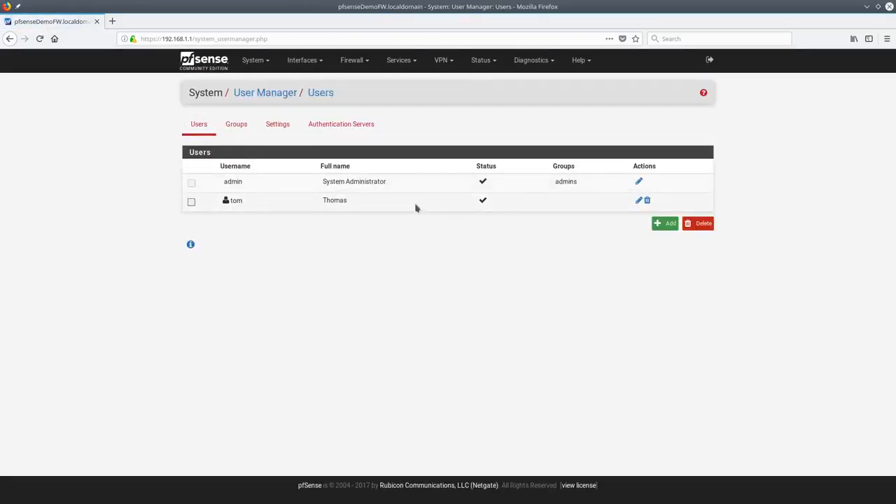
pyautogui.click(637, 201)
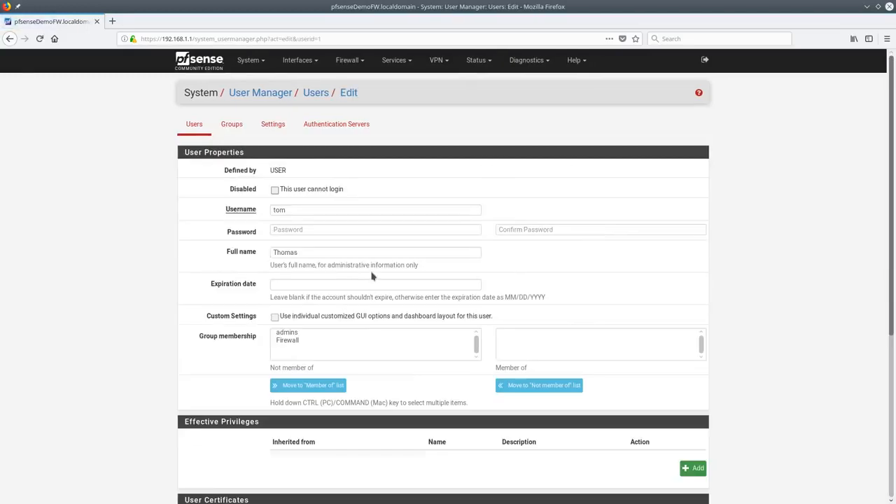
pyautogui.click(305, 341)
pyautogui.click(311, 386)
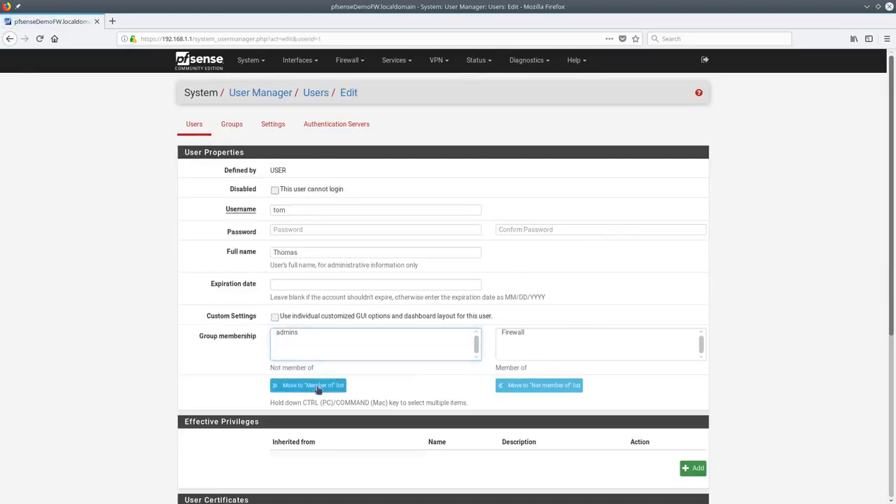
pyautogui.scroll(-5, 630, 357)
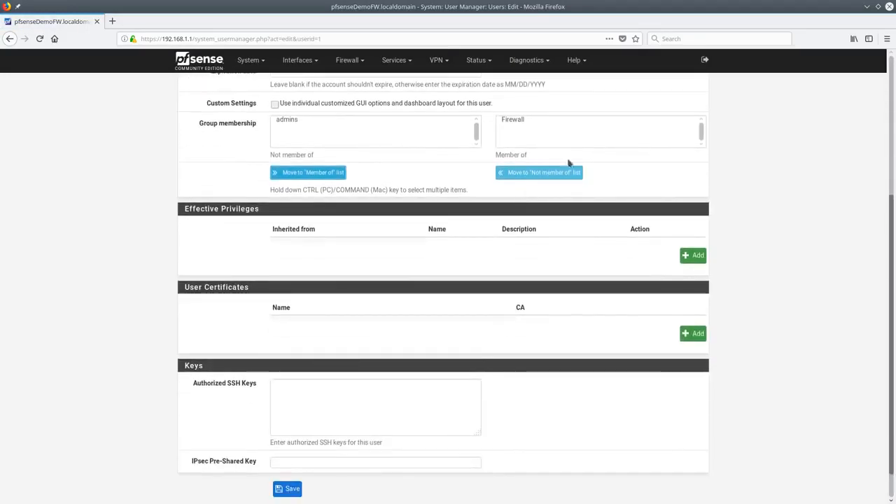
pyautogui.click(288, 489)
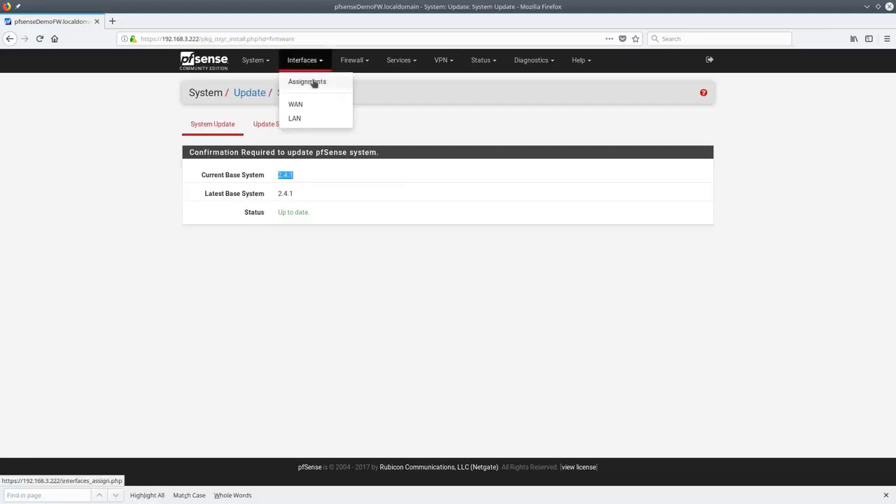
# Go to Interfaces > Assignments to see WAN, LAN and the available port
pyautogui.click(313, 83)
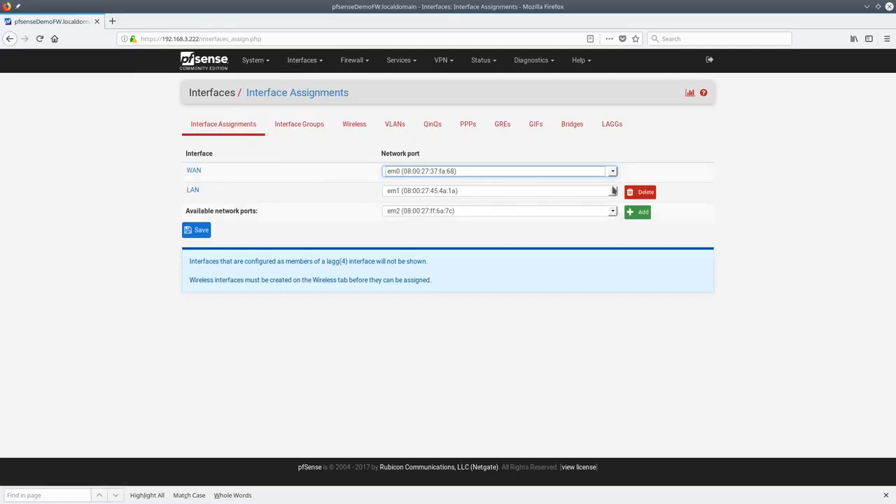
# Try ovpns1 (Demo VPN) as the available network port, then revert to em2
pyautogui.click(431, 212)
pyautogui.click(431, 214)
pyautogui.click(432, 214)
pyautogui.click(414, 236)
pyautogui.click(424, 214)
pyautogui.click(420, 223)
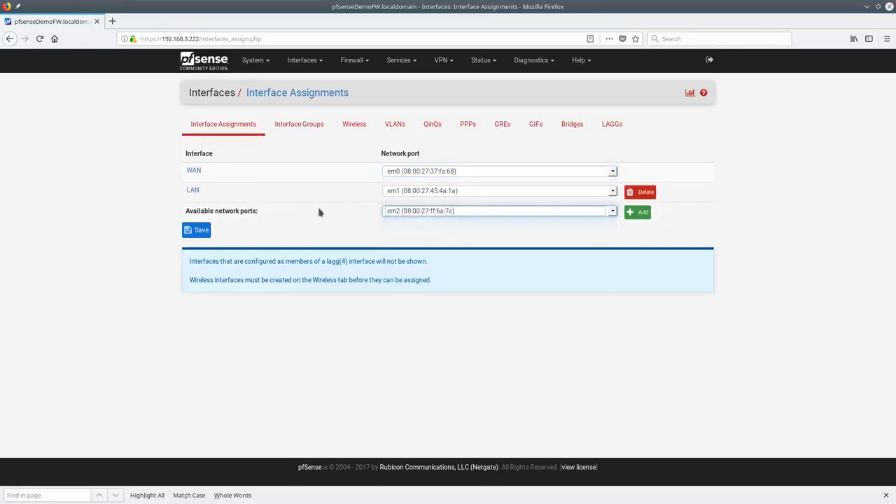
# Start a new interface group with WAN and LAN selected, then leave without saving
pyautogui.click(291, 128)
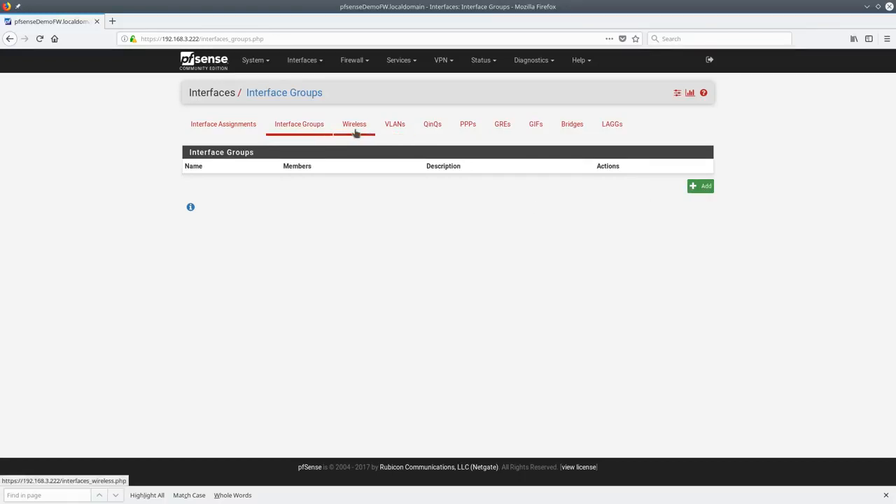
pyautogui.click(700, 185)
pyautogui.moveTo(308, 195); pyautogui.dragTo(306, 208)
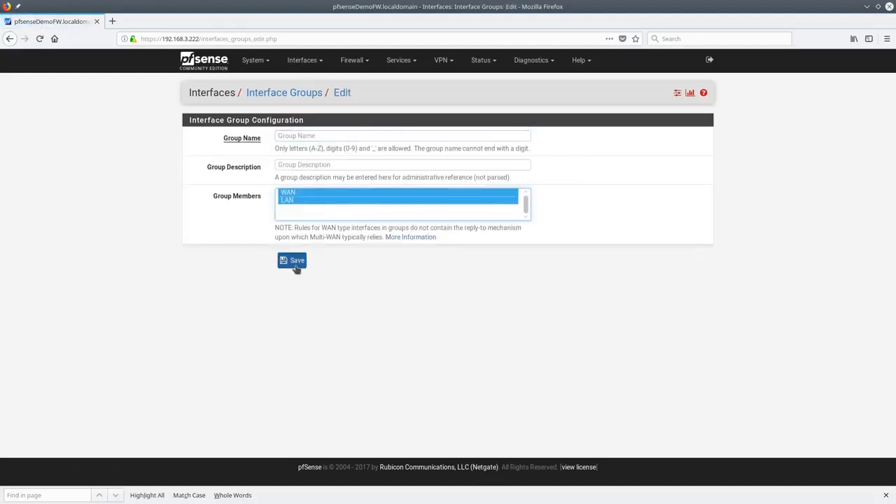
pyautogui.click(326, 137)
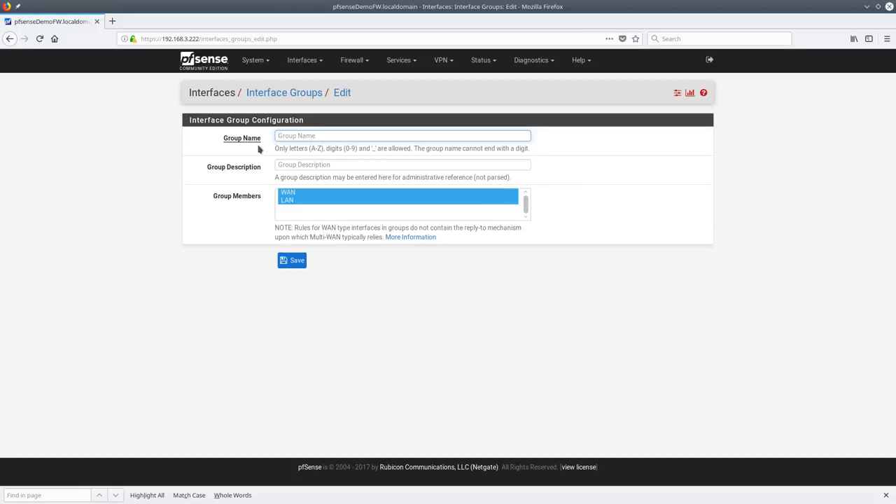
pyautogui.click(313, 95)
pyautogui.click(219, 127)
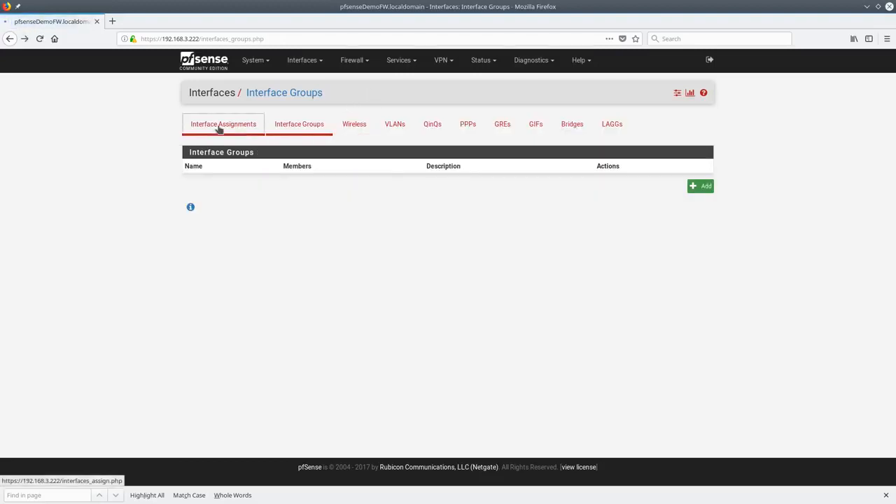
# Add em2 as the new OPT1 interface and save the assignment
pyautogui.click(636, 211)
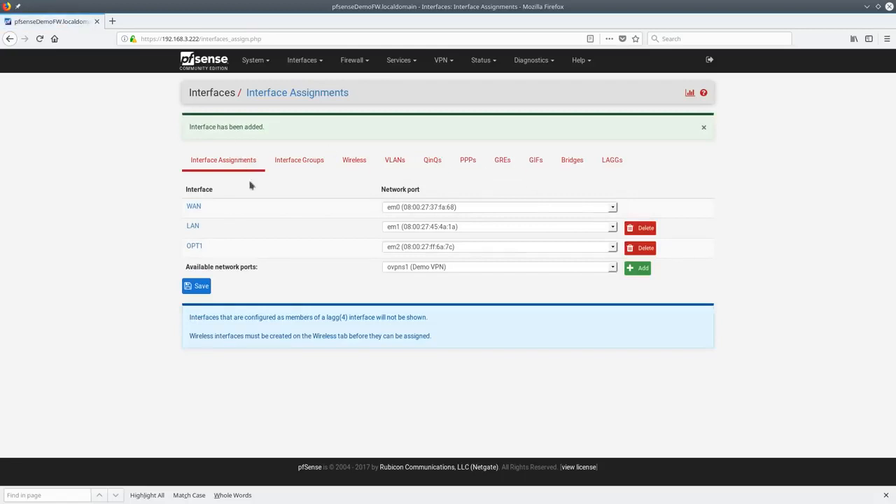
pyautogui.click(201, 285)
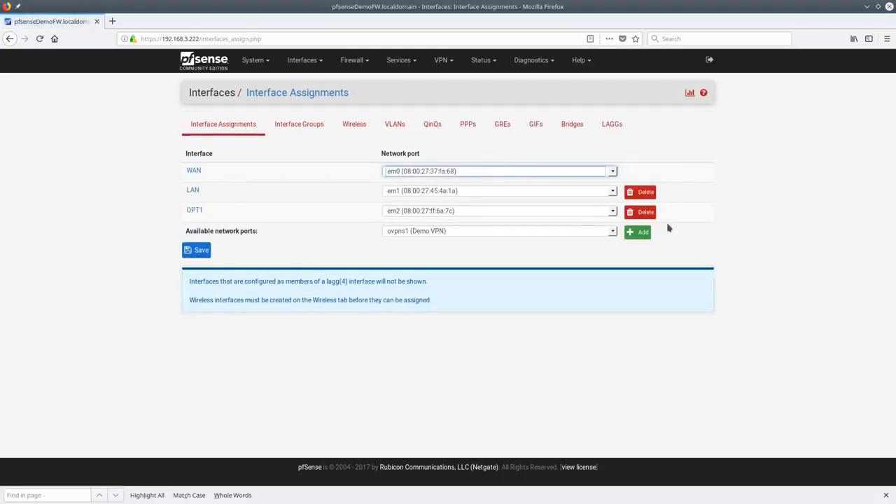
pyautogui.click(299, 61)
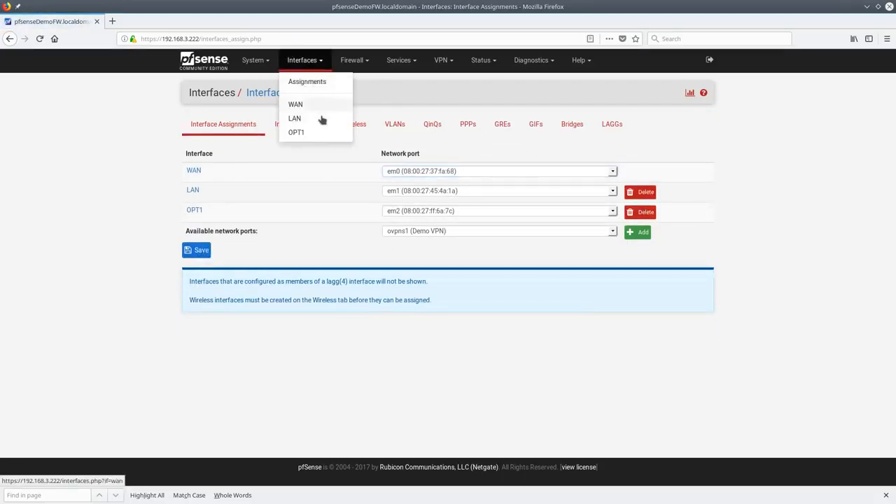
pyautogui.click(296, 132)
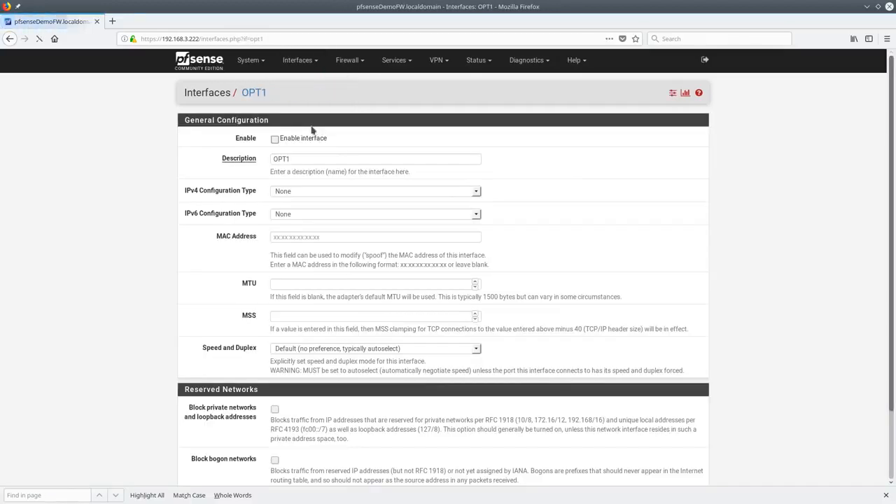
# Enable OPT1 with Static IPv4 address 192.168.22.1
pyautogui.click(275, 139)
pyautogui.scroll(-3, 354, 286)
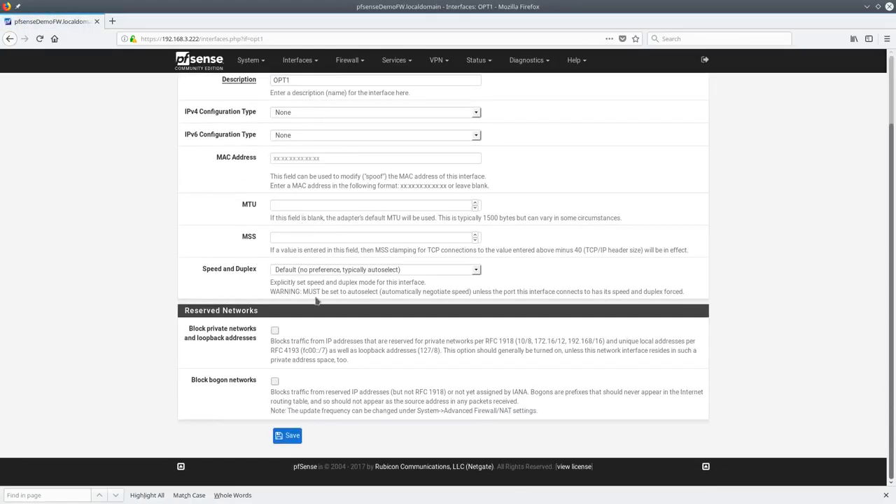
pyautogui.scroll(3, 304, 315)
pyautogui.click(308, 192)
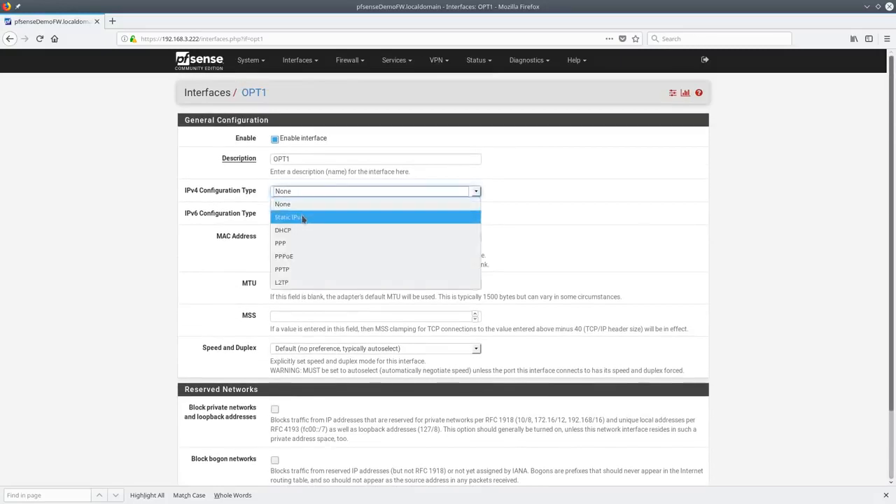
pyautogui.click(303, 217)
pyautogui.click(282, 407)
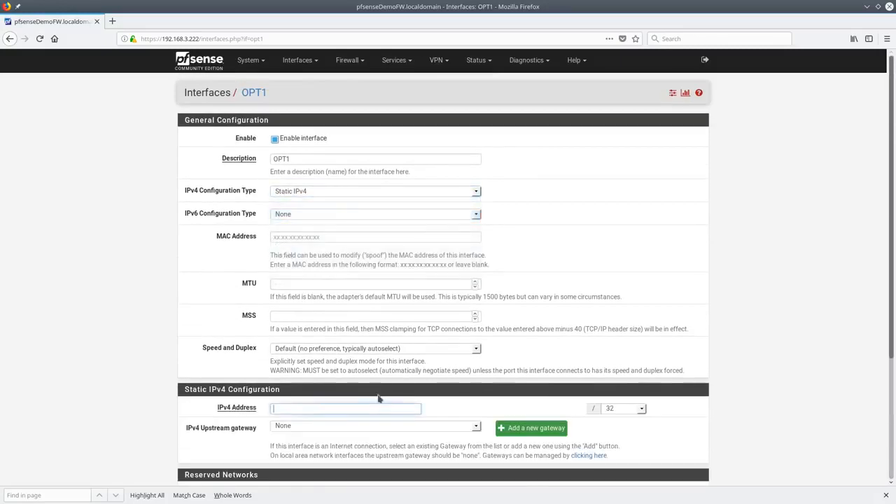
pyautogui.write('1')
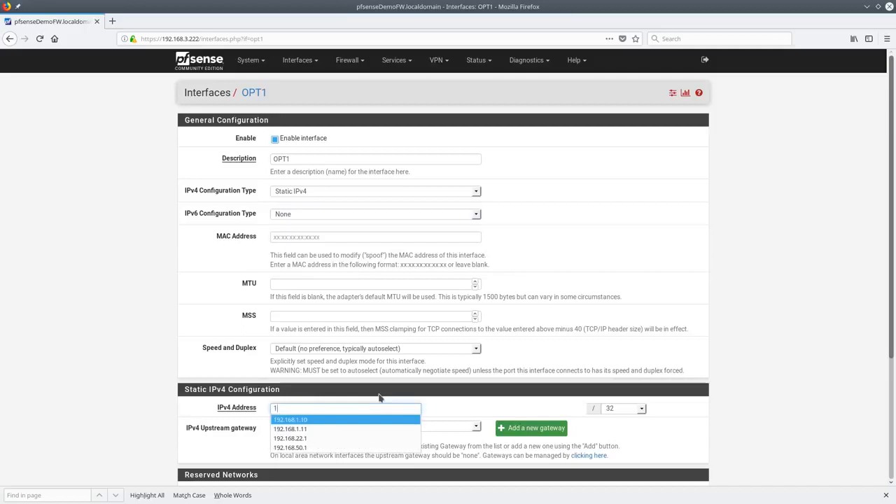
pyautogui.press('Down')
pyautogui.press('Down')
pyautogui.press('Return')
# Save the OPT1 settings and apply the changes
pyautogui.scroll(-1, 405, 456)
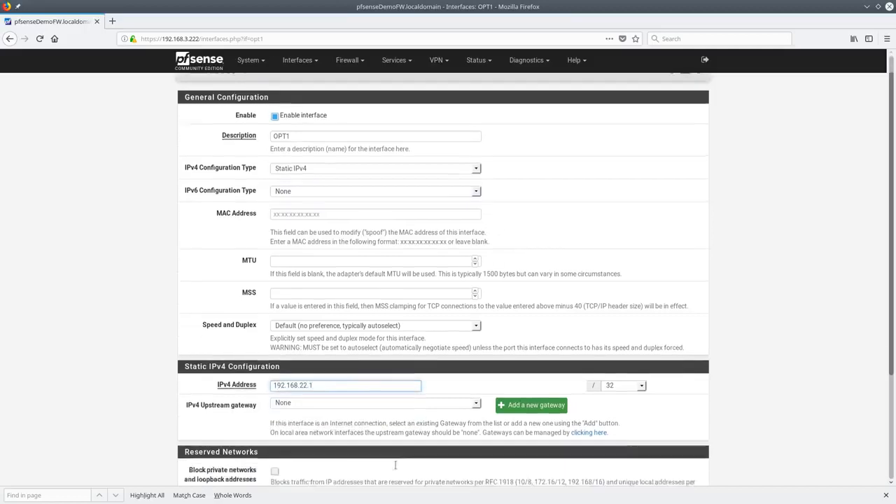
pyautogui.scroll(-4, 405, 456)
pyautogui.click(305, 439)
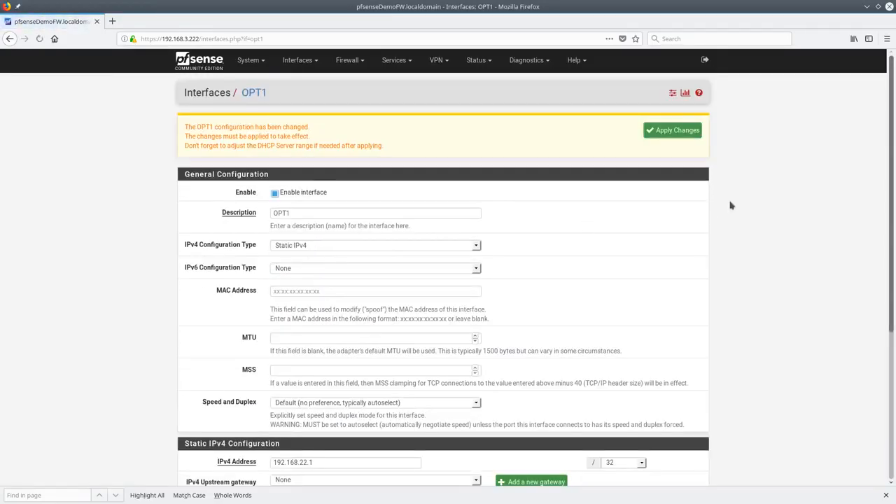
pyautogui.click(679, 134)
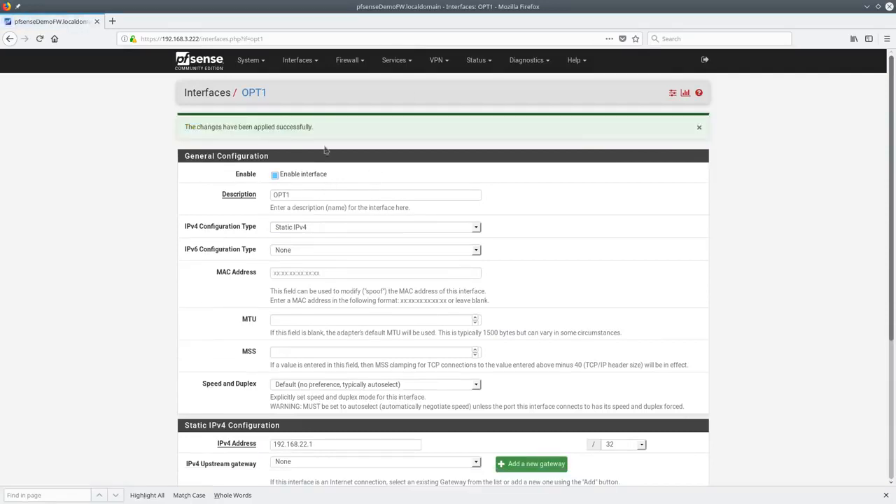
pyautogui.click(300, 62)
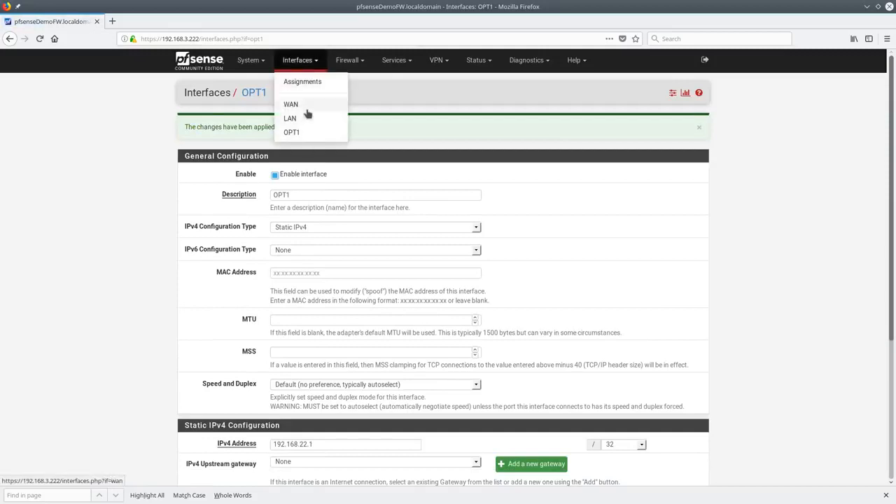
# Edit the WAN interface description field
pyautogui.click(296, 105)
pyautogui.click(330, 160)
pyautogui.write('bla')
pyautogui.press('BackSpace')
pyautogui.press('BackSpace')
pyautogui.press('BackSpace')
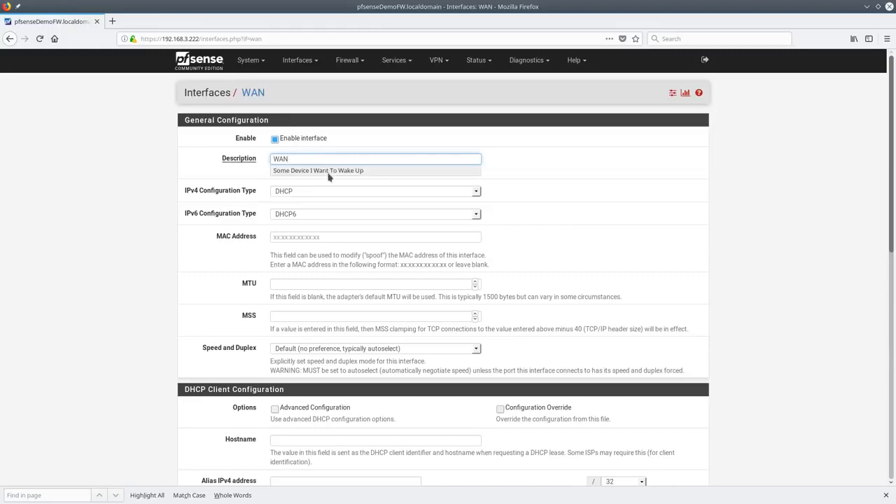
pyautogui.click(583, 196)
pyautogui.scroll(-5, 475, 266)
pyautogui.scroll(5, 473, 307)
pyautogui.scroll(2, 472, 273)
# Save a new interface group LANZ with members LAN and OPT1 and description LANZ
pyautogui.click(299, 60)
pyautogui.click(302, 84)
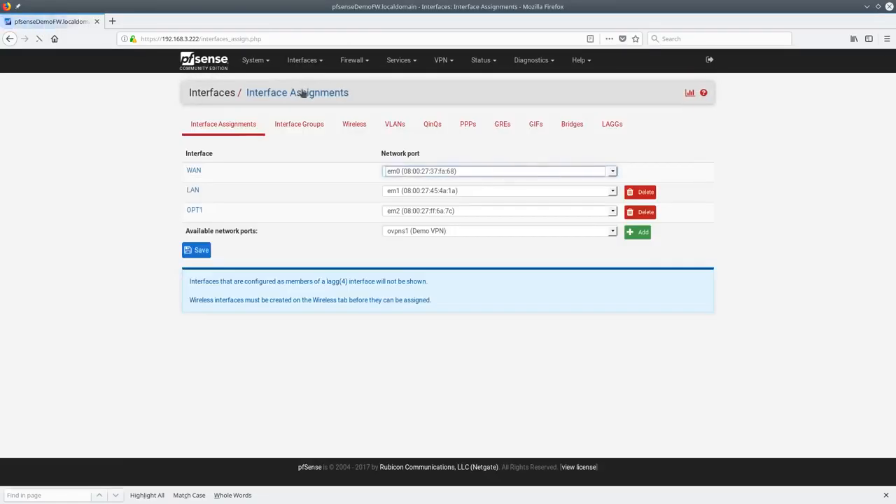
pyautogui.click(297, 129)
pyautogui.click(700, 186)
pyautogui.moveTo(308, 201); pyautogui.dragTo(306, 210)
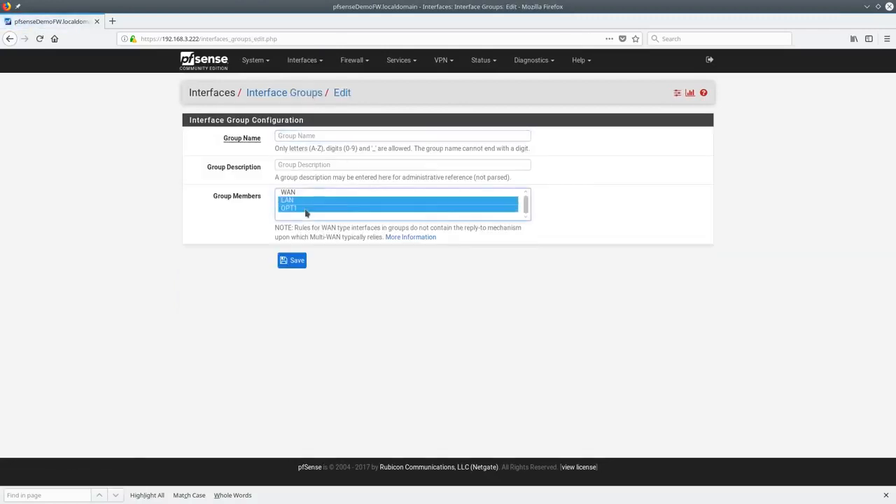
pyautogui.write('LANZ')
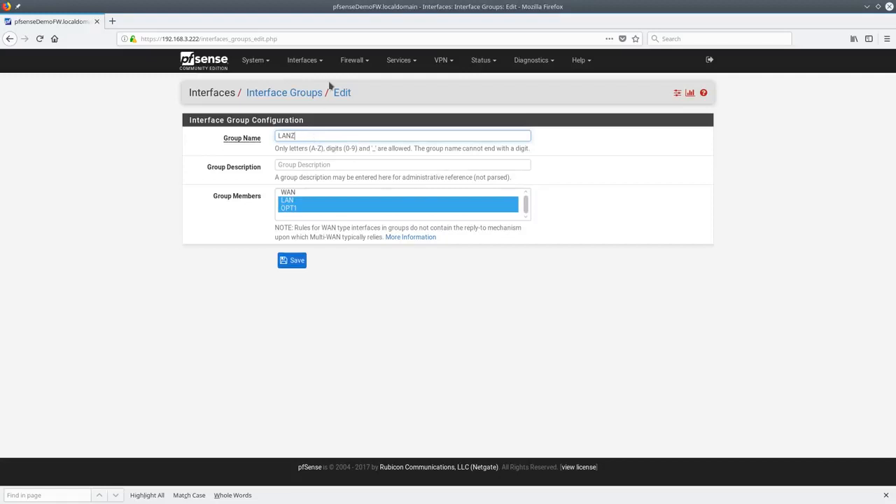
pyautogui.hotkey('ctrl', 'a')
pyautogui.hotkey('ctrl', 'c')
pyautogui.click(327, 165)
pyautogui.hotkey('ctrl', 'v')
pyautogui.click(296, 259)
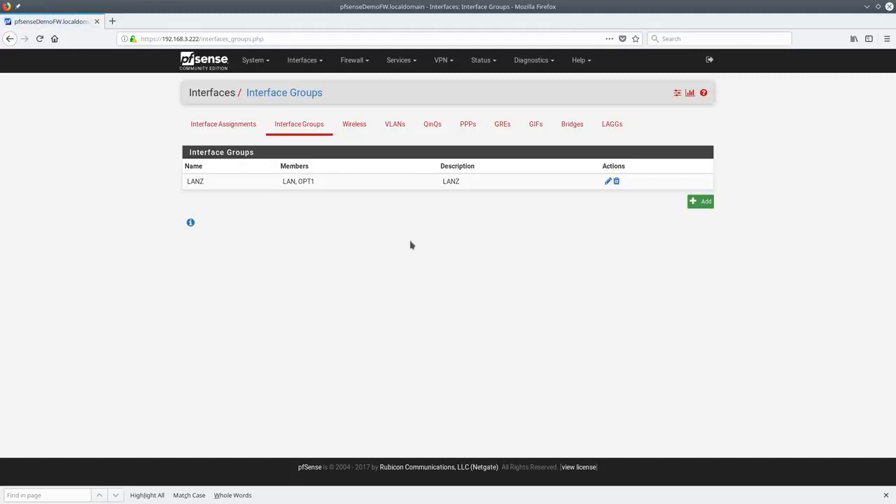
pyautogui.click(362, 61)
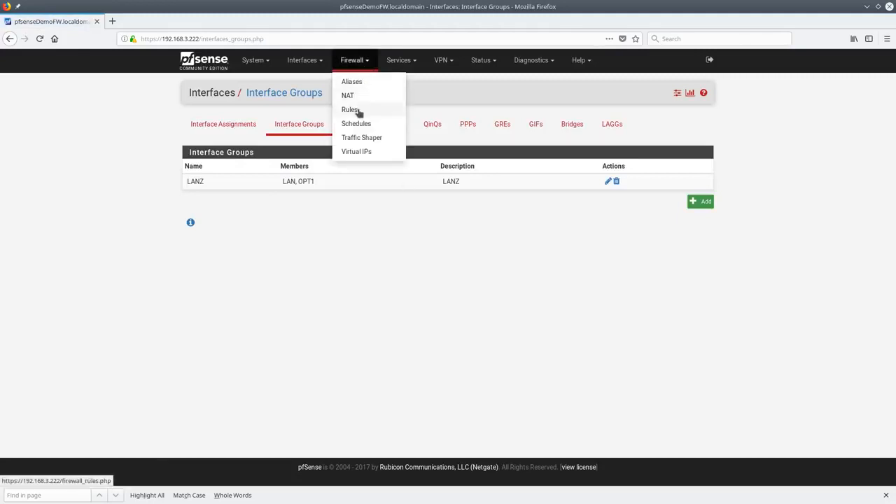
# Check the LANZ group's firewall rules tab, which has no rules
pyautogui.click(358, 110)
pyautogui.click(241, 126)
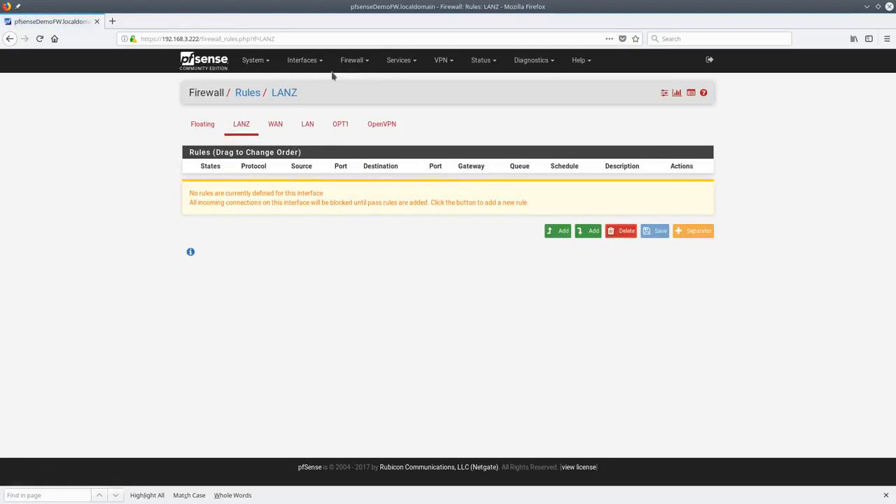
pyautogui.click(312, 60)
pyautogui.click(318, 82)
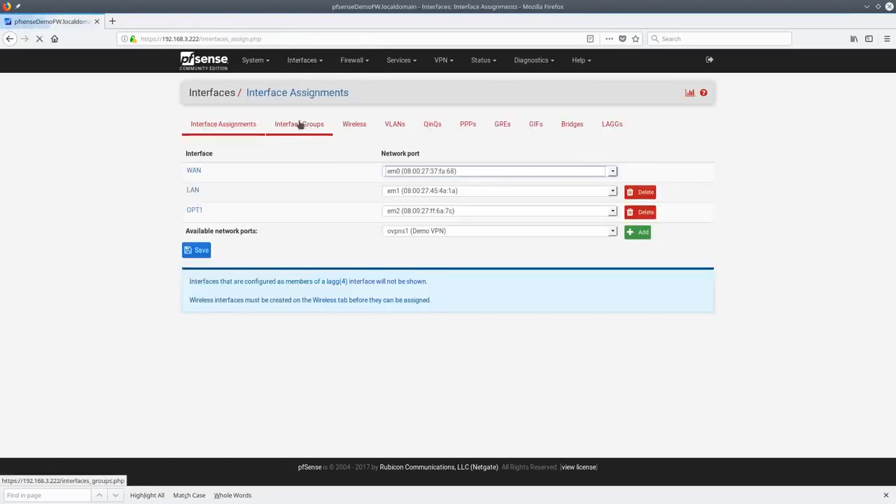
# Delete the LANZ interface group and go to the Wireless interfaces page
pyautogui.click(301, 124)
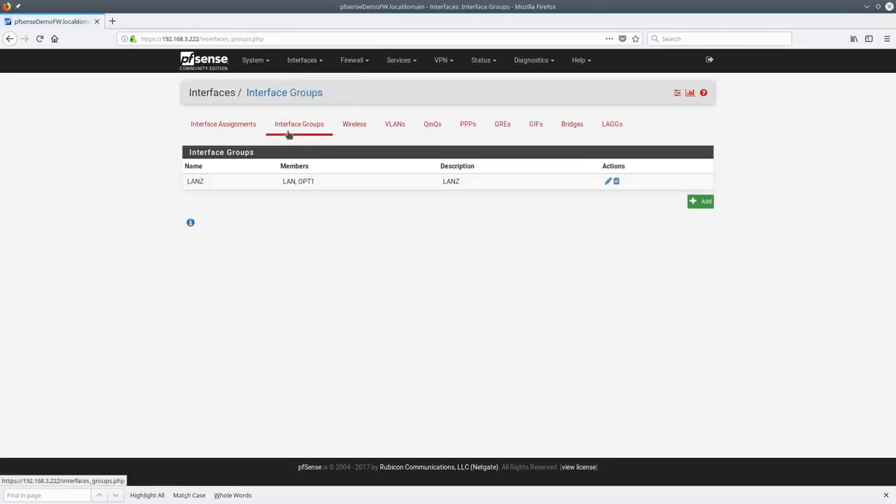
pyautogui.click(616, 182)
pyautogui.click(481, 231)
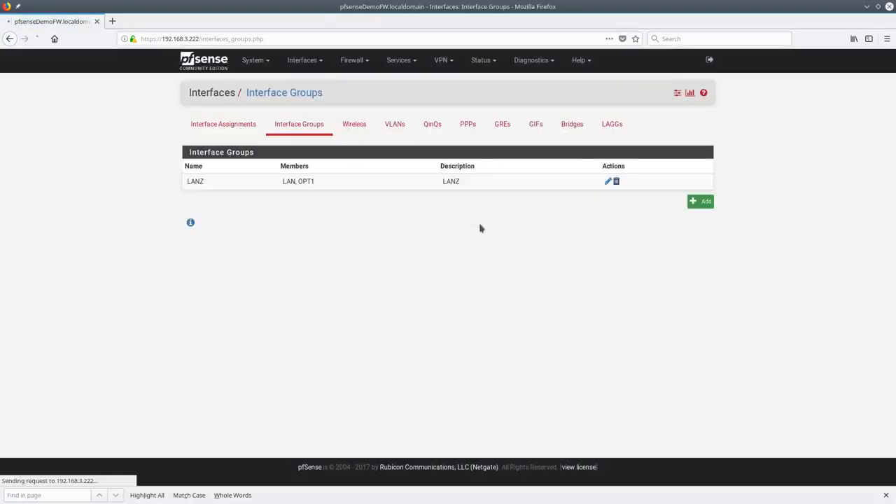
pyautogui.click(359, 128)
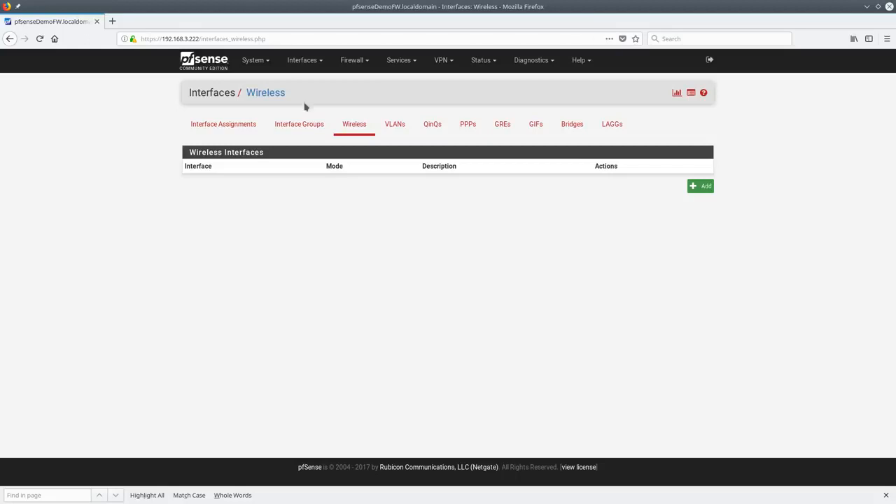
# Save VLAN tag 22 on parent em1 (lan) with description 'VLan Test 22'
pyautogui.click(394, 133)
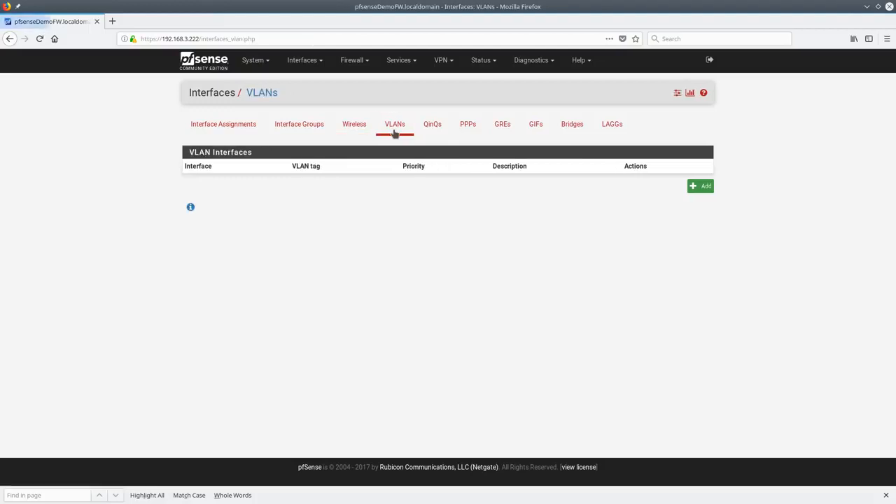
pyautogui.click(702, 190)
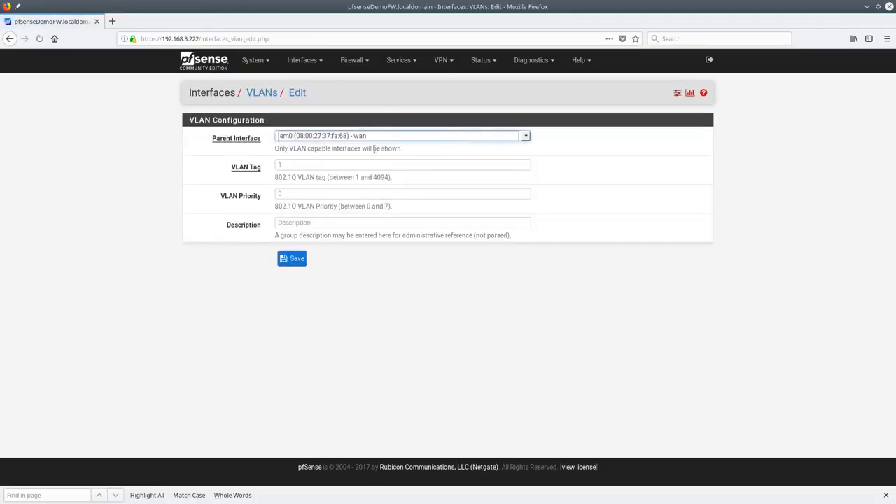
pyautogui.click(527, 138)
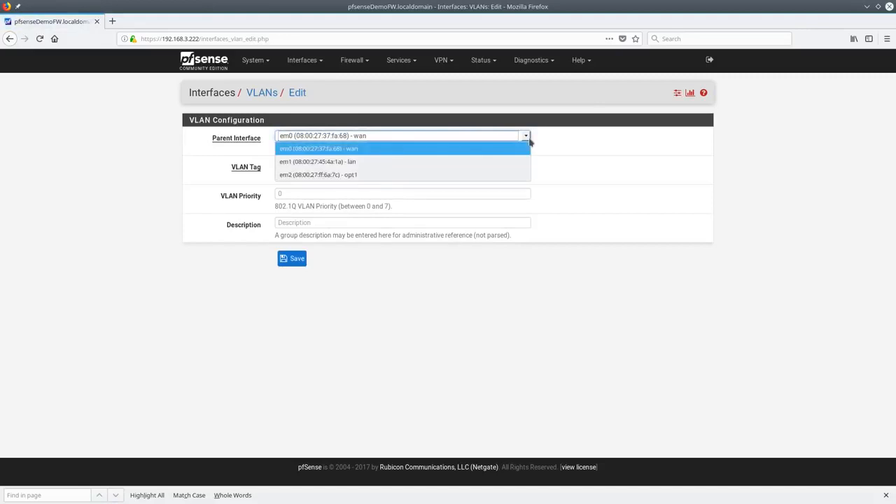
pyautogui.click(376, 162)
pyautogui.click(303, 166)
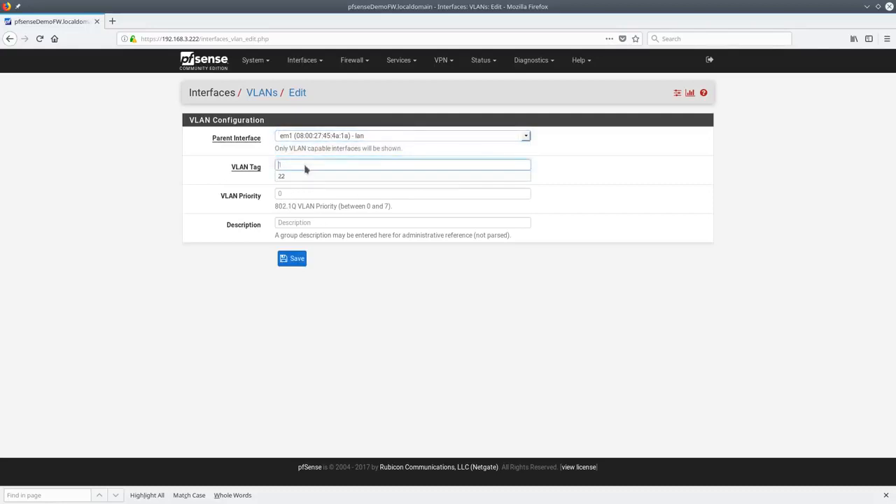
pyautogui.click(304, 175)
pyautogui.click(312, 221)
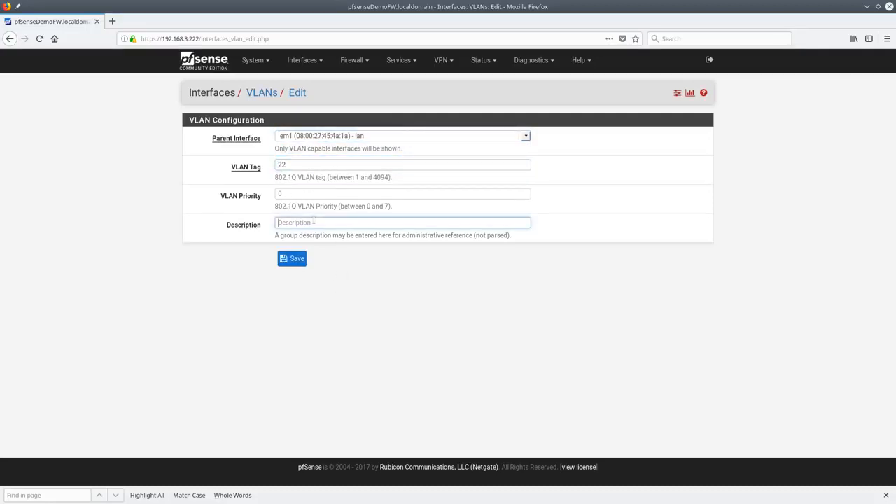
pyautogui.write('VL')
pyautogui.press('Down')
pyautogui.press('Down')
pyautogui.press('Return')
pyautogui.click(280, 263)
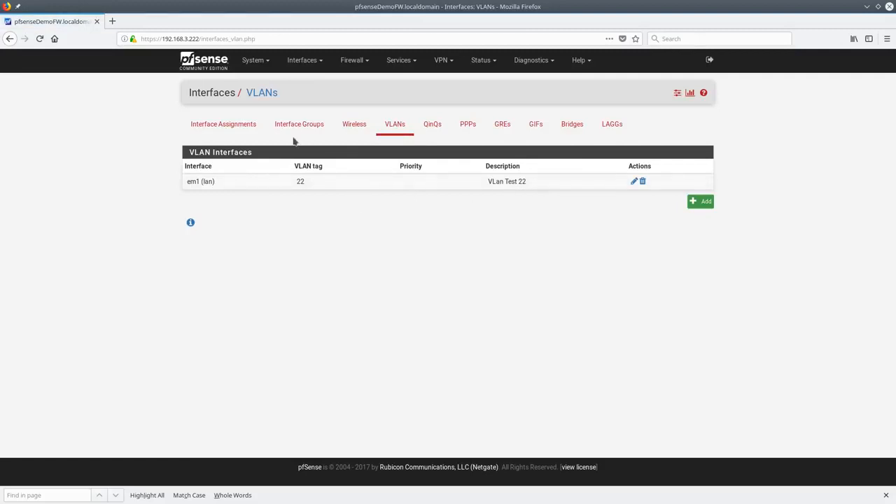
pyautogui.click(252, 126)
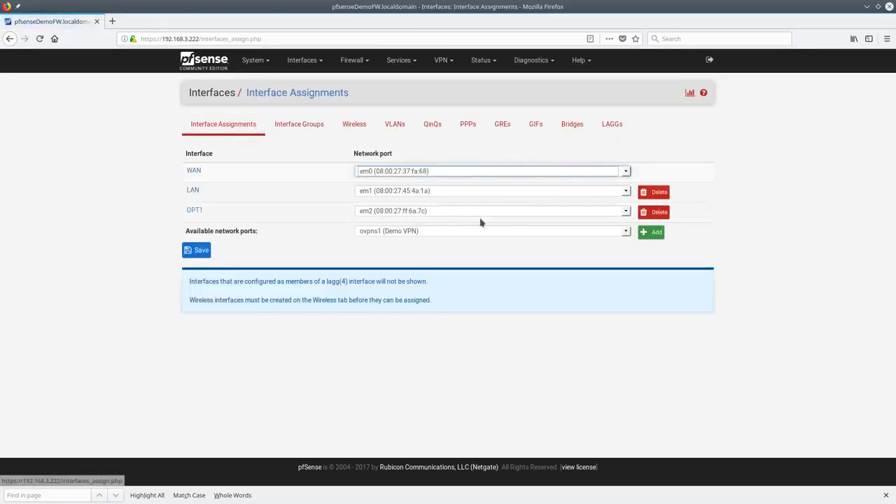
# Assign VLAN 22 on em1 as a new interface and save the assignments
pyautogui.click(623, 231)
pyautogui.click(394, 256)
pyautogui.click(645, 235)
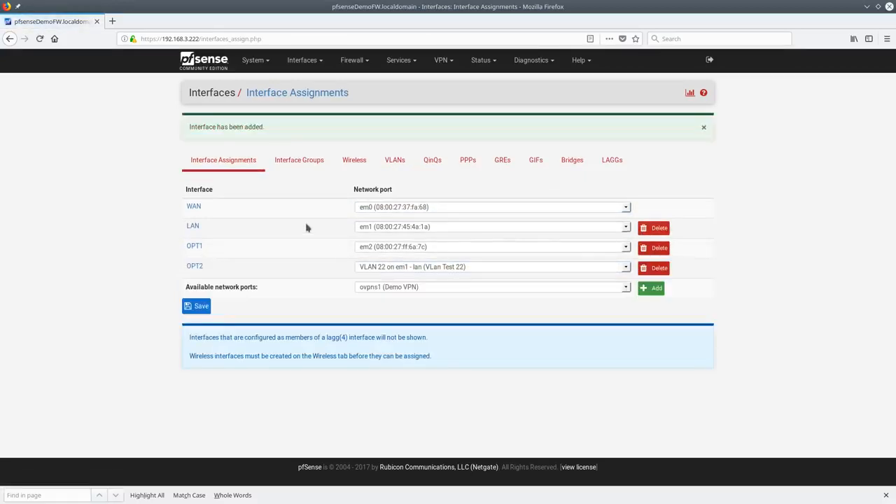
pyautogui.click(198, 306)
# Describe OPT2 as OPT_VLAN and set its IPv4 type to Static IPv4
pyautogui.click(320, 63)
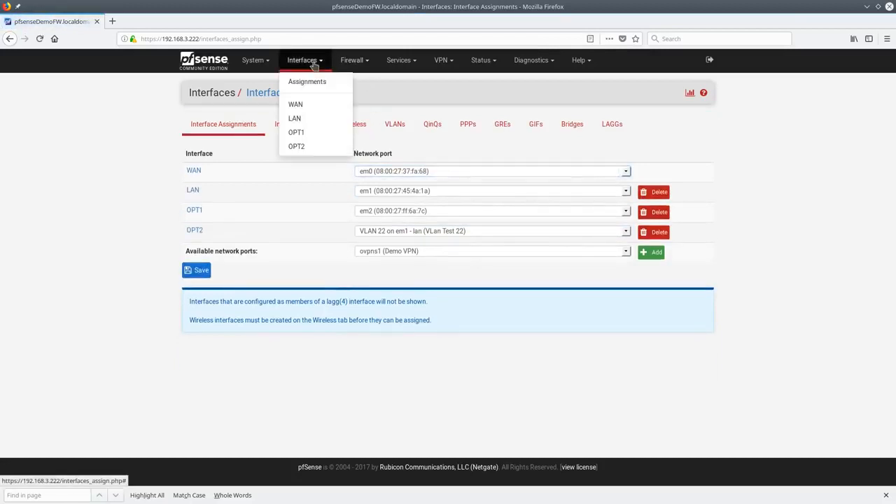
pyautogui.click(297, 146)
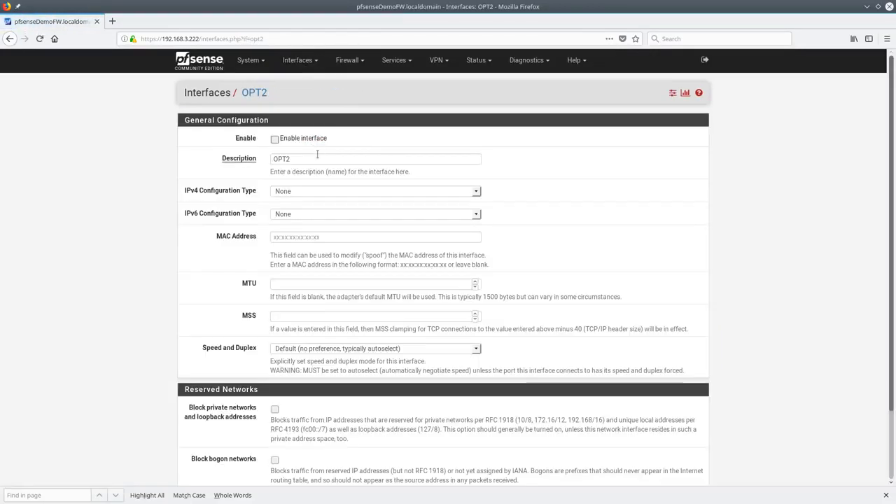
pyautogui.click(308, 158)
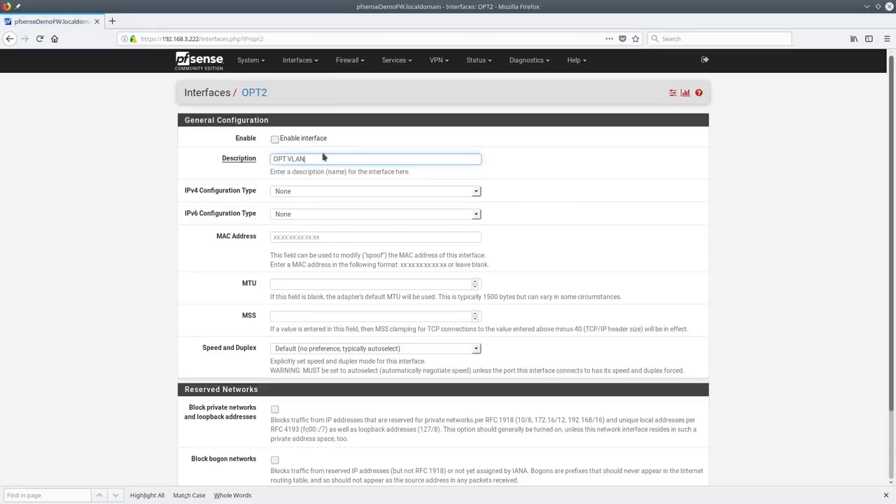
pyautogui.write('_')
pyautogui.click(329, 192)
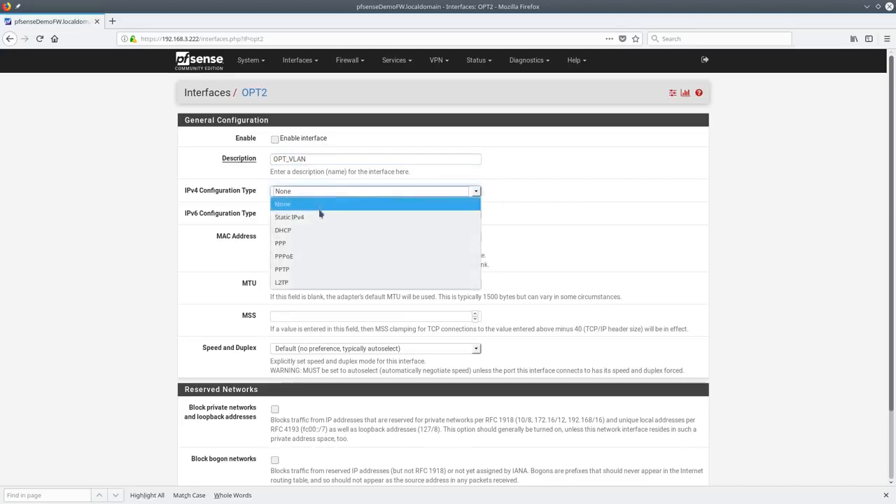
pyautogui.click(318, 215)
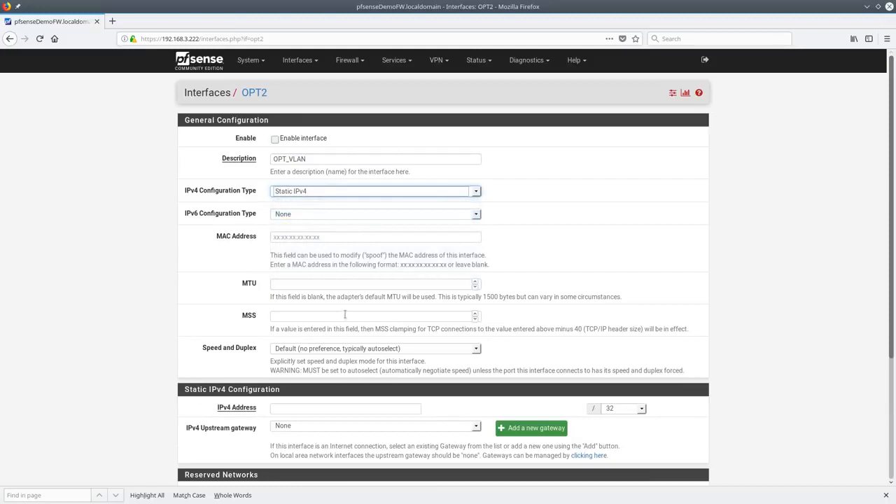
# Enter IPv4 address 192.168.111.1 with a /24 prefix
pyautogui.scroll(-2, 342, 319)
pyautogui.click(336, 326)
pyautogui.write('192.')
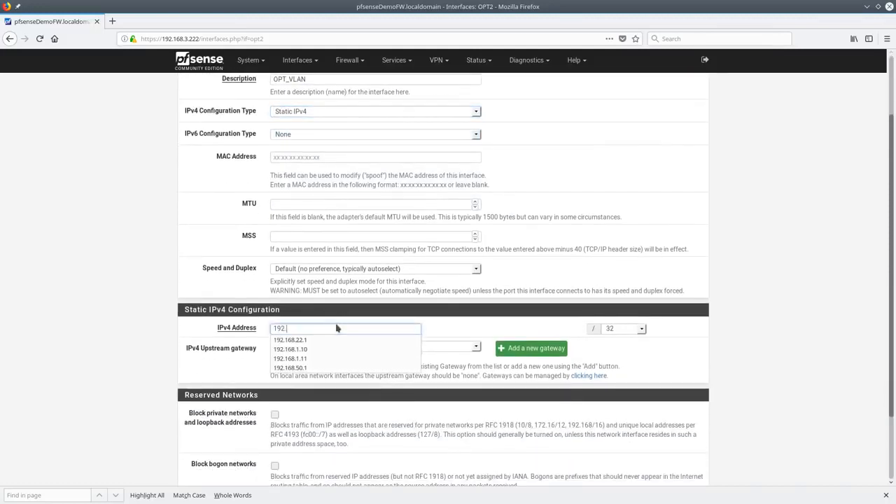
pyautogui.press('Down')
pyautogui.press('Return')
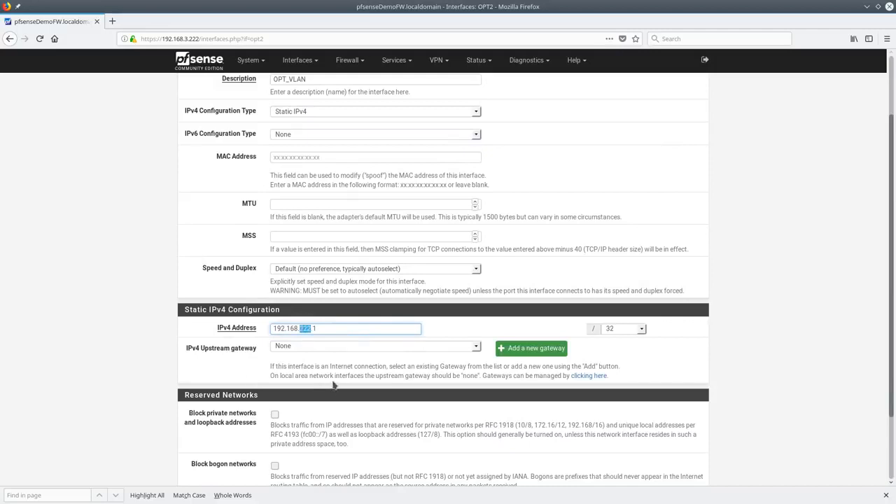
pyautogui.write('111')
pyautogui.scroll(-3, 335, 403)
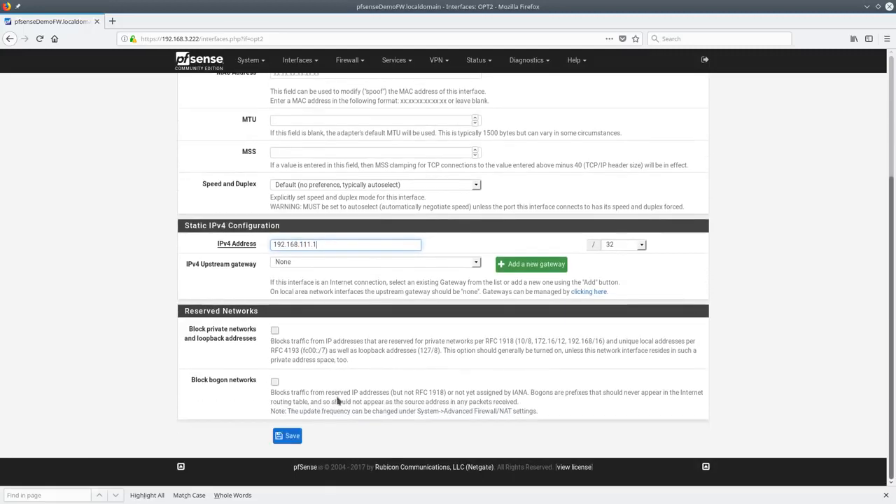
pyautogui.click(641, 244)
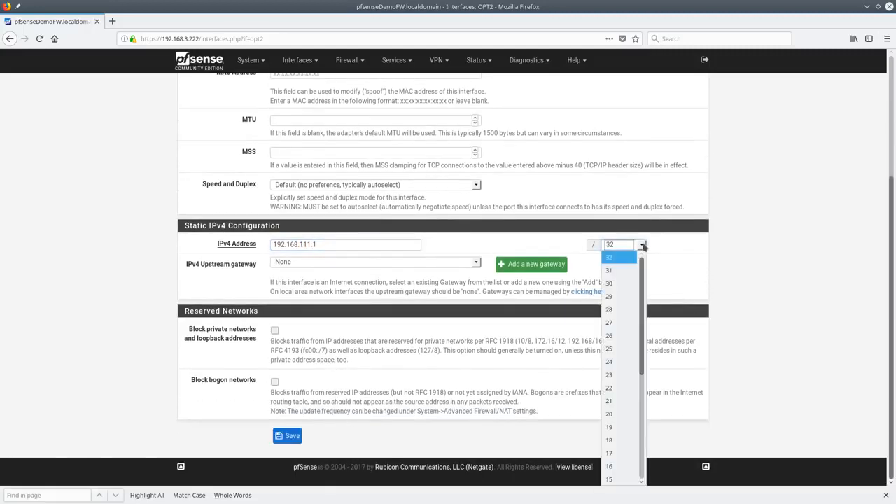
pyautogui.click(623, 361)
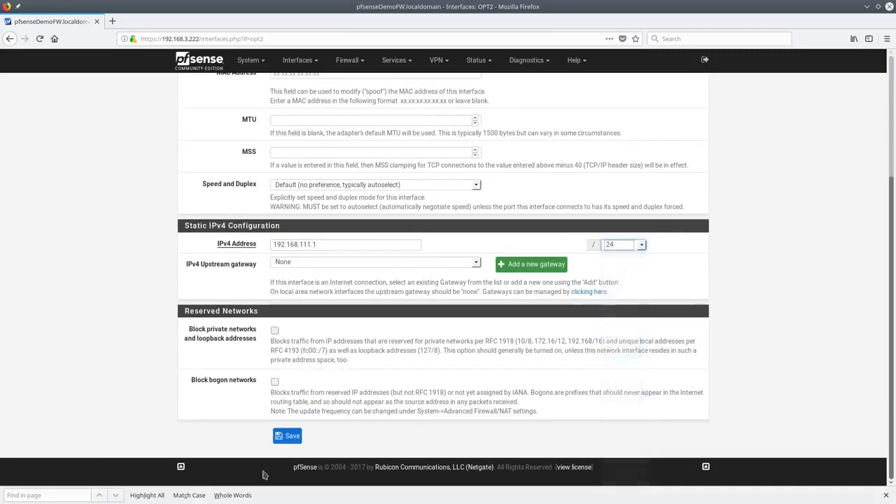
# Save and apply, then enable OPT_VLAN, save and apply again
pyautogui.click(291, 435)
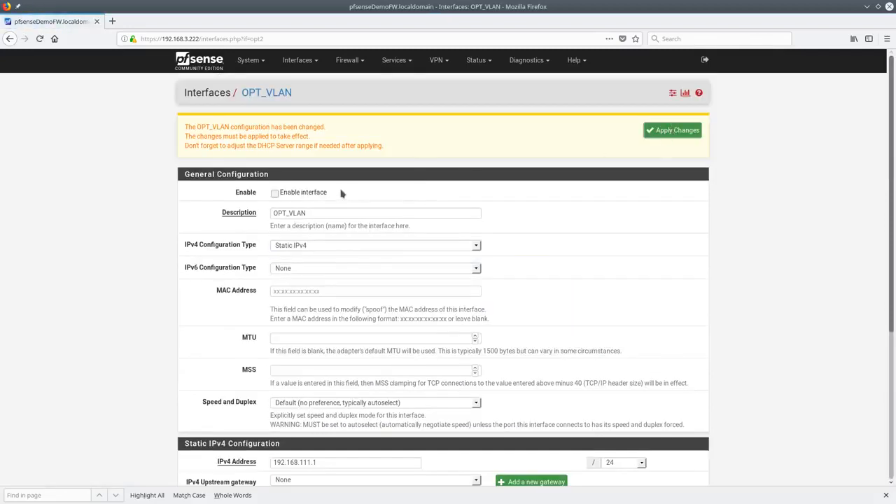
pyautogui.click(317, 195)
pyautogui.click(665, 131)
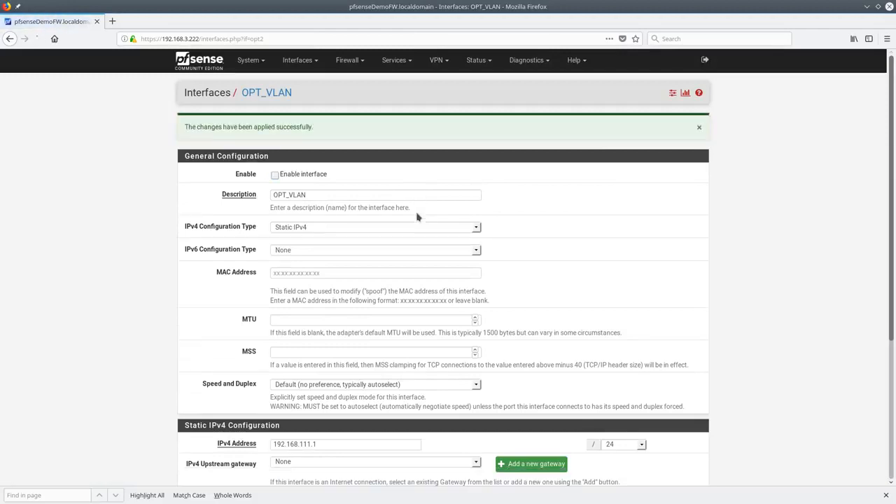
pyautogui.scroll(-3, 420, 386)
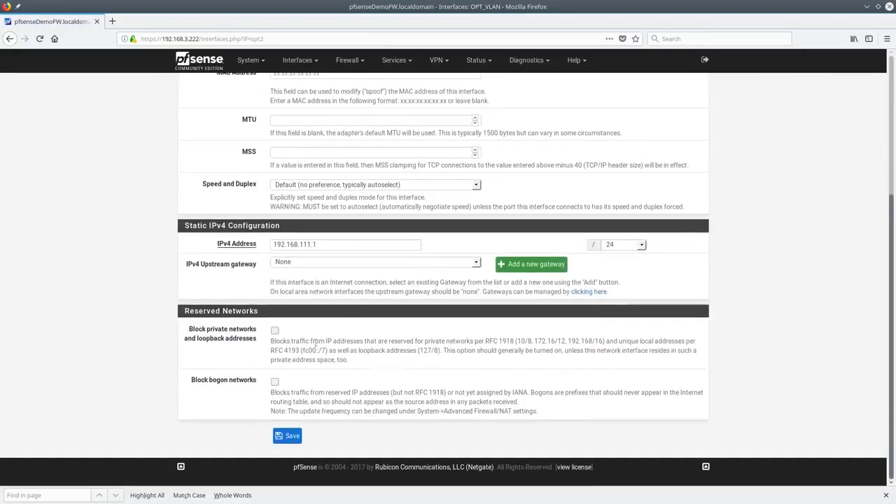
pyautogui.click(288, 435)
pyautogui.click(682, 131)
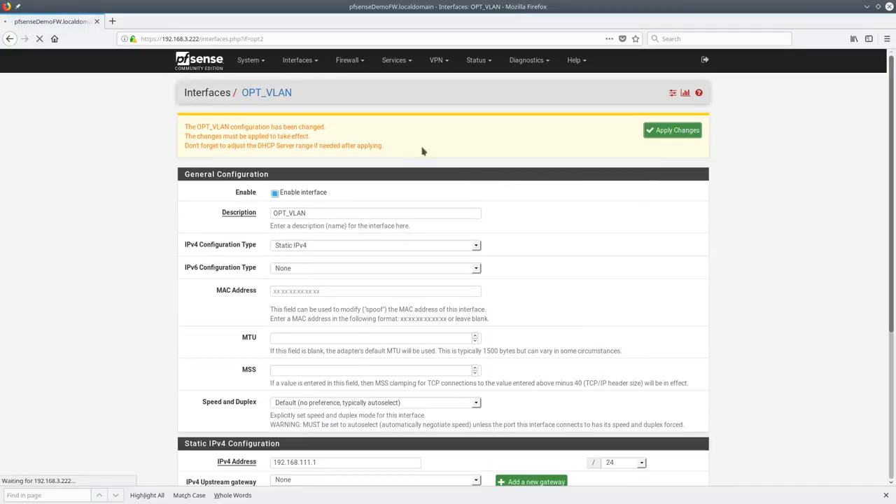
pyautogui.click(306, 61)
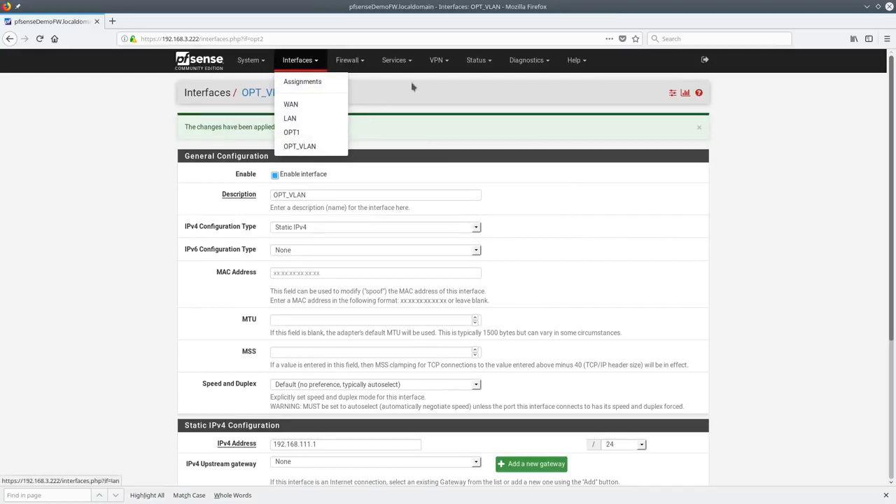
# Glance at the firewall rules, then open the OPT_VLAN interface settings
pyautogui.click(354, 78)
pyautogui.click(348, 61)
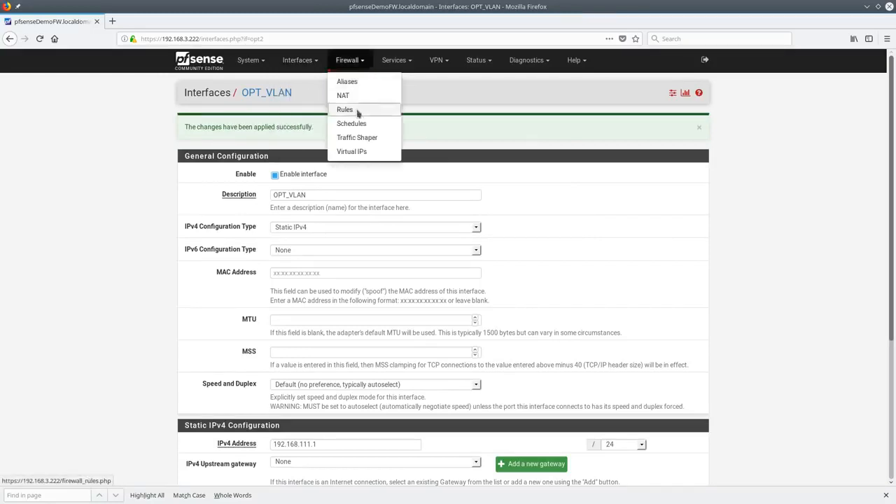
pyautogui.click(357, 111)
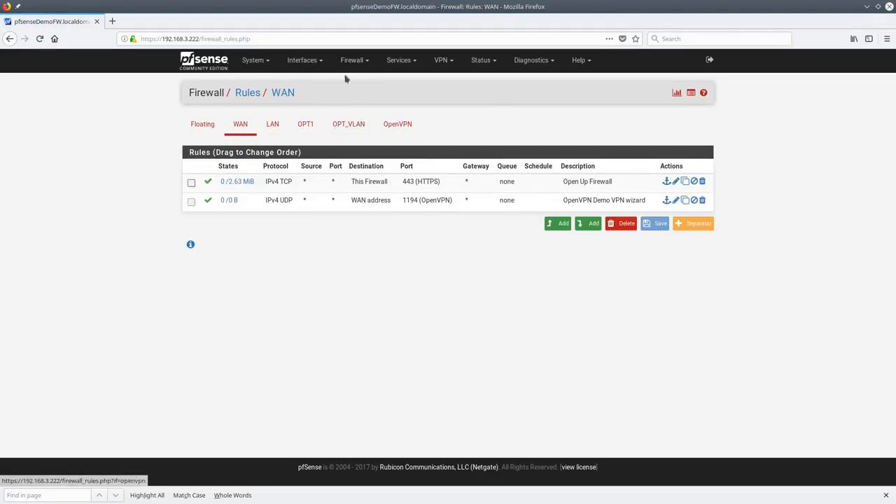
pyautogui.click(204, 60)
pyautogui.moveTo(299, 61)
pyautogui.click(312, 146)
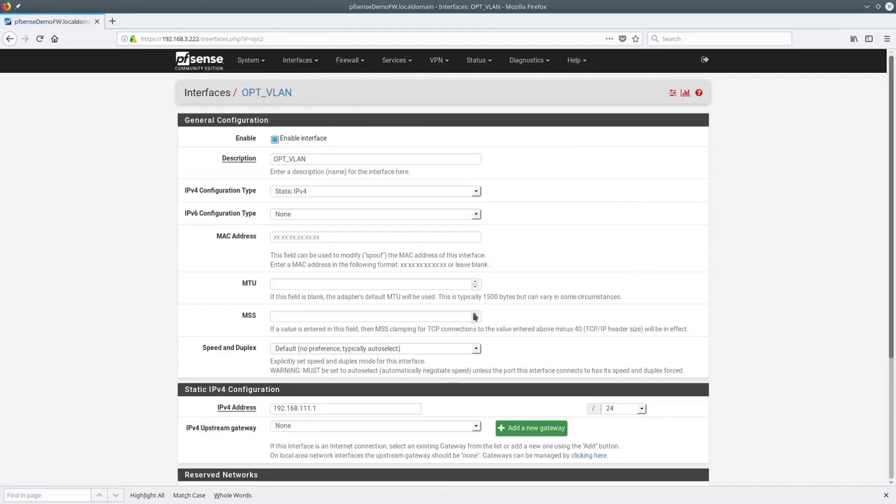
# Open the WAN settings and scroll through its DHCP and DHCP6 configuration
pyautogui.moveTo(300, 60)
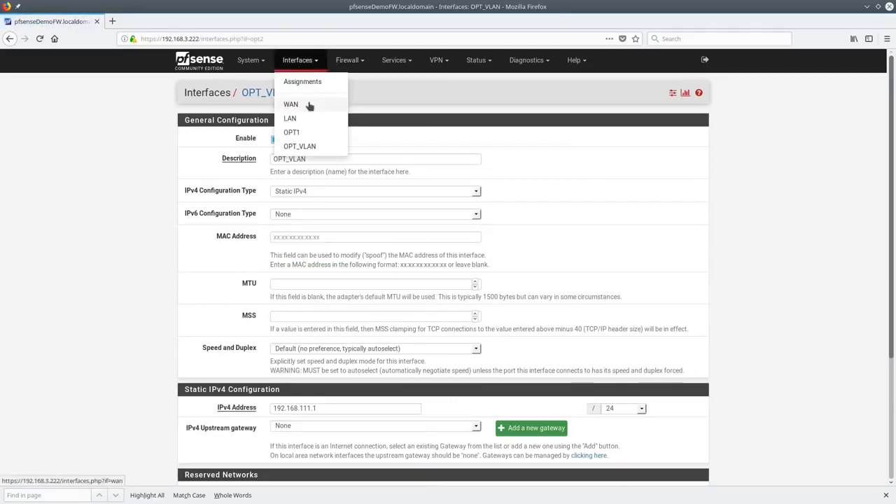
pyautogui.click(310, 104)
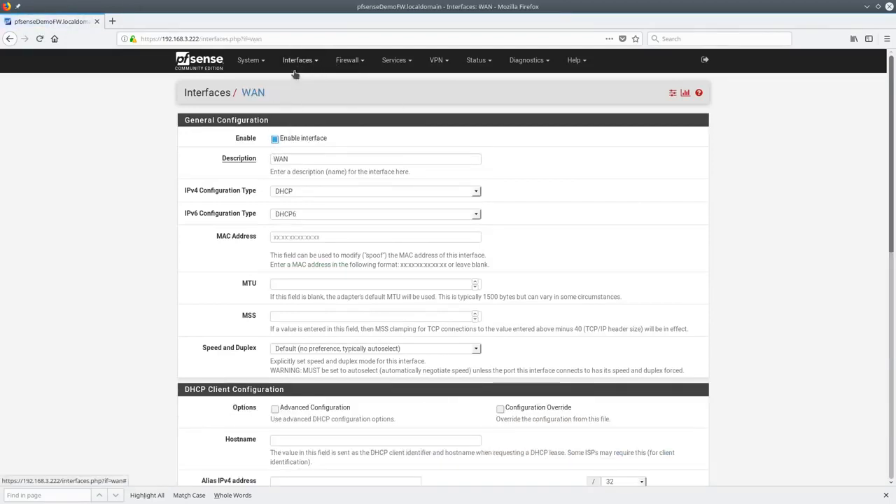
pyautogui.scroll(-5, 490, 294)
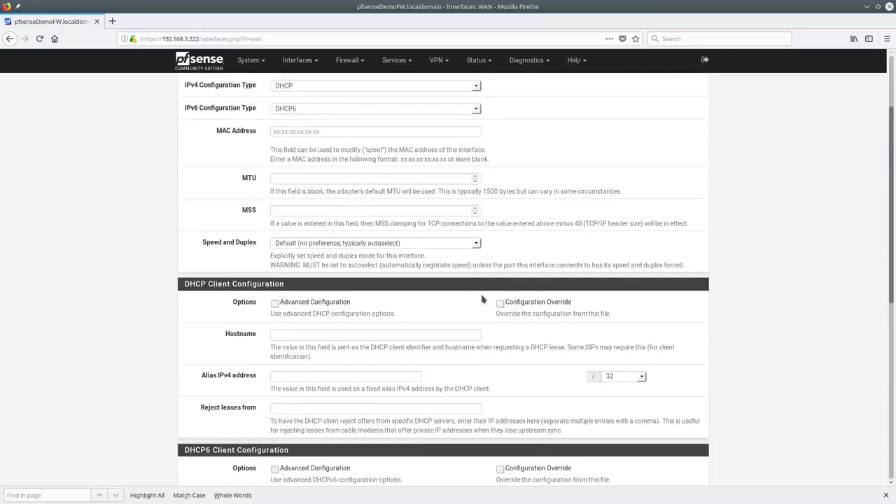
pyautogui.scroll(-5, 482, 298)
pyautogui.scroll(10, 481, 297)
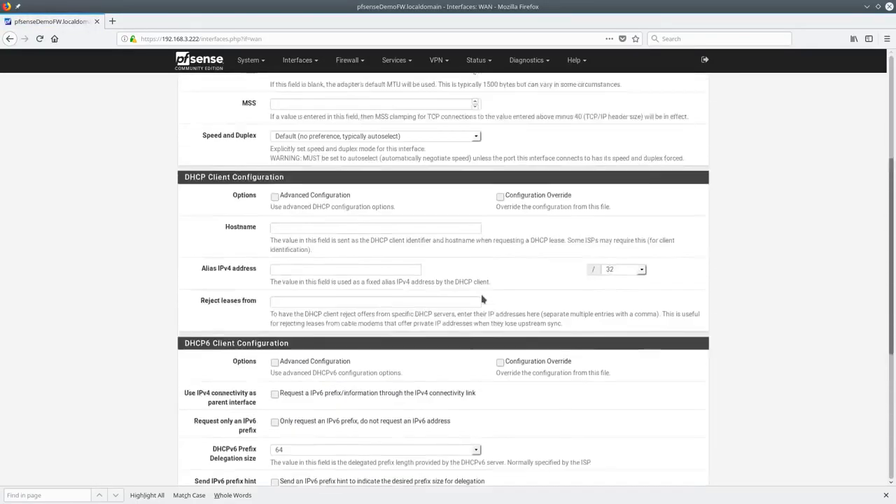
pyautogui.click(315, 60)
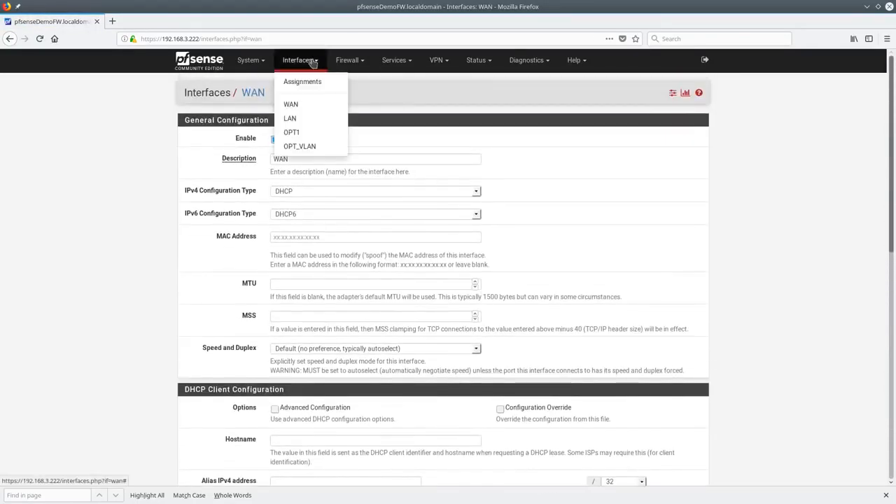
# Review the LAN interface settings, then view the Interface Assignments overview
pyautogui.click(308, 121)
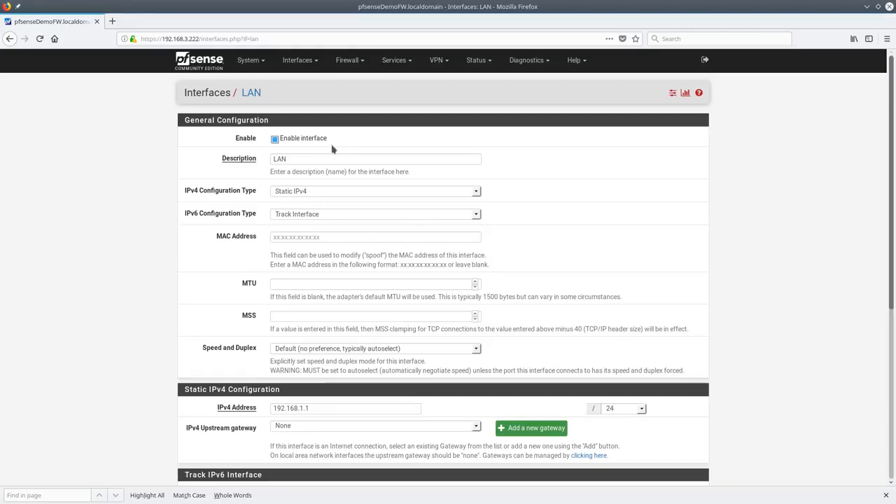
pyautogui.click(312, 62)
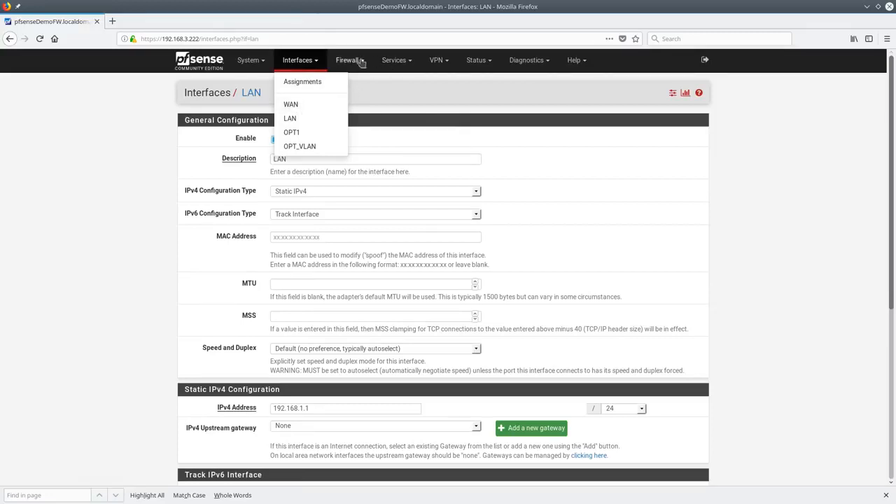
pyautogui.click(305, 87)
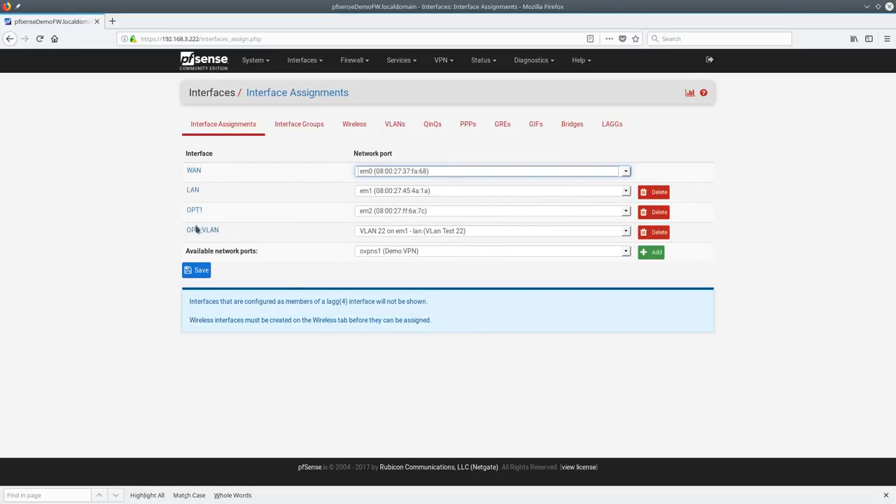
# Start an interface group with LAN, OPT1 and OPT_VLAN, then leave without saving
pyautogui.click(301, 128)
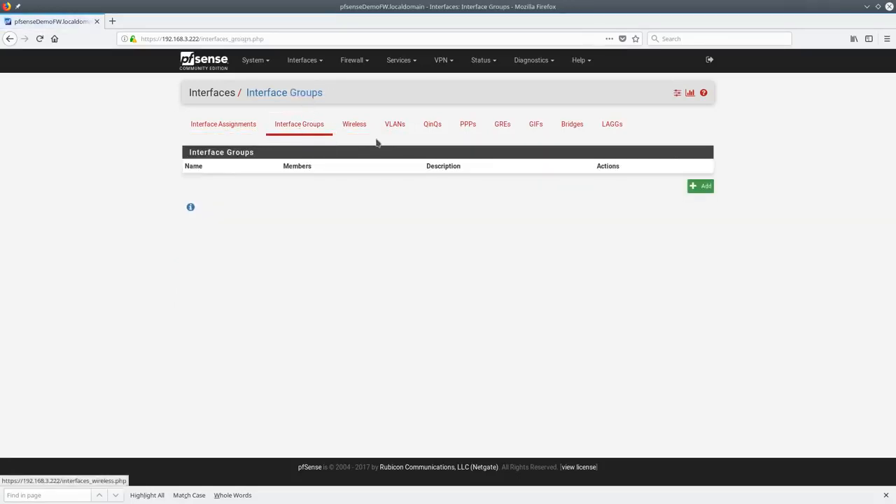
pyautogui.click(704, 186)
pyautogui.moveTo(280, 201); pyautogui.dragTo(308, 223)
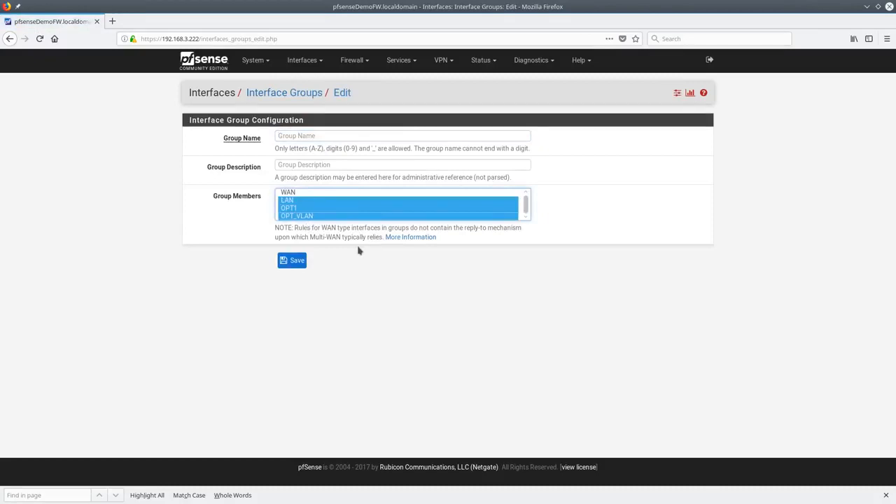
pyautogui.click(271, 91)
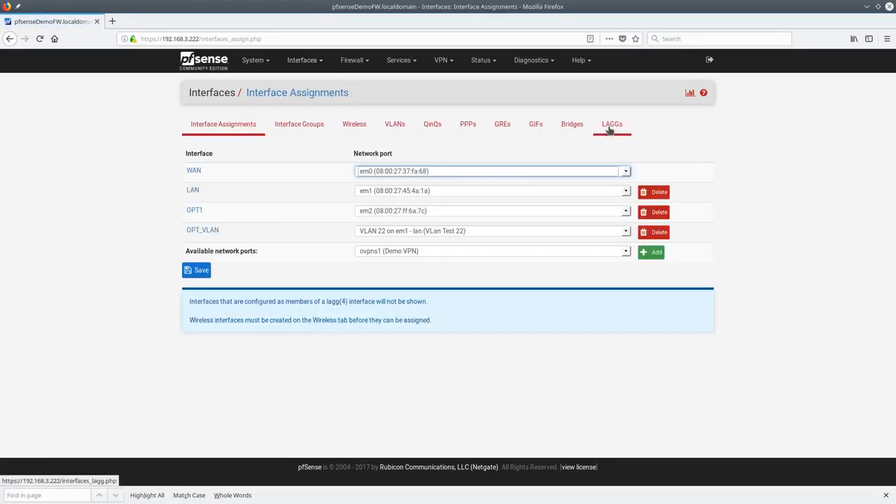
# Start a new LAGG with protocol LACP and leave it unsaved
pyautogui.click(610, 126)
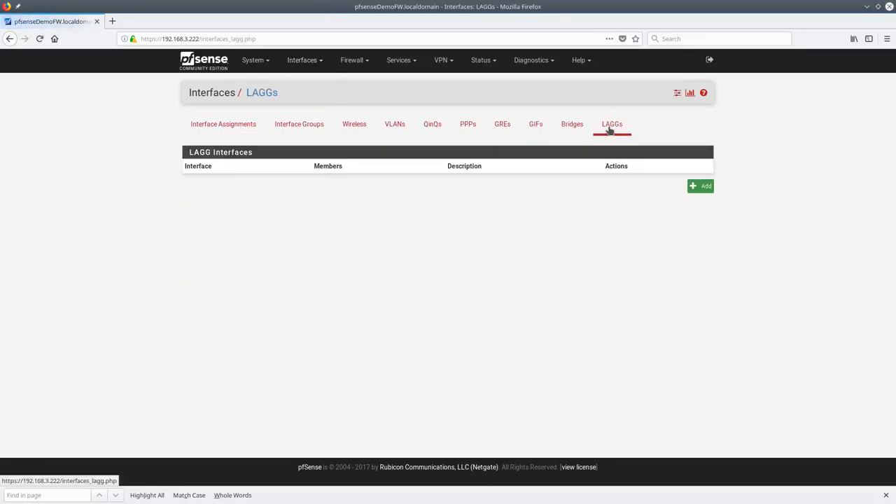
pyautogui.click(697, 185)
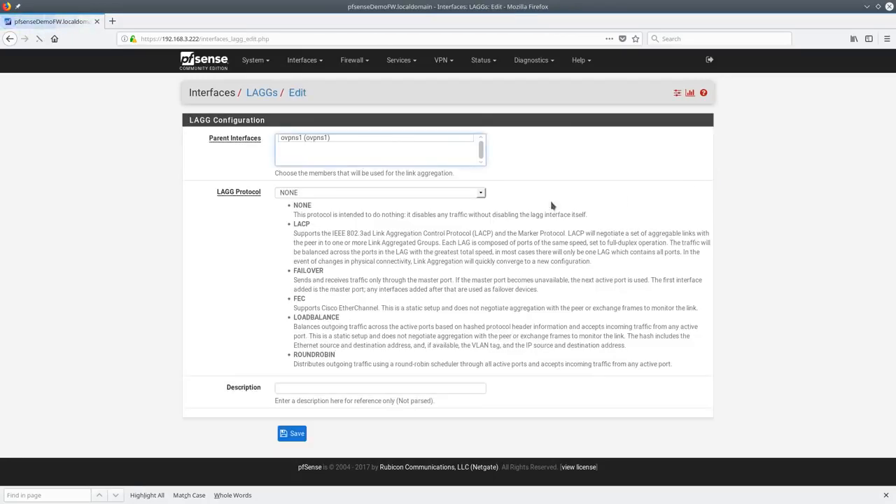
pyautogui.click(337, 195)
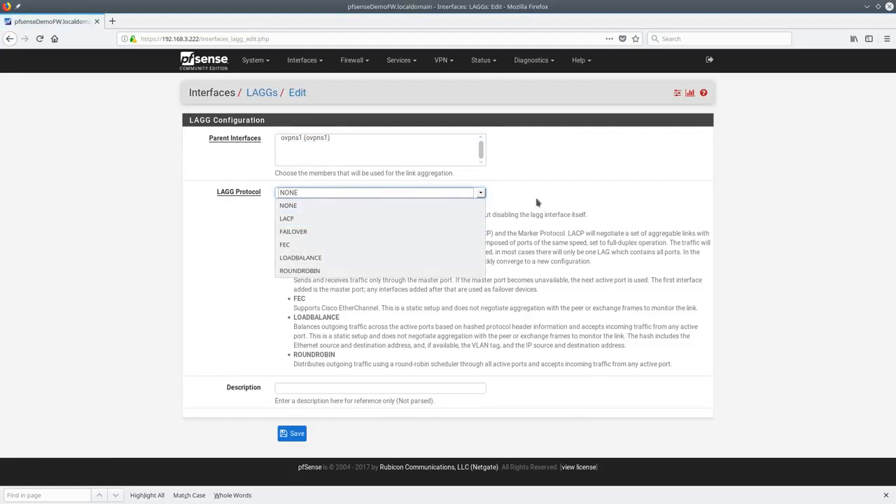
pyautogui.click(346, 219)
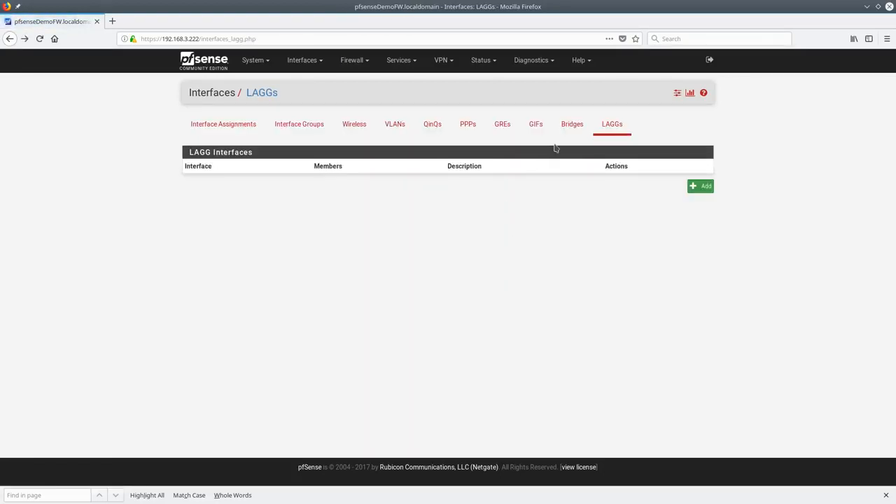
pyautogui.click(567, 130)
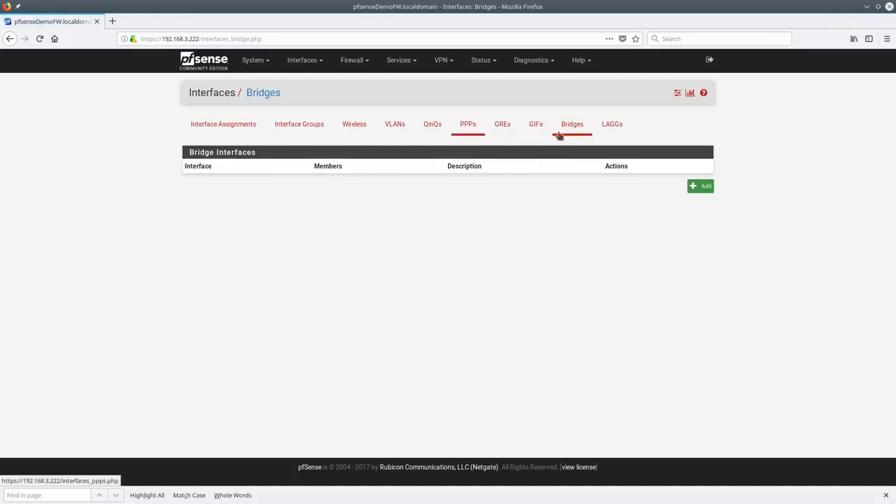
# Browse the GIF, GRE and PPP interface lists
pyautogui.click(536, 132)
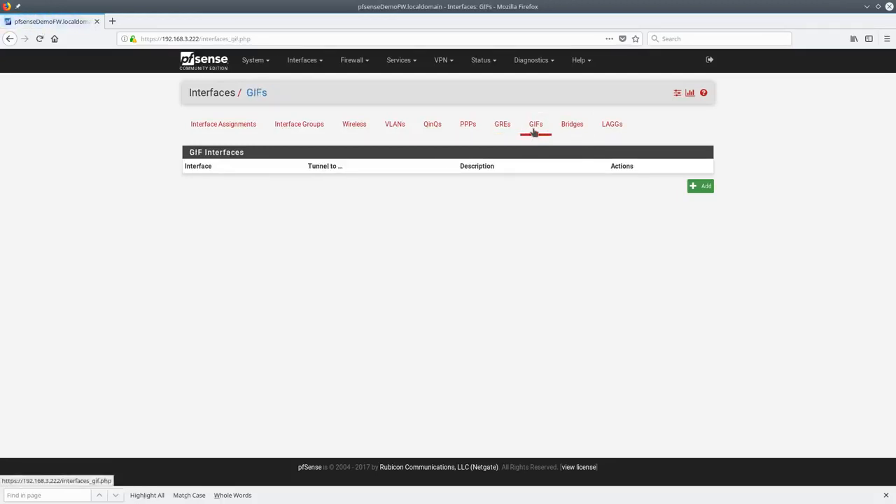
pyautogui.click(508, 138)
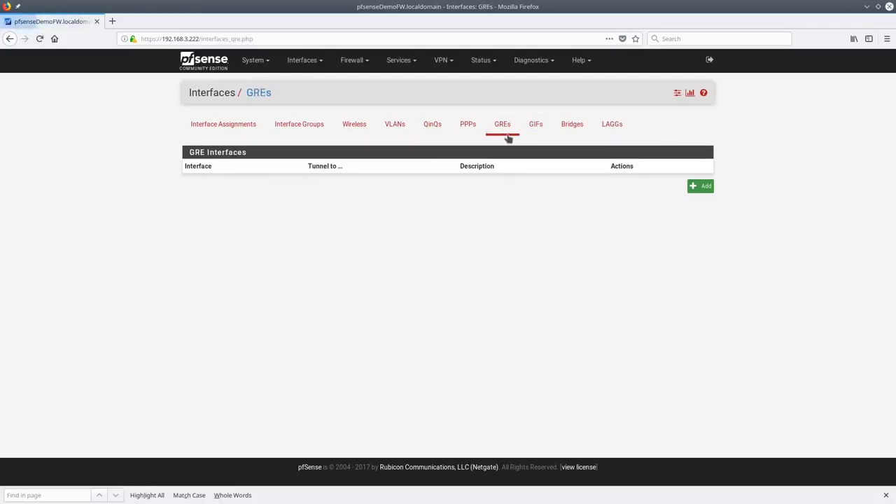
pyautogui.click(468, 133)
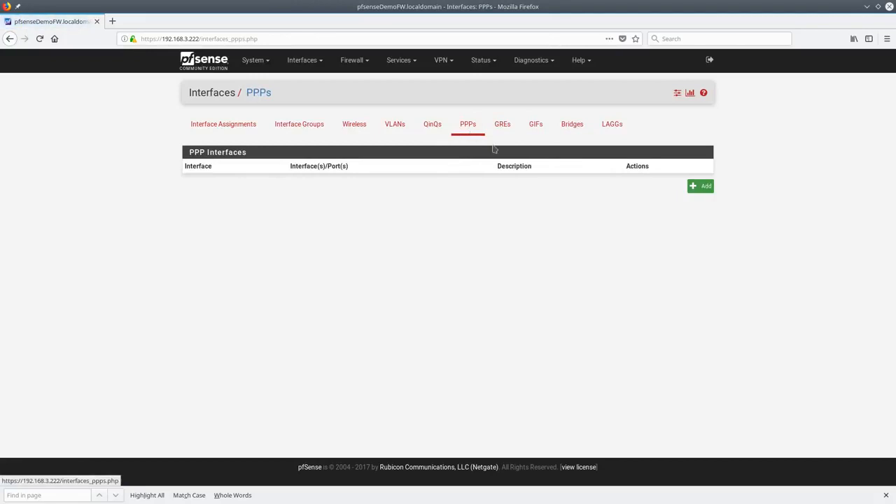
# Try a new PPP interface with link type L2TP, then return to the Bridges list
pyautogui.click(699, 187)
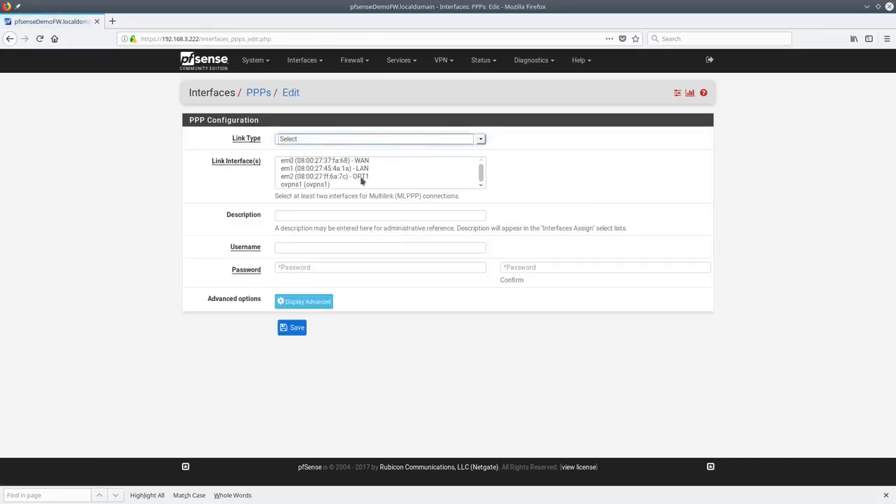
pyautogui.click(258, 127)
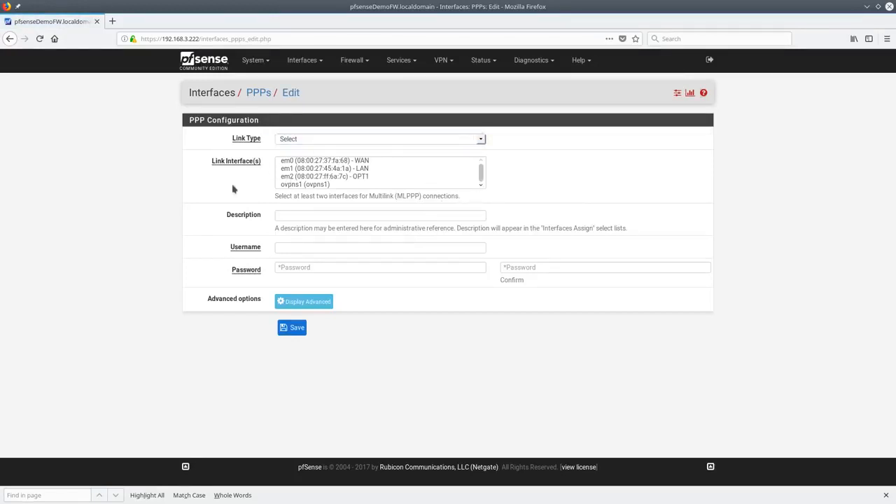
pyautogui.click(476, 142)
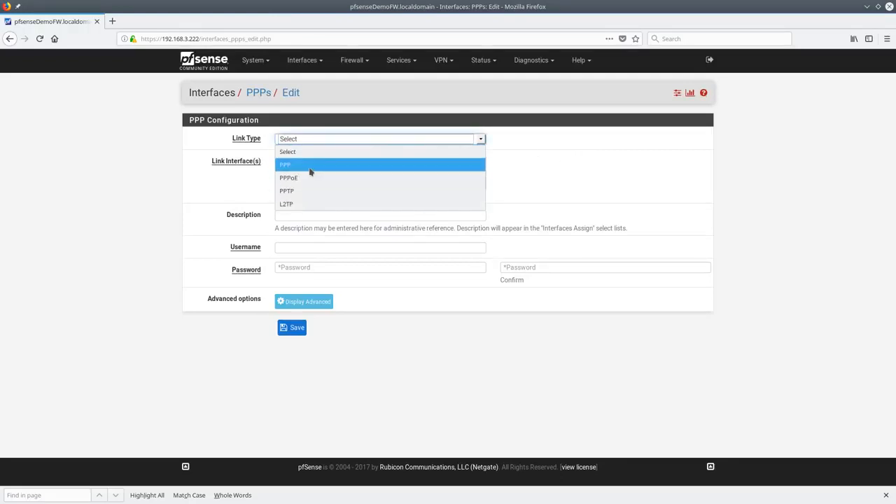
pyautogui.click(301, 204)
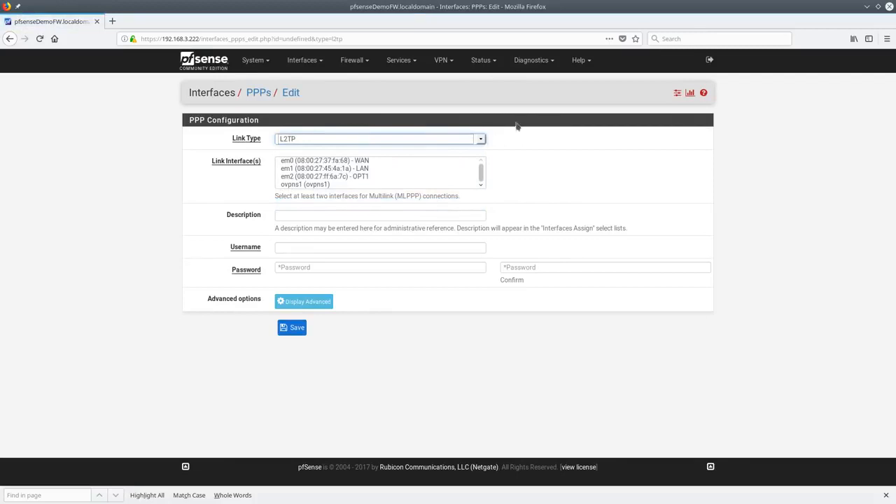
pyautogui.click(302, 61)
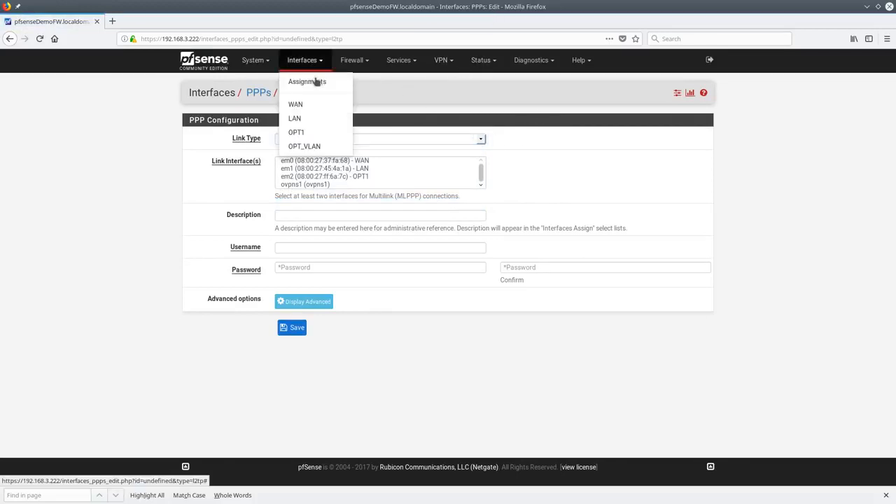
pyautogui.click(305, 79)
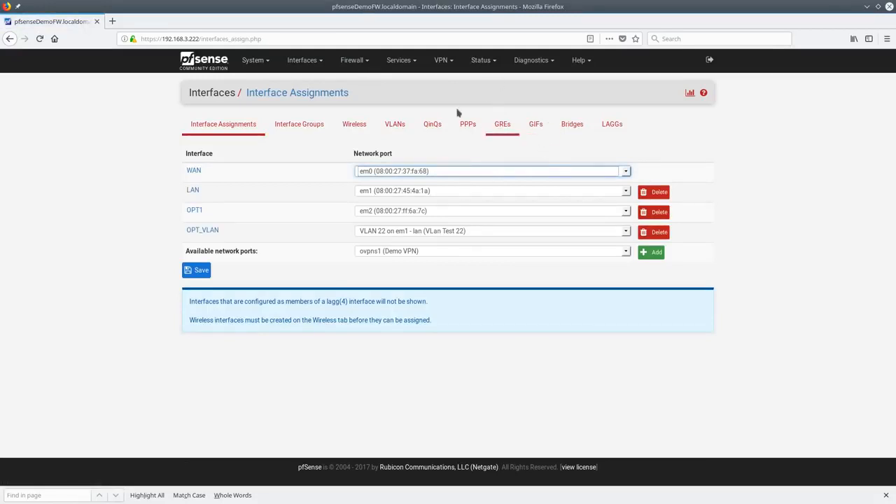
pyautogui.click(572, 130)
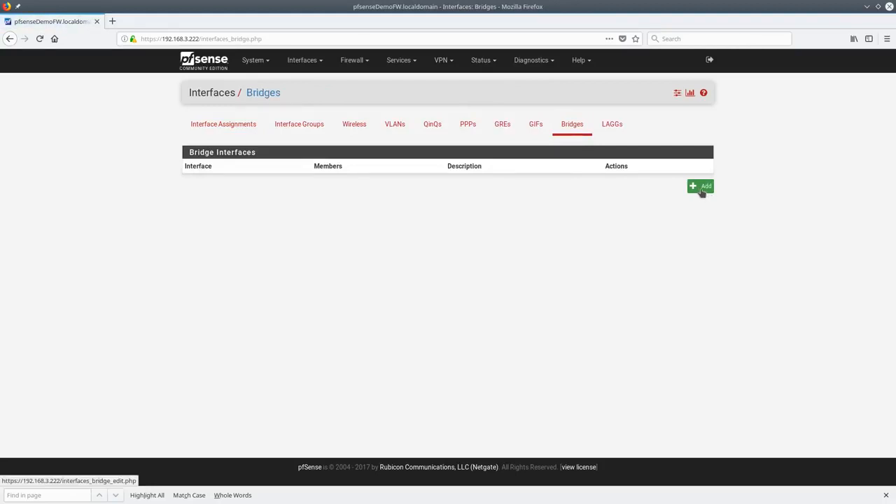
# Save bridge 'testbridge' joining OPT1 and OPT_VLAN, then reopen BRIDGE0 with advanced options shown
pyautogui.click(702, 189)
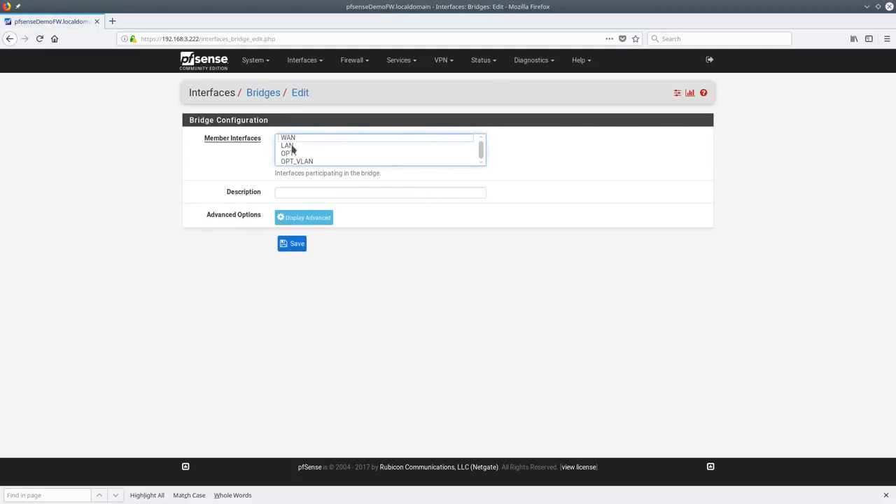
pyautogui.moveTo(294, 155); pyautogui.dragTo(296, 162)
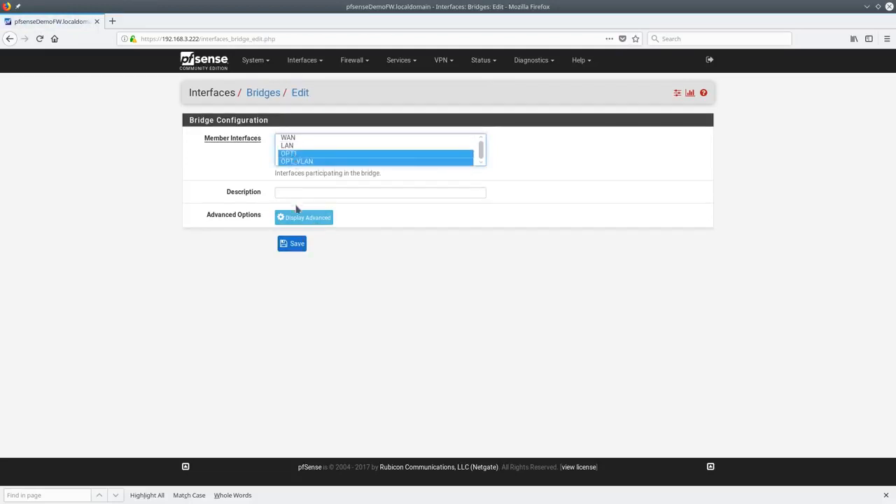
pyautogui.click(299, 196)
pyautogui.write('testb')
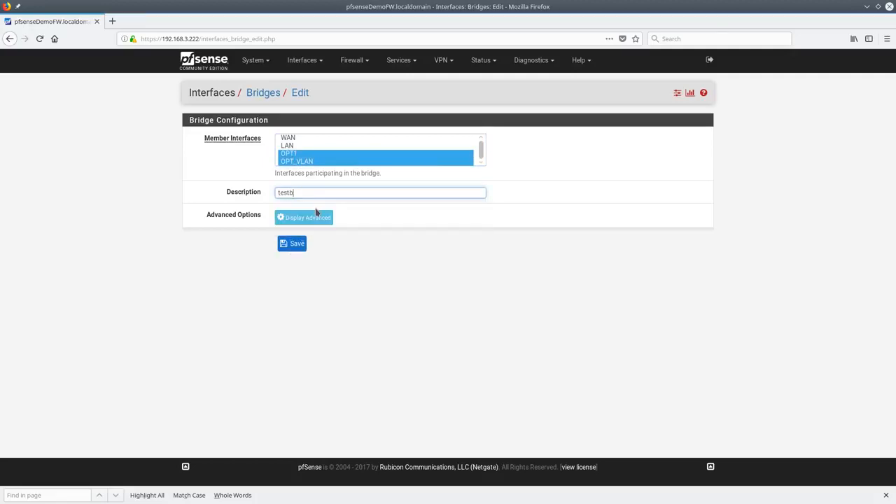
pyautogui.write('ridge')
pyautogui.click(289, 247)
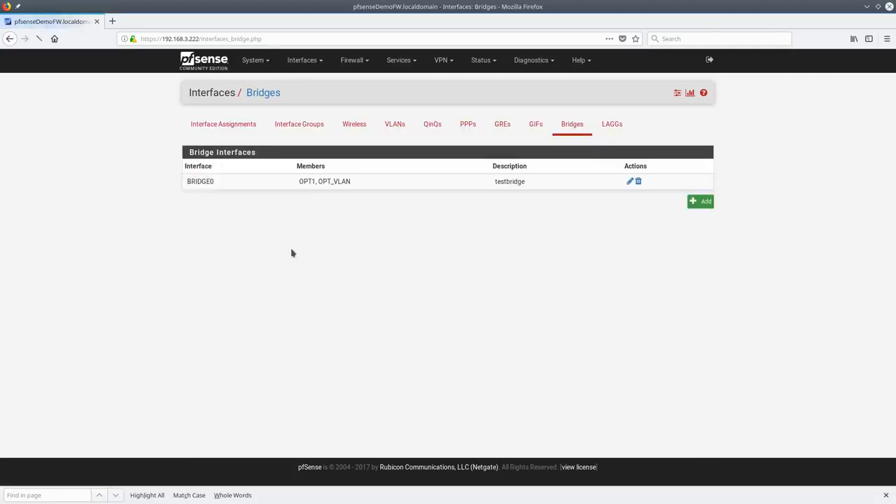
pyautogui.click(630, 182)
pyautogui.click(330, 219)
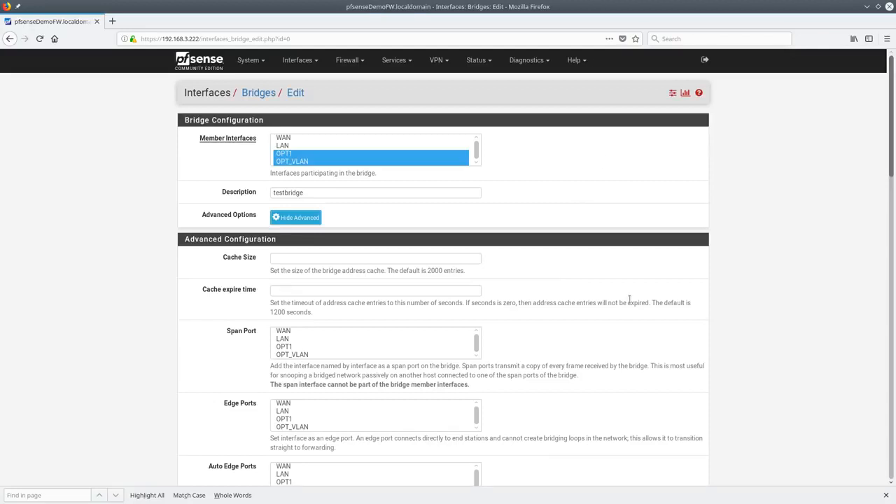
# Scroll through the bridge's Advanced Configuration and check the spanning tree protocol, keeping RSTP
pyautogui.scroll(-3, 629, 300)
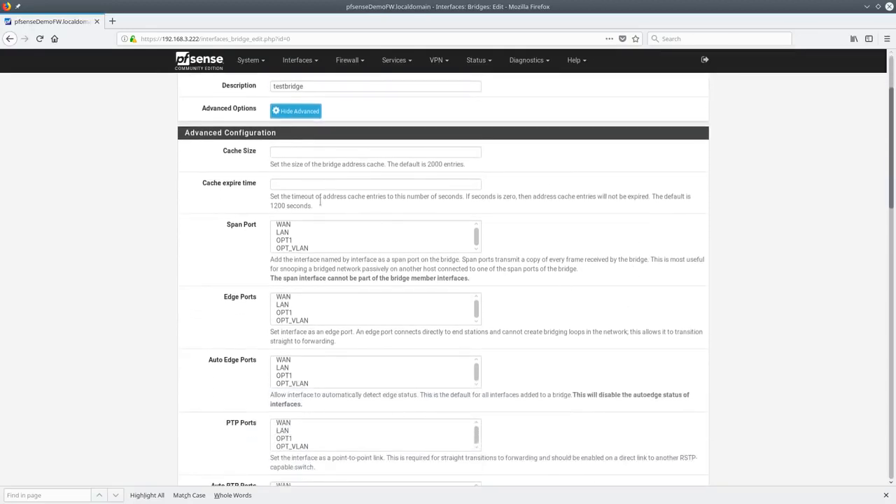
pyautogui.scroll(-5, 362, 280)
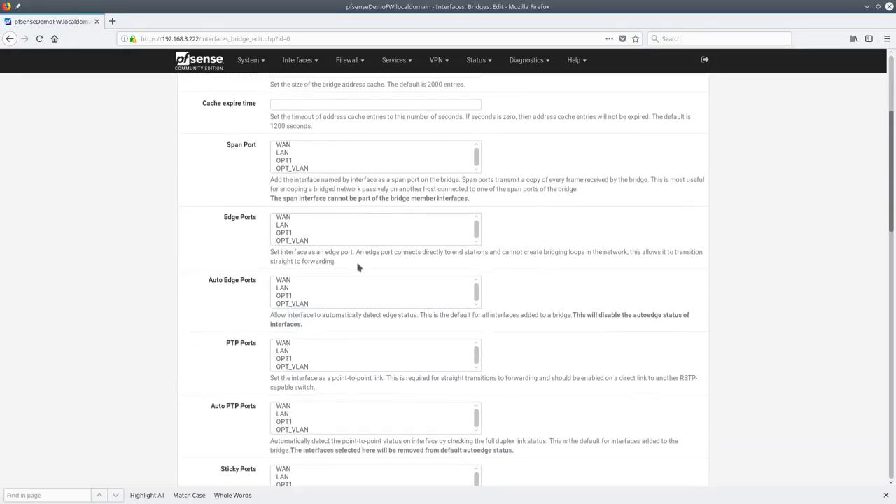
pyautogui.scroll(-4, 345, 306)
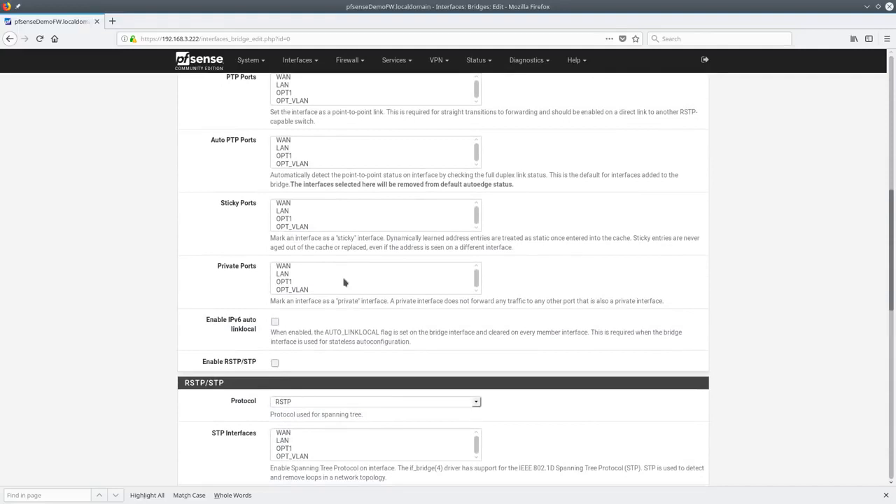
pyautogui.scroll(-2, 259, 249)
pyautogui.scroll(-3, 259, 249)
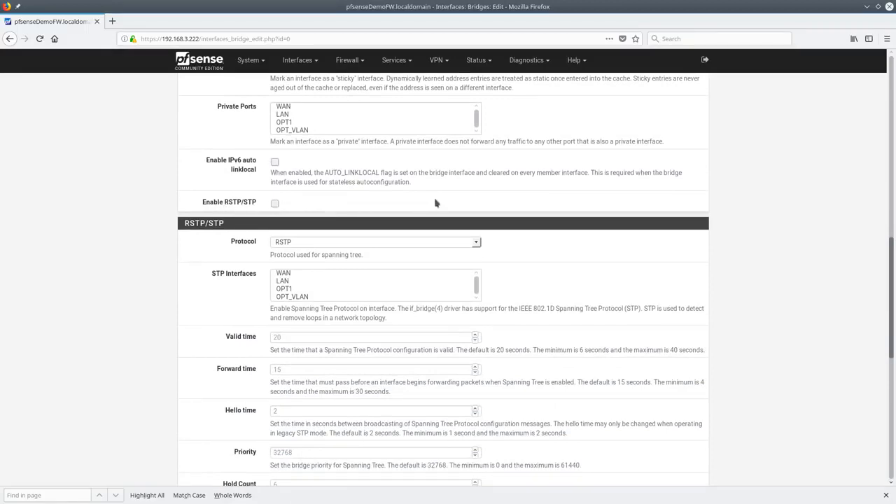
pyautogui.click(477, 242)
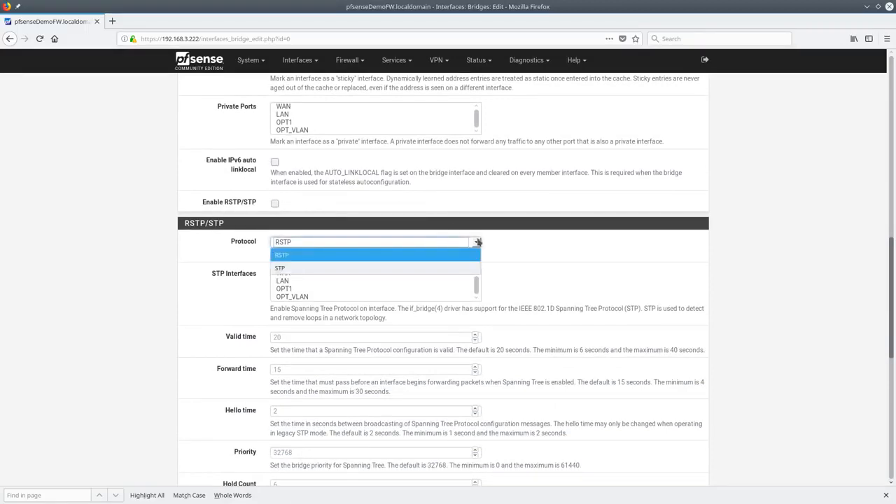
pyautogui.click(479, 241)
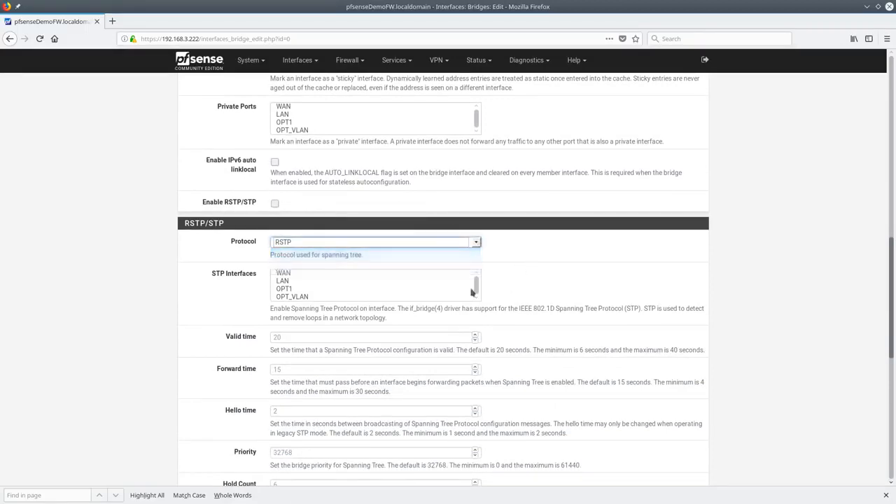
# Look over the STP Interfaces list, then head for the Interfaces menu without saving
pyautogui.scroll(-1, 210, 238)
pyautogui.scroll(-4, 209, 237)
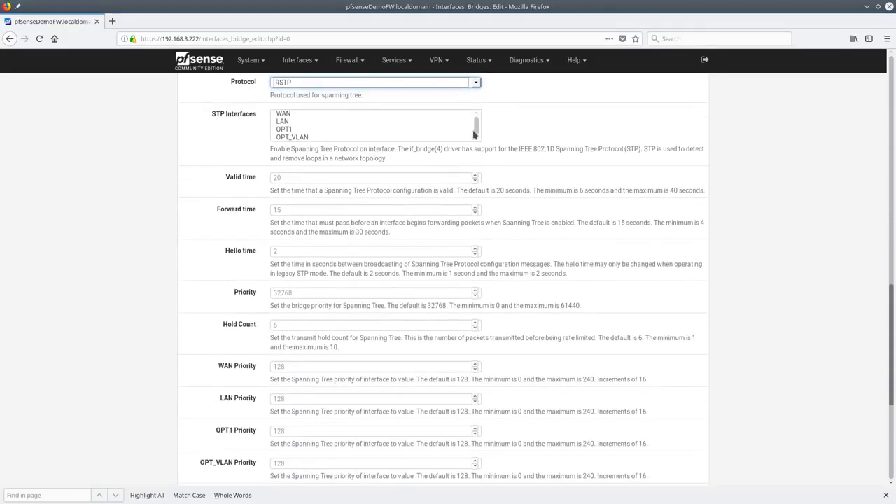
pyautogui.moveTo(308, 129); pyautogui.dragTo(306, 138)
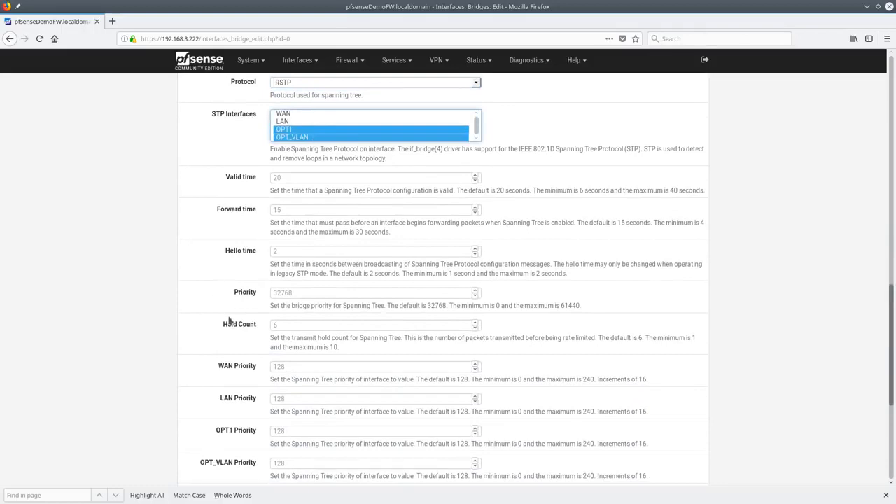
pyautogui.scroll(-7, 278, 255)
pyautogui.scroll(14, 273, 292)
pyautogui.scroll(10, 277, 292)
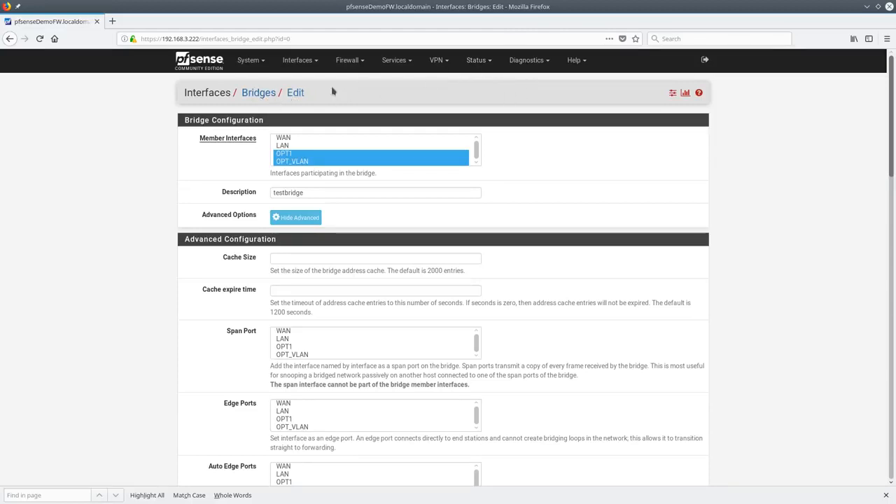
pyautogui.click(312, 70)
# Delete the testbridge bridge BRIDGE0 from the Bridges list
pyautogui.click(308, 79)
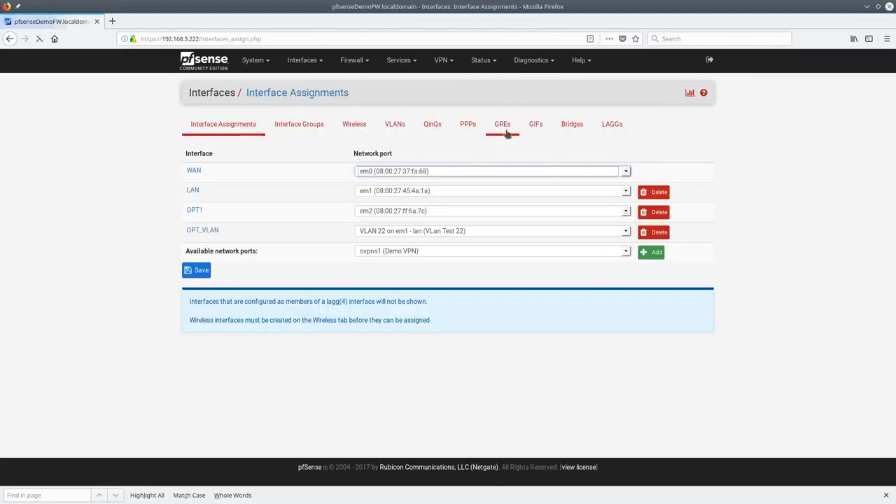
pyautogui.click(571, 124)
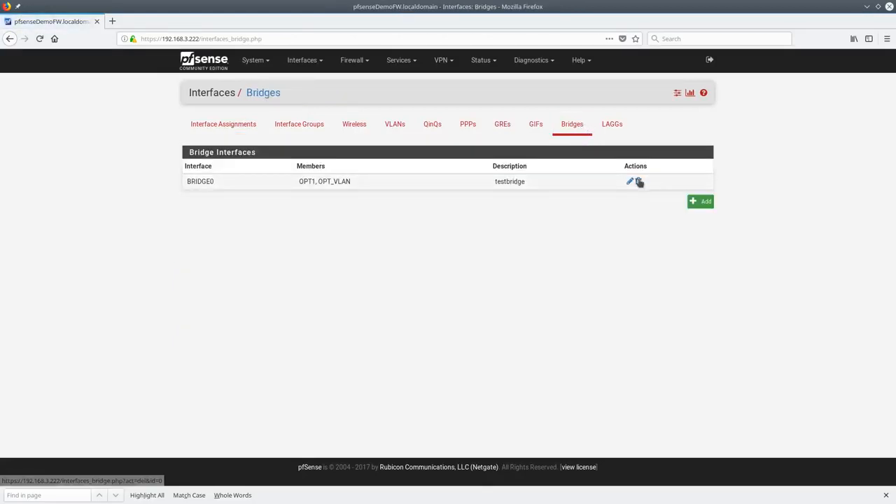
pyautogui.click(638, 182)
pyautogui.click(493, 233)
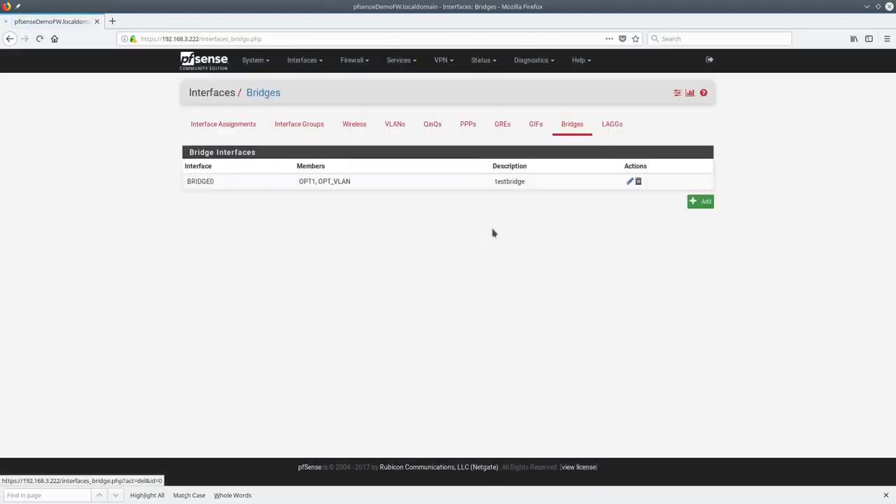
pyautogui.click(237, 128)
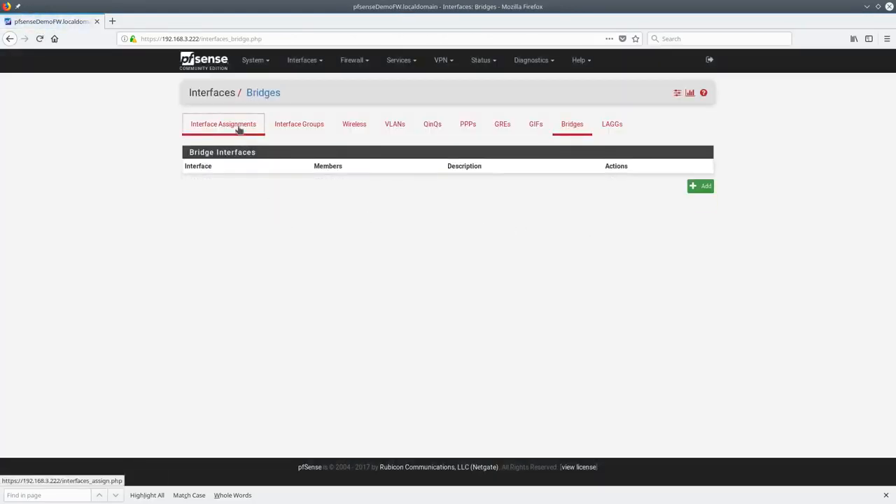
# Open a new QinQ interface form, leaving em0 as the parent interface
pyautogui.click(297, 60)
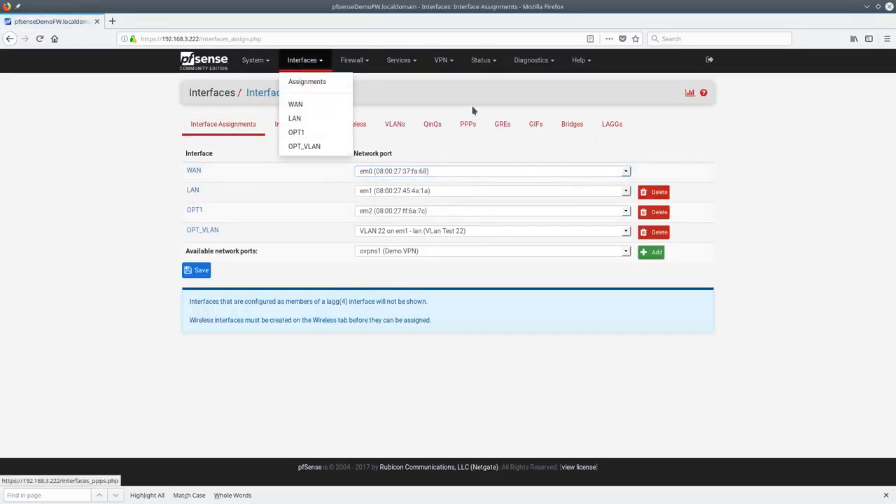
pyautogui.click(434, 128)
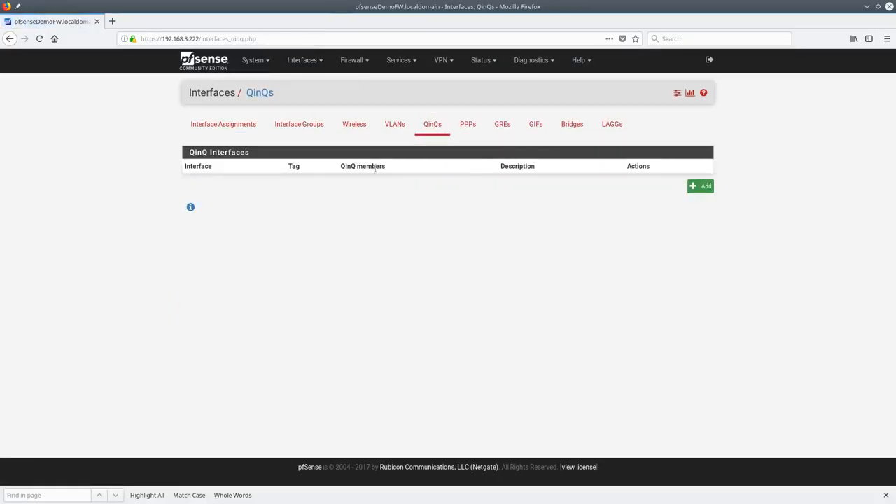
pyautogui.click(698, 186)
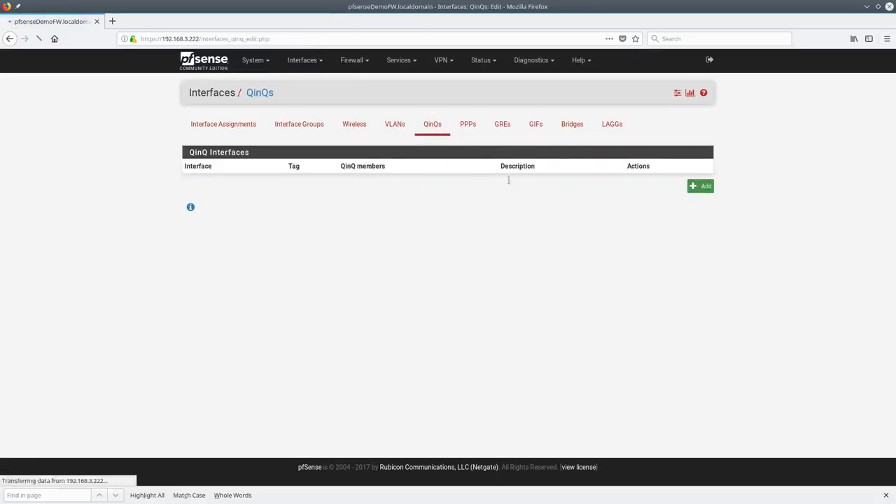
pyautogui.click(475, 142)
pyautogui.click(610, 163)
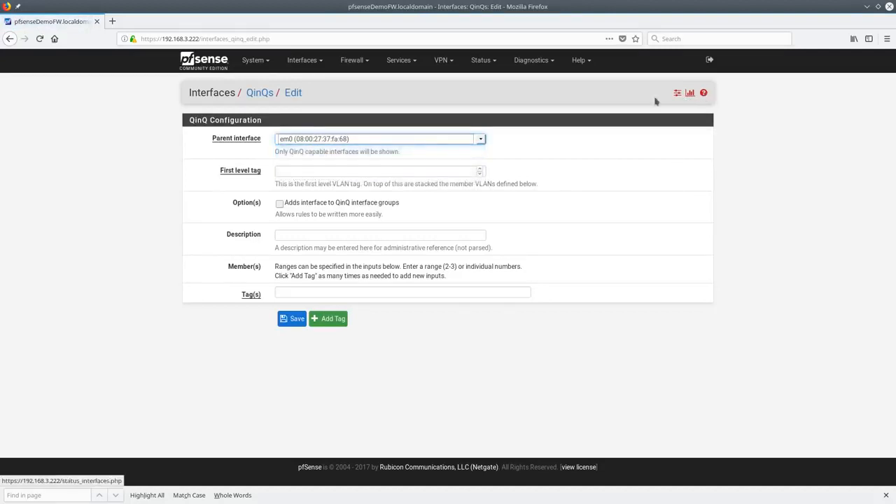
# Go back to the Interface Assignments page
pyautogui.click(303, 62)
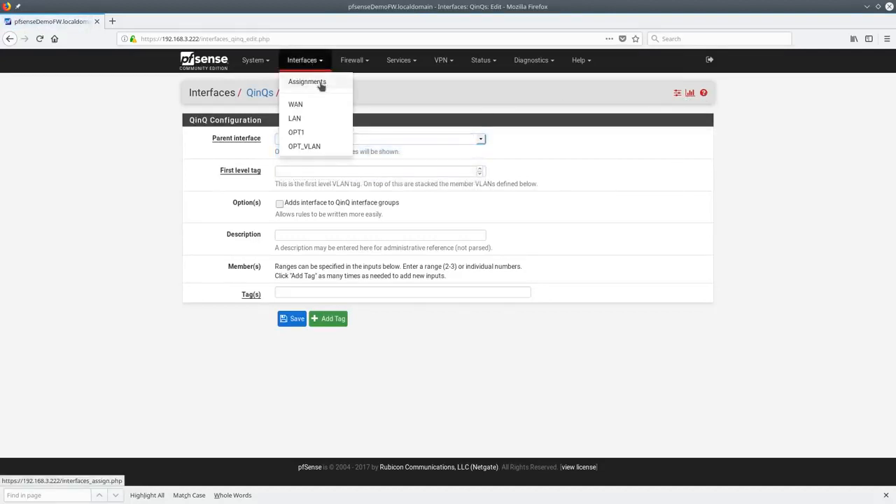
pyautogui.click(321, 85)
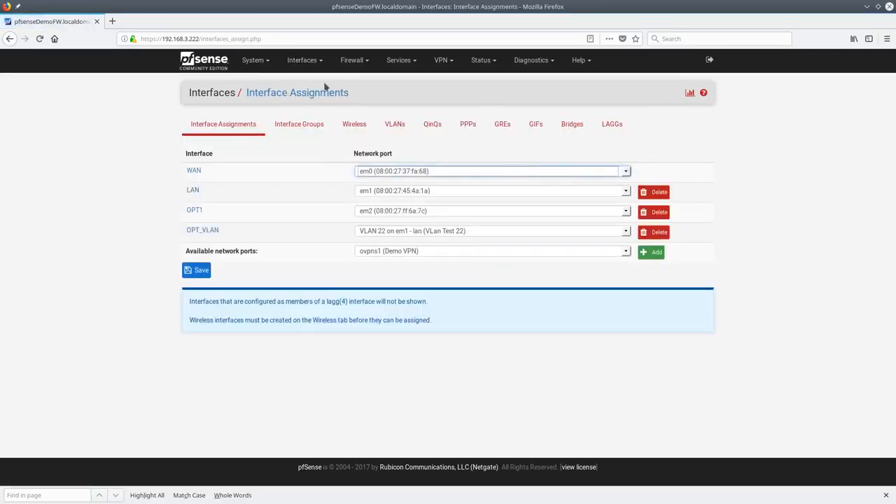
pyautogui.click(309, 62)
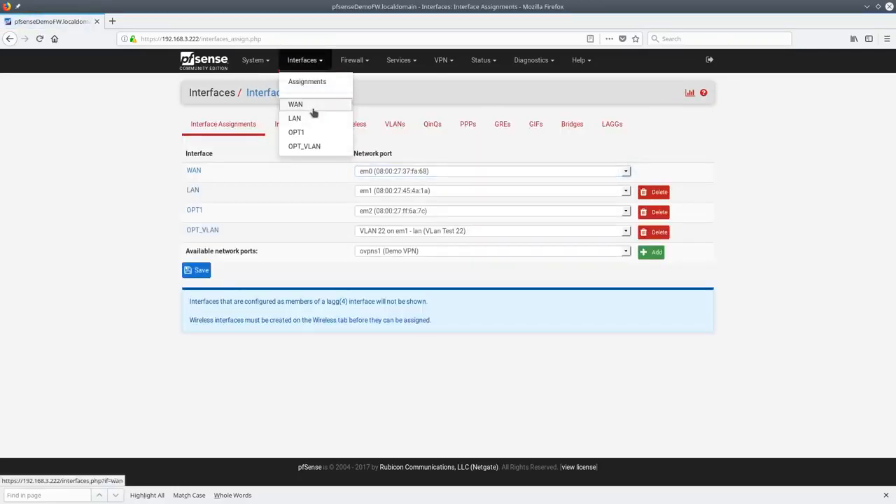
pyautogui.click(297, 103)
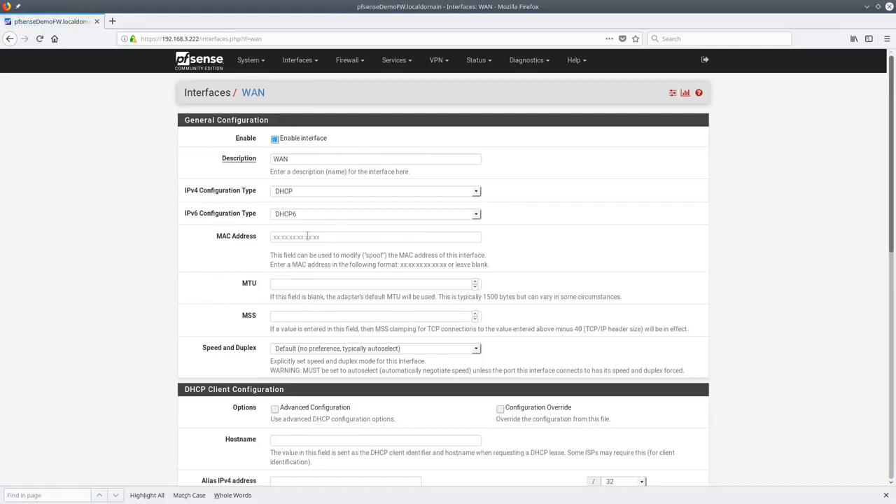
pyautogui.click(330, 215)
pyautogui.click(324, 225)
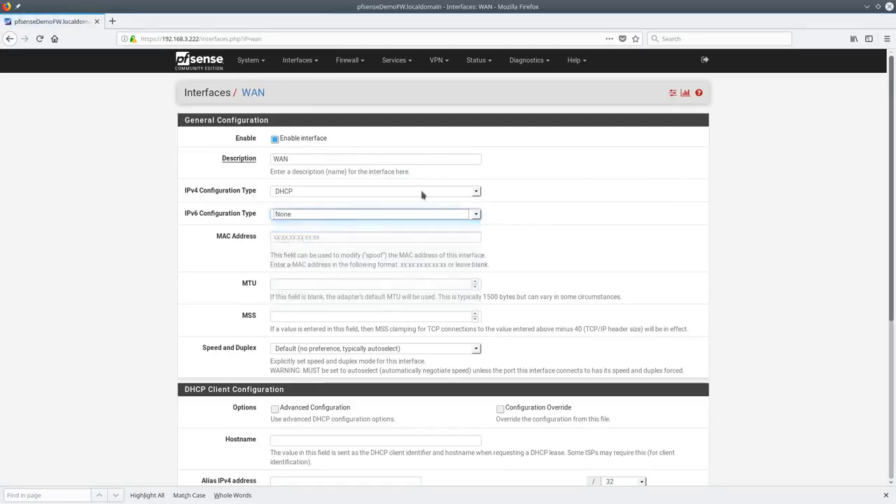
pyautogui.click(328, 196)
pyautogui.click(319, 213)
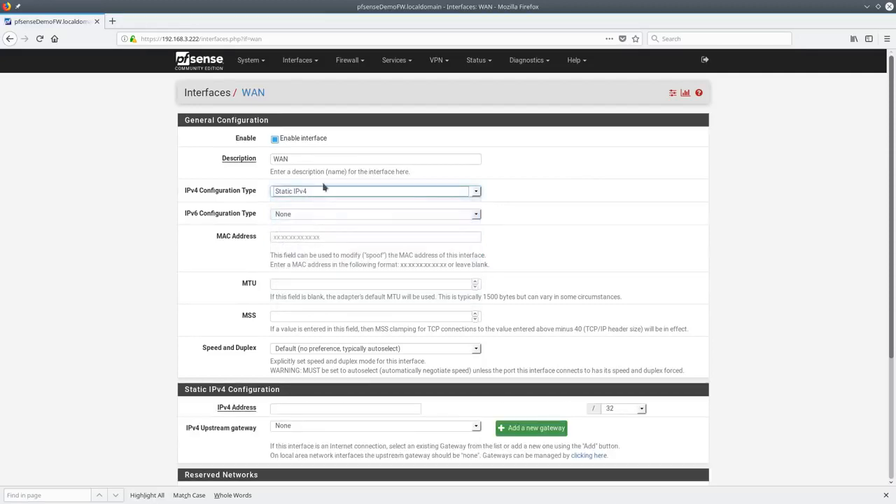
pyautogui.click(317, 192)
pyautogui.click(311, 230)
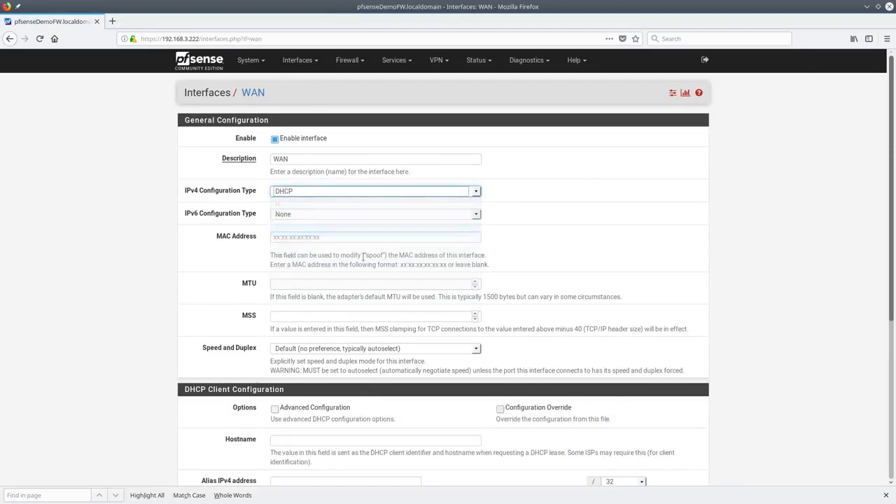
pyautogui.scroll(-3, 354, 282)
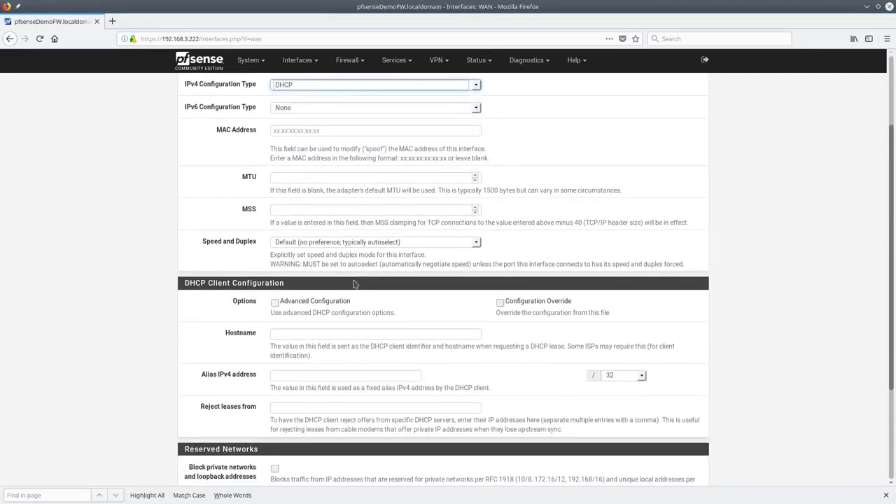
pyautogui.click(275, 303)
pyautogui.scroll(-3, 390, 355)
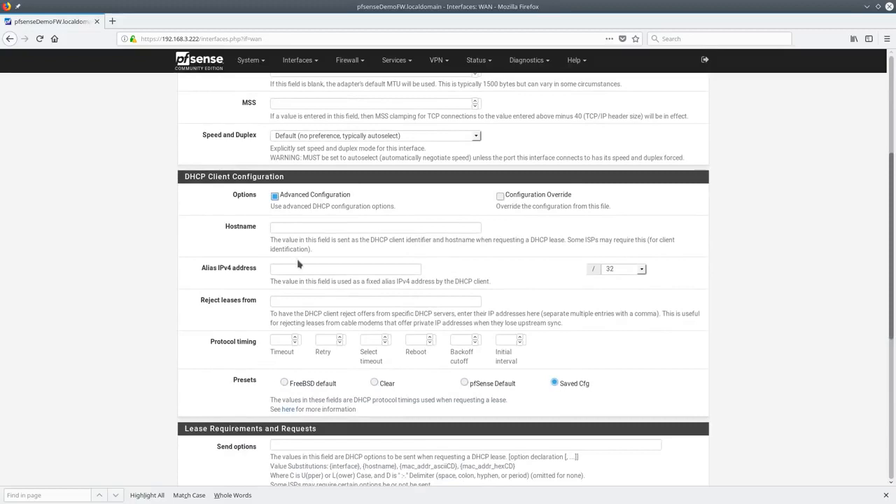
pyautogui.scroll(-3, 298, 263)
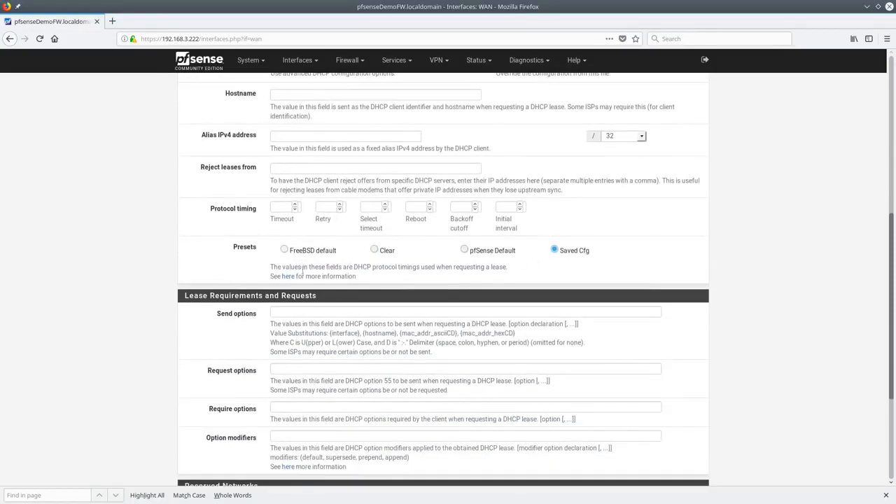
pyautogui.scroll(-3, 347, 250)
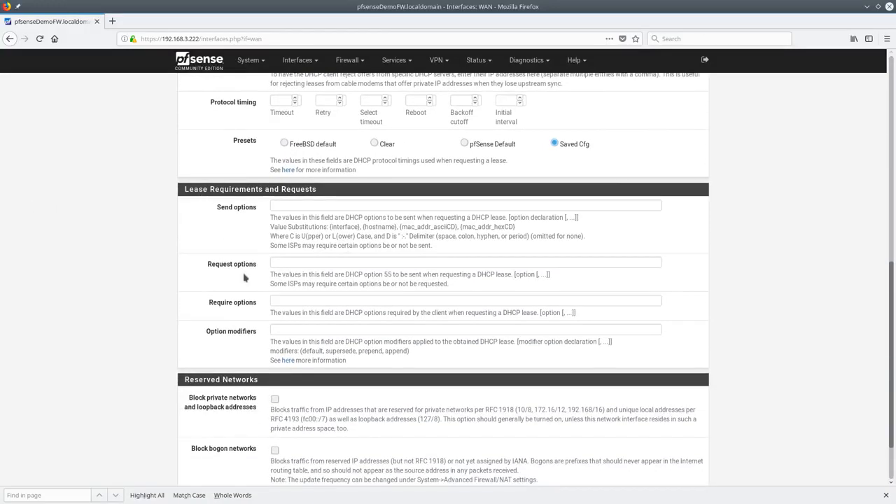
pyautogui.scroll(-2, 264, 276)
pyautogui.scroll(15, 264, 276)
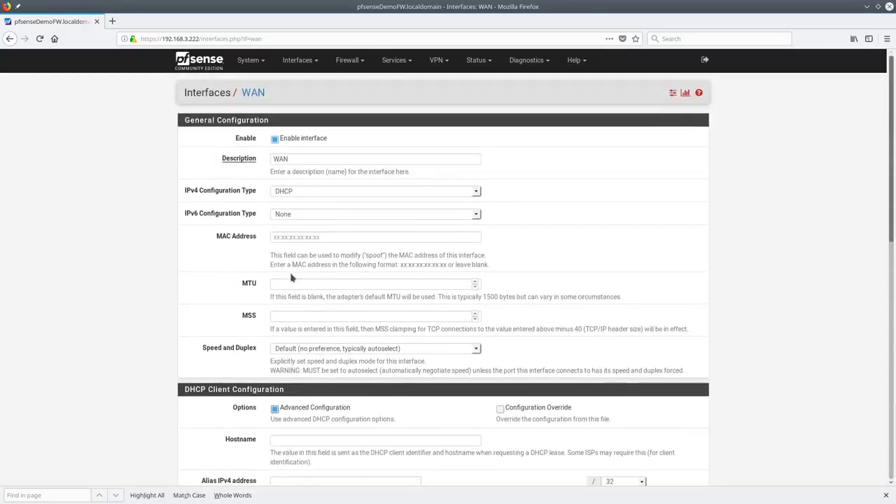
pyautogui.click(318, 192)
# Set WAN IPv4 to Static IPv4, keeping upstream gateway None and cancelling a new gateway
pyautogui.click(305, 218)
pyautogui.scroll(-3, 467, 299)
pyautogui.click(465, 294)
pyautogui.click(469, 302)
pyautogui.click(551, 297)
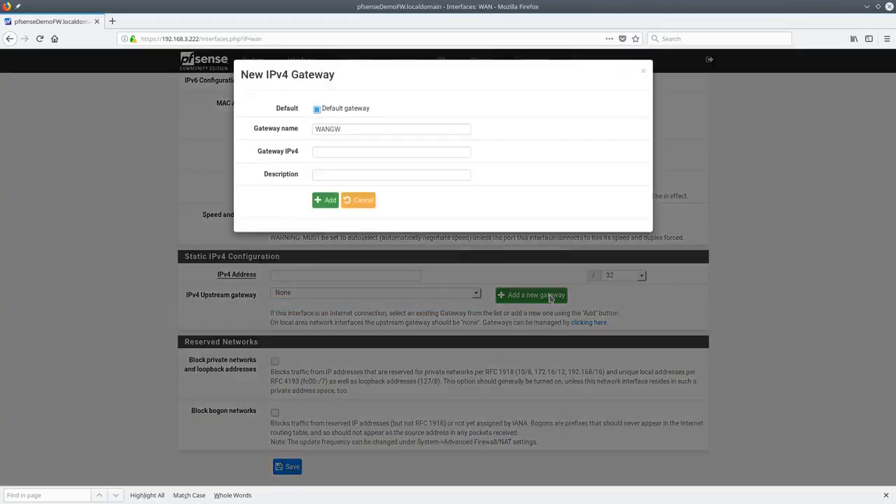
pyautogui.click(347, 205)
# Check the WAN address's /32 prefix, then open the gateways page in a new tab
pyautogui.scroll(3, 382, 162)
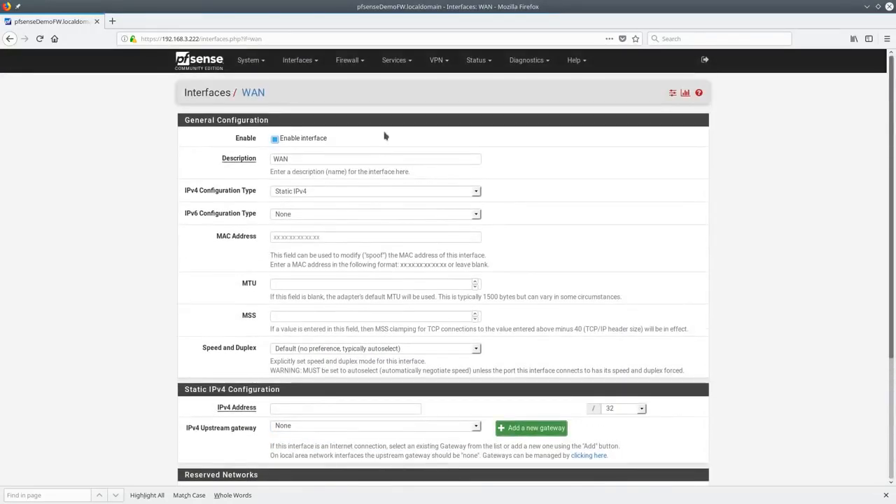
pyautogui.scroll(-3, 316, 280)
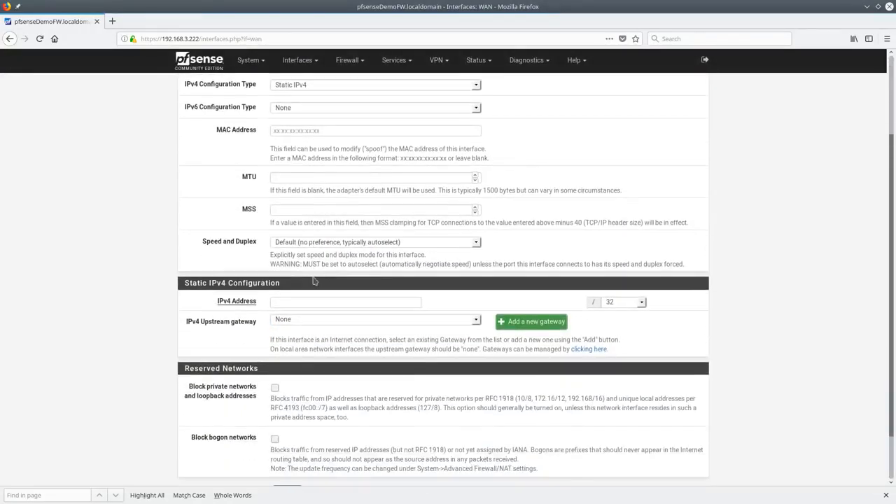
pyautogui.click(307, 298)
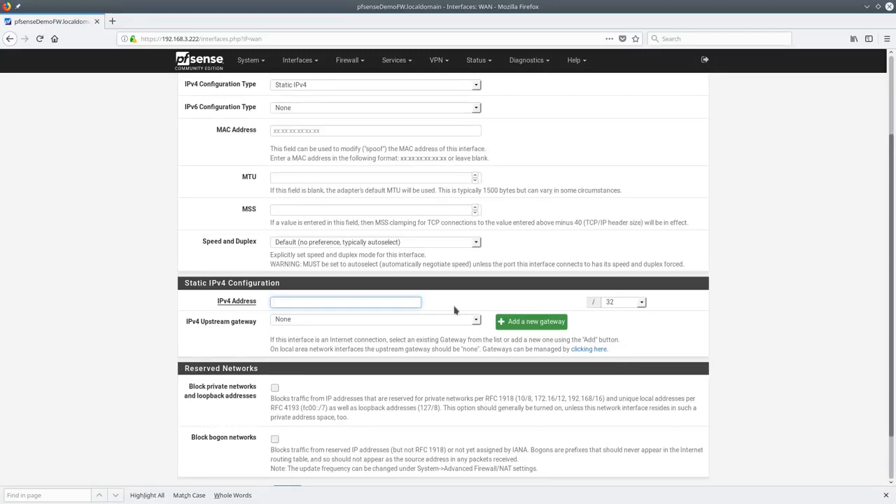
pyautogui.click(645, 302)
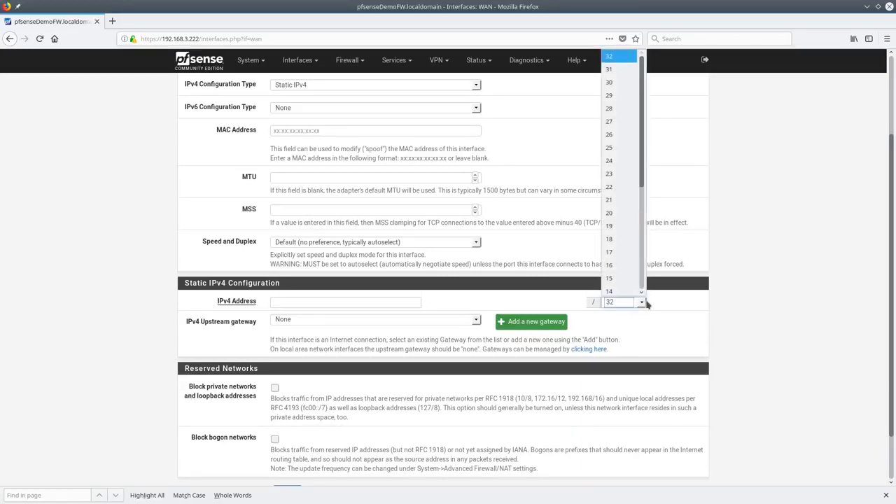
pyautogui.moveTo(643, 180); pyautogui.dragTo(643, 144)
pyautogui.click(643, 367)
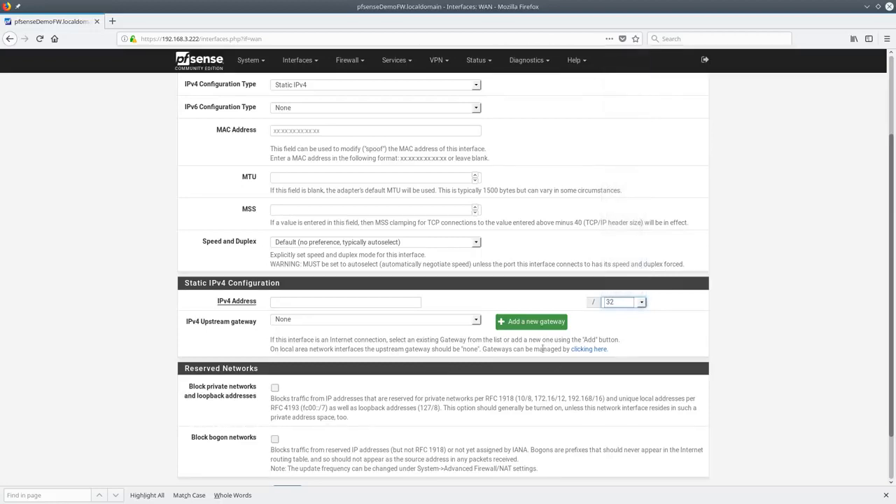
pyautogui.click(586, 350)
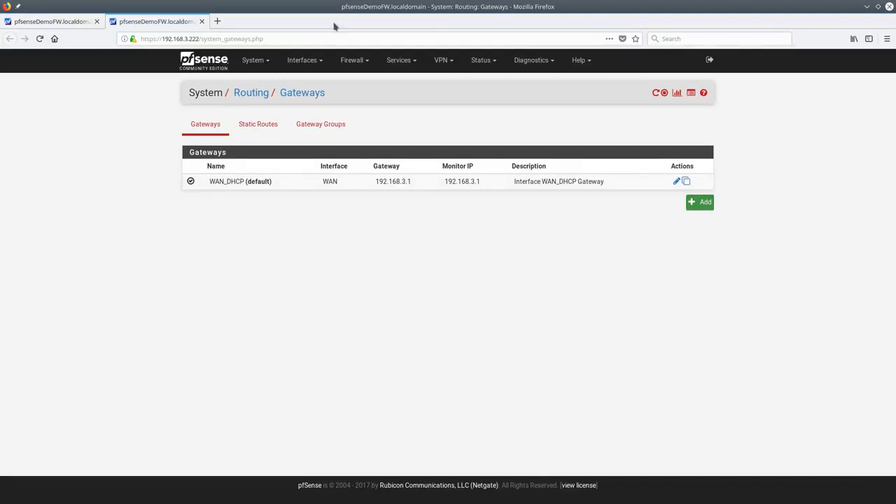
# Open the LAN interface settings and check its static IPv4 address 192.168.1.1/24
pyautogui.click(301, 60)
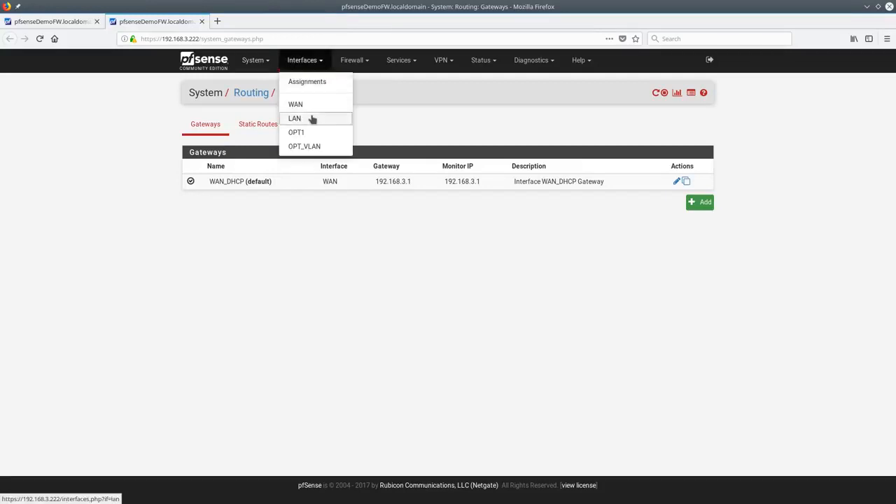
pyautogui.click(308, 119)
pyautogui.scroll(-2, 370, 322)
pyautogui.scroll(-2, 370, 325)
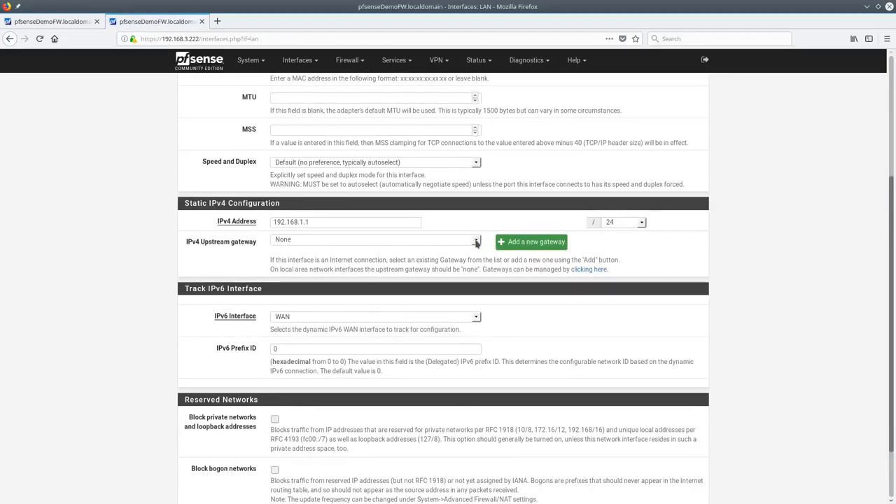
pyautogui.scroll(-2, 473, 236)
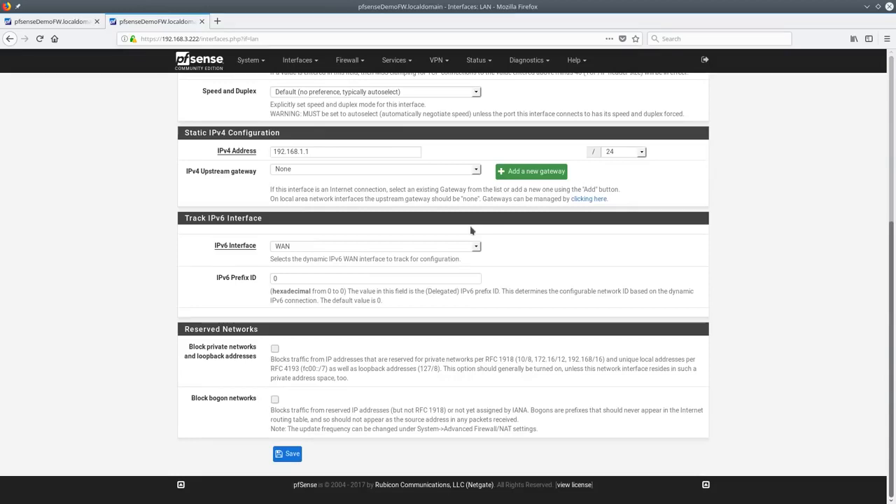
pyautogui.click(365, 154)
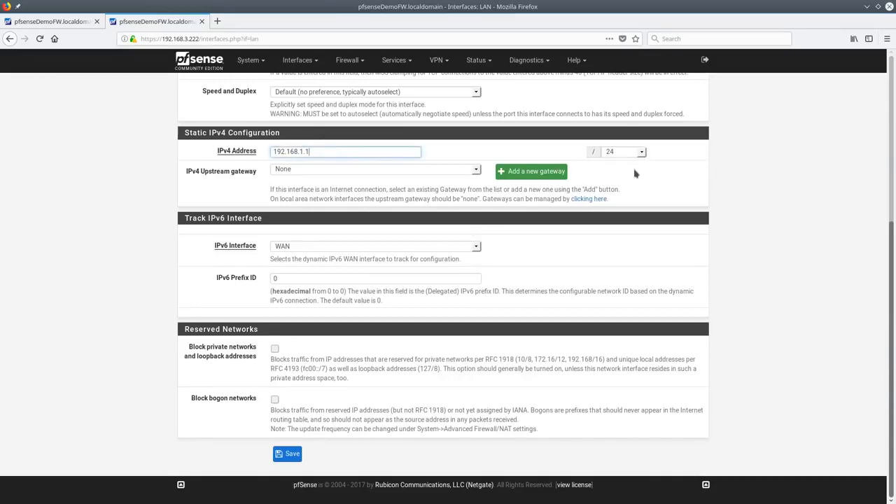
# Scroll back to the top and open the OPT_VLAN interface settings
pyautogui.scroll(1, 595, 175)
pyautogui.scroll(3, 591, 171)
pyautogui.scroll(5, 294, 203)
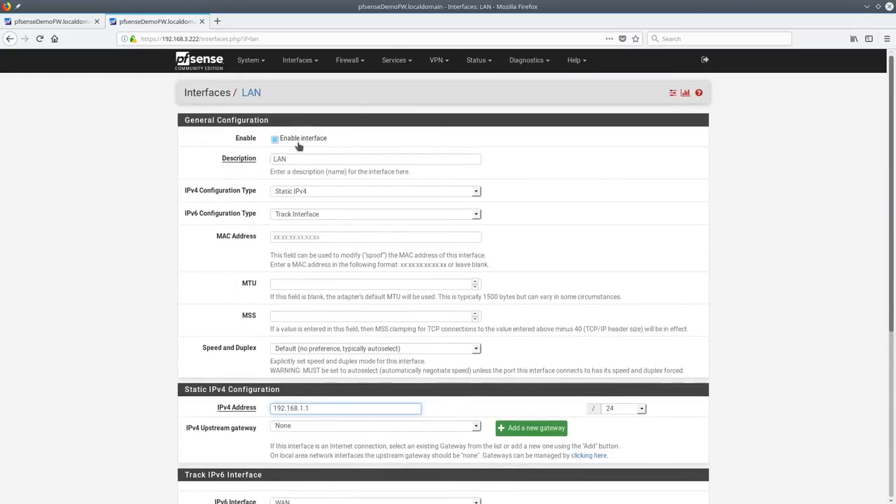
pyautogui.scroll(-5, 388, 343)
pyautogui.scroll(5, 389, 347)
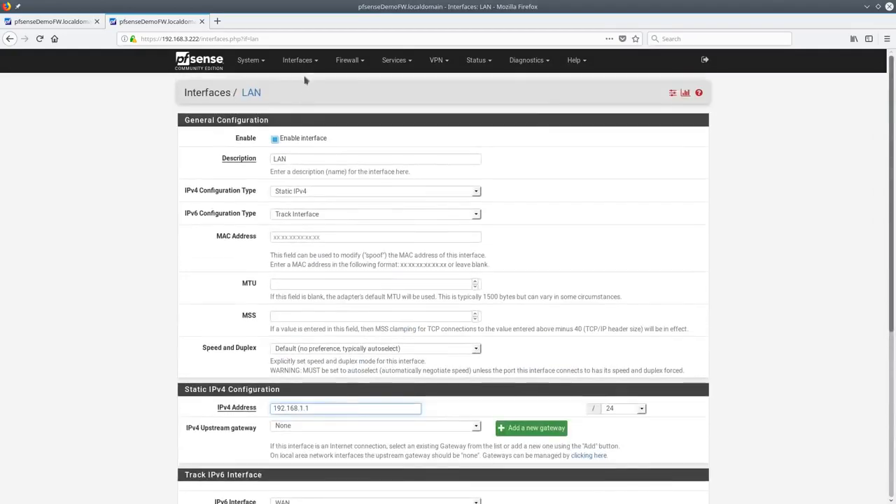
pyautogui.click(299, 60)
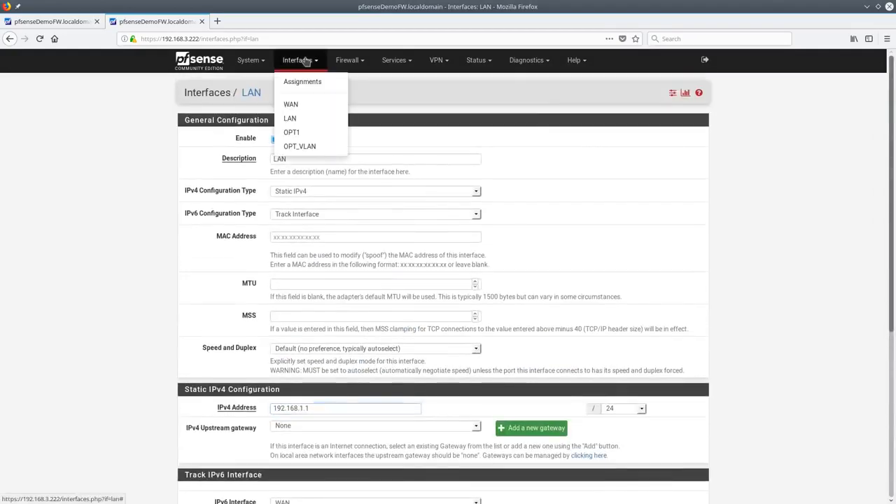
pyautogui.click(328, 144)
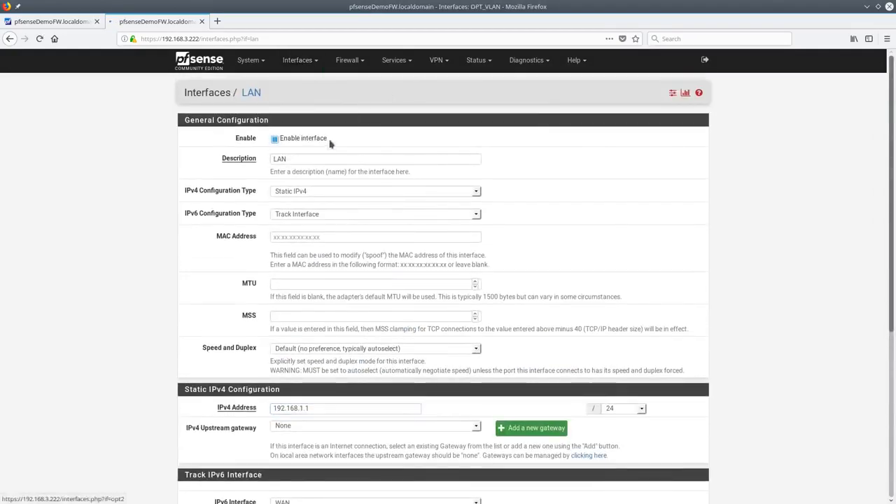
# Start a new virtual IP under Firewall > Virtual IPs with type IP Alias
pyautogui.click(339, 63)
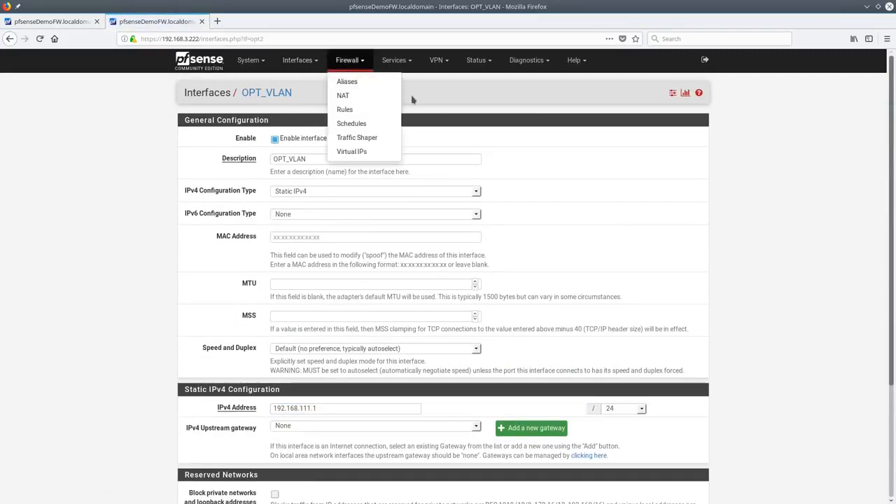
pyautogui.click(351, 152)
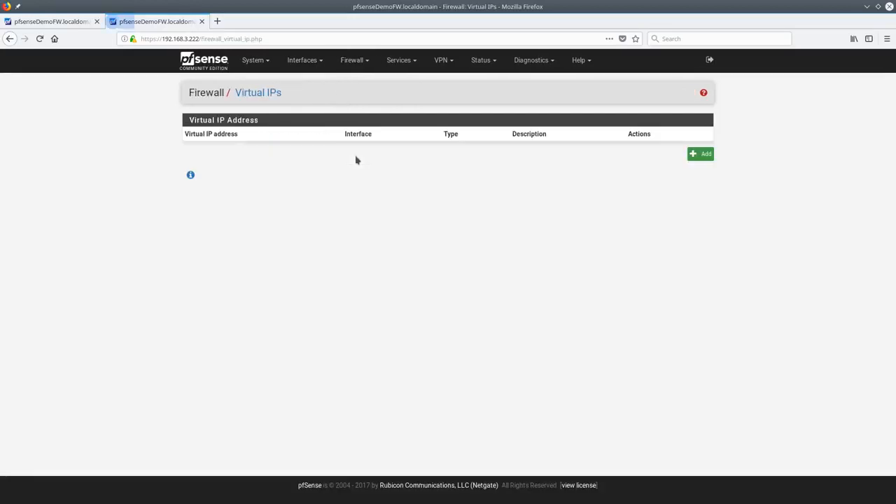
pyautogui.click(695, 157)
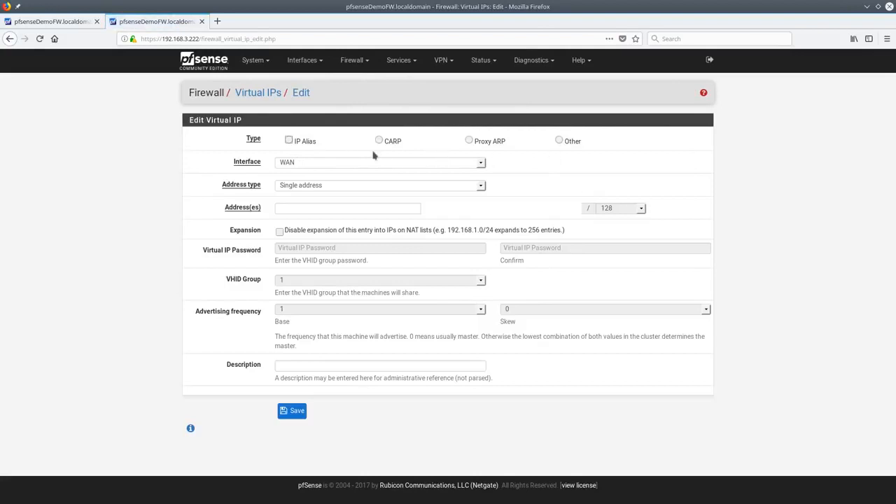
pyautogui.click(288, 140)
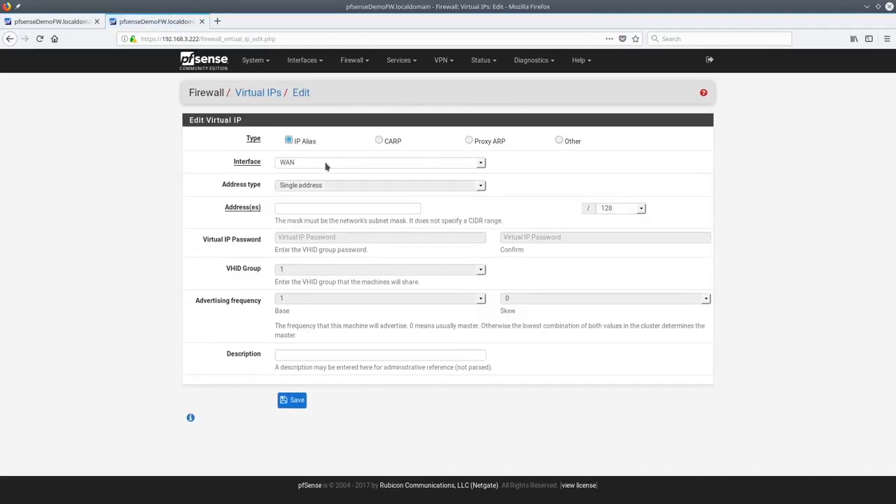
# Enter 192.168.3.223 as the virtual IP address, adapted from the firewall's own IP
pyautogui.click(300, 208)
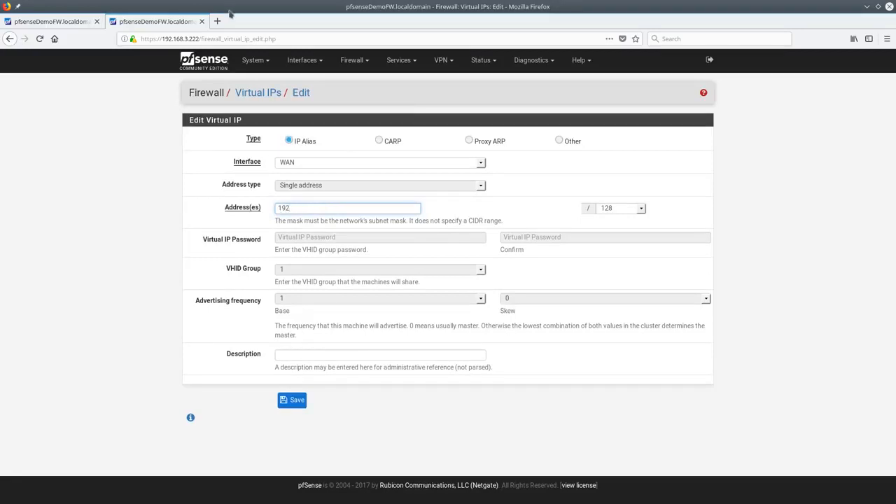
pyautogui.doubleClick(195, 38)
pyautogui.hotkey('ctrl', 'shift', 'Left')
pyautogui.hotkey('ctrl', 'shift', 'Left')
pyautogui.hotkey('ctrl', 'shift', 'Left')
pyautogui.hotkey('ctrl', 'c')
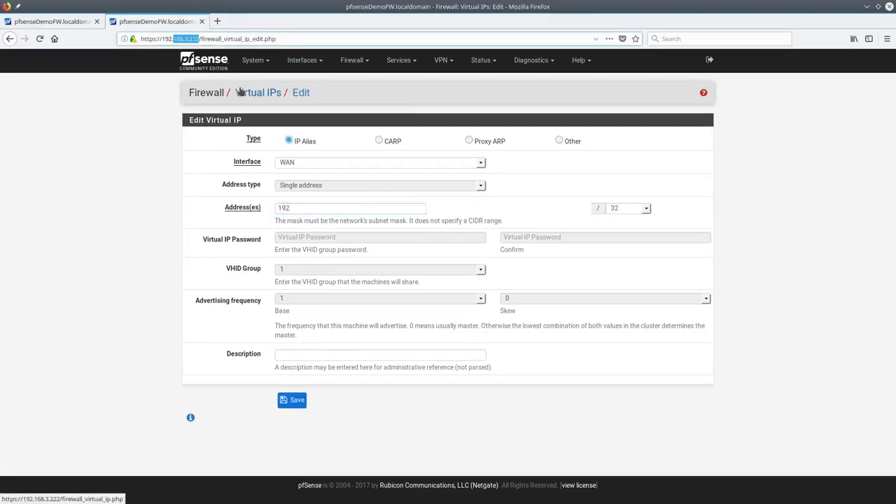
pyautogui.doubleClick(377, 209)
pyautogui.hotkey('ctrl', 'v')
pyautogui.press('BackSpace')
pyautogui.write('3')
pyautogui.hotkey('ctrl', 'a')
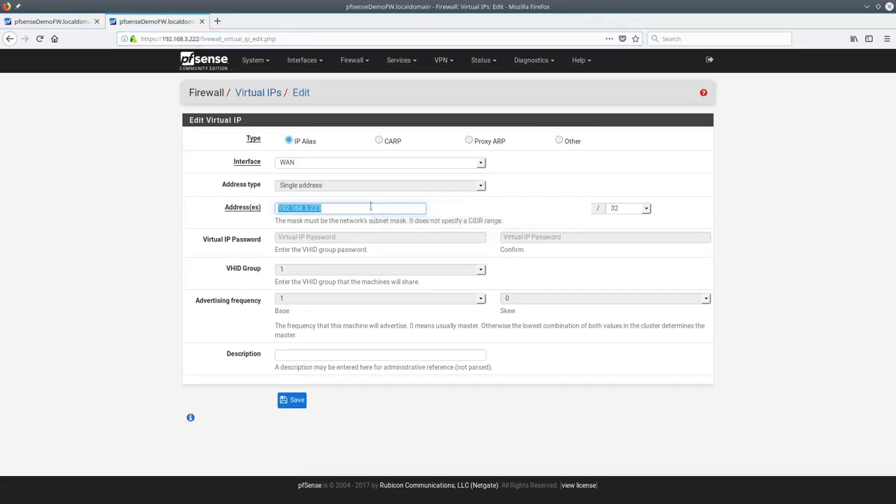
# Leave the description empty and try the CARP virtual IP type
pyautogui.click(305, 355)
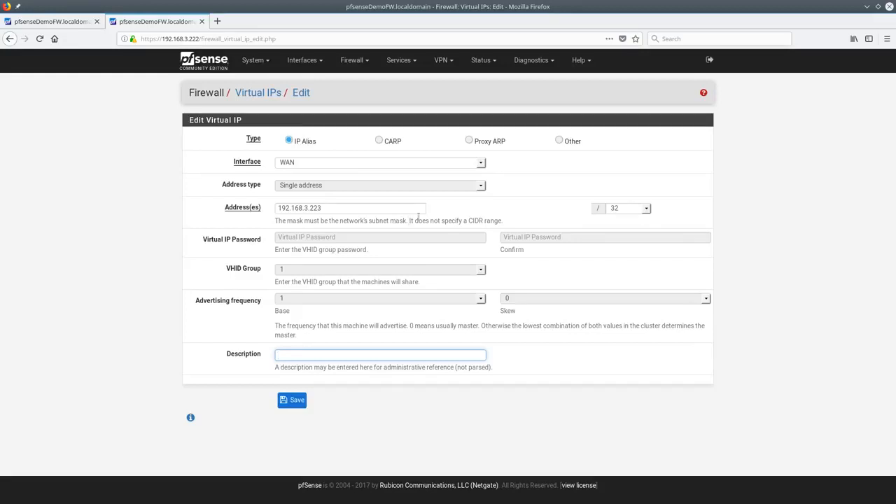
pyautogui.click(379, 133)
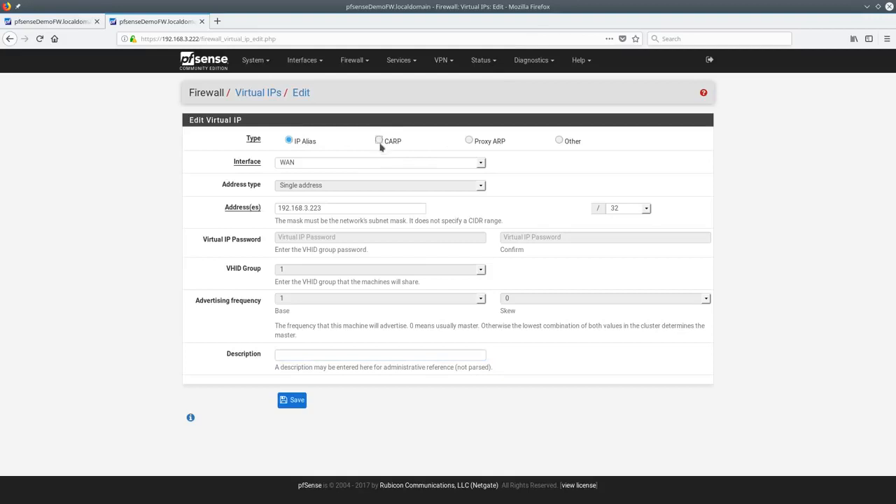
pyautogui.click(379, 142)
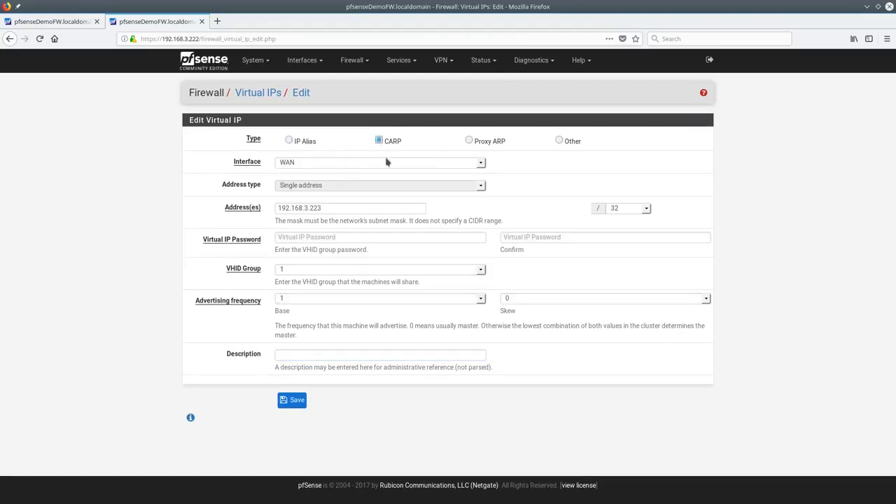
# Try the Proxy ARP and Other types, then set the virtual IP back to IP Alias
pyautogui.click(483, 145)
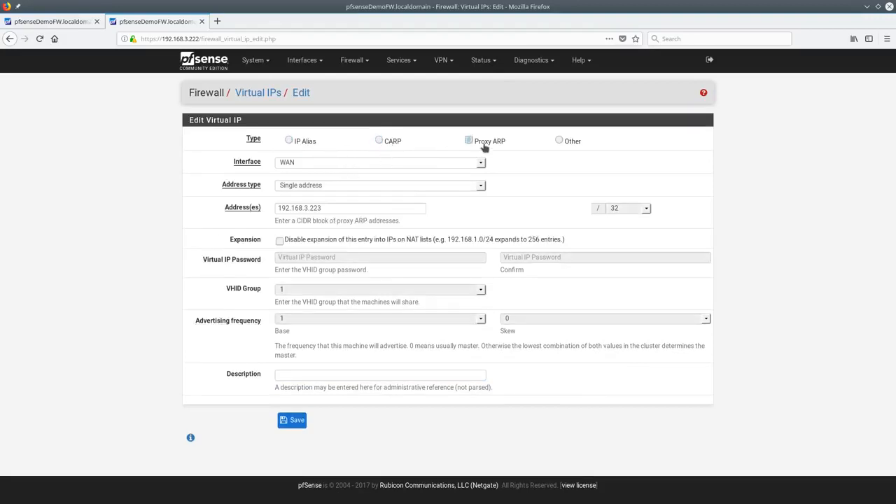
pyautogui.click(561, 141)
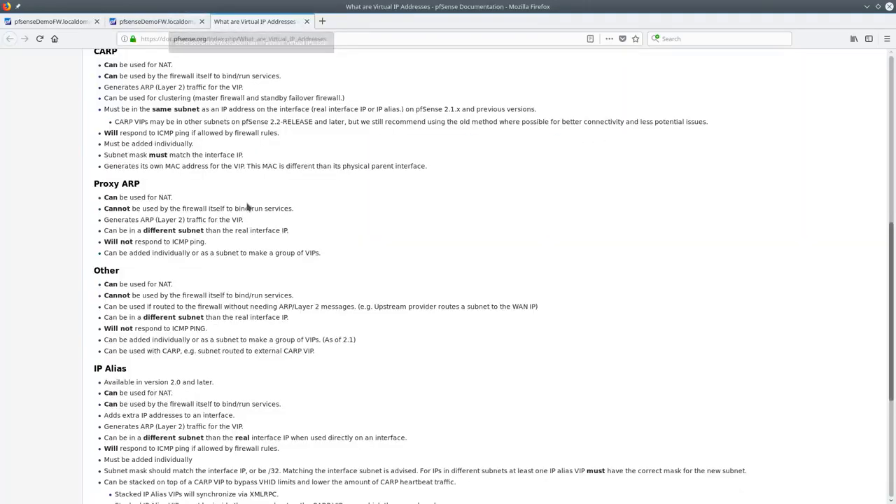
pyautogui.scroll(-2, 246, 207)
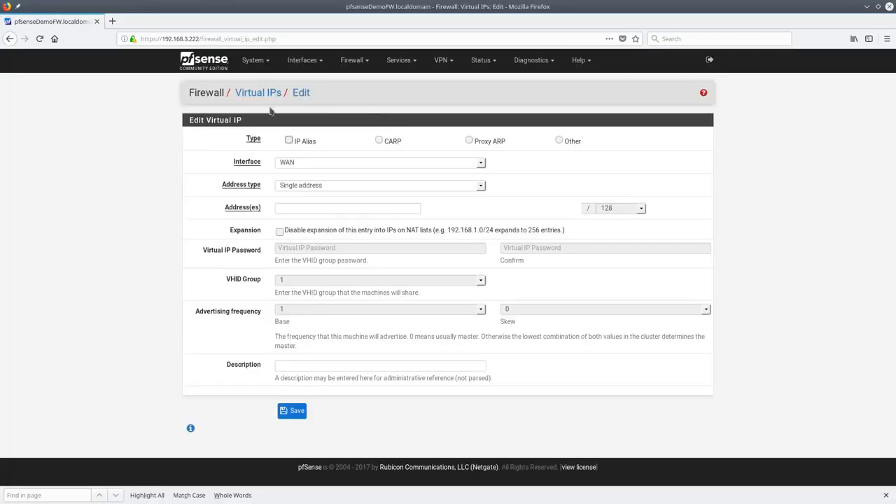
pyautogui.click(315, 142)
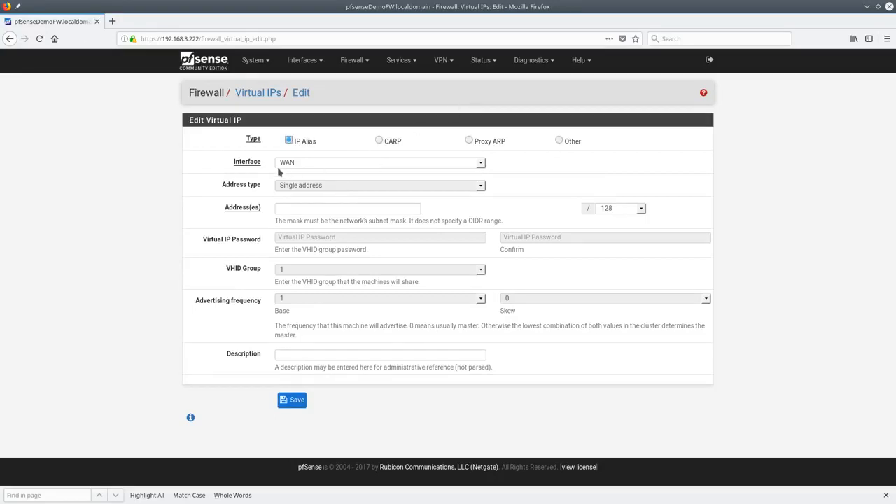
# Keep the interface on WAN and go to the Firewall Aliases page
pyautogui.click(305, 162)
pyautogui.click(305, 162)
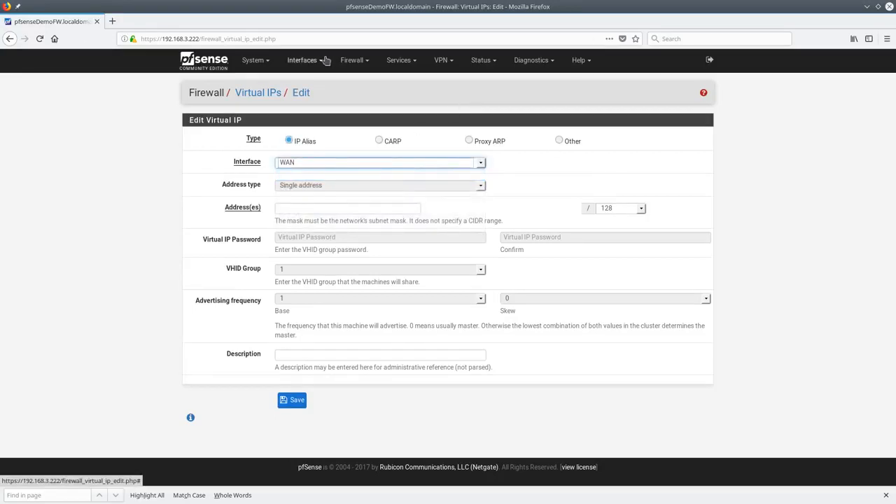
pyautogui.click(348, 63)
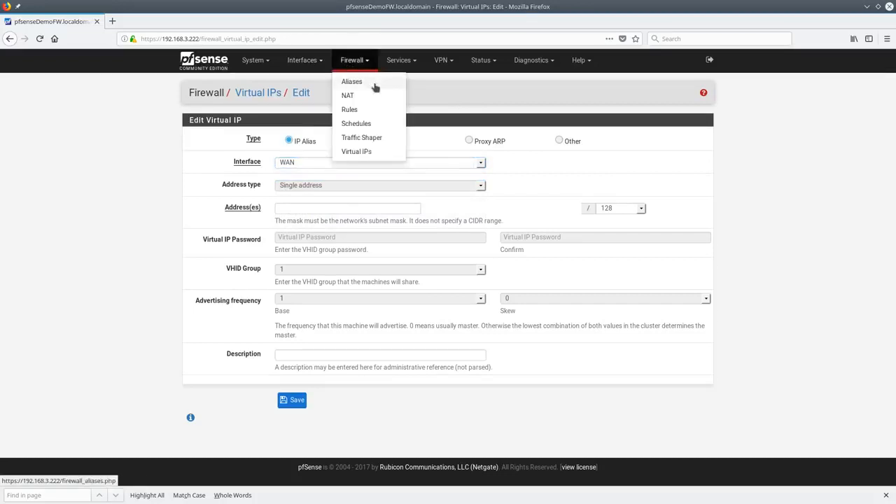
pyautogui.click(375, 86)
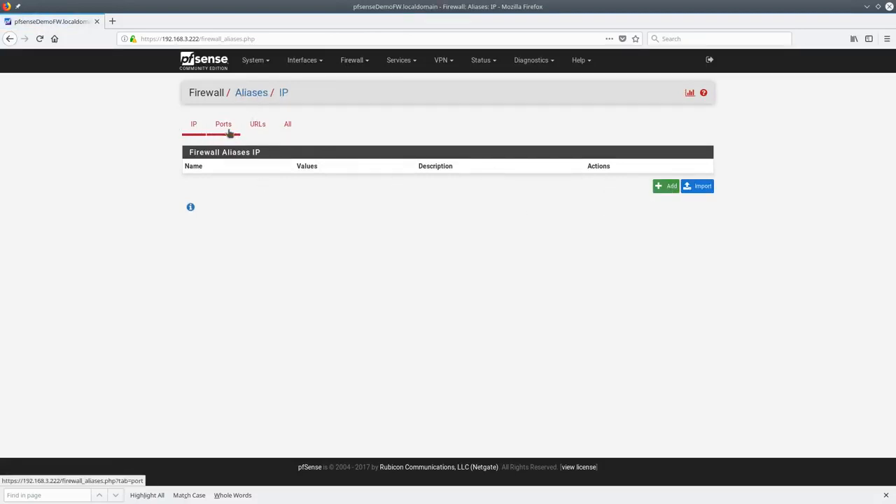
# Browse the All, Ports and IP alias lists
pyautogui.click(286, 135)
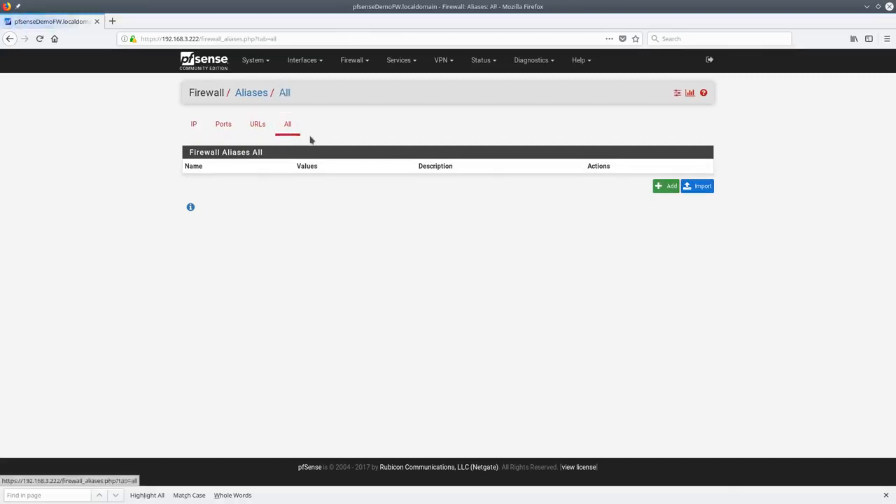
pyautogui.click(258, 134)
pyautogui.click(222, 134)
pyautogui.click(192, 132)
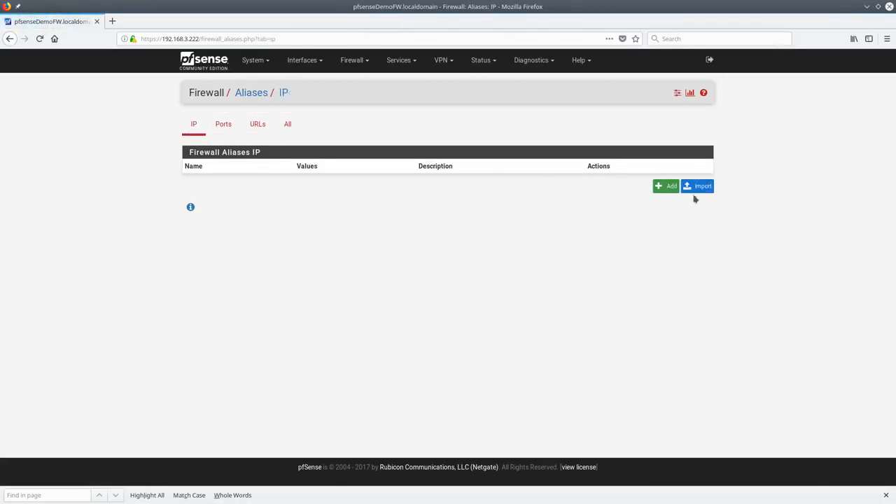
# Start a new alias named Camera_Ports with description NVR Camera Server
pyautogui.click(668, 187)
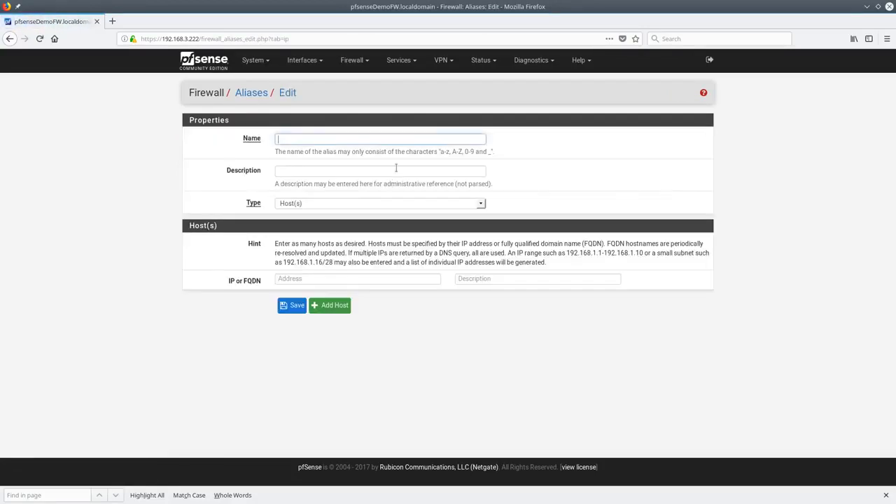
pyautogui.click(314, 138)
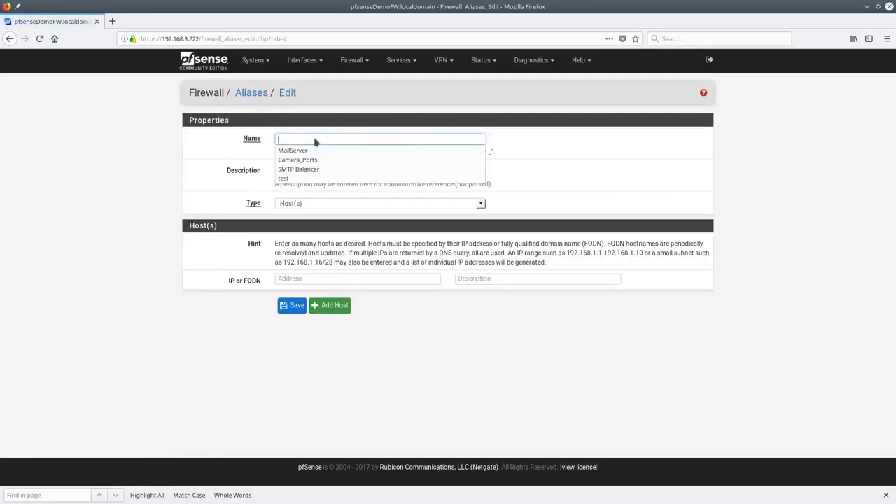
pyautogui.click(310, 160)
pyautogui.click(351, 174)
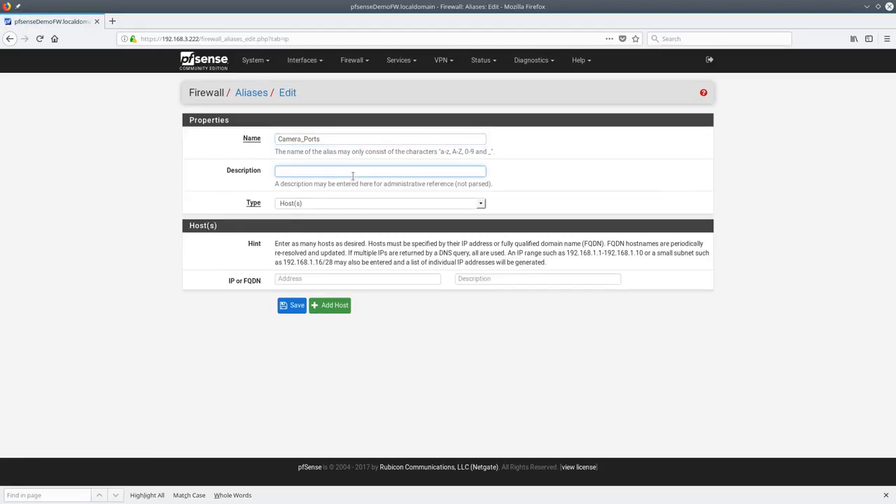
pyautogui.write('NVR')
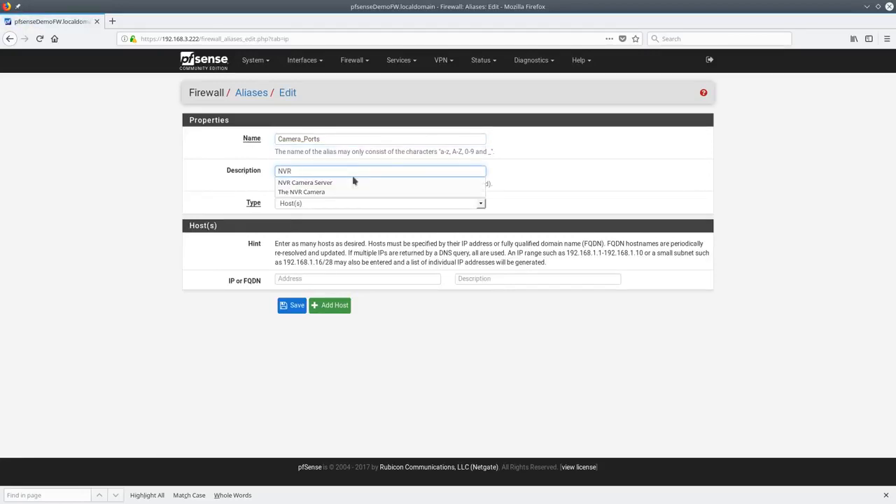
pyautogui.click(354, 182)
# Try the Port(s) and Host(s) alias types
pyautogui.click(318, 205)
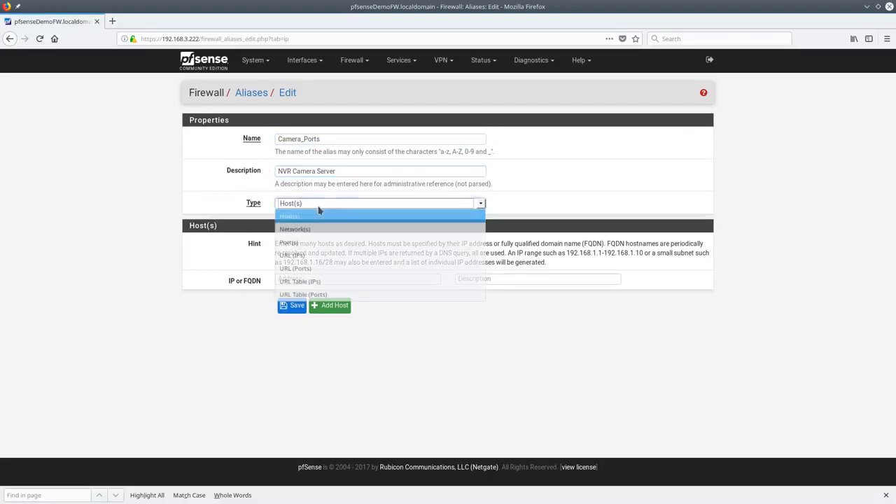
pyautogui.click(321, 243)
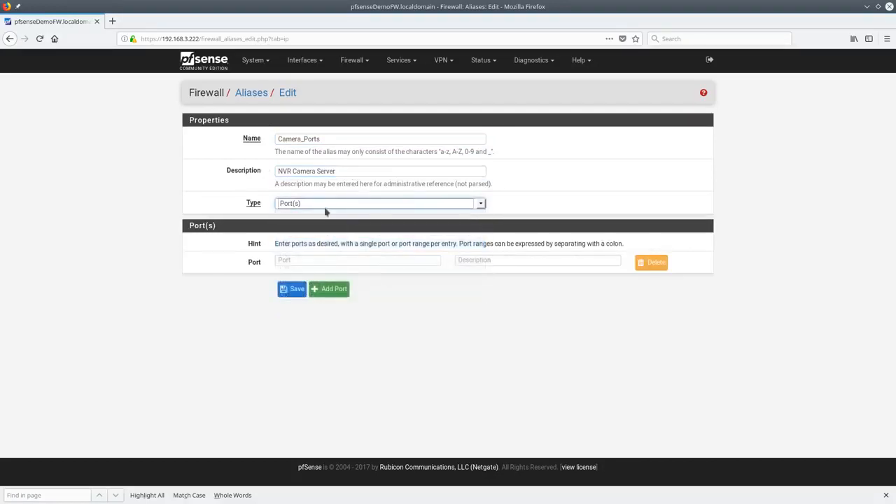
pyautogui.click(327, 206)
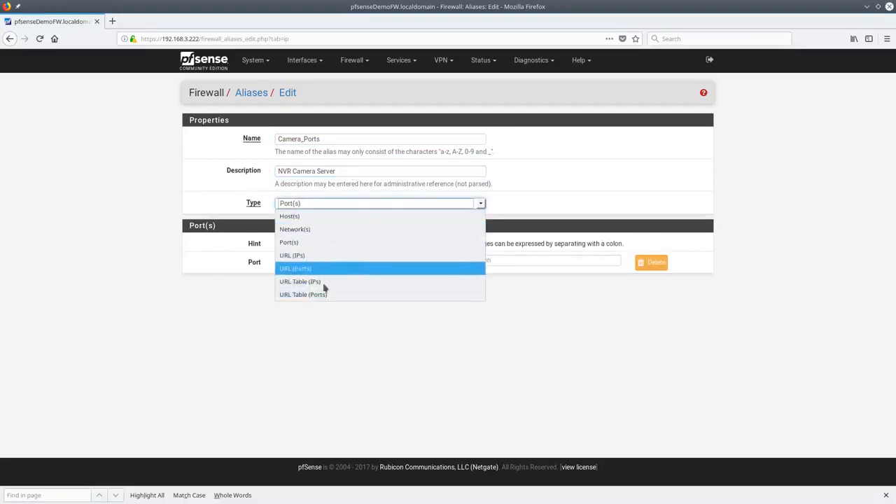
pyautogui.click(321, 203)
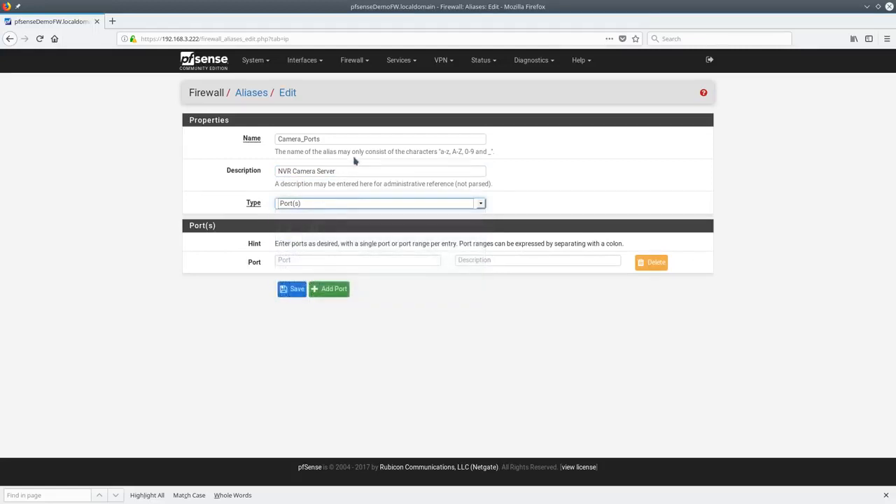
pyautogui.click(312, 203)
pyautogui.click(312, 203)
pyautogui.click(311, 203)
pyautogui.click(313, 219)
pyautogui.click(334, 277)
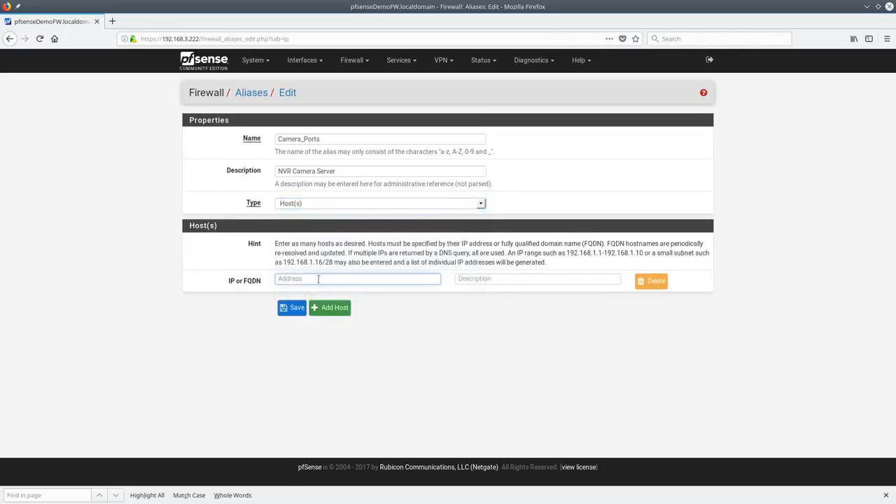
# Try the Network(s), Port(s) and URL (IPs) alias types
pyautogui.click(335, 203)
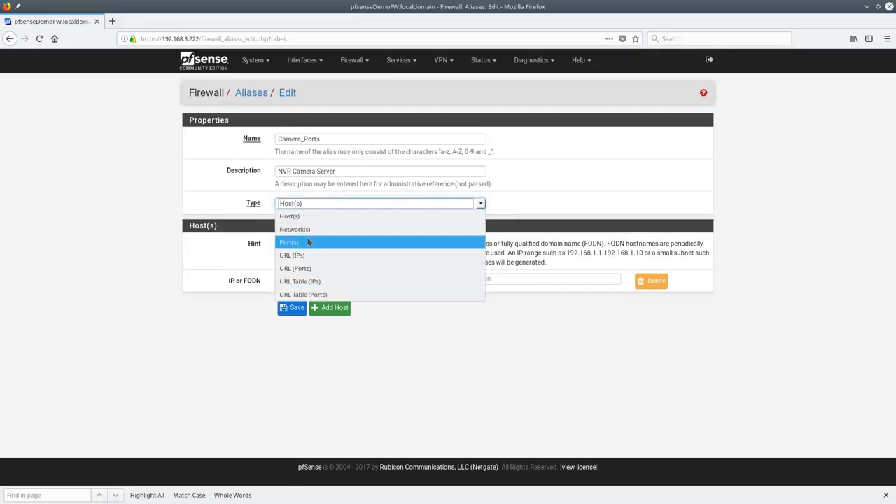
pyautogui.click(315, 230)
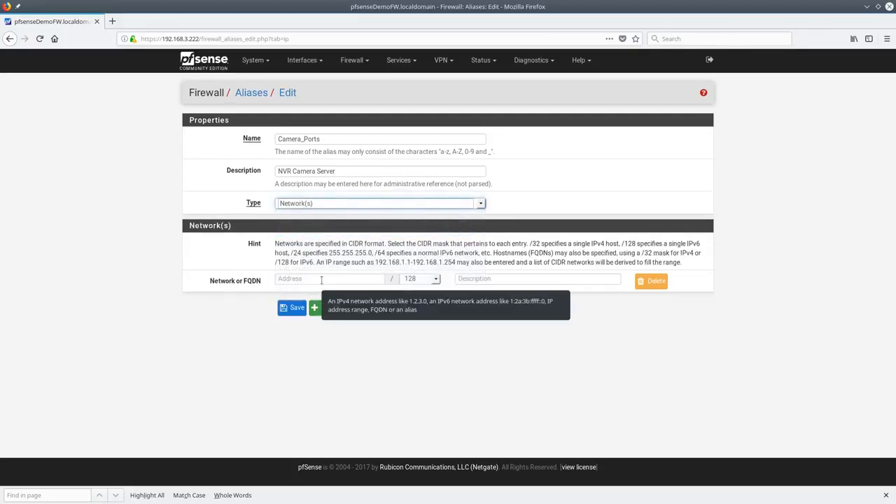
pyautogui.click(287, 205)
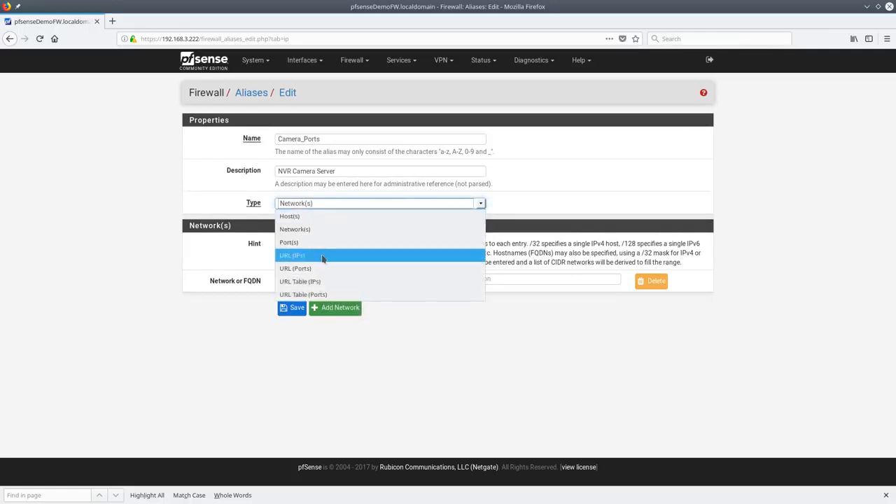
pyautogui.click(323, 242)
pyautogui.click(328, 205)
pyautogui.click(322, 255)
pyautogui.click(327, 270)
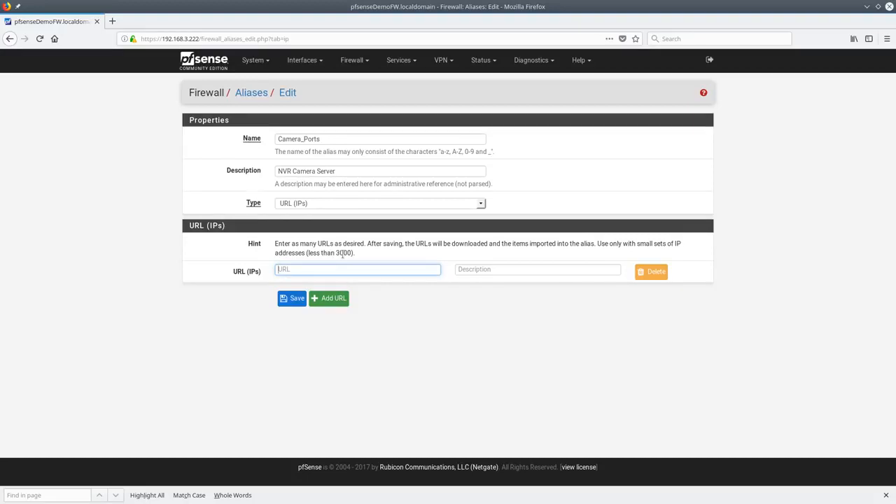
# Try the URL (Ports), URL Table (IPs) and URL Table (Ports) alias types
pyautogui.click(304, 207)
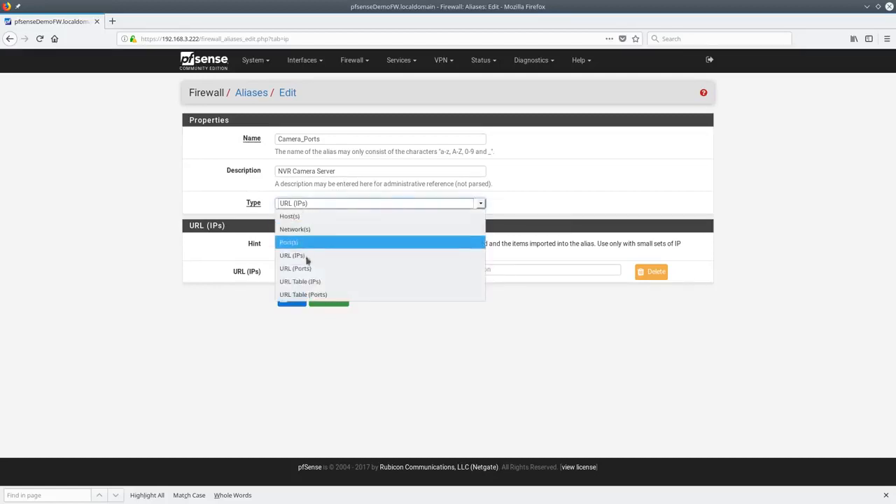
pyautogui.click(313, 271)
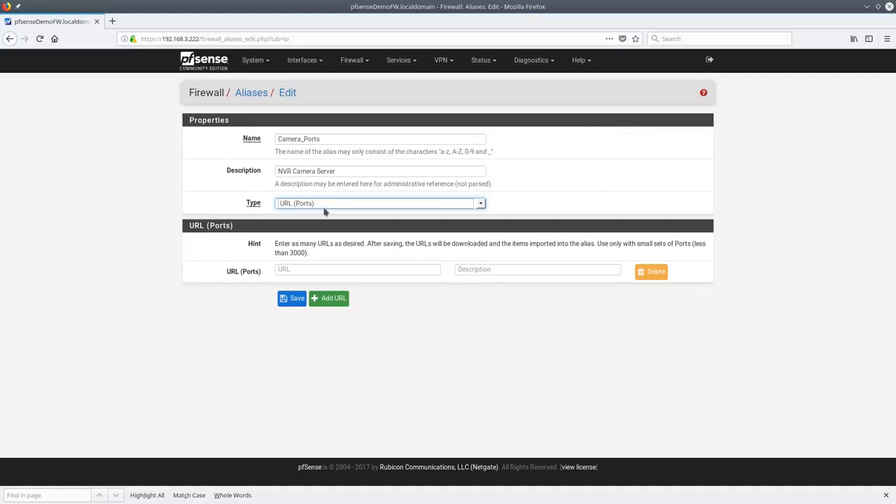
pyautogui.click(340, 203)
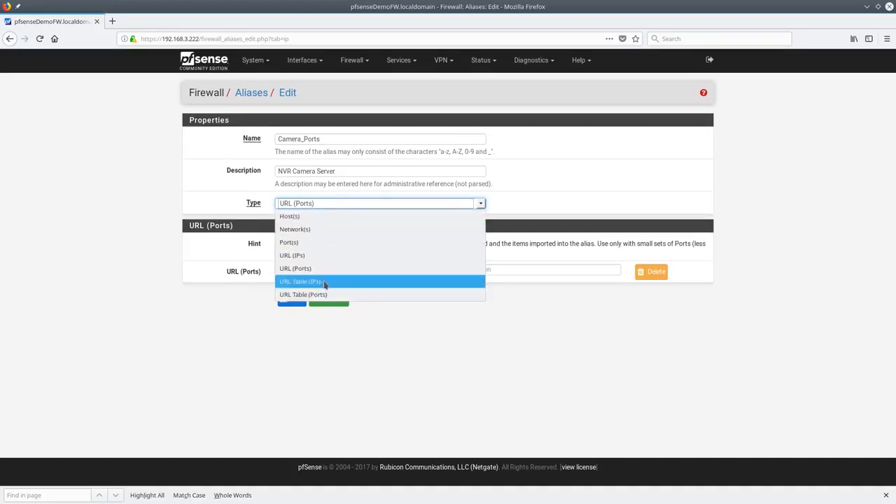
pyautogui.click(326, 283)
pyautogui.click(343, 278)
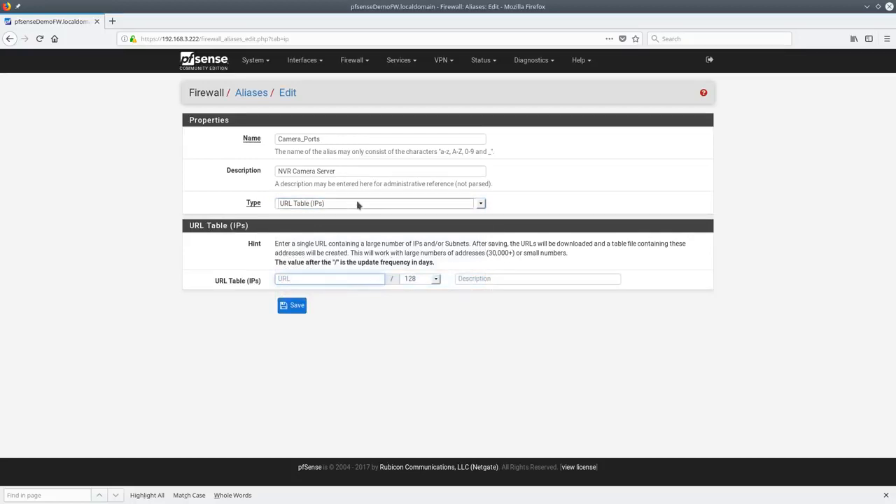
pyautogui.click(357, 204)
pyautogui.click(326, 295)
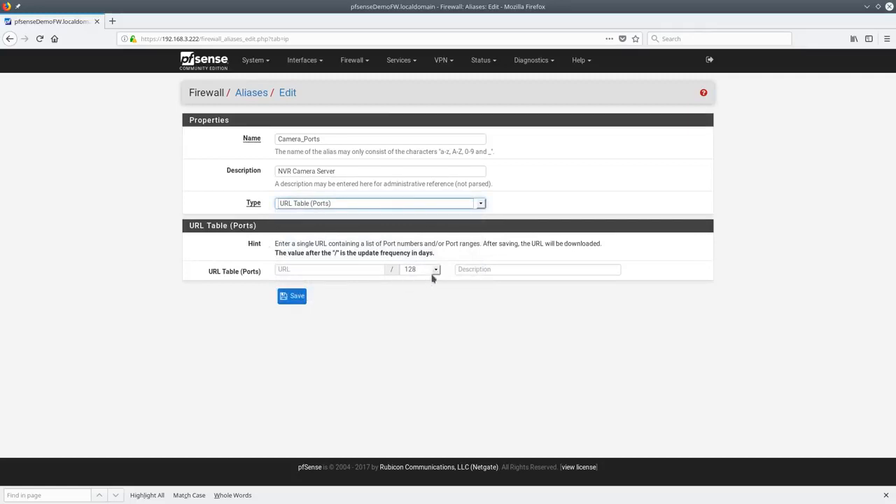
# Set the URL Table update frequency to 99 days, then back to 1 day
pyautogui.click(432, 273)
pyautogui.scroll(-20, 430, 238)
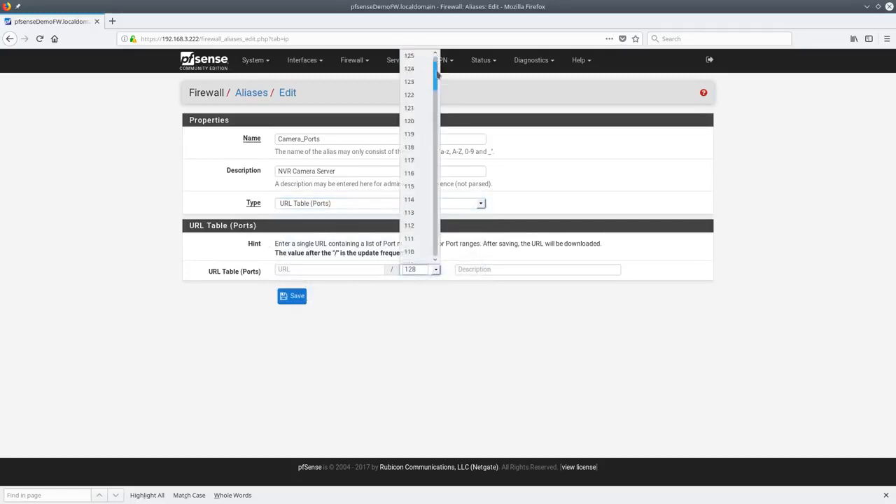
pyautogui.moveTo(429, 237); pyautogui.dragTo(445, 80)
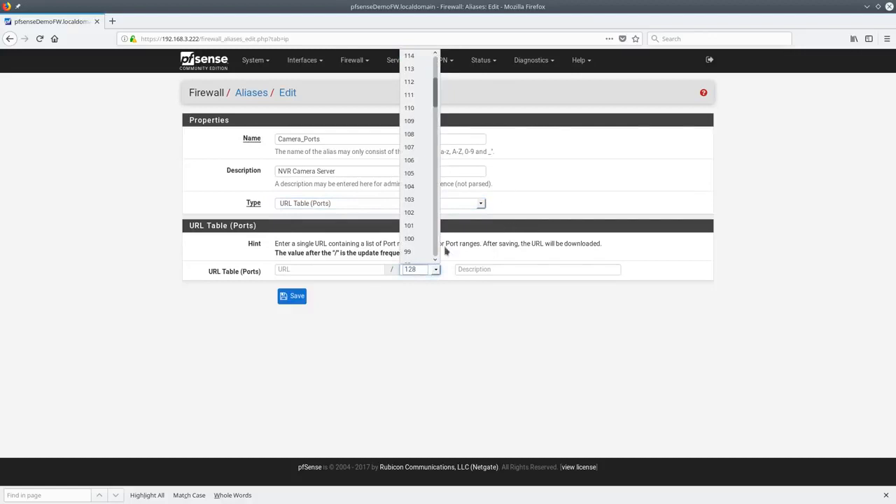
pyautogui.click(418, 252)
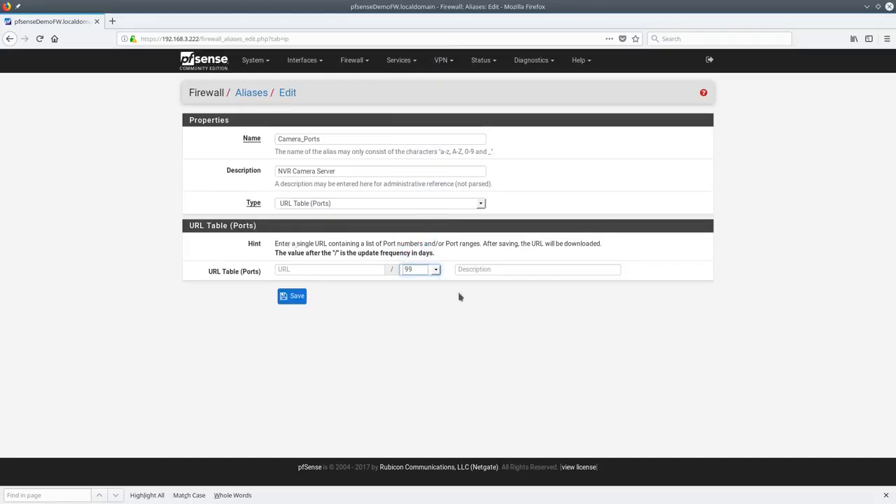
pyautogui.click(435, 270)
pyautogui.moveTo(433, 79); pyautogui.dragTo(434, 252)
pyautogui.click(423, 257)
pyautogui.click(361, 271)
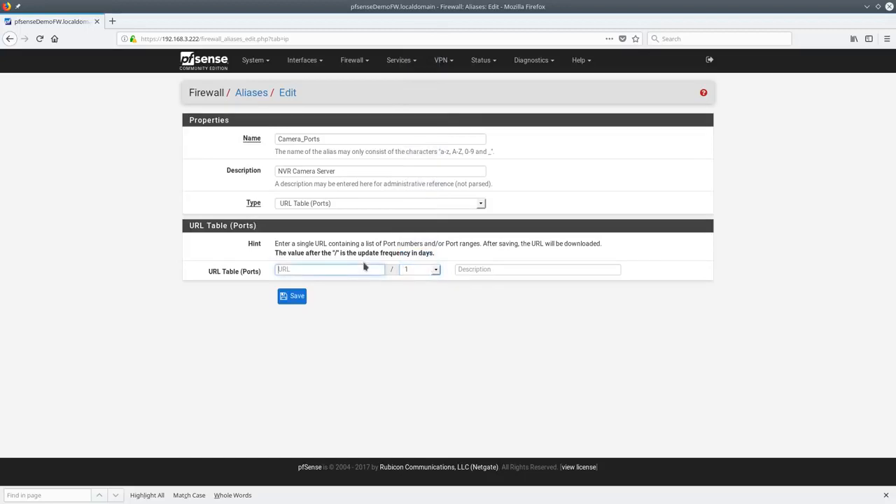
pyautogui.click(357, 207)
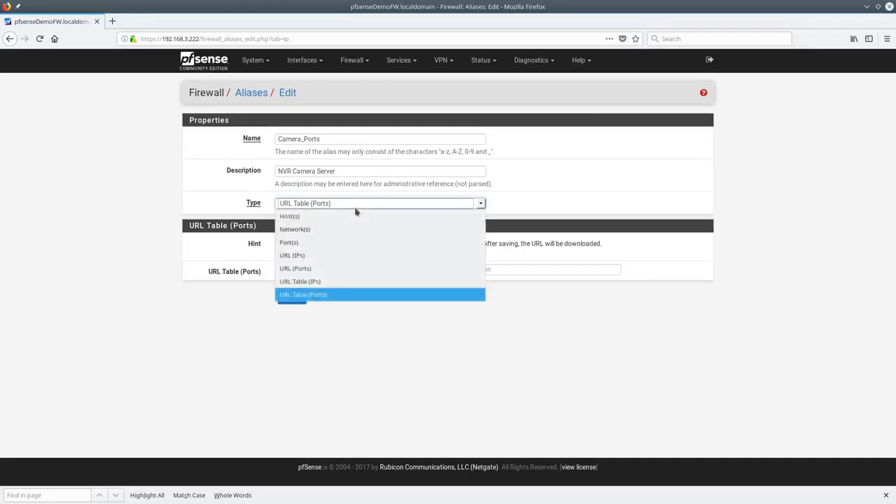
# Make Camera_Ports a Port(s) alias with port 80 (HTTP) and 443 (HTTPS)
pyautogui.click(341, 243)
pyautogui.click(338, 264)
pyautogui.write('80')
pyautogui.press('Tab')
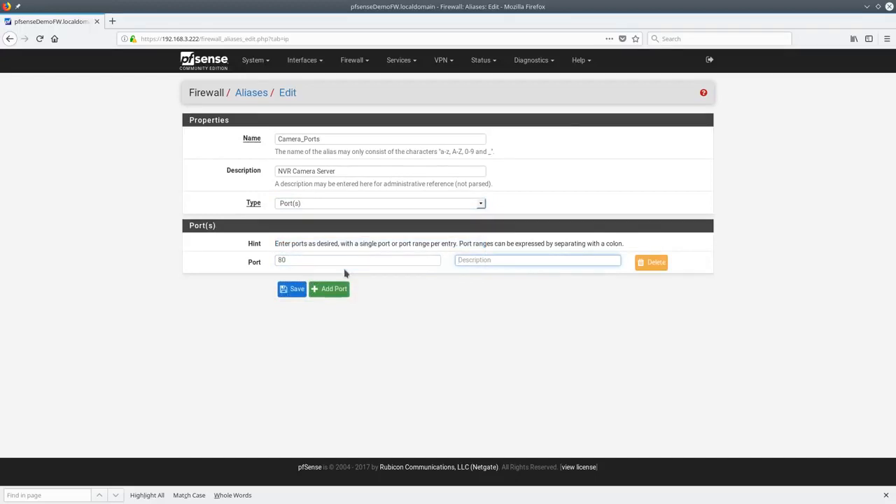
pyautogui.write('HTTP')
pyautogui.click(316, 289)
pyautogui.click(308, 281)
pyautogui.write('443')
pyautogui.press('Tab')
pyautogui.write('HTTPS')
# Add the 9000:9100 port range described as Control Ports
pyautogui.click(324, 312)
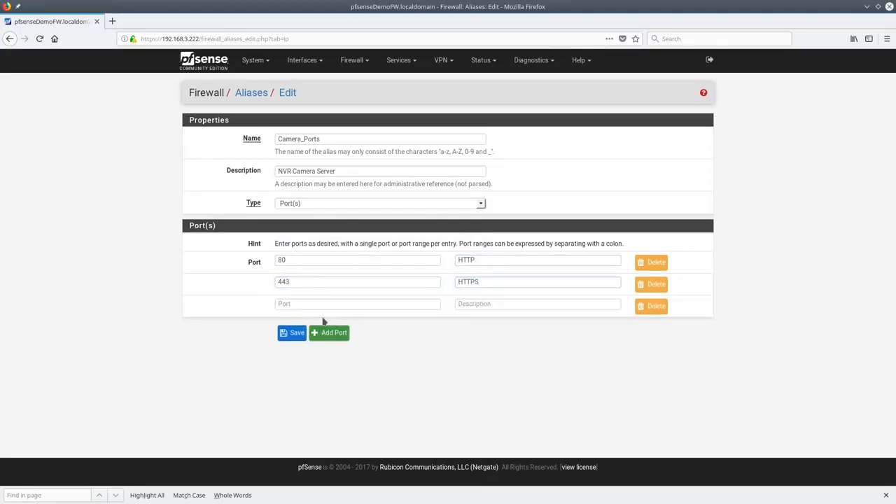
pyautogui.click(317, 306)
pyautogui.write('9000:')
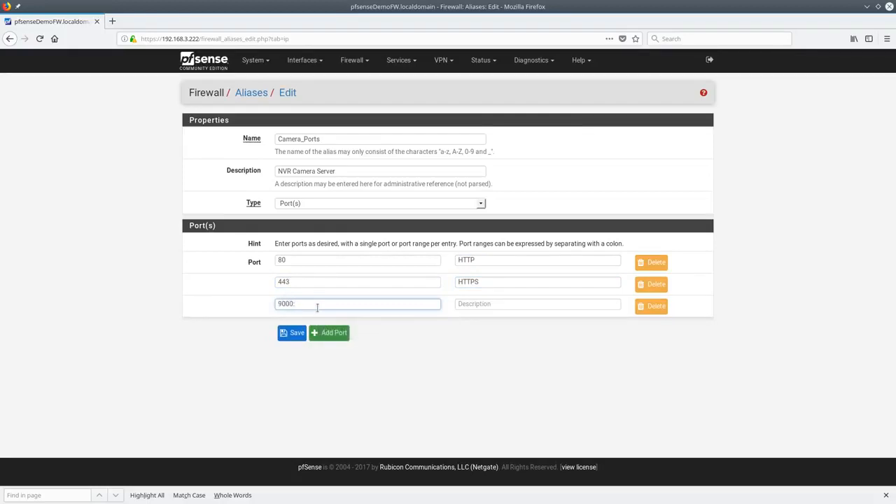
pyautogui.write('9100')
pyautogui.hotkey('ctrl', 'a')
pyautogui.click(509, 304)
pyautogui.write('C')
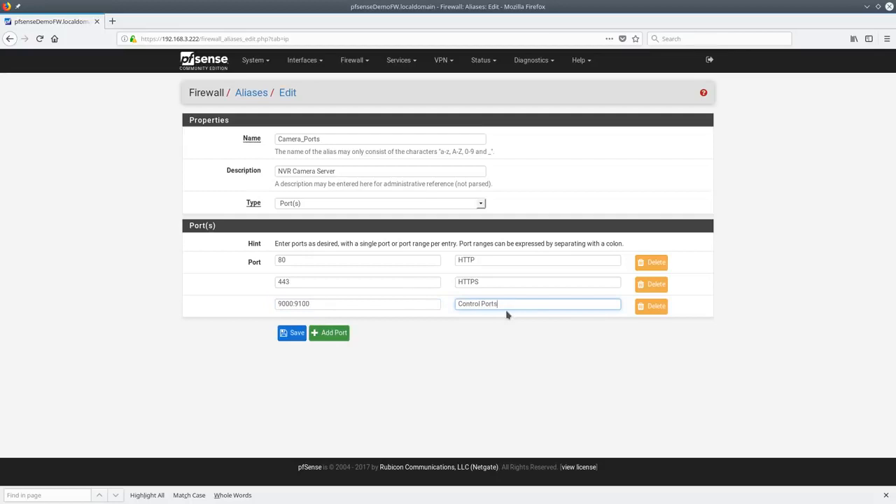
# Save and apply the Camera_Ports alias, then check the Ports, All, URLs and IP lists
pyautogui.click(288, 334)
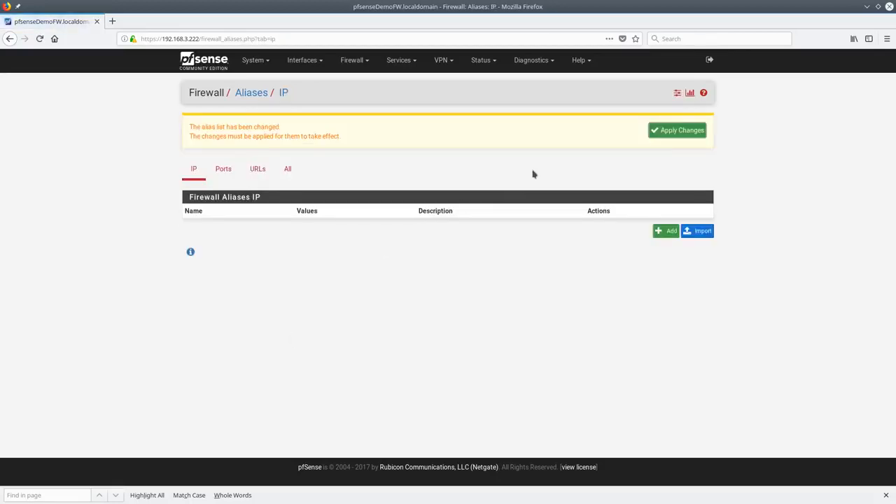
pyautogui.click(695, 132)
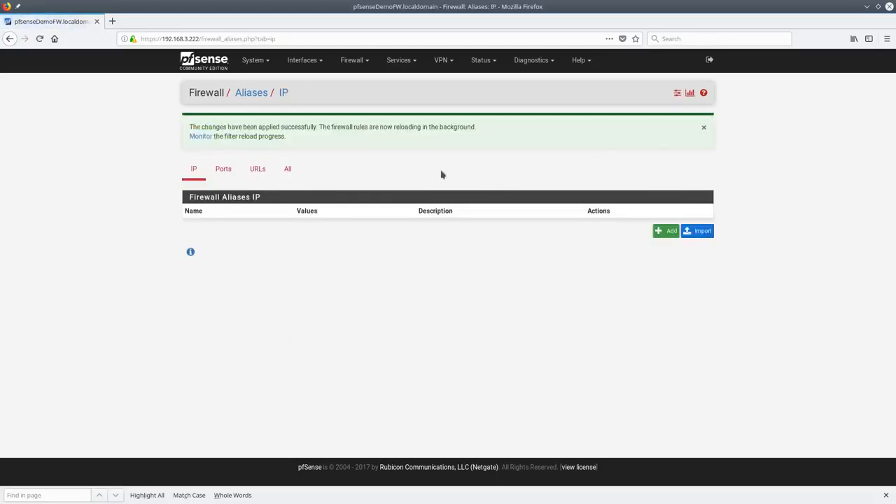
pyautogui.click(223, 169)
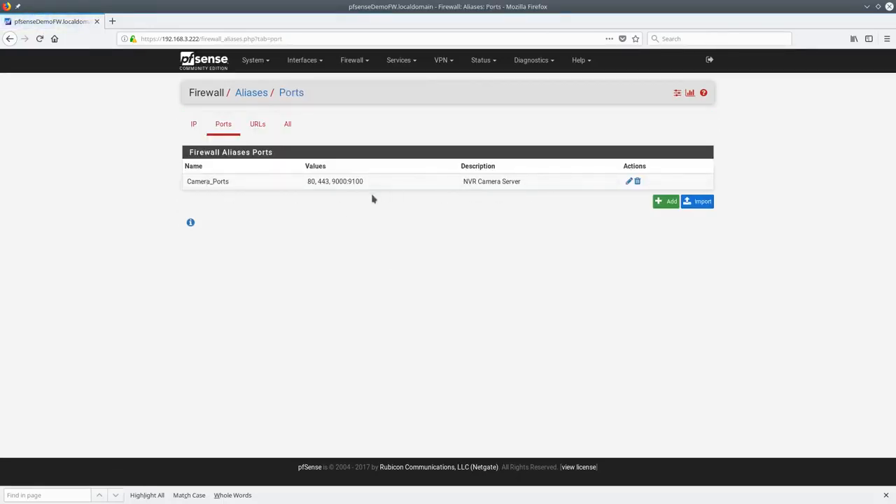
pyautogui.click(289, 125)
pyautogui.click(258, 125)
pyautogui.click(195, 126)
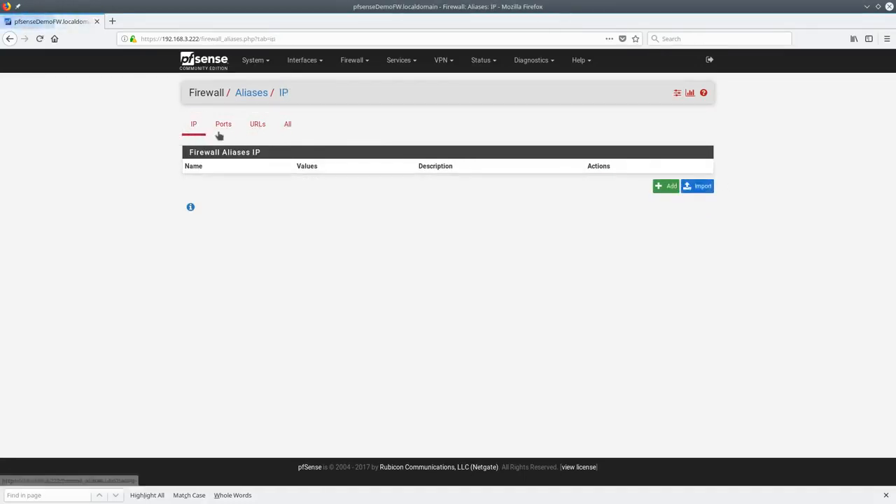
# Try saving a host alias MailServer for 192.168.1.9 described as 'Mail Server'
pyautogui.click(667, 186)
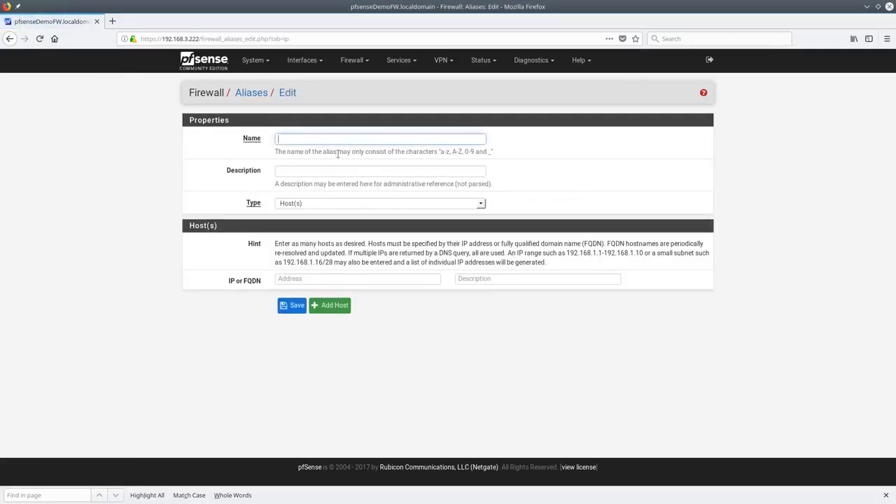
pyautogui.write('M')
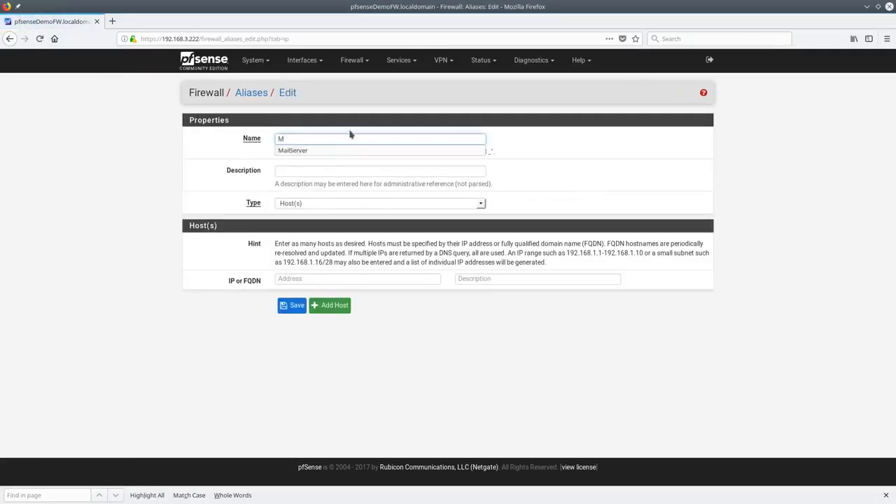
pyautogui.click(342, 149)
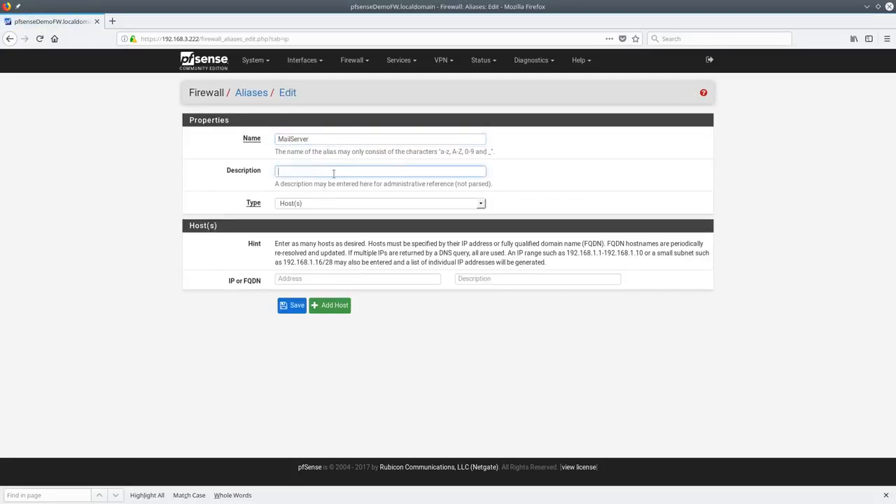
pyautogui.write('192.1')
pyautogui.press('BackSpace')
pyautogui.press('BackSpace')
pyautogui.press('BackSpace')
pyautogui.press('BackSpace')
pyautogui.press('BackSpace')
pyautogui.click(324, 278)
pyautogui.write('192.168.1.9')
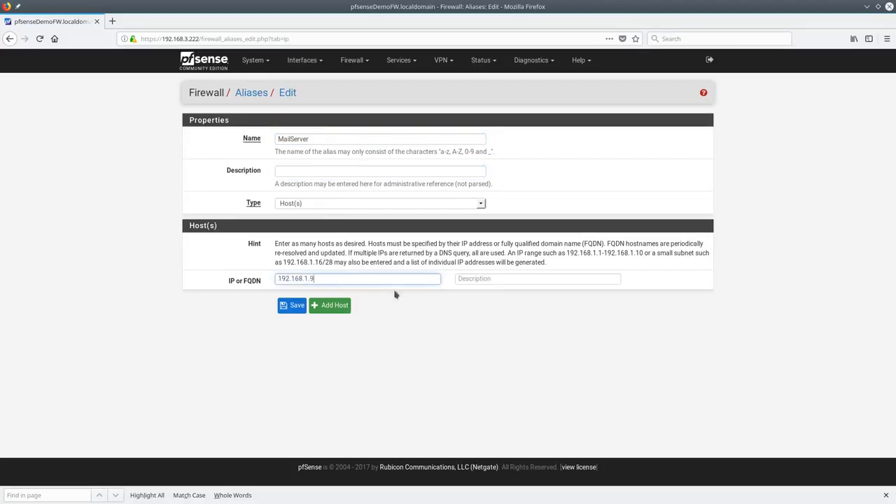
pyautogui.click(466, 282)
pyautogui.write('Mail S')
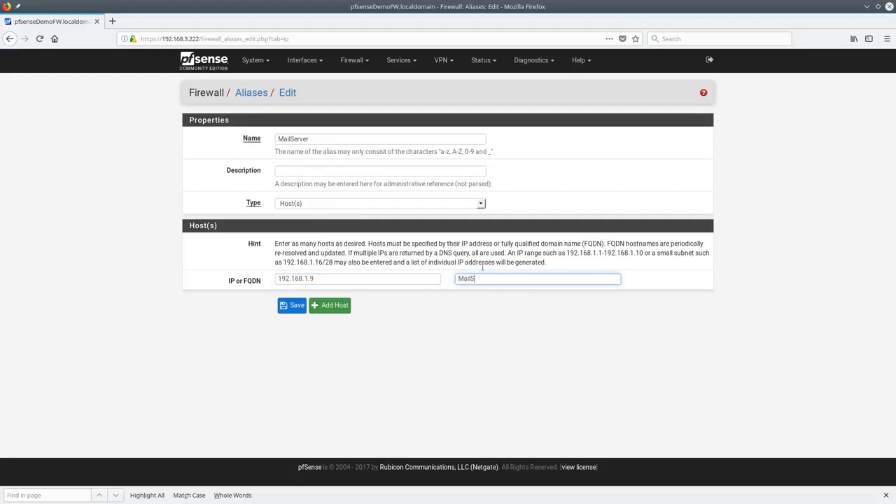
pyautogui.write('erver')
pyautogui.click(294, 305)
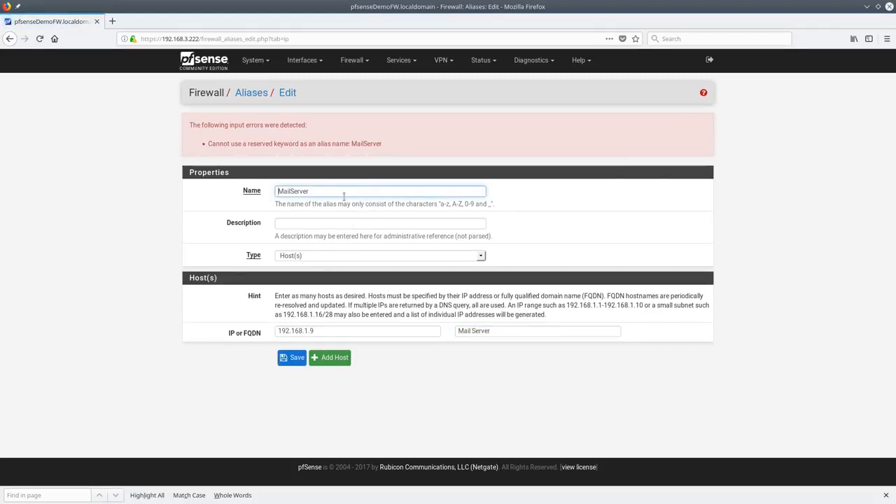
# After the reserved-name error, rename the alias to TheMailServer and save it
pyautogui.doubleClick(344, 191)
pyautogui.press('BackSpace')
pyautogui.write('TheMailServ')
pyautogui.click(298, 359)
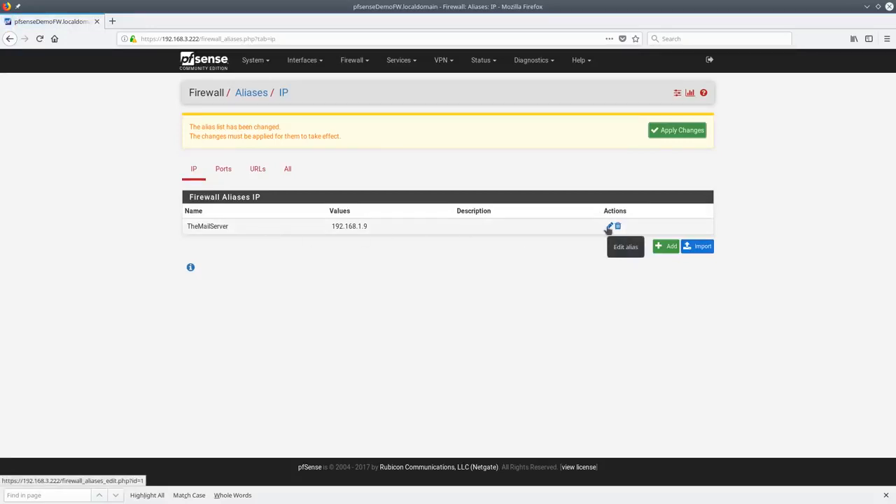
# Look through the URL, Ports and All alias tabs, then return to the IP list
pyautogui.click(255, 173)
pyautogui.click(231, 175)
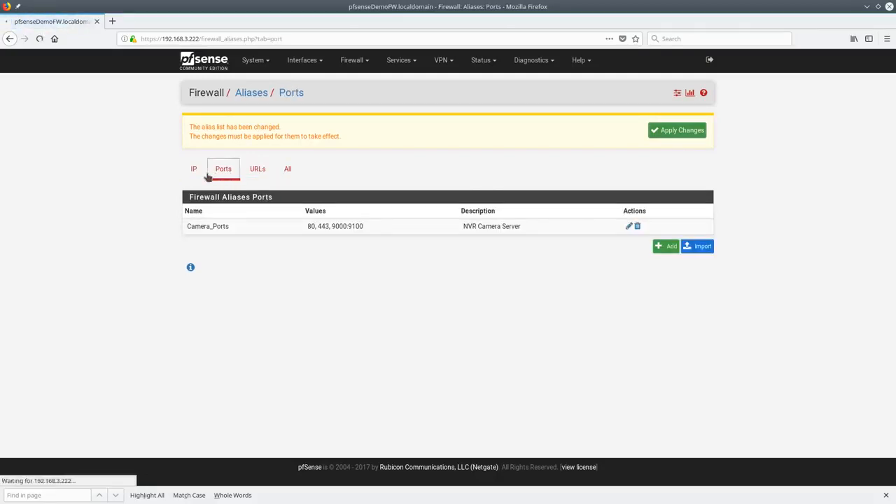
pyautogui.click(286, 168)
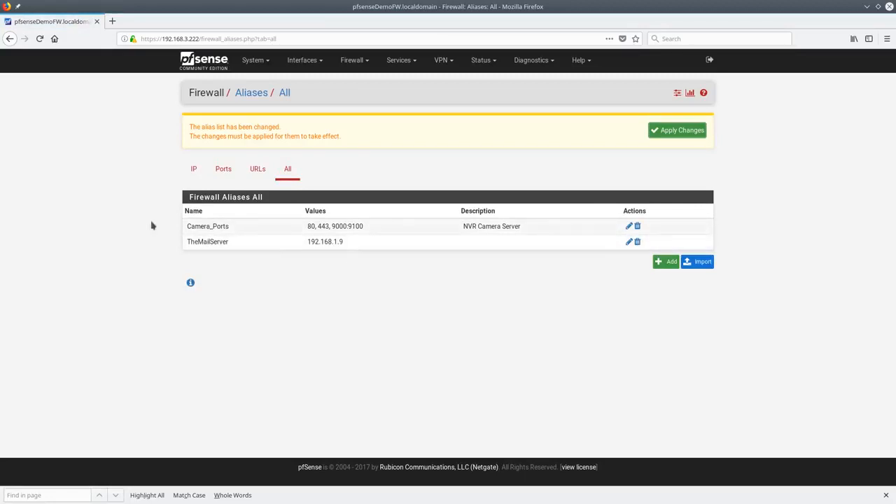
pyautogui.click(196, 174)
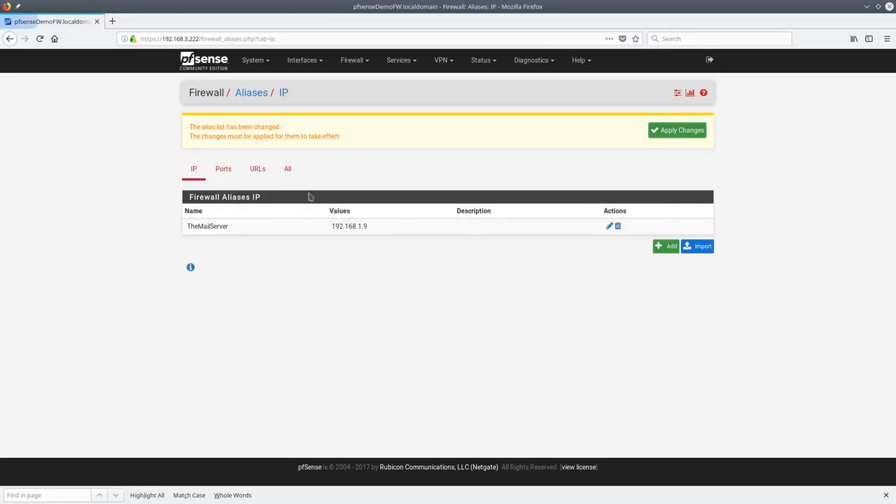
# Apply pending changes and start a Host(s) alias named and described NVR_Recorder
pyautogui.click(669, 130)
pyautogui.click(669, 247)
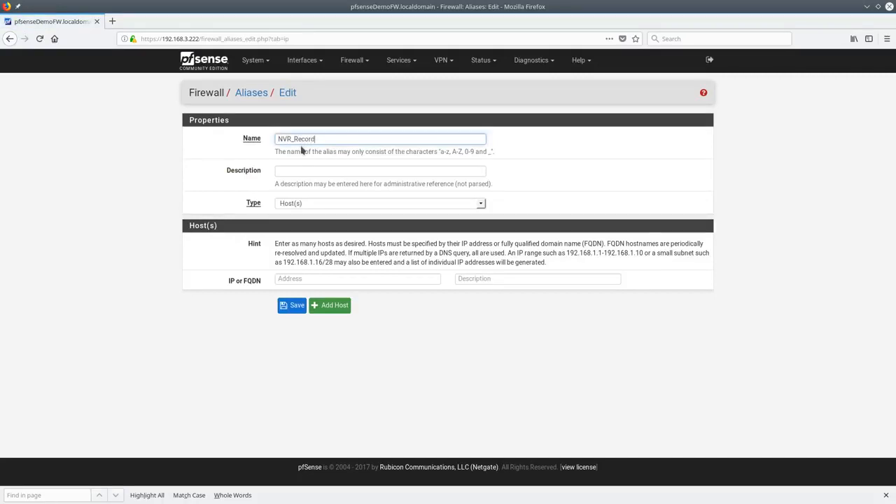
pyautogui.write('NVR_Recorder')
pyautogui.hotkey('ctrl', 'a')
pyautogui.hotkey('ctrl', 'c')
pyautogui.click(306, 170)
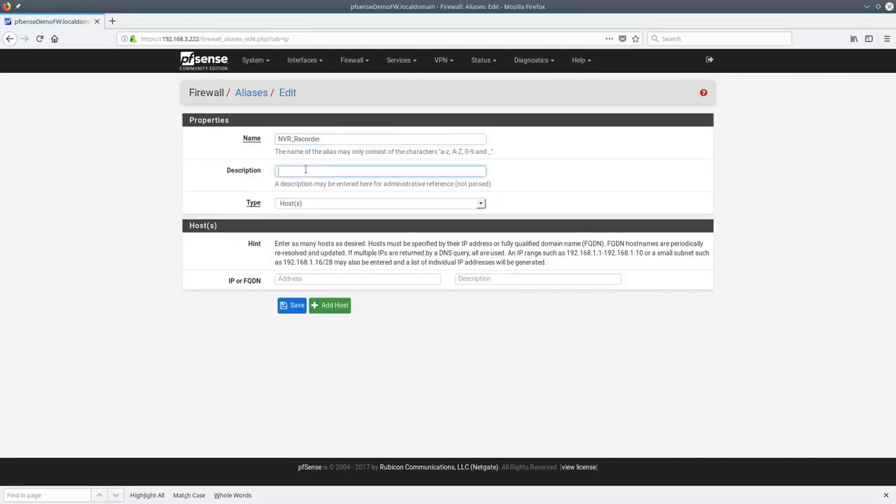
pyautogui.hotkey('ctrl', 'v')
pyautogui.click(315, 204)
pyautogui.click(315, 216)
# Add host 192.168.1.10 described 'NVR Server for cameras', save, and apply changes
pyautogui.click(328, 280)
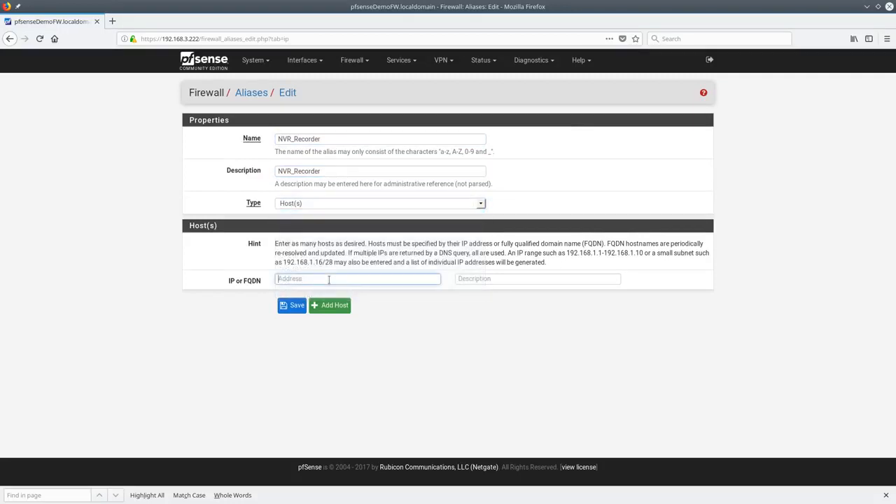
pyautogui.write('192.168.1.10')
pyautogui.press('Tab')
pyautogui.write('NV')
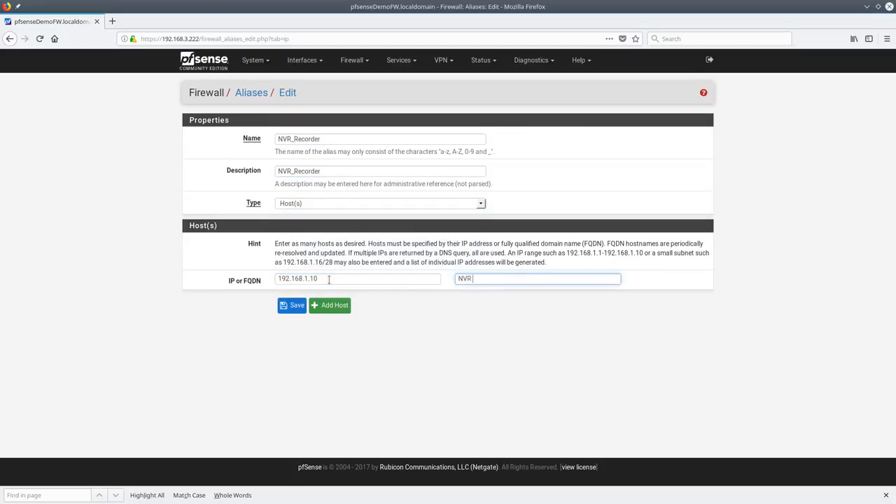
pyautogui.write('R Server for cameras')
pyautogui.click(289, 308)
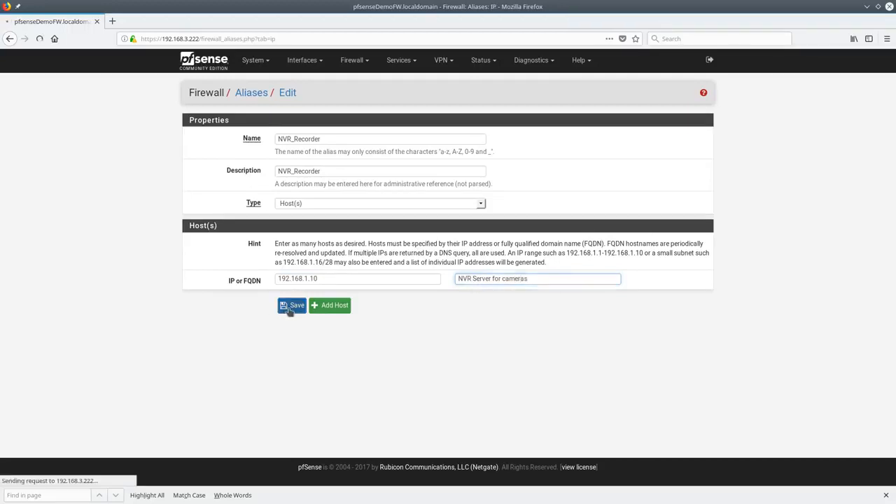
pyautogui.click(677, 134)
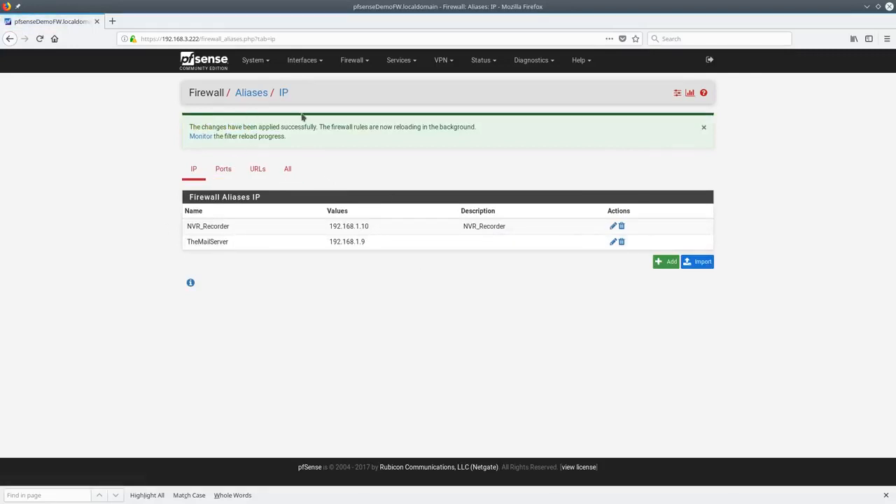
pyautogui.click(357, 62)
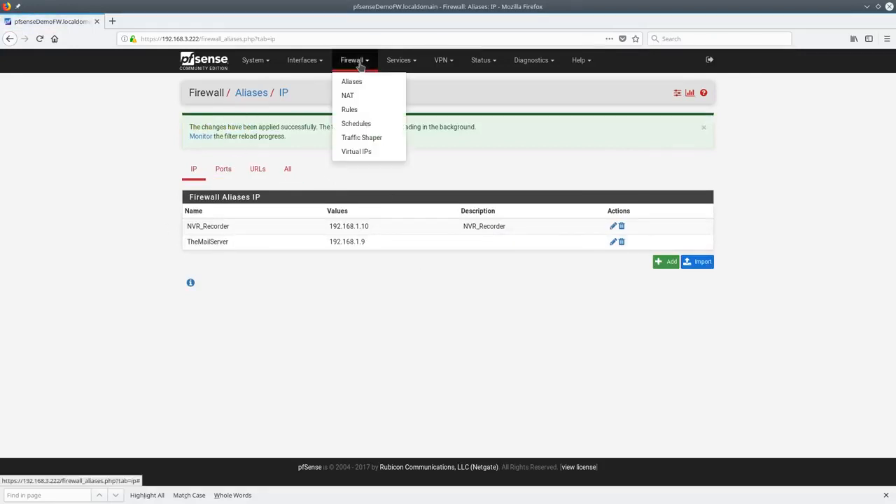
# Browse the NAT Port Forward and 1:1 pages, ending on the Outbound NAT settings
pyautogui.click(358, 97)
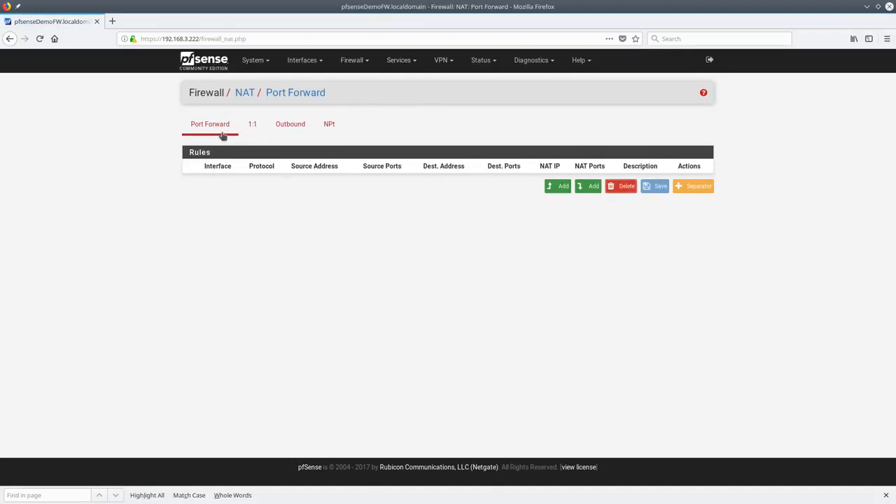
pyautogui.click(253, 131)
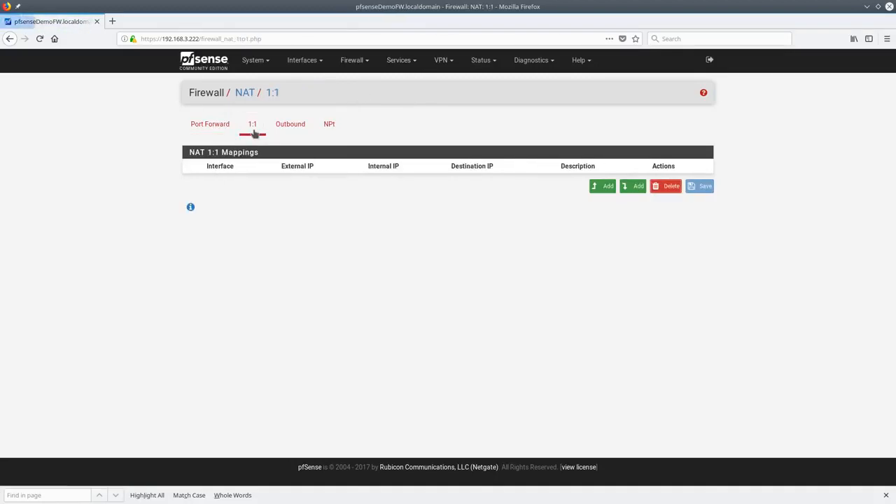
pyautogui.click(289, 133)
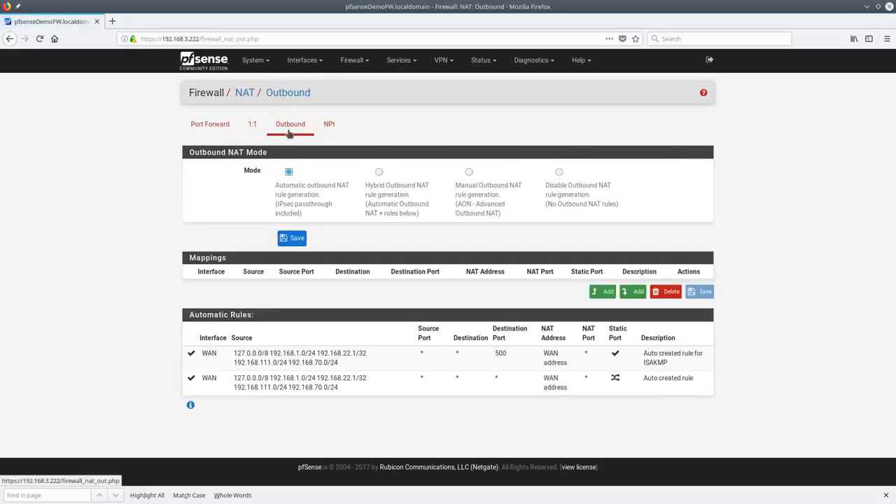
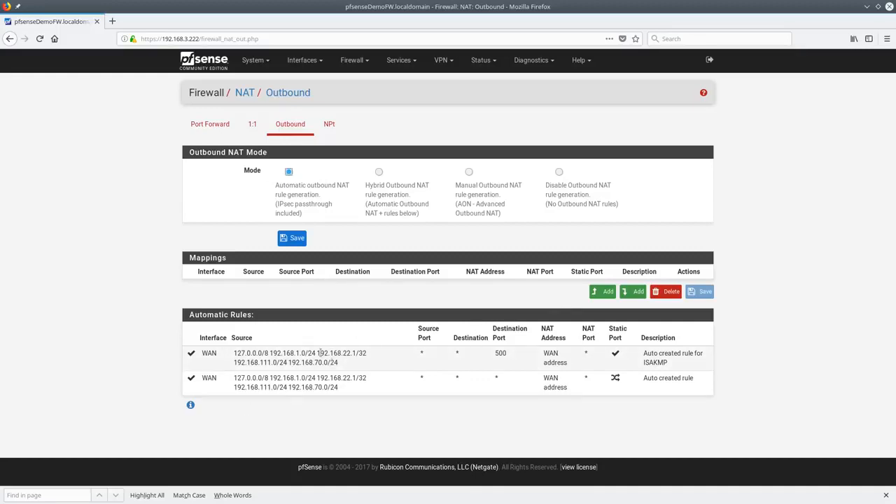
# Glance at a new outbound NAT mapping, then go back and open the empty Port Forward rules list
pyautogui.moveTo(234, 353); pyautogui.dragTo(346, 361)
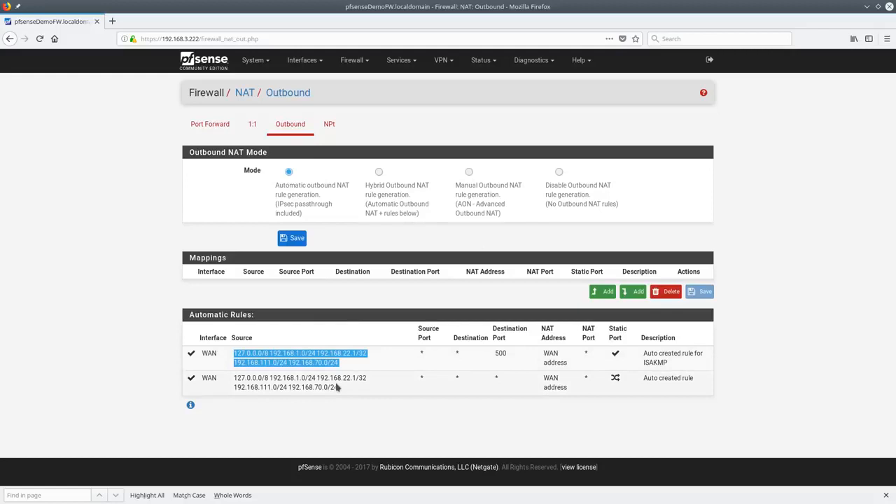
pyautogui.click(603, 291)
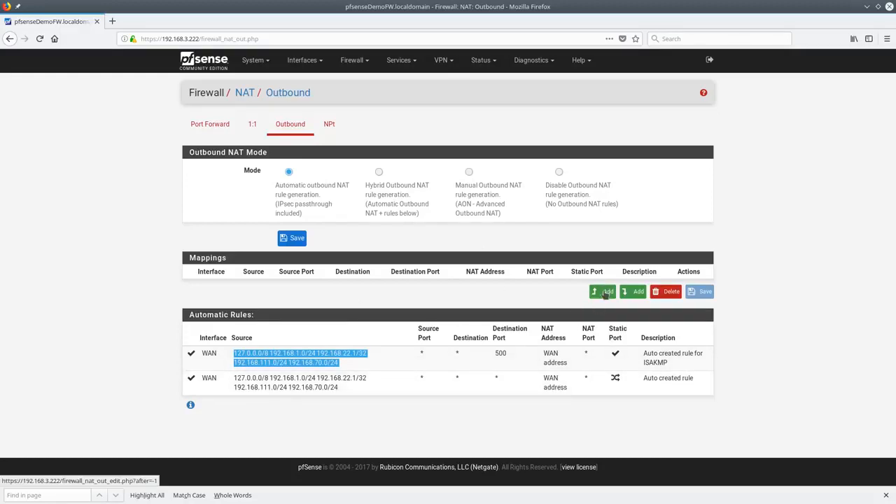
pyautogui.scroll(-3, 342, 244)
pyautogui.scroll(3, 386, 309)
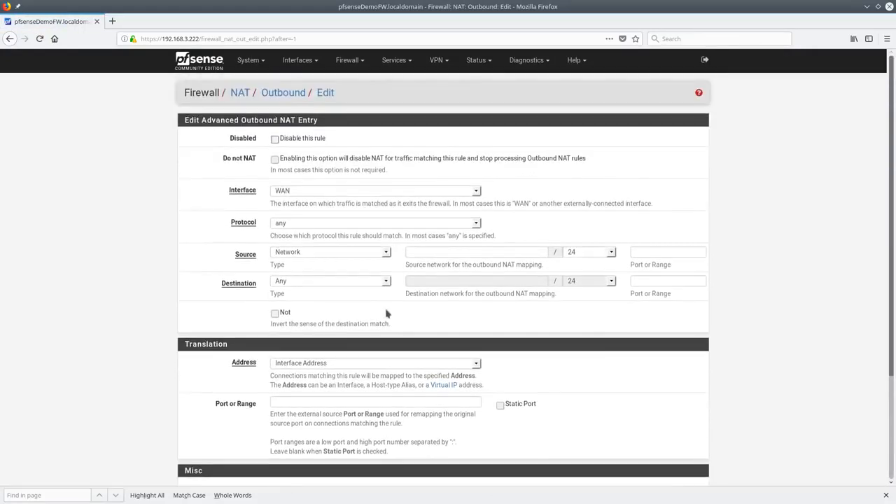
pyautogui.hotkey('alt', 'Left')
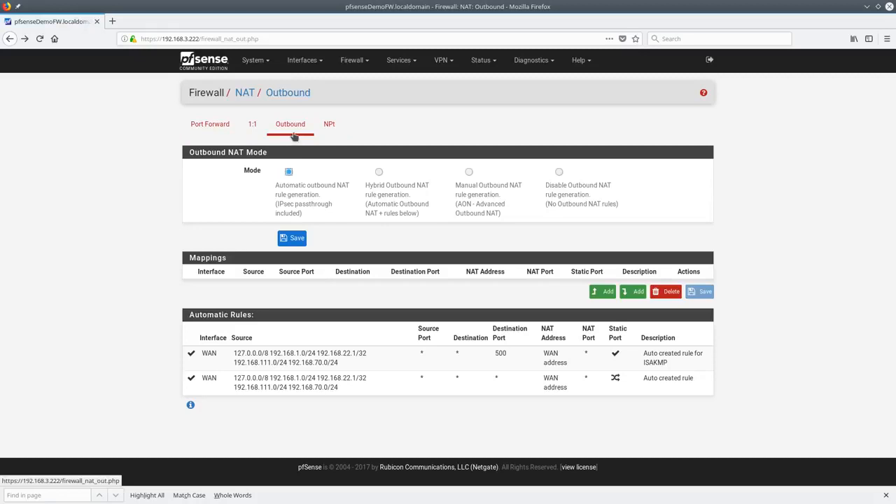
pyautogui.click(210, 126)
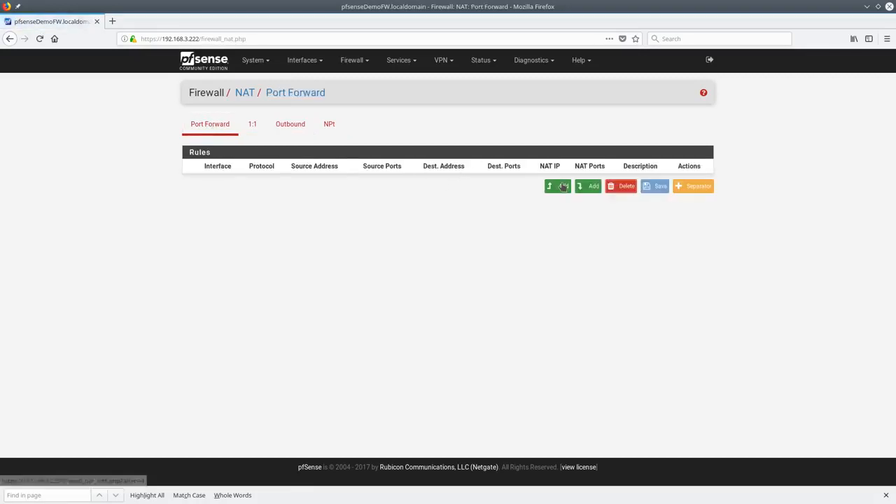
# Start a new port forward rule, keeping protocol TCP and destination WAN address
pyautogui.click(212, 133)
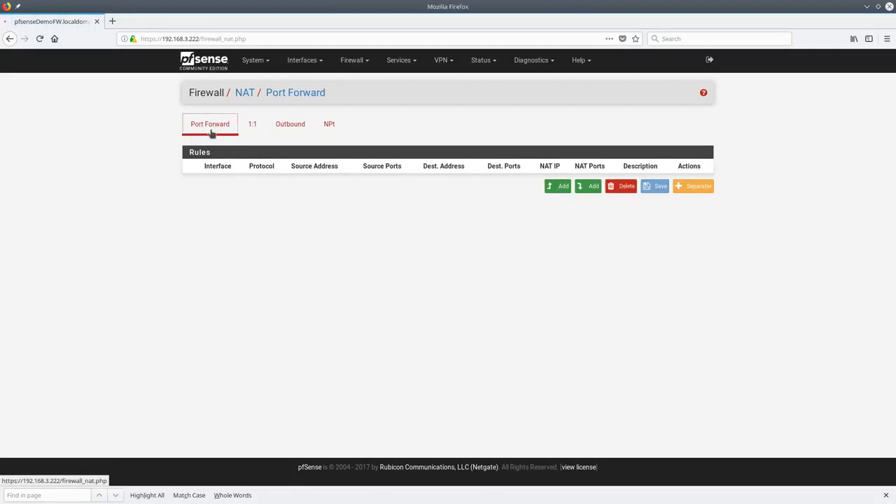
pyautogui.click(553, 190)
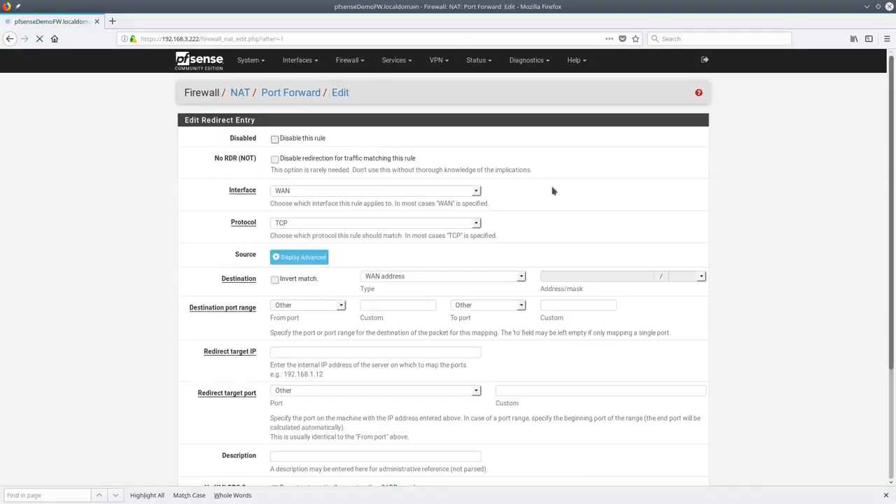
pyautogui.click(319, 222)
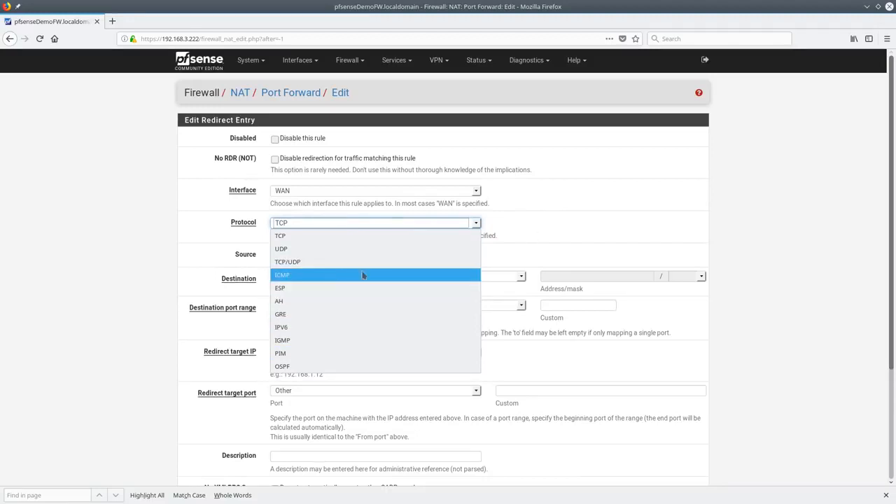
pyautogui.click(538, 226)
pyautogui.scroll(-1, 434, 254)
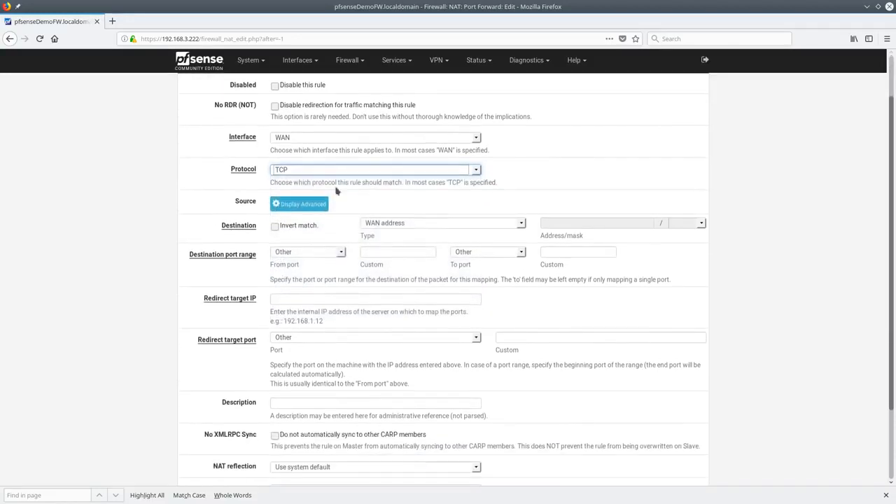
pyautogui.click(432, 222)
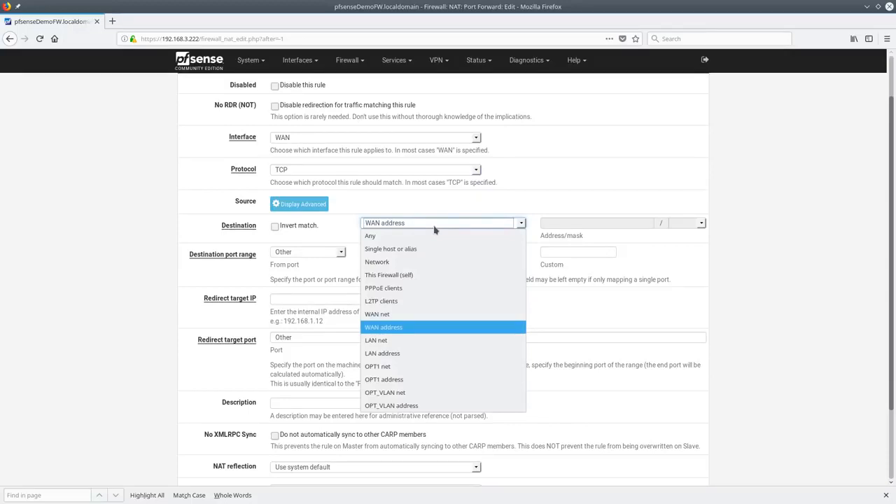
pyautogui.click(434, 229)
# Set the destination port range and redirect target port to the Camera_Ports alias
pyautogui.click(391, 253)
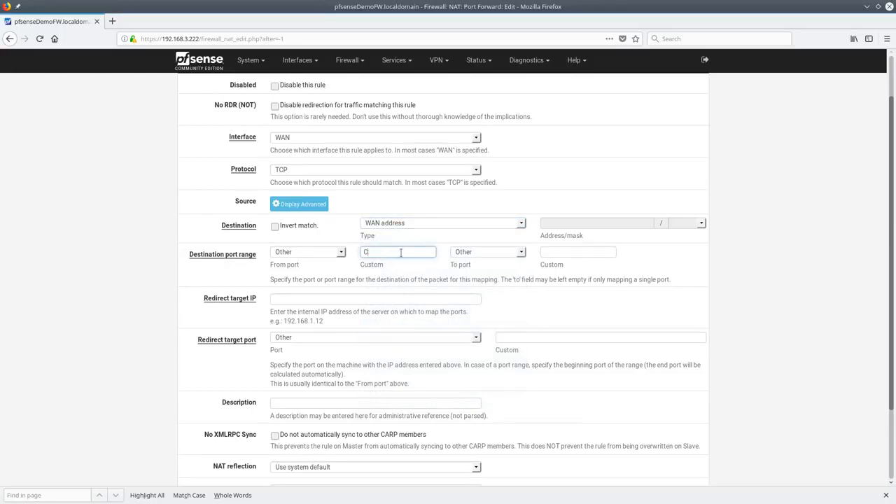
pyautogui.click(396, 267)
pyautogui.click(583, 255)
pyautogui.write('C')
pyautogui.click(578, 266)
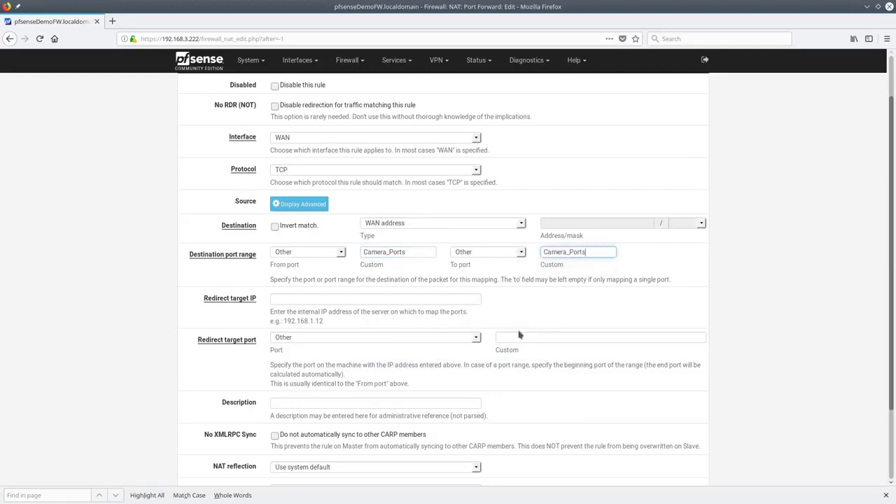
pyautogui.click(521, 339)
pyautogui.write('C')
pyautogui.click(523, 349)
# Set the redirect target IP to the NVR_Recorder alias
pyautogui.click(309, 298)
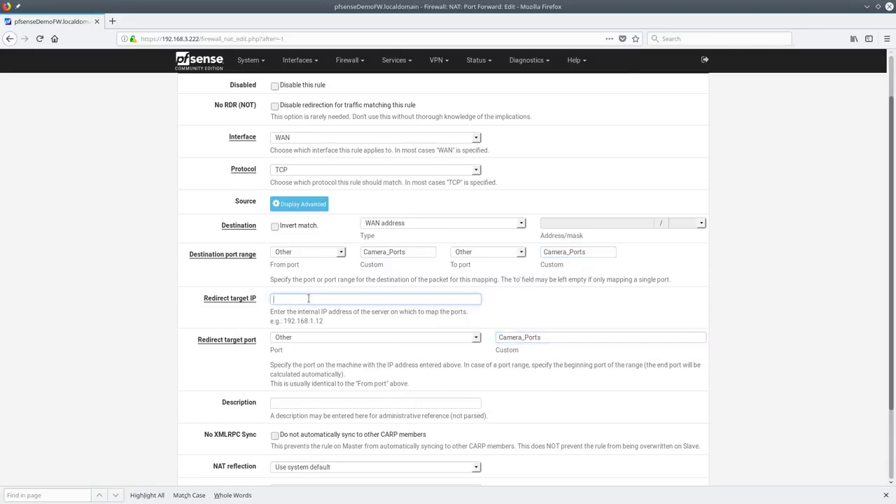
pyautogui.write('N')
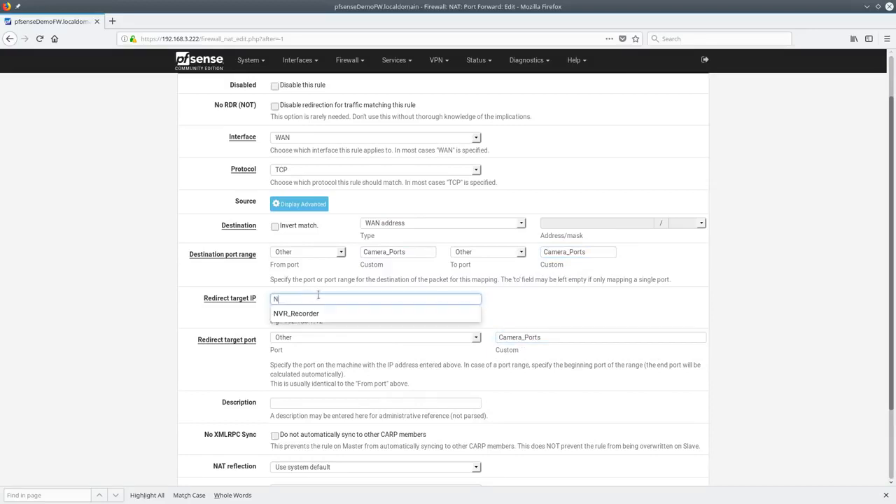
pyautogui.click(338, 315)
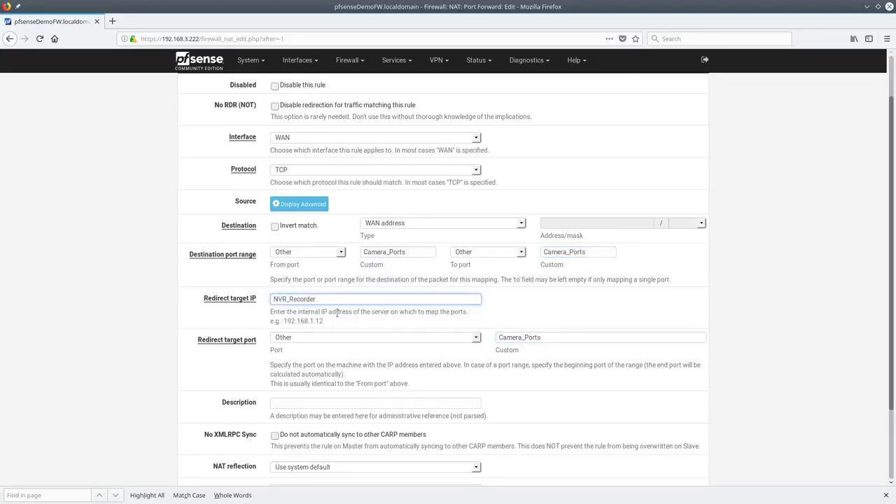
pyautogui.hotkey('ctrl', 'a')
pyautogui.moveTo(281, 320); pyautogui.dragTo(349, 323)
pyautogui.click(345, 301)
pyautogui.hotkey('ctrl', 'a')
pyautogui.write(': 192.168.1.12')
pyautogui.press('Home')
pyautogui.press('Delete')
pyautogui.press('Delete')
pyautogui.hotkey('ctrl', 'a')
pyautogui.press('BackSpace')
pyautogui.write('N')
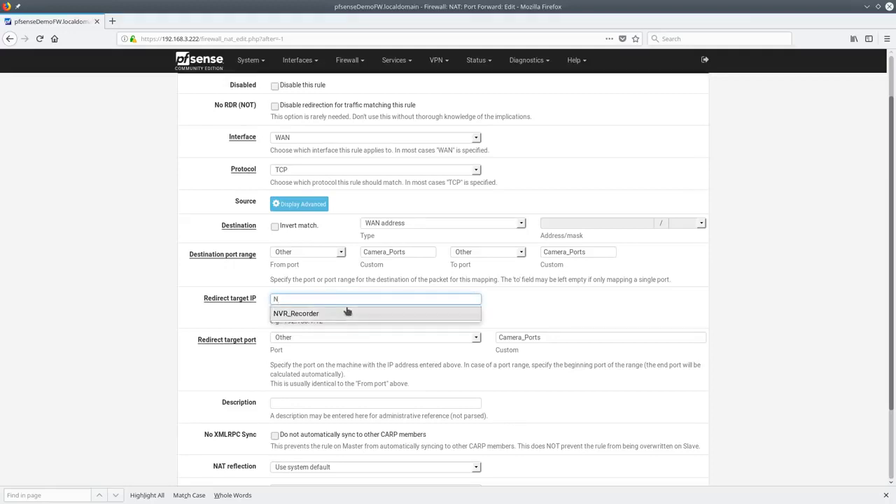
pyautogui.write('n')
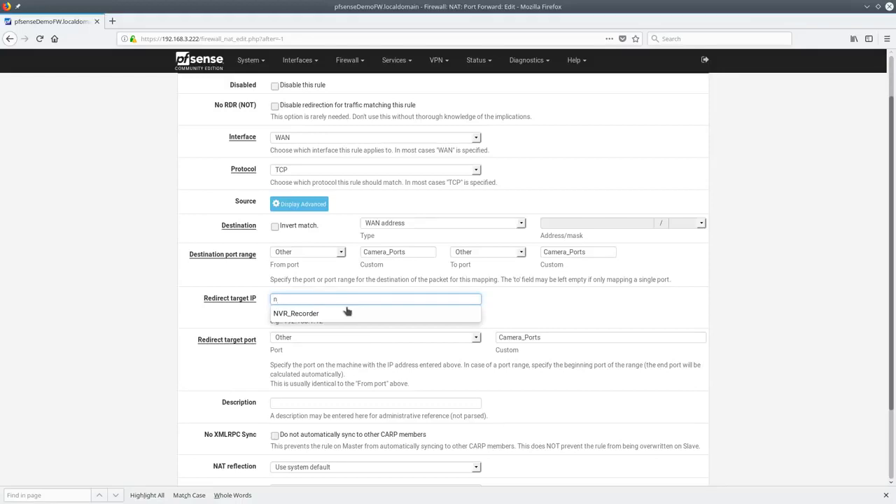
pyautogui.click(347, 312)
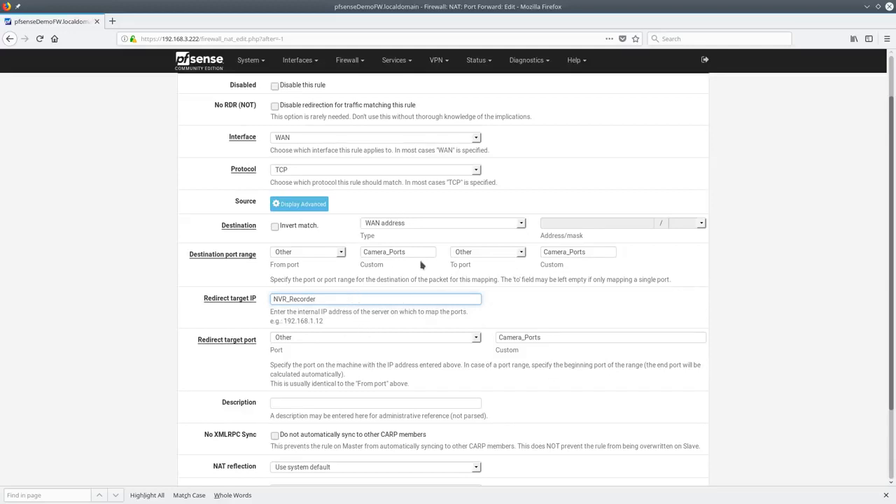
# Keep the system default NAT reflection, save the rule and apply the changes
pyautogui.scroll(-2, 350, 290)
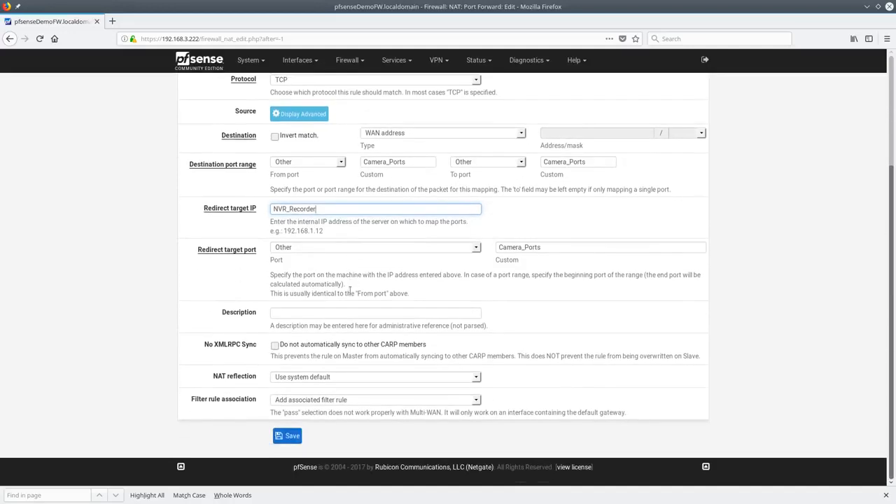
pyautogui.click(286, 379)
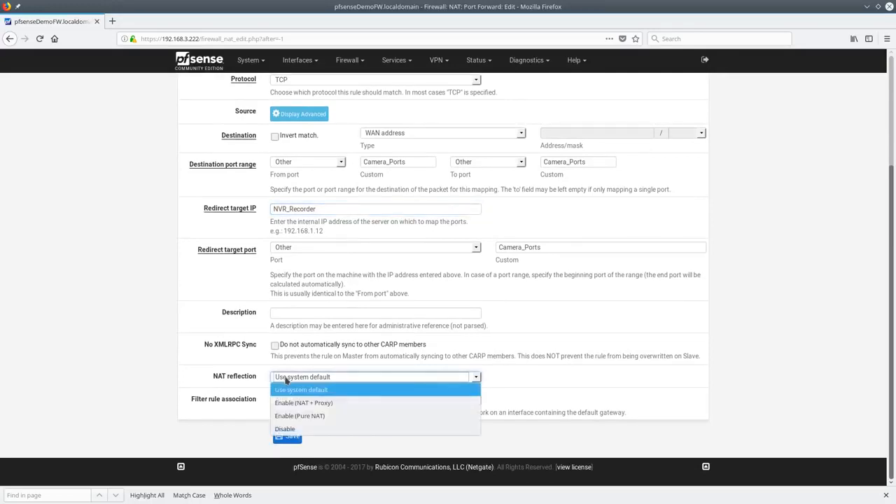
pyautogui.click(287, 378)
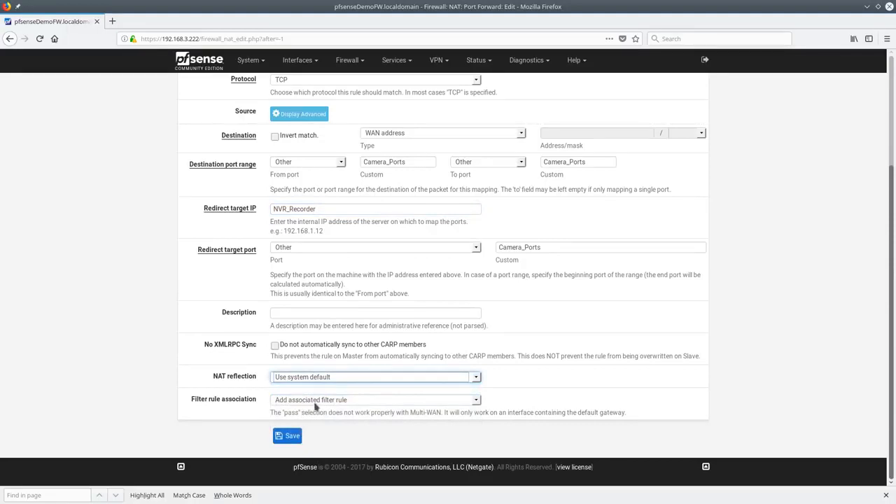
pyautogui.click(288, 436)
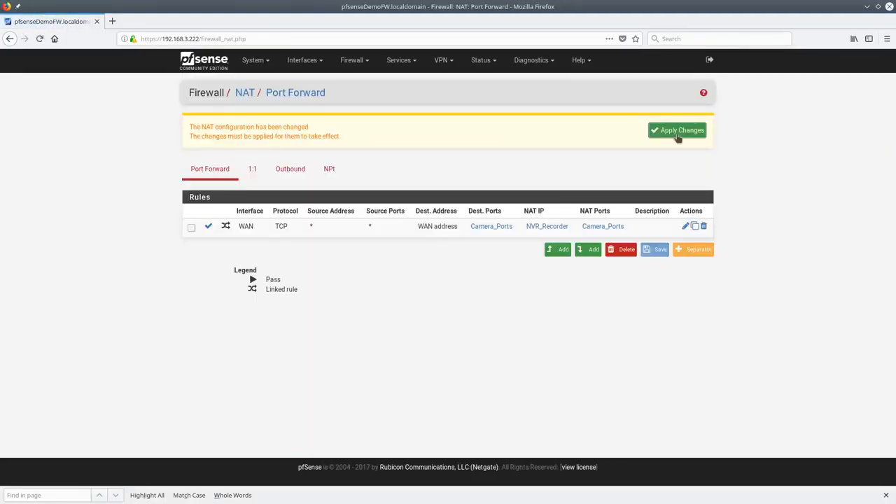
pyautogui.click(678, 136)
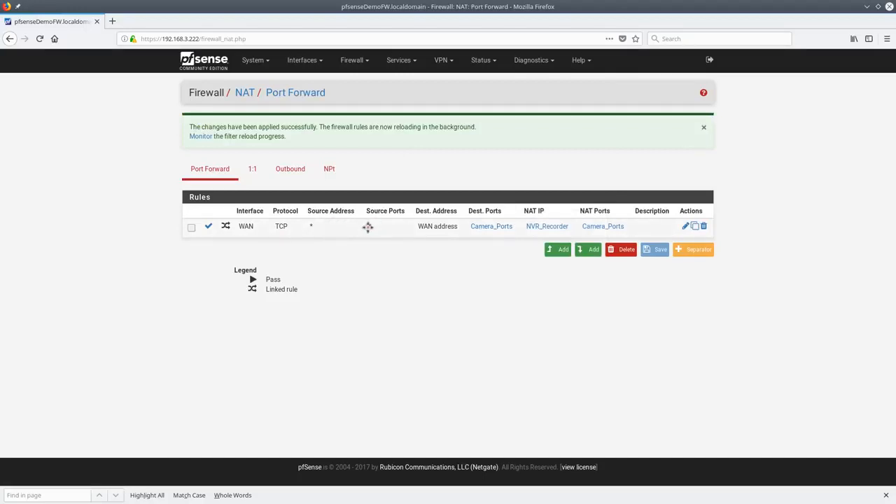
pyautogui.moveTo(493, 230)
pyautogui.moveTo(549, 231)
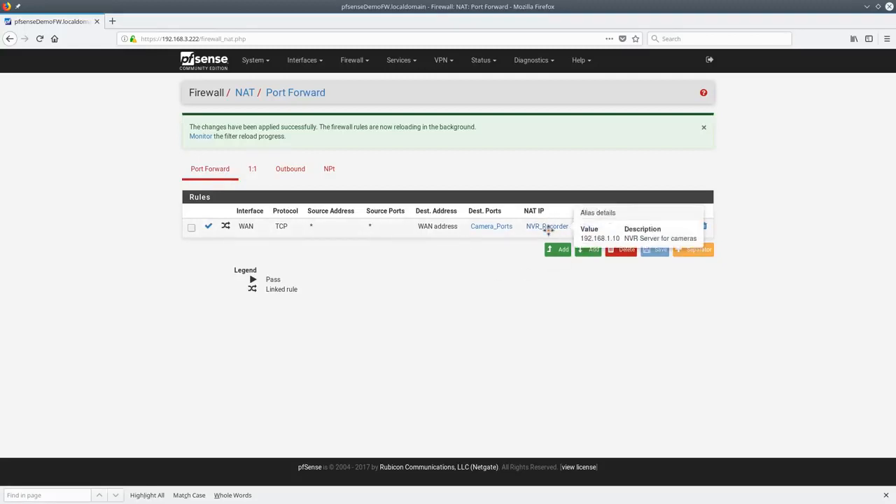
# Copy the camera forward and set port 25 with redirect target 192.168.1.9 port 25
pyautogui.click(695, 226)
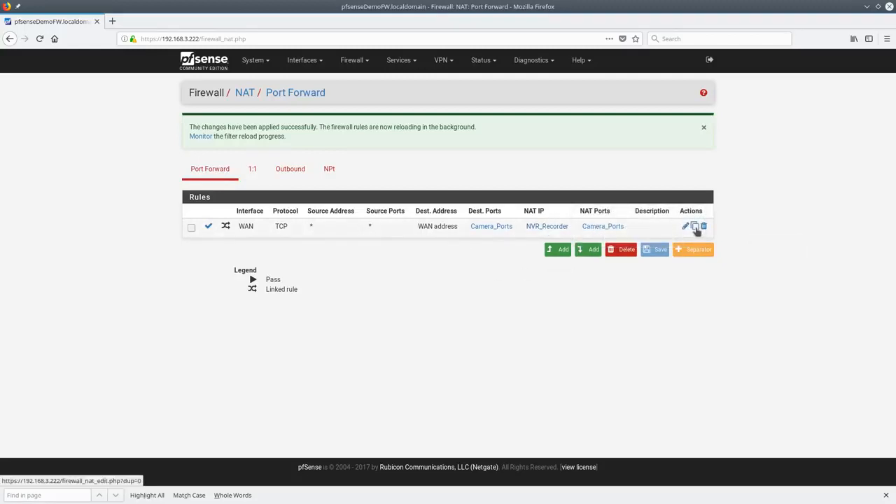
pyautogui.moveTo(414, 306); pyautogui.dragTo(264, 301)
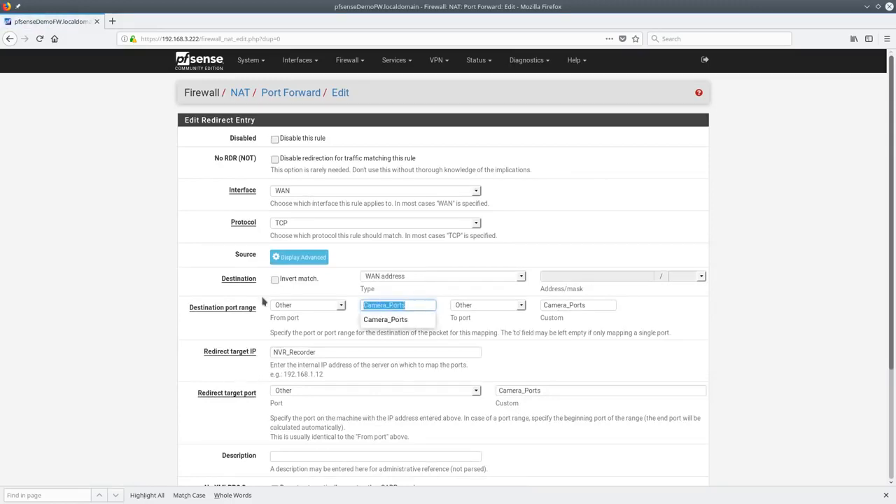
pyautogui.write('25')
pyautogui.press('Tab')
pyautogui.press('Tab')
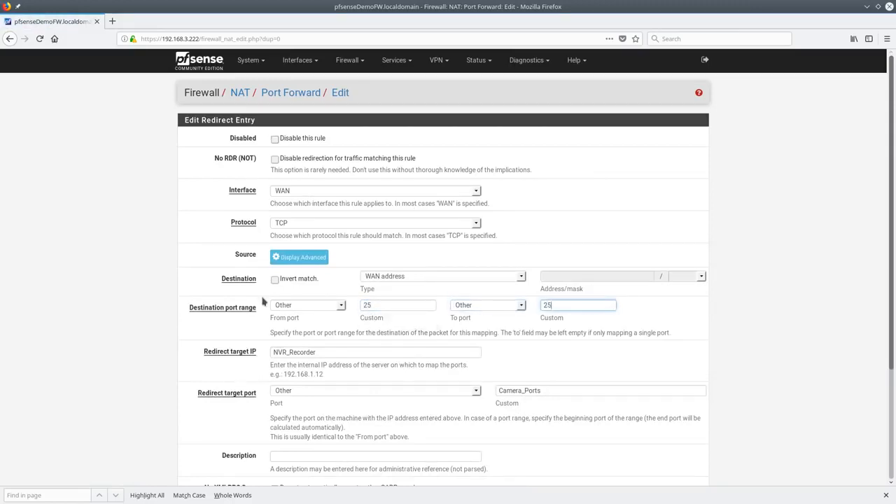
pyautogui.press('Tab')
pyautogui.write('192.')
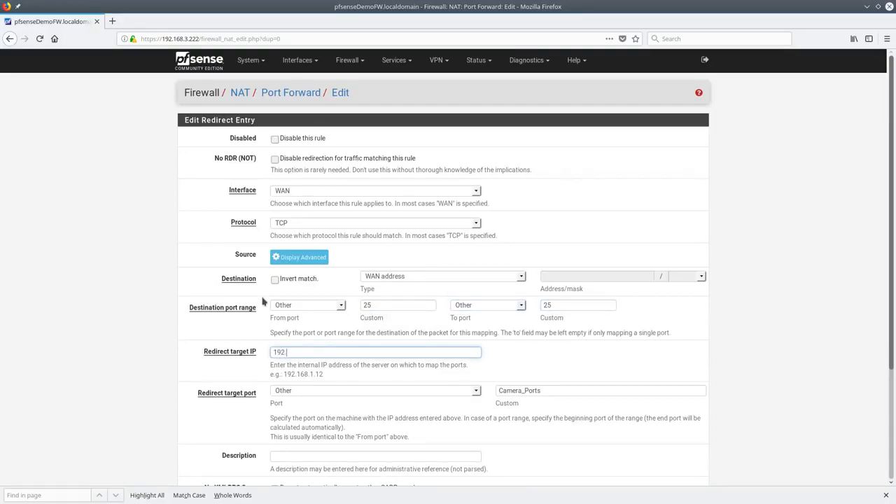
pyautogui.write('168.1.9')
pyautogui.press('Tab')
pyautogui.press('Tab')
pyautogui.write('25')
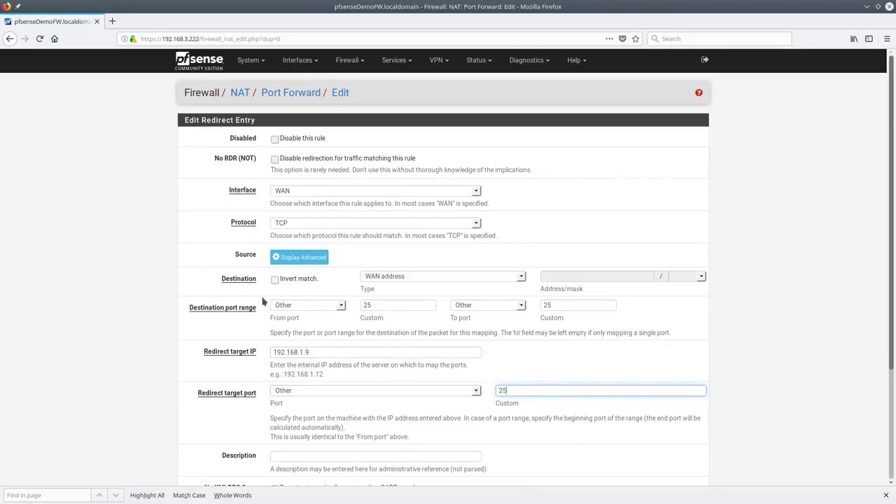
# Save the SMTP port forward rule and apply the firewall changes
pyautogui.scroll(-4, 428, 301)
pyautogui.scroll(4, 450, 310)
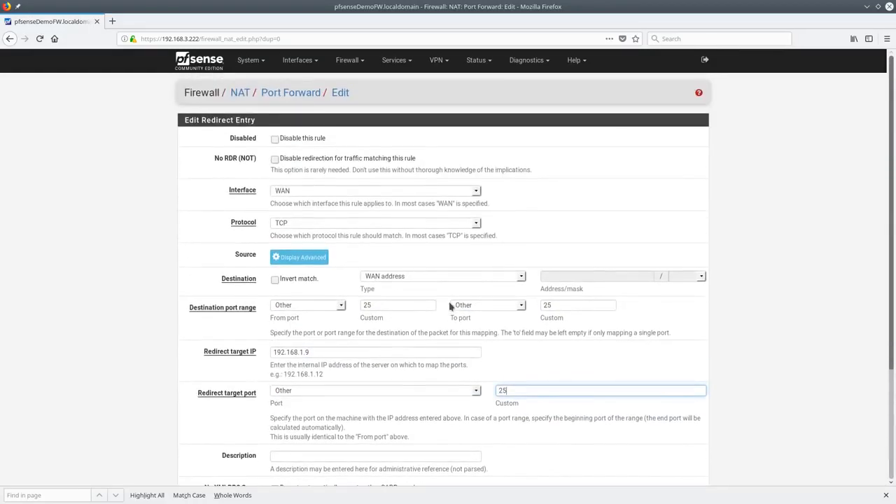
pyautogui.scroll(-5, 410, 285)
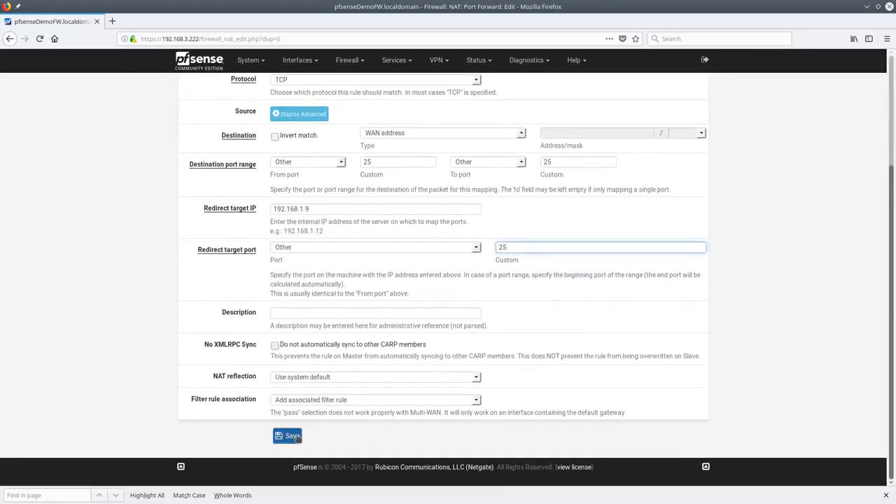
pyautogui.click(303, 436)
pyautogui.click(669, 135)
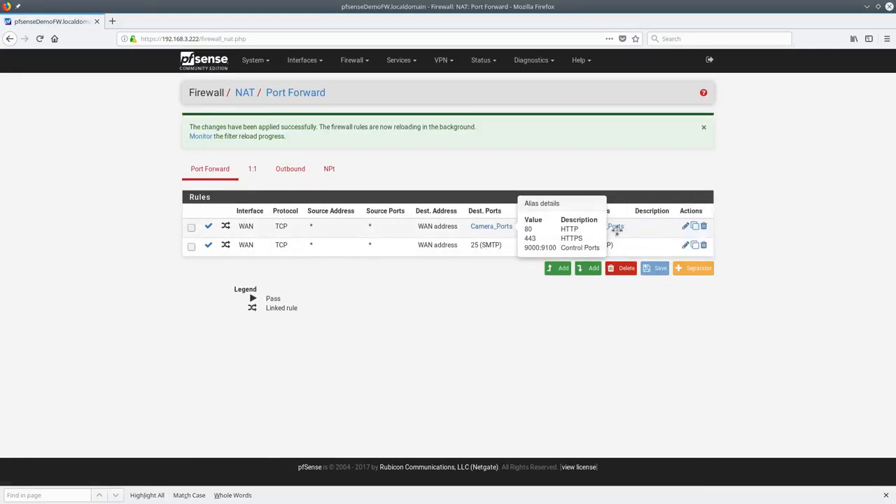
pyautogui.moveTo(618, 231)
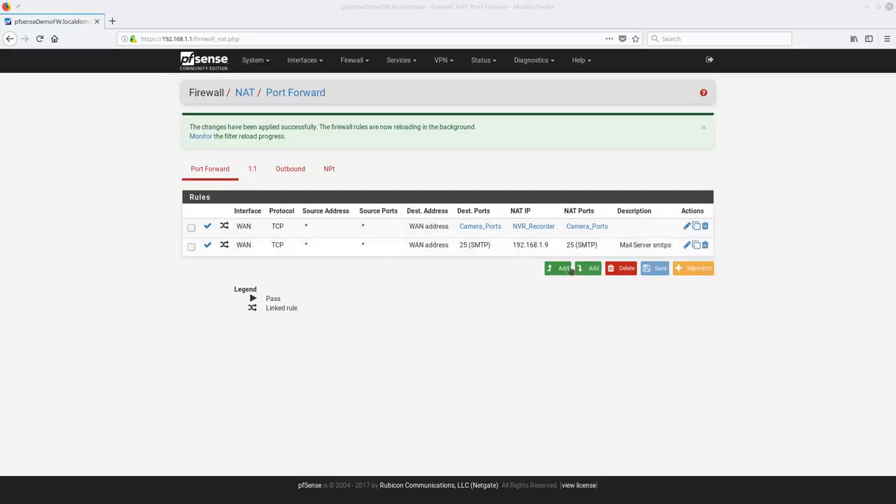
# Copy the SMTP forward and switch the destination port to a custom value of 993
pyautogui.click(697, 246)
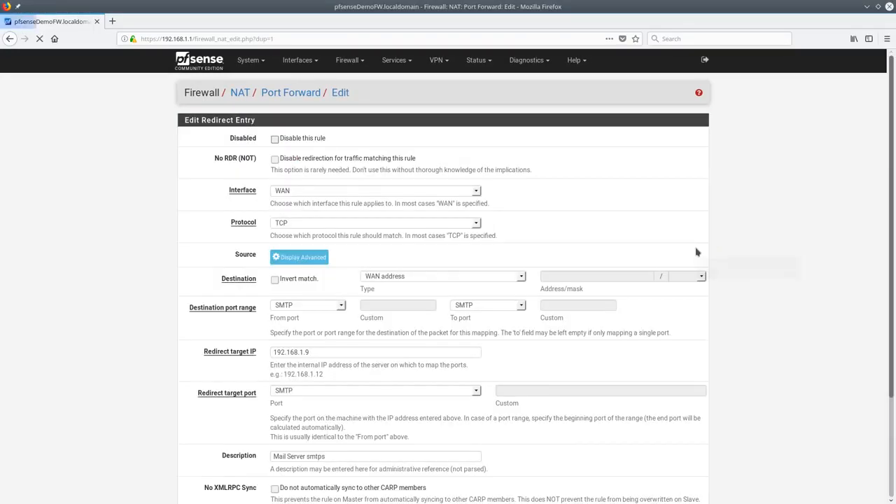
pyautogui.click(296, 306)
pyautogui.scroll(5, 316, 79)
pyautogui.scroll(2, 316, 79)
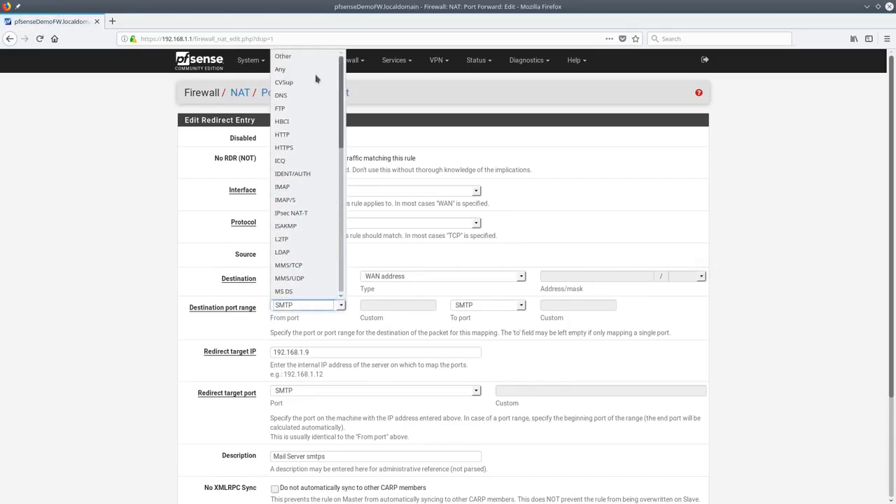
pyautogui.click(307, 60)
pyautogui.click(394, 306)
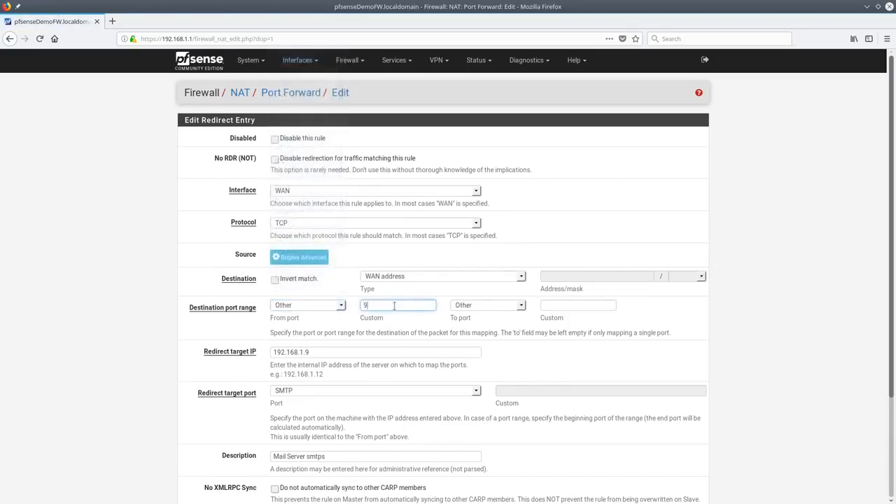
pyautogui.press('Tab')
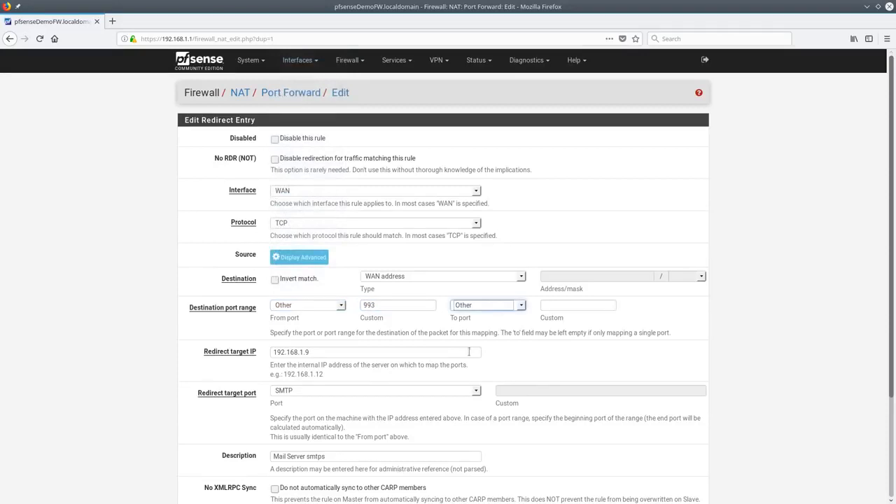
# Set the redirect target port to a custom value of 993
pyautogui.click(476, 391)
pyautogui.scroll(8, 427, 259)
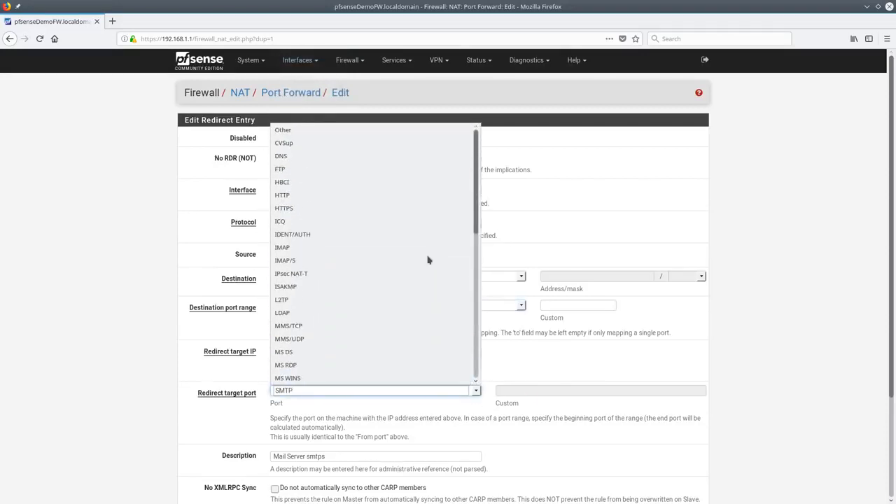
pyautogui.click(285, 130)
pyautogui.click(528, 390)
pyautogui.write('993')
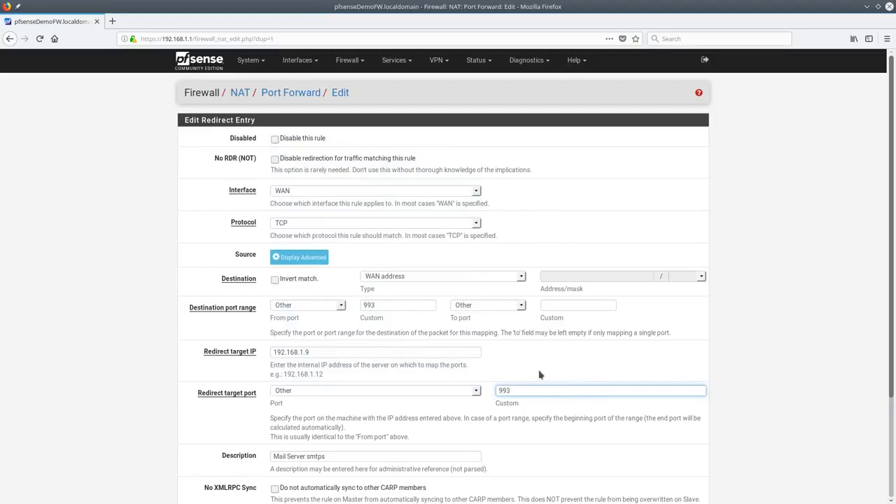
pyautogui.click(477, 391)
pyautogui.scroll(-5, 473, 378)
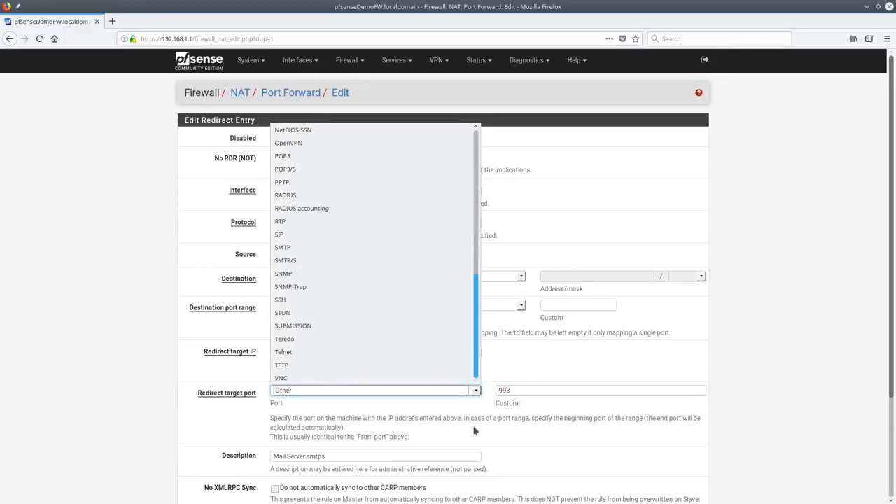
pyautogui.scroll(8, 420, 280)
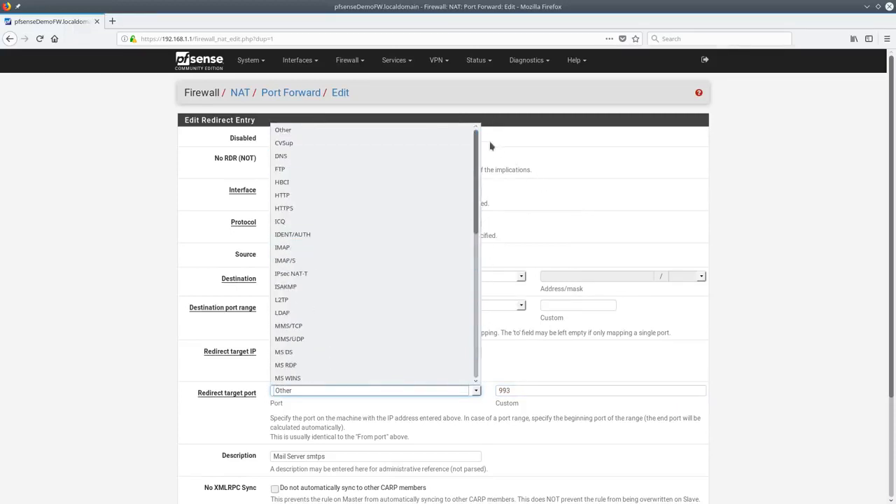
pyautogui.click(626, 458)
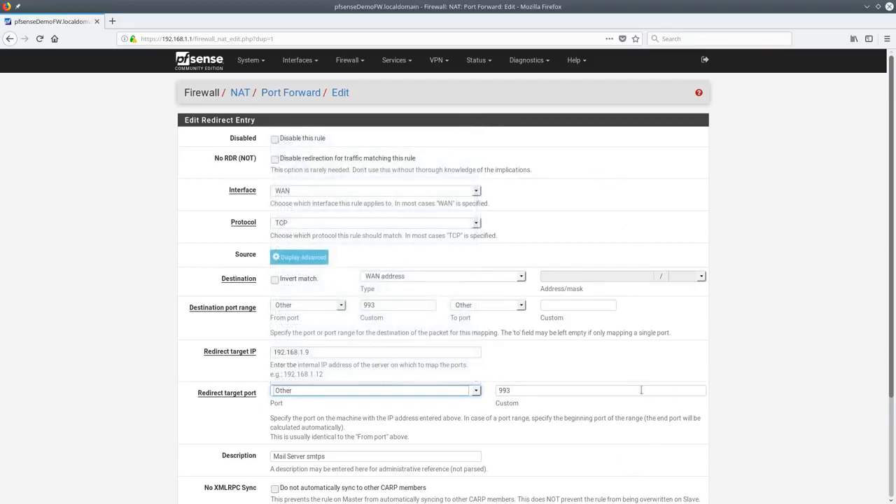
# Change the description to 'Mail Server IMAPS', save the rule and apply changes
pyautogui.scroll(-3, 646, 392)
pyautogui.click(348, 336)
pyautogui.doubleClick(348, 336)
pyautogui.write('IMPA')
pyautogui.press('BackSpace')
pyautogui.write('APS')
pyautogui.click(287, 456)
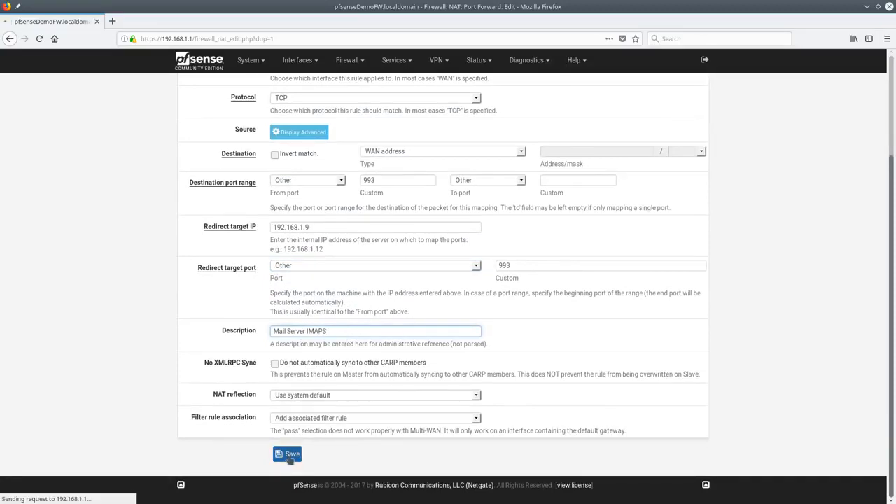
pyautogui.click(683, 130)
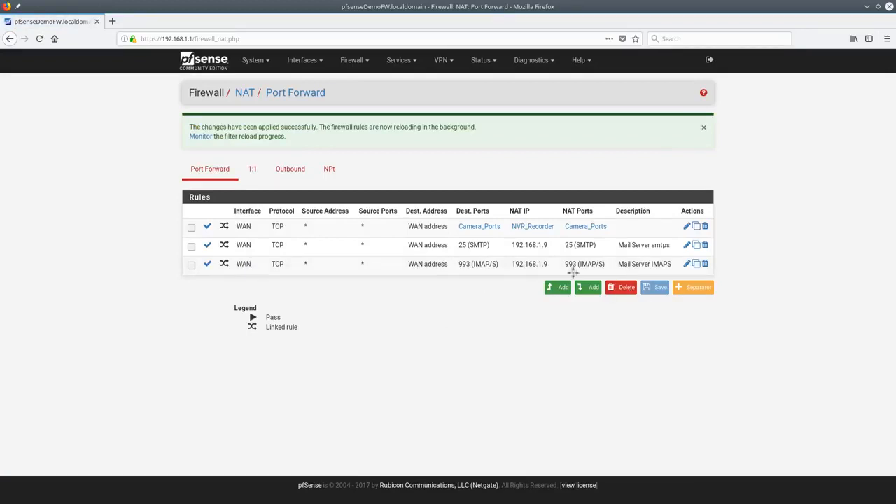
# Copy the IMAPS forward and set both destination and redirect target ports to IMAP (143)
pyautogui.click(696, 267)
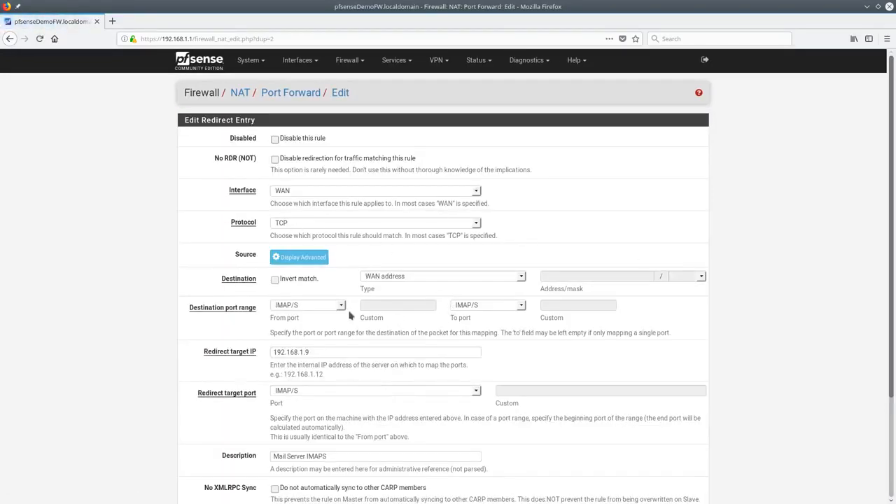
pyautogui.click(341, 306)
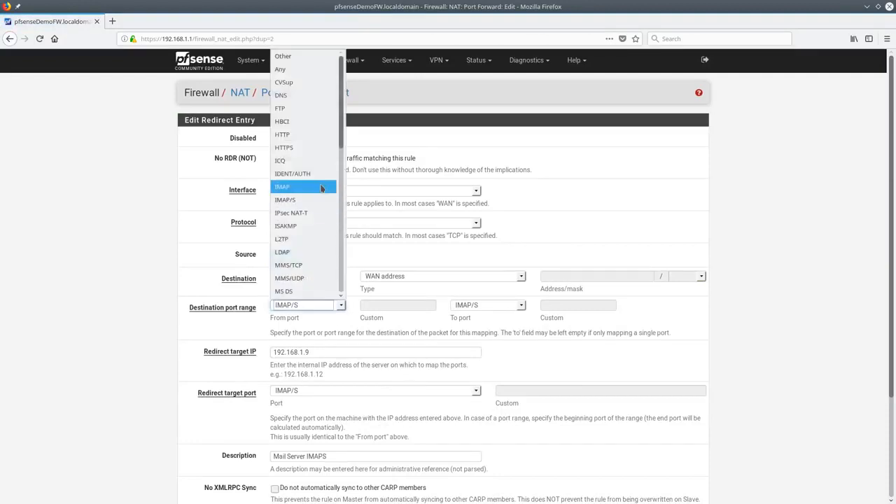
pyautogui.click(320, 187)
pyautogui.scroll(-3, 388, 356)
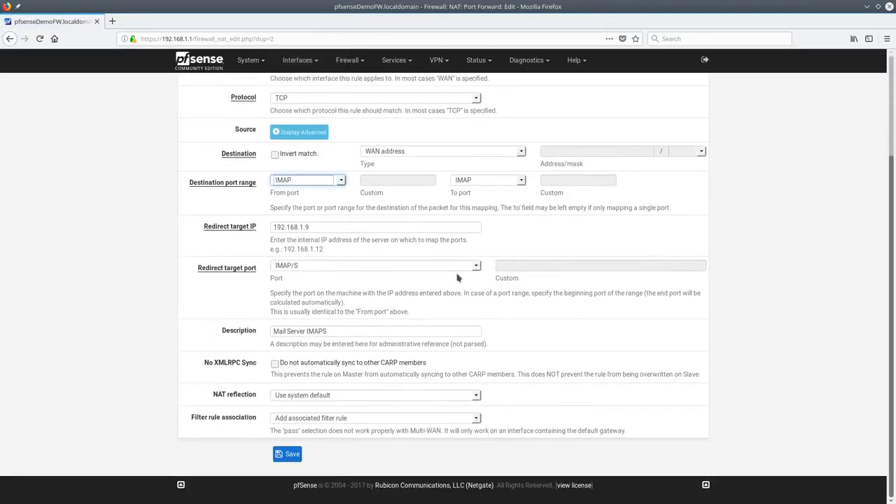
pyautogui.click(476, 266)
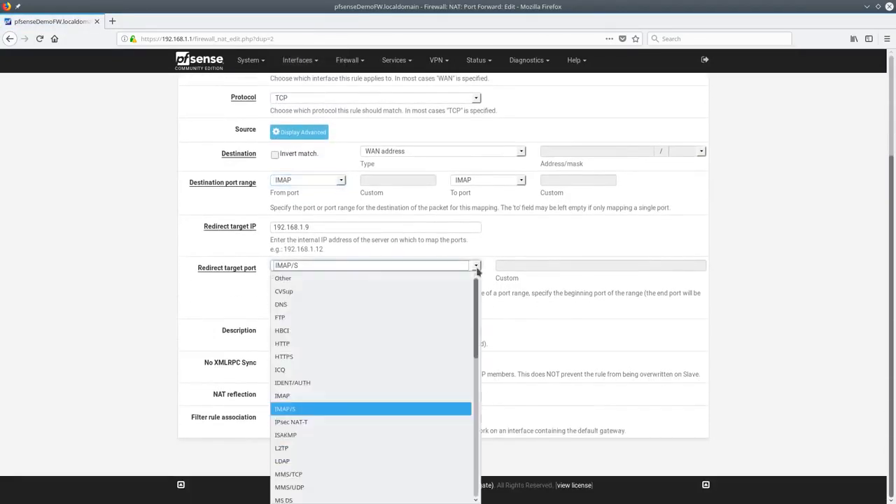
pyautogui.click(341, 396)
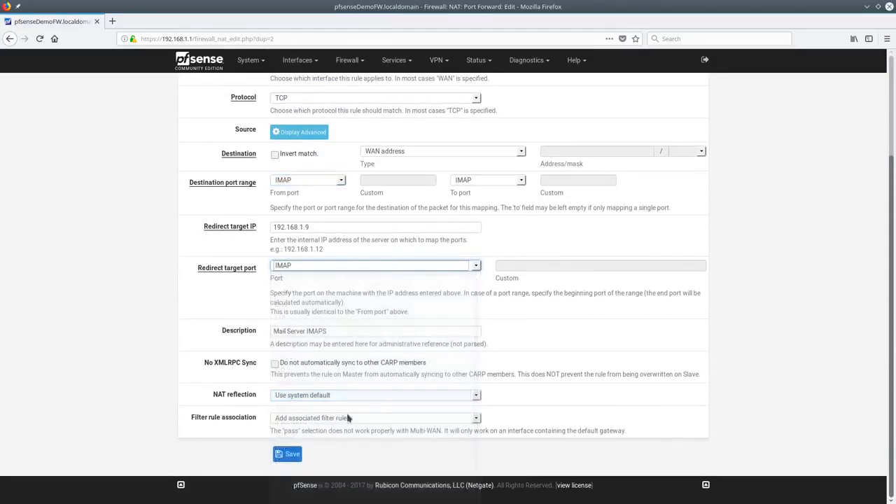
# Change the description to 'Mail Server IMAP NOT secure', save and apply changes
pyautogui.click(337, 332)
pyautogui.press('BackSpace')
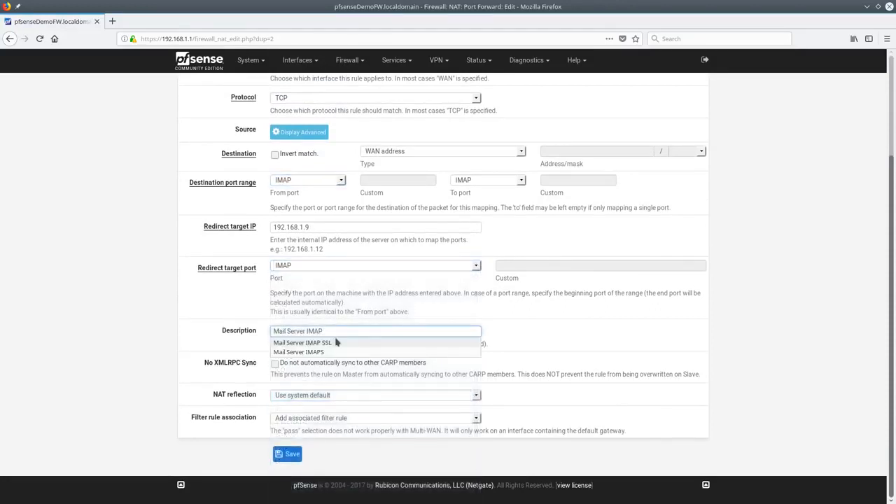
pyautogui.write('NOT secure')
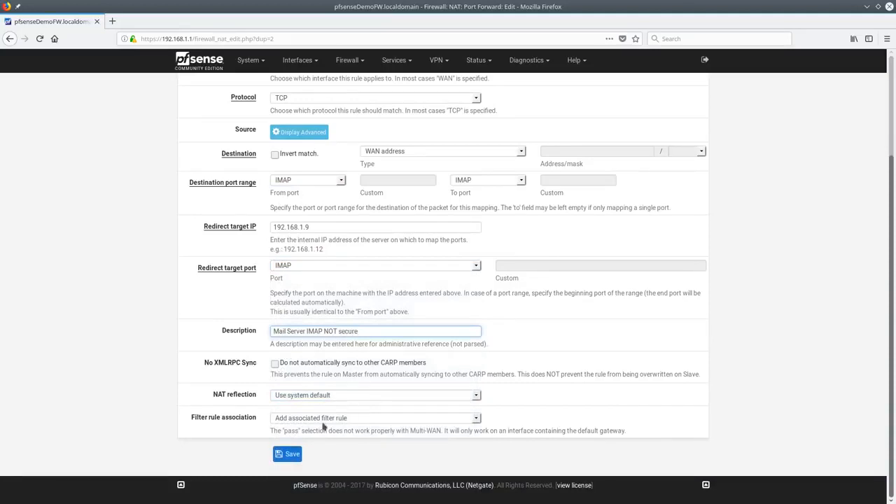
pyautogui.click(287, 453)
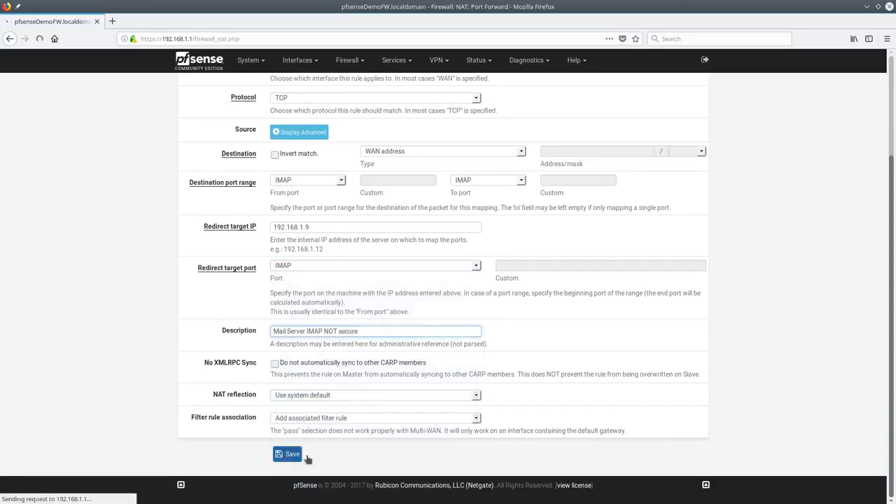
pyautogui.click(683, 133)
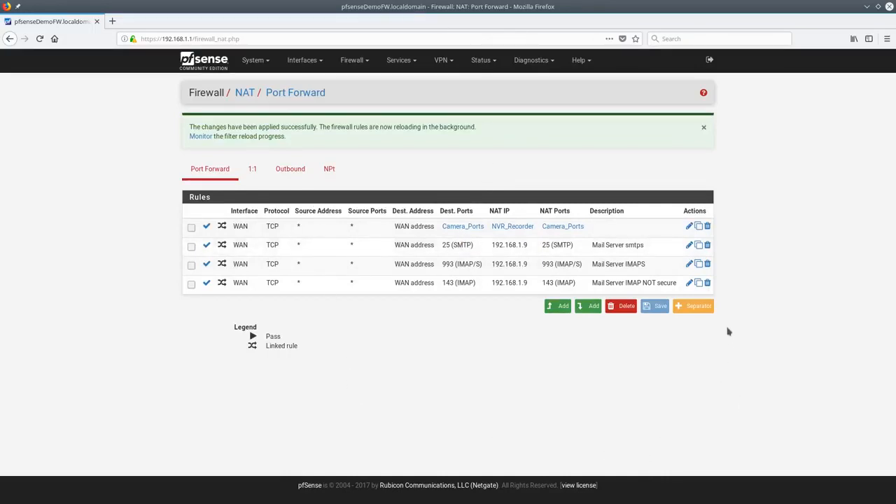
# Add a green 'Mail Server Rules' separator and place it above the mail rules
pyautogui.click(698, 308)
pyautogui.write('Mail Server Rules')
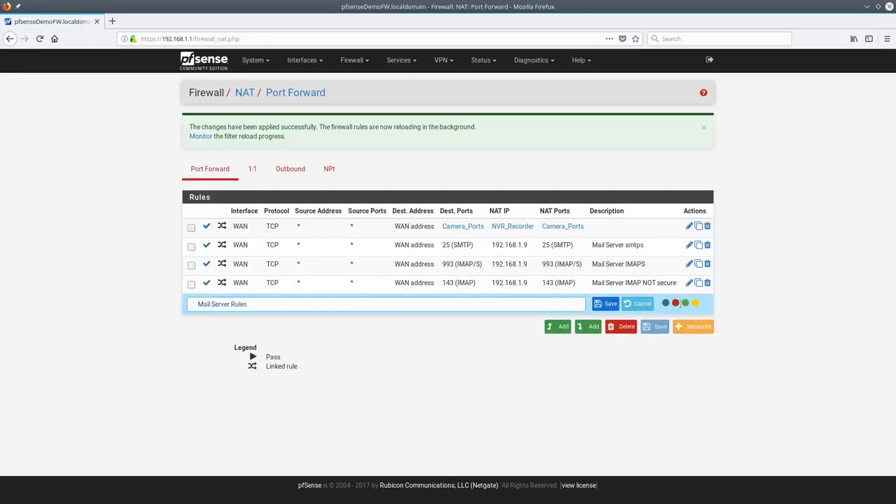
pyautogui.click(684, 303)
pyautogui.click(606, 303)
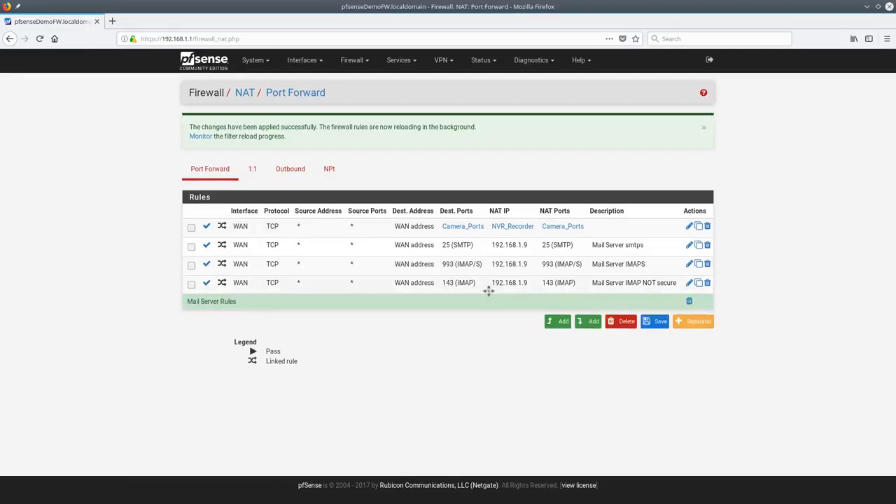
pyautogui.moveTo(466, 303); pyautogui.dragTo(470, 251)
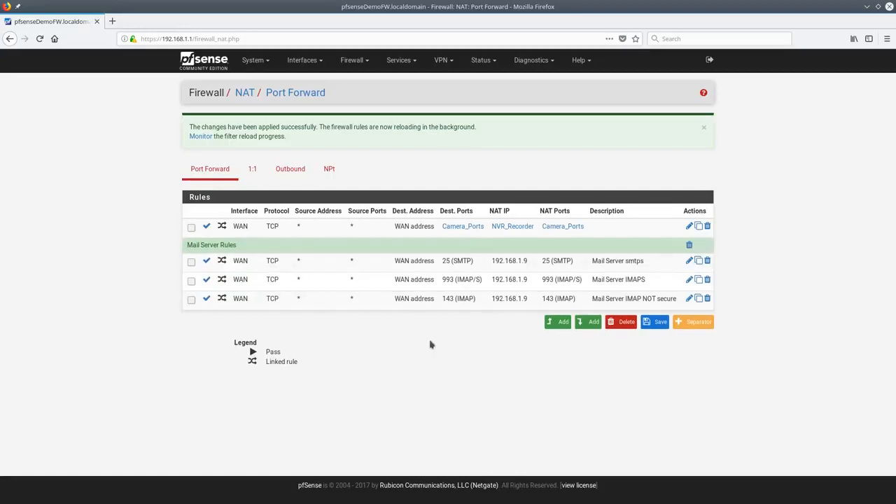
# Add an 'NVR Rules' separator and place it above the camera rule
pyautogui.click(690, 322)
pyautogui.write('NVR')
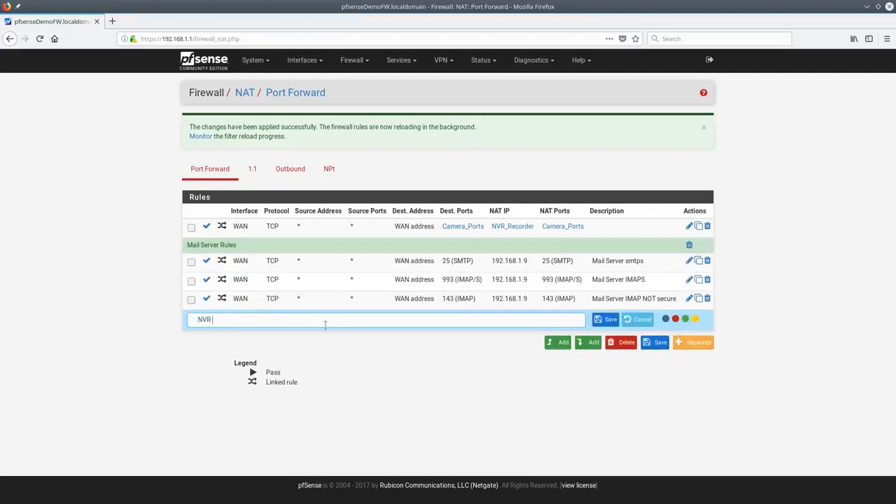
pyautogui.write(' Rules')
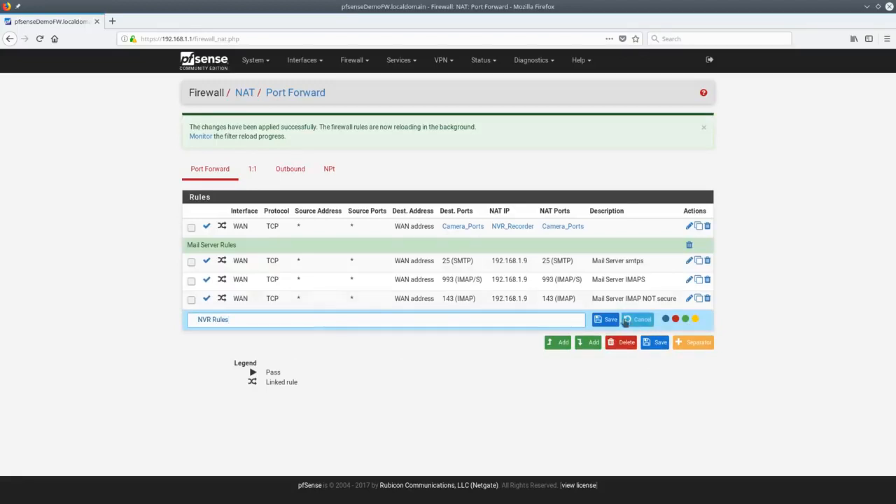
pyautogui.click(606, 319)
pyautogui.moveTo(576, 318); pyautogui.dragTo(554, 229)
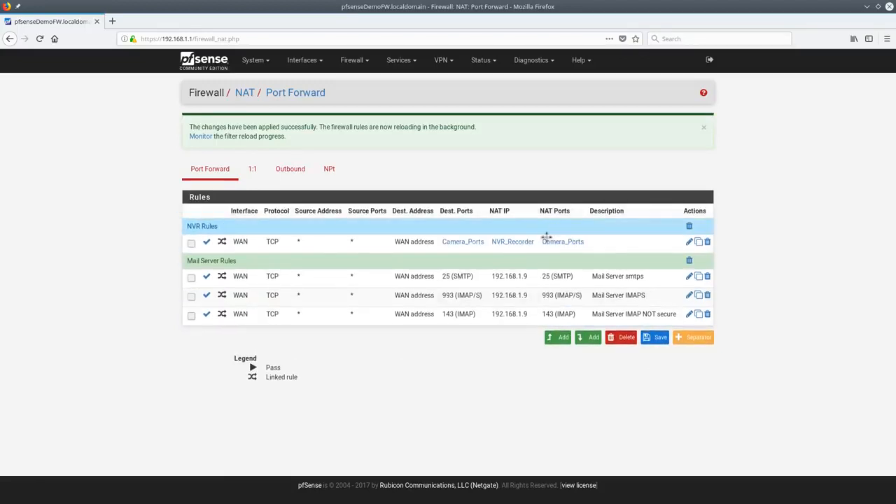
# Reorder the mail rules to 993 (IMAP/S), 25 (SMTP), 143 (IMAP) and save the order
pyautogui.moveTo(392, 288)
pyautogui.mouseDown()
pyautogui.moveTo(395, 300)
pyautogui.moveTo(396, 276)
pyautogui.mouseUp()
pyautogui.moveTo(406, 313); pyautogui.dragTo(423, 291)
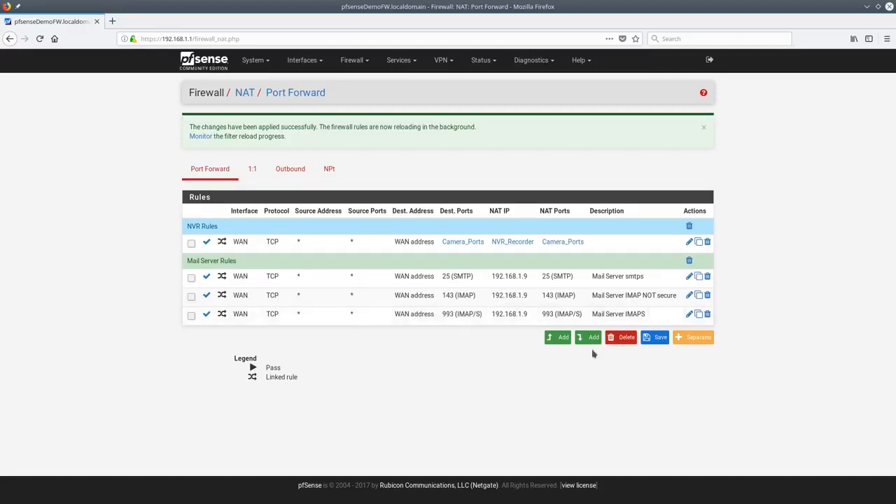
pyautogui.click(659, 339)
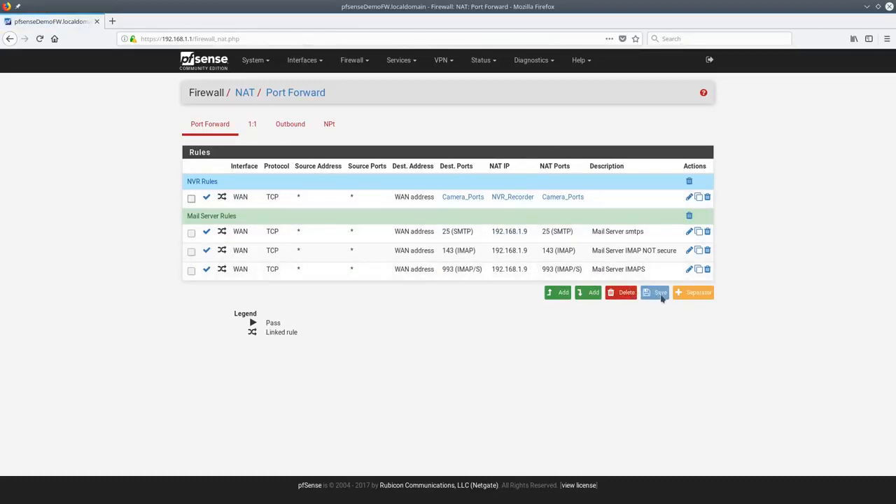
pyautogui.moveTo(551, 236); pyautogui.dragTo(552, 249)
pyautogui.moveTo(628, 269); pyautogui.dragTo(626, 231)
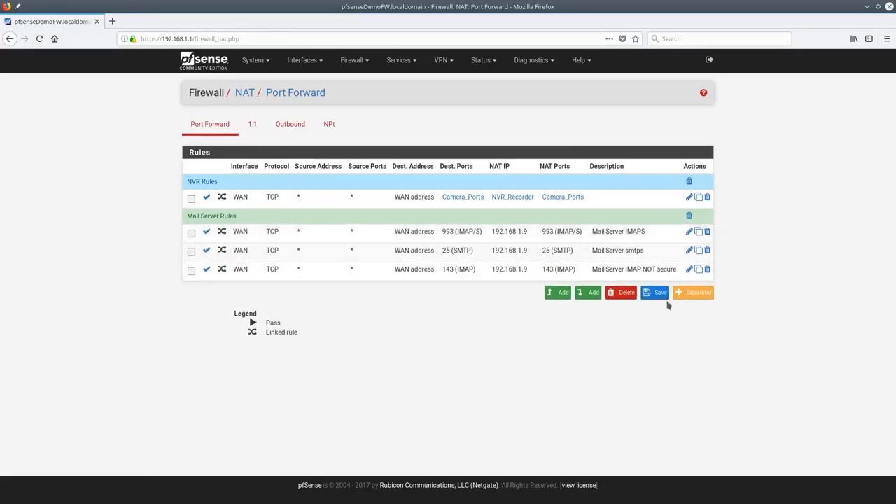
pyautogui.click(655, 293)
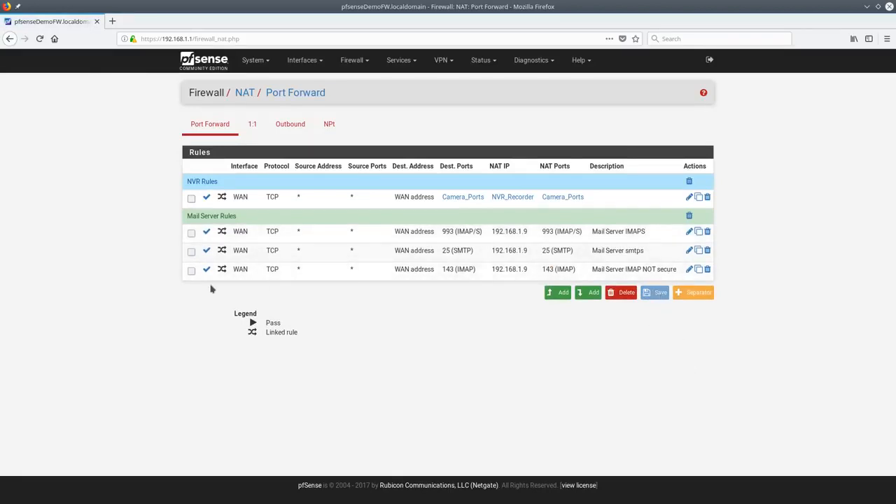
# Add a red 'Web Server Rules' separator to the port forward list
pyautogui.click(695, 291)
pyautogui.write('Web Se')
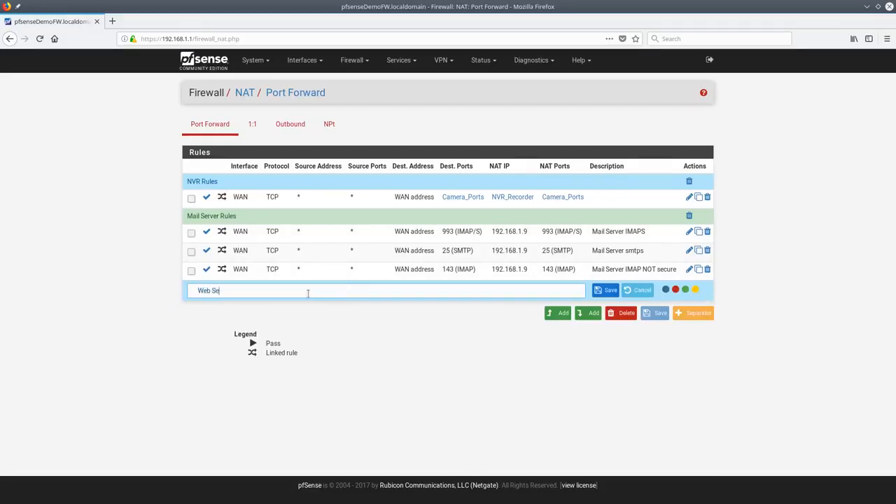
pyautogui.write('rver Rules')
pyautogui.click(674, 289)
pyautogui.click(611, 290)
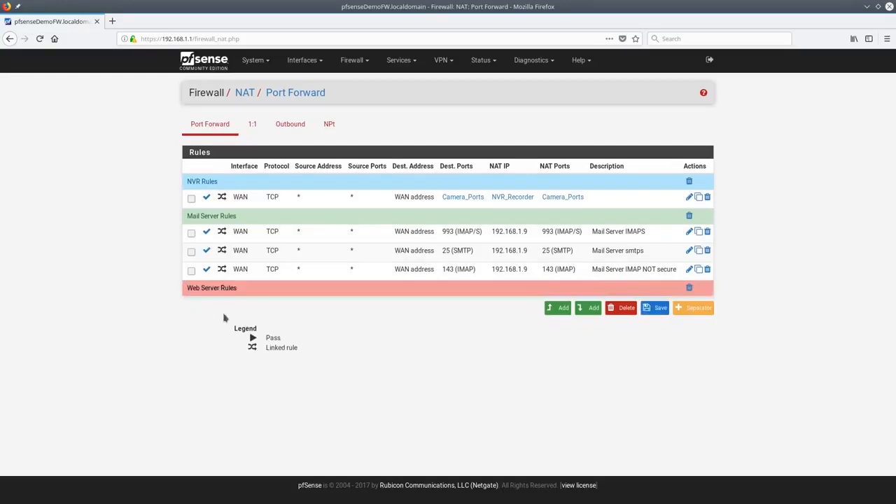
# Start a new port forward for ports 80 to 80, redirecting to 192.168.1.9
pyautogui.click(551, 310)
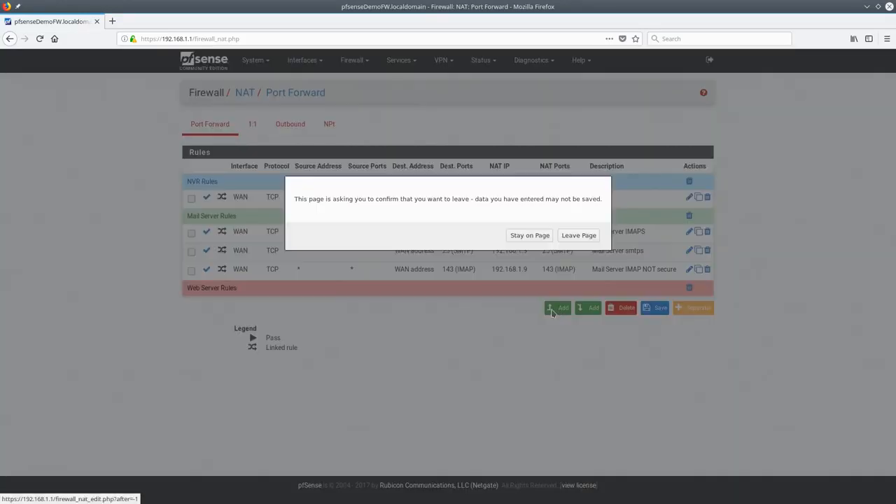
pyautogui.click(530, 235)
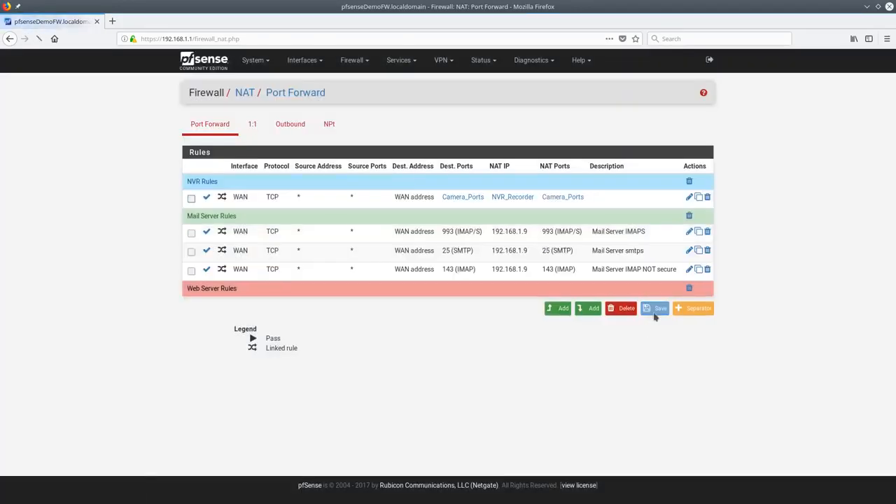
pyautogui.click(559, 310)
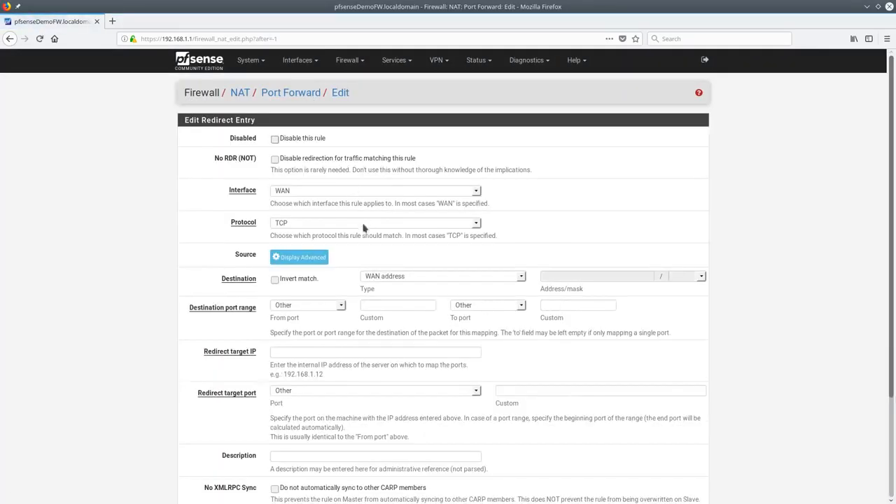
pyautogui.click(397, 306)
pyautogui.write('80')
pyautogui.press('Tab')
pyautogui.press('Tab')
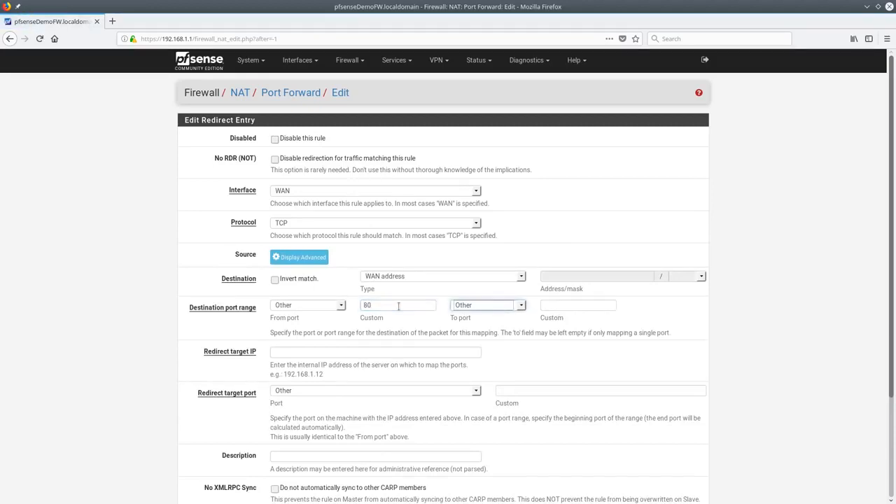
pyautogui.write('80')
pyautogui.press('Tab')
pyautogui.write('19-2.')
pyautogui.hotkey('ctrl', 'a')
pyautogui.write('19')
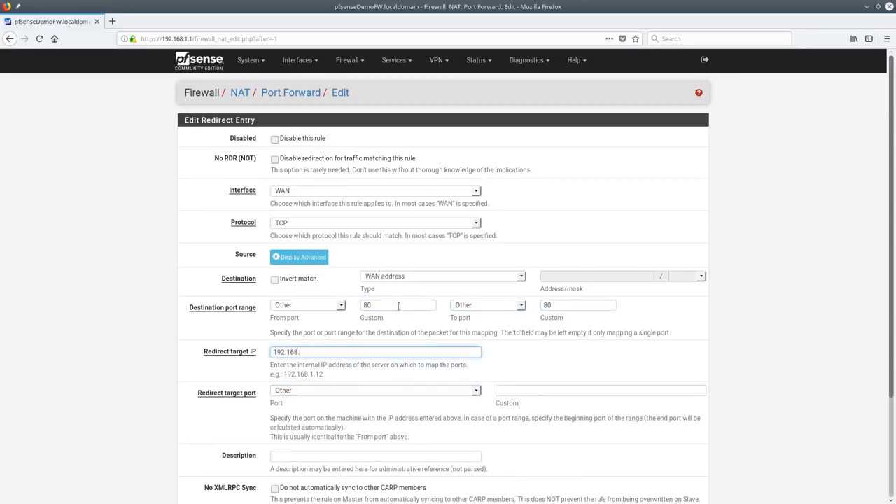
pyautogui.press('Tab')
pyautogui.press('Tab')
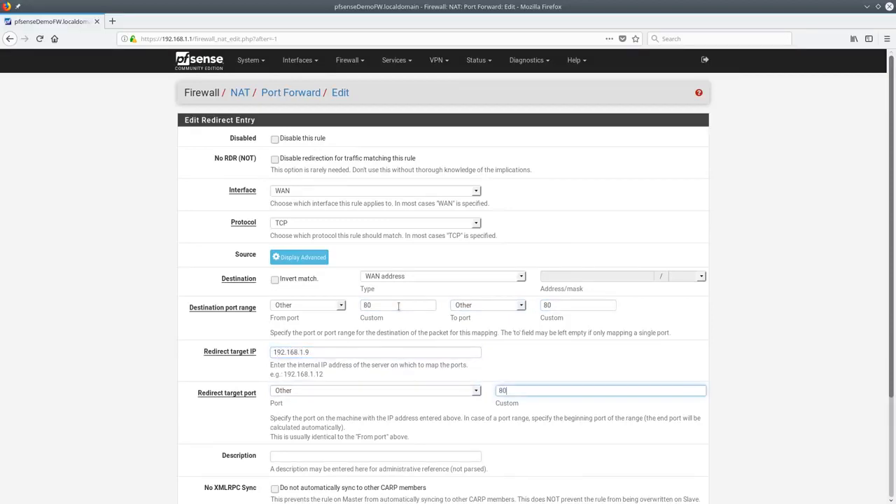
# Describe it 'HTTP Server', save and apply, then move it under Web Server Rules and save
pyautogui.scroll(-3, 415, 330)
pyautogui.click(347, 331)
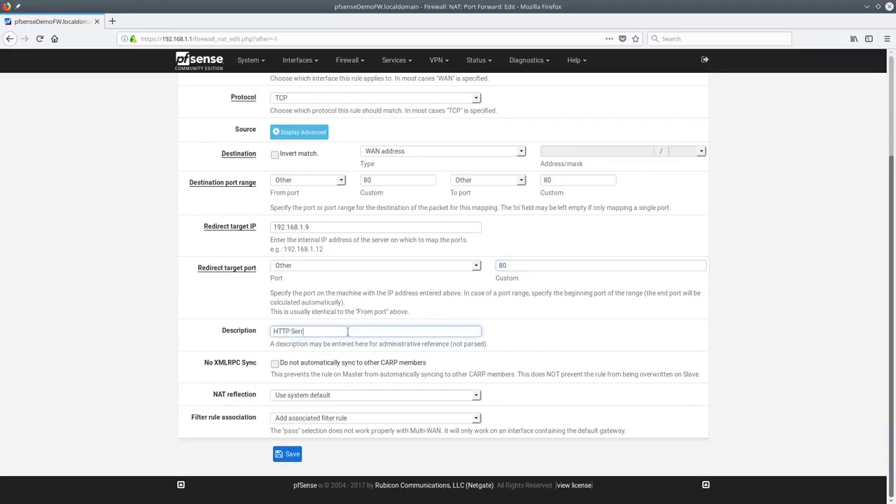
pyautogui.click(287, 454)
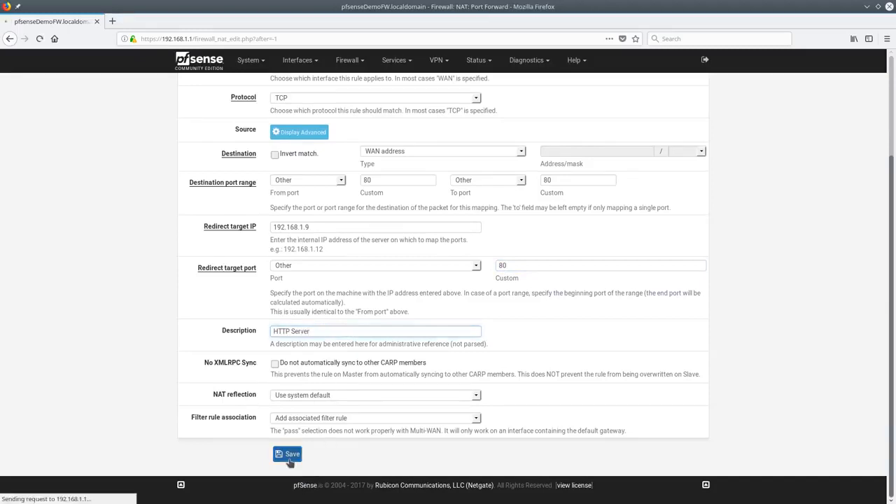
pyautogui.click(679, 129)
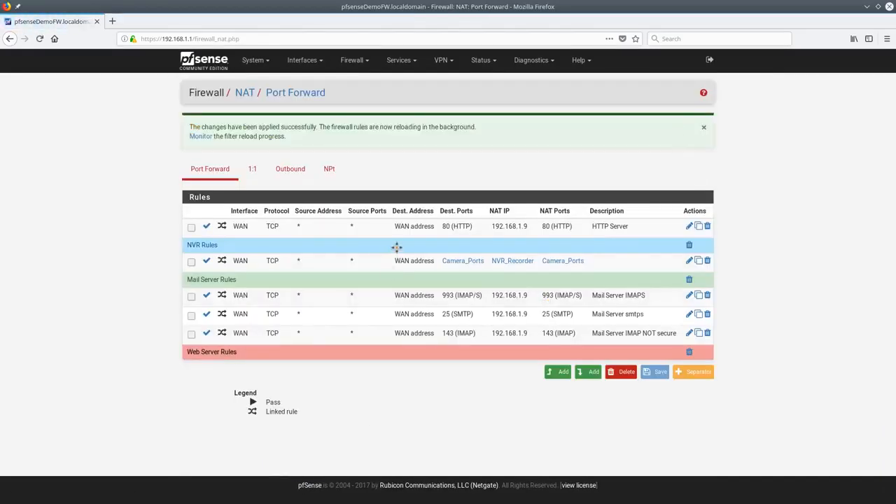
pyautogui.moveTo(589, 227); pyautogui.dragTo(587, 352)
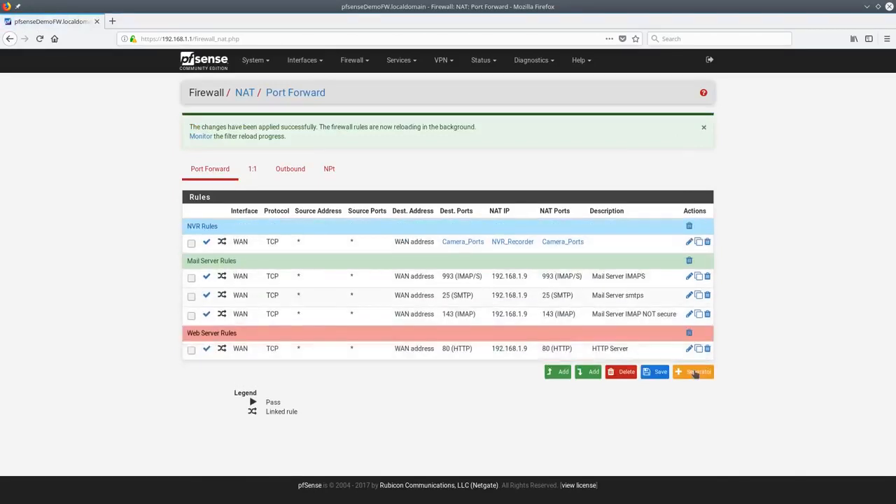
pyautogui.click(655, 372)
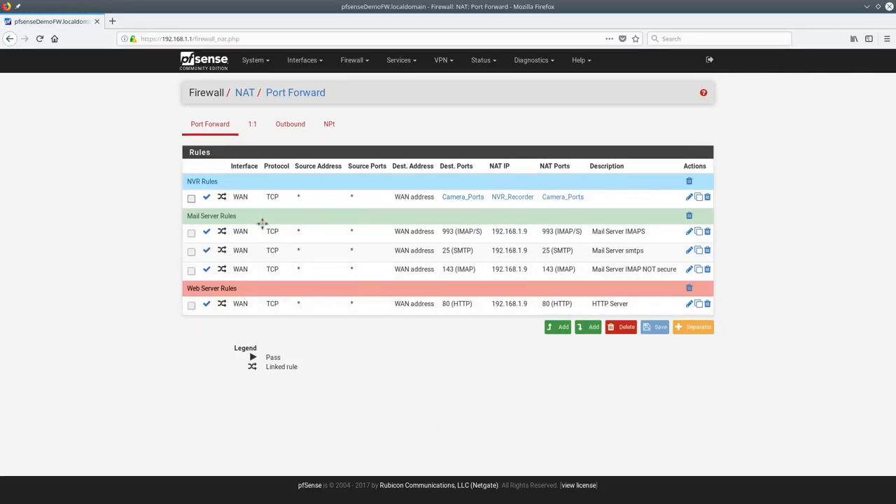
# Disable and re-enable the NVR port forward, applying each change, then tick the NVR, IMAPS and SMTP rows
pyautogui.click(207, 197)
pyautogui.click(683, 130)
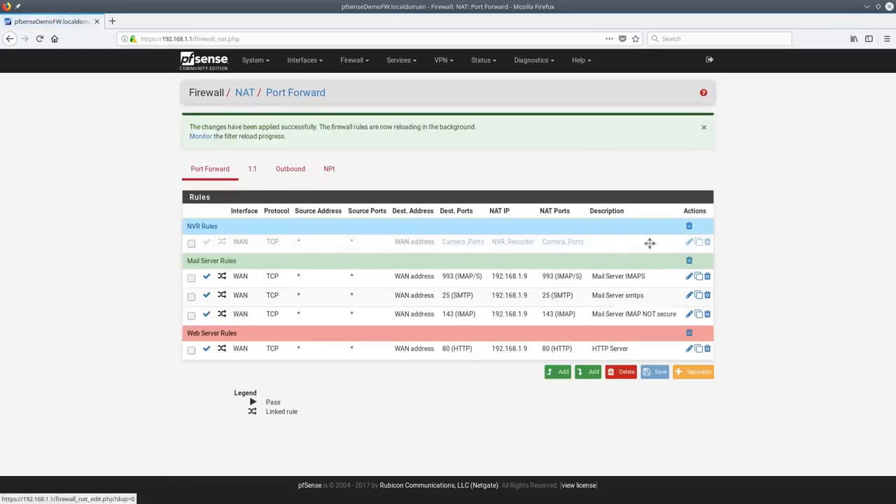
pyautogui.click(207, 243)
pyautogui.click(676, 132)
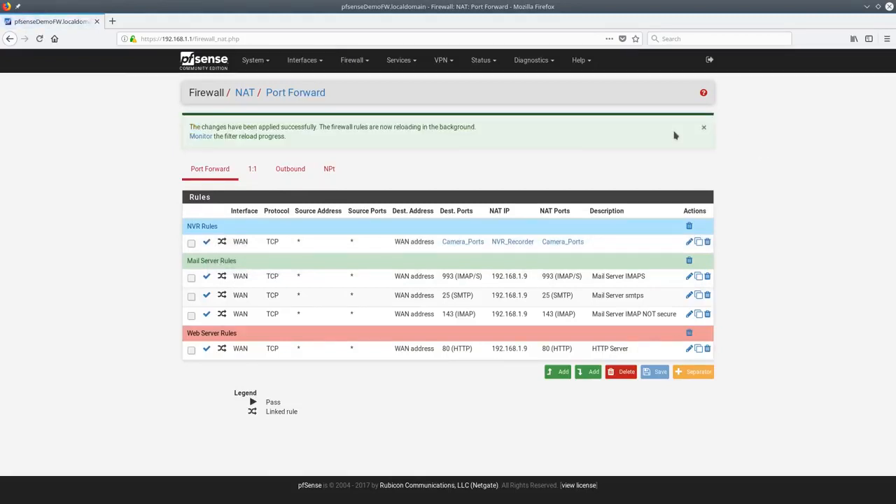
pyautogui.click(192, 244)
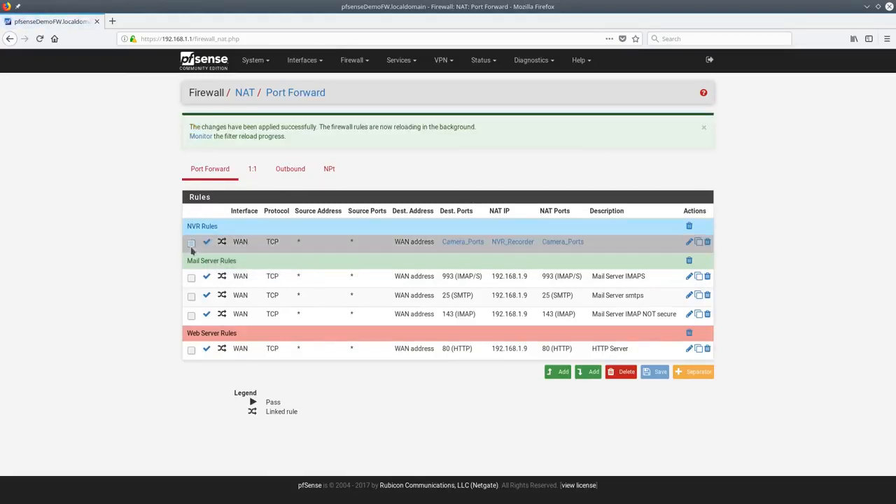
pyautogui.click(191, 278)
pyautogui.click(191, 297)
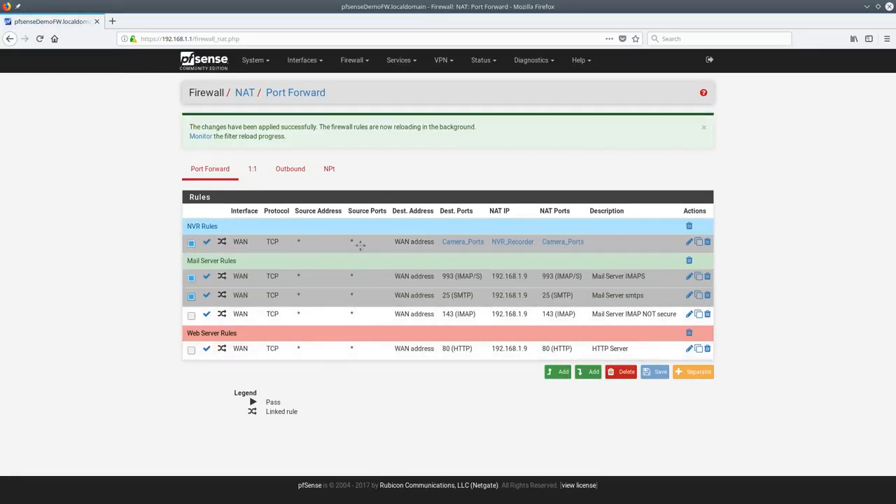
pyautogui.click(689, 241)
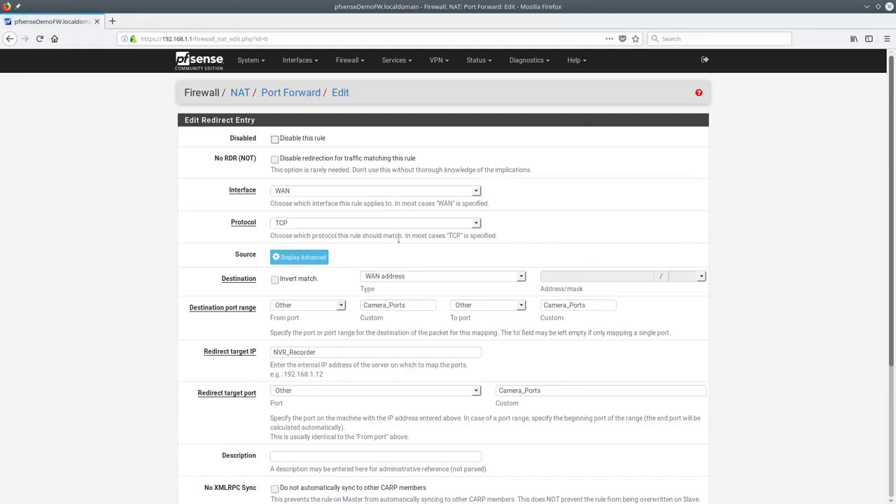
pyautogui.click(308, 258)
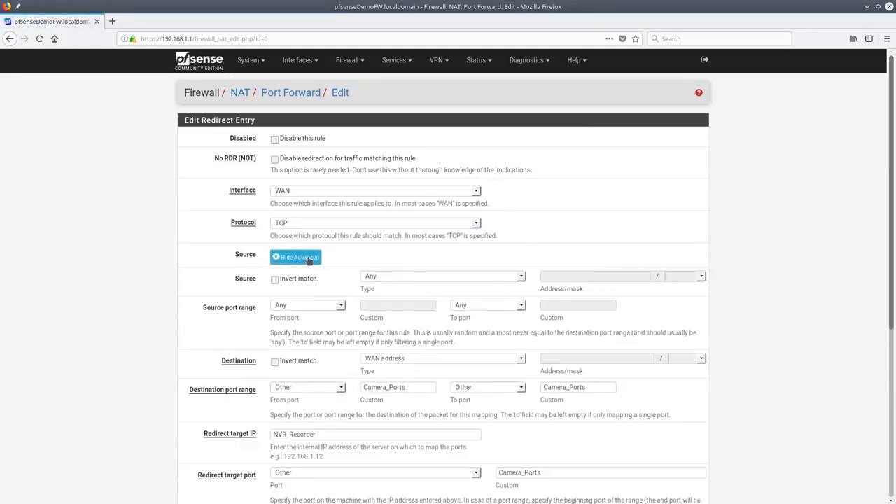
pyautogui.click(496, 277)
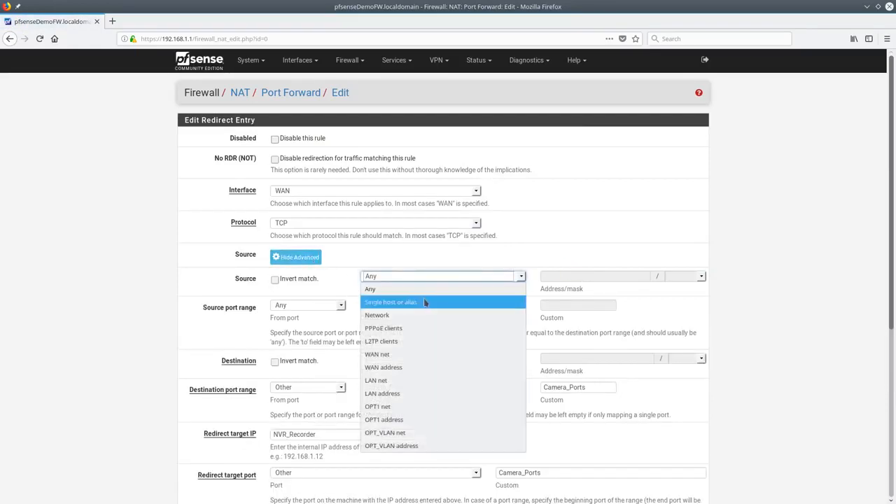
pyautogui.click(418, 315)
pyautogui.click(584, 277)
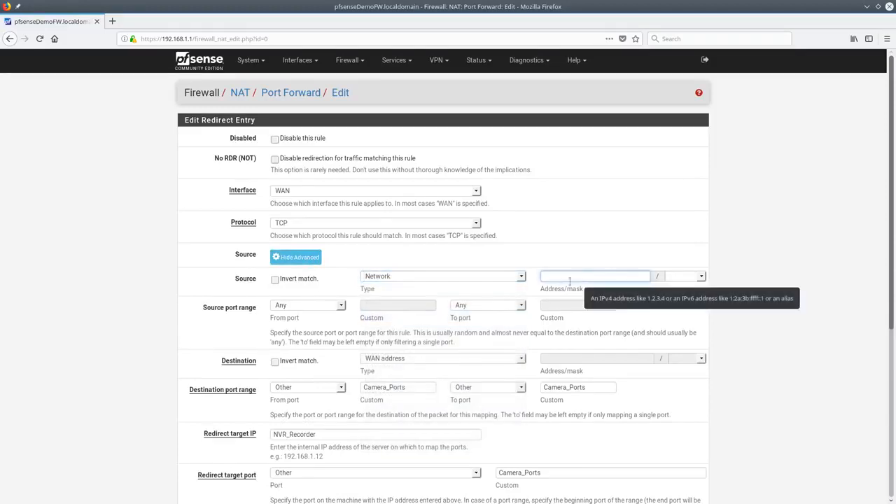
pyautogui.click(400, 276)
pyautogui.click(400, 299)
pyautogui.click(595, 276)
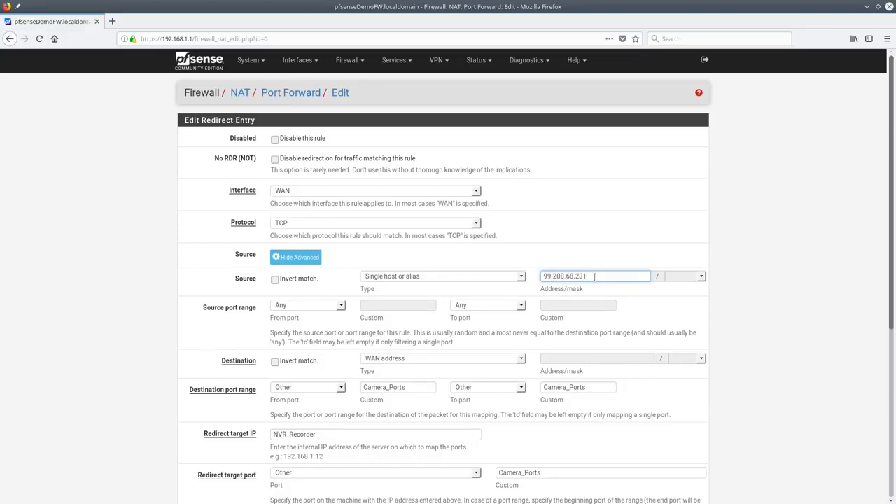
pyautogui.moveTo(594, 276); pyautogui.dragTo(509, 280)
pyautogui.scroll(-5, 540, 329)
pyautogui.click(287, 454)
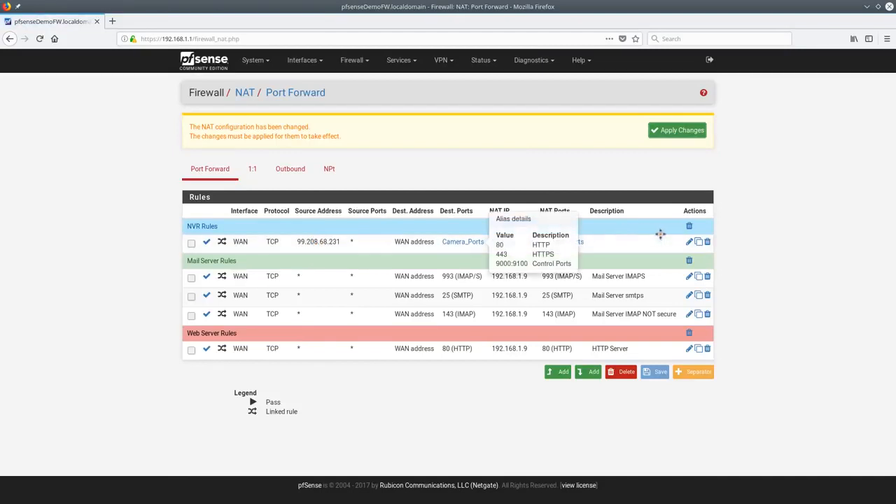
# Apply the pending NAT changes, then reset the NVR forward's source to Any, save and apply
pyautogui.click(682, 133)
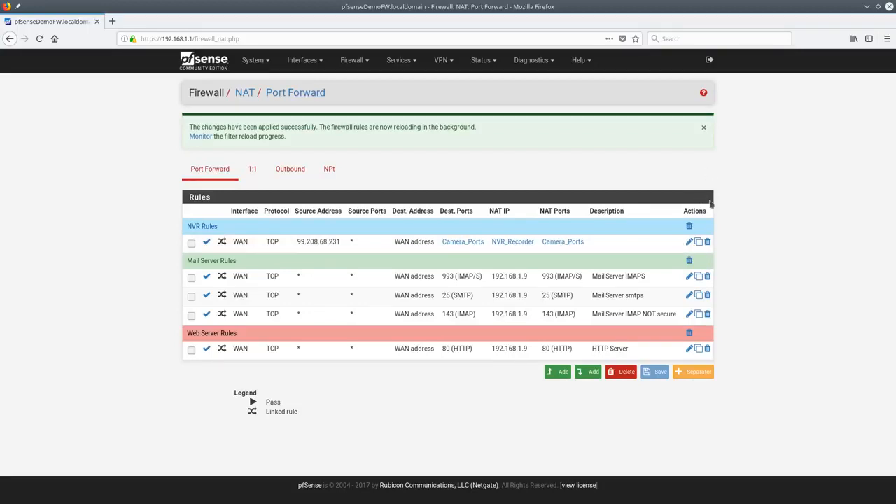
pyautogui.click(689, 241)
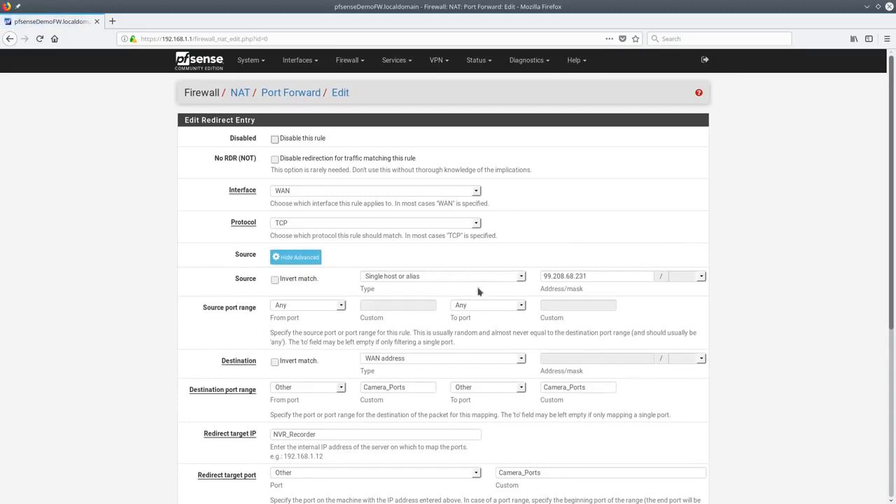
pyautogui.click(455, 276)
pyautogui.click(438, 287)
pyautogui.scroll(-4, 373, 399)
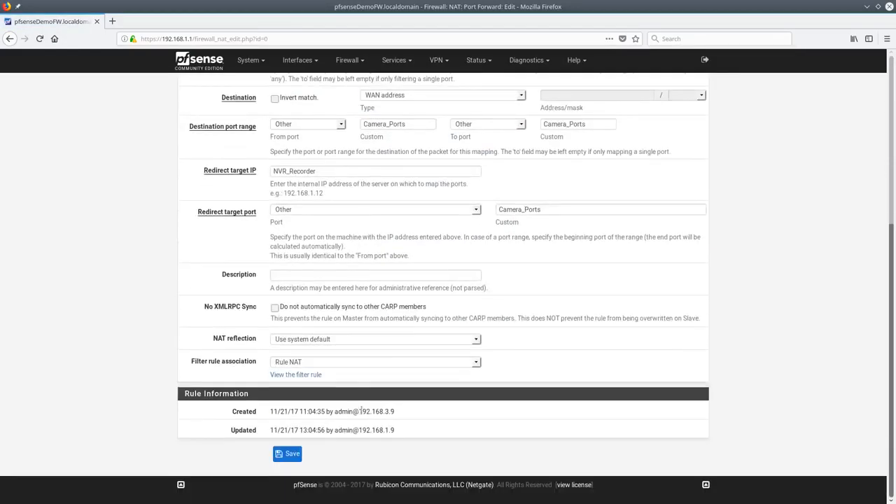
pyautogui.click(289, 455)
pyautogui.click(662, 140)
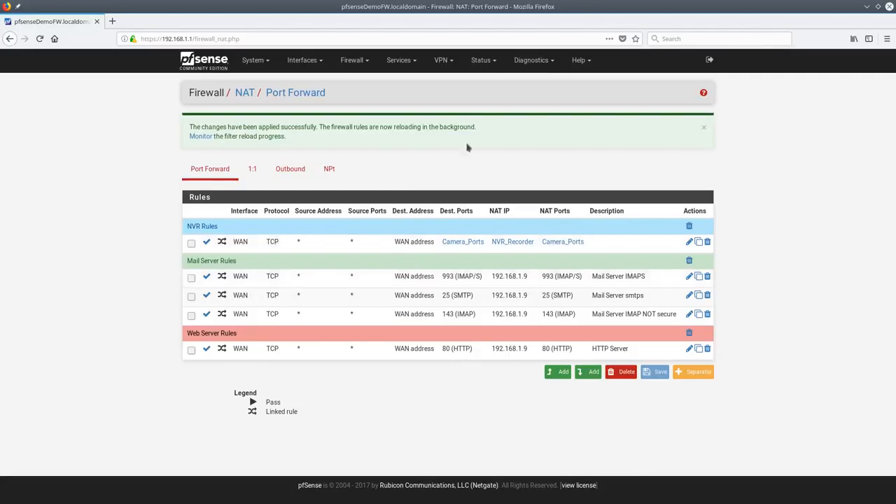
# Look at a new port forward's filter rule association options, then return unsaved to the Port Forward list
pyautogui.click(563, 373)
pyautogui.scroll(-3, 536, 377)
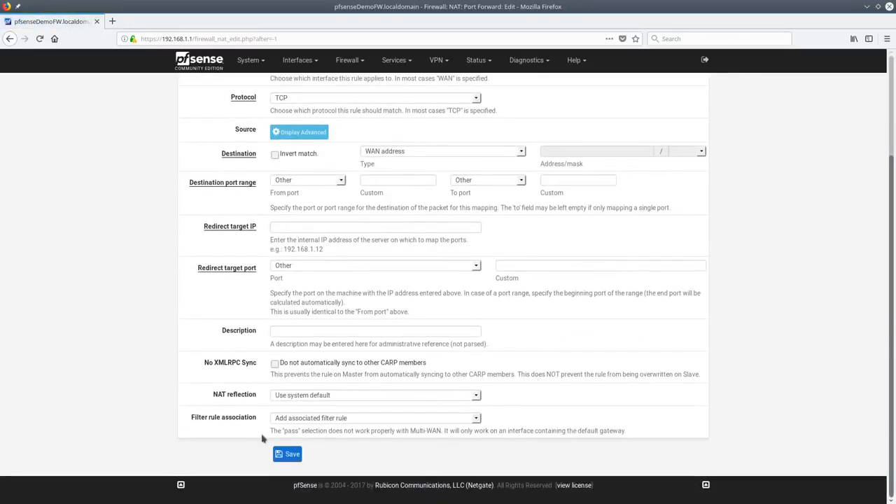
pyautogui.click(313, 419)
pyautogui.click(311, 444)
pyautogui.hotkey('alt', 'Left')
pyautogui.hotkey('alt', 'Left')
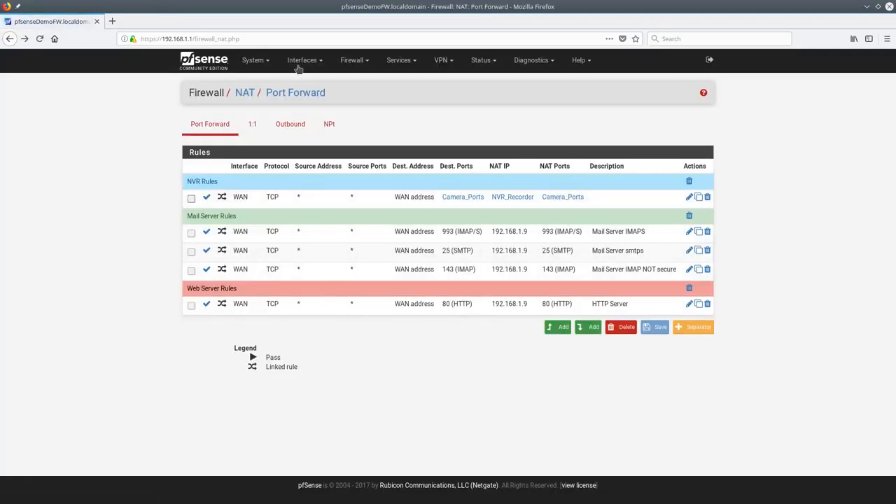
# Drag the NVR_Recorder NAT rule to second place in the WAN firewall rules and save the order
pyautogui.click(365, 63)
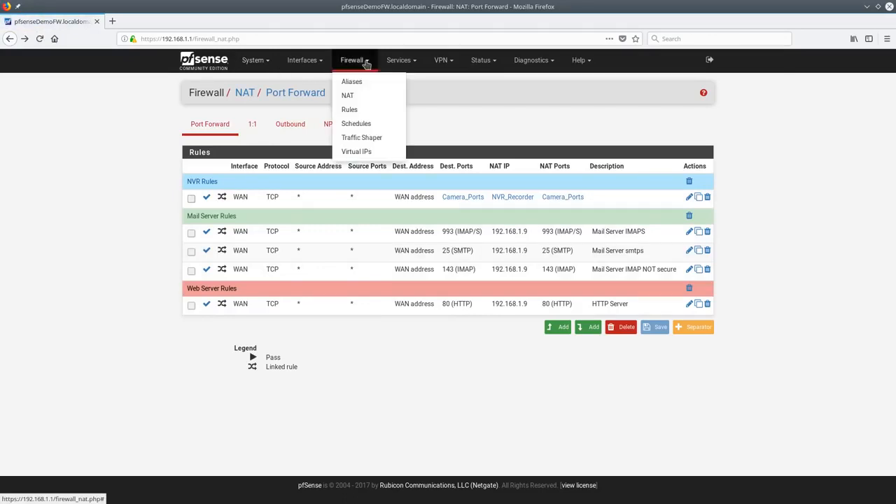
pyautogui.click(356, 109)
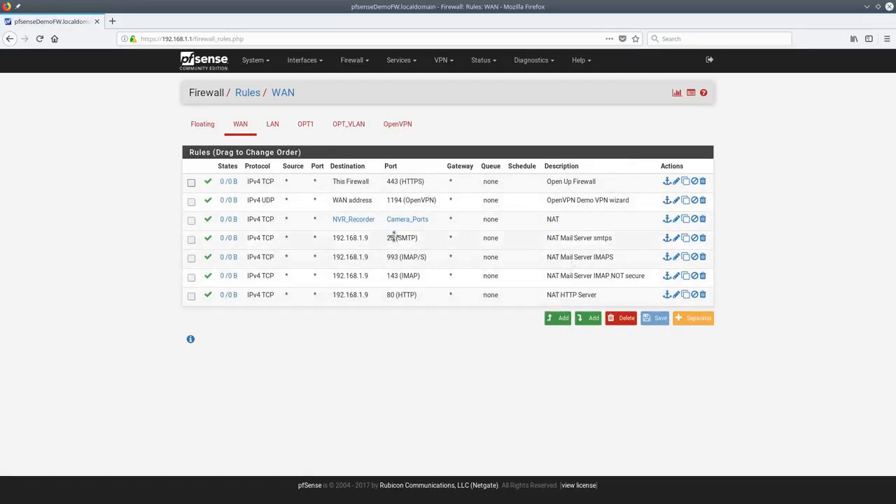
pyautogui.moveTo(414, 222)
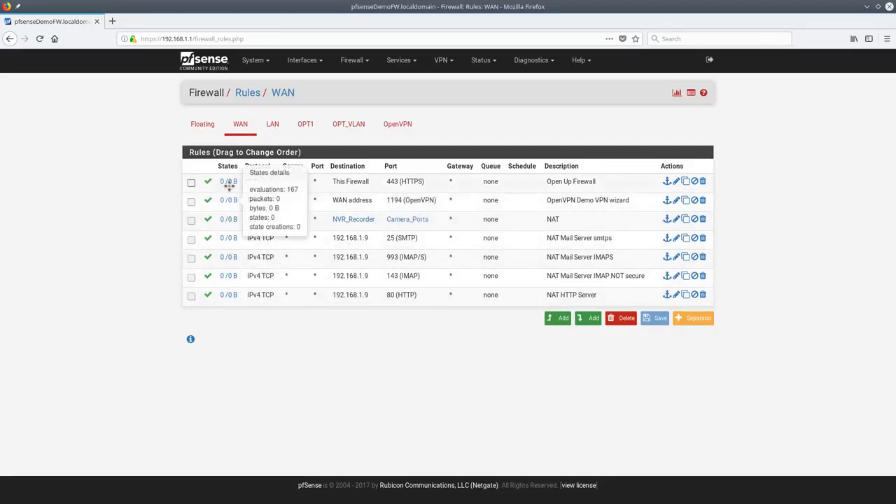
pyautogui.moveTo(230, 186)
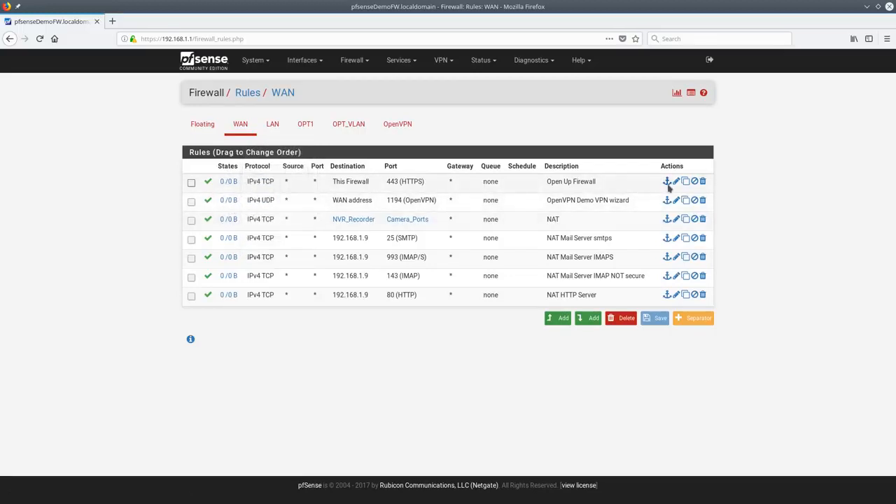
pyautogui.moveTo(443, 222); pyautogui.dragTo(441, 188)
pyautogui.click(656, 314)
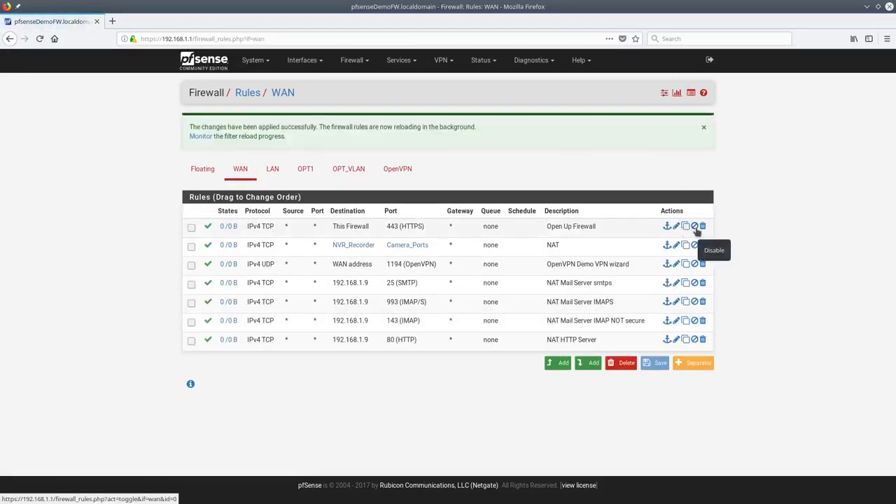
# Toggle the Open Up Firewall rule off and on and apply the firewall changes
pyautogui.click(208, 229)
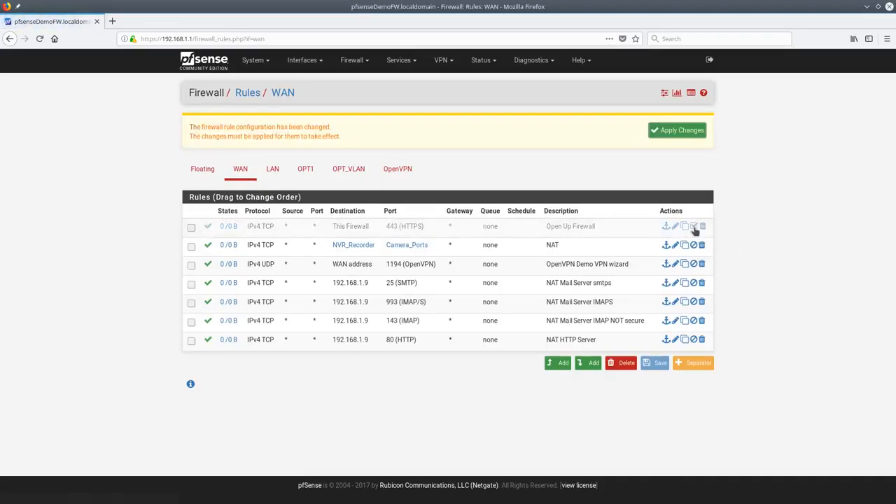
pyautogui.click(208, 231)
pyautogui.click(679, 131)
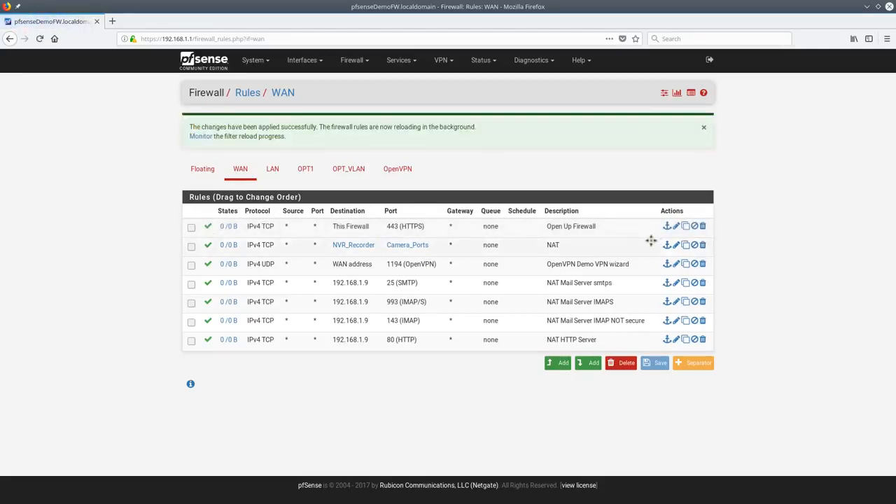
pyautogui.click(676, 201)
# Review the NAT-associated WAN rule and view its linked NVR port forward entry
pyautogui.scroll(-2, 436, 300)
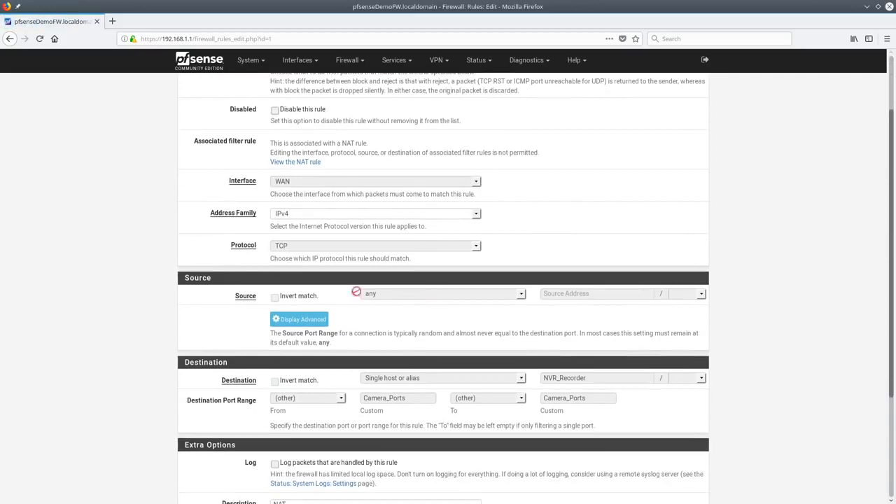
pyautogui.scroll(2, 355, 164)
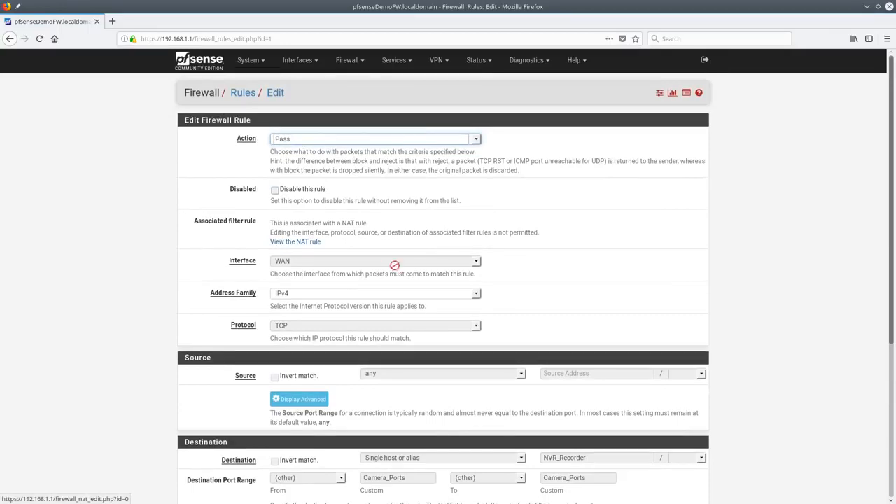
pyautogui.scroll(-4, 418, 288)
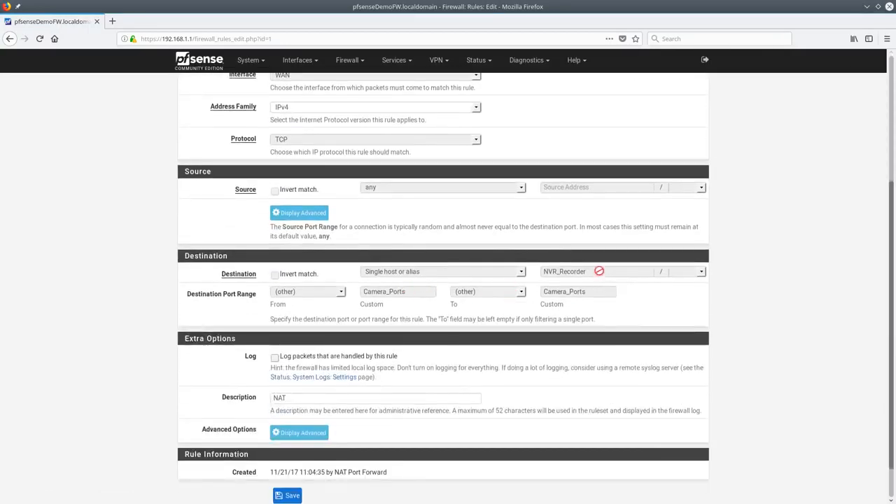
pyautogui.scroll(3, 368, 273)
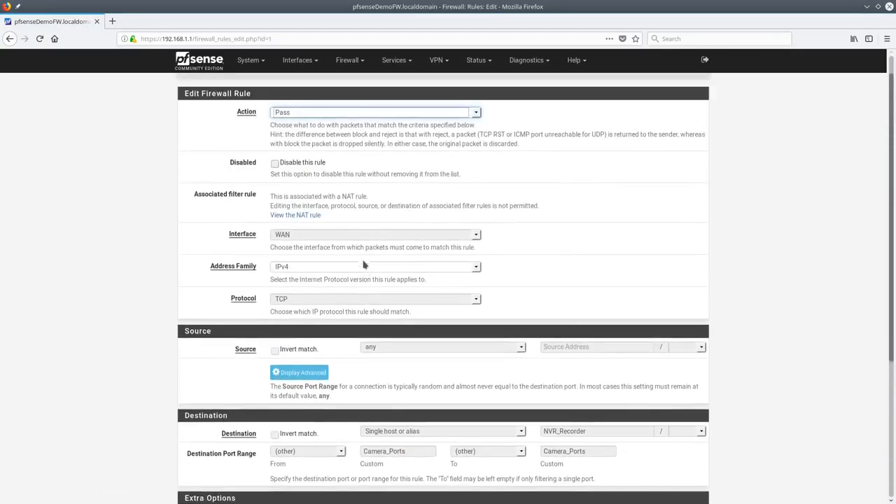
pyautogui.click(295, 215)
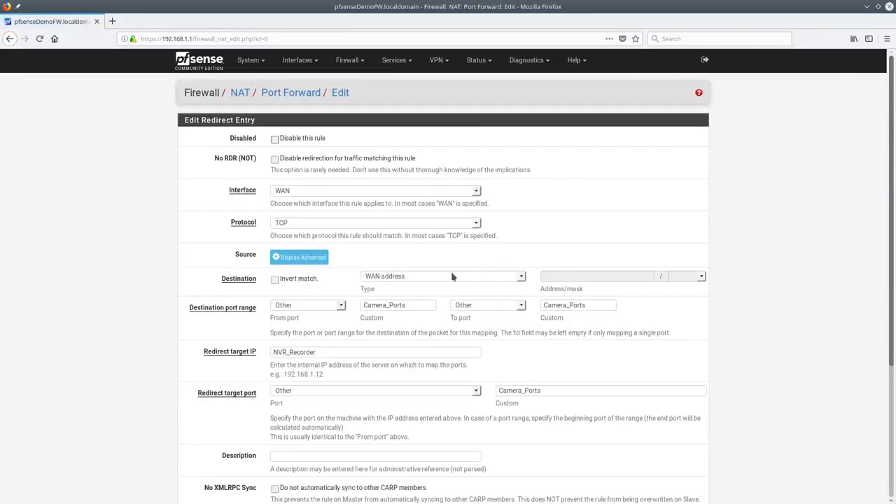
pyautogui.scroll(-5, 452, 277)
pyautogui.scroll(5, 452, 317)
# Return to the WAN firewall rules and start a new rule at the top of the list
pyautogui.click(350, 60)
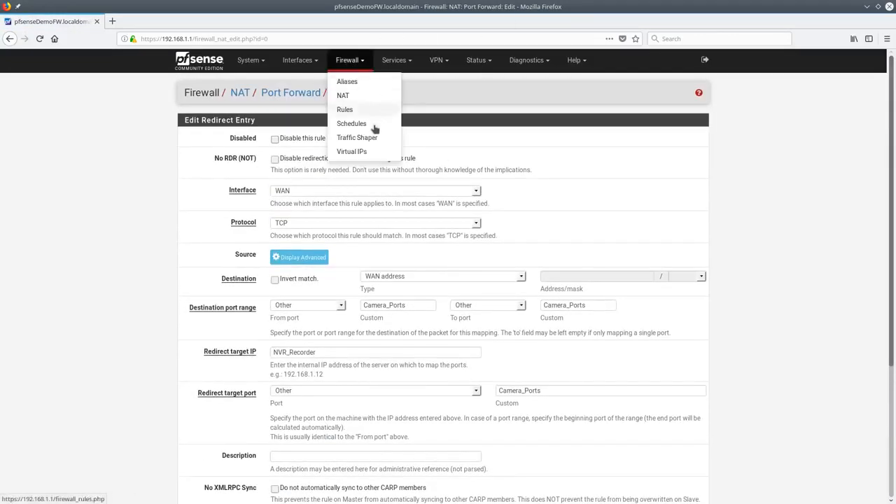
pyautogui.click(362, 123)
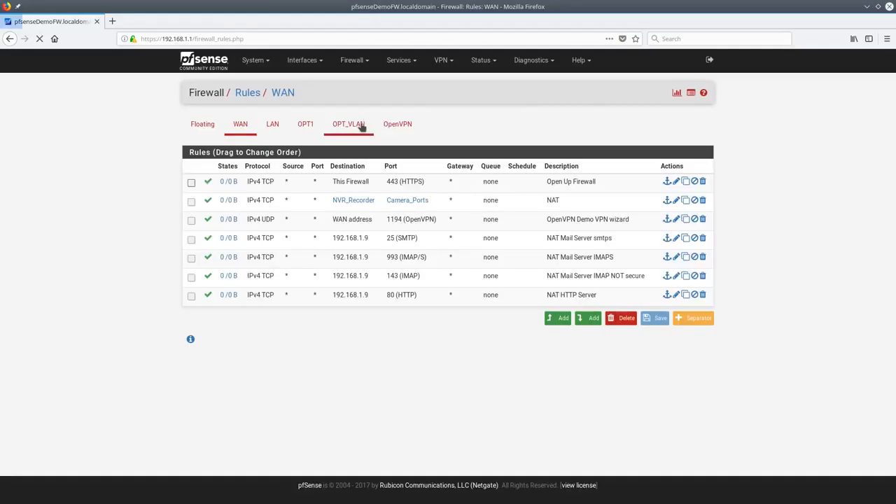
pyautogui.click(560, 320)
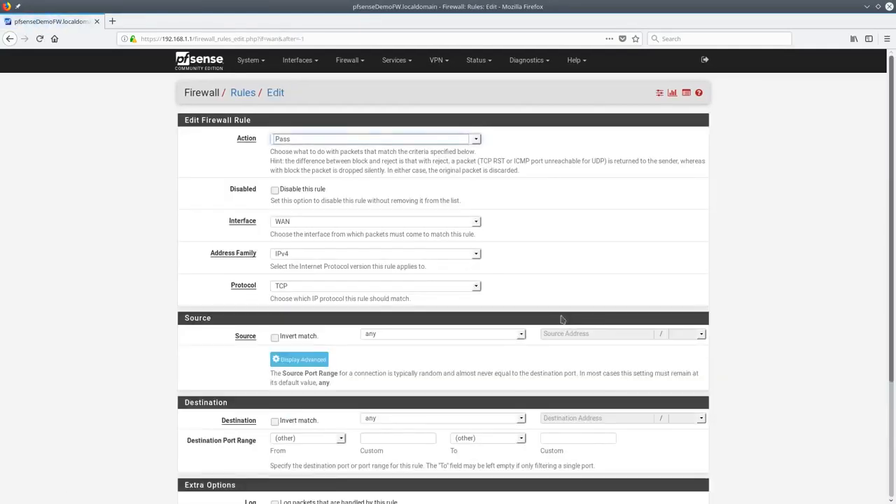
# Inspect the new rule's Action, Protocol, Address Family and Interface choices, keeping Pass, TCP, IPv4, WAN, then discard it
pyautogui.click(475, 140)
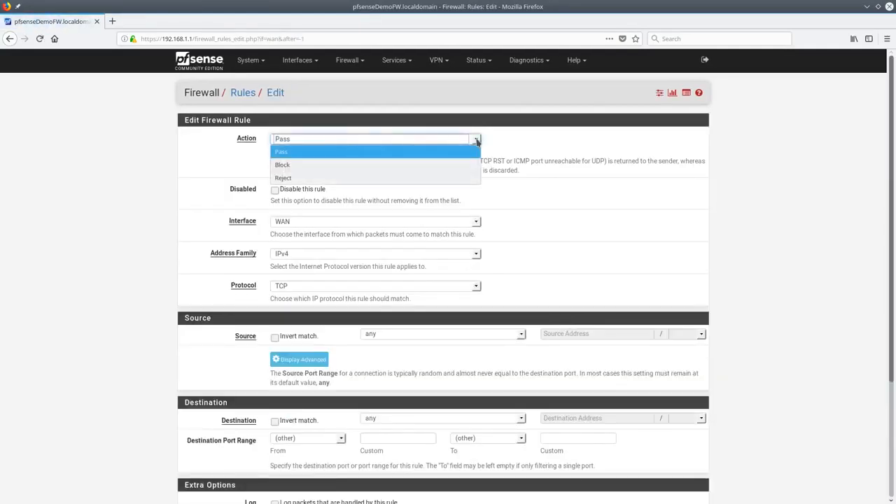
pyautogui.click(476, 140)
pyautogui.scroll(-2, 420, 196)
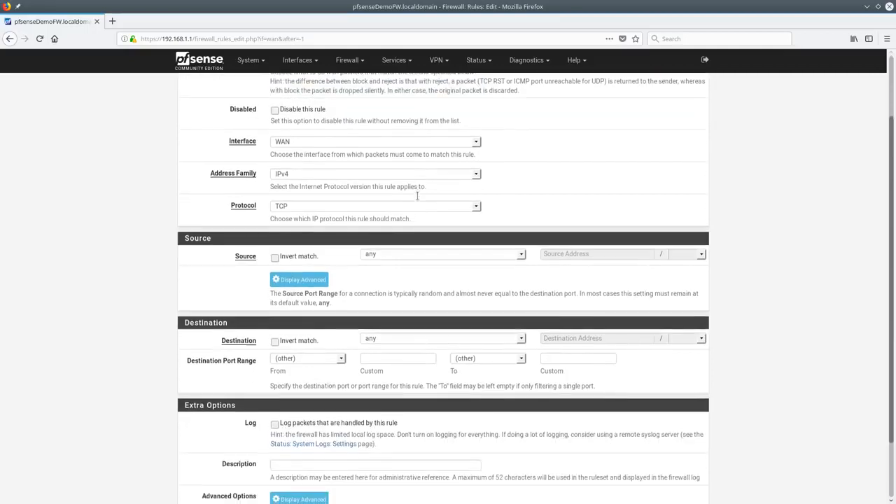
pyautogui.click(303, 206)
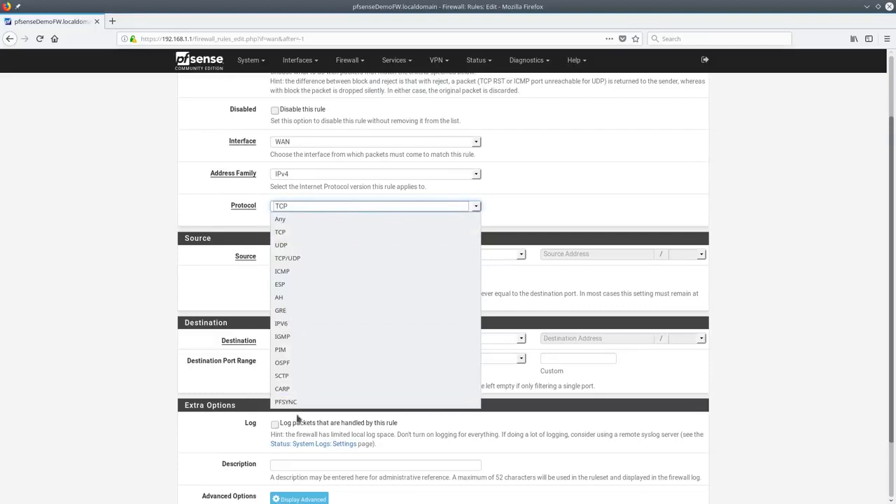
pyautogui.click(314, 206)
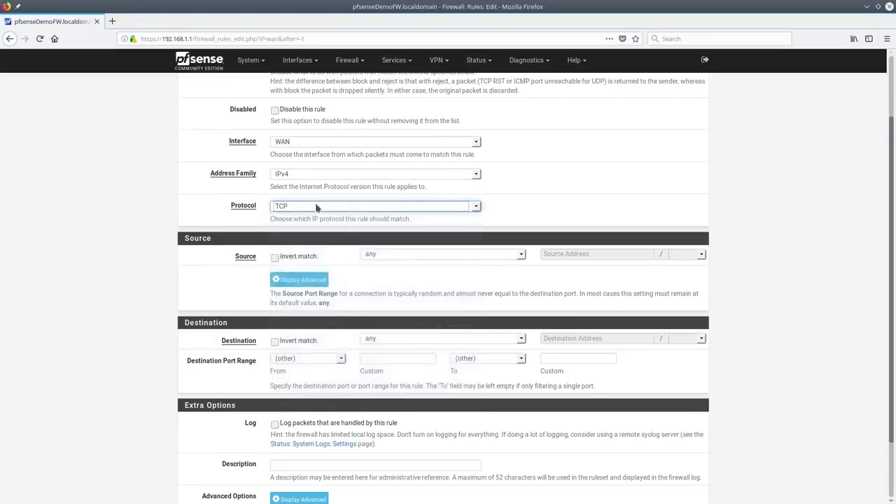
pyautogui.click(326, 174)
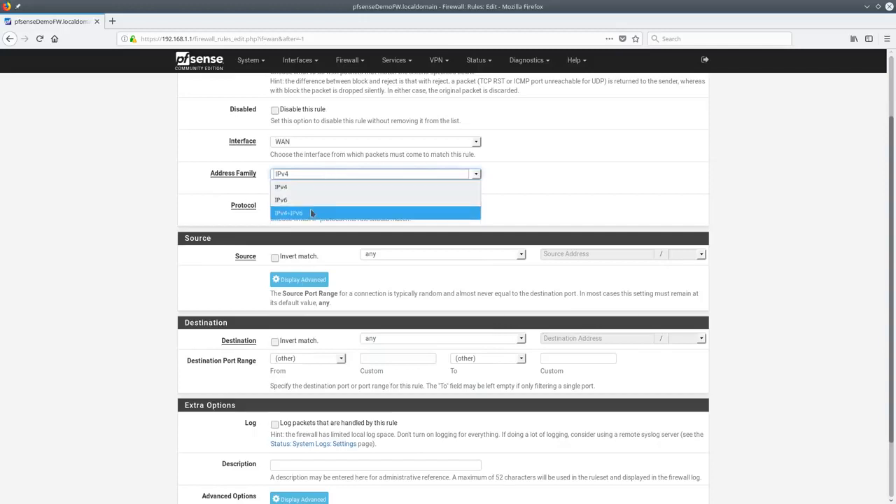
pyautogui.click(323, 175)
pyautogui.click(323, 176)
pyautogui.click(323, 144)
pyautogui.click(323, 145)
pyautogui.click(501, 190)
pyautogui.hotkey('alt', 'Left')
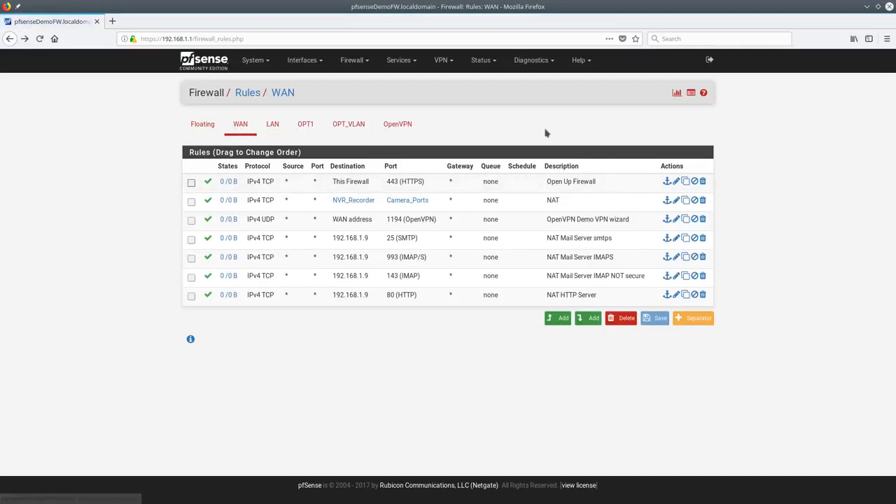
# Look over the LAN, OPT1 and OpenVPN rule lists before returning to the WAN rules
pyautogui.click(270, 126)
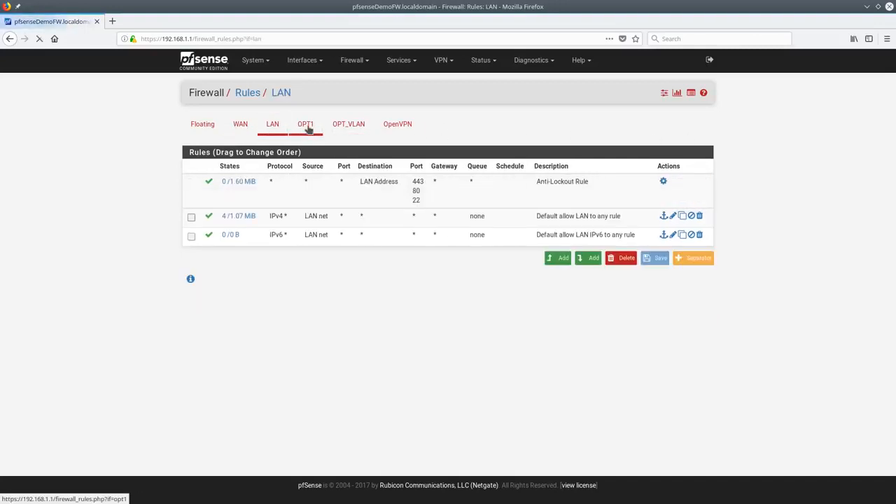
pyautogui.click(306, 124)
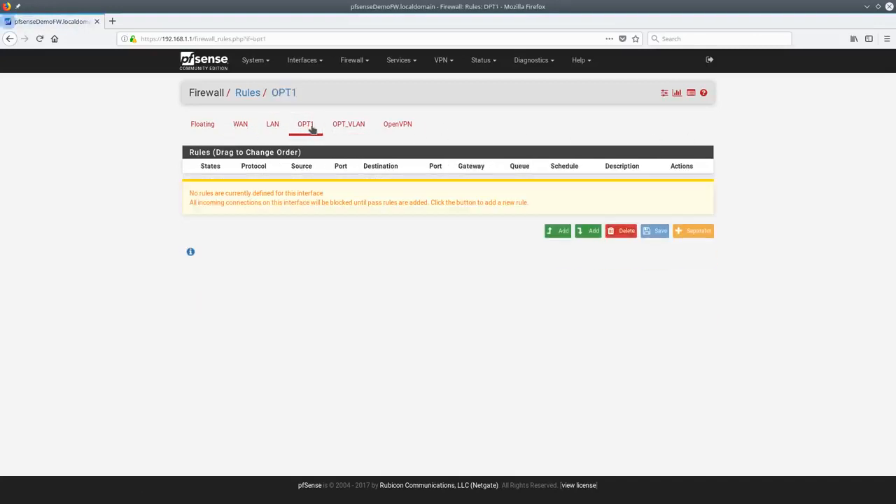
pyautogui.click(406, 130)
pyautogui.click(240, 126)
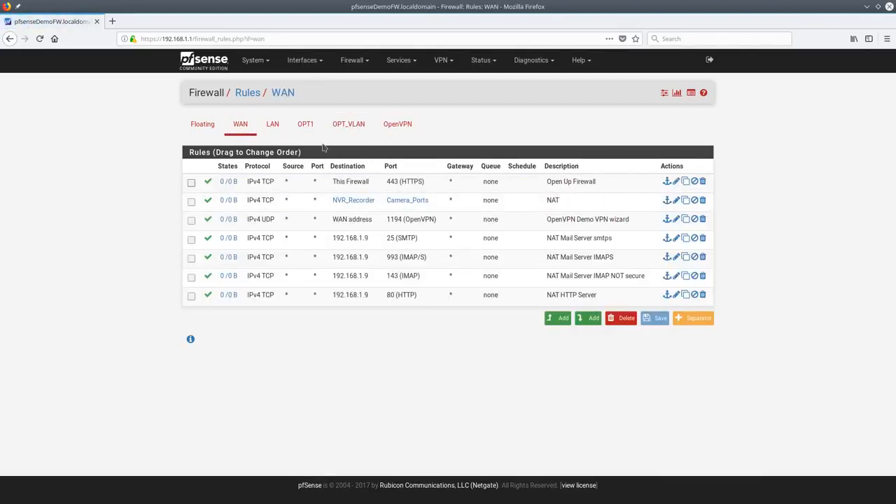
# Create a new TCP port 666 rule on the OPT1 interface and save it
pyautogui.click(559, 323)
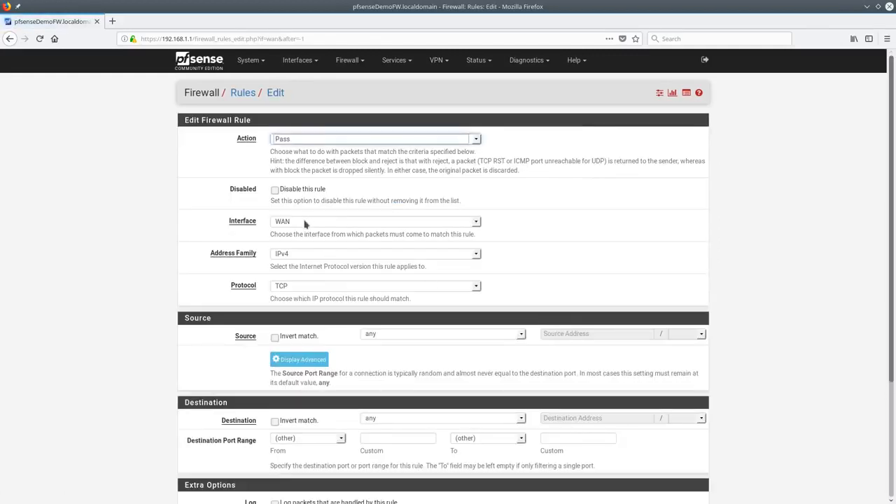
pyautogui.click(307, 221)
pyautogui.click(314, 266)
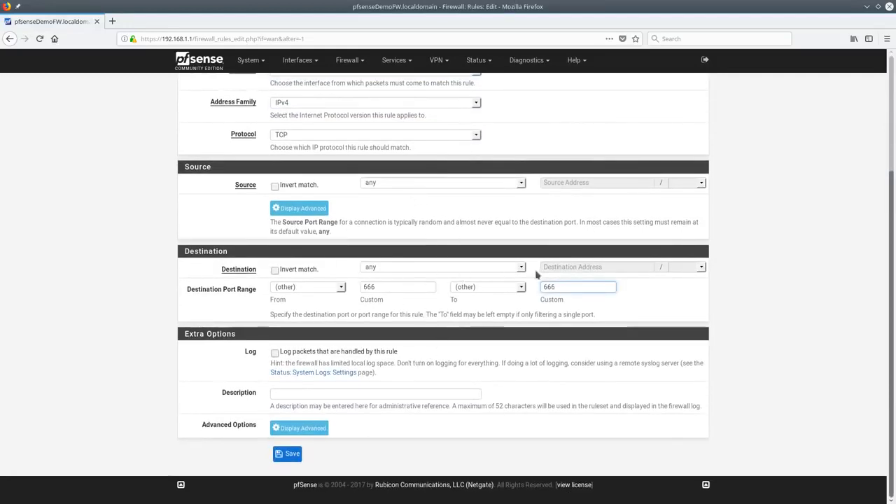
pyautogui.click(354, 391)
pyautogui.click(285, 455)
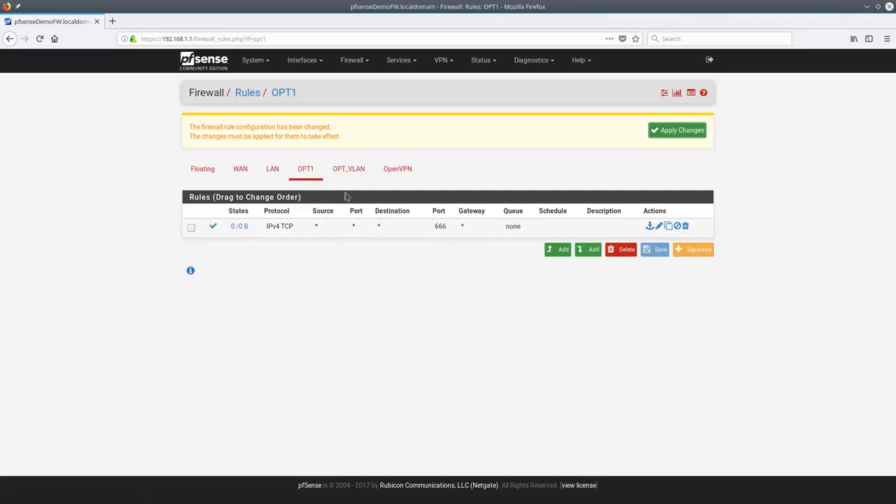
# Move the port 666 rule from OPT1 to the WAN interface and save it
pyautogui.click(243, 175)
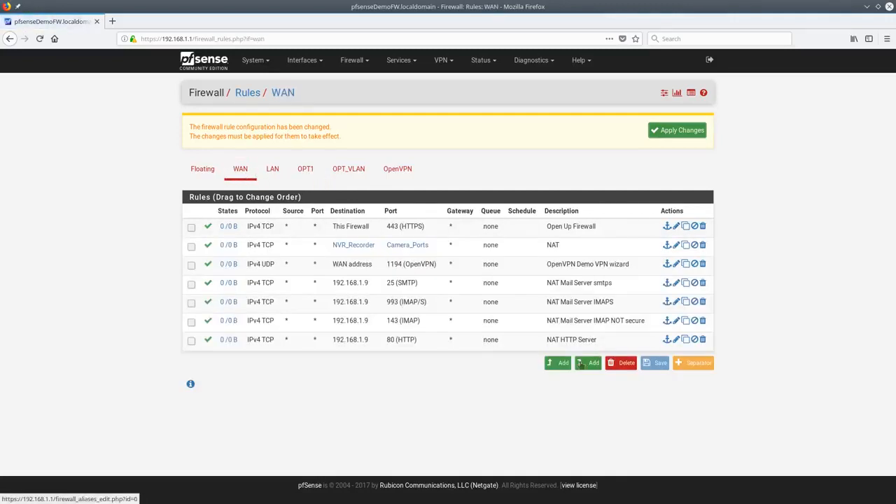
pyautogui.click(305, 169)
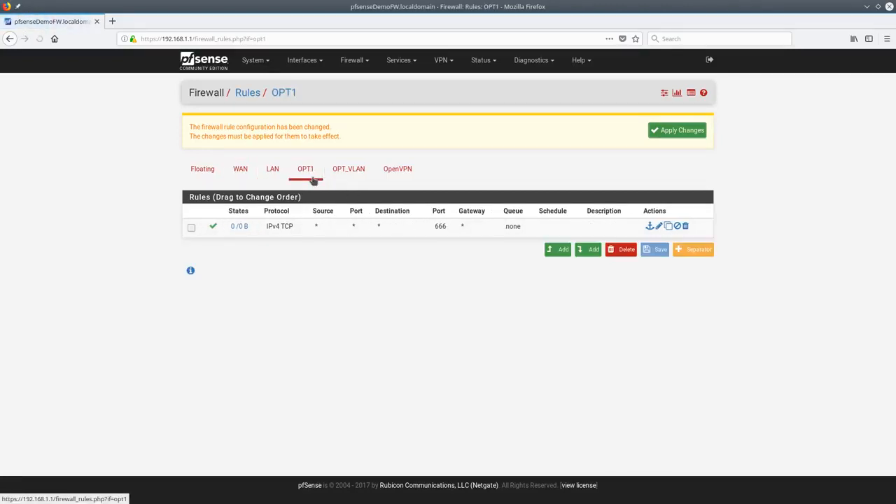
pyautogui.click(660, 226)
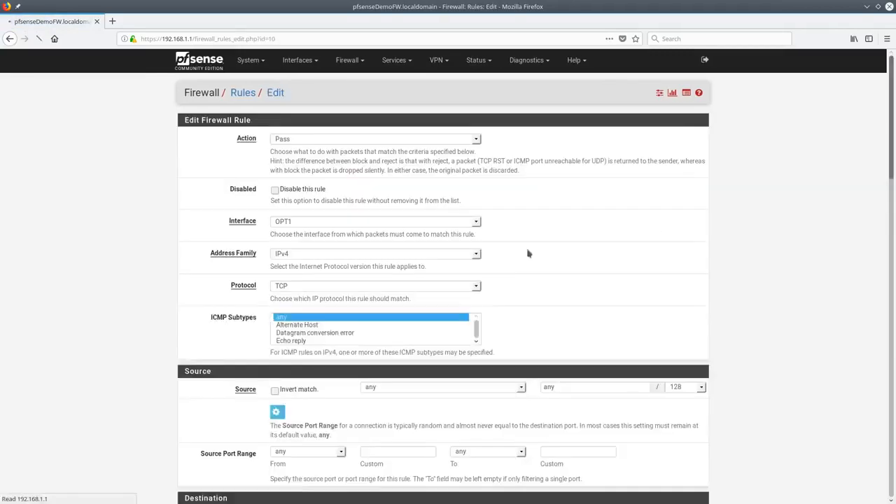
pyautogui.click(340, 221)
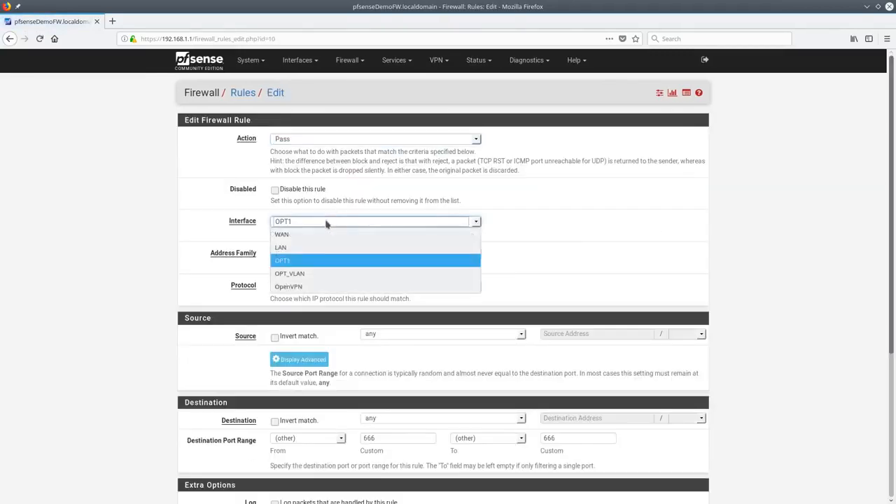
pyautogui.click(287, 234)
pyautogui.scroll(-5, 287, 331)
pyautogui.click(287, 454)
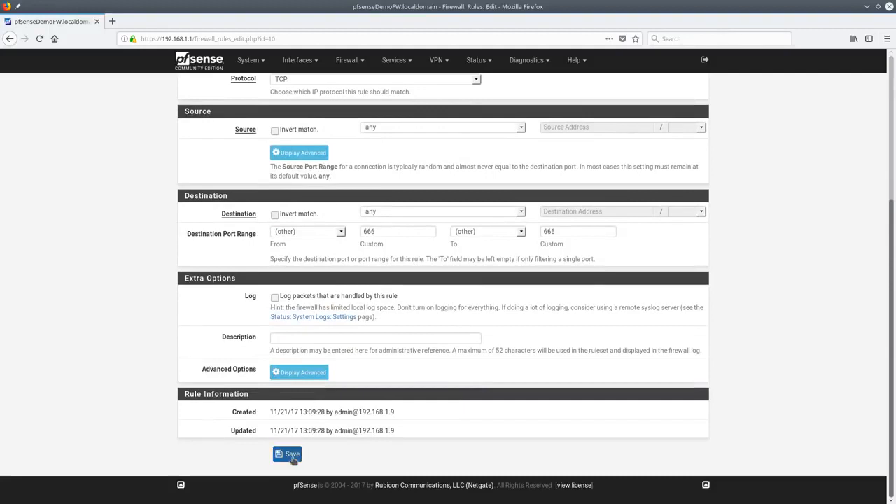
# Apply the firewall changes and check the LAN rules and the now-empty OPT1 rules
pyautogui.click(676, 130)
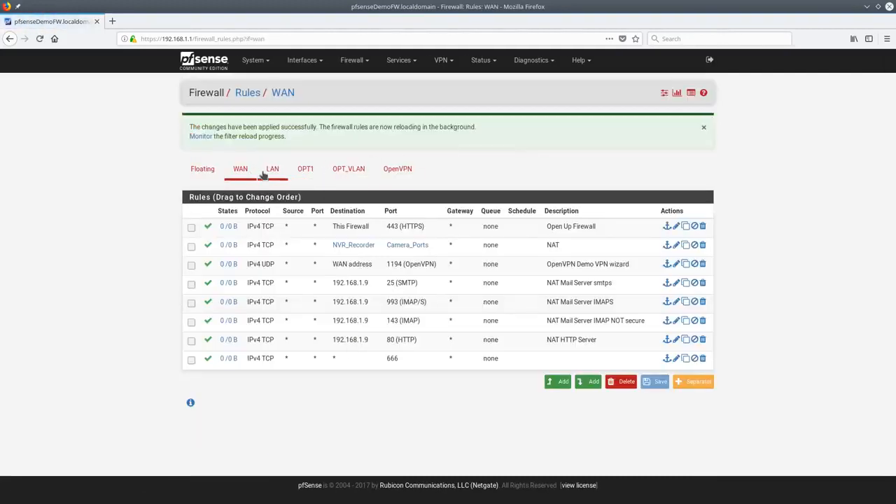
pyautogui.click(272, 169)
pyautogui.click(308, 129)
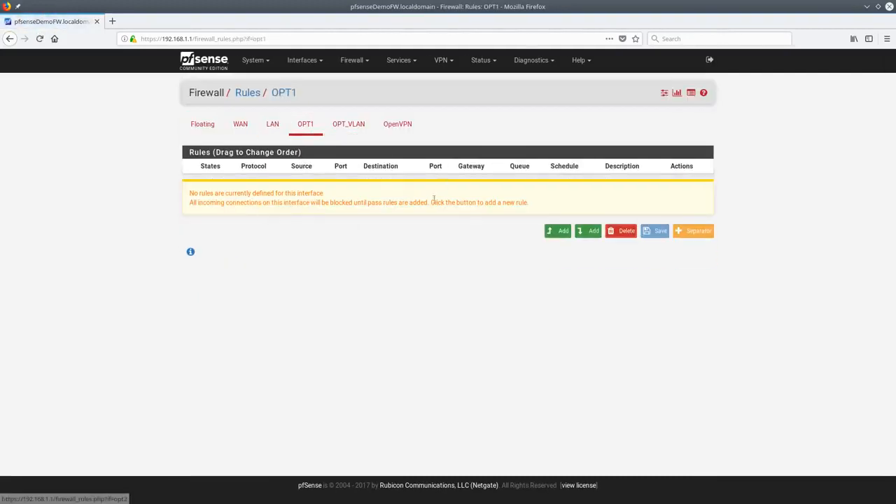
# Edit the WAN TCP port 666 rule, keep interface WAN, and tick 'Log packets that are handled by this rule'
pyautogui.click(240, 125)
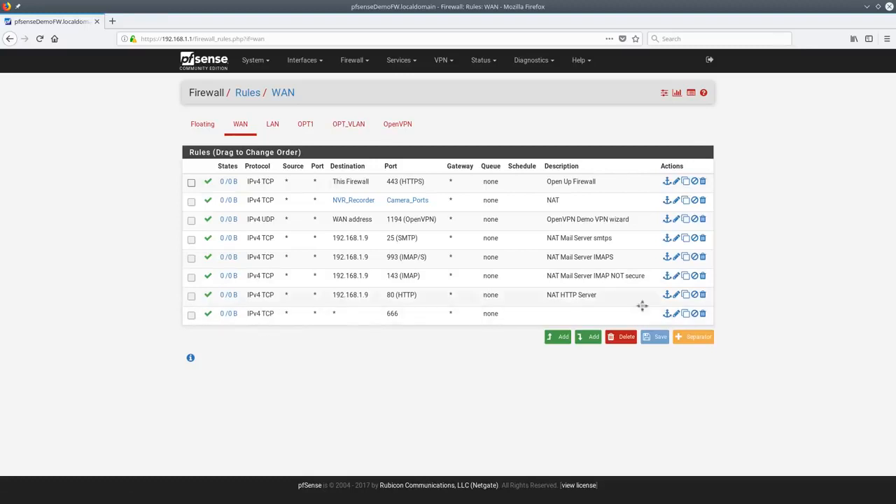
pyautogui.click(676, 314)
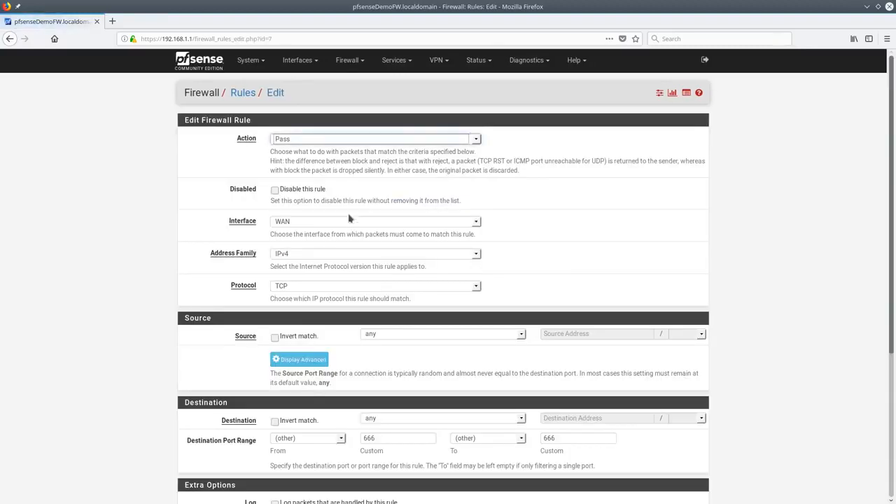
pyautogui.click(335, 222)
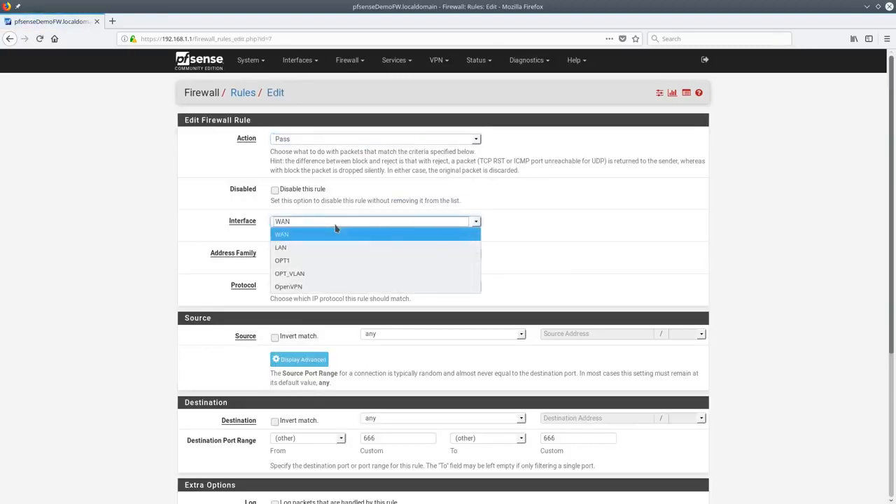
pyautogui.click(336, 230)
pyautogui.scroll(-5, 454, 266)
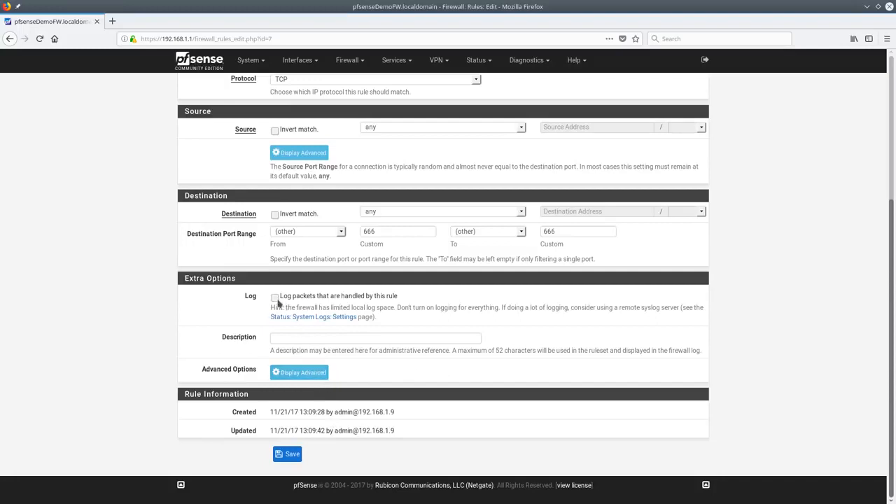
pyautogui.click(275, 298)
pyautogui.scroll(2, 305, 210)
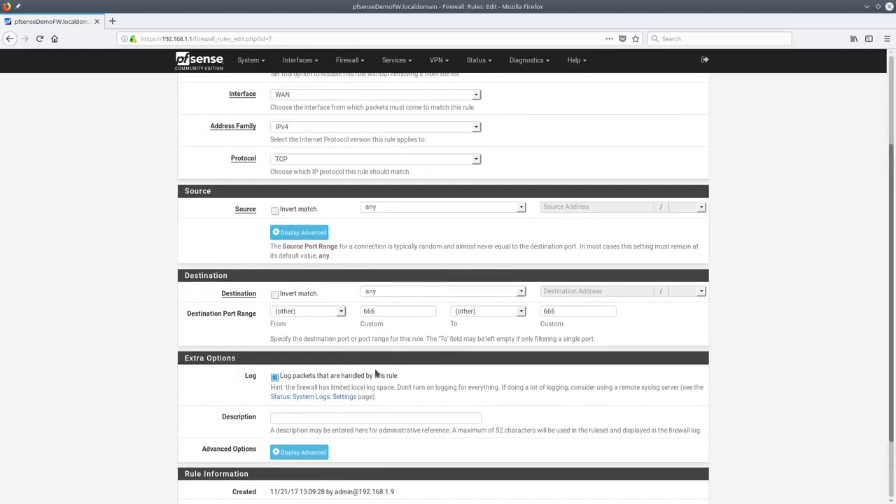
pyautogui.scroll(-2, 375, 373)
pyautogui.click(315, 372)
# Review the Source OS and Diffserv options and the Tag and Tagged fields, leaving Source OS at Any
pyautogui.scroll(-4, 415, 370)
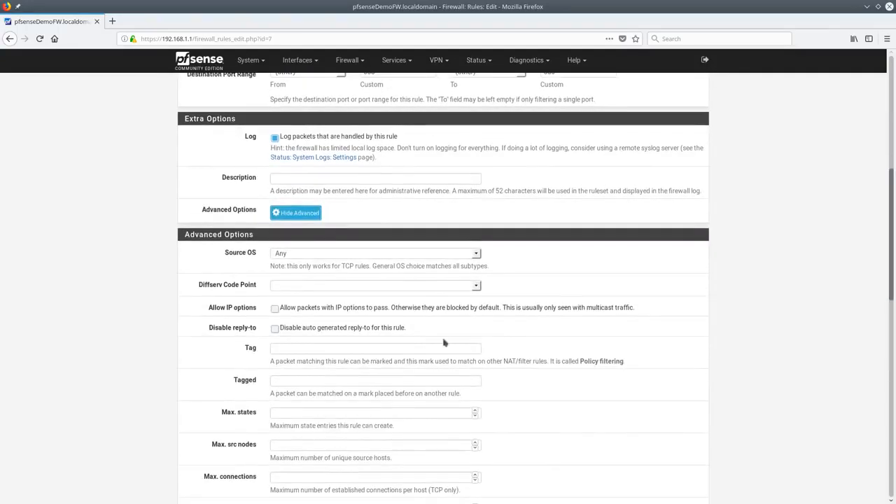
pyautogui.click(477, 254)
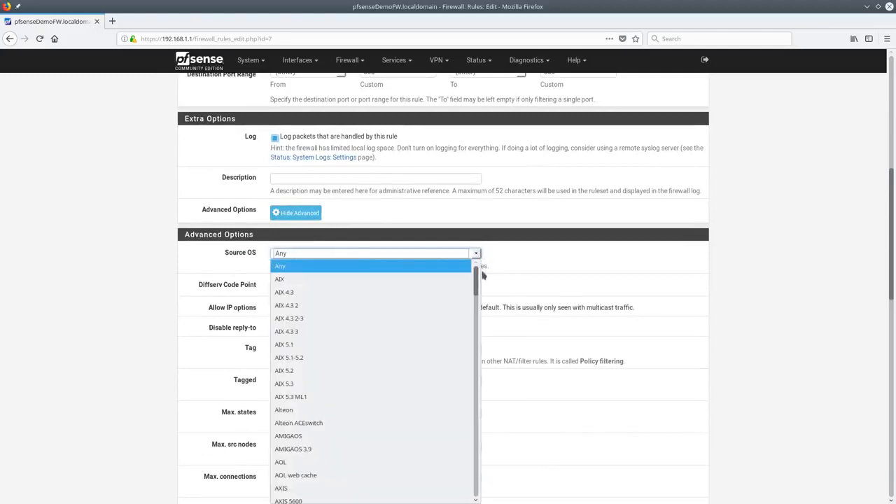
pyautogui.moveTo(480, 280); pyautogui.dragTo(457, 218)
pyautogui.scroll(-3, 511, 235)
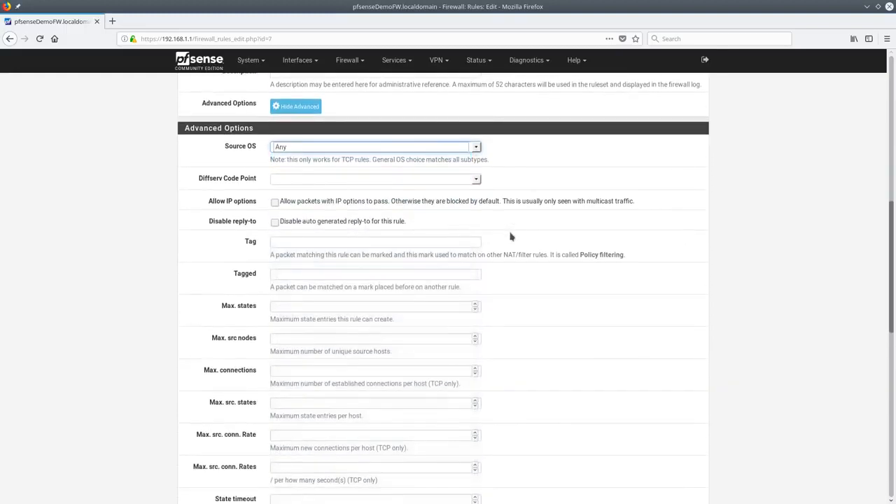
pyautogui.click(477, 150)
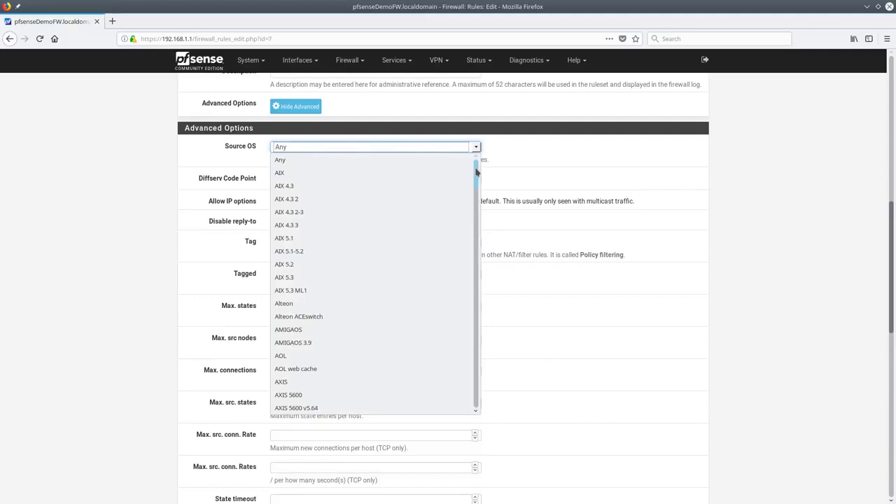
pyautogui.click(482, 149)
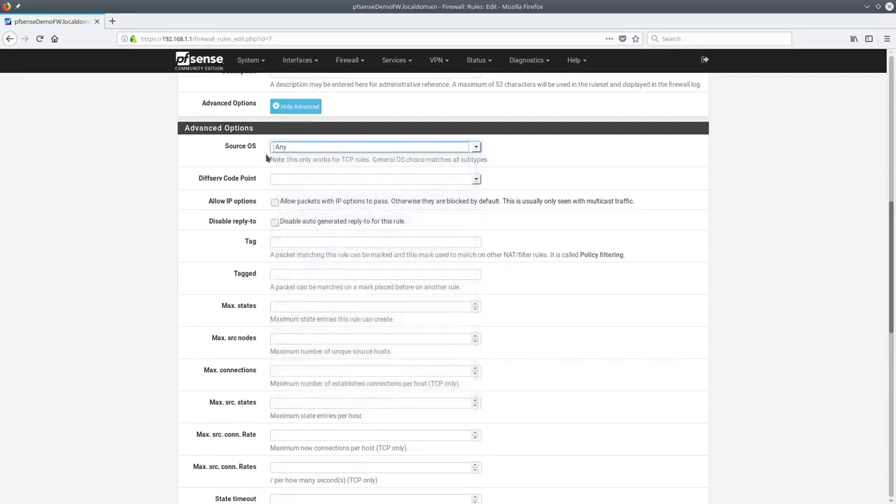
pyautogui.click(409, 180)
pyautogui.click(477, 179)
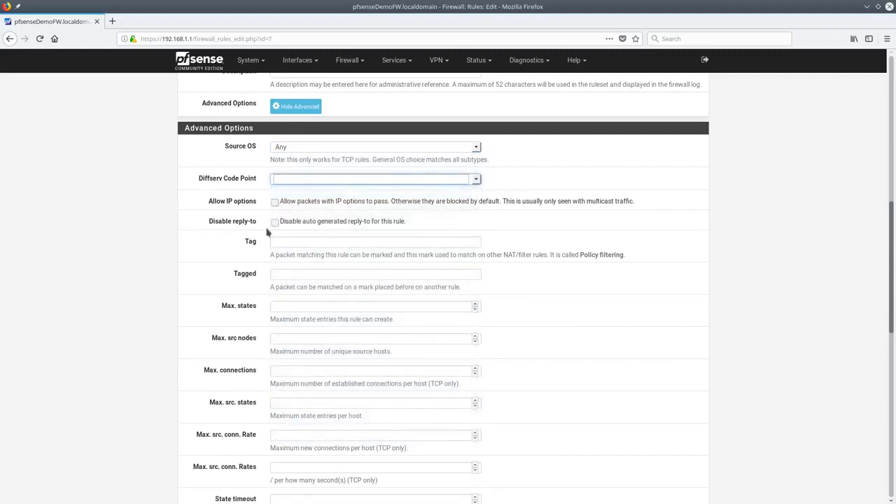
pyautogui.scroll(-2, 260, 226)
pyautogui.click(299, 189)
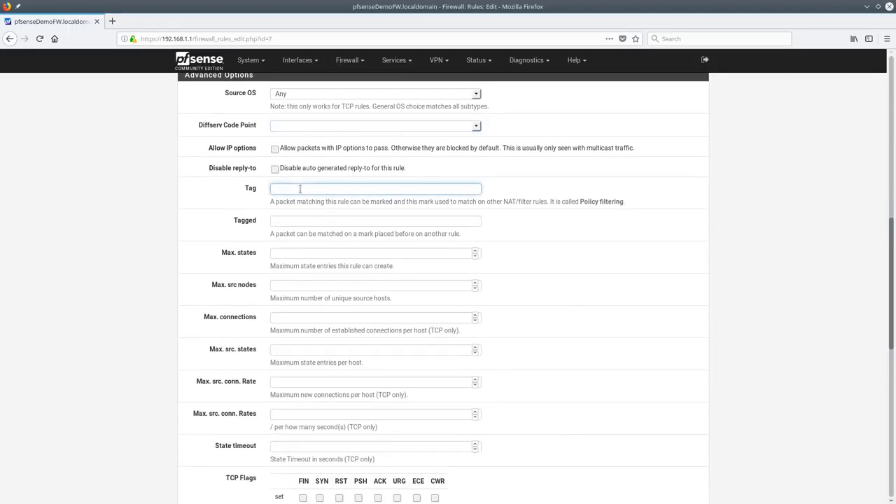
pyautogui.click(310, 220)
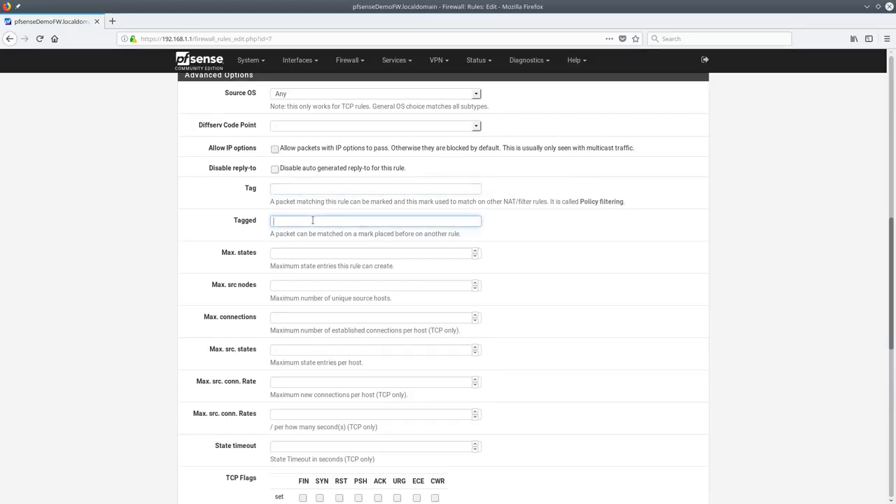
pyautogui.click(320, 189)
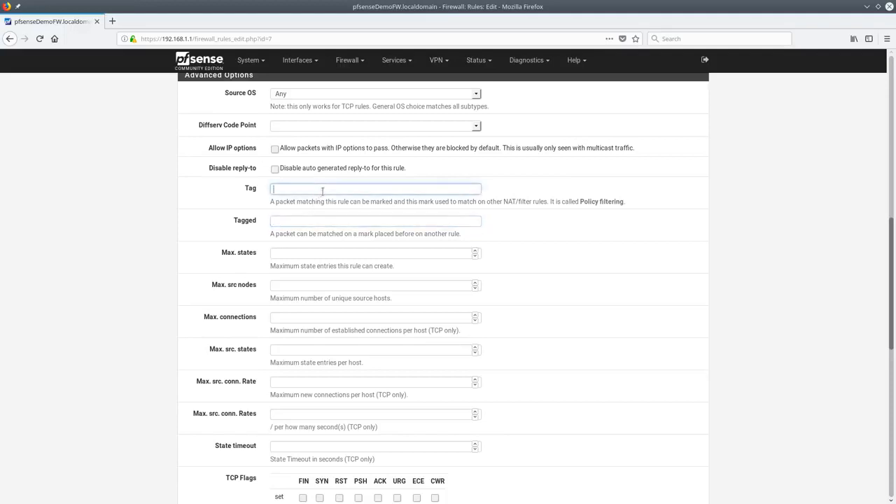
pyautogui.click(323, 221)
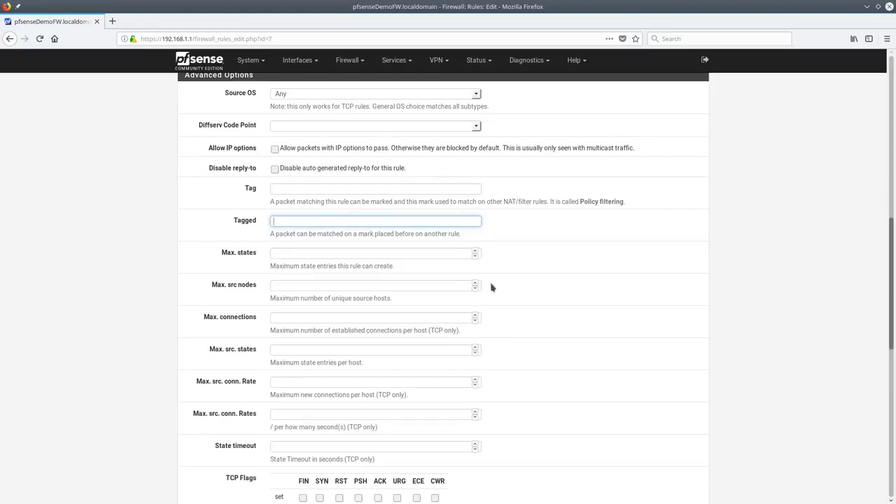
# Check the Schedule, In pipe and Ackqueue choices further down, leaving each at none
pyautogui.scroll(3, 490, 281)
pyautogui.scroll(-3, 482, 284)
pyautogui.scroll(-3, 484, 270)
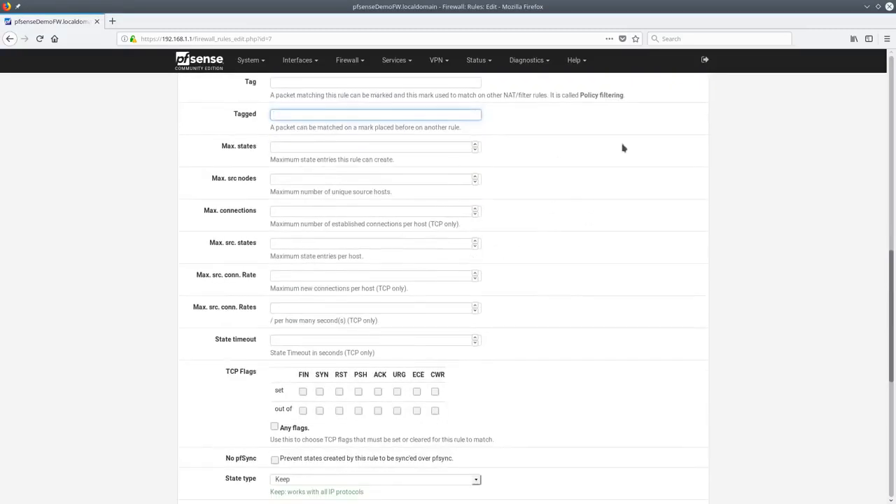
pyautogui.scroll(-2, 510, 224)
pyautogui.scroll(-2, 508, 230)
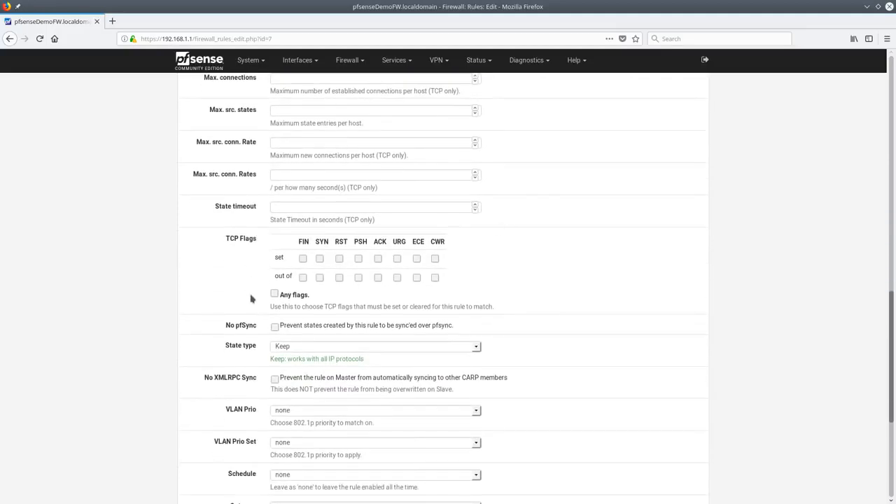
pyautogui.scroll(-5, 273, 245)
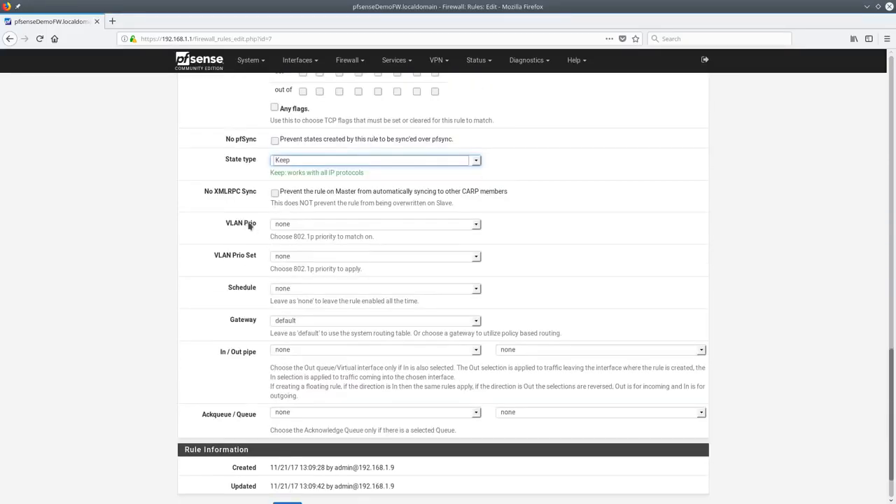
pyautogui.scroll(-2, 248, 225)
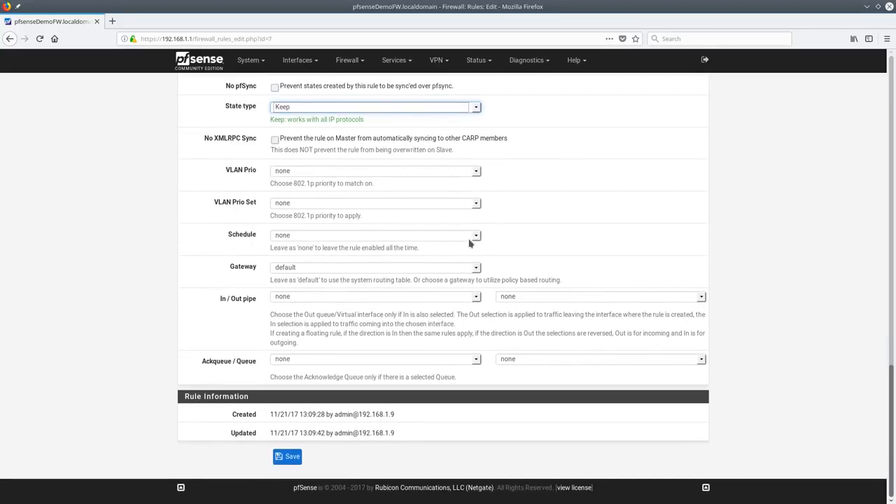
pyautogui.click(470, 240)
pyautogui.click(465, 239)
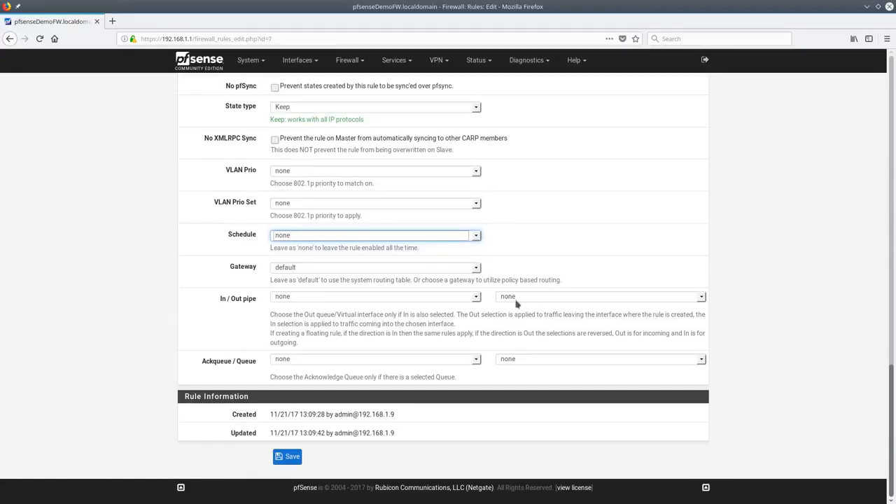
pyautogui.click(477, 298)
pyautogui.click(476, 298)
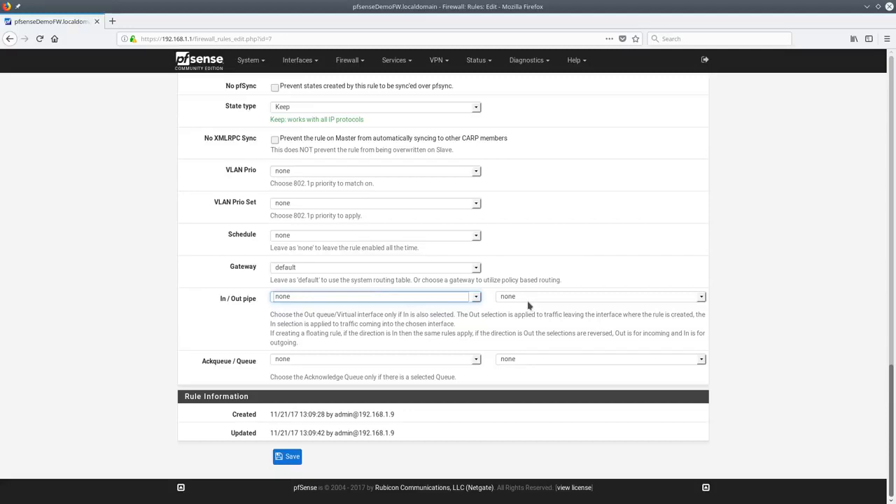
pyautogui.click(476, 360)
pyautogui.scroll(15, 478, 333)
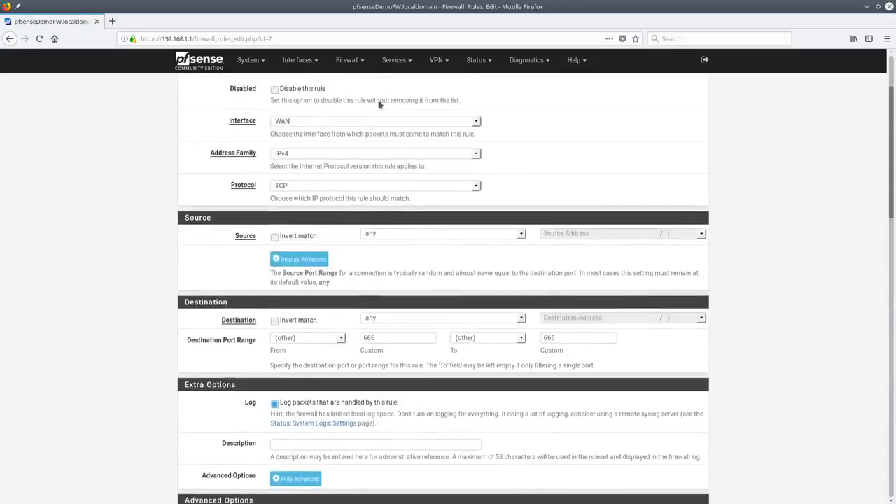
# Start a new firewall schedule with a Wednesday–Saturday all-day range for November 2017
pyautogui.click(352, 62)
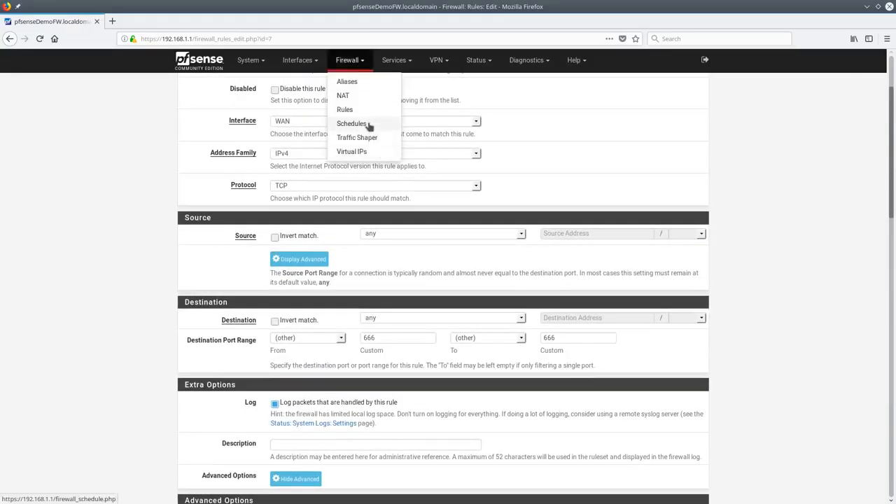
pyautogui.click(368, 125)
pyautogui.click(698, 154)
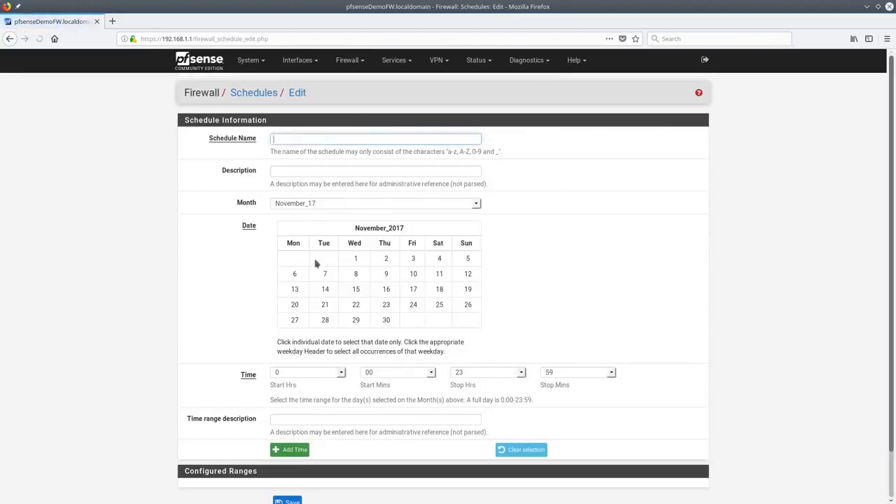
pyautogui.click(356, 243)
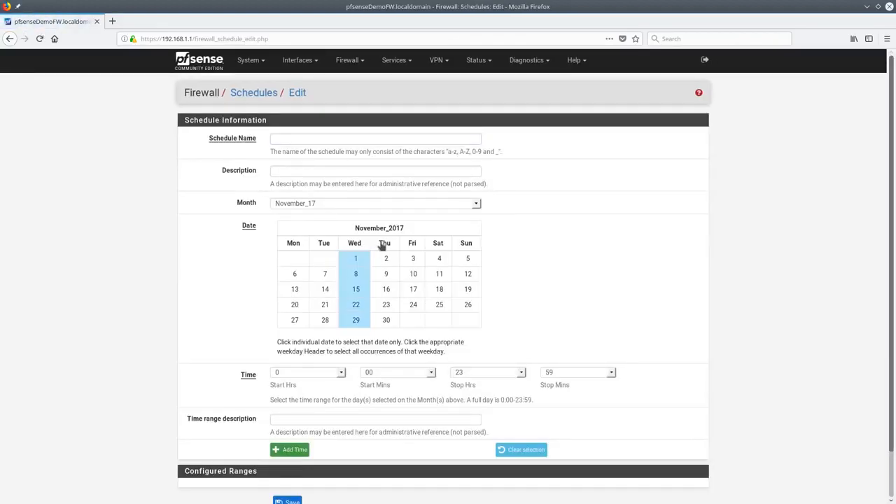
pyautogui.click(384, 243)
pyautogui.click(412, 243)
pyautogui.click(438, 243)
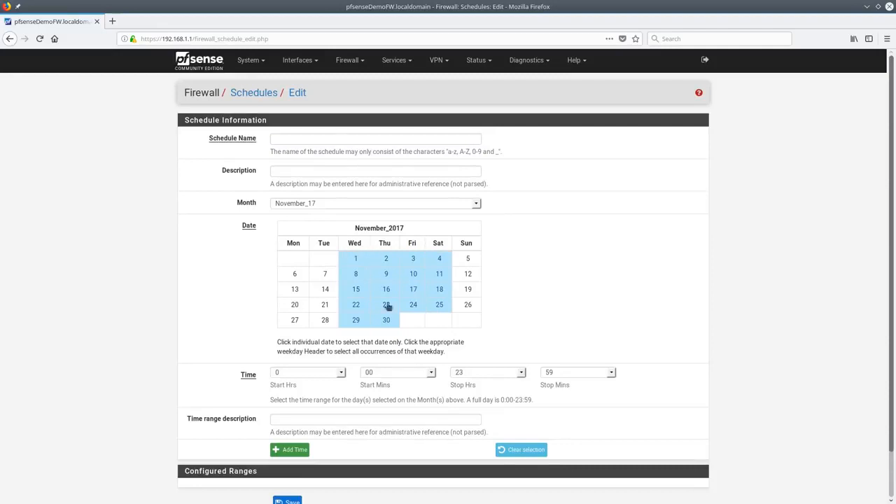
pyautogui.click(294, 450)
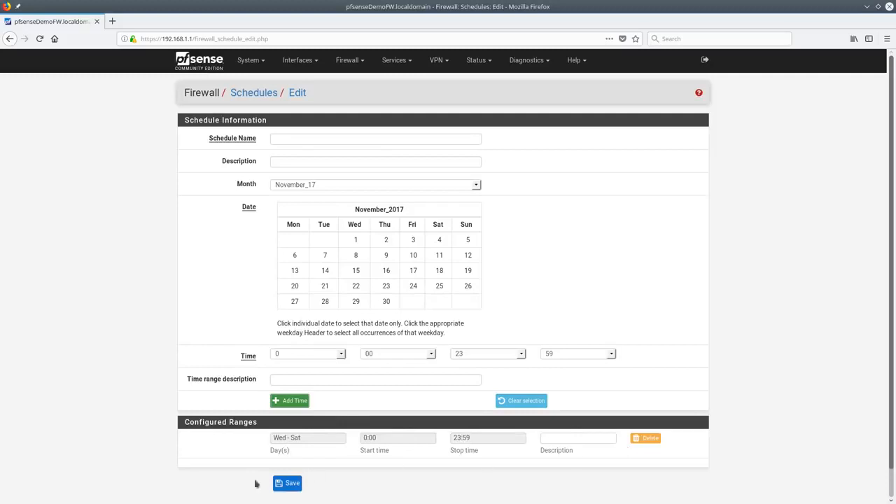
# Name the schedule 'Wed_Sat' and save it
pyautogui.click(326, 137)
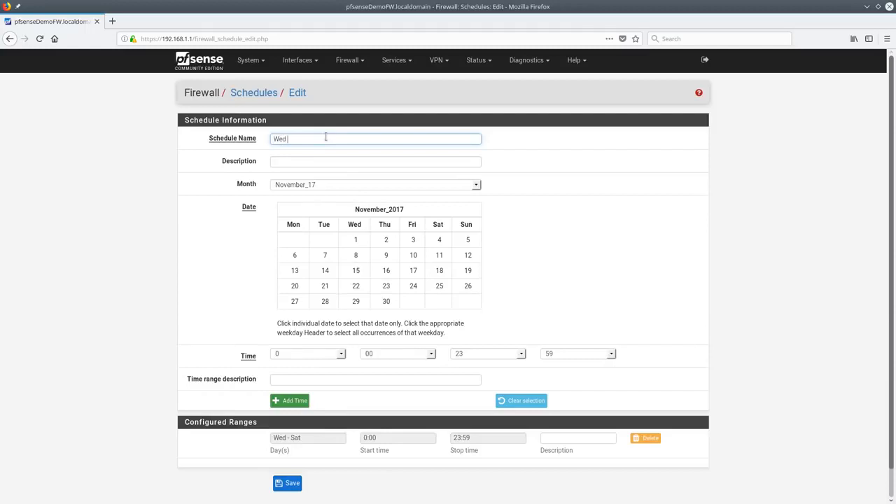
pyautogui.write('Wed_Sat')
pyautogui.click(284, 482)
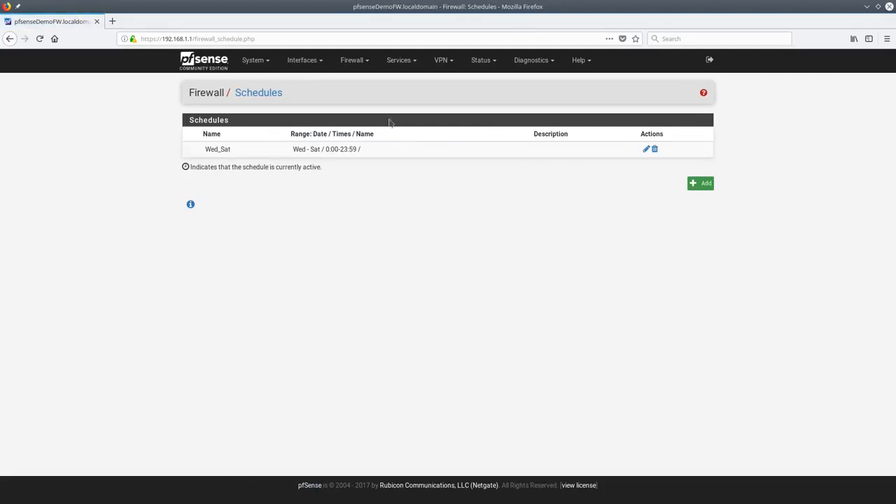
pyautogui.click(360, 69)
# Set the WAN TCP port 666 rule's schedule to Wed_Sat, save it, and apply the changes
pyautogui.click(365, 110)
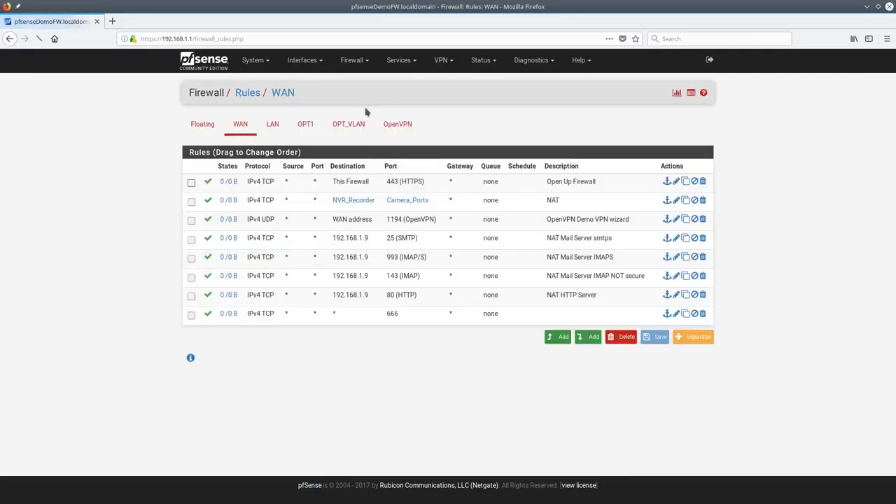
pyautogui.click(676, 314)
pyautogui.scroll(-7, 316, 368)
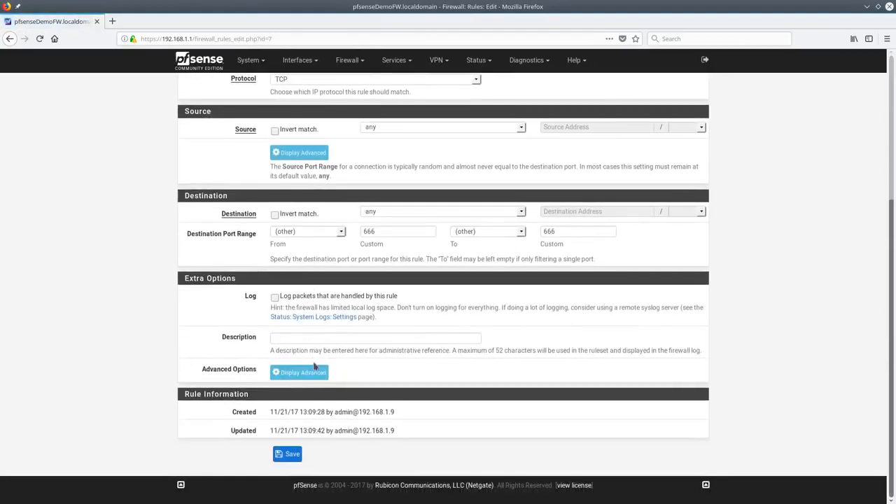
pyautogui.click(314, 371)
pyautogui.scroll(-15, 350, 371)
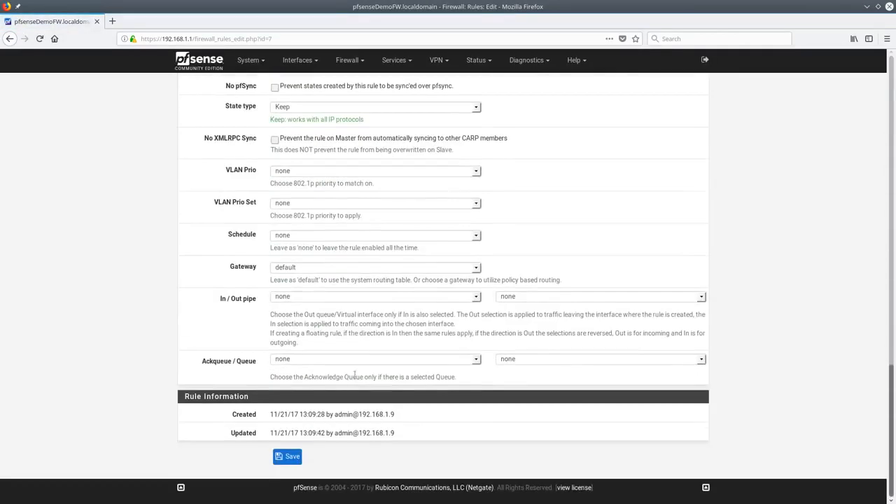
pyautogui.click(307, 232)
pyautogui.click(287, 256)
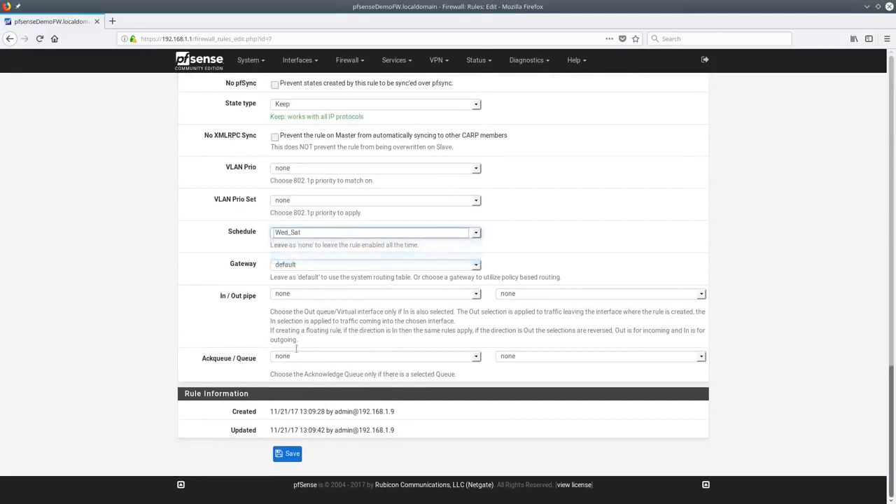
pyautogui.click(287, 454)
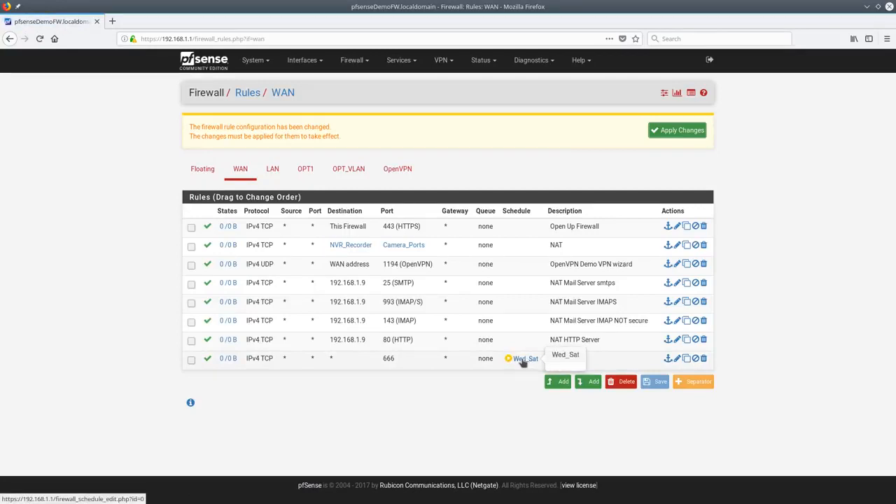
pyautogui.click(675, 134)
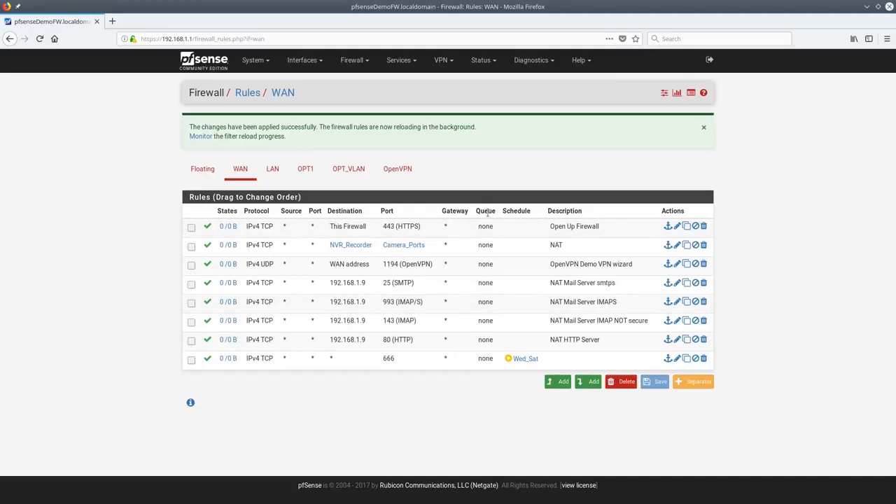
# Delete the WAN port 666 rule and view the Filter Reload status log
pyautogui.click(703, 359)
pyautogui.click(482, 238)
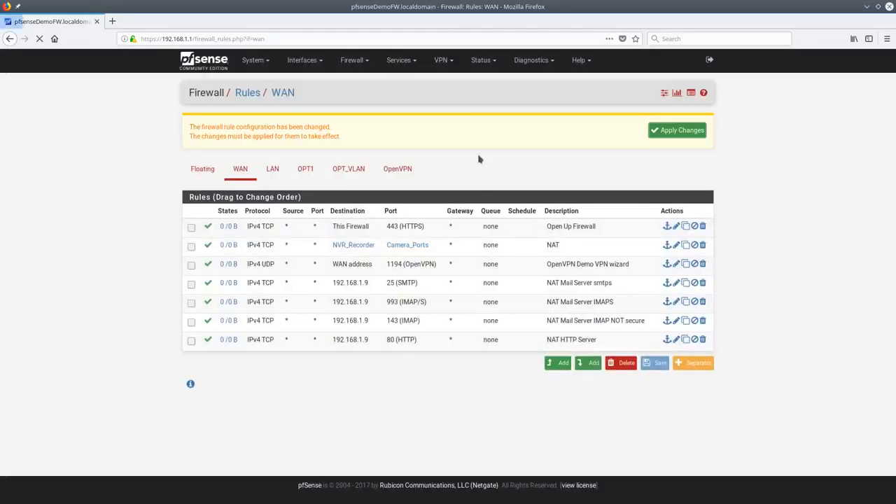
pyautogui.click(677, 96)
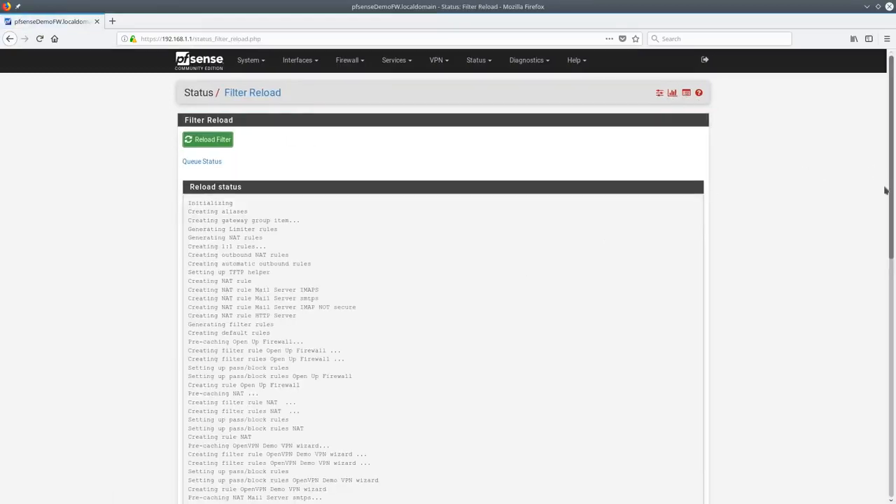
pyautogui.moveTo(884, 190); pyautogui.dragTo(887, 168)
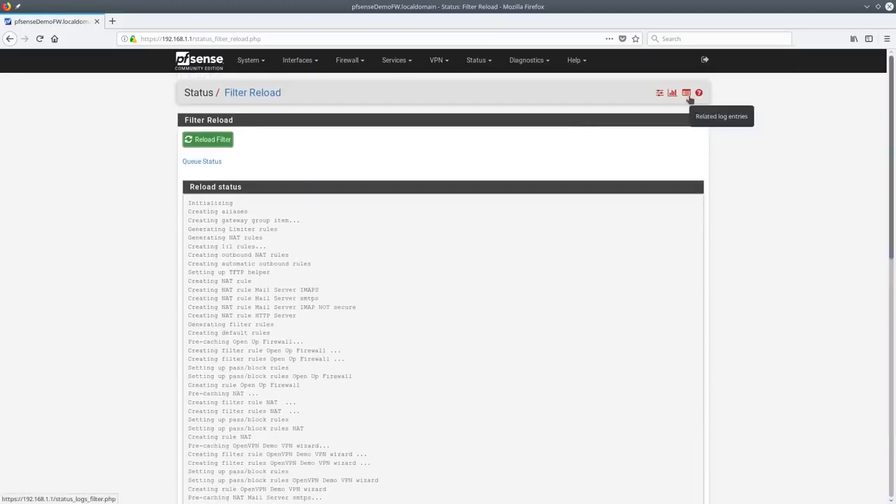
# Open the related firewall log and filter it by source IP 192.168.3.224 in Advanced Log Filter
pyautogui.click(686, 96)
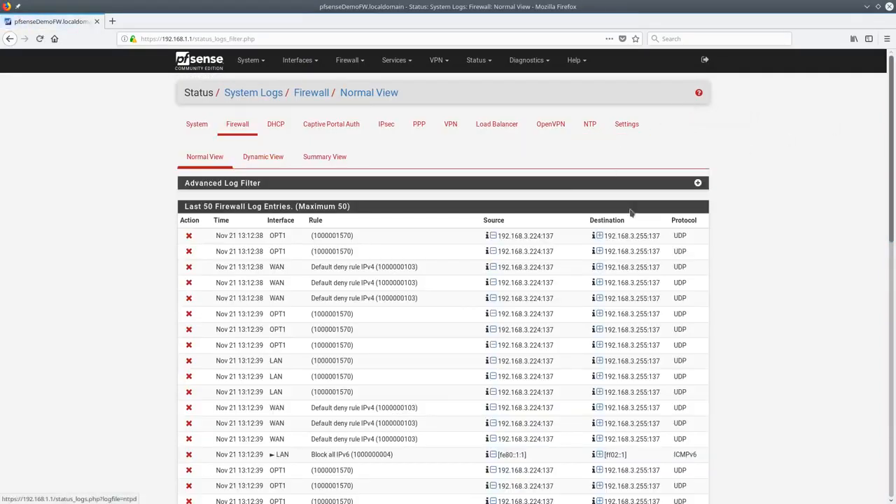
pyautogui.moveTo(885, 72)
pyautogui.mouseDown()
pyautogui.moveTo(886, 327)
pyautogui.moveTo(886, 66)
pyautogui.mouseUp()
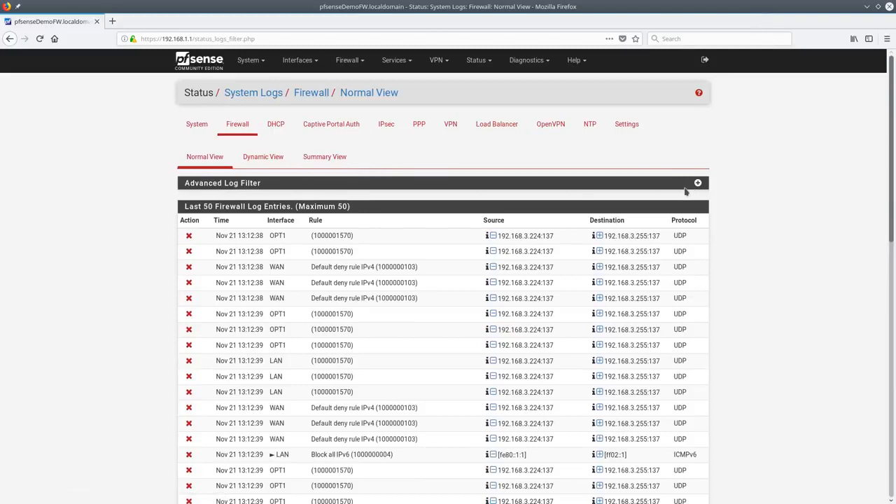
pyautogui.click(697, 182)
pyautogui.click(356, 199)
pyautogui.click(363, 230)
pyautogui.moveTo(499, 336); pyautogui.dragTo(529, 338)
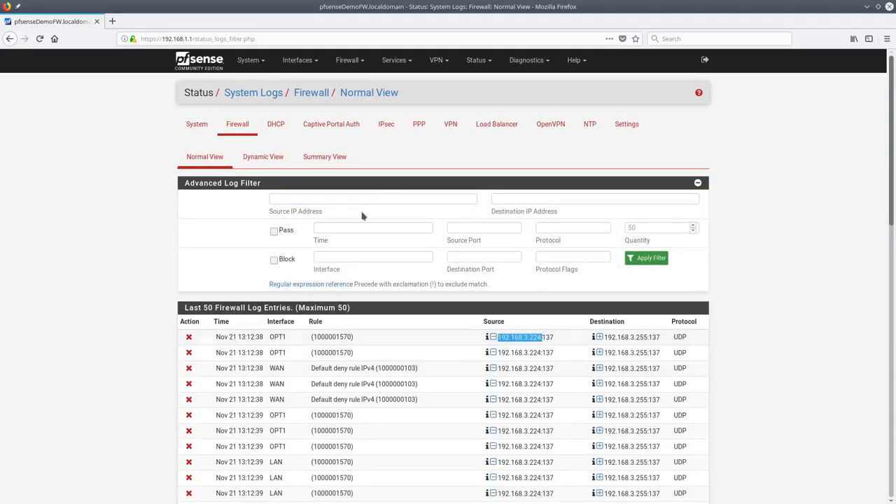
pyautogui.click(344, 227)
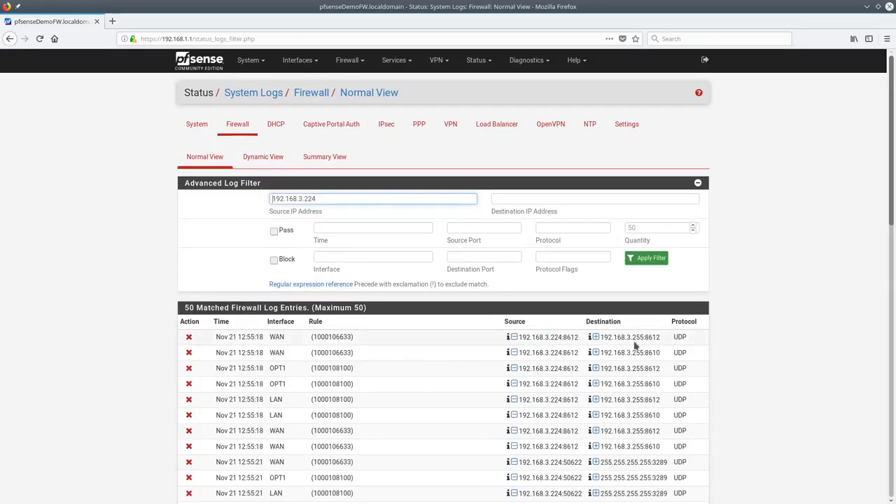
# Scroll through the firewall log entries matched for source 192.168.3.224
pyautogui.scroll(-3, 618, 341)
pyautogui.scroll(2, 618, 341)
pyautogui.scroll(2, 617, 341)
pyautogui.scroll(-5, 559, 280)
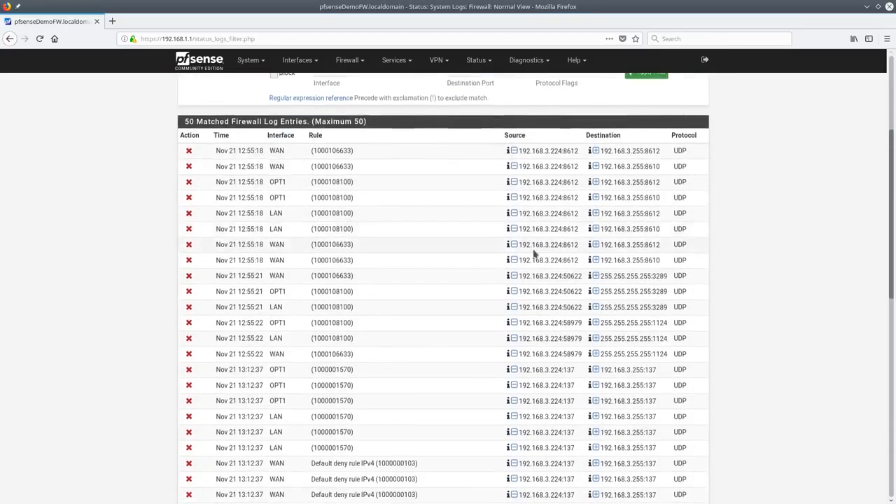
pyautogui.moveTo(891, 237); pyautogui.dragTo(883, 121)
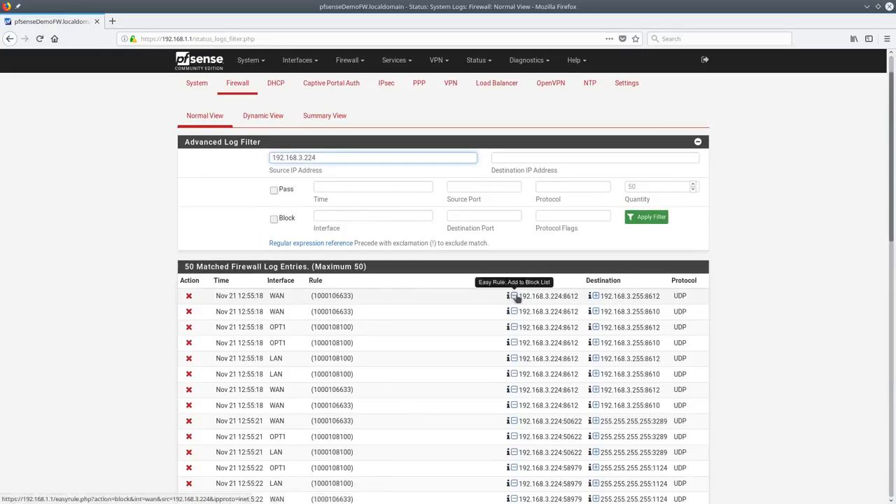
pyautogui.scroll(-8, 305, 264)
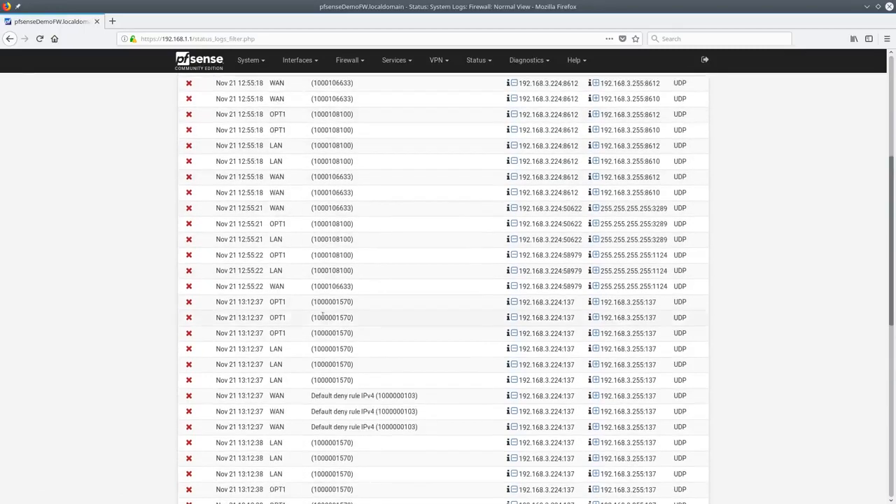
pyautogui.scroll(4, 336, 249)
pyautogui.scroll(10, 337, 249)
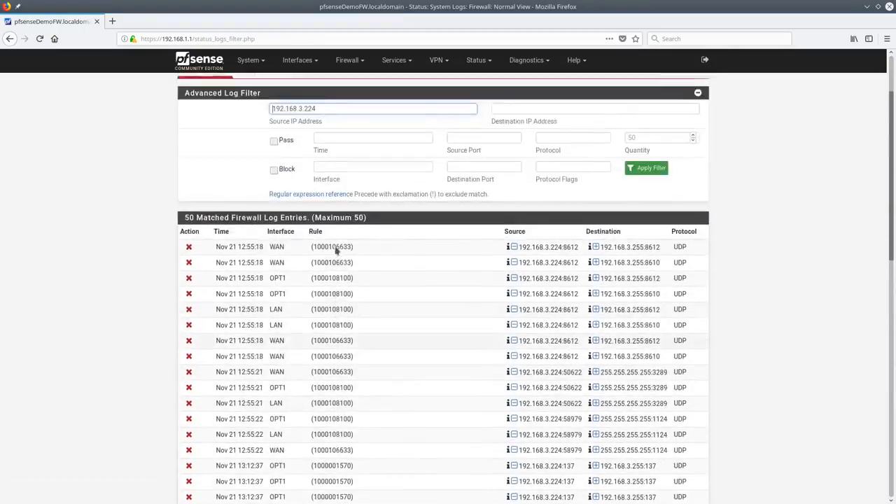
pyautogui.scroll(-8, 354, 282)
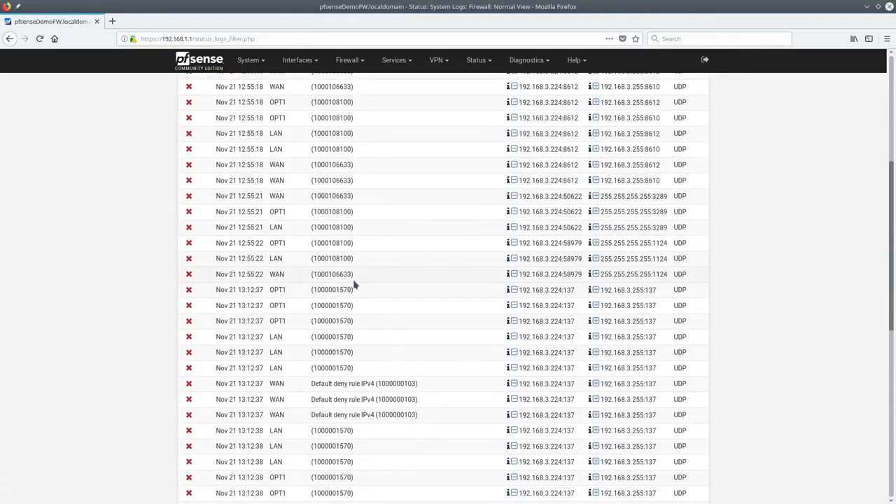
pyautogui.scroll(4, 355, 285)
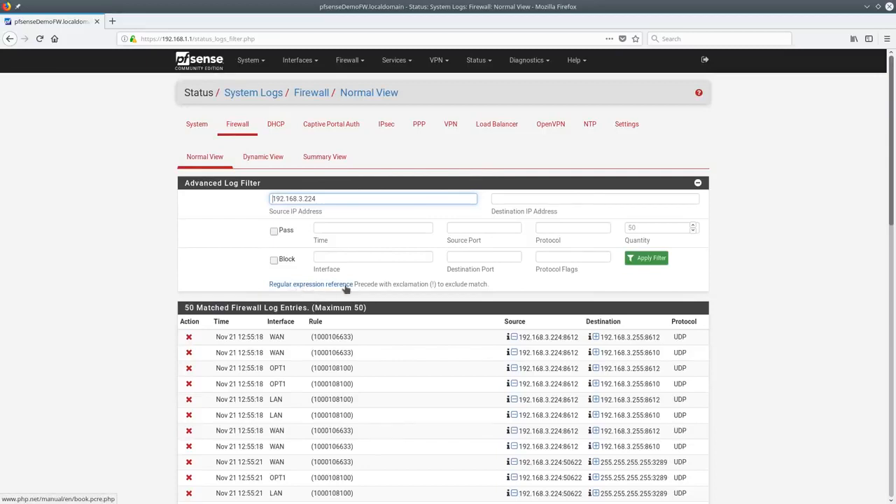
# Open the Traffic Shaper and review OPT1's scheduler type, leaving it on HFSC
pyautogui.click(347, 61)
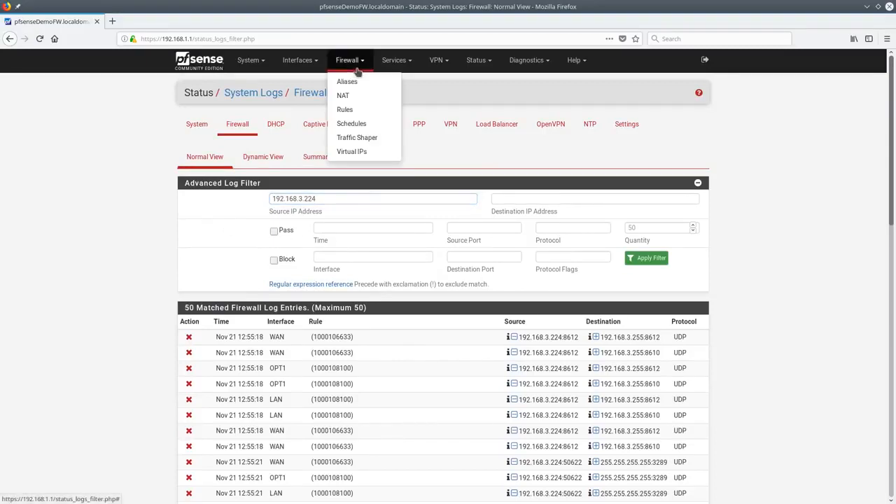
pyautogui.click(364, 112)
pyautogui.click(352, 60)
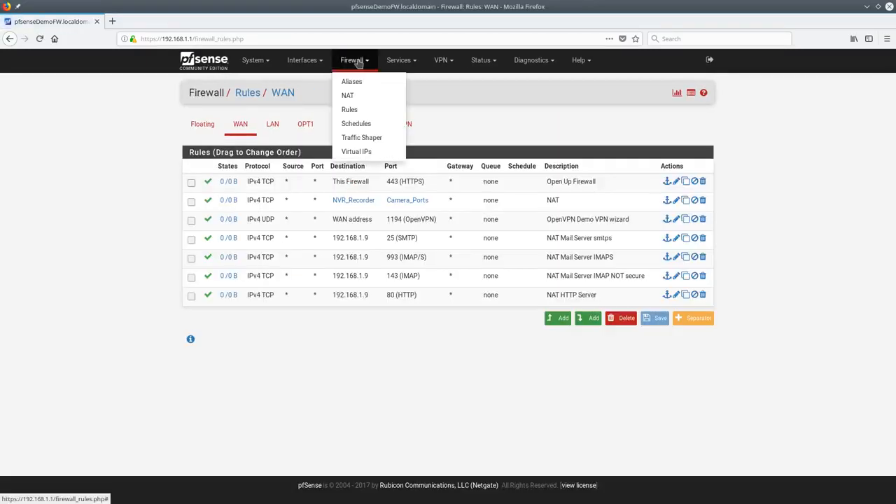
pyautogui.click(358, 140)
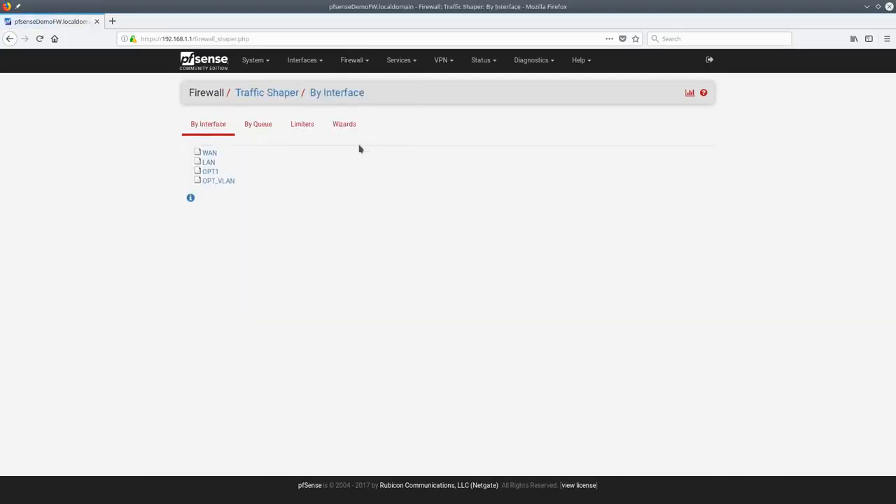
pyautogui.click(211, 172)
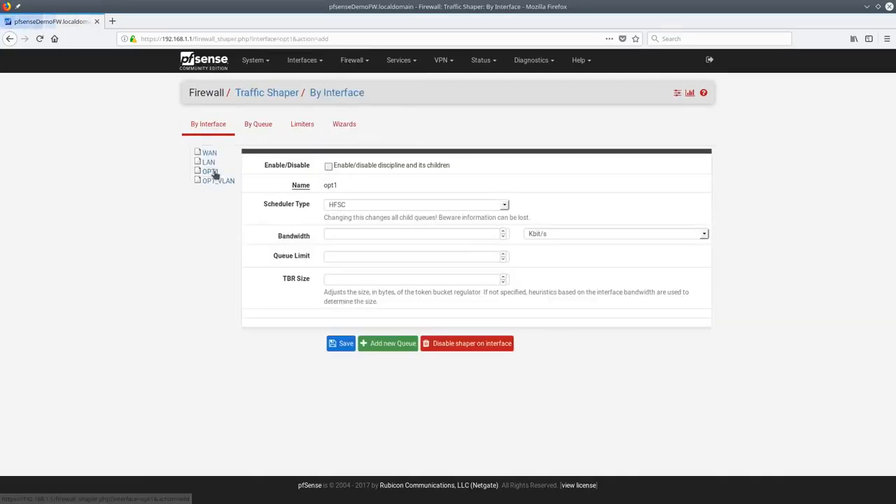
pyautogui.click(364, 205)
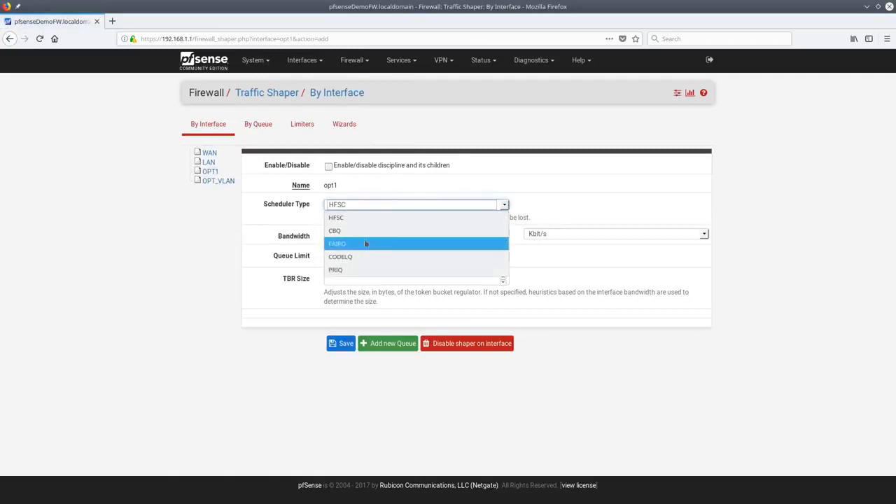
pyautogui.click(634, 340)
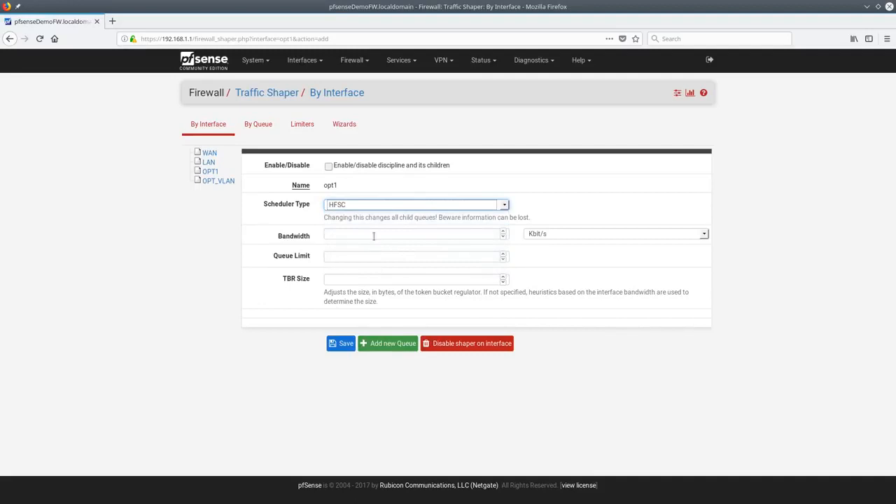
pyautogui.click(356, 280)
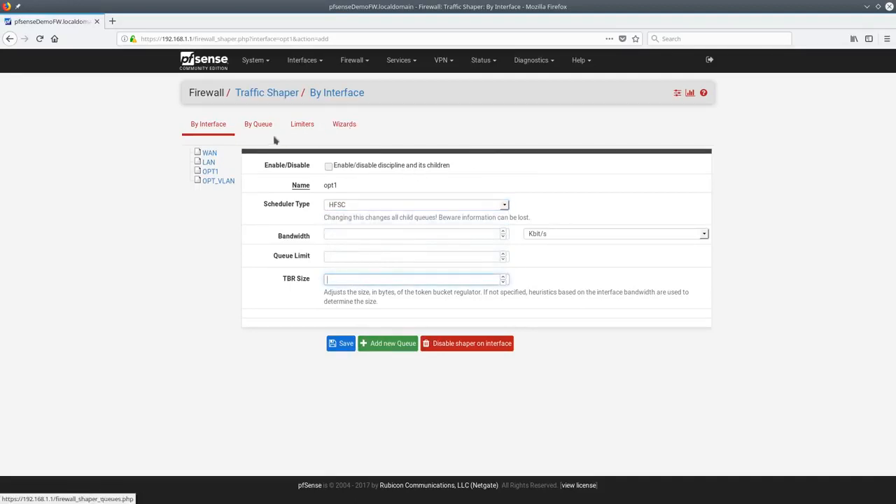
# Launch the Dedicated Links shaper wizard and continue with one WAN connection
pyautogui.click(348, 129)
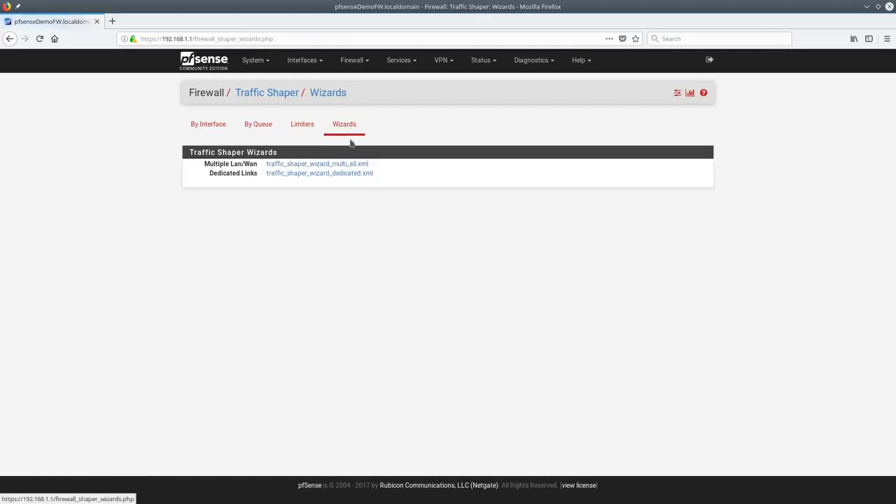
pyautogui.click(318, 175)
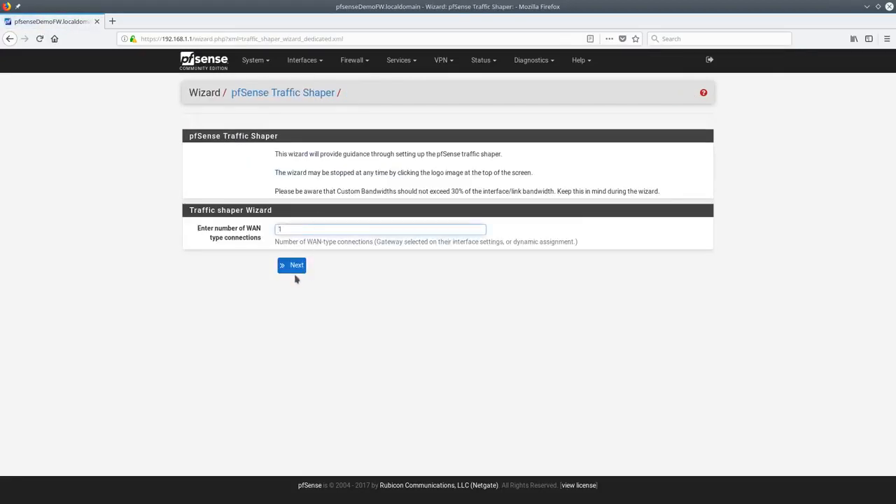
pyautogui.click(294, 269)
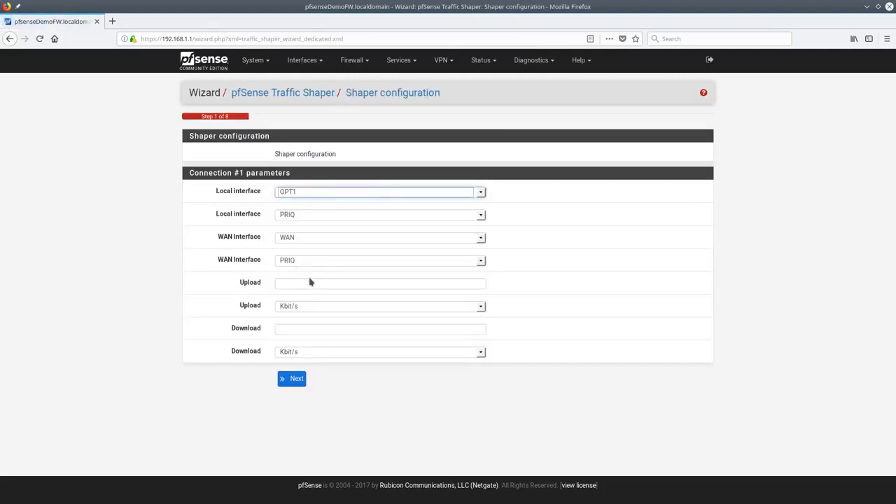
# Enter 10 Mbit/s upload and 50 Mbit/s download in wizard step 1 and submit
pyautogui.click(302, 283)
pyautogui.write('10')
pyautogui.press('Tab')
pyautogui.click(326, 307)
pyautogui.click(298, 331)
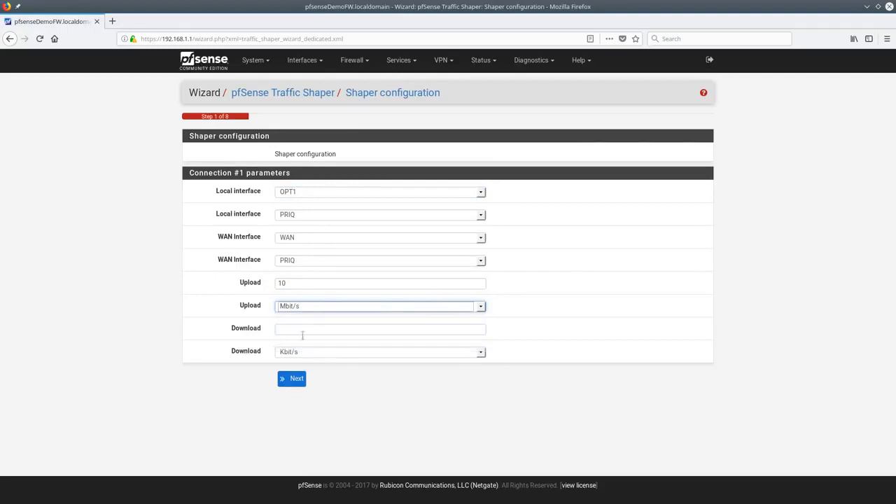
pyautogui.click(299, 330)
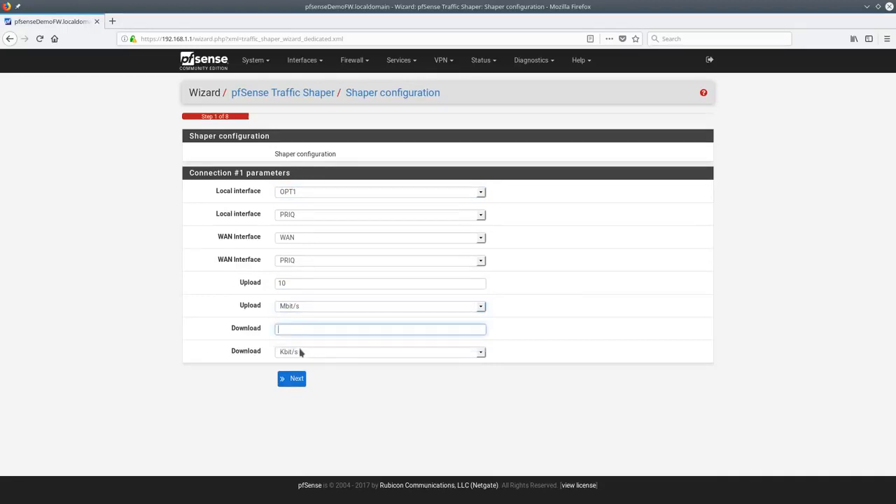
pyautogui.write('50')
pyautogui.click(299, 341)
pyautogui.click(302, 352)
pyautogui.click(301, 376)
pyautogui.click(297, 380)
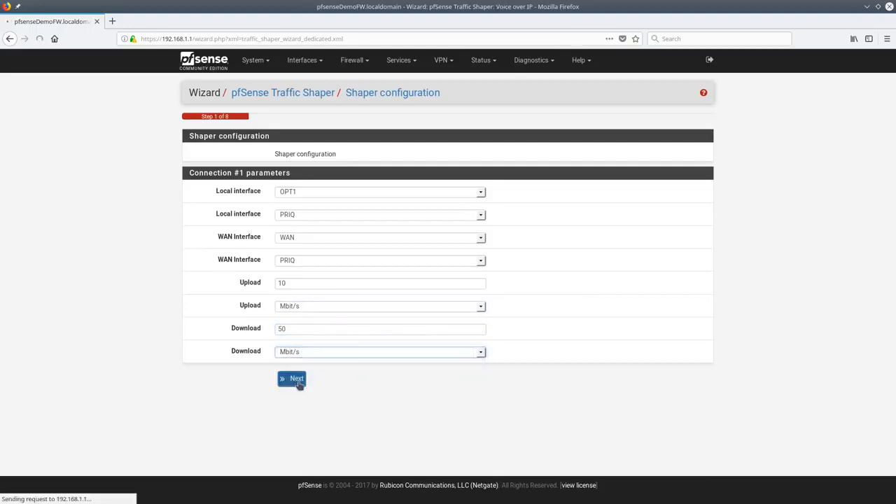
# Return to step 1, choose LAN as the local interface and set download to 10
pyautogui.hotkey('alt', 'Left')
pyautogui.hotkey('alt', 'Left')
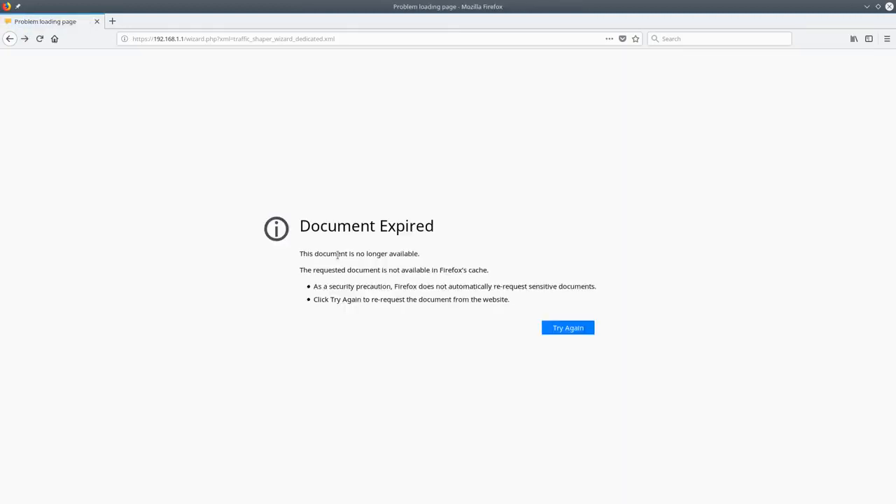
pyautogui.click(296, 263)
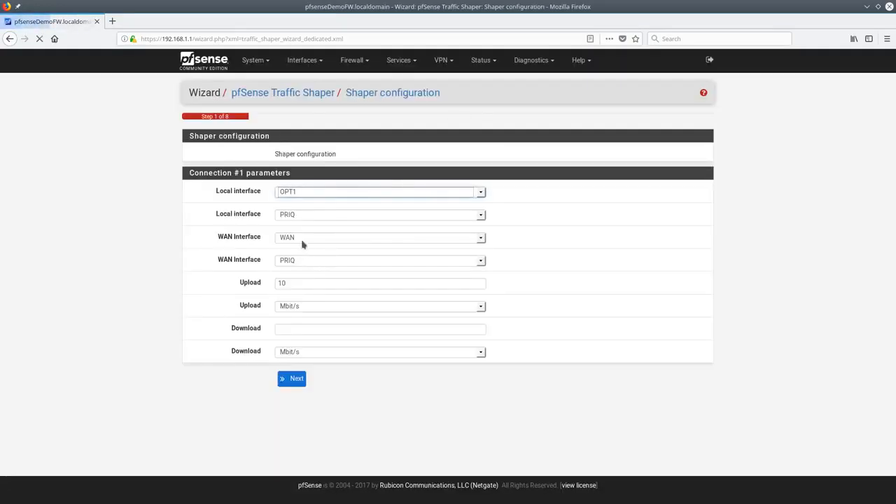
pyautogui.click(306, 194)
pyautogui.click(300, 205)
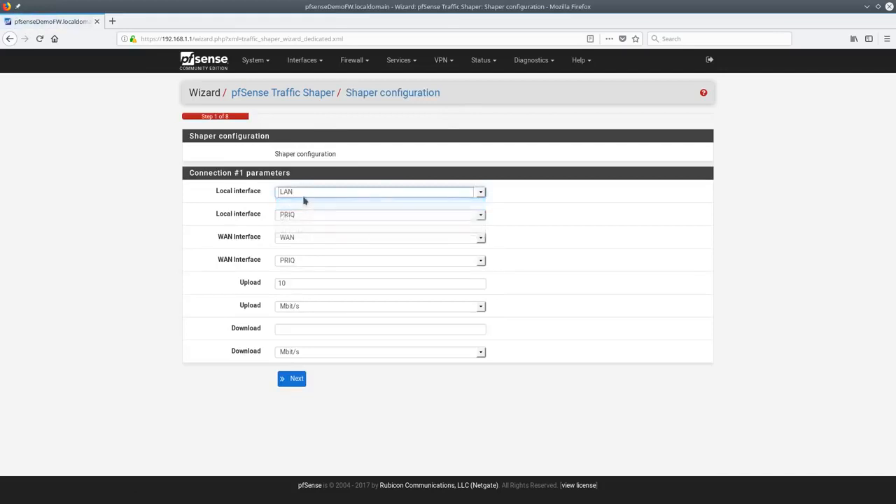
pyautogui.click(294, 284)
pyautogui.click(300, 329)
pyautogui.write('10')
pyautogui.press('Tab')
pyautogui.doubleClick(302, 329)
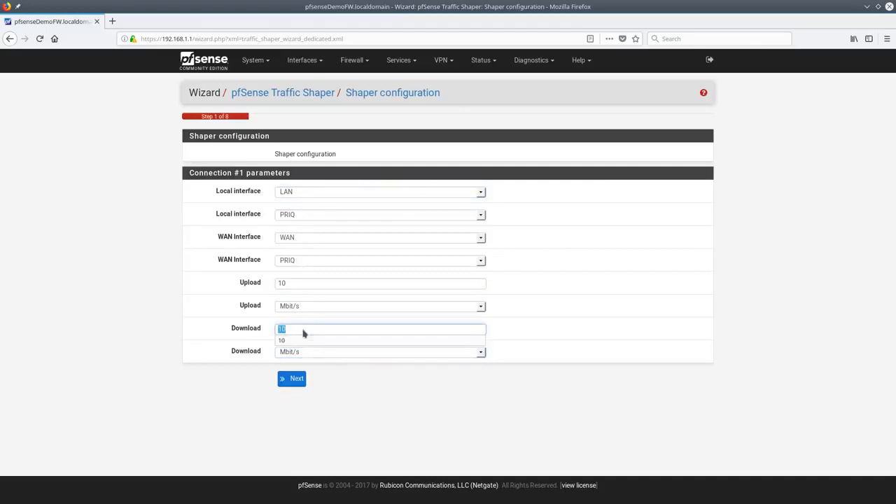
# Enable Voice over IP prioritization with the Generic (lowdelay) provider
pyautogui.click(293, 382)
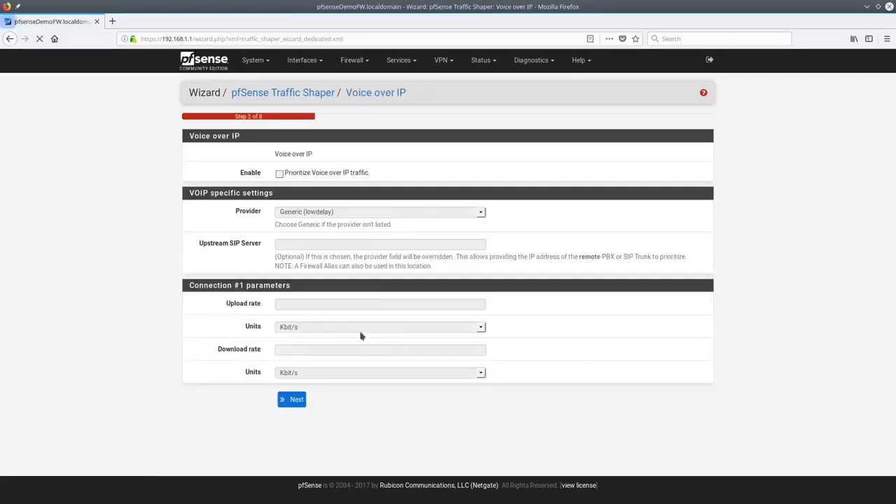
pyautogui.click(286, 175)
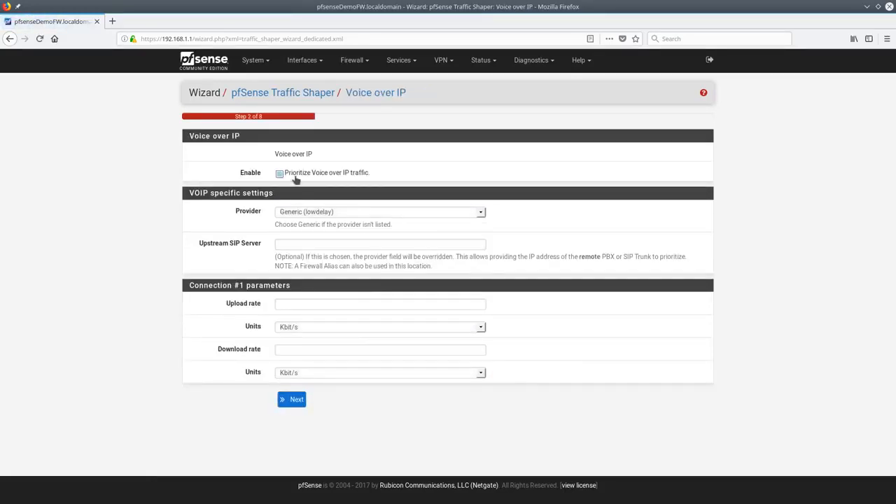
pyautogui.click(337, 214)
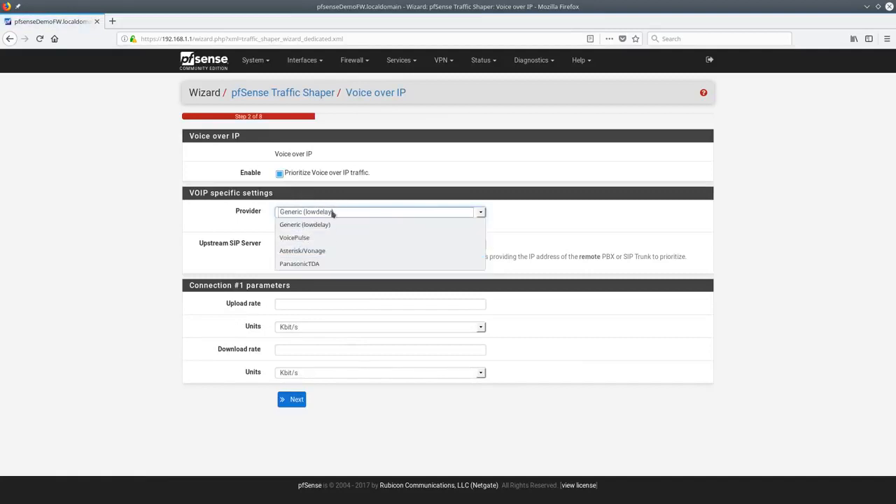
pyautogui.click(319, 226)
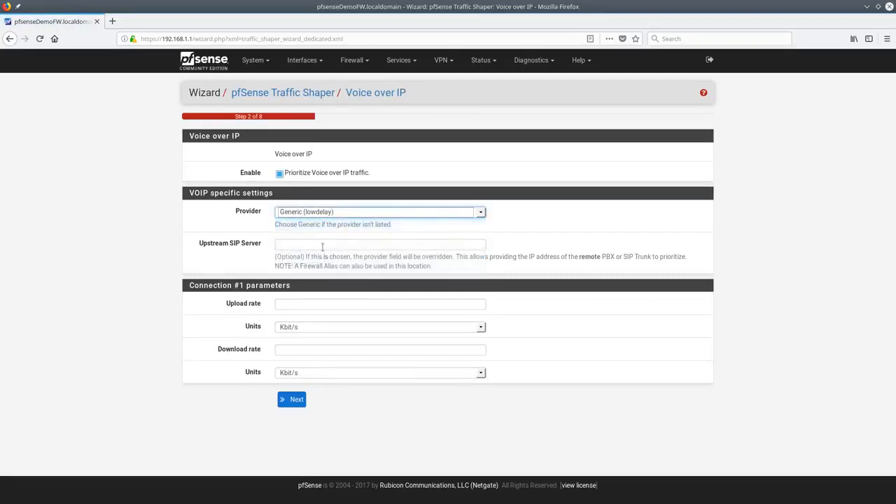
# Set the VoIP upload and download rates to 1 Mbit/s and advance to Penalty Box
pyautogui.click(319, 243)
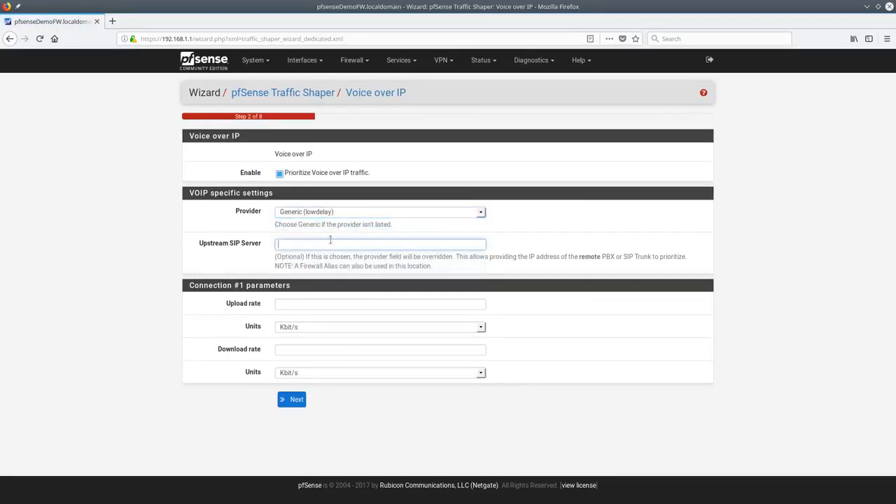
pyautogui.click(310, 302)
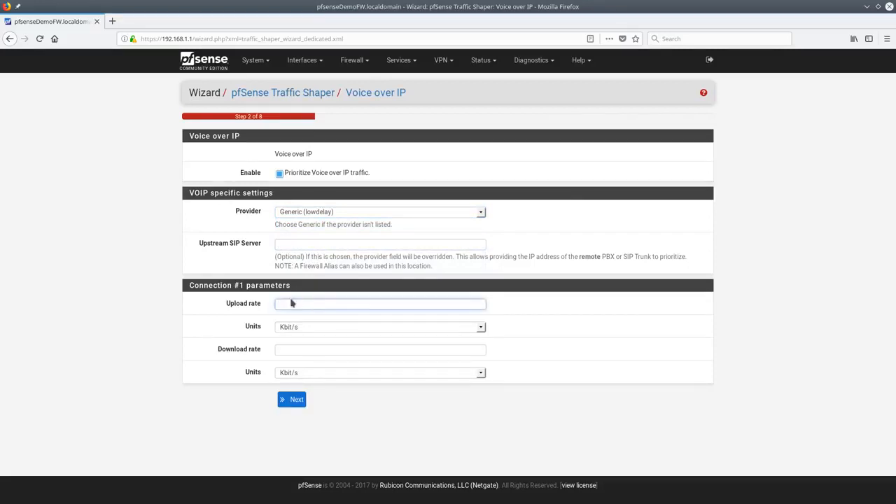
pyautogui.write('1')
pyautogui.click(308, 327)
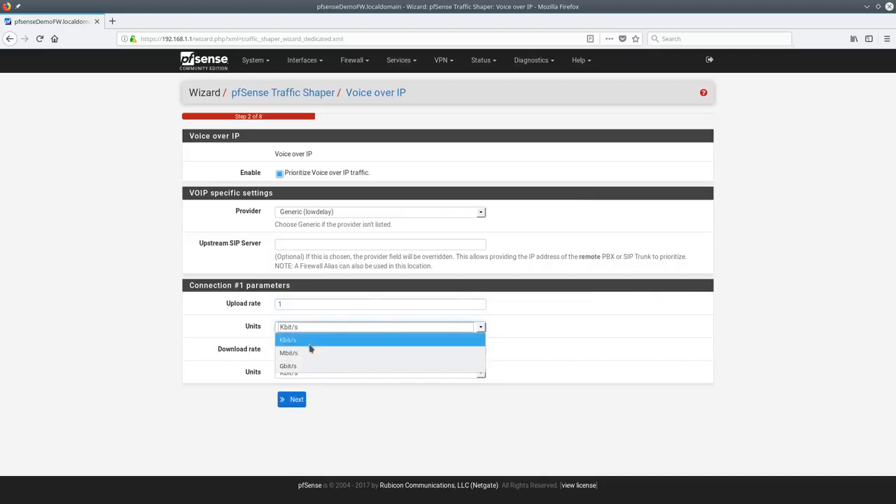
pyautogui.click(312, 349)
pyautogui.write('1')
pyautogui.click(308, 372)
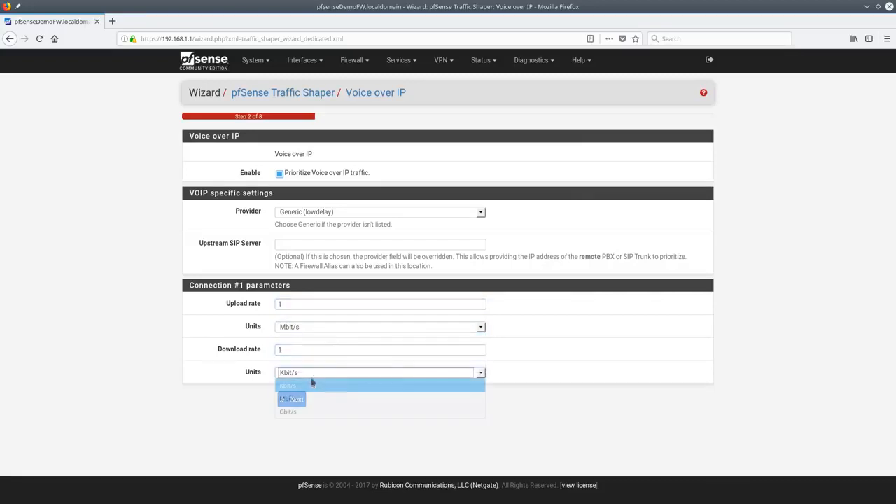
pyautogui.click(306, 399)
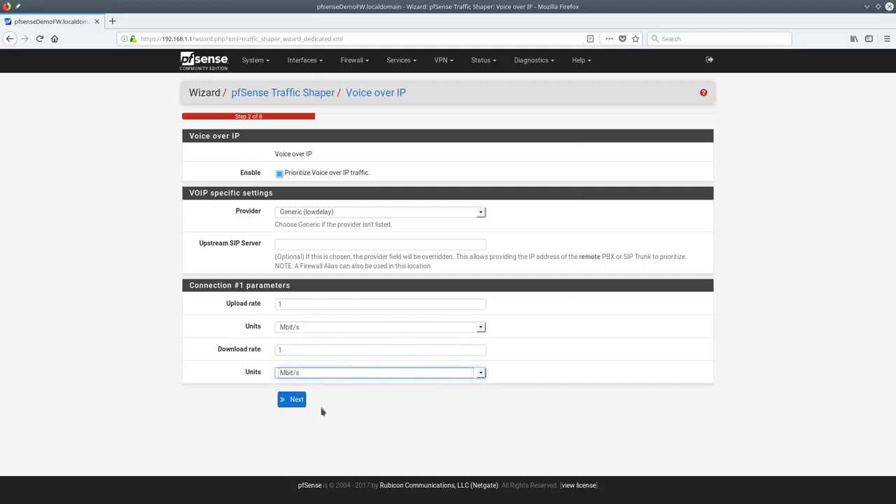
pyautogui.click(294, 400)
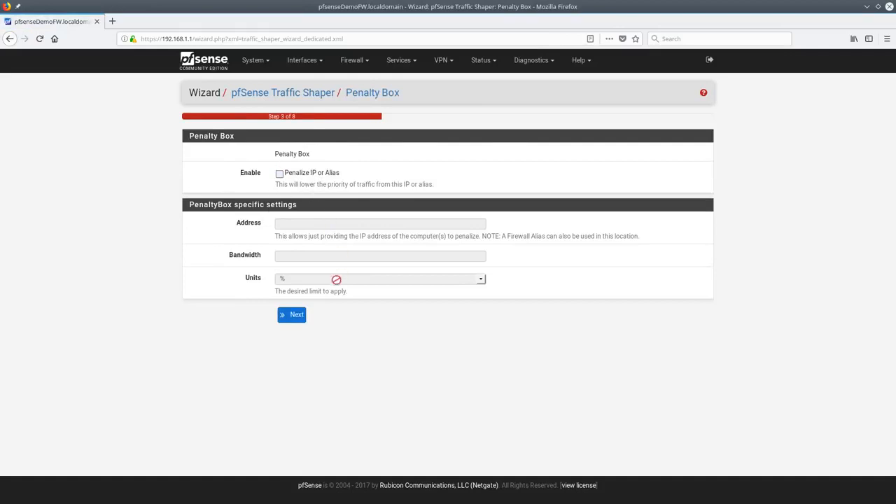
# Skip the Penalty Box and enable lowered Peer-to-Peer priority with the p2pCatchAll queue
pyautogui.click(294, 315)
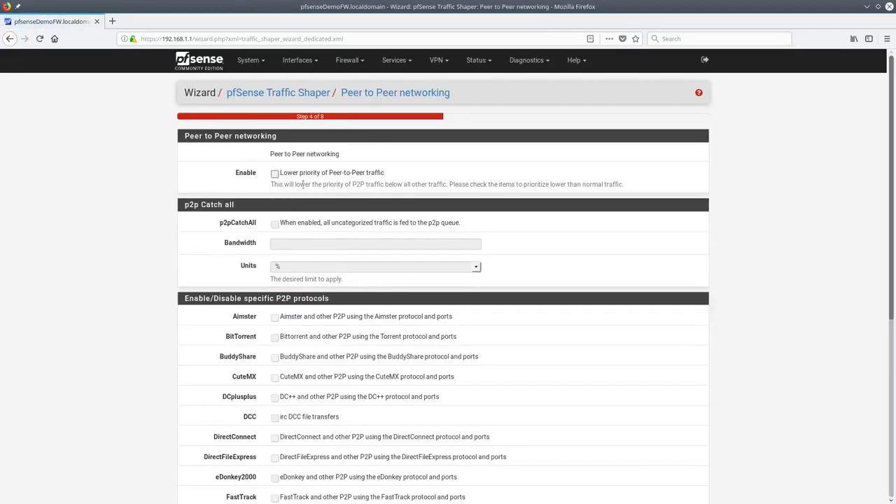
pyautogui.click(303, 175)
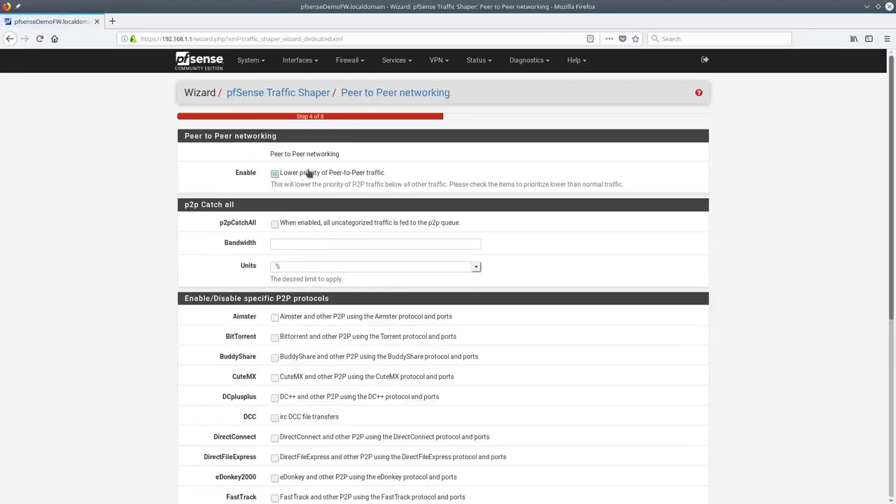
pyautogui.click(296, 227)
pyautogui.click(306, 244)
pyautogui.scroll(-2, 276, 318)
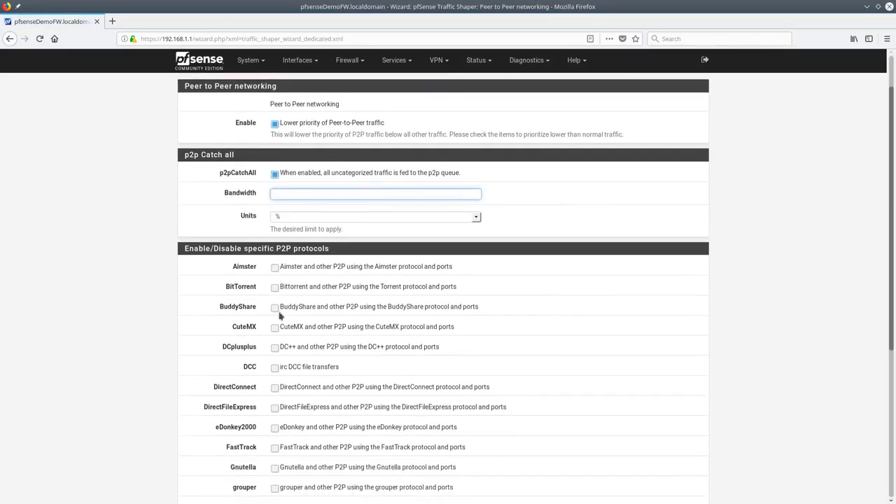
pyautogui.scroll(-6, 259, 303)
pyautogui.scroll(8, 280, 390)
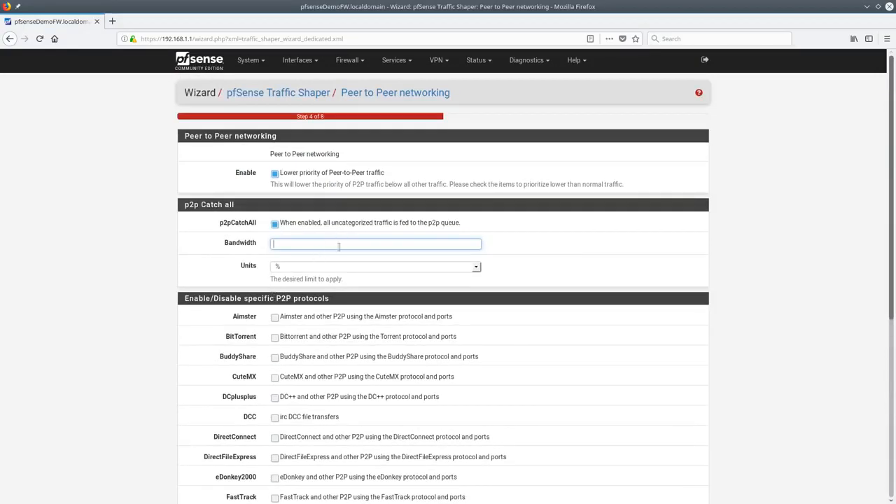
pyautogui.scroll(-4, 336, 308)
pyautogui.scroll(-2, 336, 315)
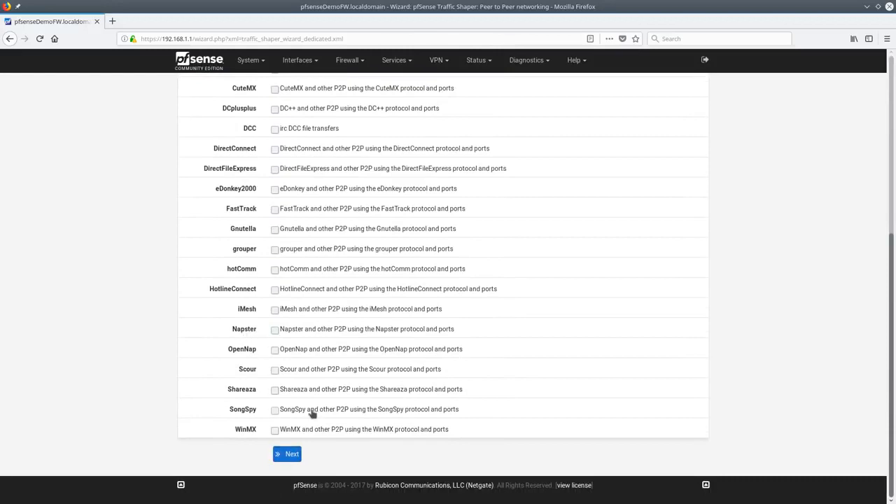
pyautogui.scroll(8, 313, 413)
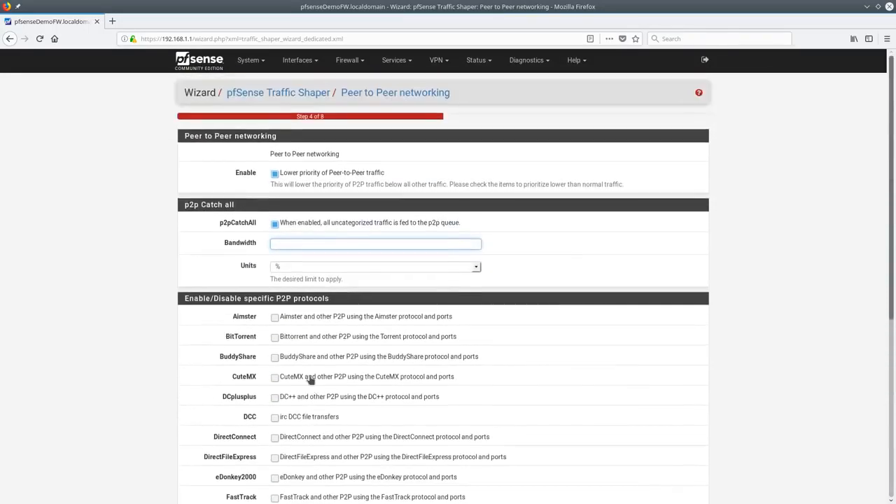
pyautogui.scroll(-8, 312, 412)
pyautogui.click(293, 453)
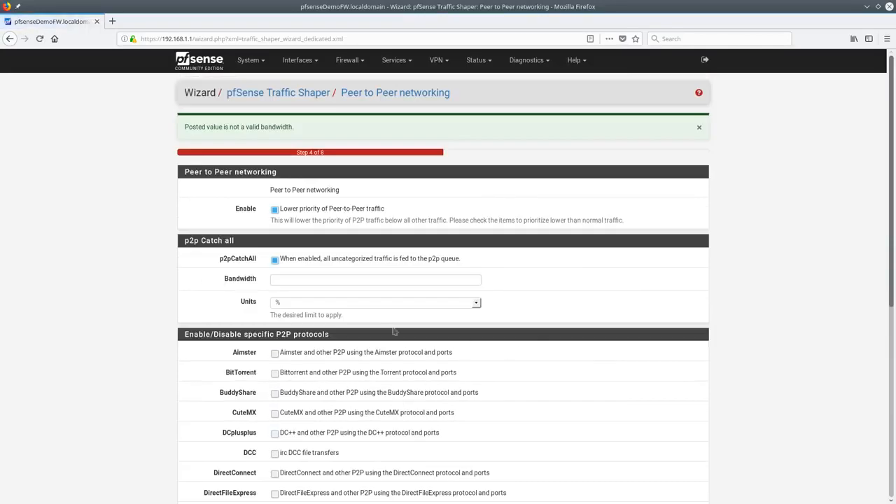
# Set the catch-all bandwidth to 15 % and advance to the Network Games step
pyautogui.click(316, 280)
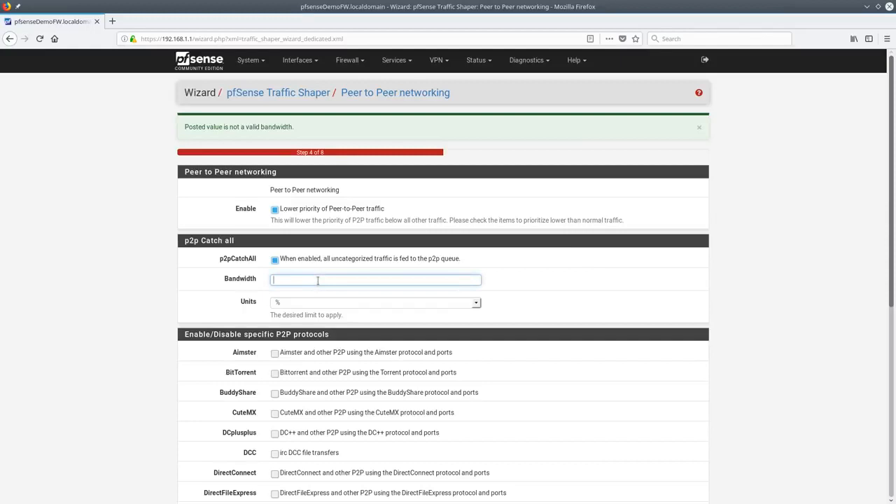
pyautogui.click(310, 303)
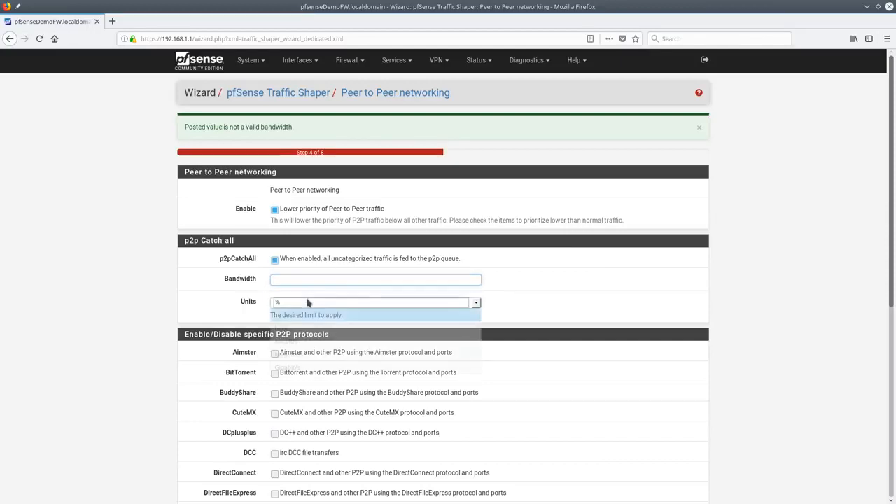
pyautogui.click(310, 367)
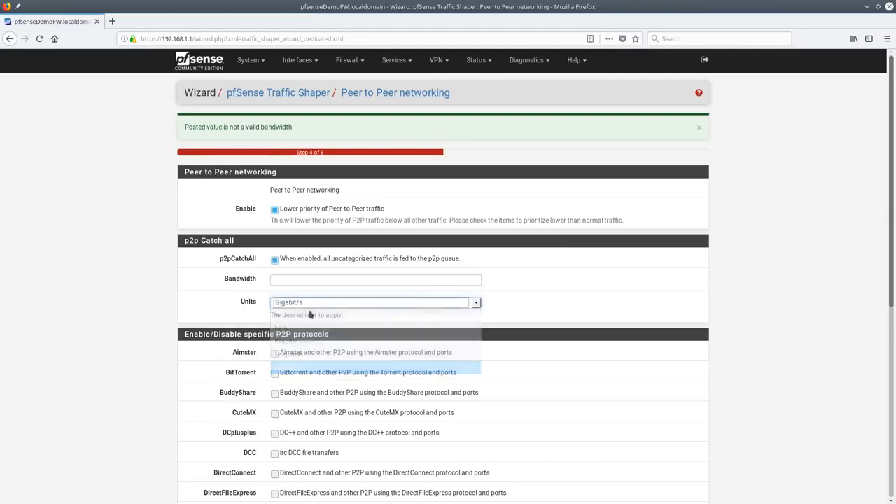
pyautogui.click(294, 304)
pyautogui.click(298, 313)
pyautogui.click(296, 280)
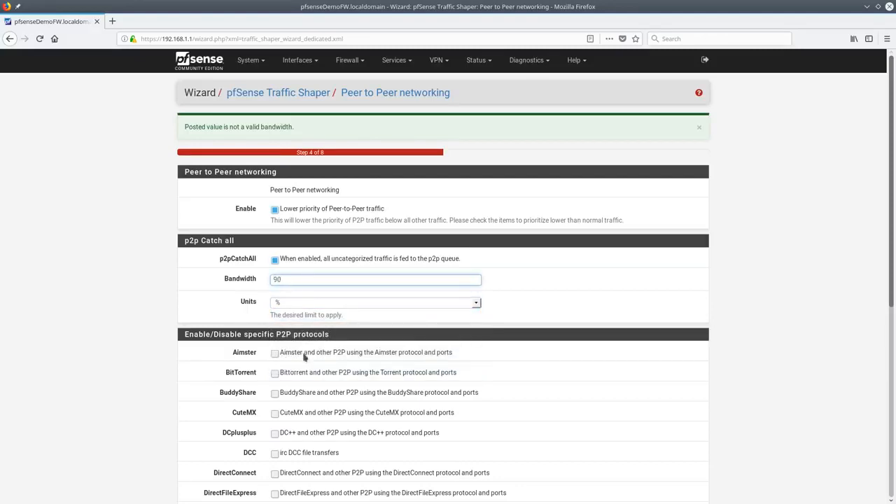
pyautogui.scroll(-8, 301, 361)
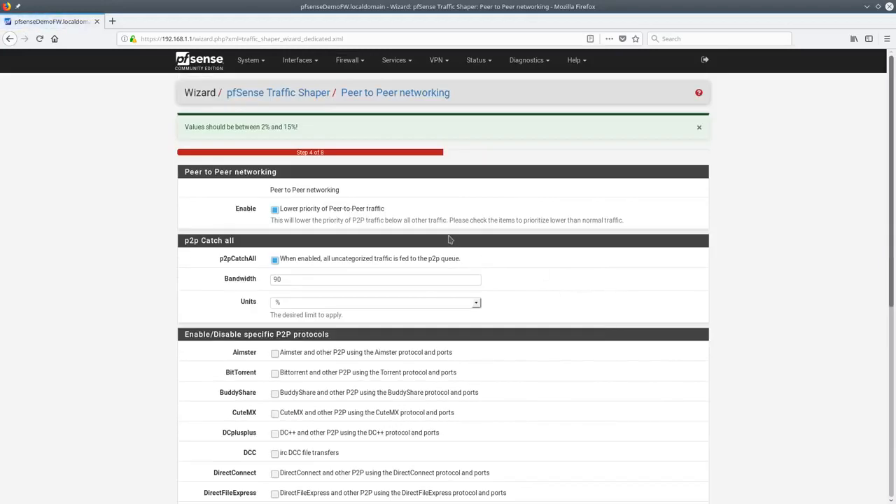
pyautogui.doubleClick(294, 279)
pyautogui.write('15')
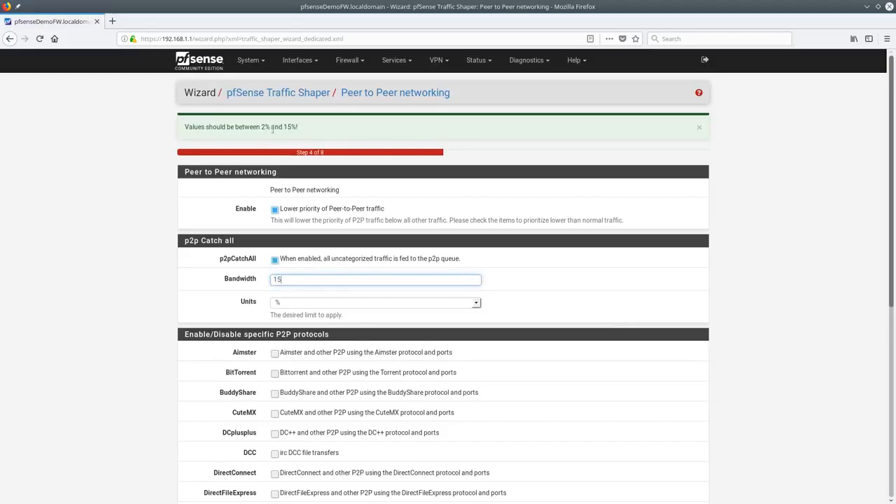
pyautogui.scroll(-5, 310, 371)
pyautogui.click(292, 459)
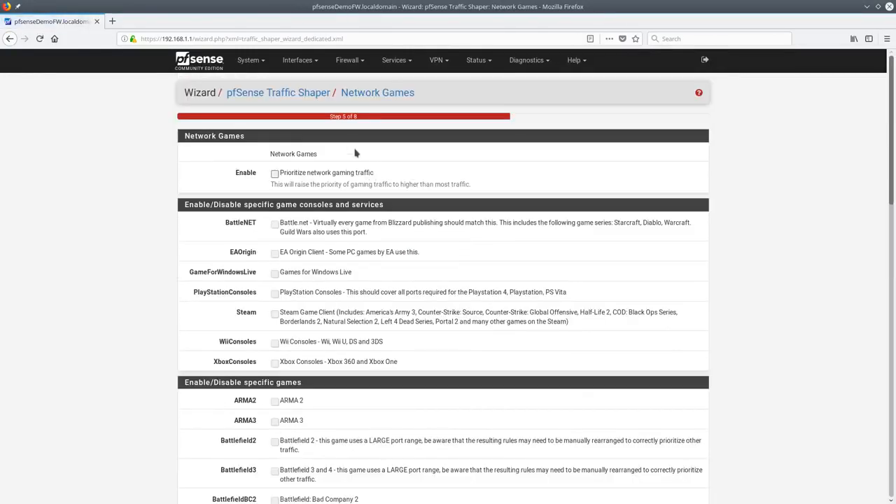
# Prioritize BattleNET, EAOrigin, GameForWindowsLive, PlayStation, Steam, Wii and Xbox gaming traffic
pyautogui.click(335, 178)
pyautogui.click(308, 228)
pyautogui.click(307, 253)
pyautogui.click(310, 278)
pyautogui.click(311, 298)
pyautogui.click(311, 316)
pyautogui.click(310, 343)
pyautogui.click(306, 366)
pyautogui.scroll(-15, 355, 322)
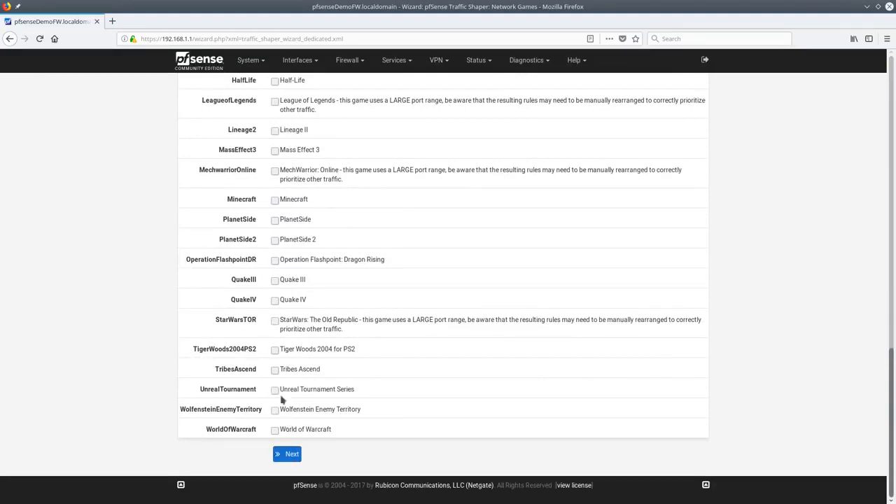
pyautogui.click(287, 454)
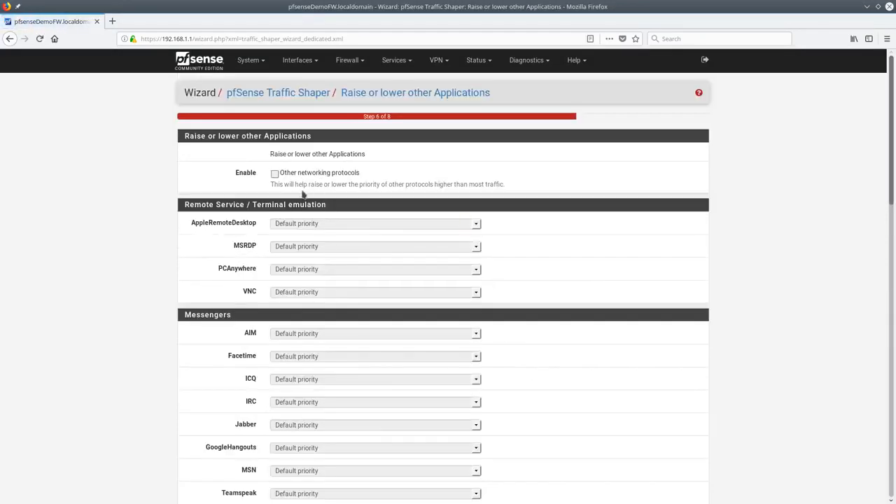
# Enable other networking protocols prioritization, giving MSRDP and VNC higher priority
pyautogui.click(303, 176)
pyautogui.click(298, 249)
pyautogui.click(302, 273)
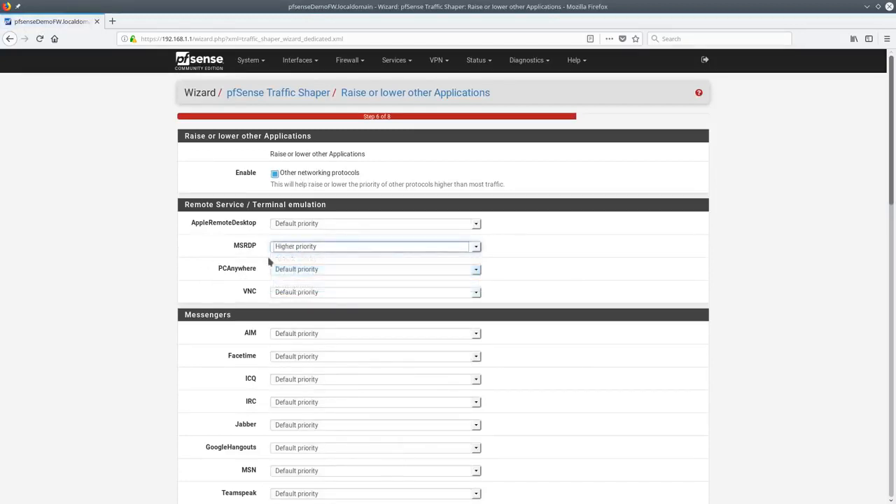
pyautogui.click(291, 297)
pyautogui.click(306, 315)
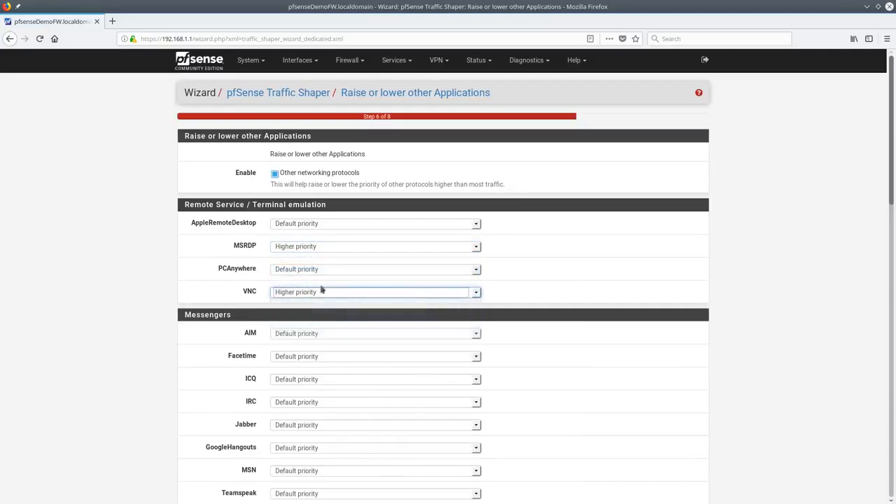
pyautogui.scroll(-5, 304, 324)
pyautogui.scroll(-9, 304, 324)
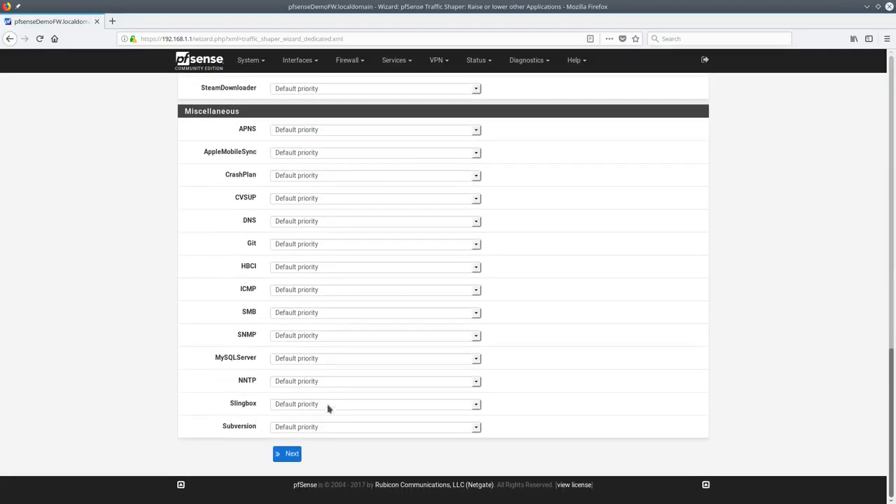
pyautogui.scroll(2, 329, 410)
pyautogui.scroll(2, 326, 406)
pyautogui.scroll(-3, 247, 328)
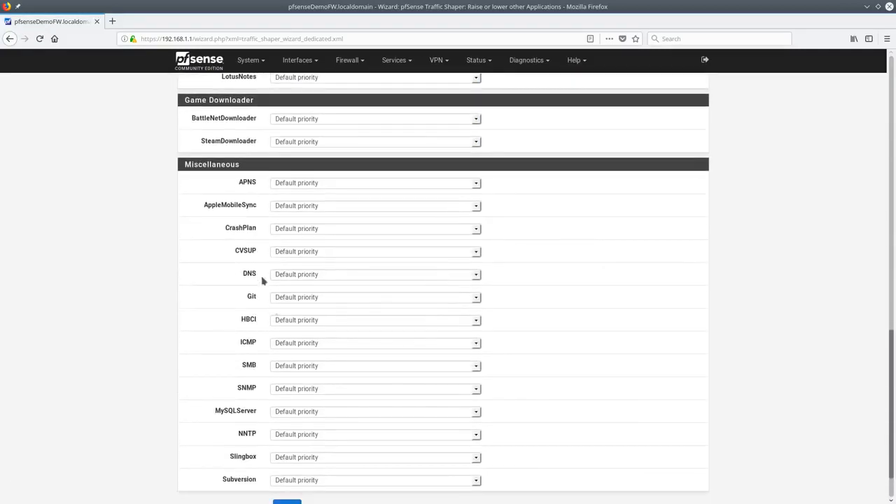
# Give DNS, ICMP and SMB higher priority and continue to the reload profile step
pyautogui.click(336, 277)
pyautogui.click(317, 300)
pyautogui.scroll(-2, 217, 324)
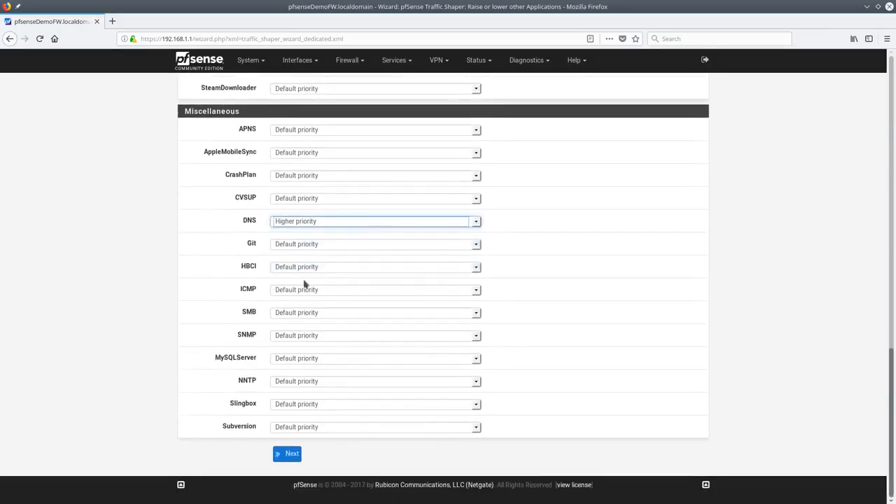
pyautogui.click(300, 290)
pyautogui.click(306, 315)
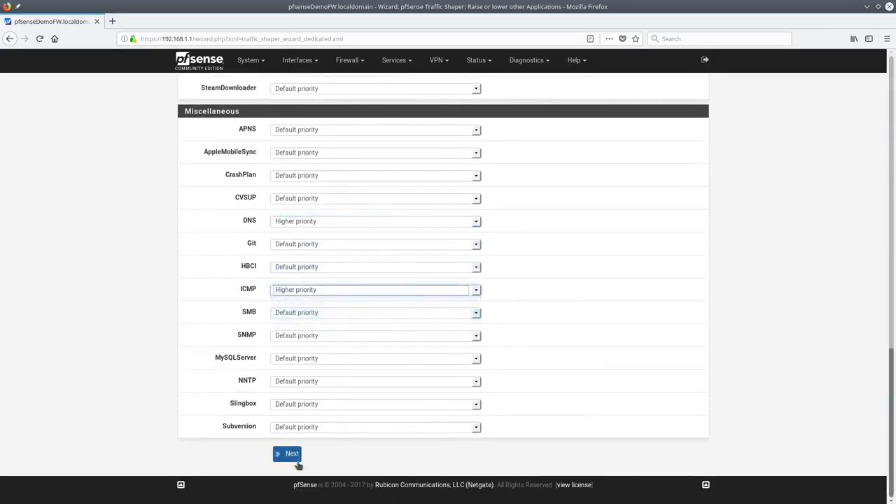
pyautogui.click(300, 313)
pyautogui.click(299, 338)
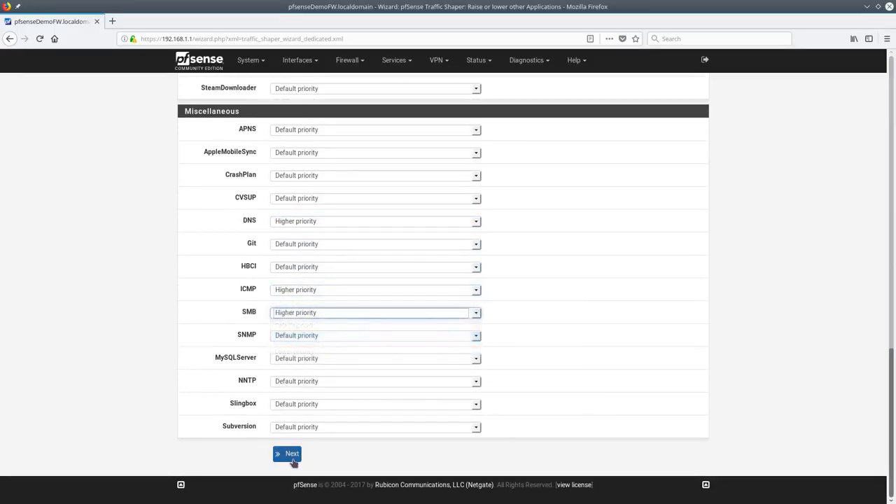
pyautogui.click(292, 456)
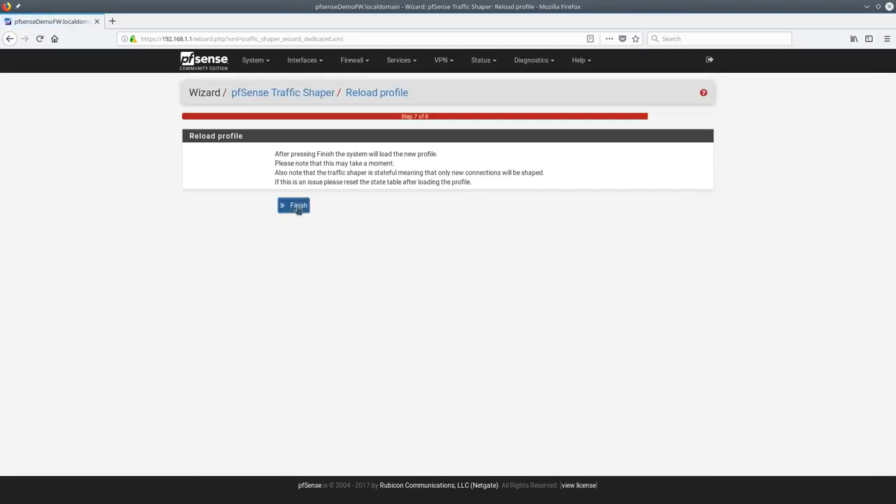
# Finish the shaper wizard, then inspect the qGames and qOthersHigh queues in the By Queue view
pyautogui.click(295, 206)
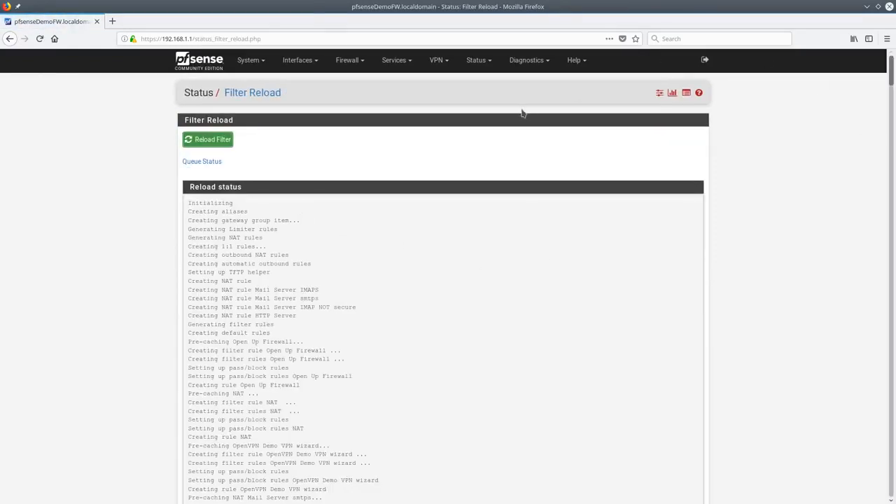
pyautogui.click(348, 61)
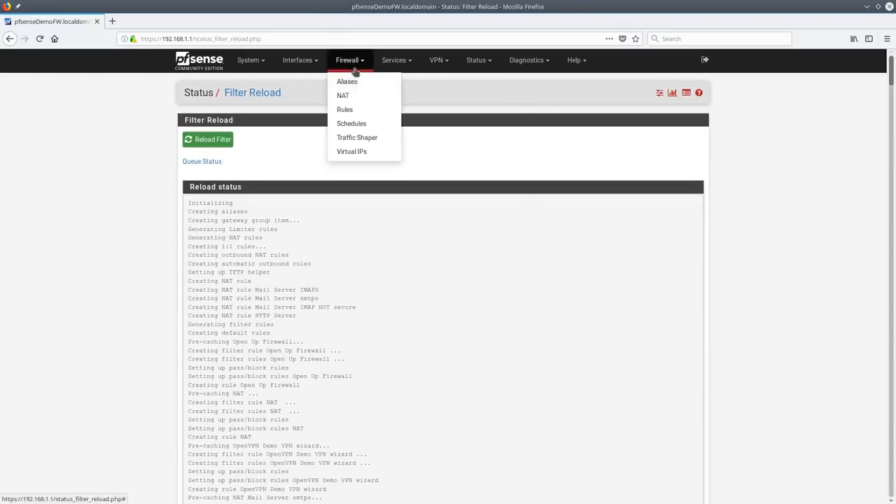
pyautogui.click(357, 138)
pyautogui.click(260, 127)
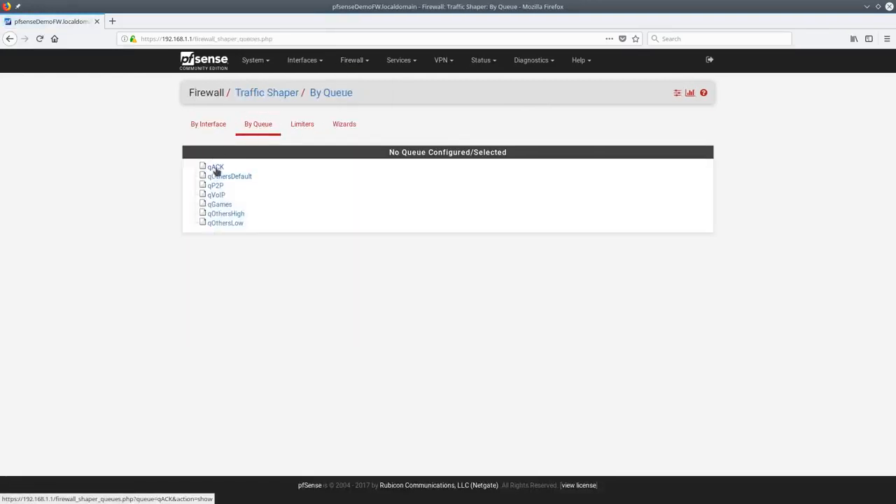
pyautogui.click(216, 205)
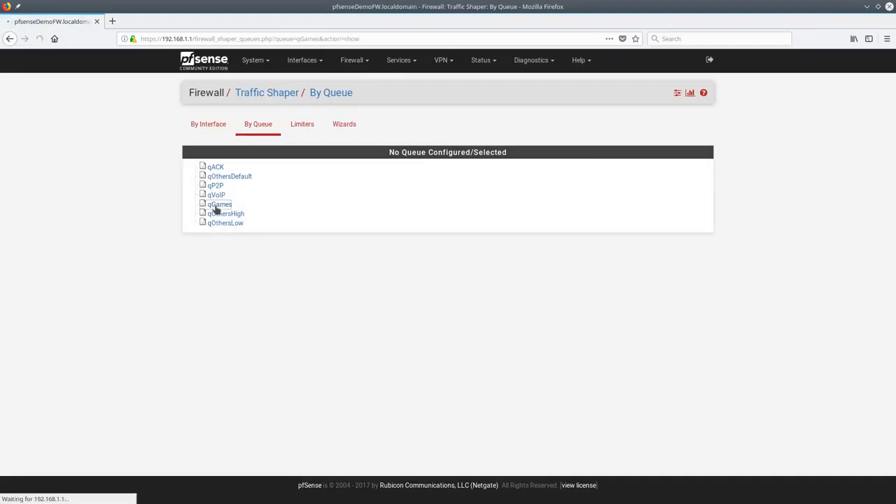
pyautogui.click(218, 213)
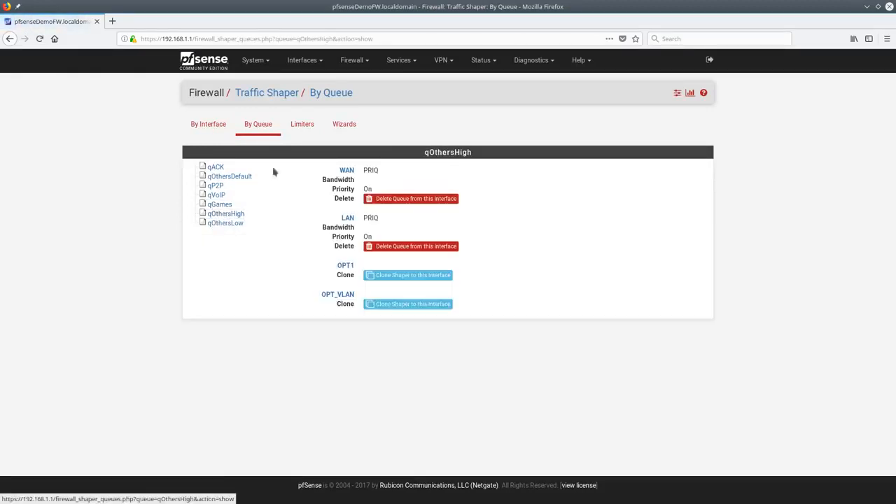
# View the Status / Queues statistics, then return to the Traffic Shaper's By Interface page
pyautogui.click(690, 95)
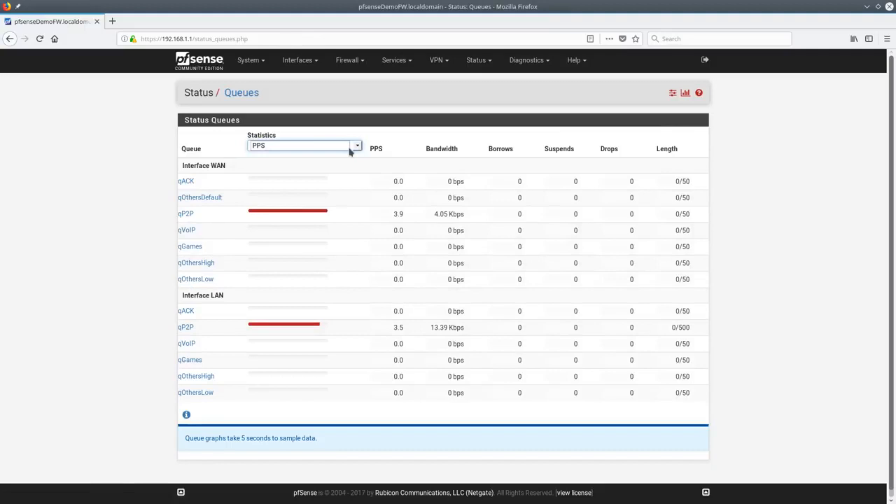
pyautogui.click(354, 63)
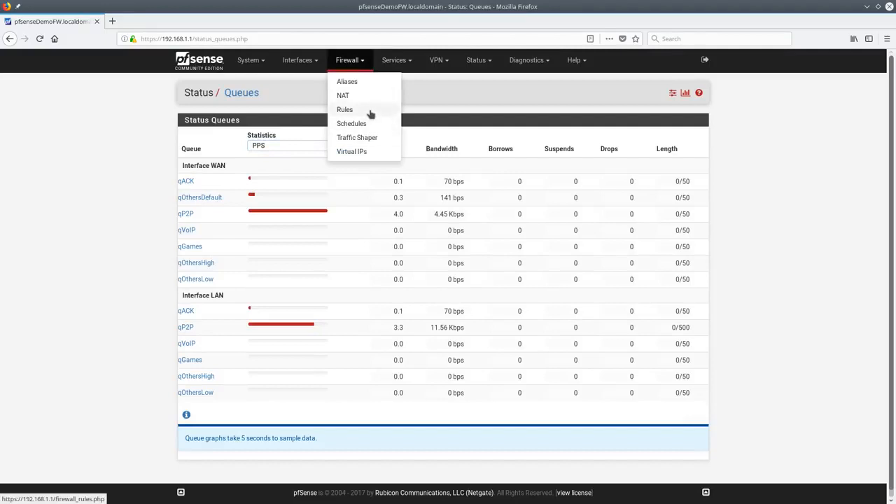
pyautogui.click(418, 100)
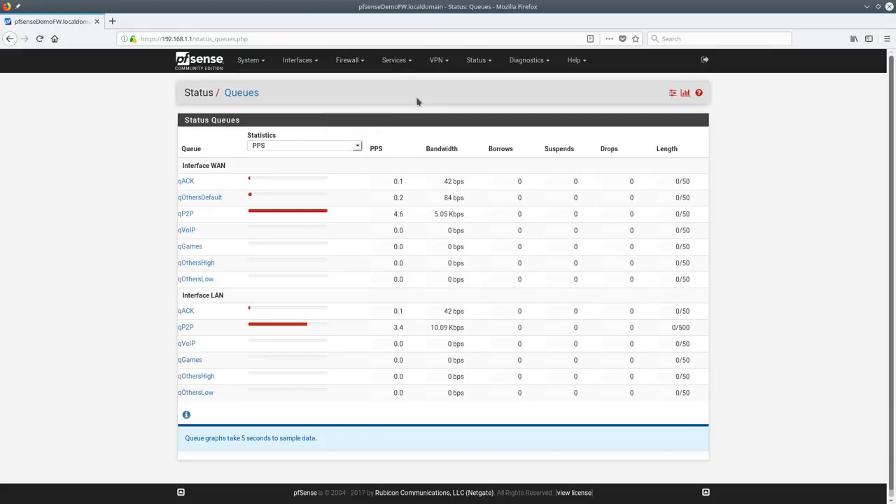
pyautogui.click(360, 61)
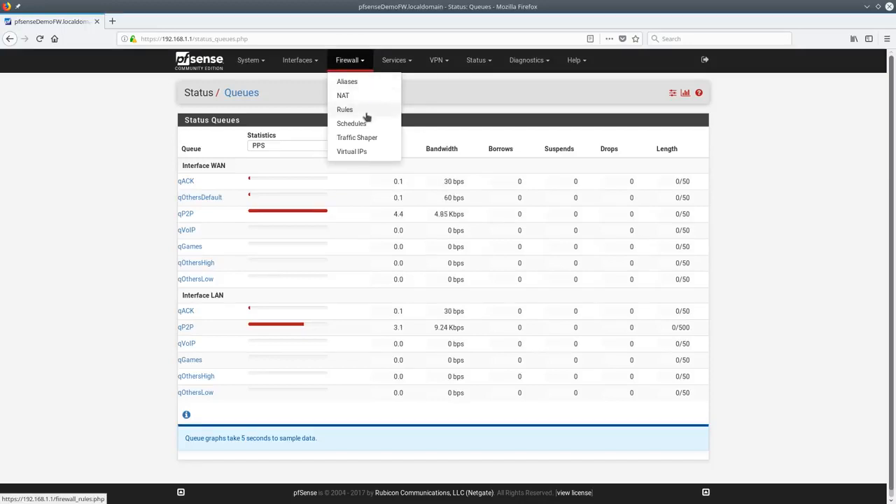
pyautogui.click(367, 138)
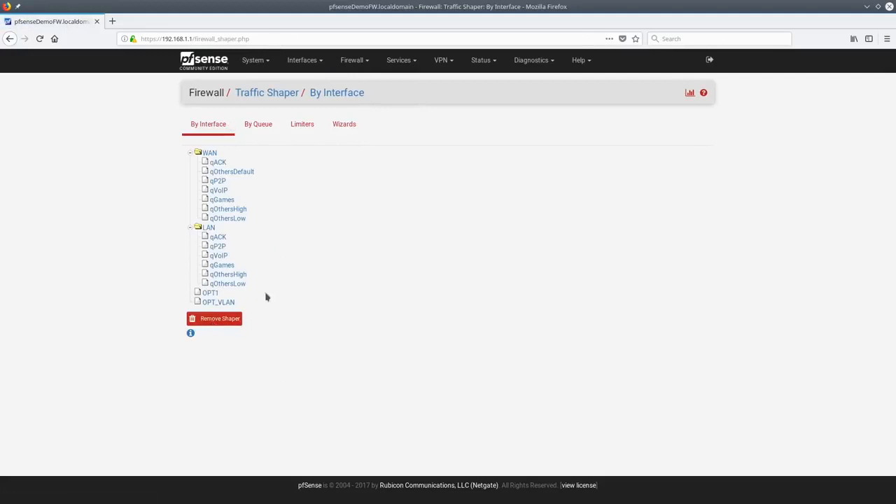
# Inspect the LAN qGames and qOthersLow queues, then remove the traffic shaper entirely
pyautogui.click(222, 265)
pyautogui.click(227, 284)
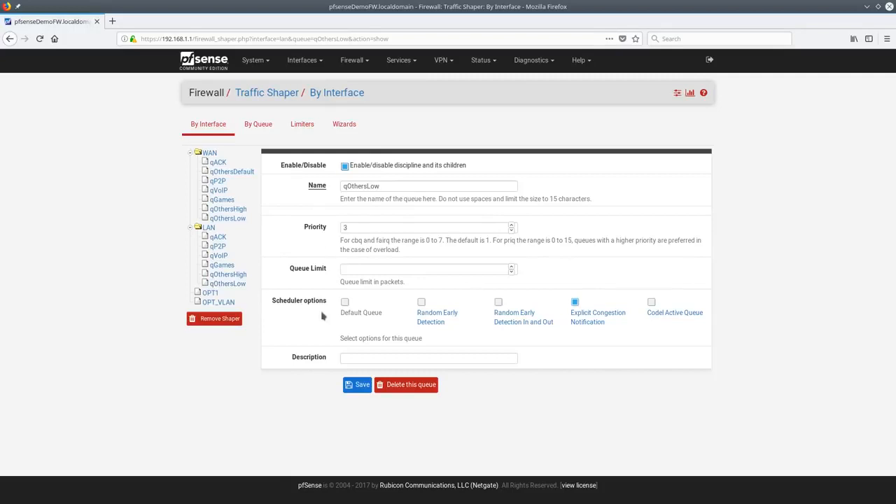
pyautogui.click(218, 322)
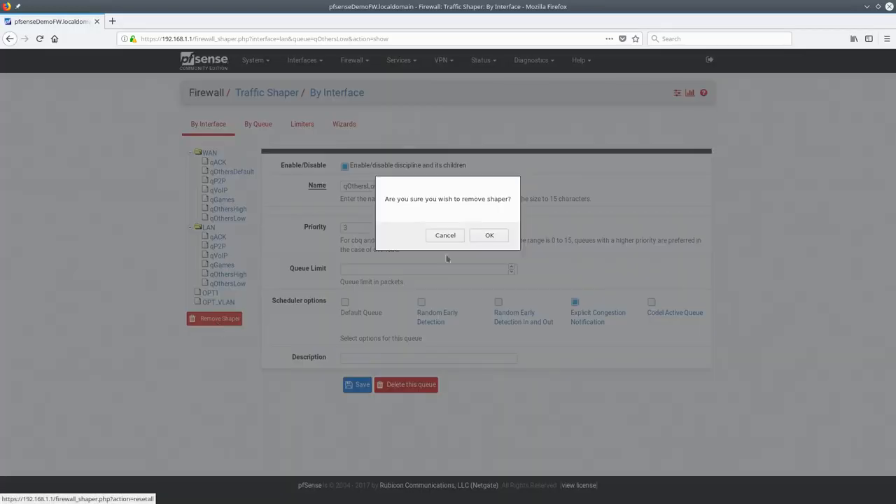
pyautogui.click(489, 237)
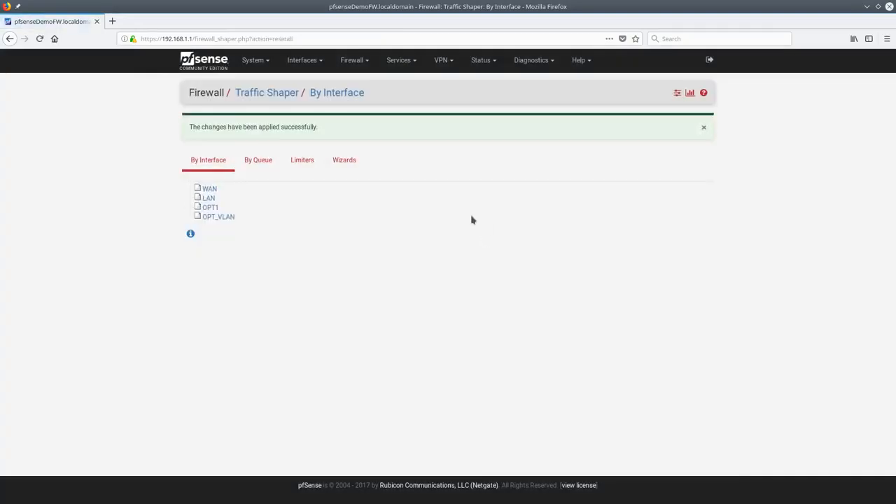
# Verify the By Queue, By Interface and Wizards tabs show no remaining queues
pyautogui.click(260, 162)
pyautogui.click(215, 135)
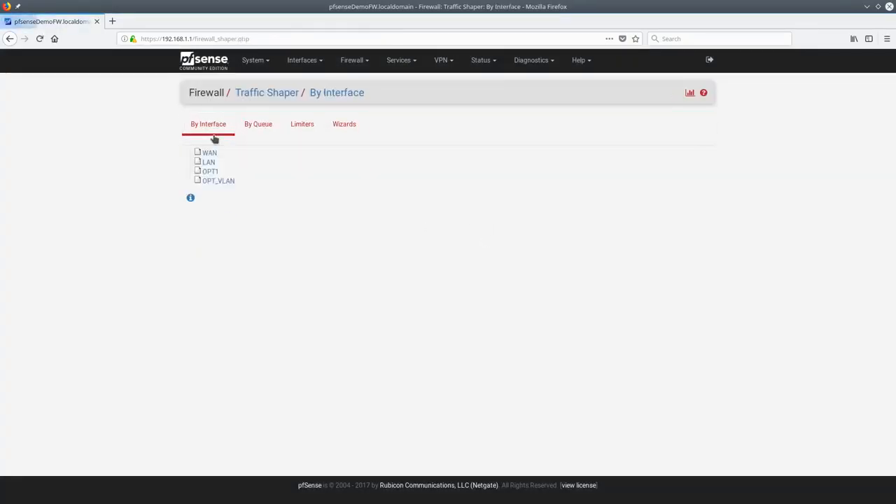
pyautogui.click(352, 126)
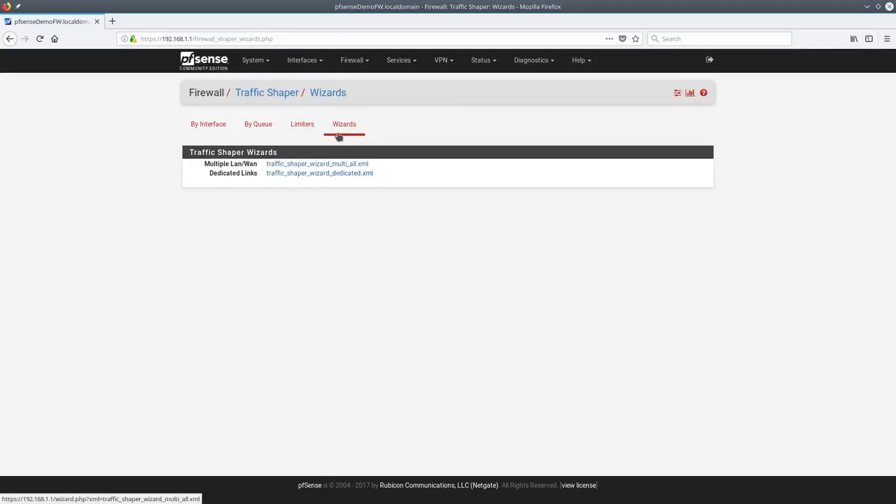
pyautogui.click(210, 124)
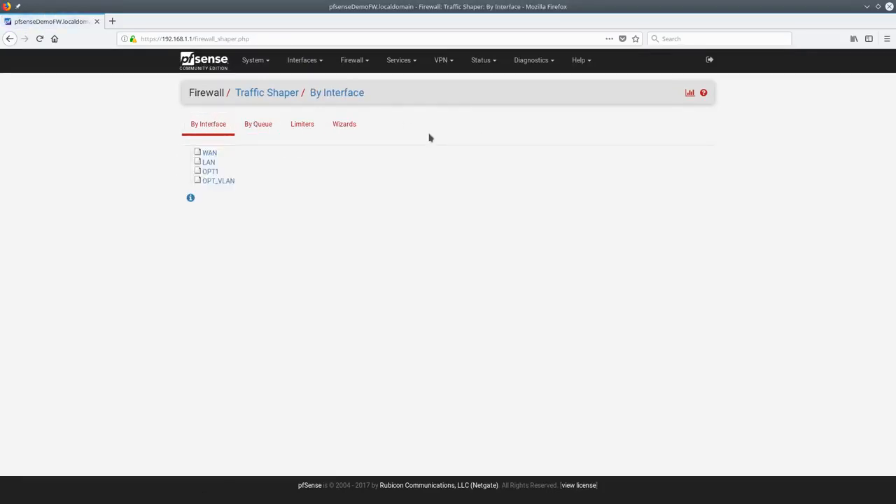
pyautogui.click(399, 61)
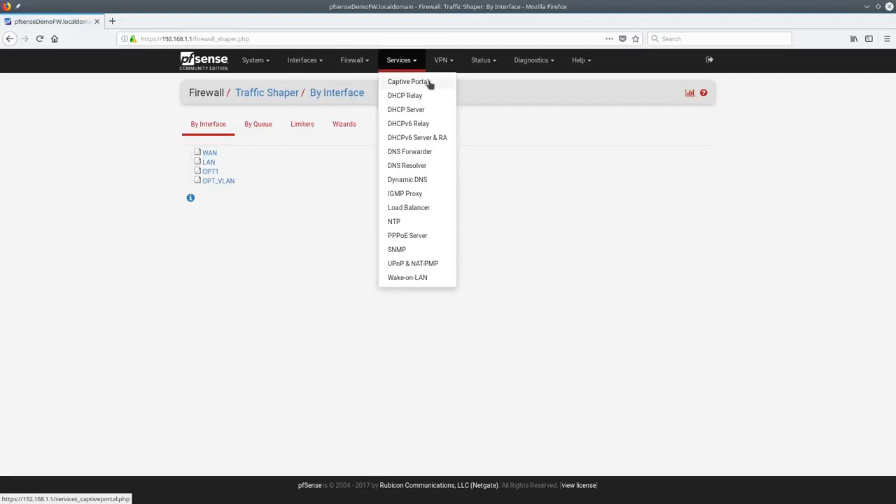
# Go to Services > Captive Portal and start adding a new zone
pyautogui.click(351, 61)
pyautogui.click(398, 61)
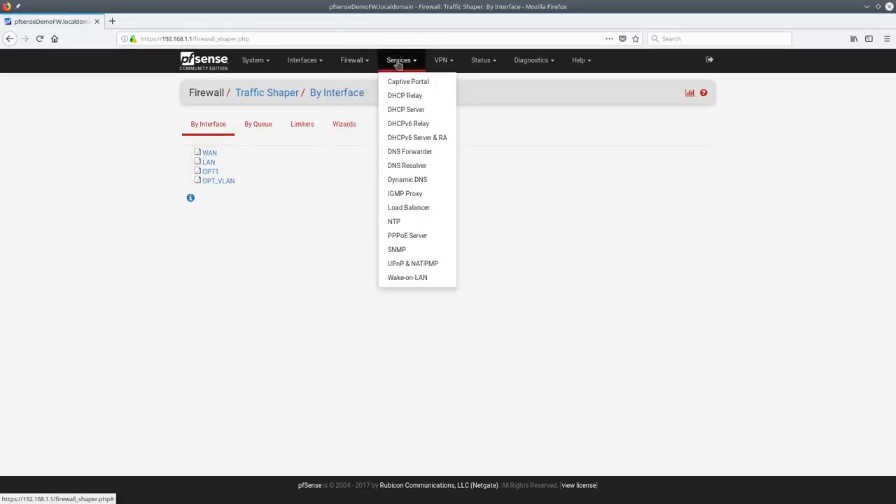
pyautogui.click(405, 84)
pyautogui.click(702, 158)
# Name the zone 'test' with description 'testing' and save it
pyautogui.write('test')
pyautogui.click(342, 153)
pyautogui.click(327, 174)
pyautogui.write('rteasr')
pyautogui.press('BackSpace')
pyautogui.press('BackSpace')
pyautogui.press('BackSpace')
pyautogui.press('BackSpace')
pyautogui.press('BackSpace')
pyautogui.press('BackSpace')
pyautogui.write('testing')
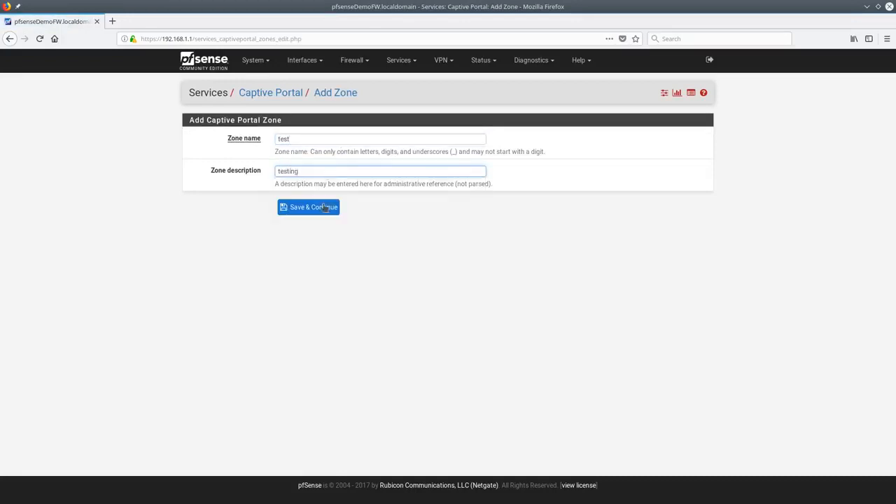
pyautogui.click(324, 208)
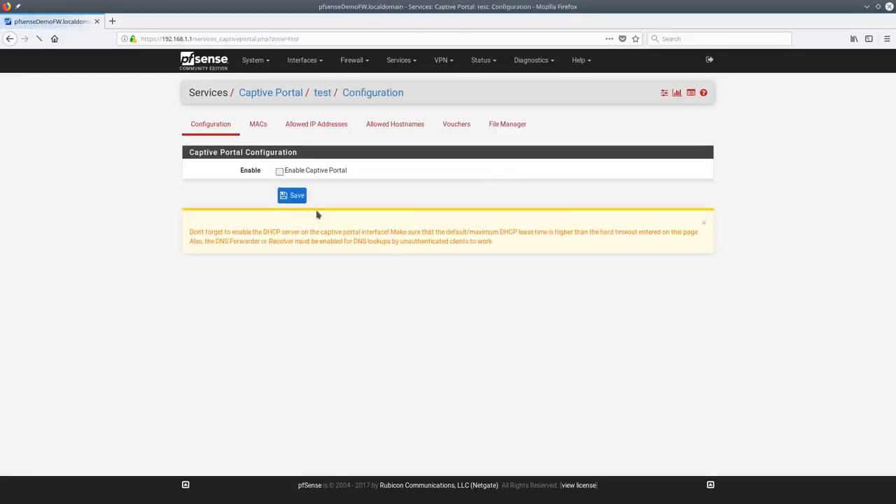
pyautogui.click(345, 173)
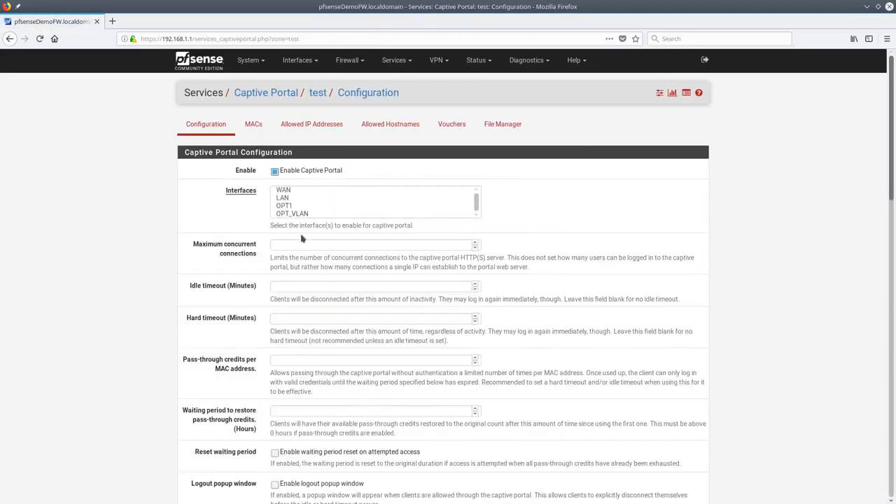
pyautogui.click(288, 198)
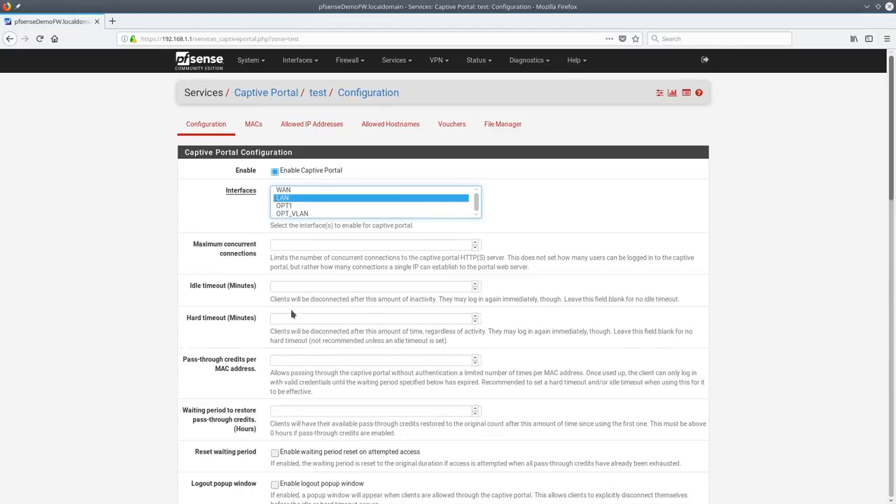
pyautogui.scroll(-5, 293, 314)
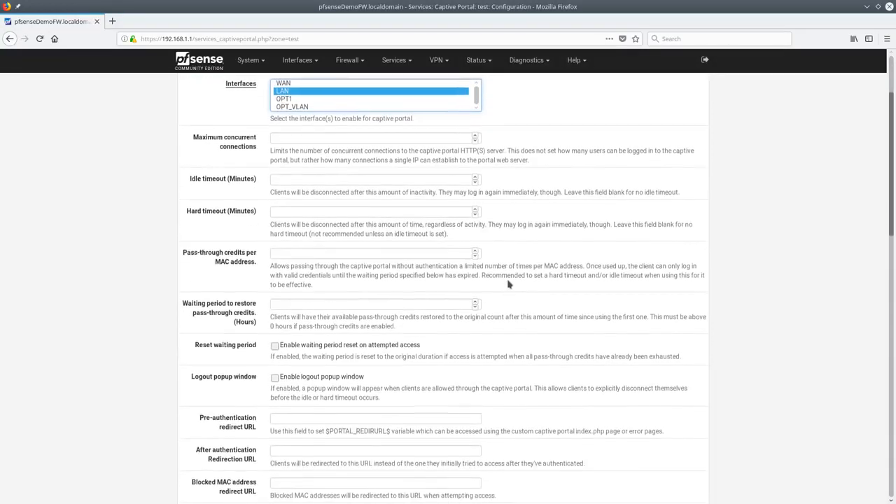
pyautogui.scroll(2, 476, 297)
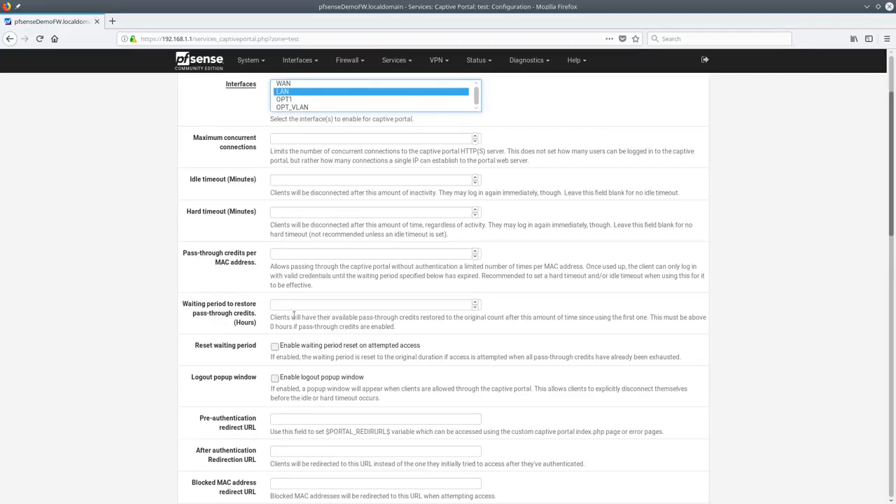
pyautogui.scroll(-3, 444, 235)
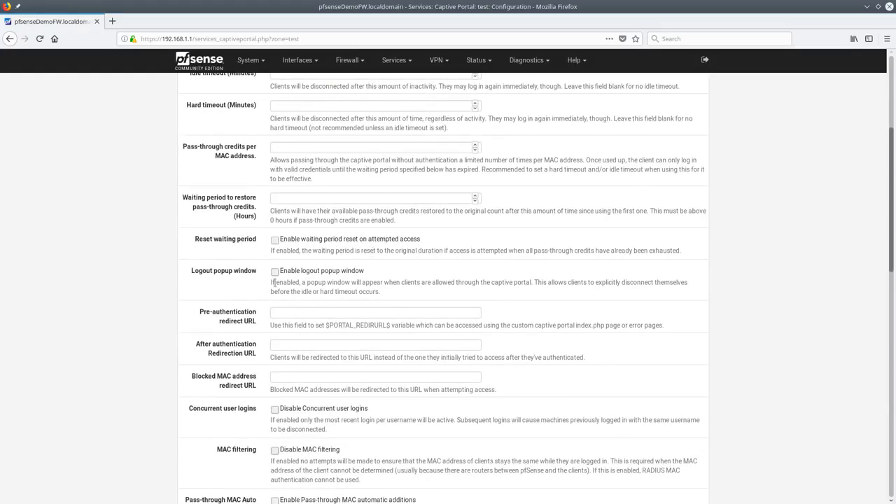
pyautogui.scroll(-3, 276, 203)
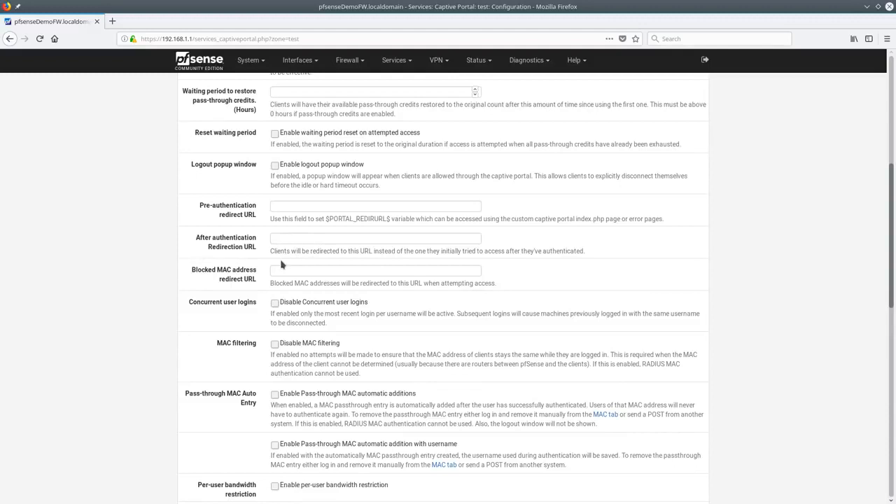
pyautogui.scroll(-3, 281, 264)
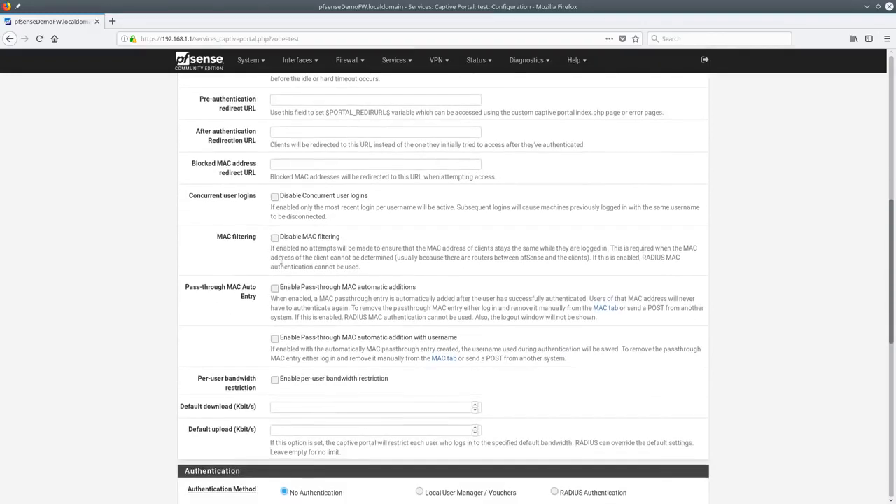
pyautogui.scroll(-3, 488, 274)
pyautogui.click(392, 301)
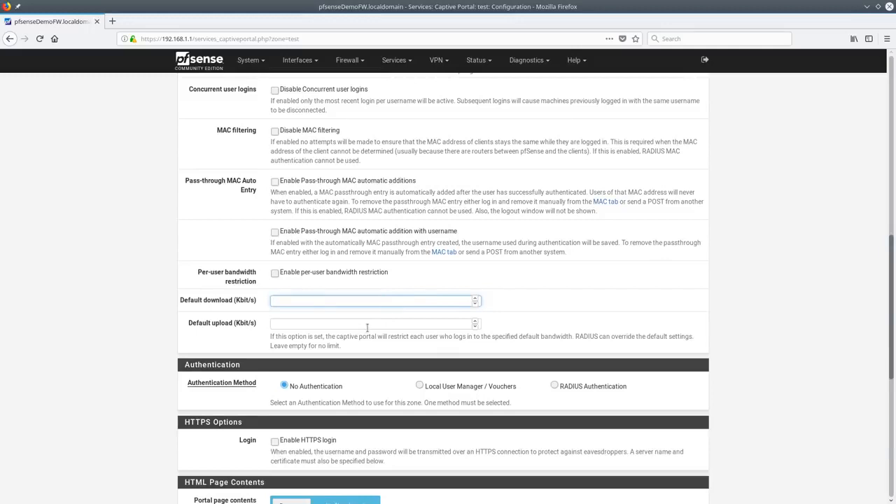
# Enable per-user bandwidth restriction and use Local User Manager / Vouchers authentication
pyautogui.click(316, 276)
pyautogui.click(312, 322)
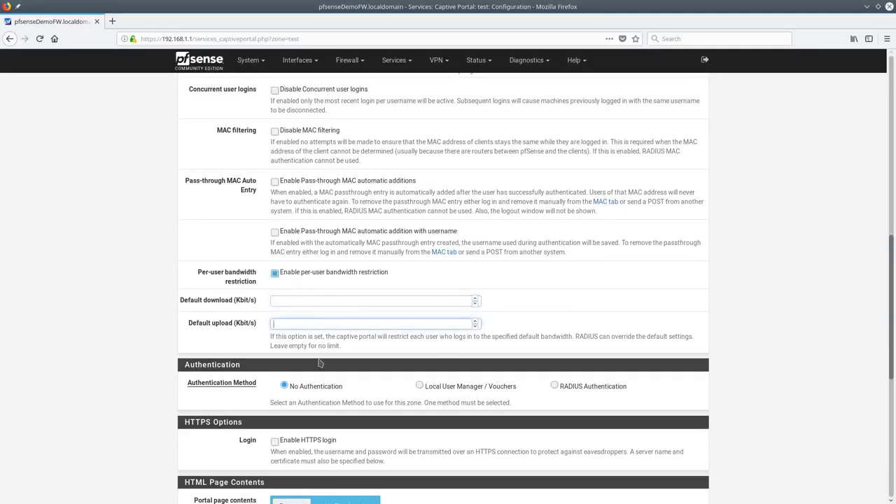
pyautogui.scroll(-4, 431, 237)
pyautogui.click(421, 226)
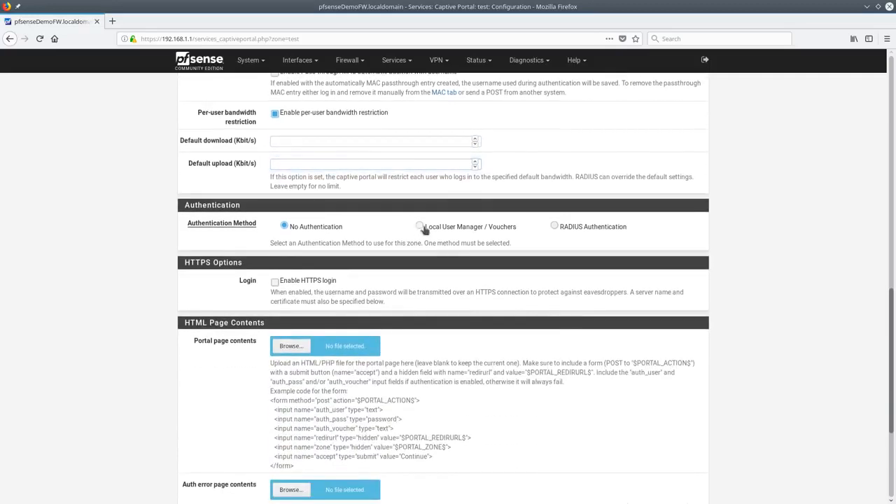
pyautogui.click(585, 230)
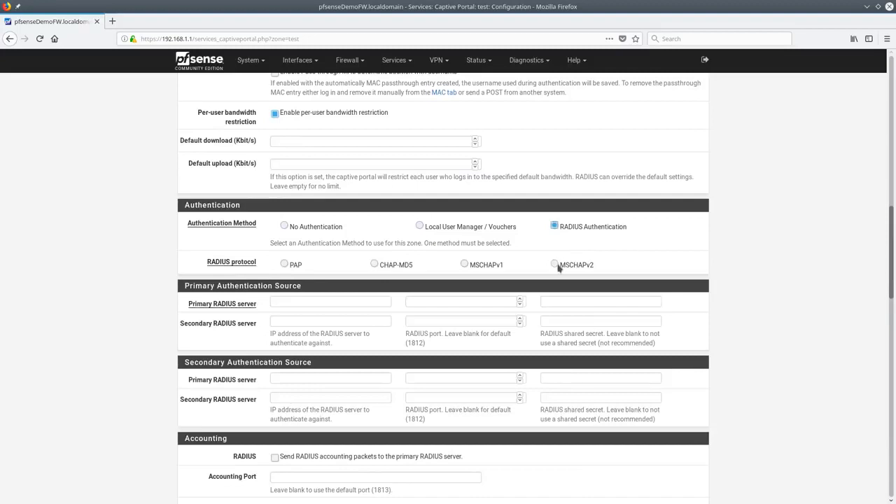
pyautogui.click(462, 225)
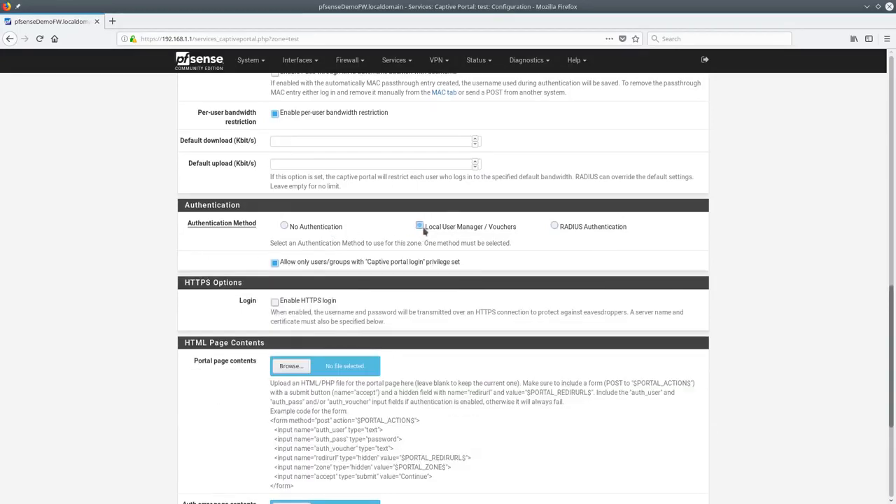
# Look over the rest of the zone form, including the example portal page code
pyautogui.scroll(-3, 354, 292)
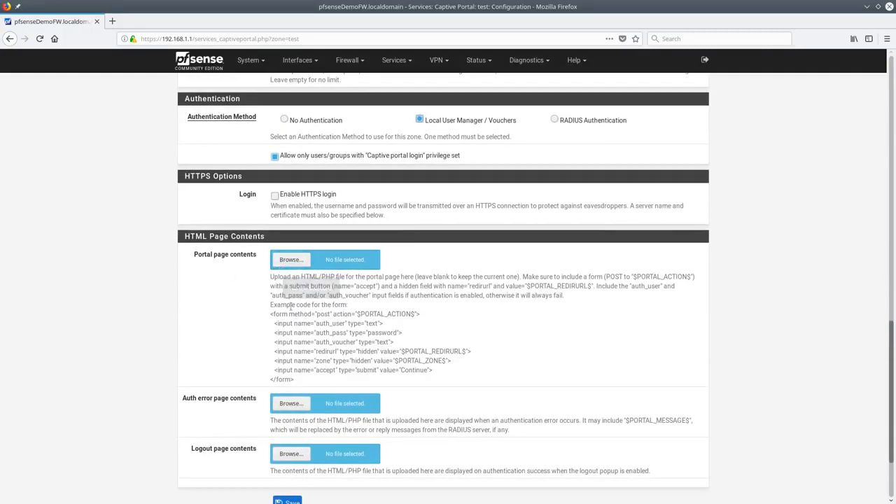
pyautogui.moveTo(270, 313); pyautogui.dragTo(376, 379)
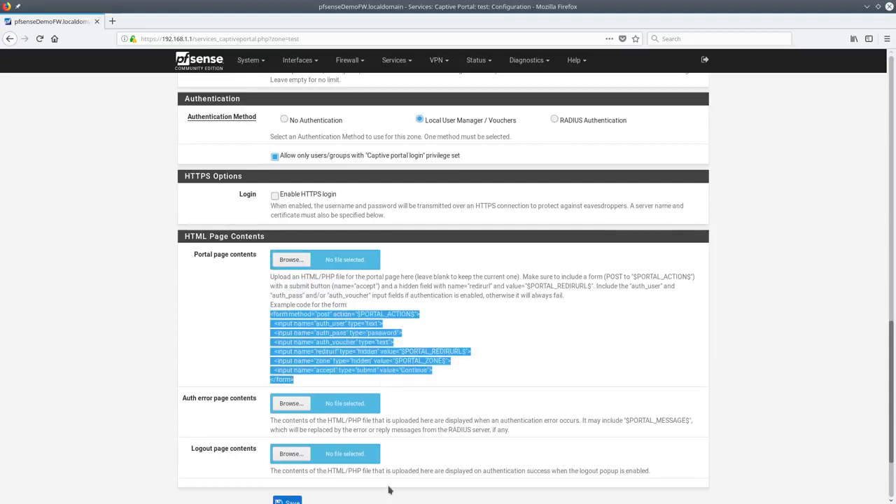
pyautogui.click(375, 309)
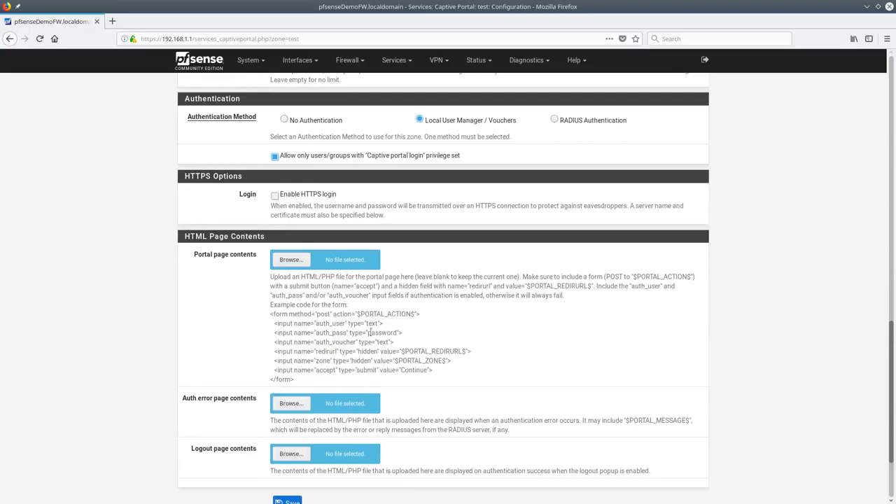
pyautogui.scroll(-3, 294, 308)
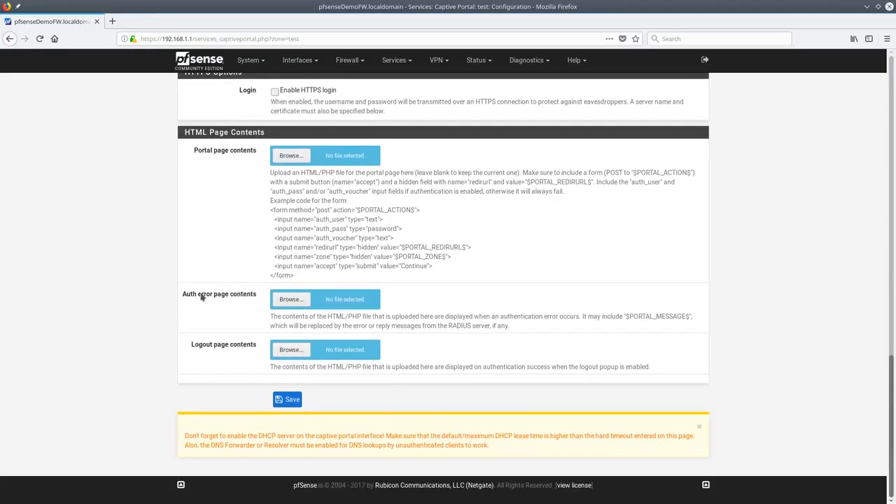
pyautogui.scroll(4, 396, 246)
pyautogui.scroll(-3, 396, 246)
pyautogui.scroll(-1, 436, 282)
pyautogui.scroll(3, 429, 277)
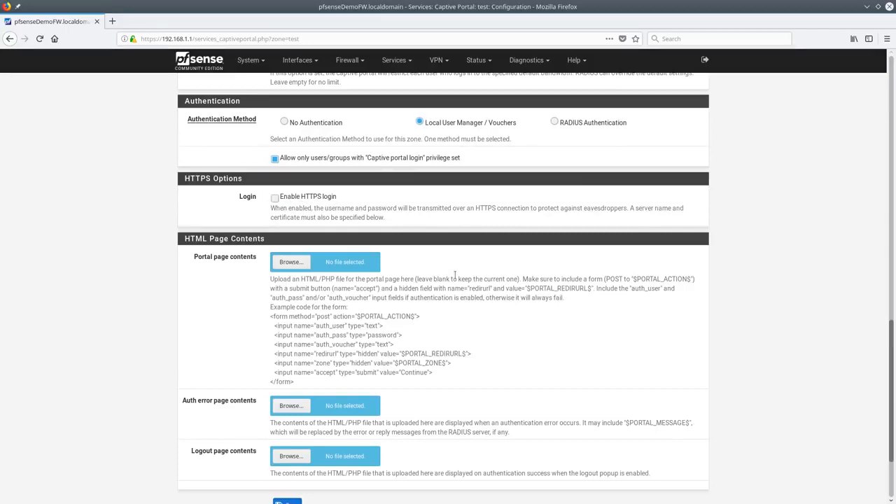
pyautogui.scroll(-3, 448, 322)
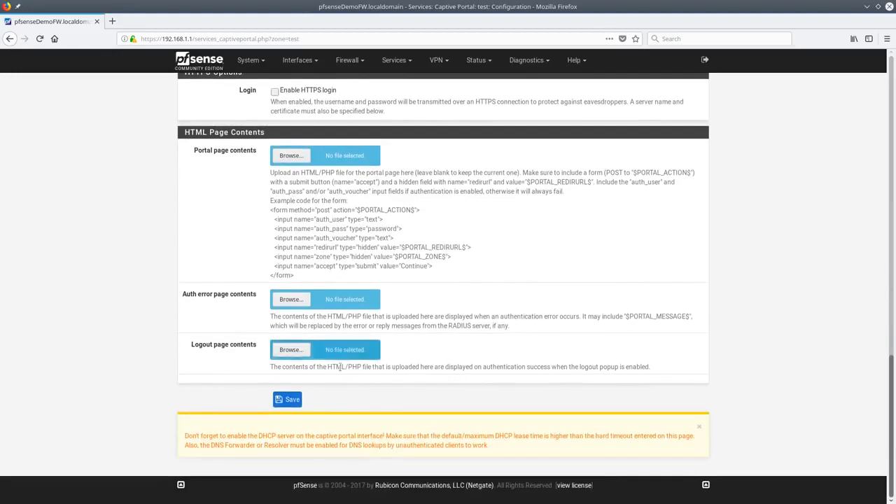
pyautogui.scroll(20, 371, 287)
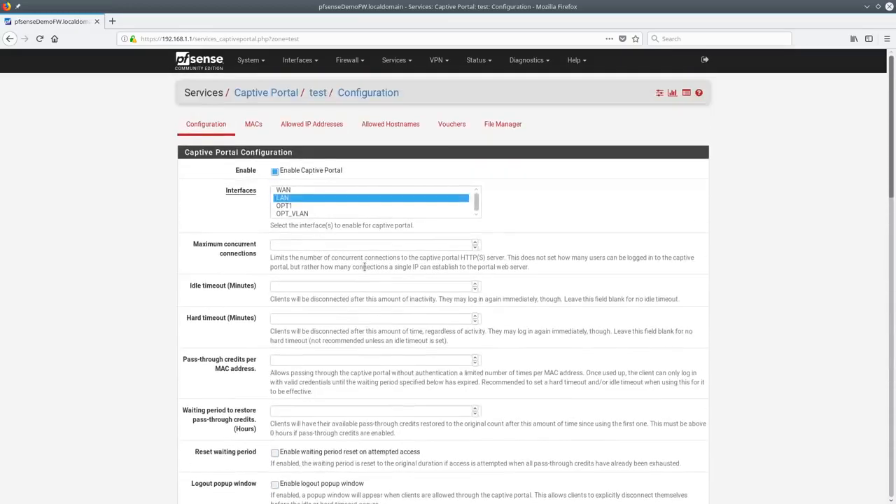
# Enable creation and activation of voucher rolls for the test zone
pyautogui.click(453, 124)
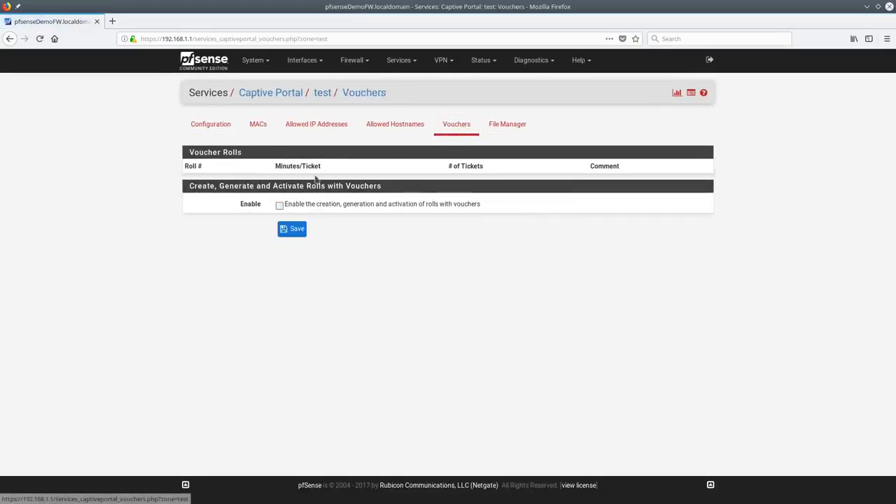
pyautogui.click(280, 205)
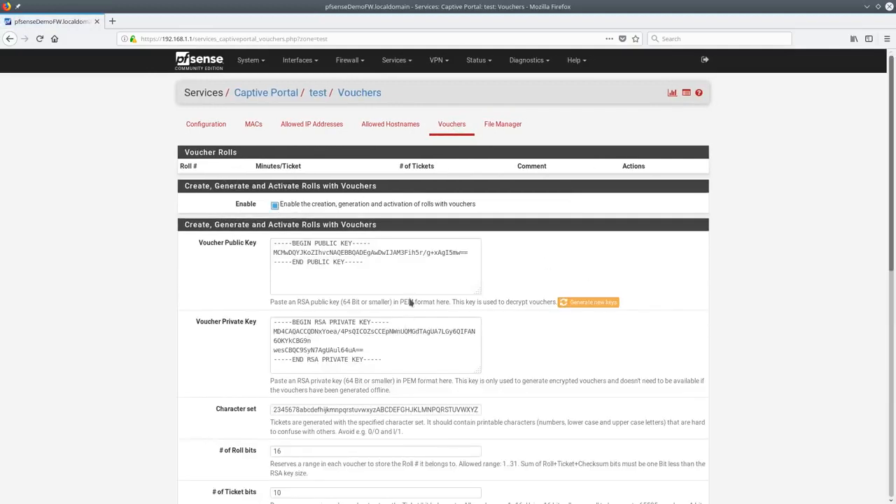
pyautogui.scroll(-4, 411, 302)
# Try the character set 23456789, then revert to the default character set
pyautogui.click(390, 276)
pyautogui.hotkey('ctrl', 'a')
pyautogui.write('2345')
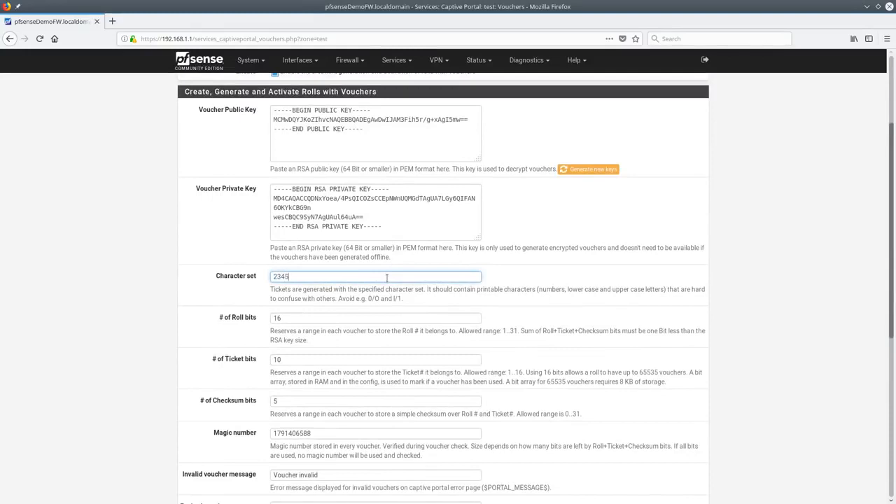
pyautogui.write('6789')
pyautogui.hotkey('ctrl', 'a')
pyautogui.click(387, 278)
pyautogui.hotkey('ctrl', 'z')
pyautogui.hotkey('ctrl', 'z')
pyautogui.hotkey('ctrl', 'z')
pyautogui.click(388, 278)
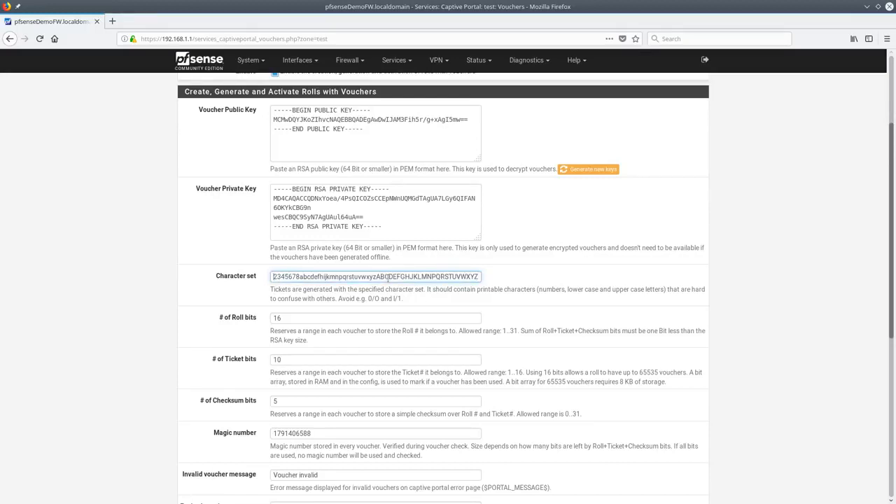
pyautogui.doubleClick(387, 278)
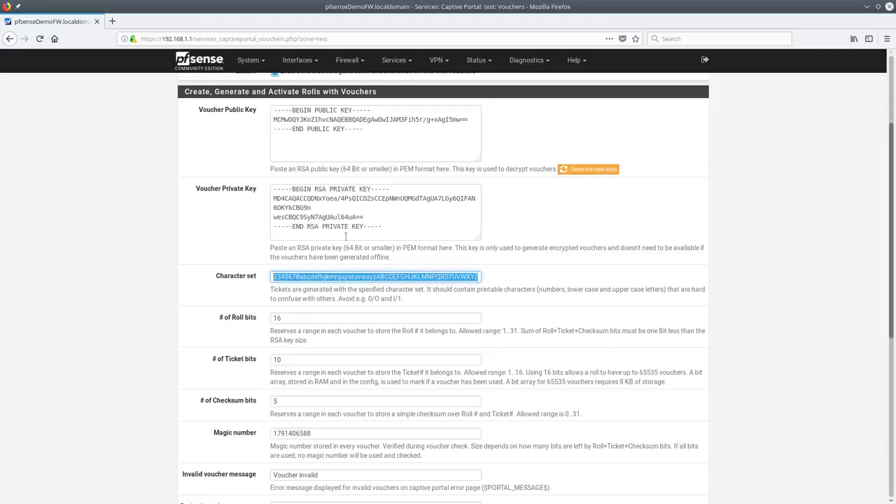
# Review the remaining voucher fields and select the voucher database sync IP field
pyautogui.scroll(-5, 310, 311)
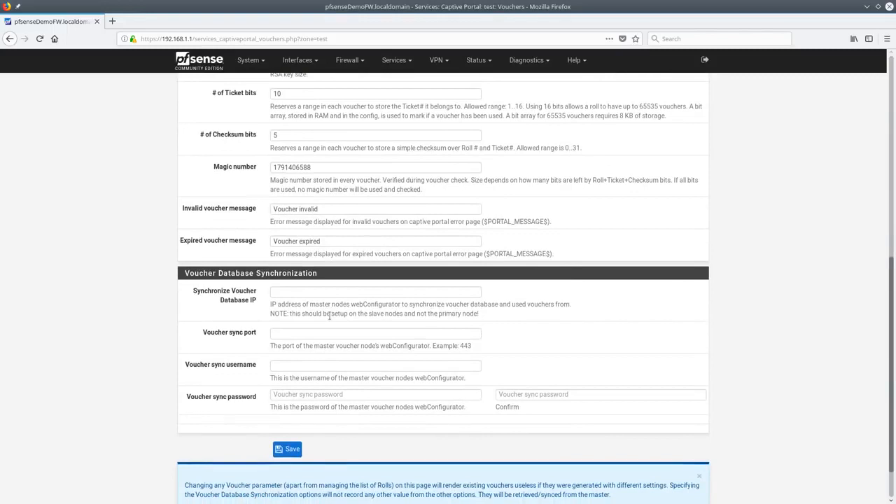
pyautogui.scroll(3, 329, 315)
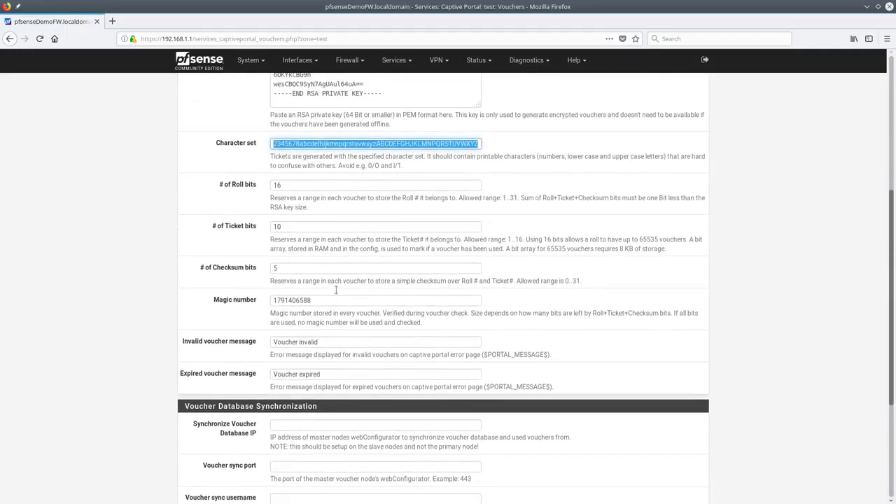
pyautogui.scroll(-4, 358, 319)
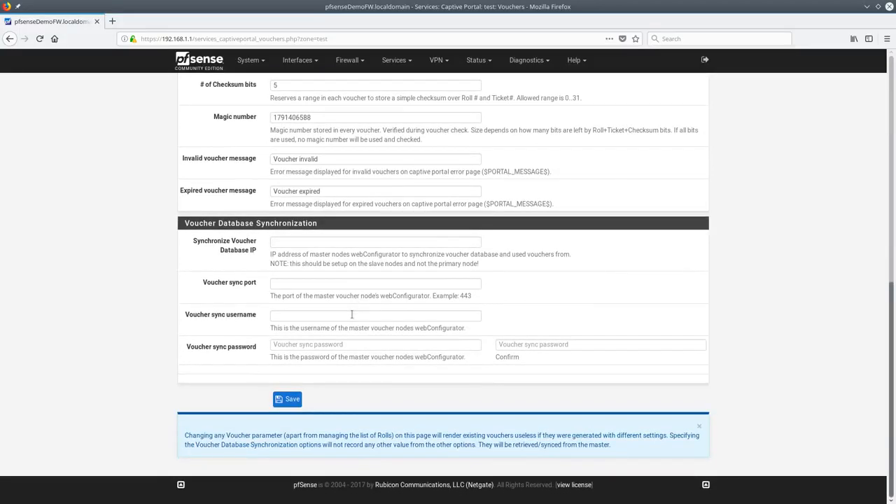
pyautogui.scroll(10, 351, 314)
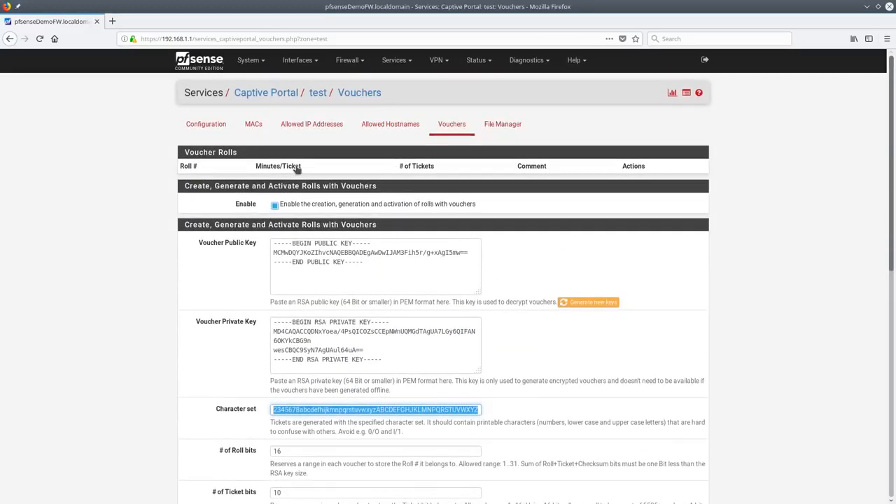
pyautogui.scroll(-10, 455, 243)
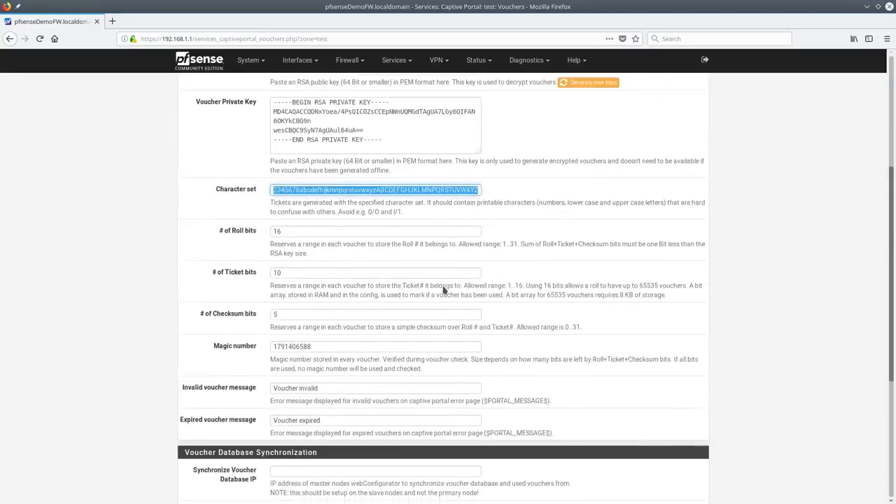
pyautogui.click(275, 240)
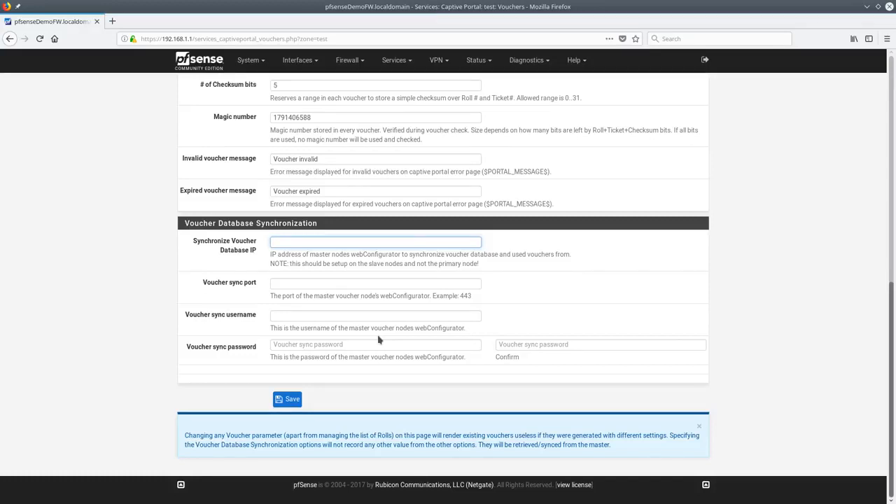
# Leave the test zone's voucher settings and go to its Allowed Hostnames page
pyautogui.scroll(10, 378, 339)
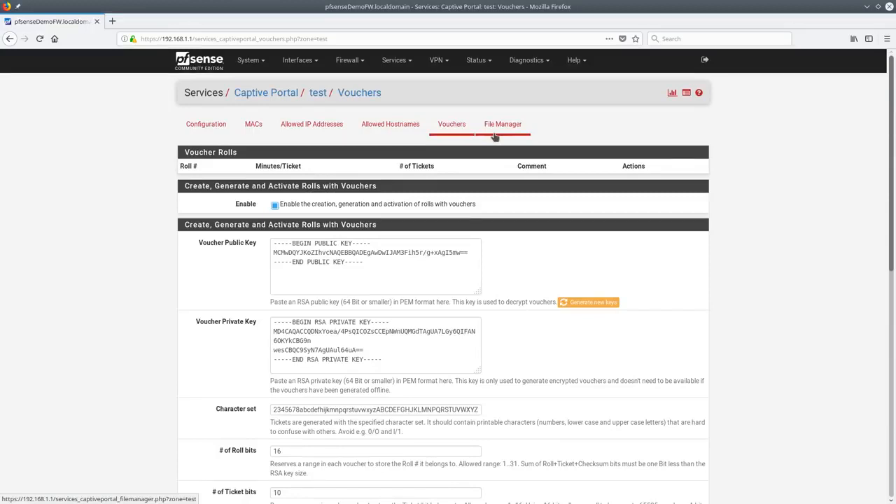
pyautogui.click(392, 128)
# Begin a new MAC address rule for the test zone, keeping action Pass, and focus its description
pyautogui.click(344, 133)
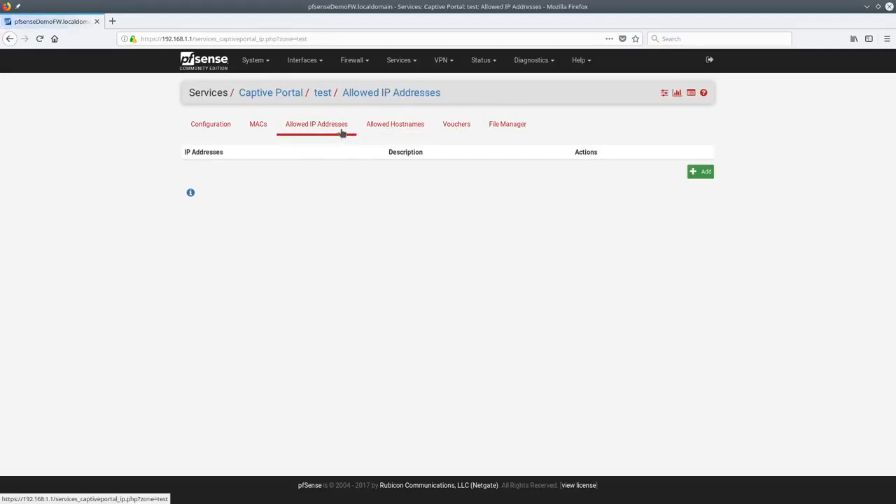
pyautogui.click(257, 129)
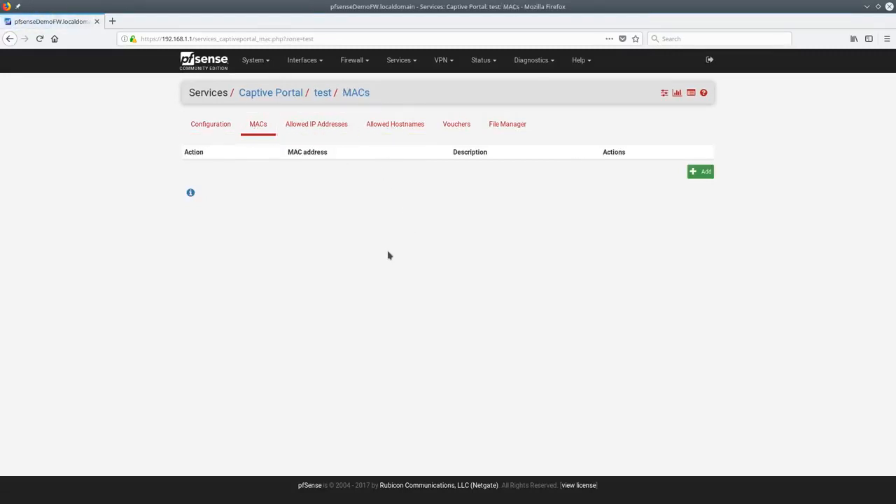
pyautogui.click(705, 175)
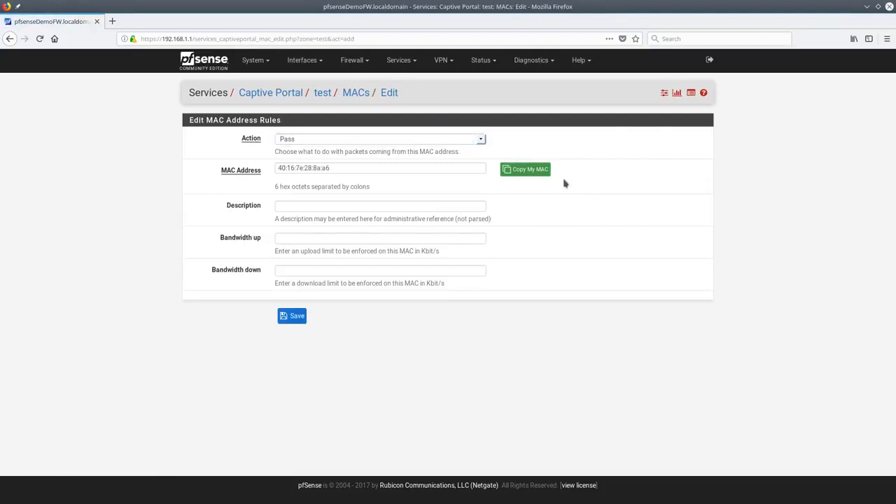
pyautogui.click(480, 143)
pyautogui.click(476, 142)
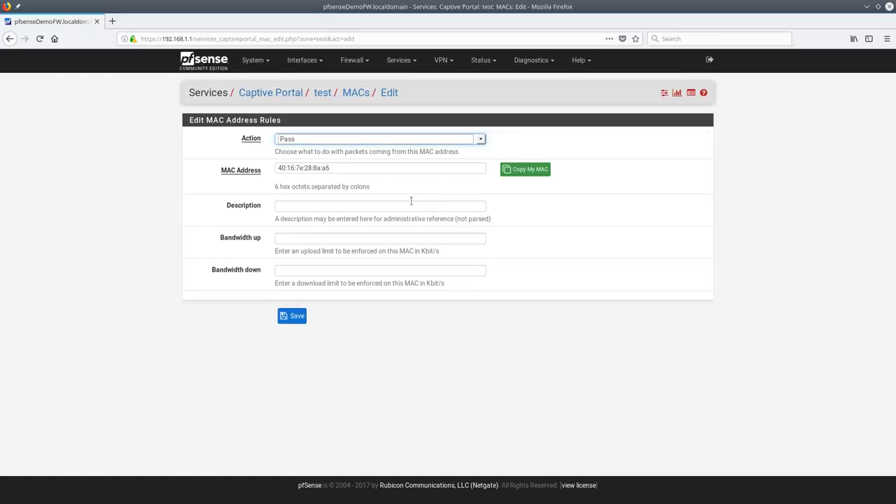
pyautogui.click(394, 209)
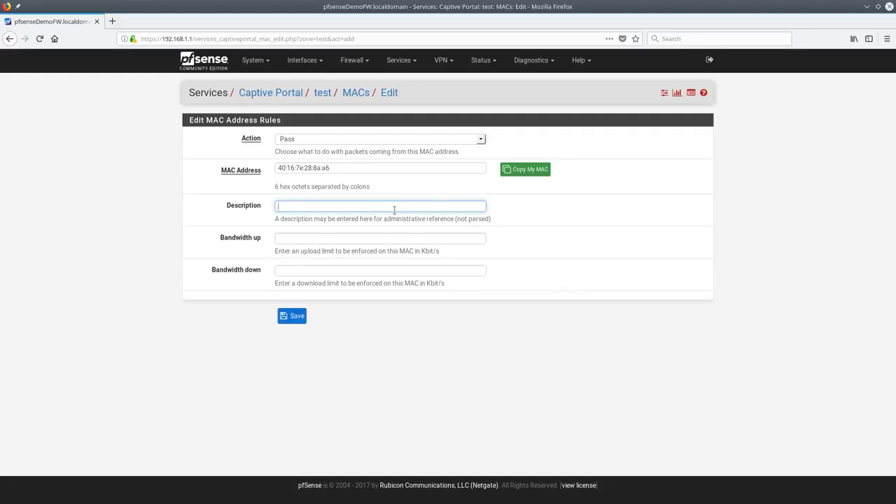
# Go to Services > DHCP Relay, enable it and select all four interfaces
pyautogui.click(400, 60)
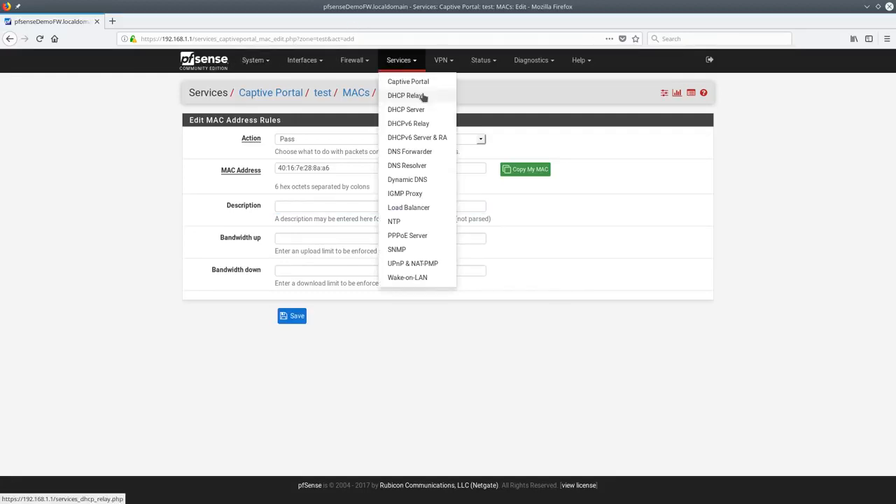
pyautogui.click(422, 97)
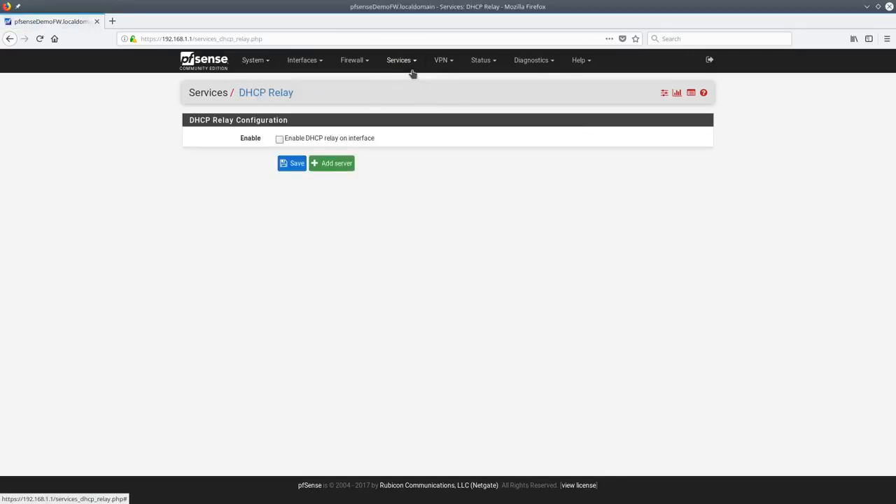
pyautogui.click(334, 139)
pyautogui.moveTo(329, 162); pyautogui.dragTo(327, 184)
# Try WAN, LAN and OPT1 as relay interfaces, then turn DHCP relay back off
pyautogui.click(343, 160)
pyautogui.click(345, 167)
pyautogui.click(344, 160)
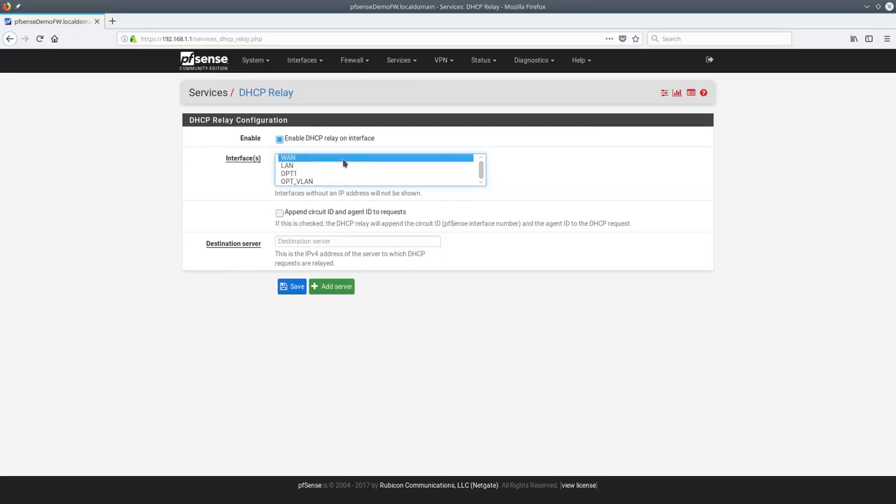
pyautogui.keyDown('ctrl'); pyautogui.click(301, 166); pyautogui.keyUp('ctrl')
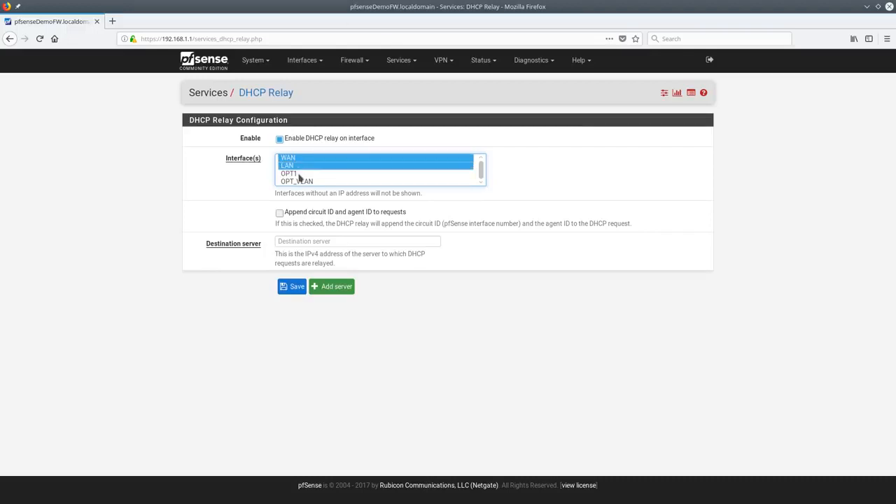
pyautogui.keyDown('ctrl'); pyautogui.click(302, 173); pyautogui.keyUp('ctrl')
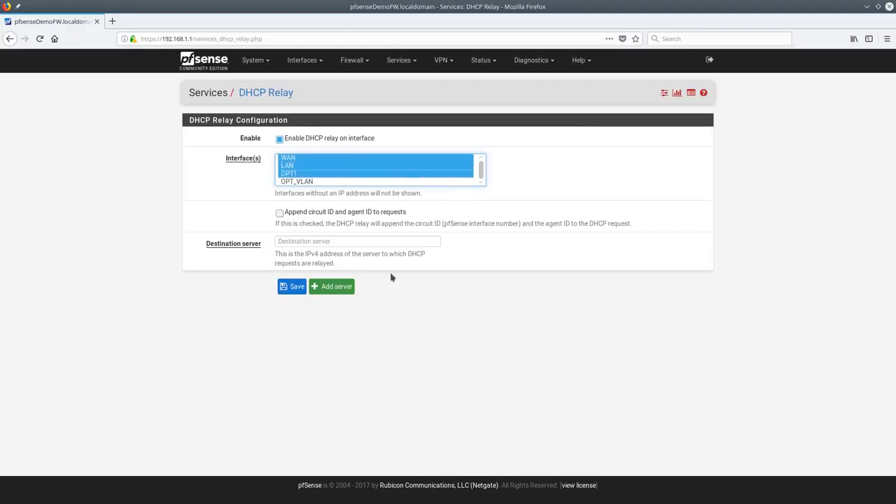
pyautogui.click(356, 243)
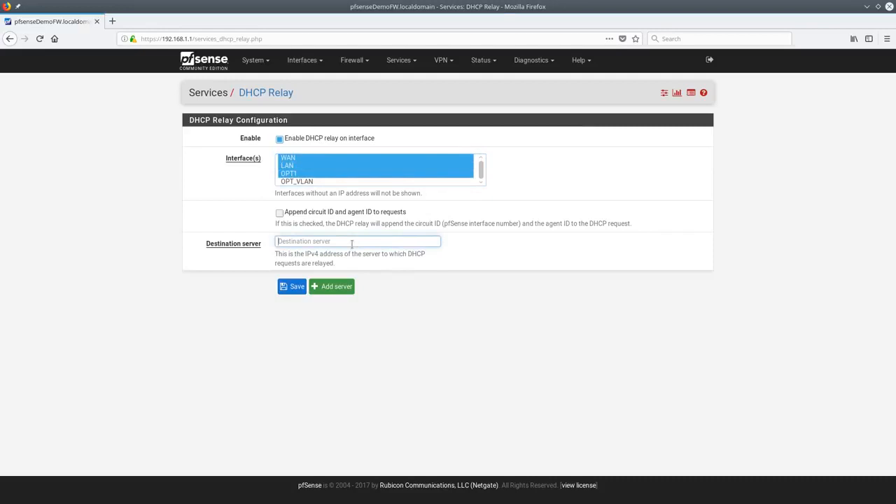
pyautogui.click(328, 136)
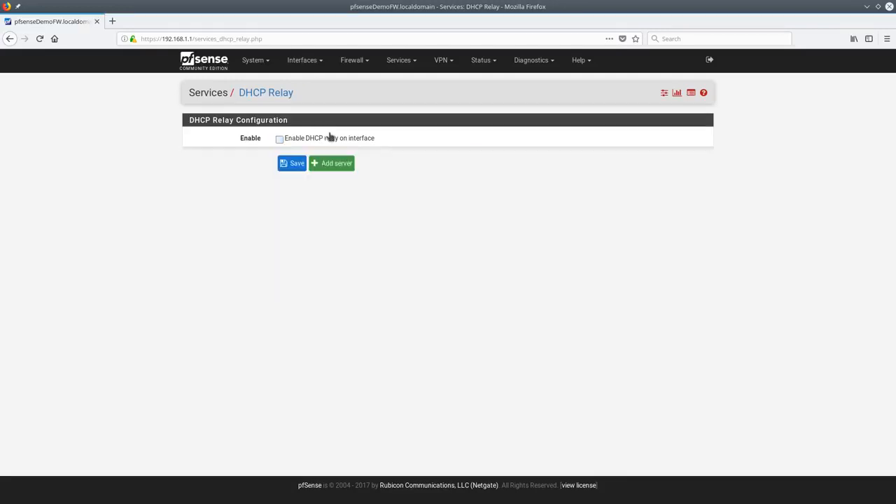
pyautogui.click(389, 69)
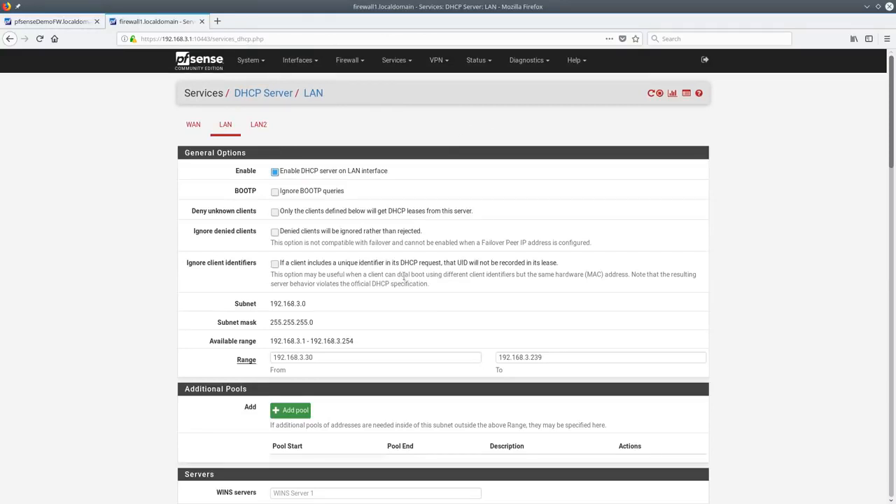
pyautogui.scroll(-3, 399, 282)
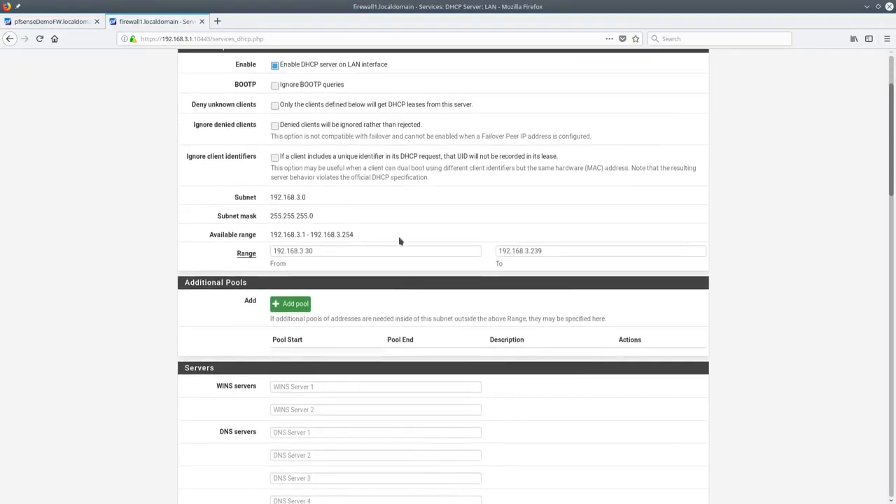
pyautogui.scroll(-1, 362, 160)
pyautogui.scroll(4, 364, 163)
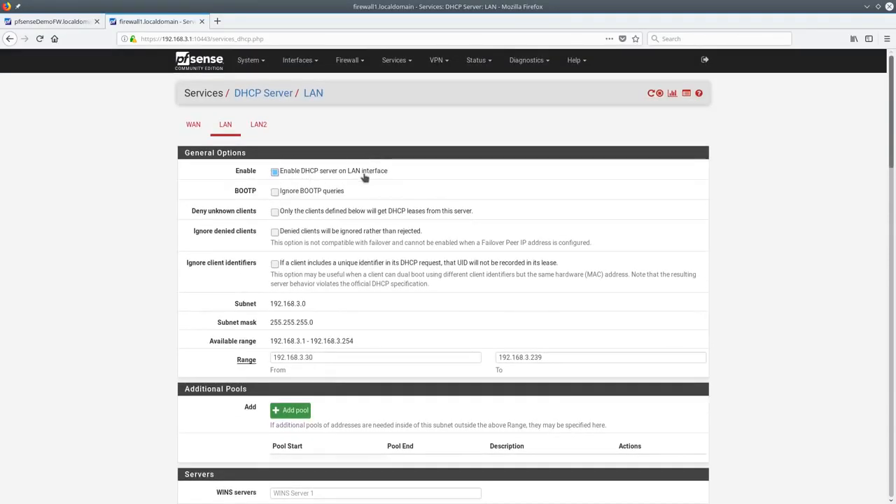
pyautogui.click(249, 132)
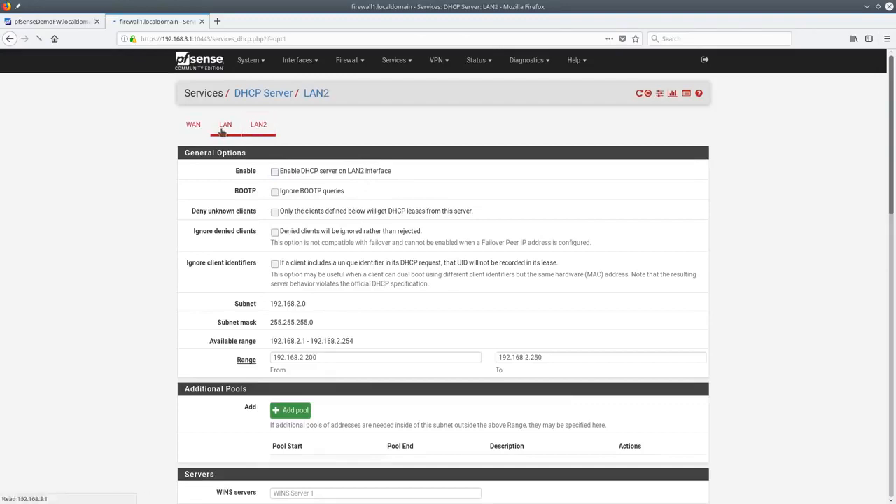
pyautogui.click(231, 127)
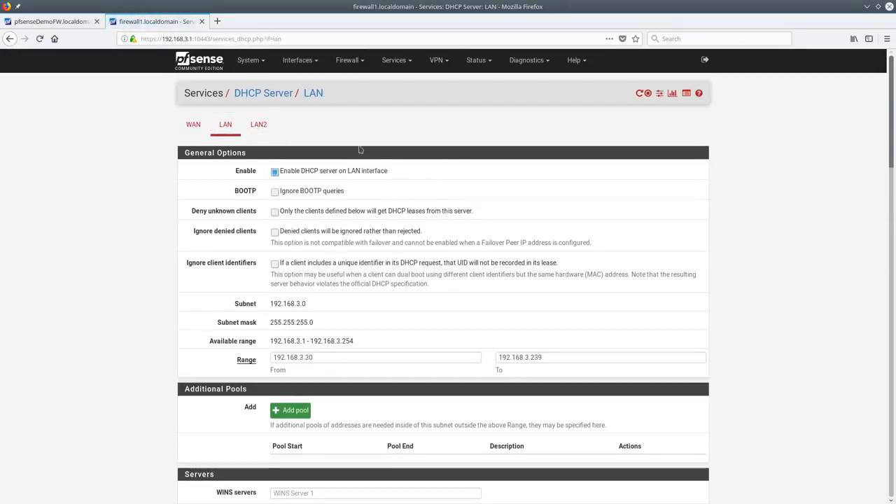
pyautogui.scroll(-3, 440, 242)
pyautogui.scroll(-3, 441, 243)
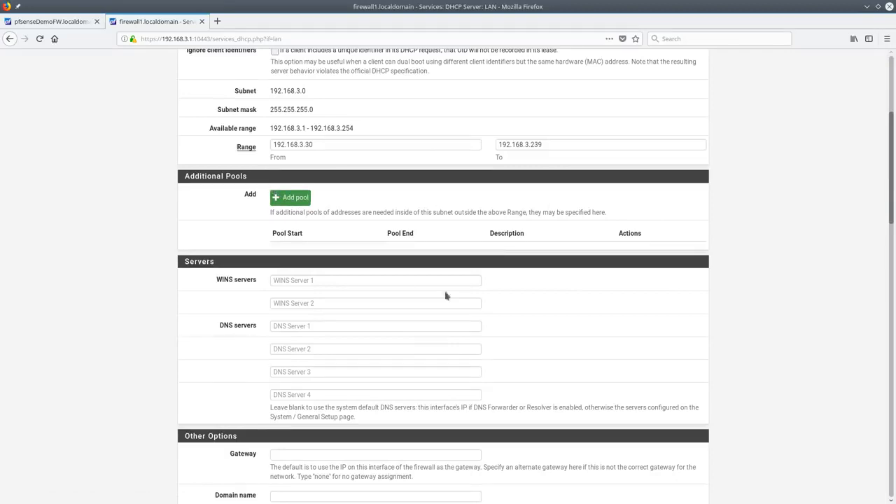
pyautogui.scroll(-10, 404, 282)
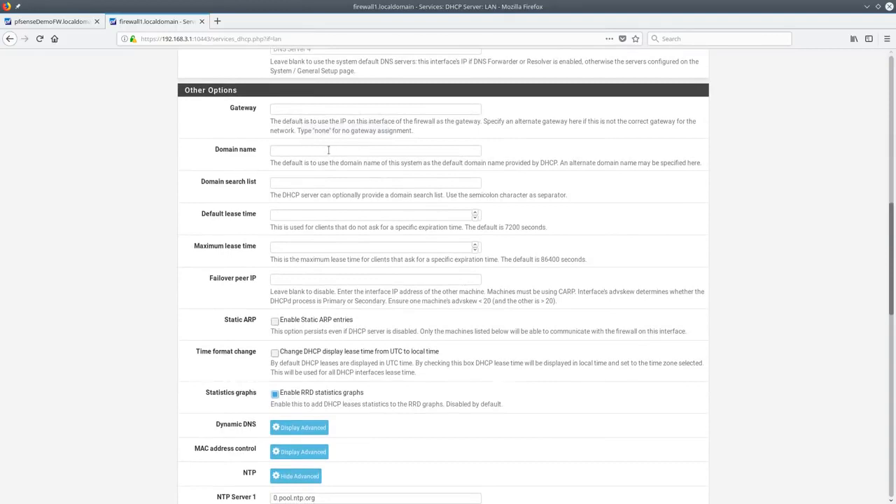
pyautogui.scroll(-2, 301, 259)
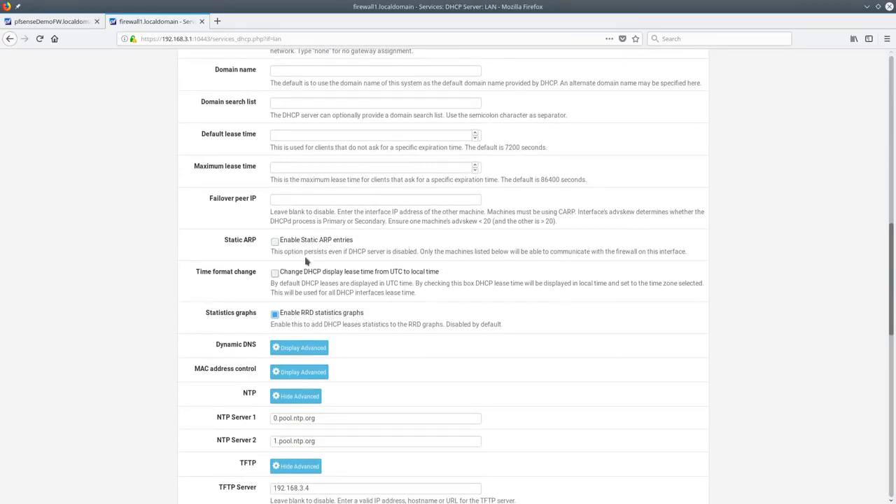
pyautogui.scroll(-3, 373, 249)
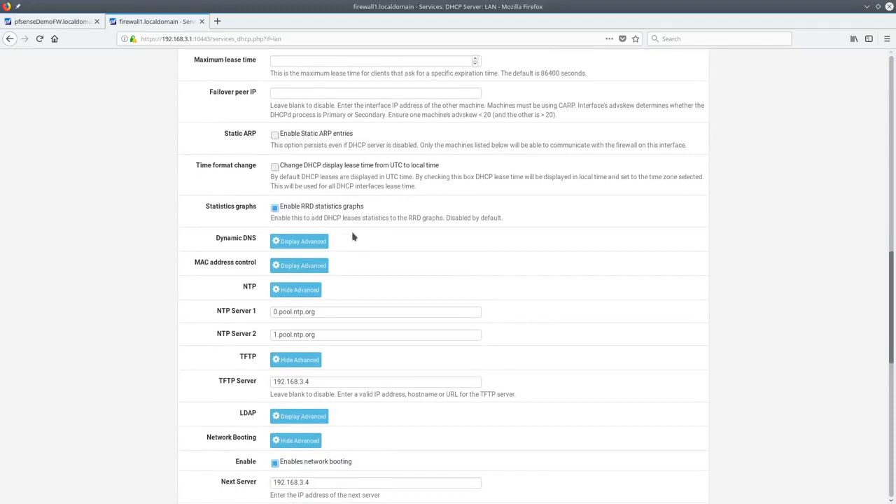
pyautogui.scroll(-2, 312, 154)
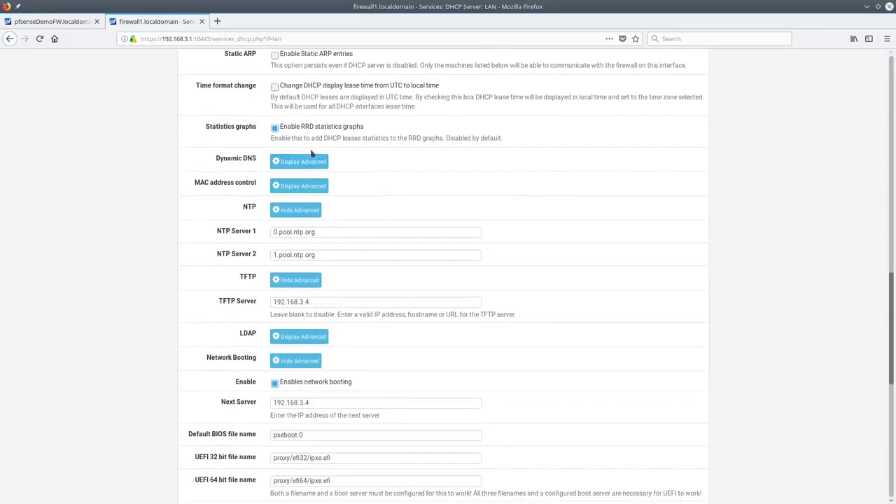
pyautogui.click(303, 186)
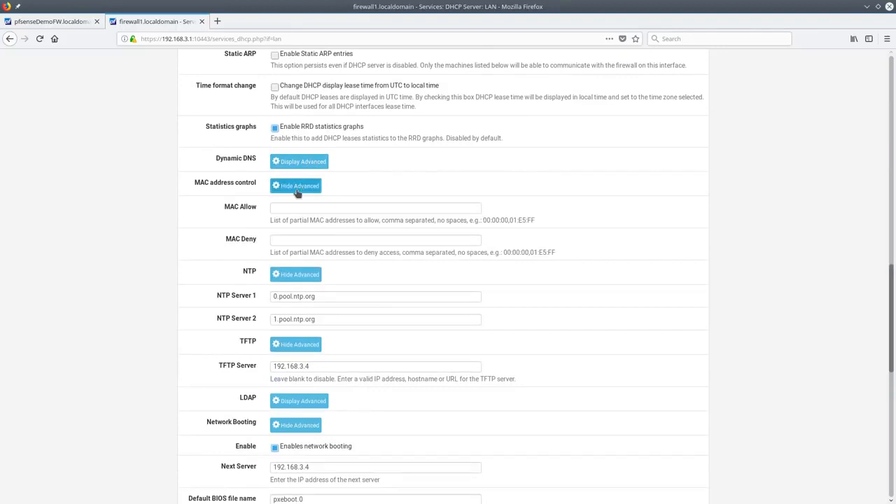
pyautogui.scroll(-3, 320, 148)
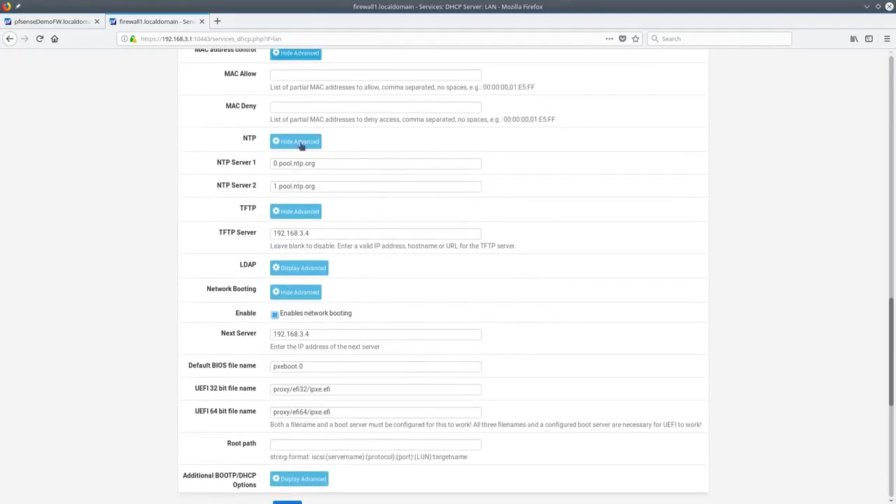
pyautogui.scroll(-1, 326, 233)
pyautogui.scroll(-1, 326, 236)
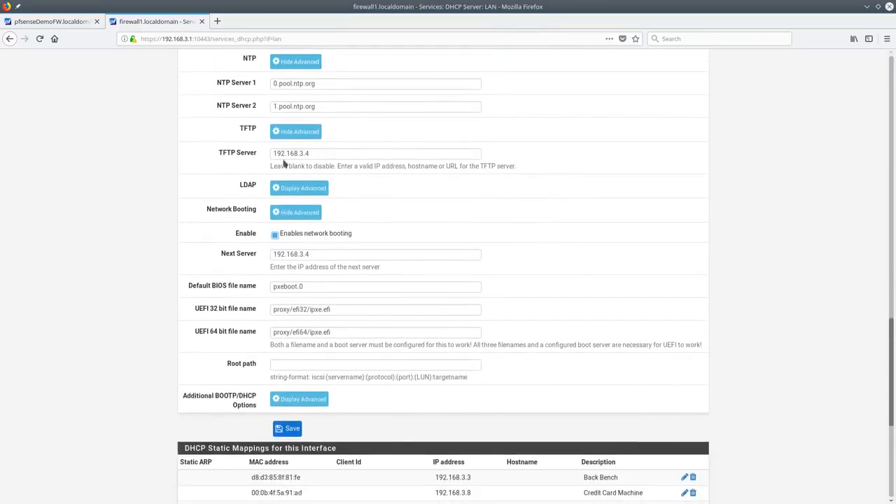
pyautogui.click(343, 154)
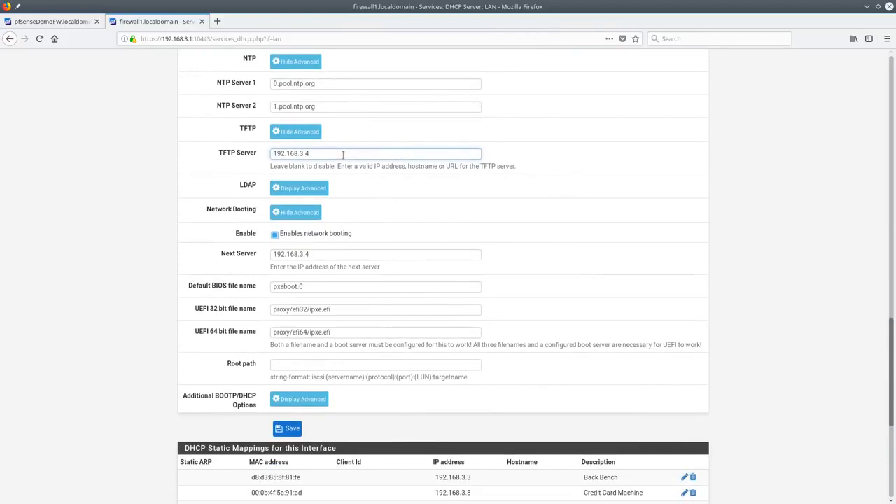
pyautogui.click(361, 252)
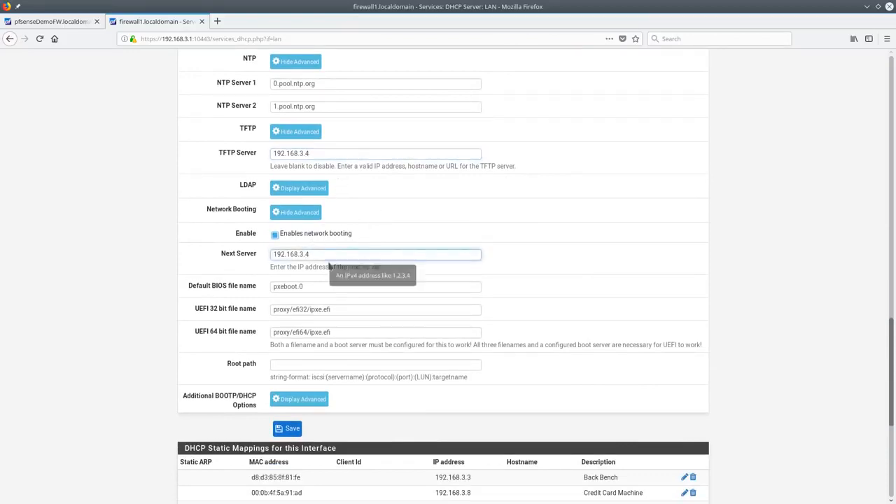
pyautogui.click(327, 288)
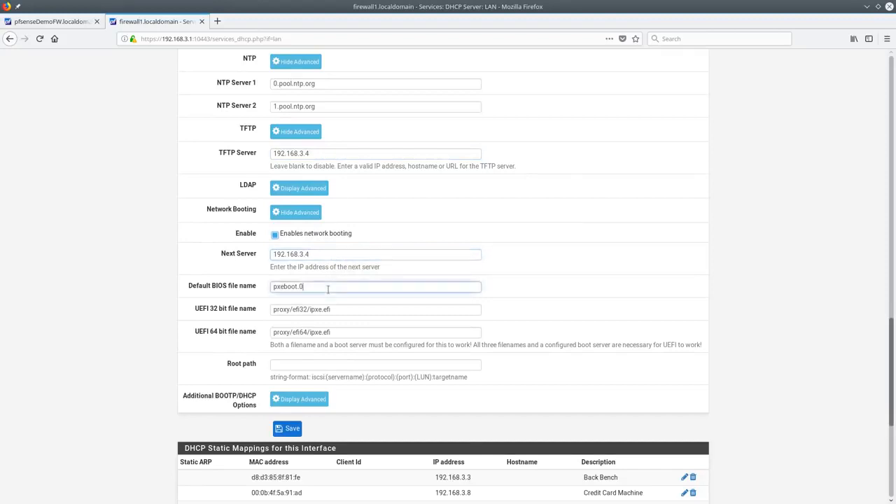
pyautogui.click(345, 308)
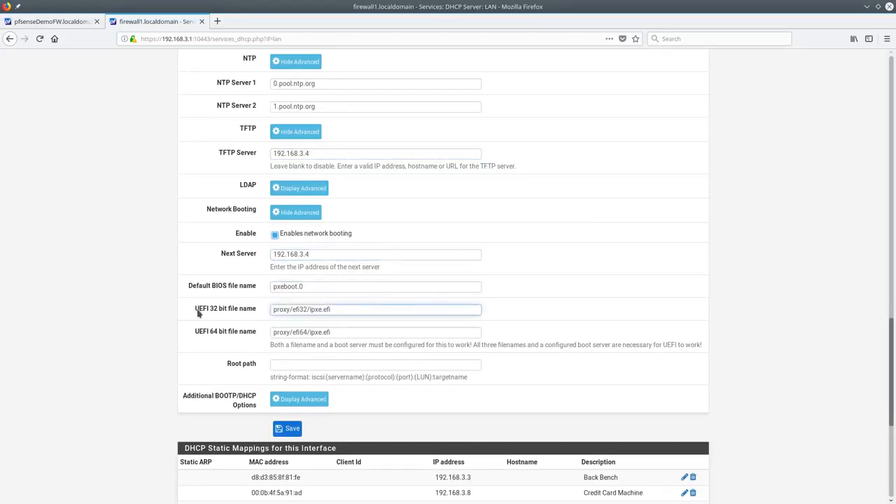
pyautogui.click(348, 328)
pyautogui.click(351, 310)
pyautogui.click(362, 330)
pyautogui.click(352, 365)
pyautogui.click(355, 333)
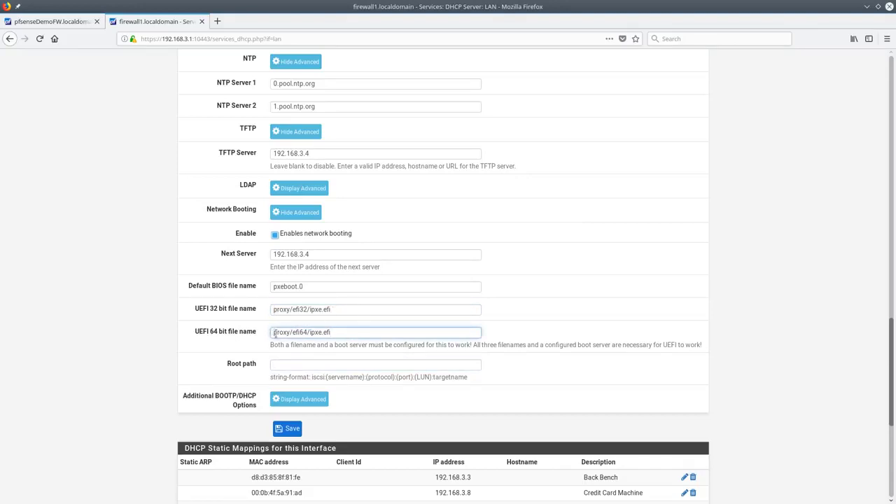
pyautogui.click(322, 287)
pyautogui.click(350, 311)
pyautogui.click(348, 333)
pyautogui.scroll(-3, 348, 300)
pyautogui.click(300, 241)
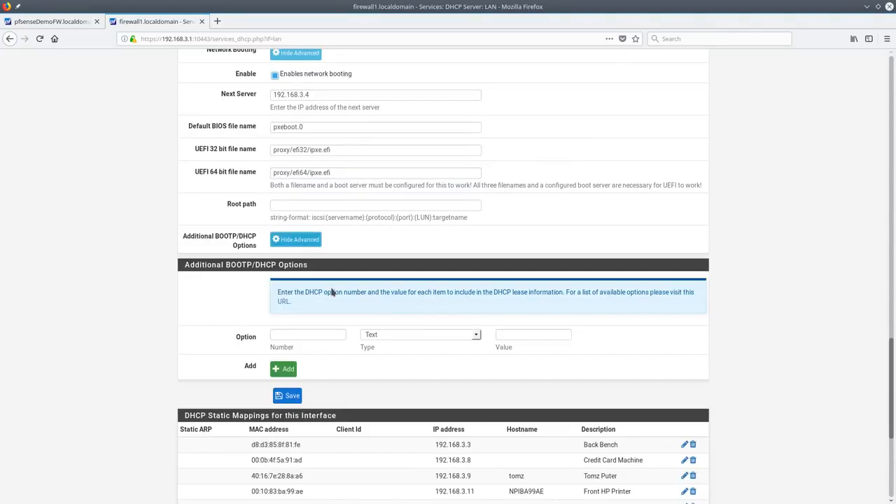
pyautogui.scroll(-1, 350, 283)
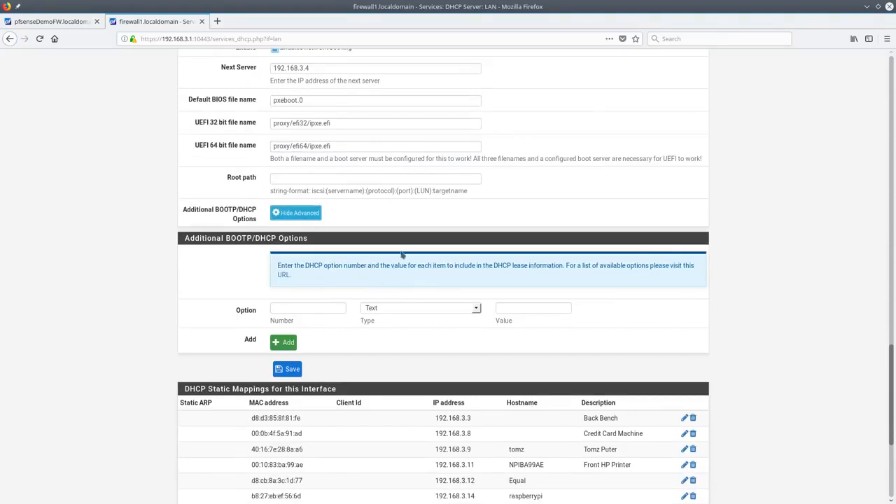
pyautogui.scroll(-2, 490, 336)
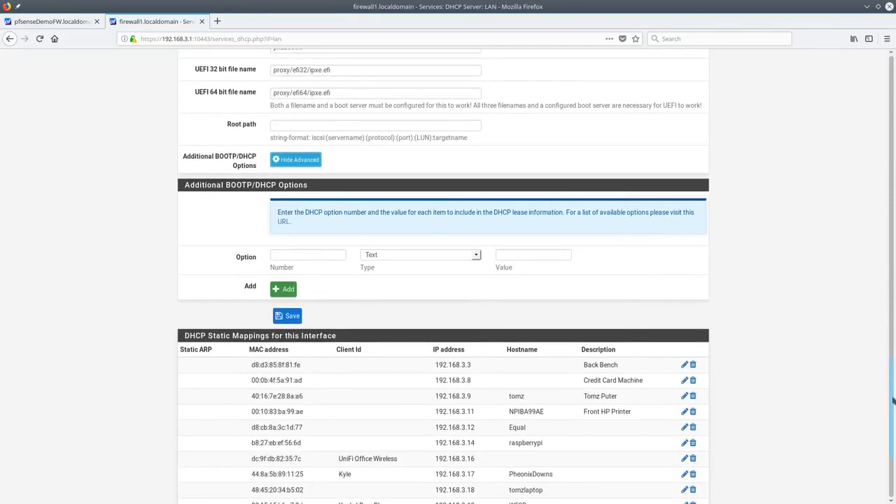
pyautogui.moveTo(892, 406); pyautogui.dragTo(891, 59)
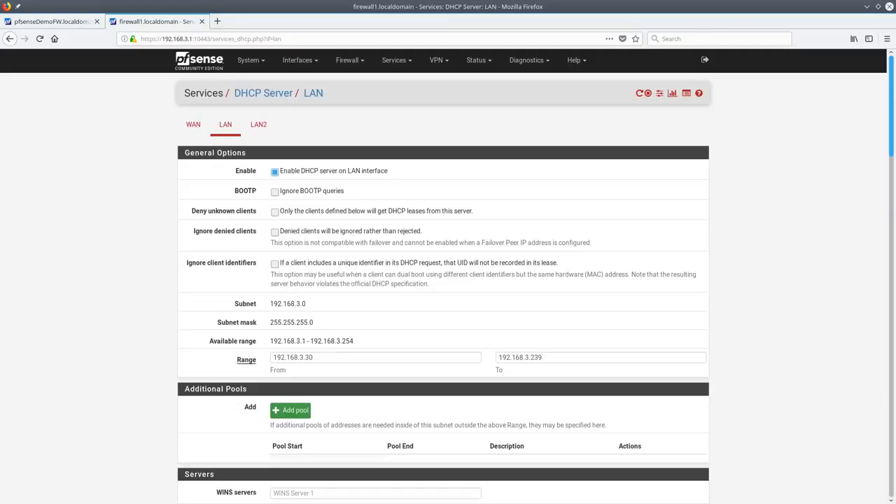
# Open DHCP Leases and draft a static mapping for amazon-230ce3f17 with hostname 'Ama'
pyautogui.click(659, 94)
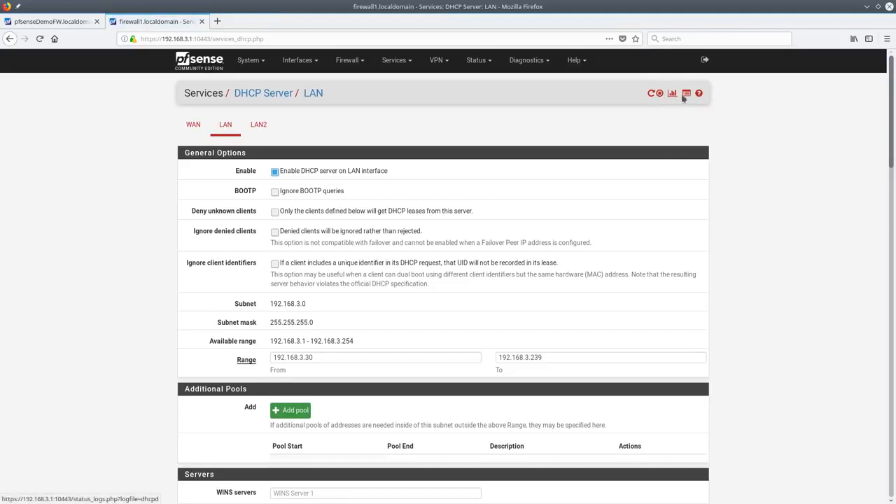
pyautogui.click(672, 94)
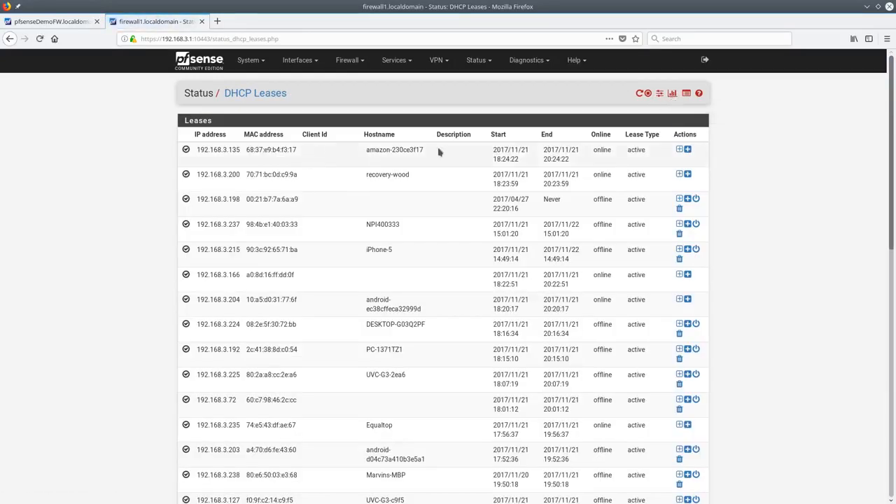
pyautogui.click(679, 152)
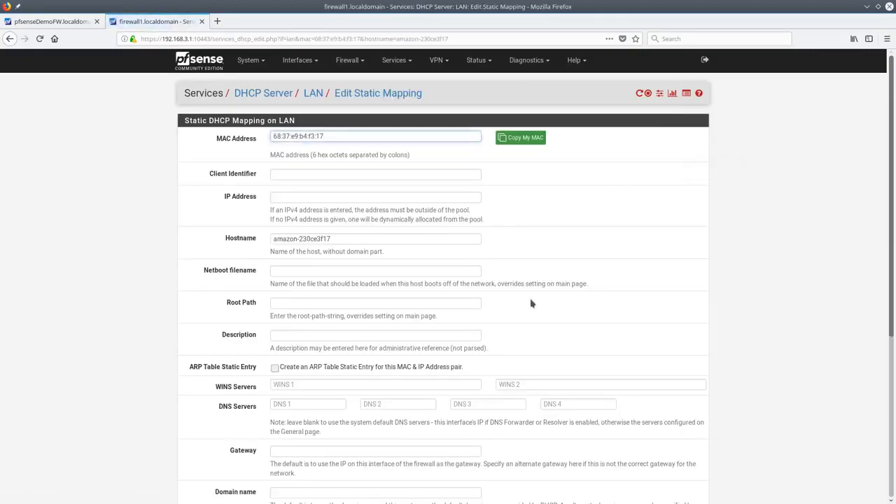
pyautogui.tripleClick(370, 238)
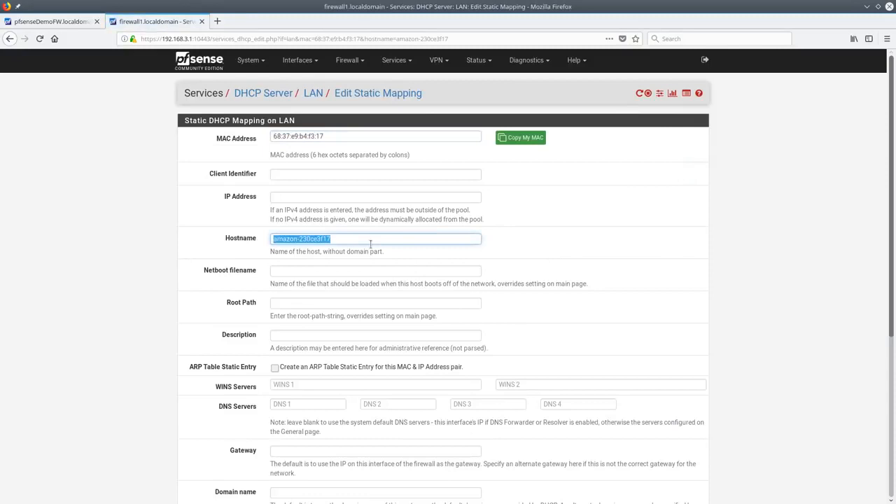
pyautogui.write('Amazon Echo')
pyautogui.click(335, 197)
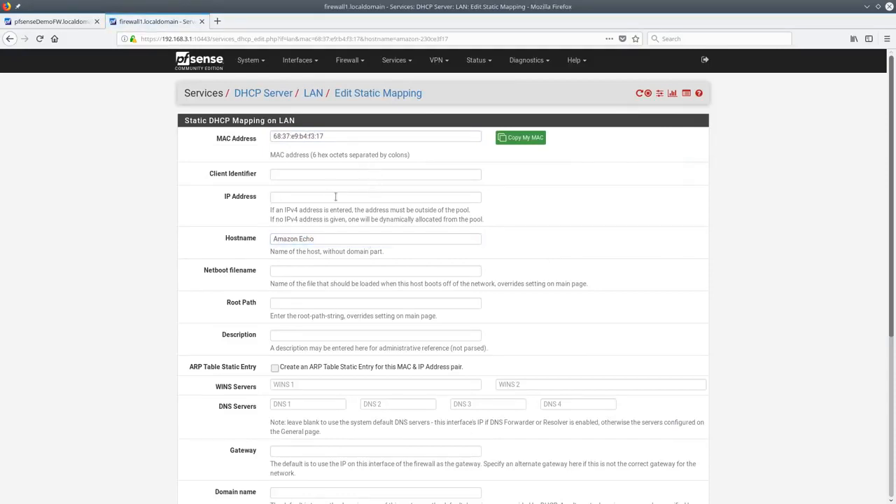
# Look over the static mapping form, then go back to the leases list unsaved
pyautogui.scroll(-4, 335, 196)
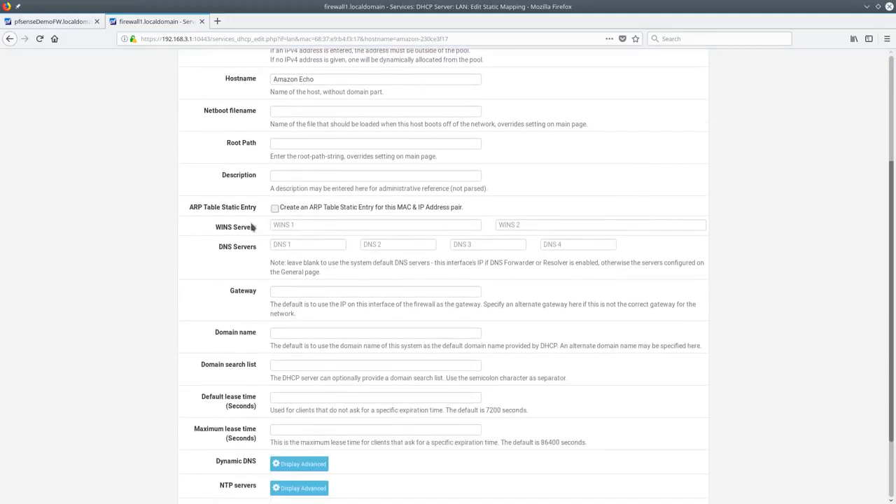
pyautogui.scroll(-2, 366, 242)
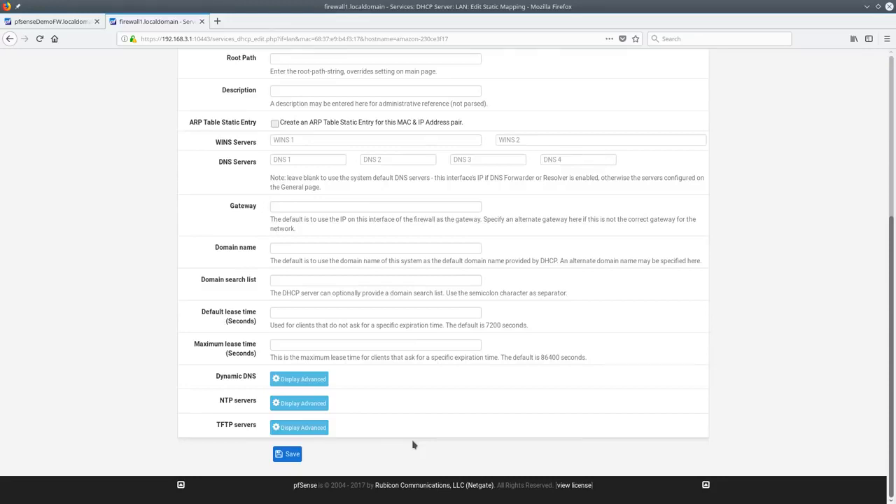
pyautogui.scroll(10, 413, 445)
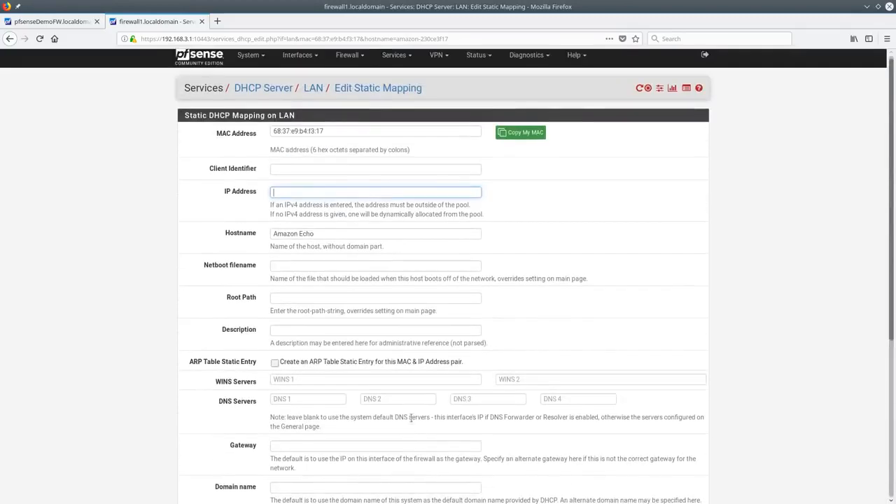
pyautogui.scroll(-10, 440, 370)
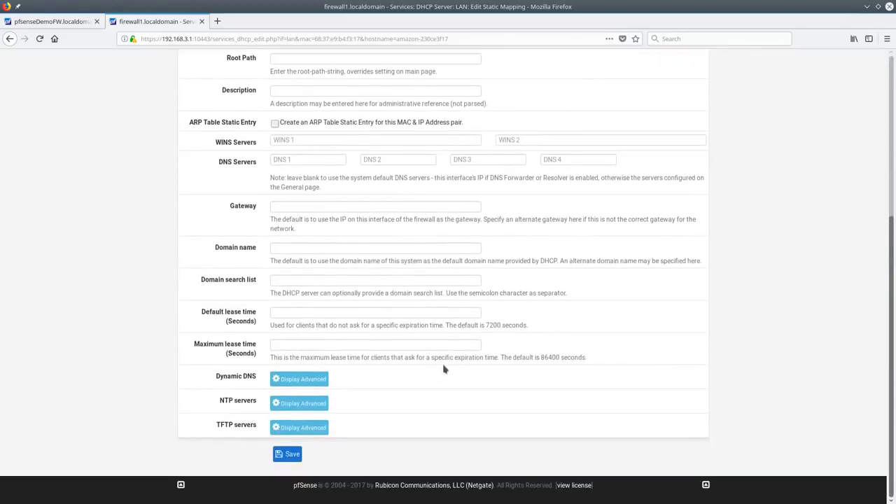
pyautogui.hotkey('alt', 'Left')
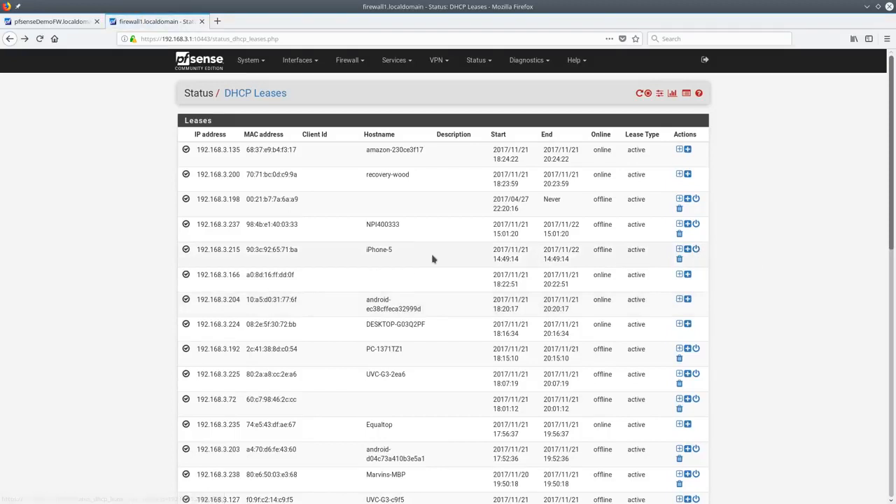
# Save a Wake-on-LAN entry for lease UVC-G3-2ea6, then return to the DHCP Server settings
pyautogui.scroll(-4, 437, 257)
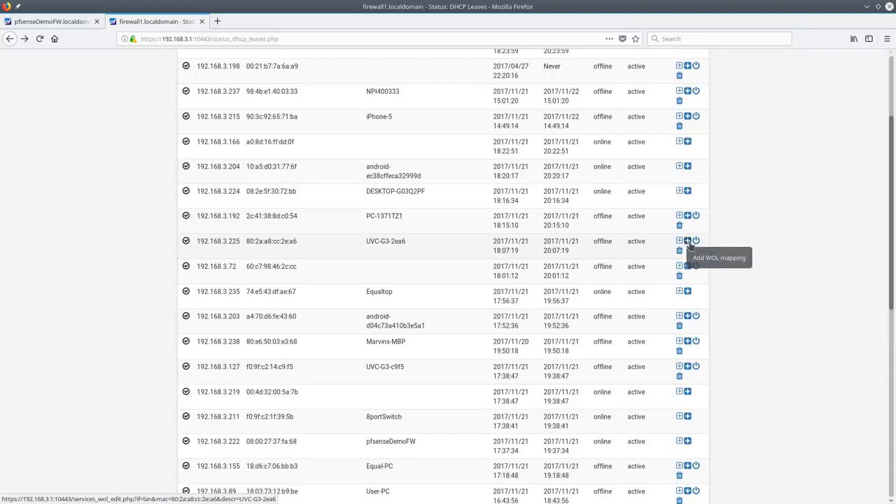
pyautogui.click(688, 242)
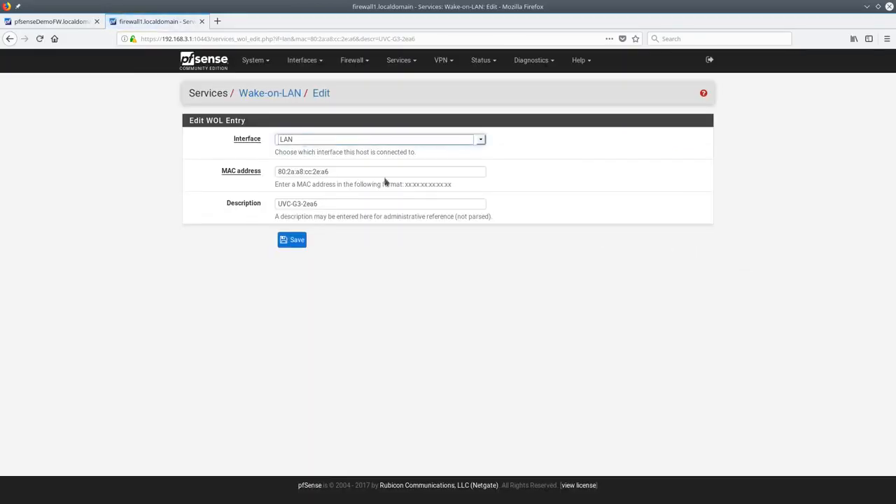
pyautogui.click(292, 242)
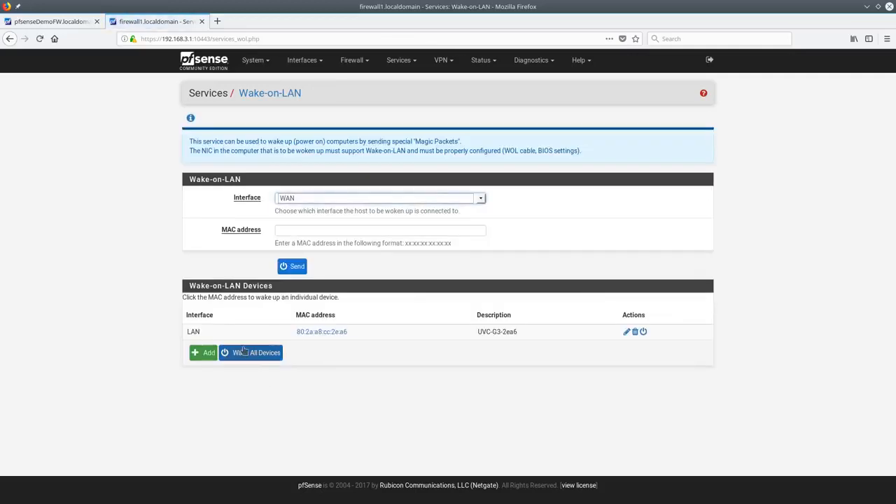
pyautogui.click(393, 64)
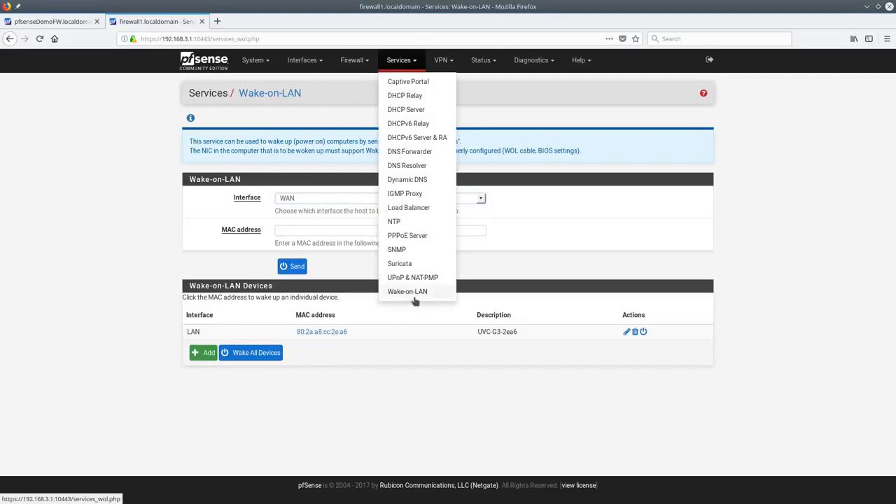
pyautogui.click(406, 110)
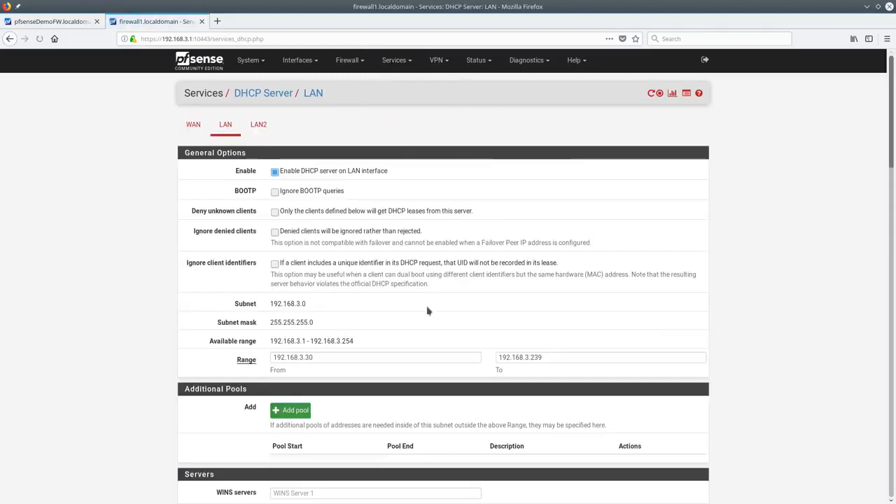
# Inspect the LAN DHCP range 192.168.3.30–192.168.3.239 unchanged, then go to Wake-on-LAN
pyautogui.scroll(-3, 329, 250)
pyautogui.click(331, 251)
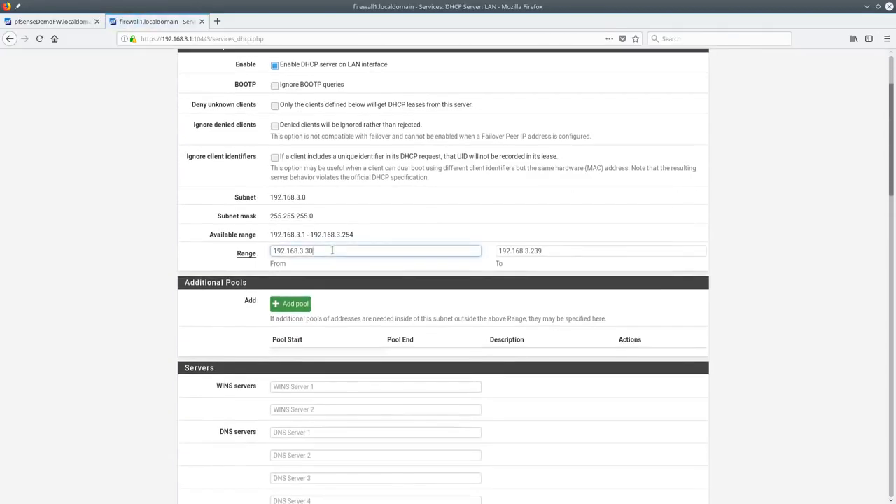
pyautogui.moveTo(332, 251); pyautogui.dragTo(255, 250)
pyautogui.moveTo(562, 250); pyautogui.dragTo(445, 245)
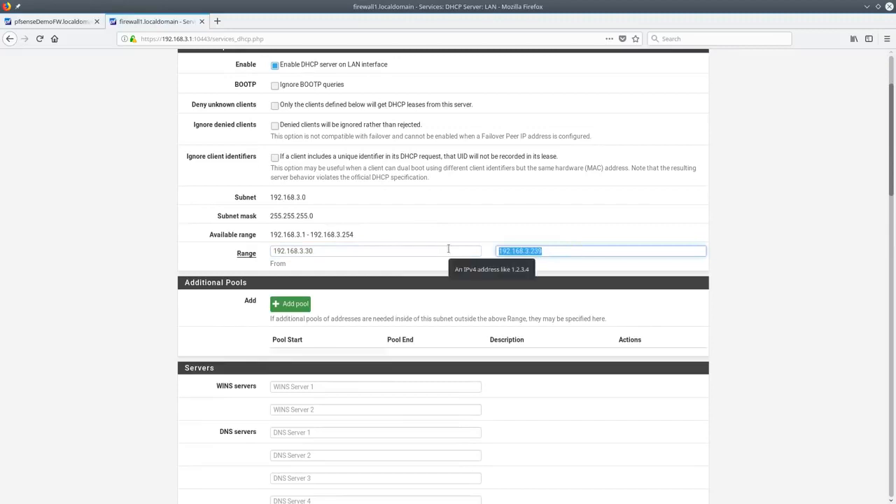
pyautogui.click(446, 249)
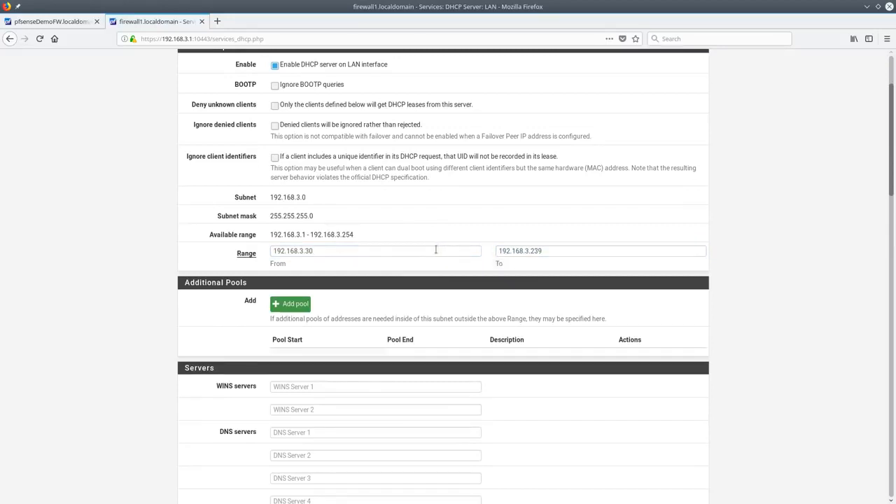
pyautogui.click(357, 255)
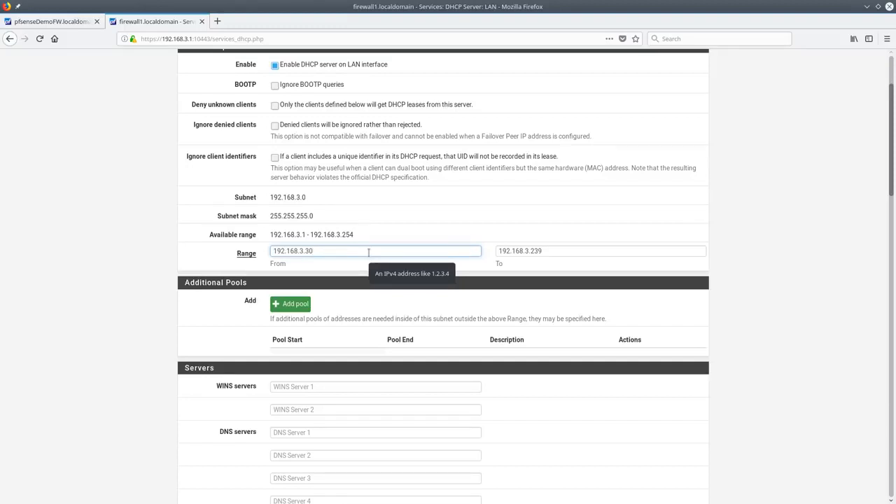
pyautogui.scroll(3, 369, 252)
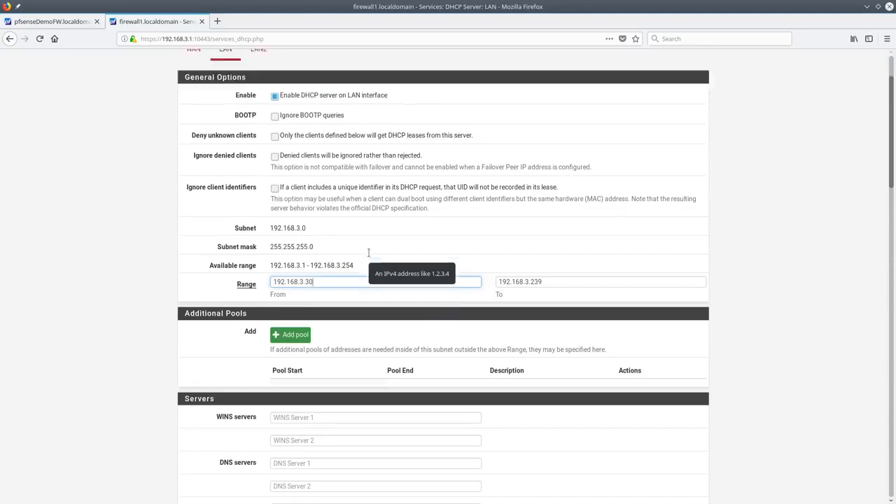
pyautogui.scroll(-5, 410, 238)
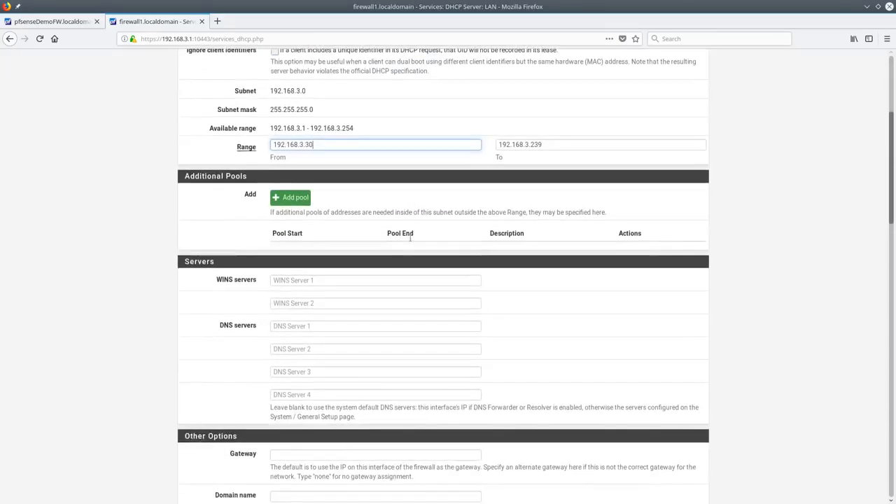
pyautogui.scroll(5, 412, 238)
pyautogui.click(394, 59)
pyautogui.click(401, 291)
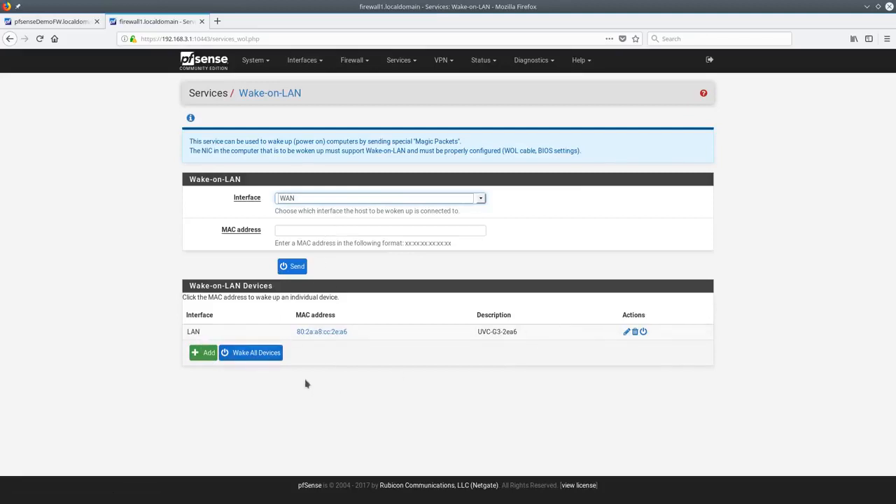
# Try LAN, then LAN2 as the Wake-on-LAN interface
pyautogui.click(336, 200)
pyautogui.click(310, 224)
pyautogui.click(322, 199)
pyautogui.click(308, 238)
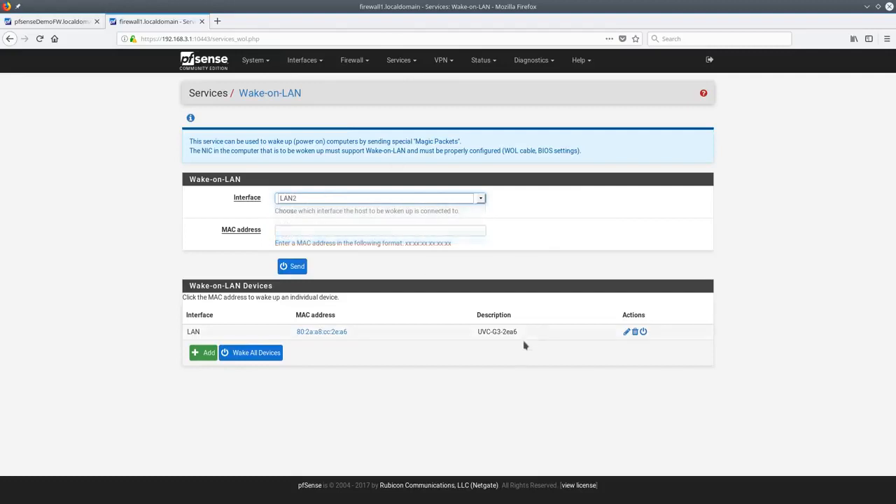
# Delete the UVC-G3-2ea6 Wake-on-LAN entry and confirm the deletion
pyautogui.click(634, 332)
pyautogui.click(495, 235)
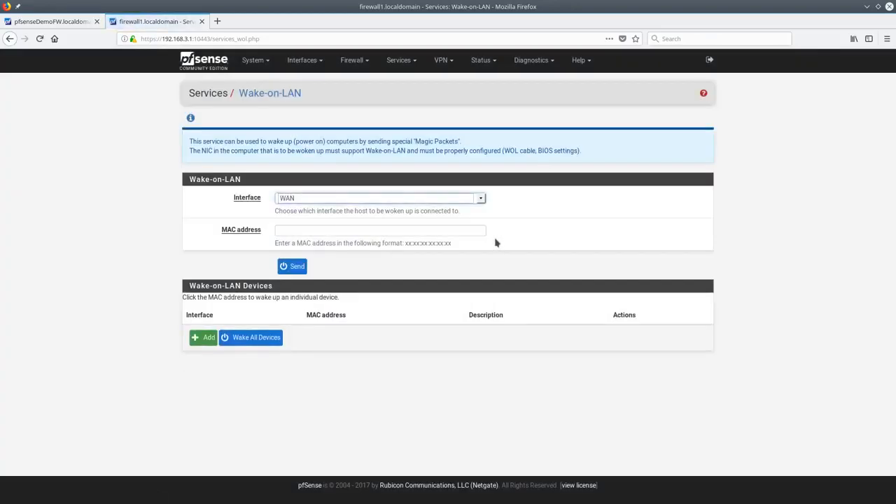
pyautogui.click(411, 62)
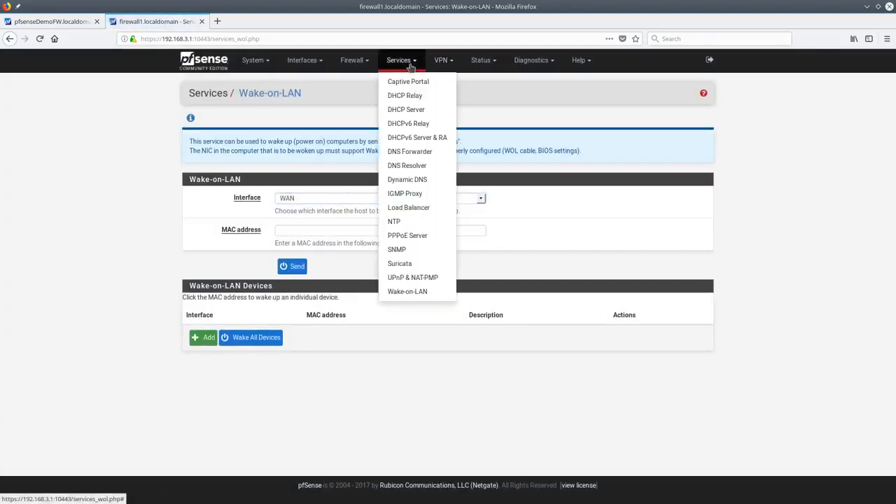
pyautogui.click(428, 151)
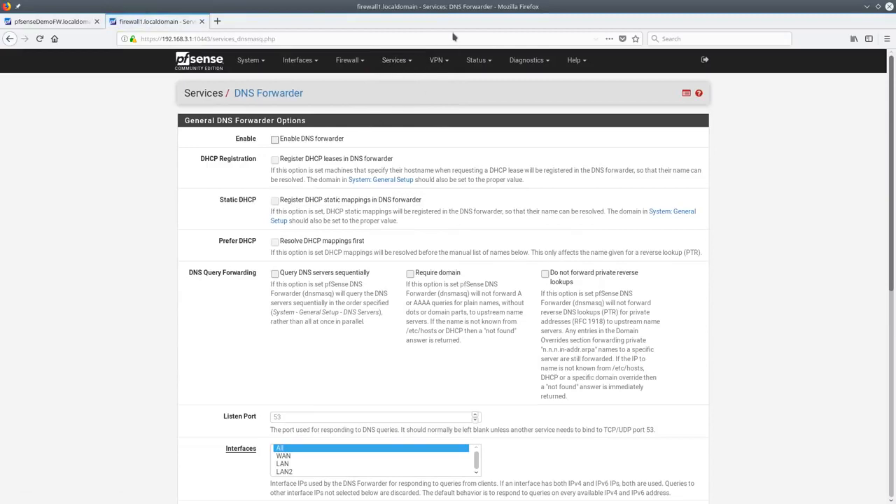
# Open the DNS Resolver settings and look through its general options
pyautogui.click(407, 67)
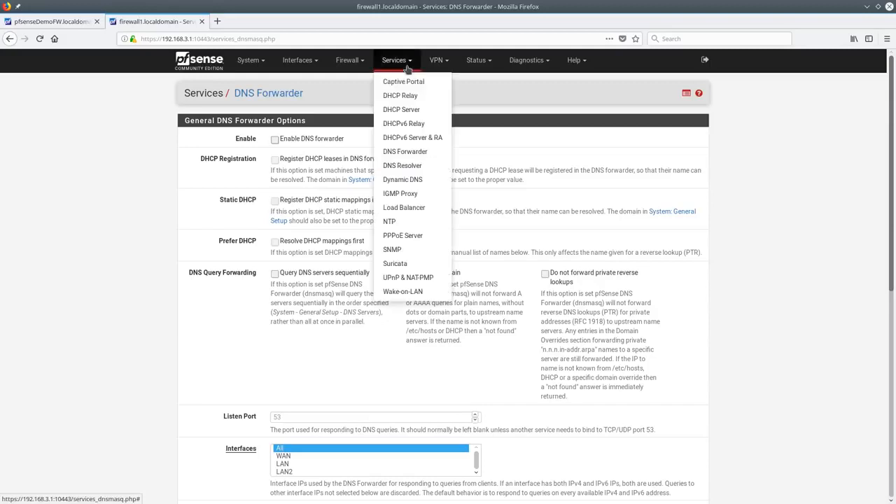
pyautogui.click(422, 167)
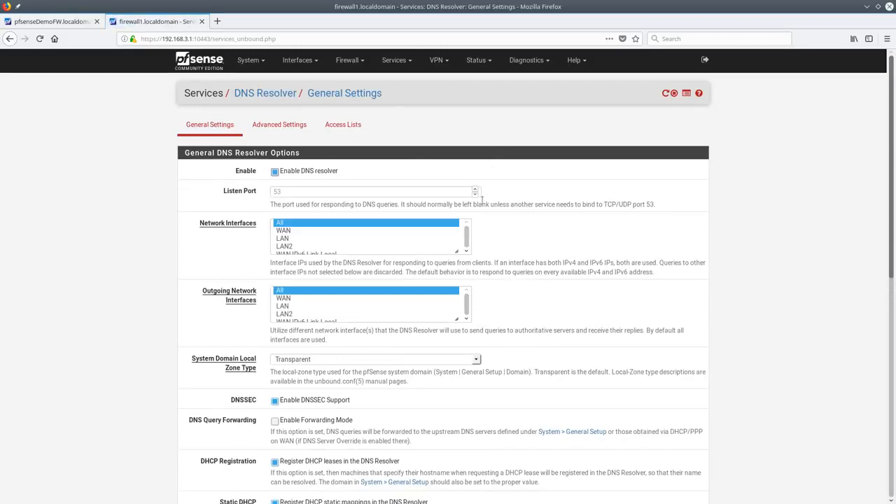
pyautogui.scroll(-3, 482, 200)
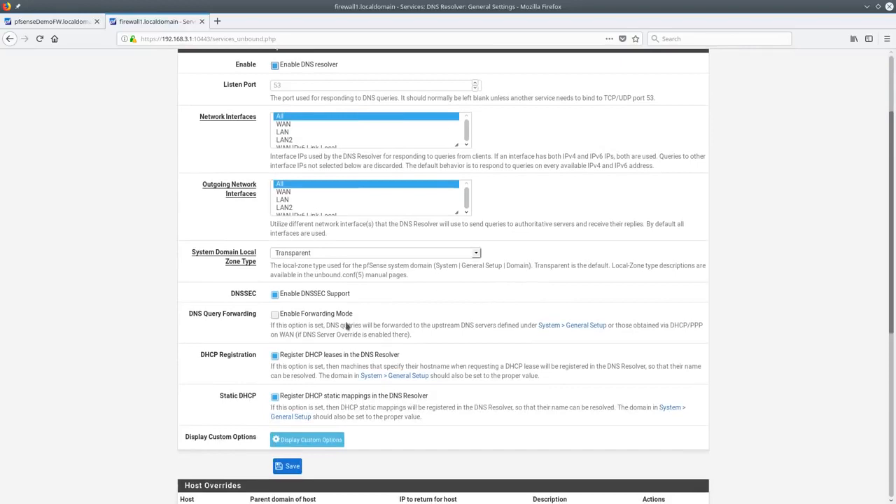
pyautogui.scroll(-3, 394, 350)
pyautogui.scroll(5, 399, 349)
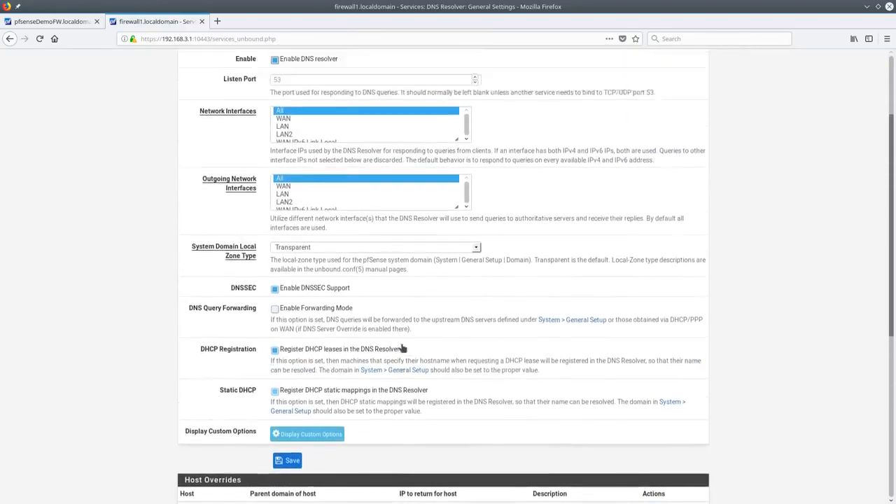
# On pfsenseDemoFW, open DNS Resolver, reveal the Custom options box, and add a host override
pyautogui.click(52, 21)
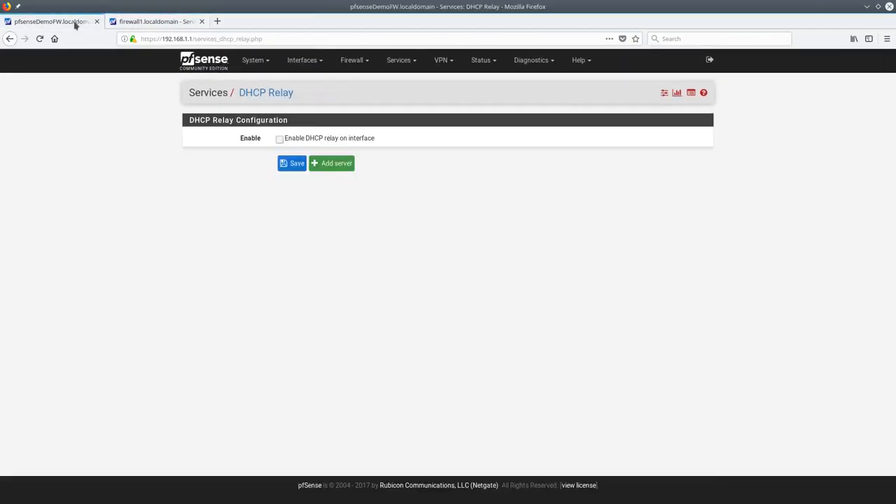
pyautogui.click(400, 60)
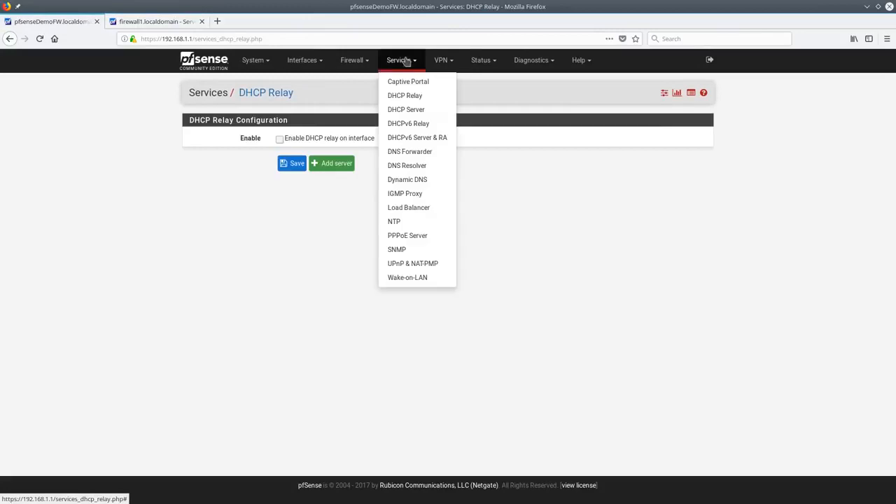
pyautogui.click(418, 165)
pyautogui.scroll(-8, 385, 295)
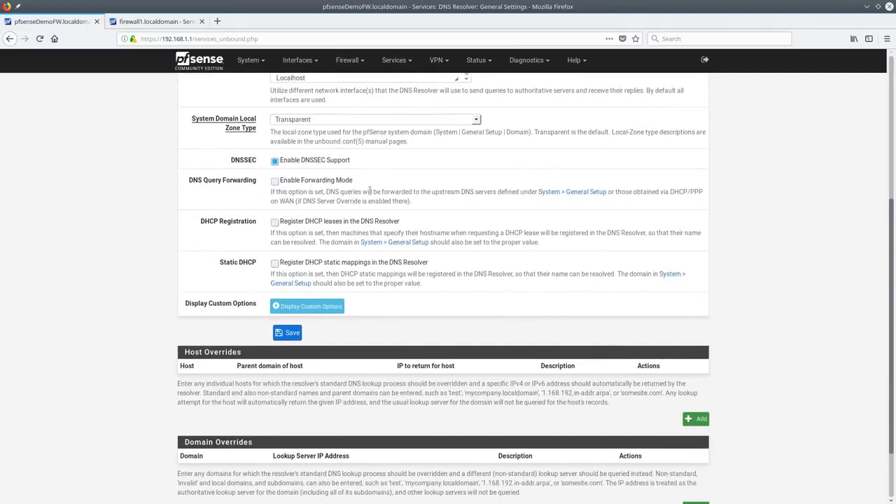
pyautogui.click(319, 312)
pyautogui.click(381, 346)
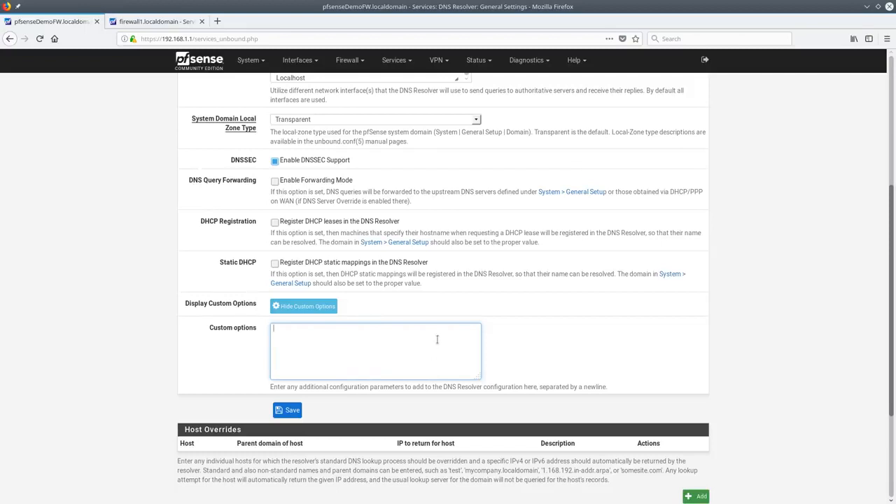
pyautogui.scroll(-3, 441, 346)
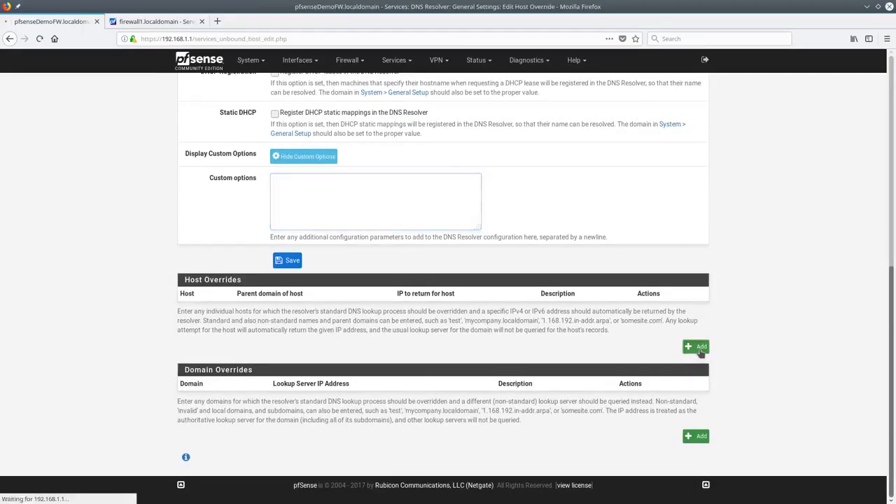
pyautogui.click(699, 347)
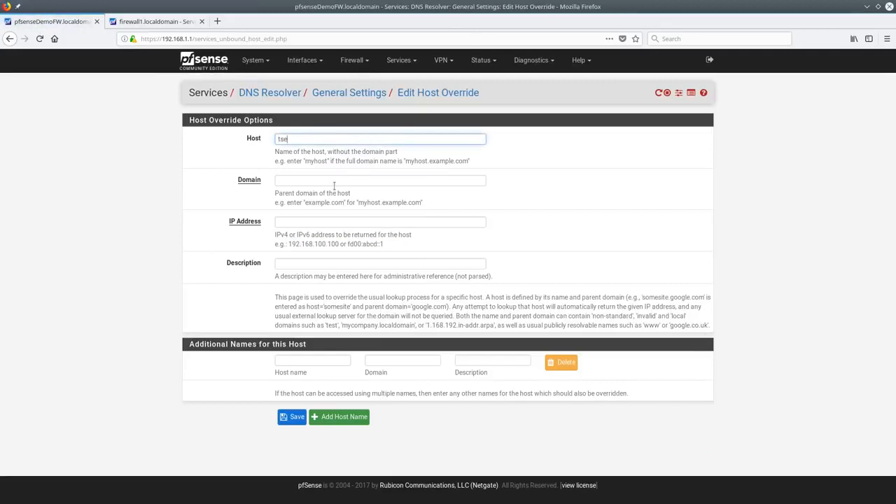
# Enter host 'test', domain lawrencesystems.com, IP 192.168.1.9 and description 'Test Server'
pyautogui.write('test')
pyautogui.click(334, 184)
pyautogui.write('la')
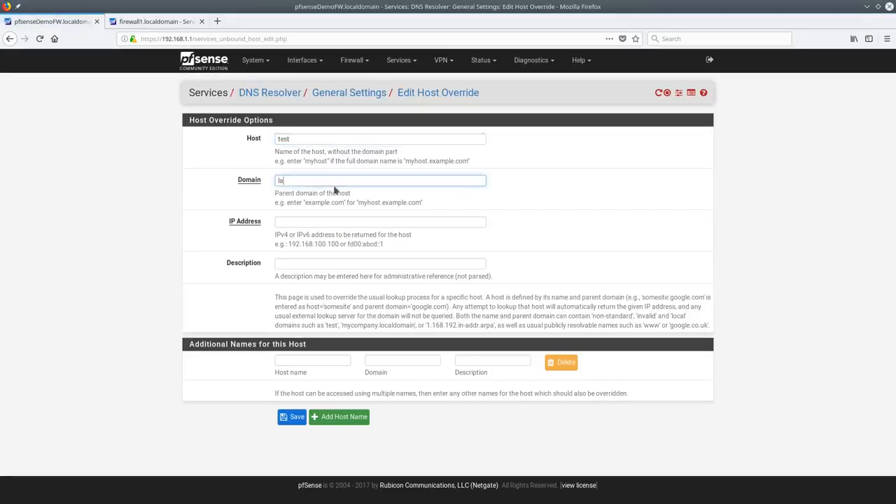
pyautogui.write('wrencesystems.com')
pyautogui.press('Tab')
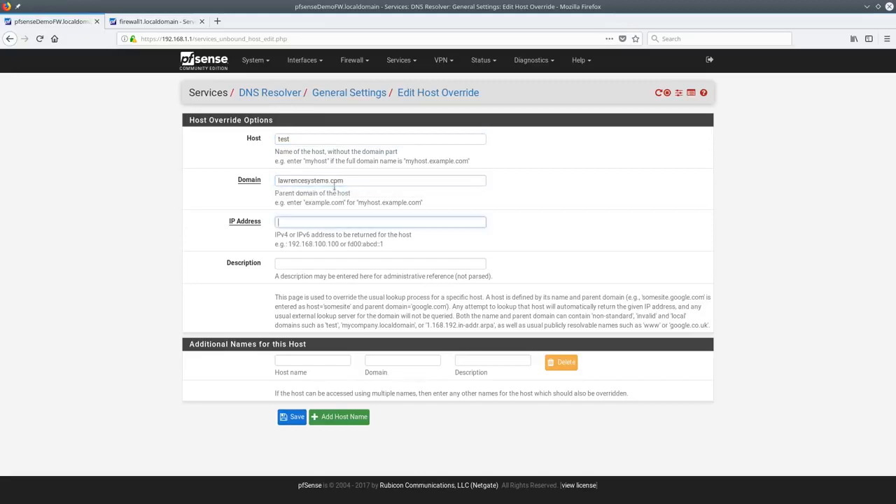
pyautogui.write('192.168')
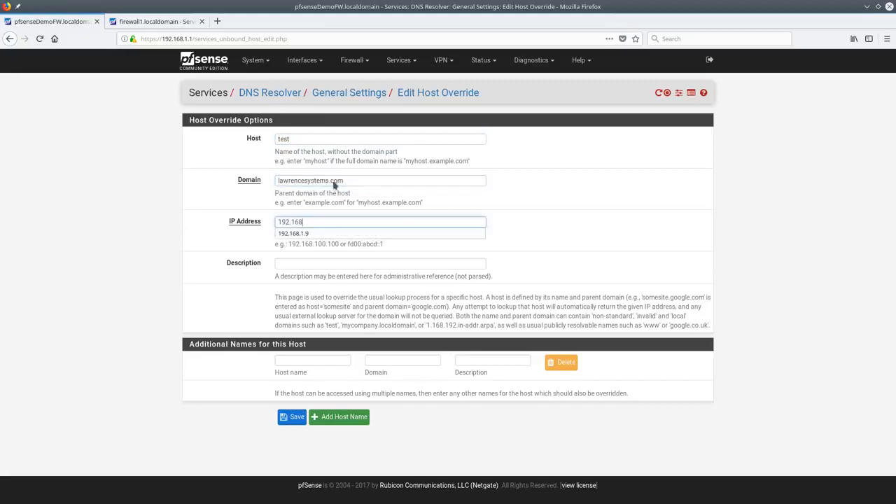
pyautogui.write('1')
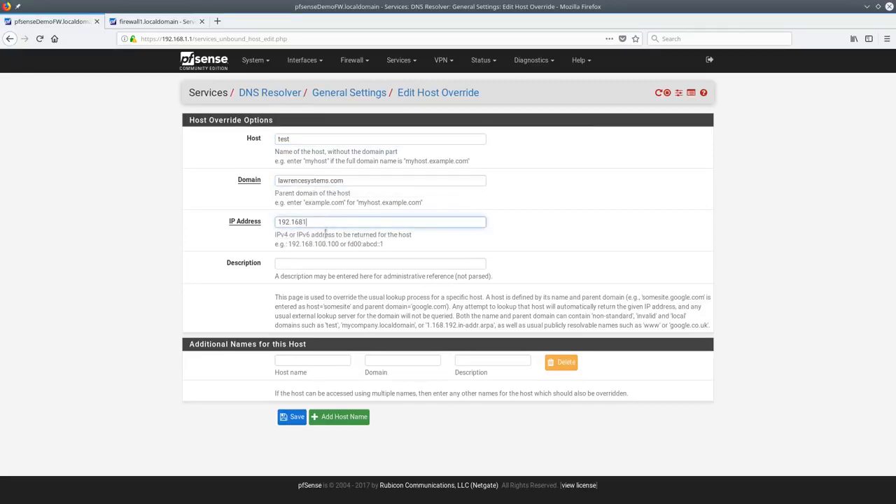
pyautogui.press('BackSpace')
pyautogui.write('.')
pyautogui.click(309, 233)
pyautogui.click(303, 263)
pyautogui.write('Test')
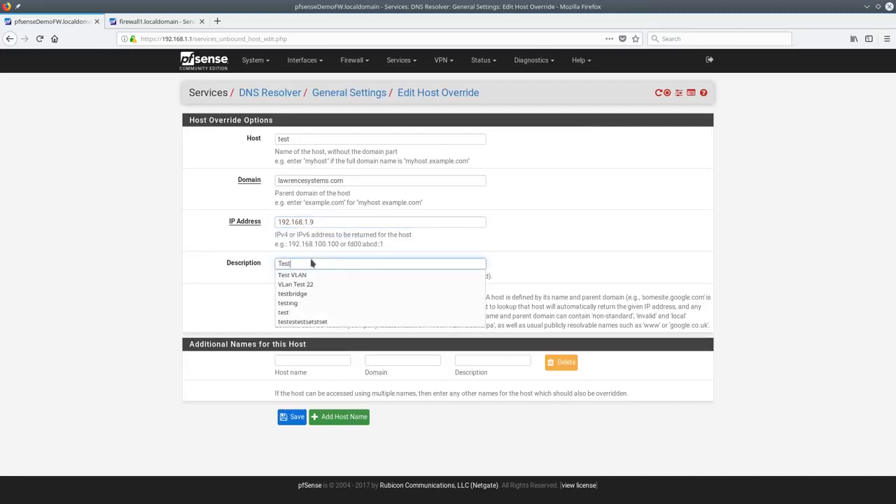
pyautogui.write(' Server')
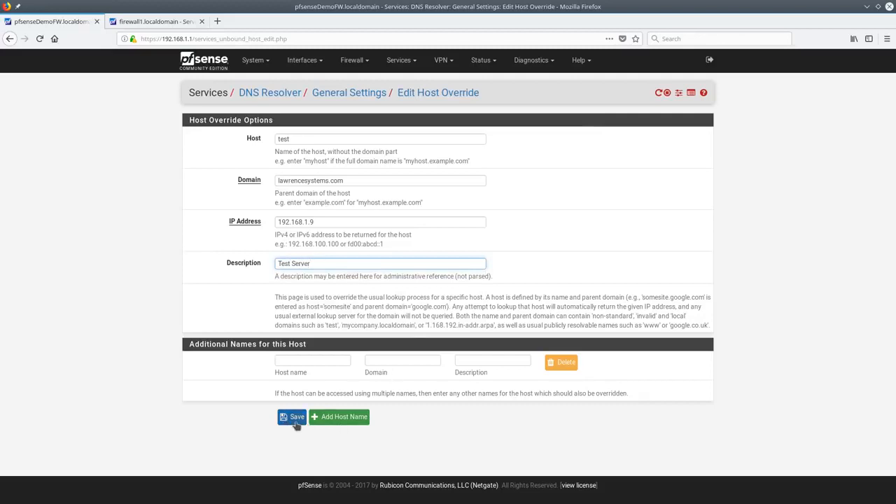
# Save the host override and check its 192.168.1.9 entry in the Host Overrides list
pyautogui.click(294, 418)
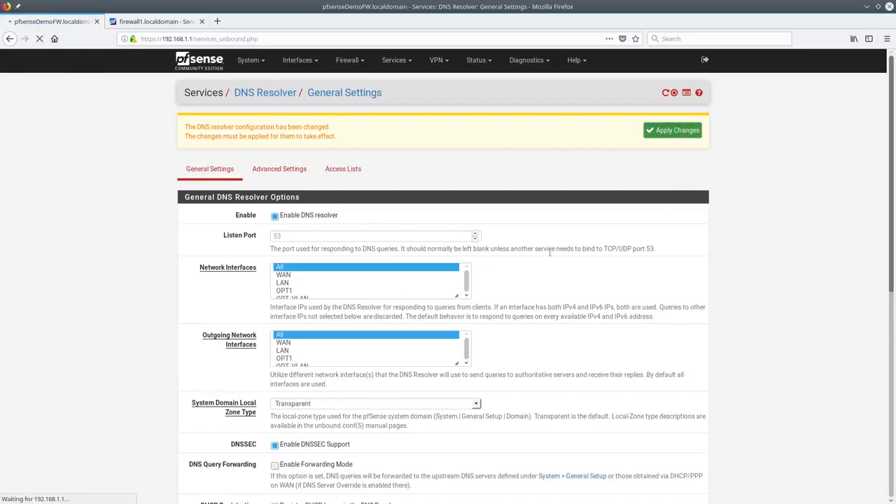
pyautogui.scroll(-8, 519, 294)
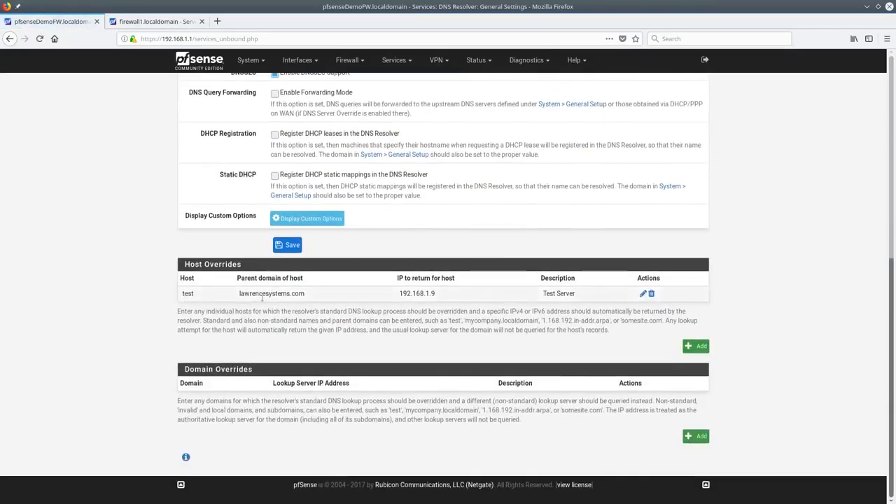
pyautogui.moveTo(396, 297); pyautogui.dragTo(450, 299)
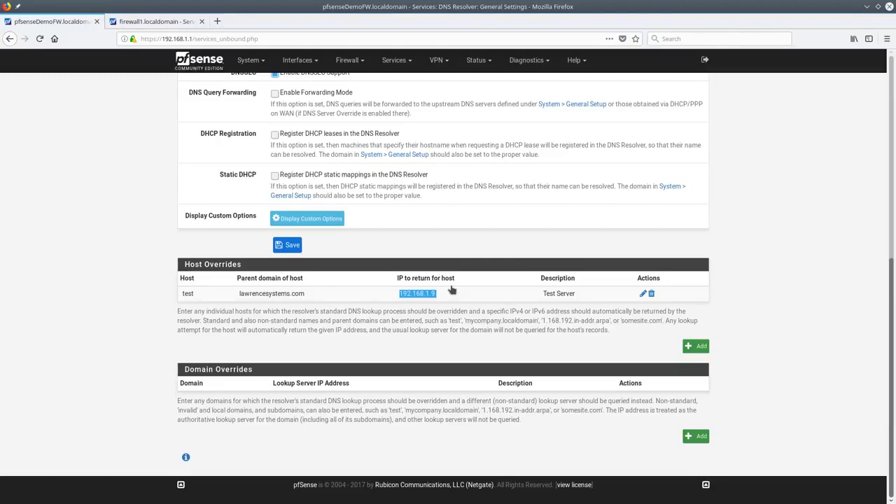
pyautogui.click(696, 435)
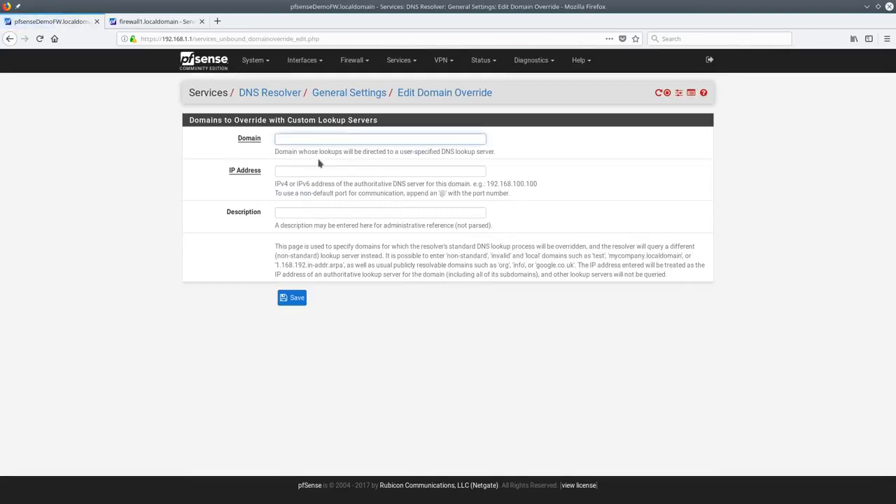
pyautogui.click(315, 172)
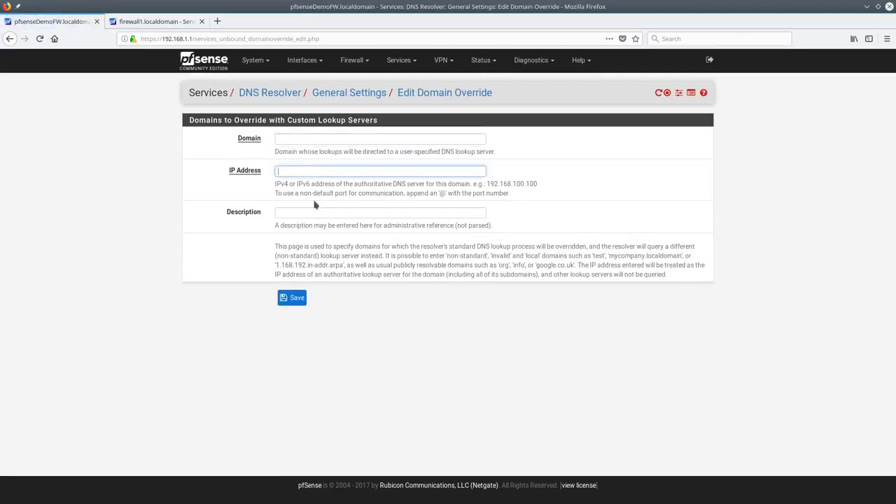
pyautogui.click(317, 137)
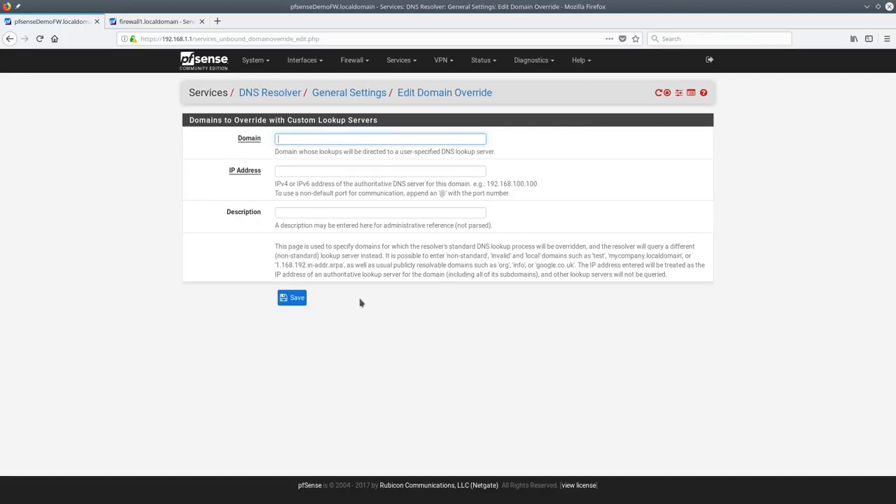
pyautogui.hotkey('alt', 'Left')
pyautogui.scroll(-7, 364, 280)
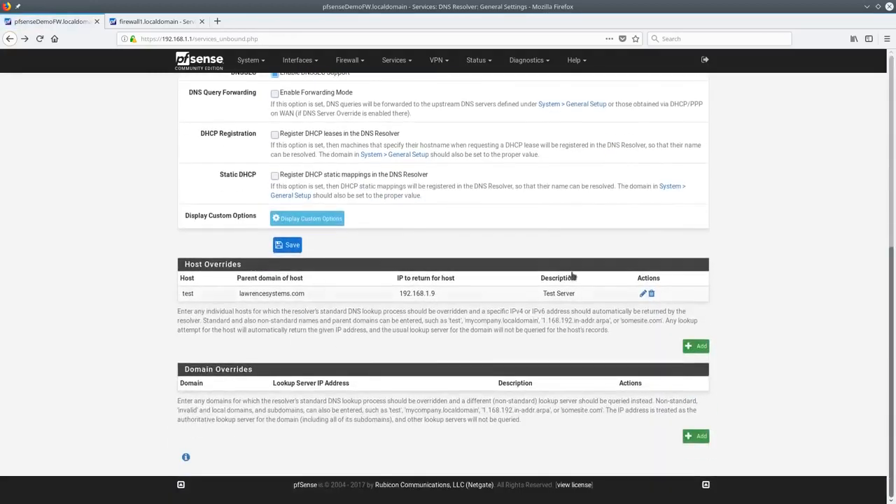
pyautogui.scroll(5, 320, 316)
pyautogui.scroll(-5, 506, 305)
pyautogui.scroll(4, 503, 302)
pyautogui.scroll(-4, 498, 299)
pyautogui.scroll(8, 266, 287)
# Review the DNS Resolver Advanced Settings defaults, such as Maximum TTL 86400 and Log Level 1
pyautogui.click(274, 126)
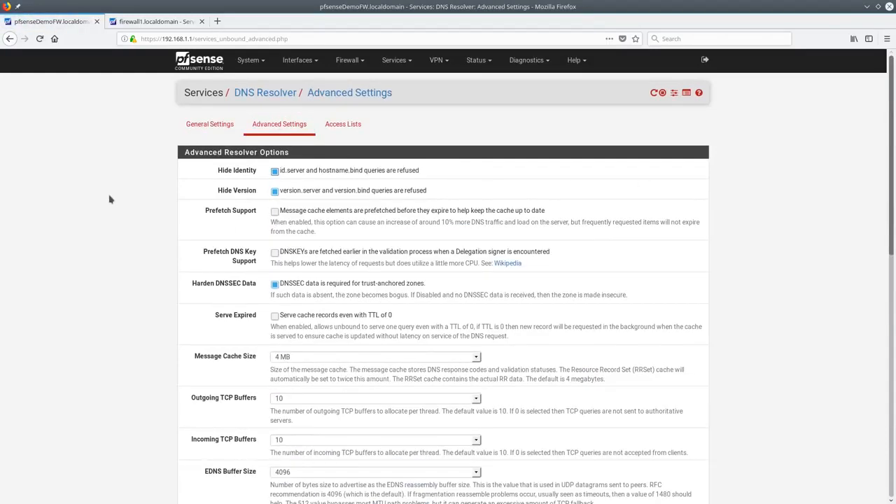
pyautogui.scroll(-10, 112, 203)
pyautogui.scroll(-1, 136, 227)
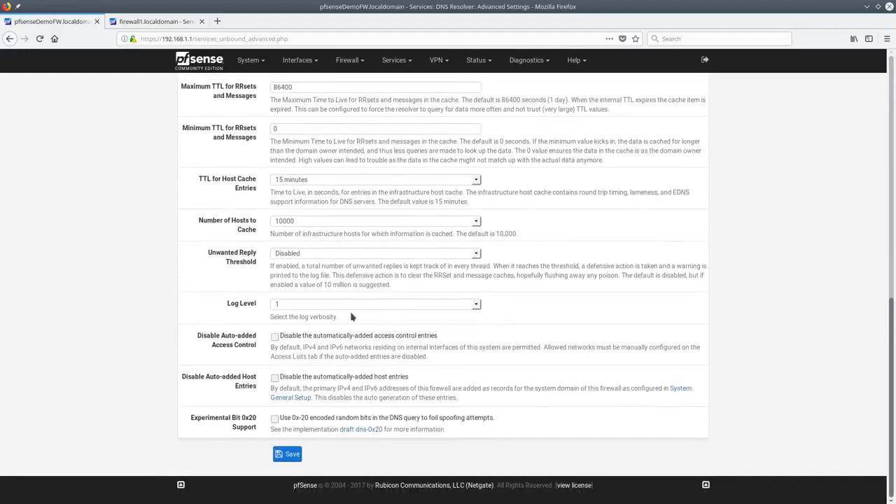
pyautogui.scroll(11, 353, 317)
# Start a blank DNS Resolver access list, keeping its action at Allow
pyautogui.click(346, 126)
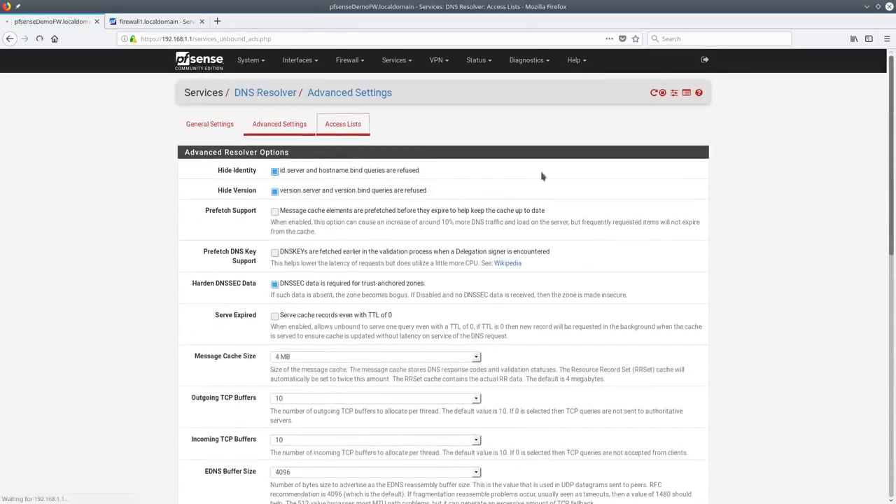
pyautogui.click(708, 188)
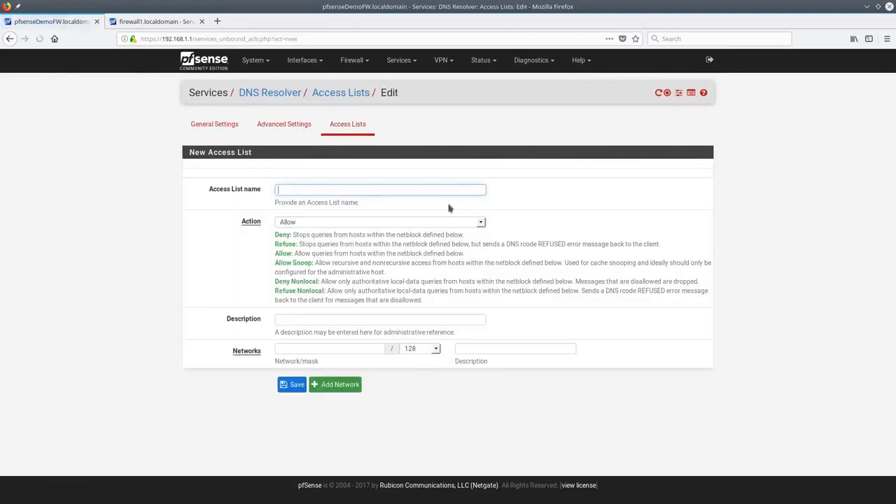
pyautogui.click(312, 222)
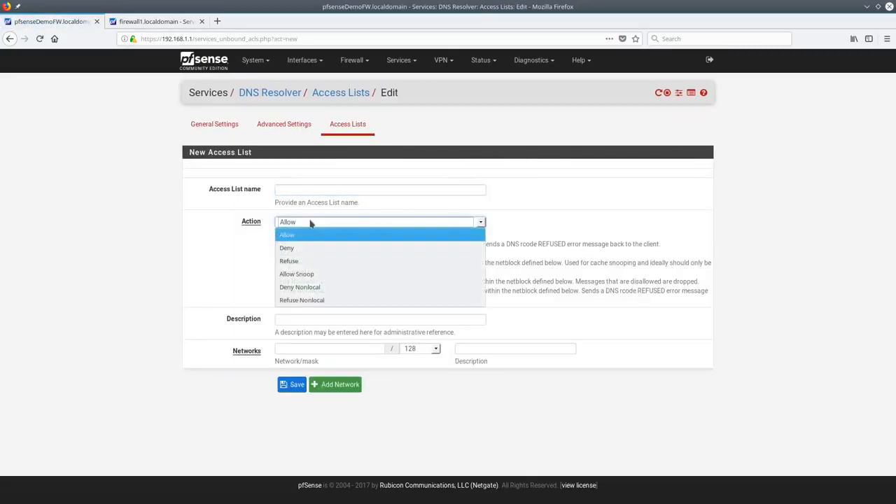
pyautogui.click(217, 294)
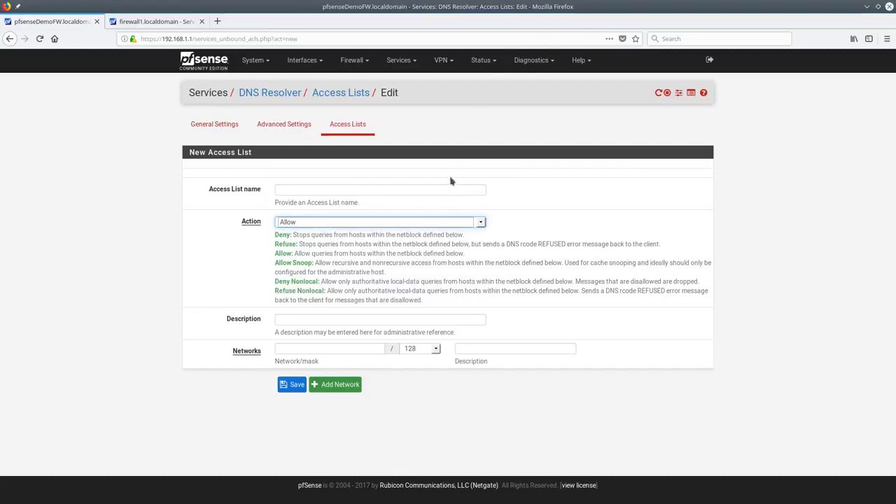
pyautogui.click(400, 64)
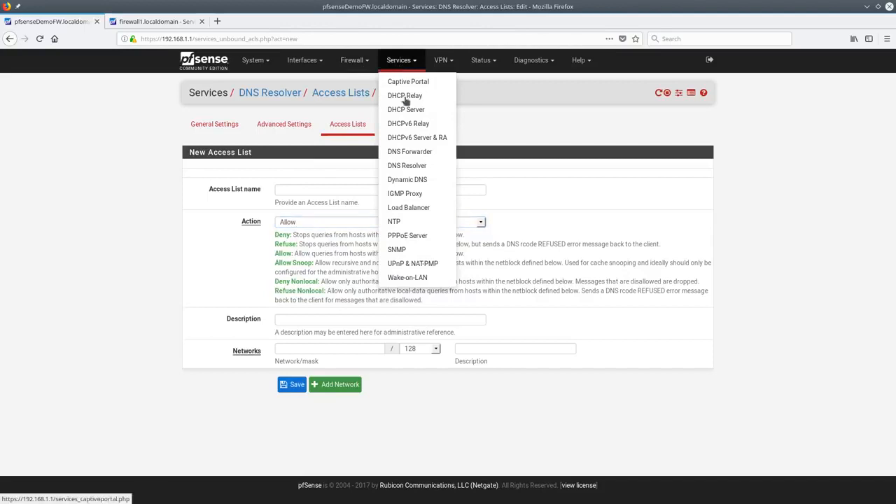
# Open the UPnP & NAT-PMP settings and keep WAN as the external interface
pyautogui.click(418, 264)
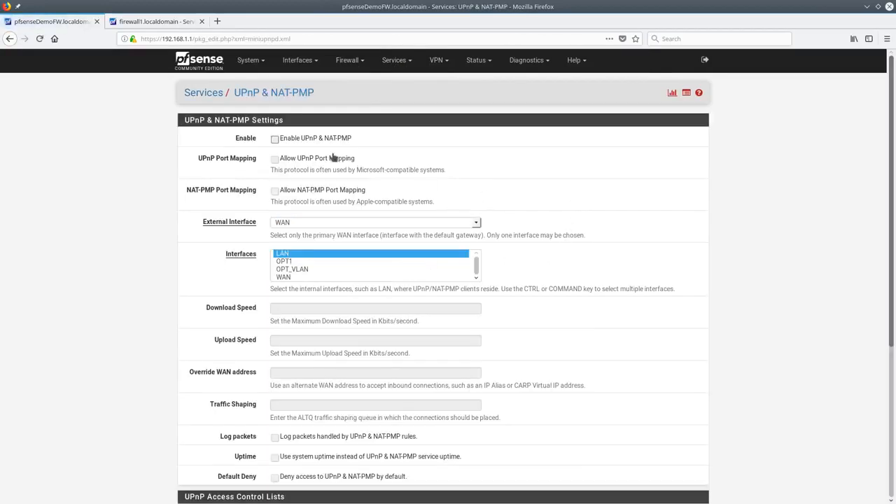
pyautogui.scroll(-5, 476, 203)
pyautogui.scroll(5, 488, 215)
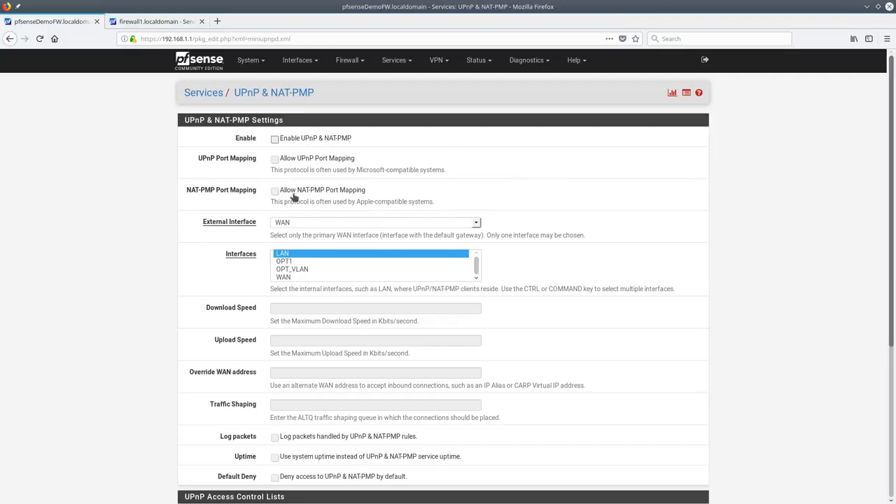
pyautogui.click(462, 223)
pyautogui.click(461, 222)
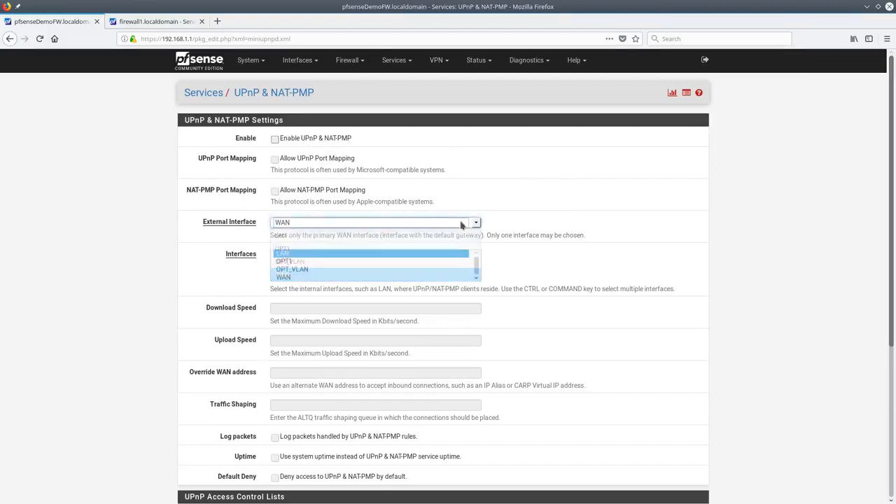
# Select LAN and OPT1 together as the internal UPnP interfaces
pyautogui.click(292, 269)
pyautogui.click(293, 255)
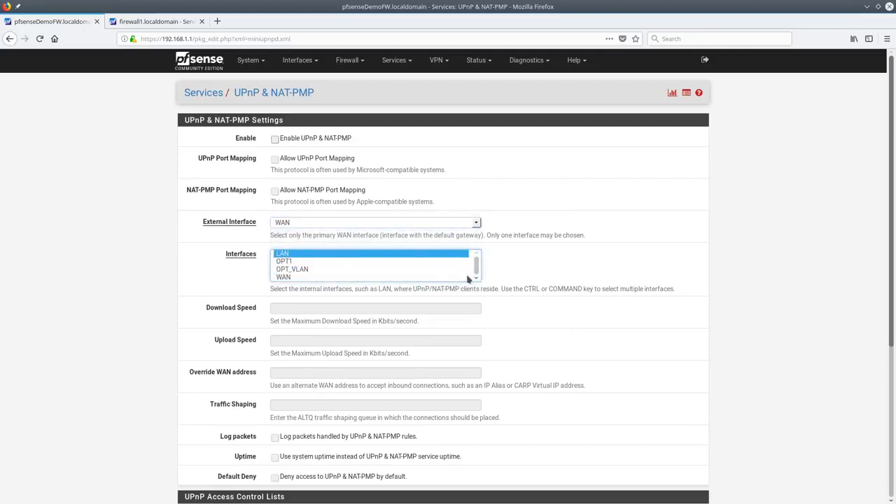
pyautogui.click(319, 264)
pyautogui.click(316, 269)
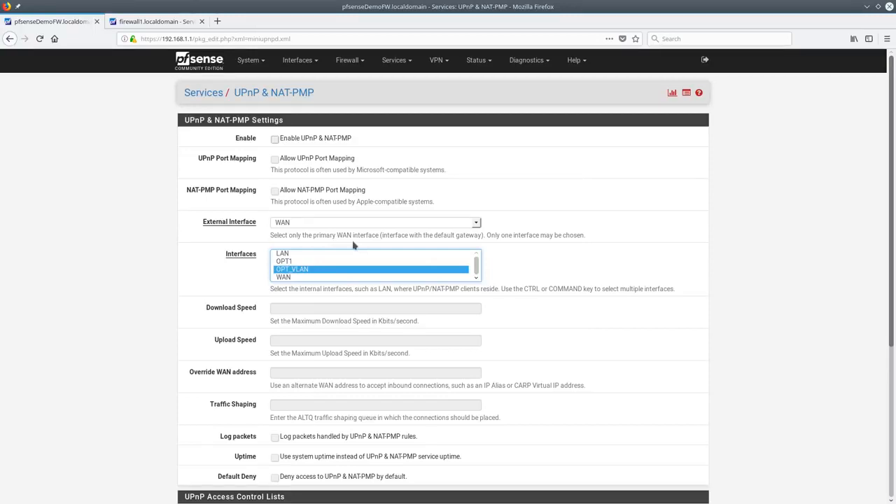
pyautogui.keyDown('ctrl'); pyautogui.click(302, 261); pyautogui.keyUp('ctrl')
pyautogui.keyDown('ctrl'); pyautogui.click(292, 277); pyautogui.keyUp('ctrl')
pyautogui.click(292, 270)
pyautogui.click(295, 254)
pyautogui.keyDown('ctrl'); pyautogui.click(296, 262); pyautogui.keyUp('ctrl')
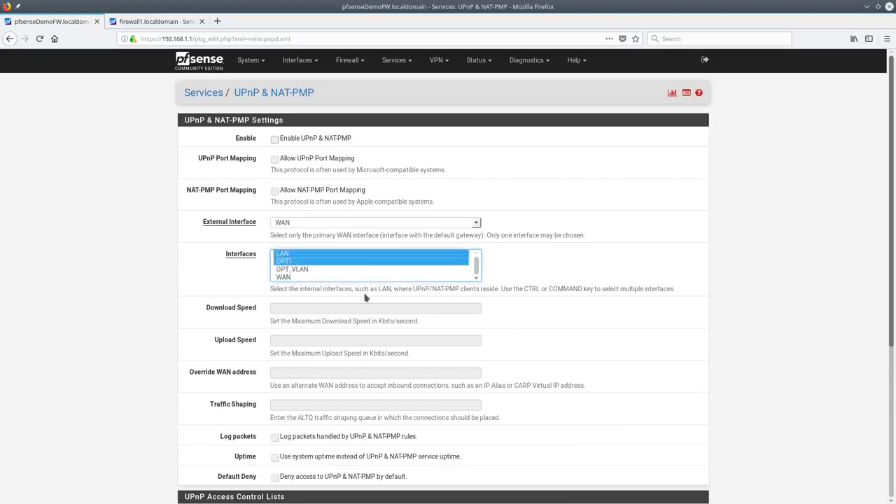
# Begin an entry in the UPnP ACL Entries section
pyautogui.scroll(-1, 560, 278)
pyautogui.scroll(-3, 560, 277)
pyautogui.scroll(-3, 359, 319)
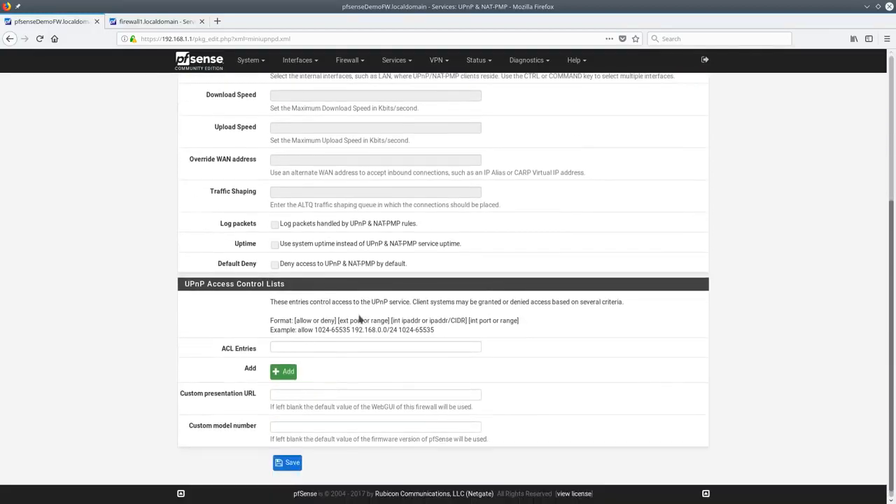
pyautogui.click(298, 349)
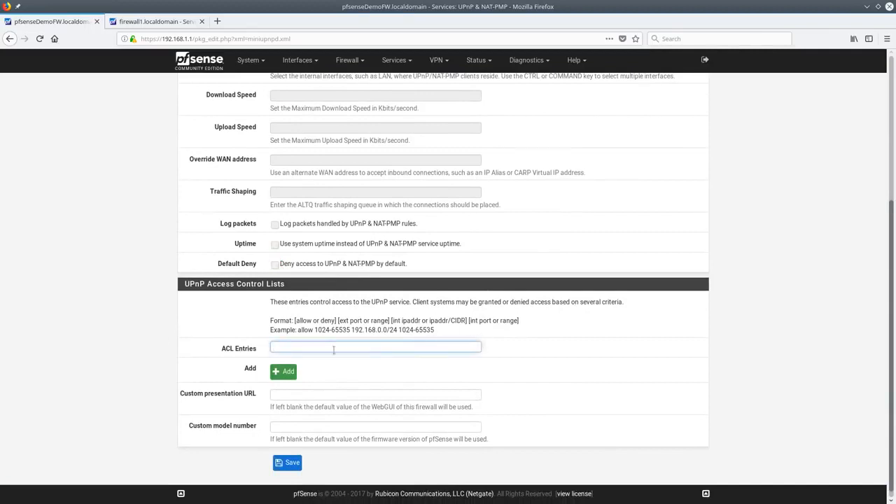
pyautogui.scroll(2, 336, 380)
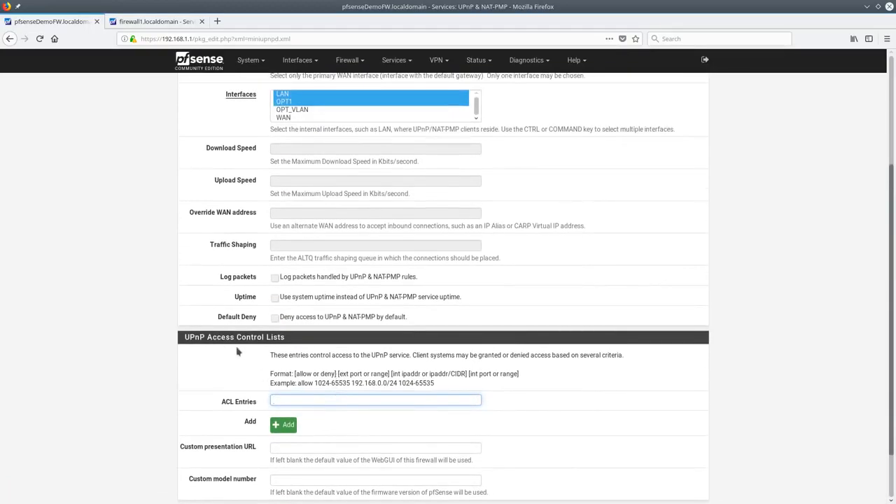
pyautogui.scroll(5, 393, 333)
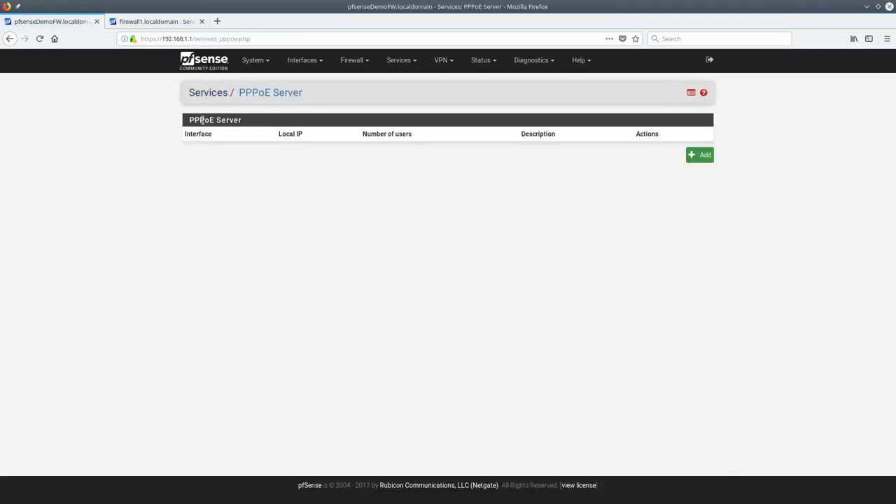
# Add a new PPPoE server enabled to reveal its settings, then go to Services > NTP
pyautogui.click(693, 158)
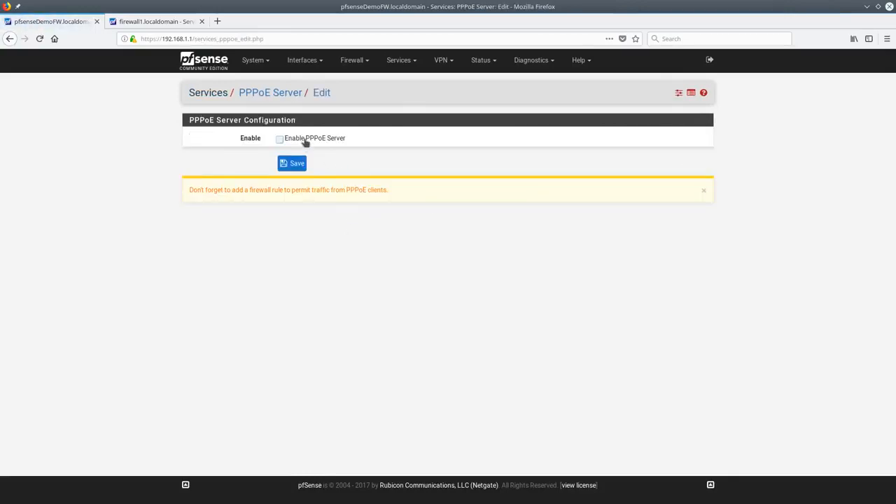
pyautogui.click(305, 142)
pyautogui.scroll(-3, 504, 280)
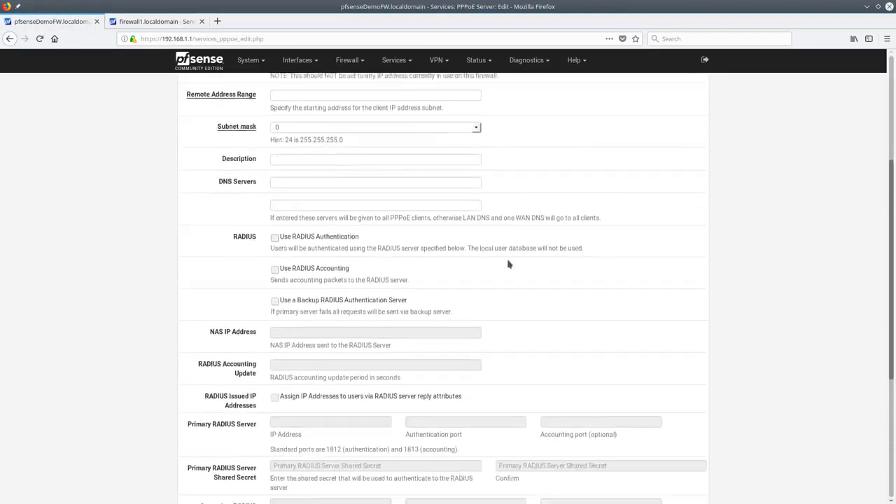
pyautogui.scroll(-5, 509, 266)
pyautogui.scroll(8, 507, 270)
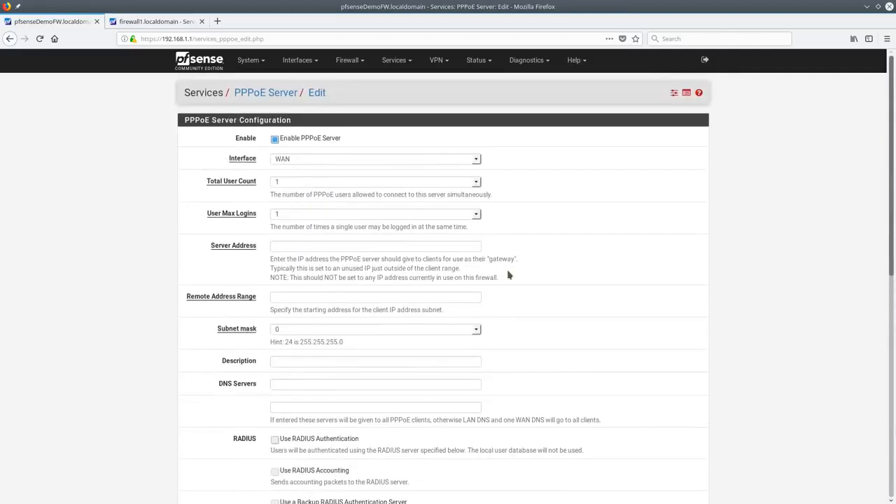
pyautogui.click(393, 60)
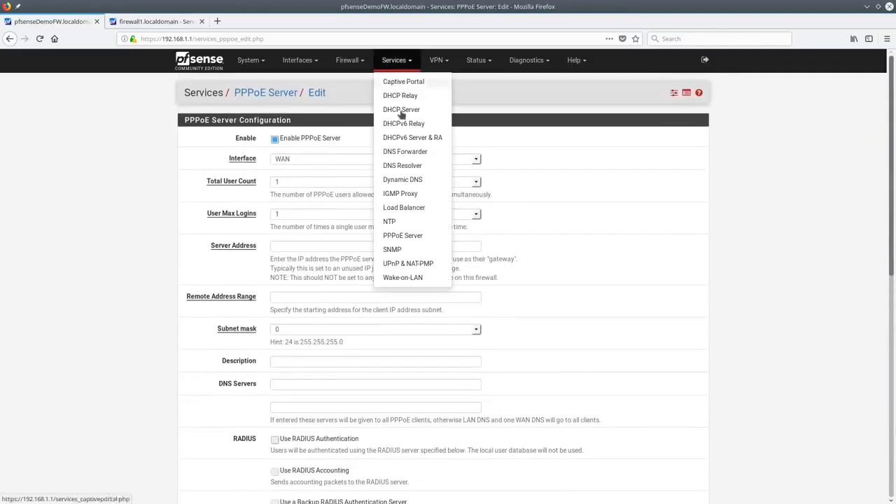
pyautogui.click(414, 222)
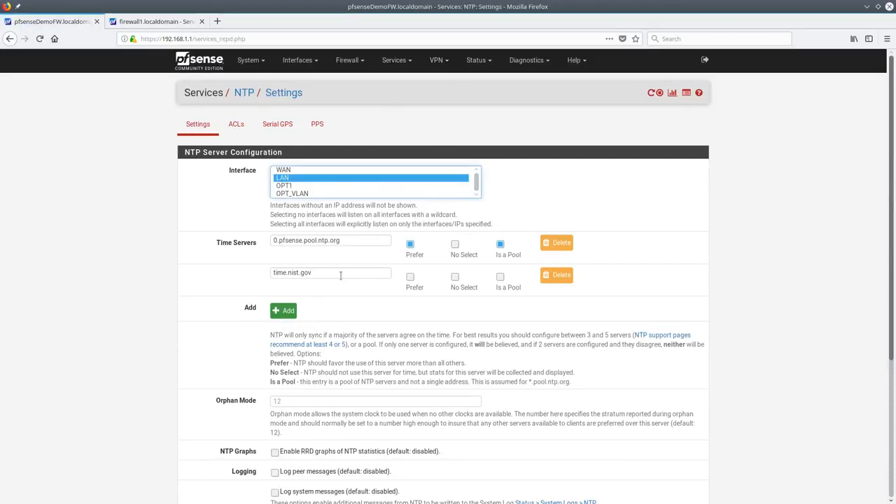
# Add a new empty row under NTP Time Servers
pyautogui.scroll(-3, 337, 266)
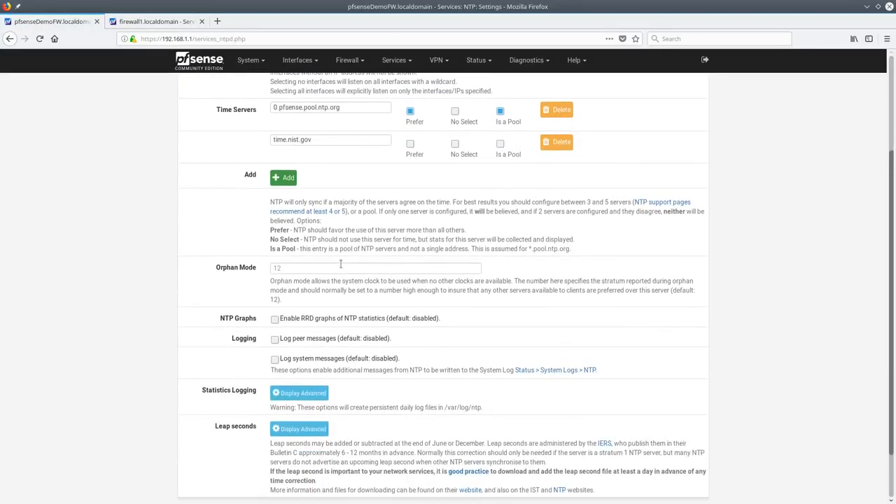
pyautogui.scroll(-2, 360, 283)
pyautogui.scroll(5, 360, 269)
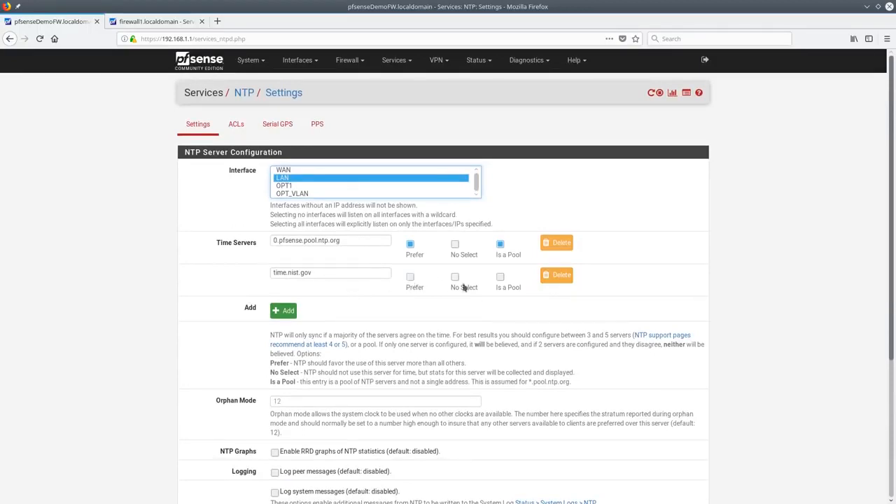
pyautogui.click(284, 310)
# Paste 0.pfsense.pool.ntp.org as the new hostname and mark time.nist.gov as Prefer
pyautogui.click(313, 303)
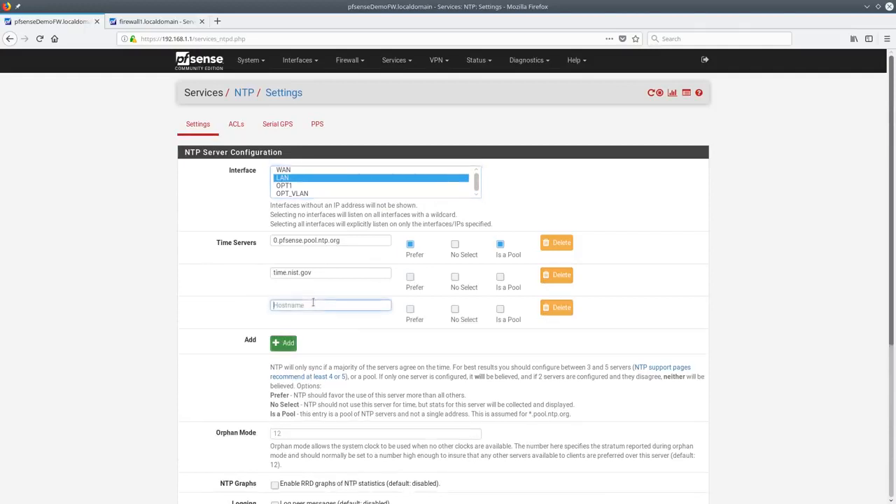
pyautogui.tripleClick(358, 241)
pyautogui.hotkey('ctrl', 'c')
pyautogui.click(313, 306)
pyautogui.hotkey('ctrl', 'v')
pyautogui.click(413, 282)
pyautogui.click(410, 277)
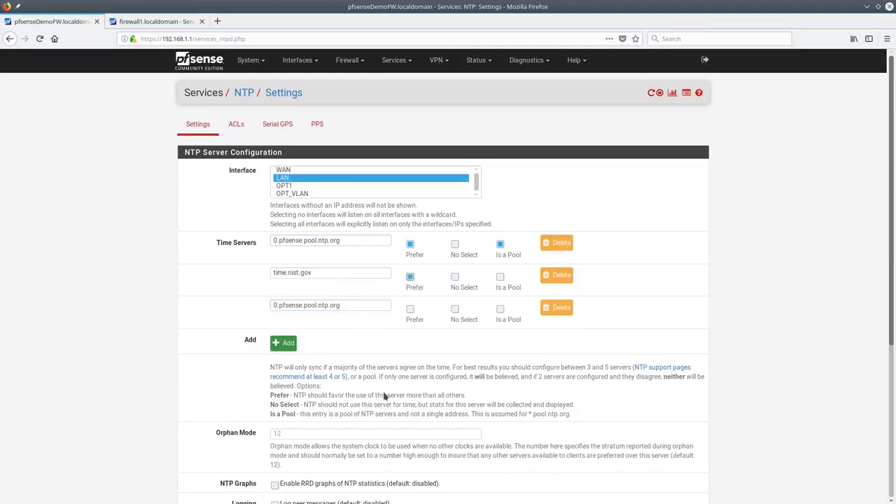
pyautogui.click(237, 125)
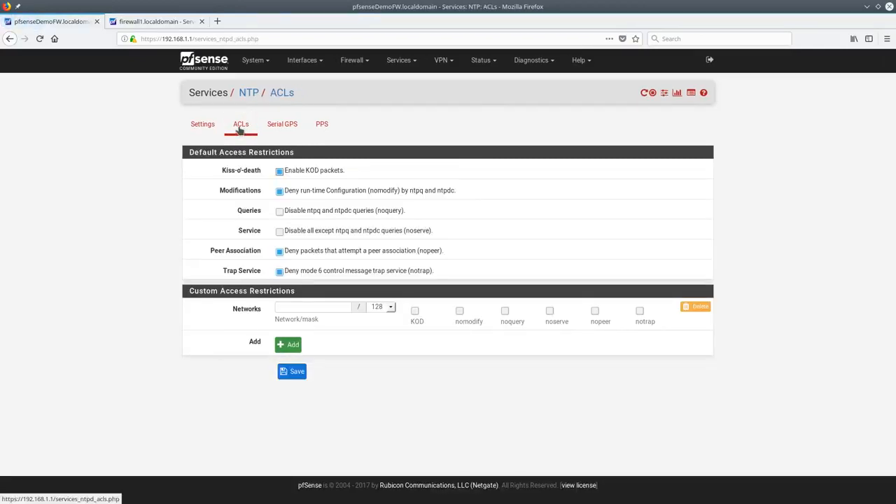
# Review the NTP Serial GPS settings, leaving GPS Type at Default
pyautogui.click(276, 136)
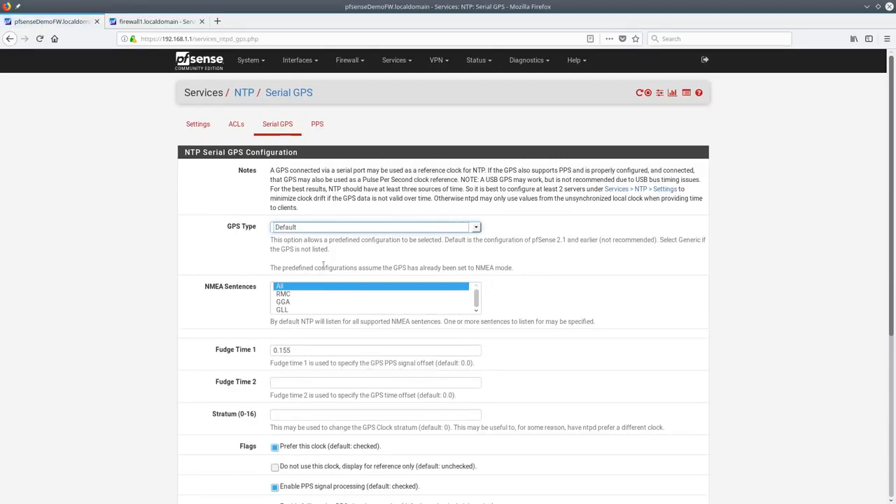
pyautogui.click(330, 230)
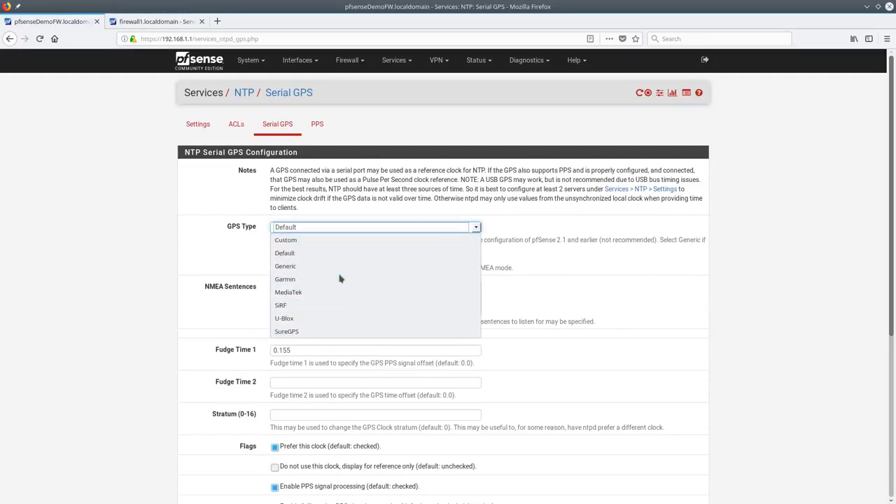
pyautogui.click(338, 230)
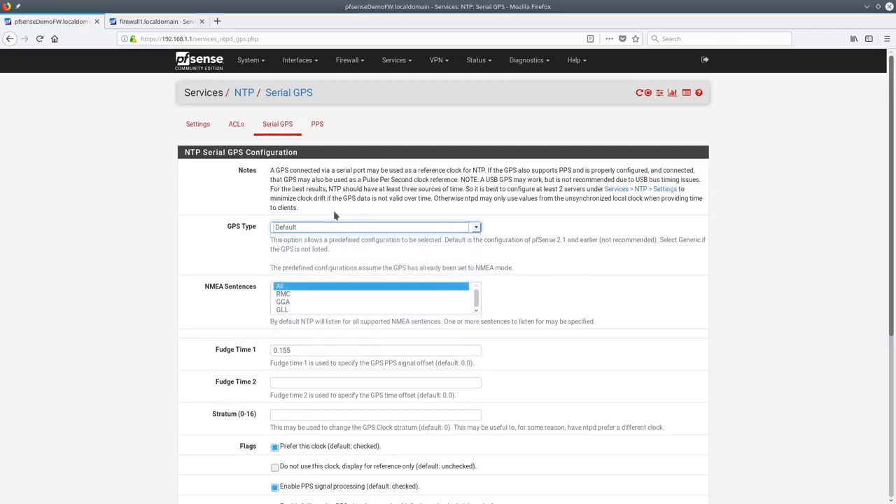
pyautogui.scroll(-5, 350, 254)
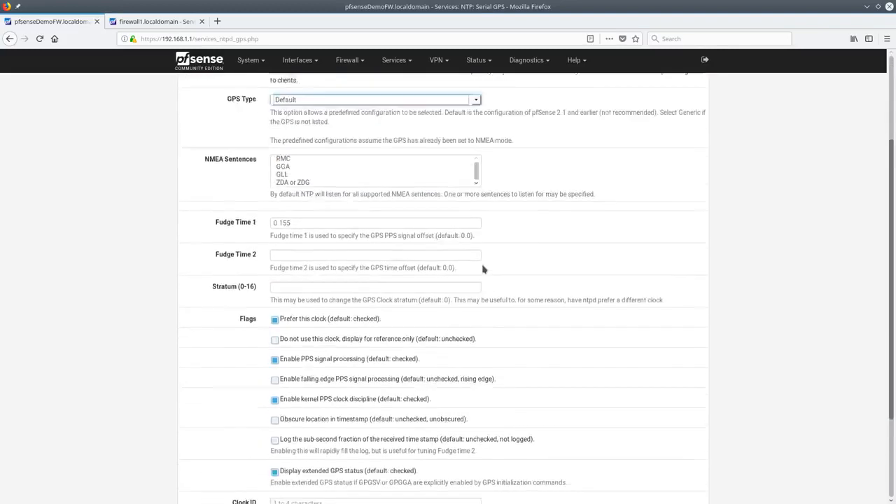
pyautogui.scroll(5, 483, 268)
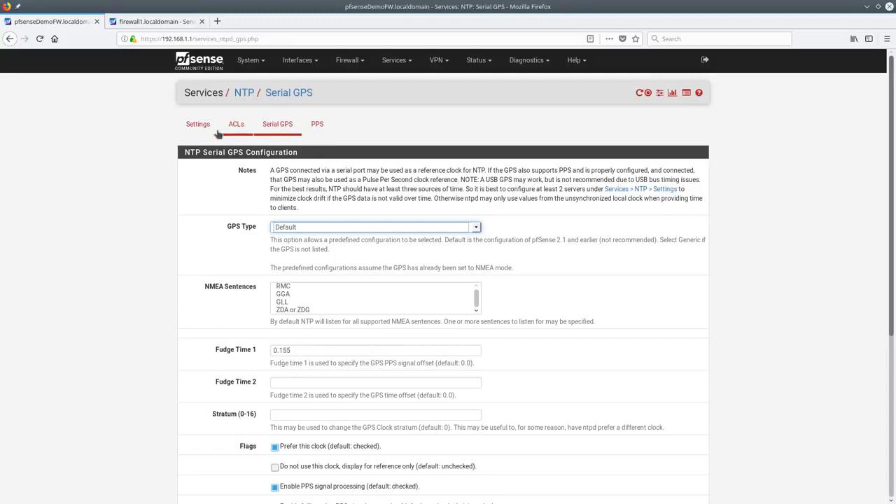
pyautogui.click(394, 61)
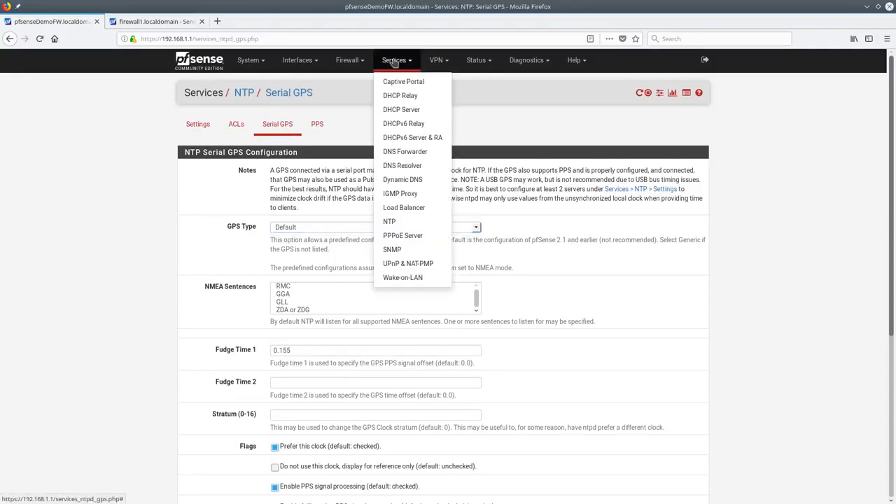
# Visit the IGMP Proxy page, then view the Load Balancer MailServer pool's server addresses
pyautogui.click(411, 196)
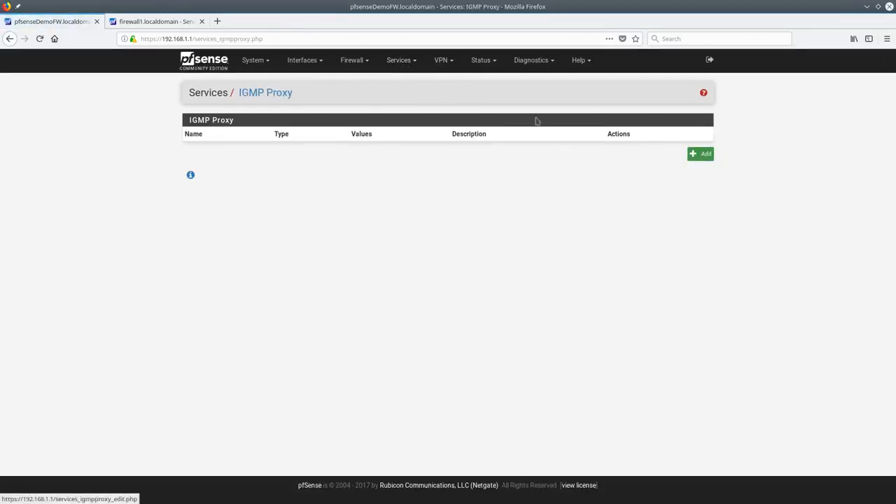
pyautogui.click(399, 63)
pyautogui.click(413, 208)
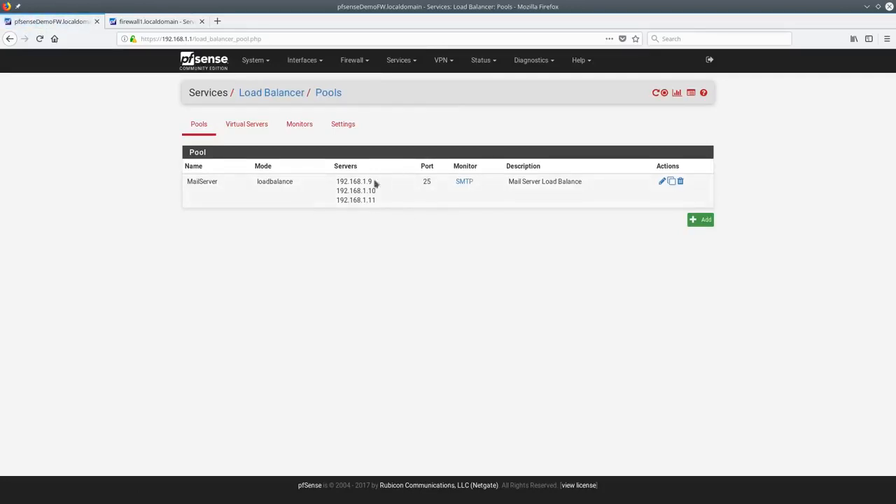
pyautogui.moveTo(337, 181); pyautogui.dragTo(380, 208)
pyautogui.click(451, 207)
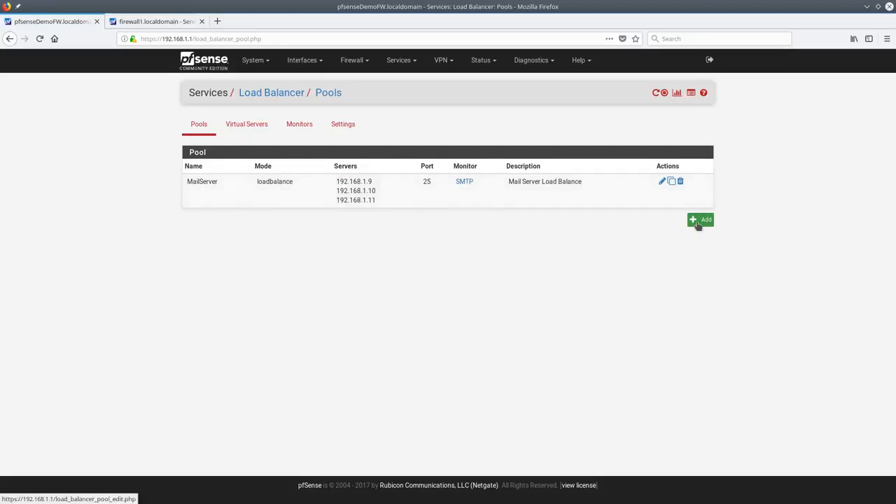
# Edit the MailServer pool and select members 192.168.1.9, 192.168.1.10 and 192.168.1.11
pyautogui.click(662, 182)
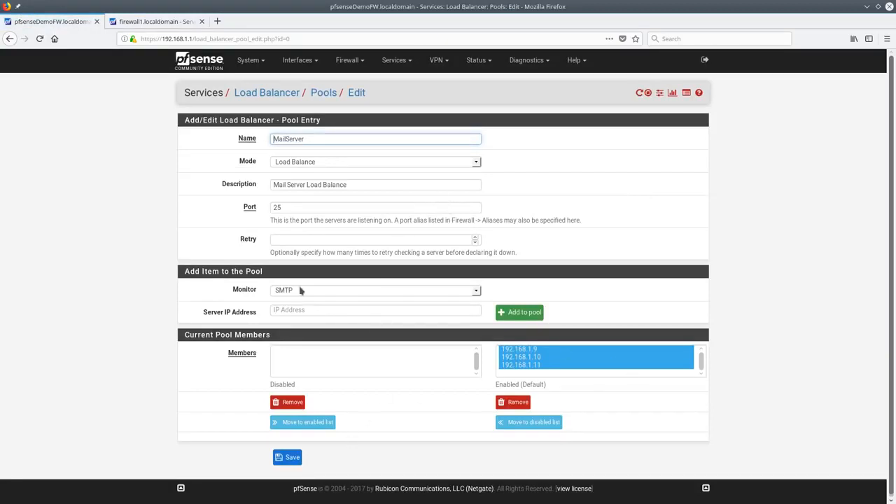
pyautogui.click(553, 359)
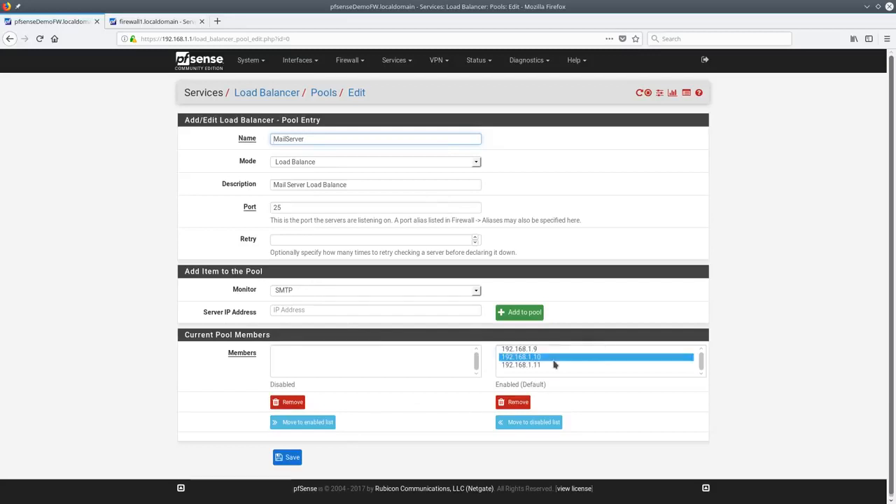
pyautogui.click(543, 349)
pyautogui.click(542, 357)
pyautogui.click(537, 364)
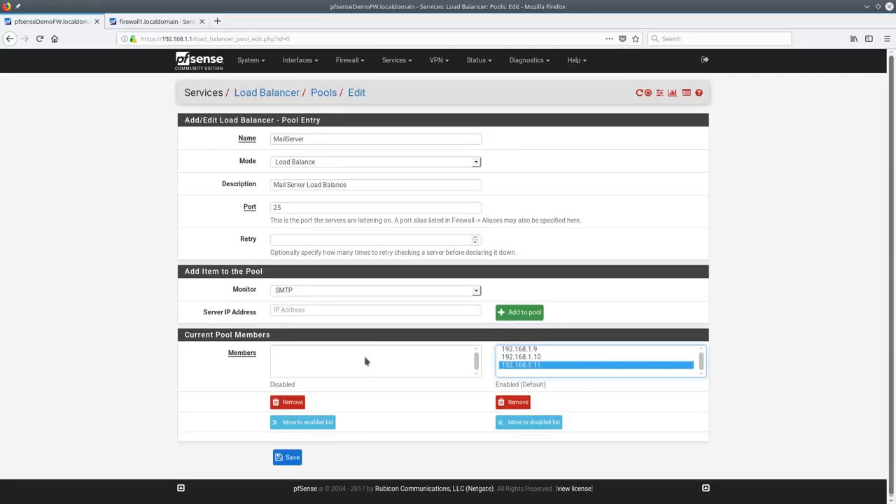
# Change the pool port from 25 to 443, then to 80, and return to the pools list
pyautogui.click(327, 207)
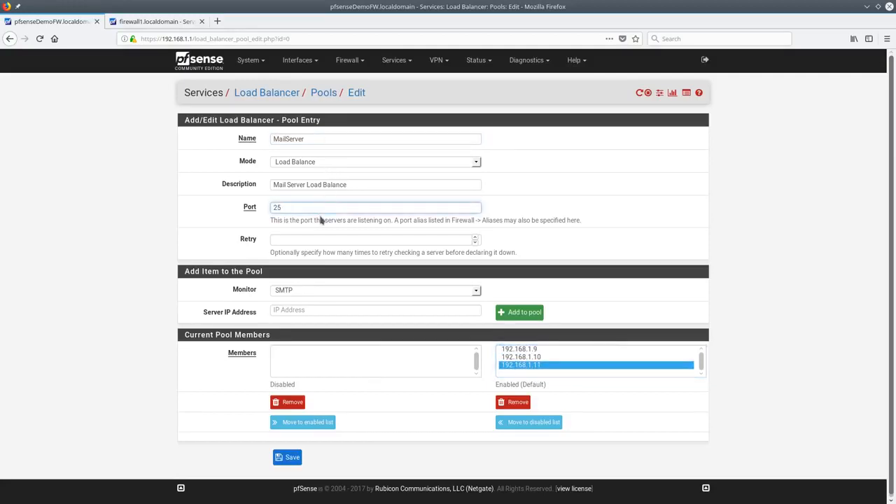
pyautogui.press('BackSpace')
pyautogui.press('BackSpace')
pyautogui.write('443')
pyautogui.press('Tab')
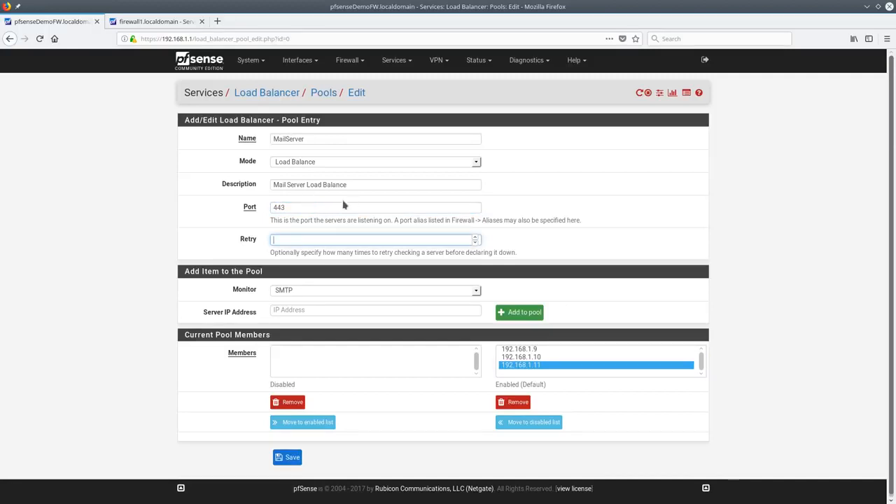
pyautogui.doubleClick(338, 206)
pyautogui.write('80')
pyautogui.press('Tab')
pyautogui.click(287, 457)
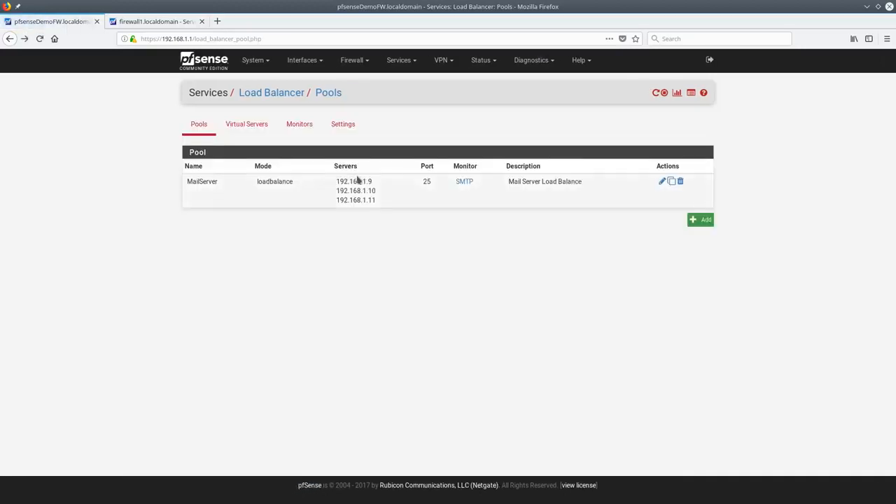
# Look through the Virtual Servers, Monitors and Settings tabs, then return to Pools
pyautogui.click(247, 130)
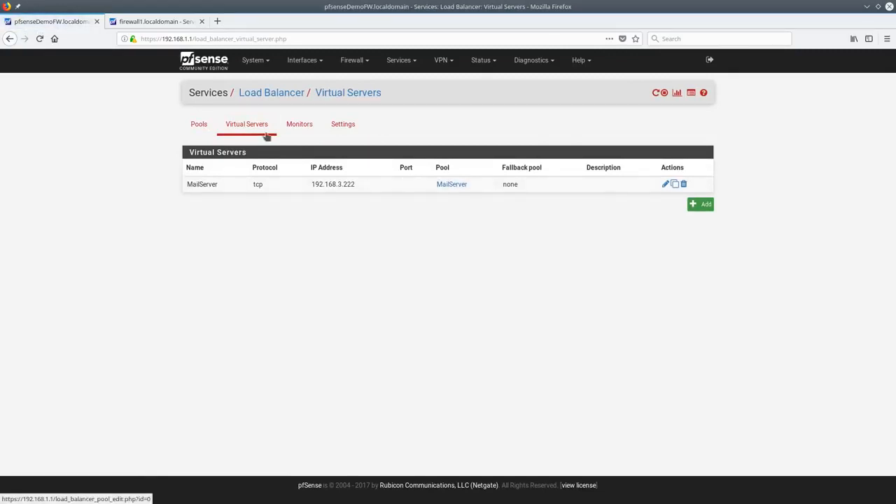
pyautogui.click(297, 131)
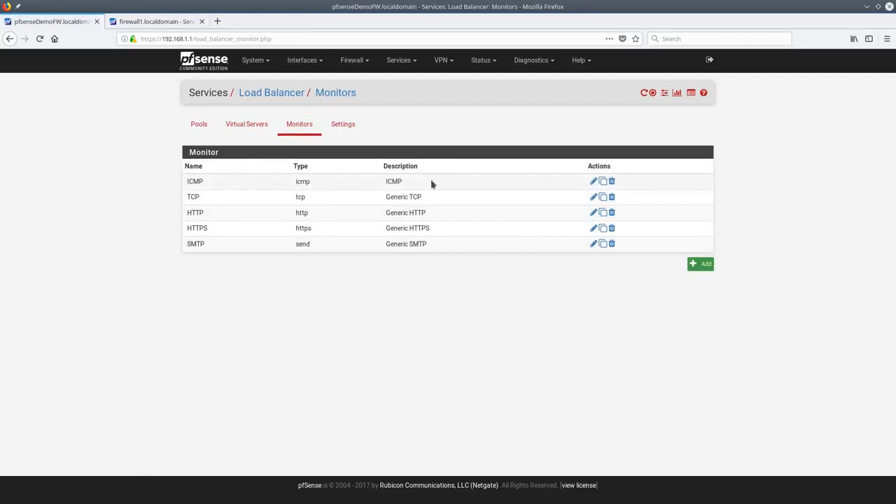
pyautogui.click(344, 132)
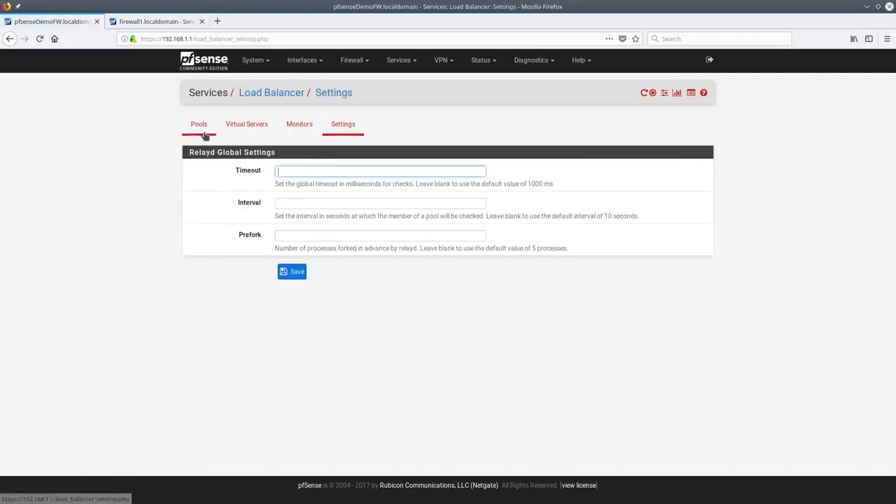
pyautogui.click(201, 133)
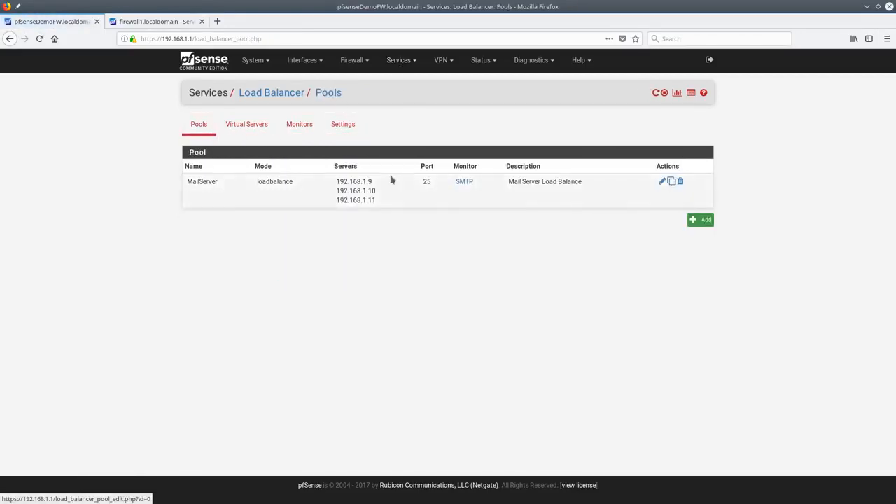
# Read the inbound load balancing documentation in a new tab, then close it
pyautogui.click(704, 93)
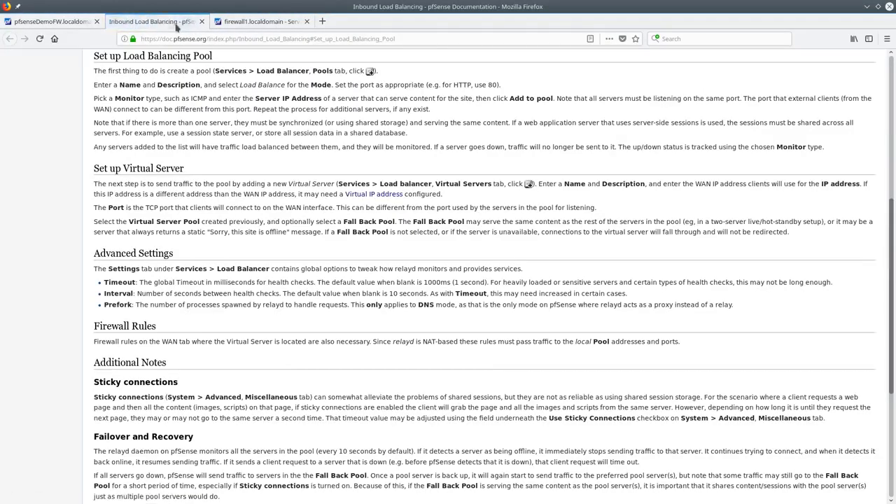
pyautogui.scroll(-5, 210, 210)
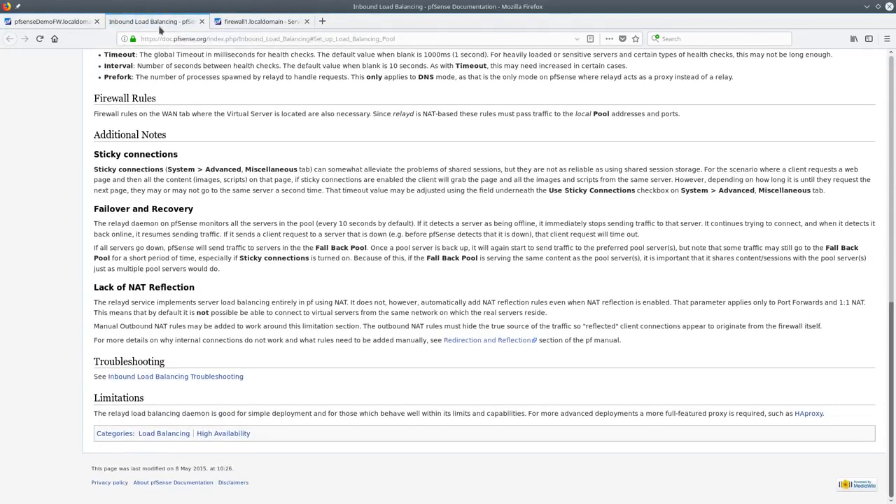
pyautogui.middleClick(160, 28)
pyautogui.click(428, 184)
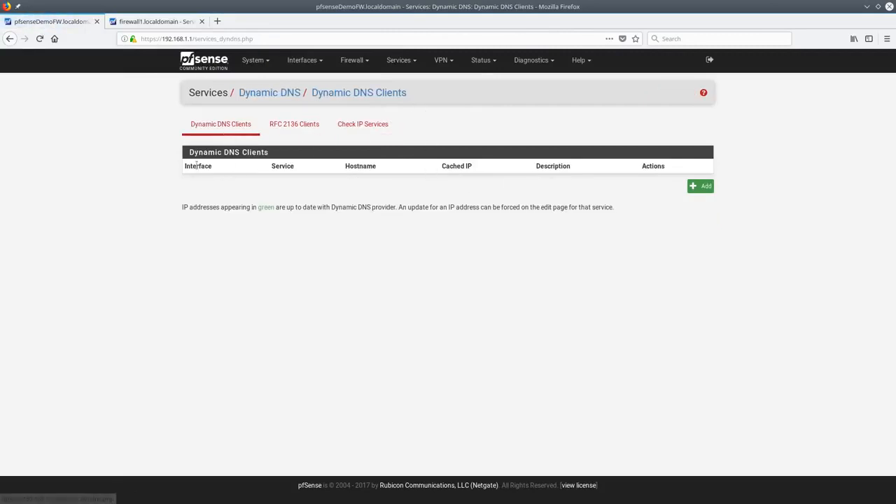
# Start a new Dynamic DNS client and browse the Service Type list without changing it
pyautogui.click(702, 187)
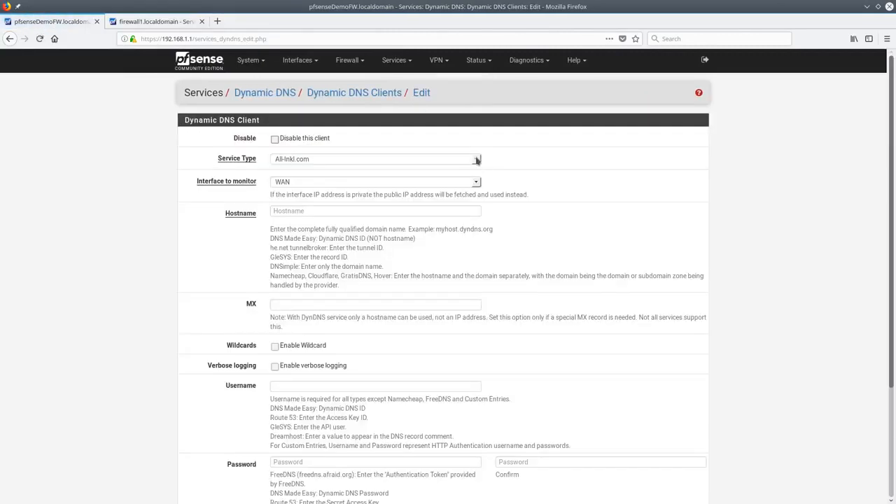
pyautogui.click(476, 160)
pyautogui.moveTo(480, 188); pyautogui.dragTo(475, 157)
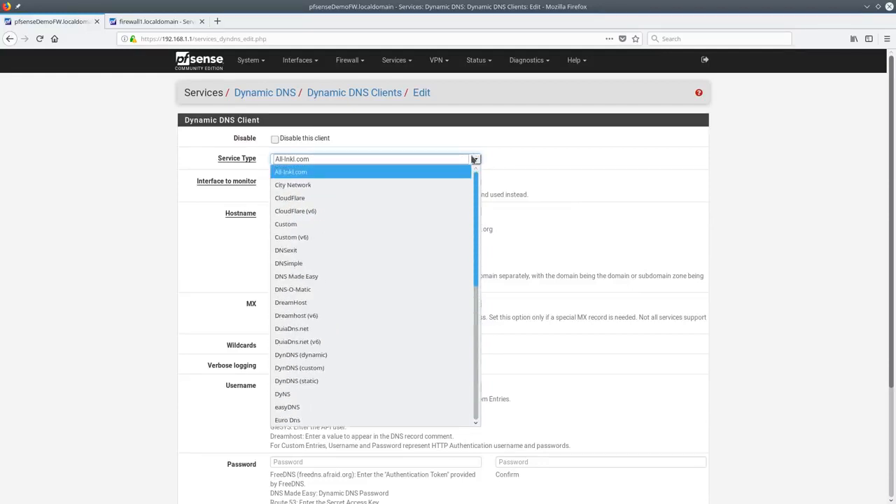
pyautogui.moveTo(472, 159); pyautogui.dragTo(463, 355)
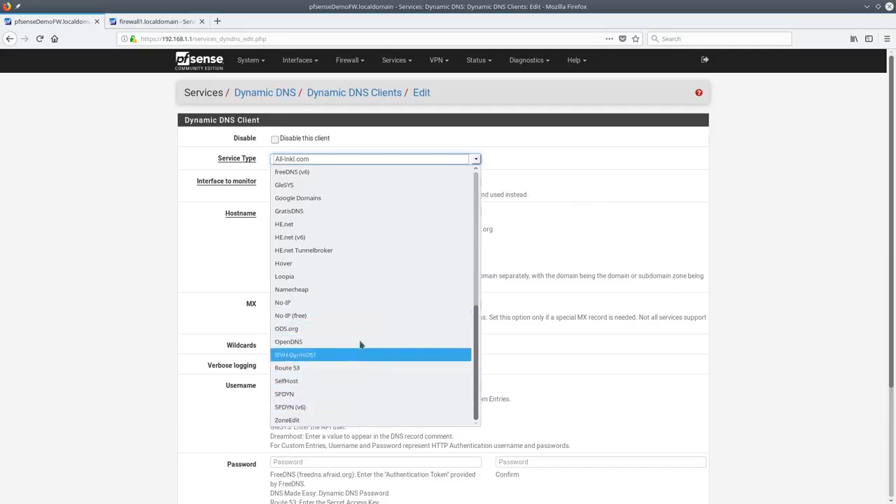
pyautogui.scroll(7, 350, 391)
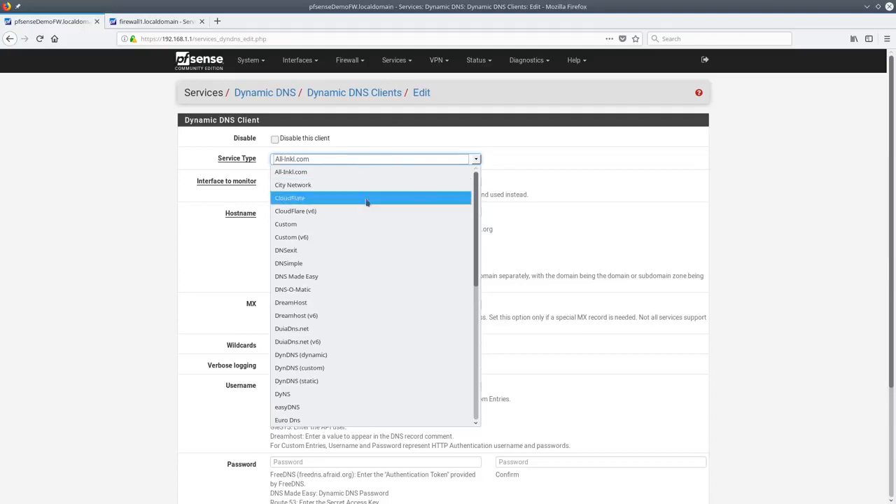
pyautogui.click(551, 213)
pyautogui.click(342, 209)
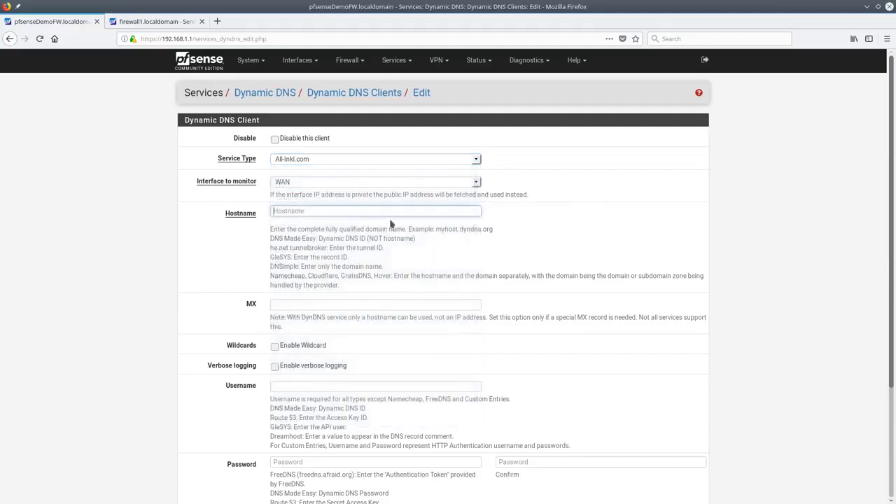
# Try Custom (v6) then DNSexit as service type, then open the RFC 2136 Clients list
pyautogui.click(366, 161)
pyautogui.click(371, 236)
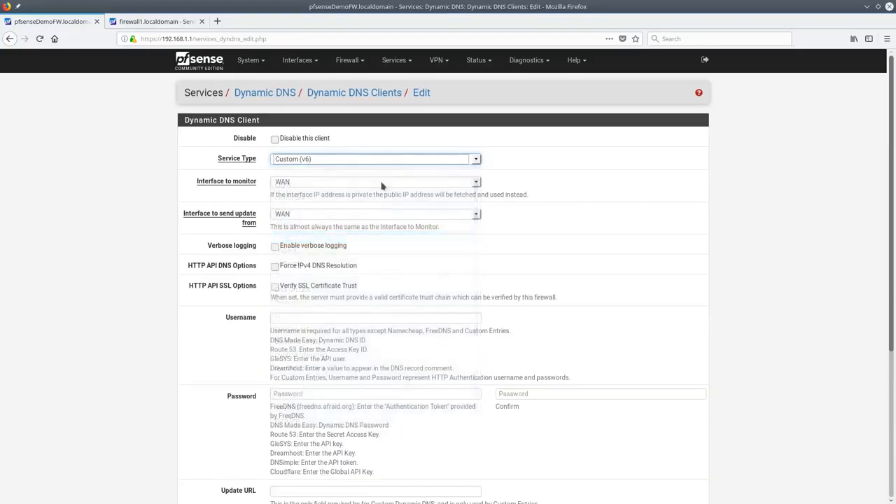
pyautogui.click(308, 159)
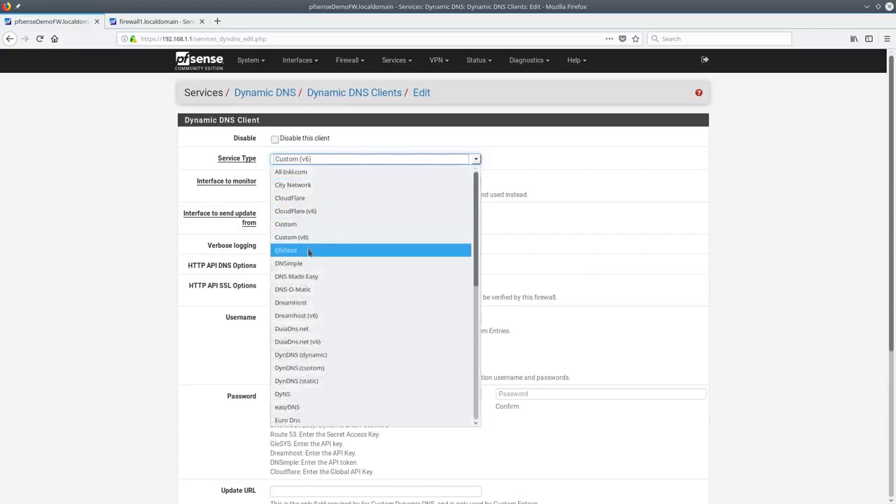
pyautogui.click(310, 250)
pyautogui.scroll(-4, 441, 282)
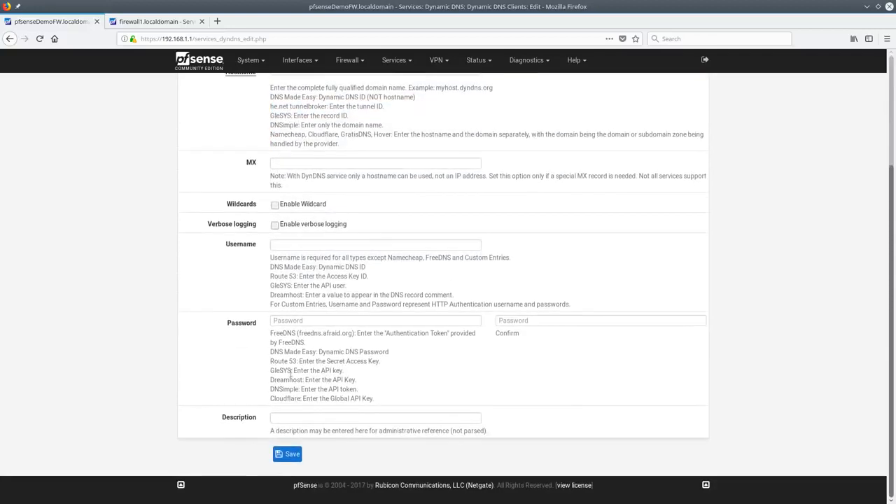
pyautogui.scroll(4, 331, 293)
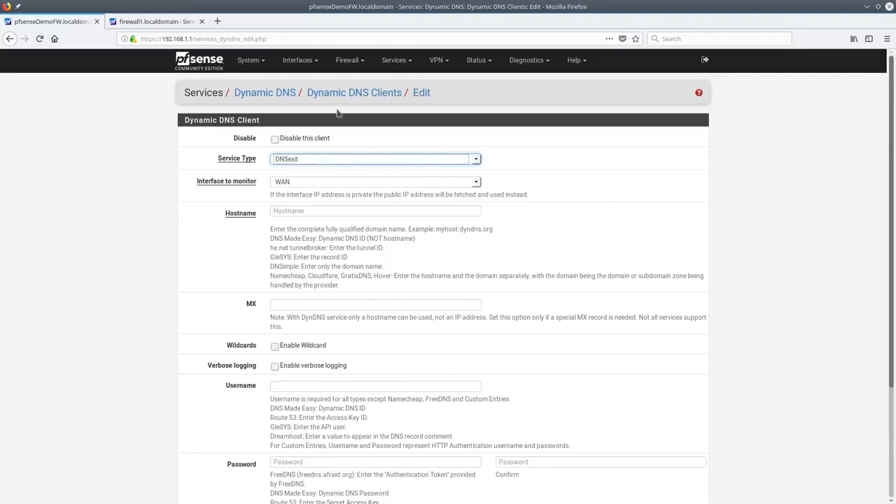
pyautogui.click(357, 67)
pyautogui.click(291, 126)
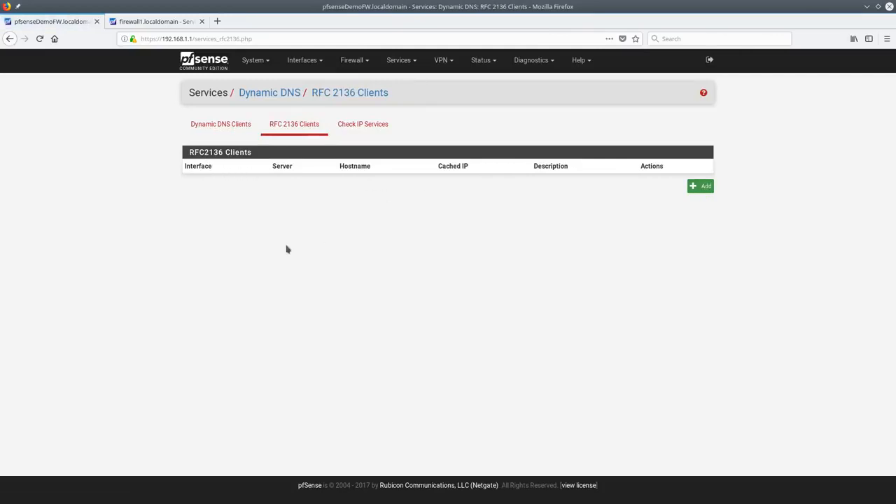
# Start a new RFC 2136 client and open the RFC 2136 specification in another tab
pyautogui.click(702, 186)
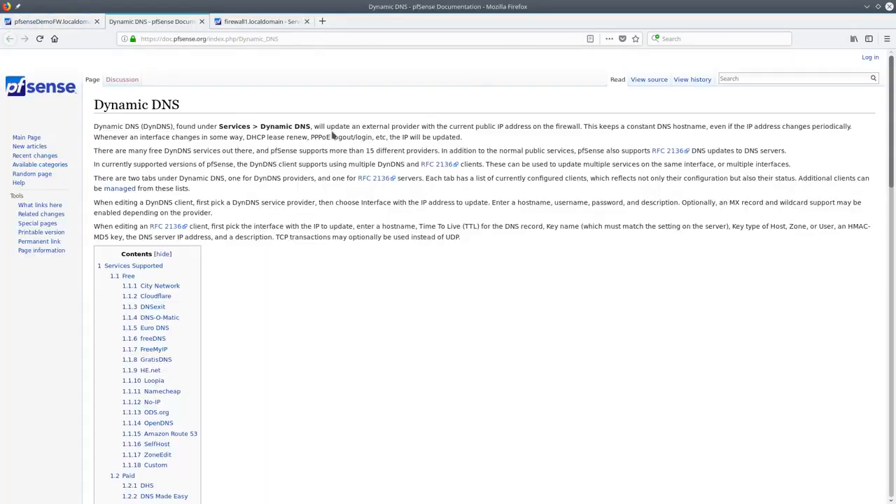
pyautogui.scroll(-5, 532, 203)
pyautogui.scroll(3, 770, 146)
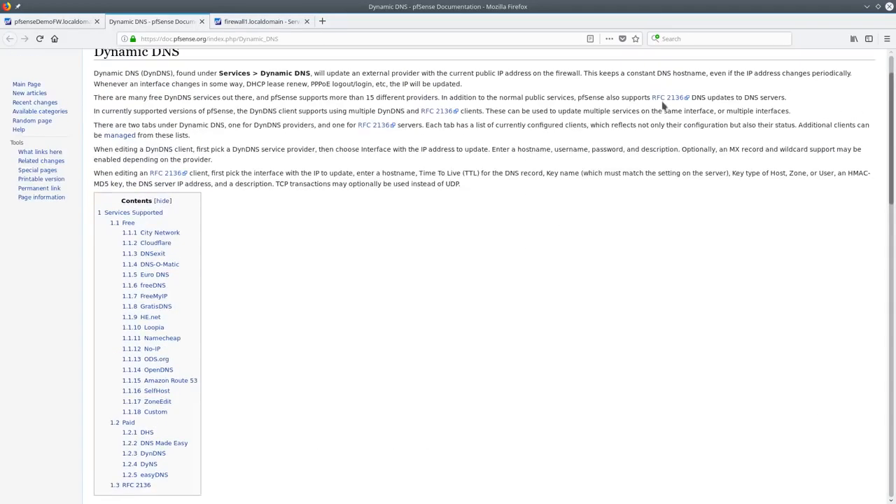
pyautogui.click(660, 99)
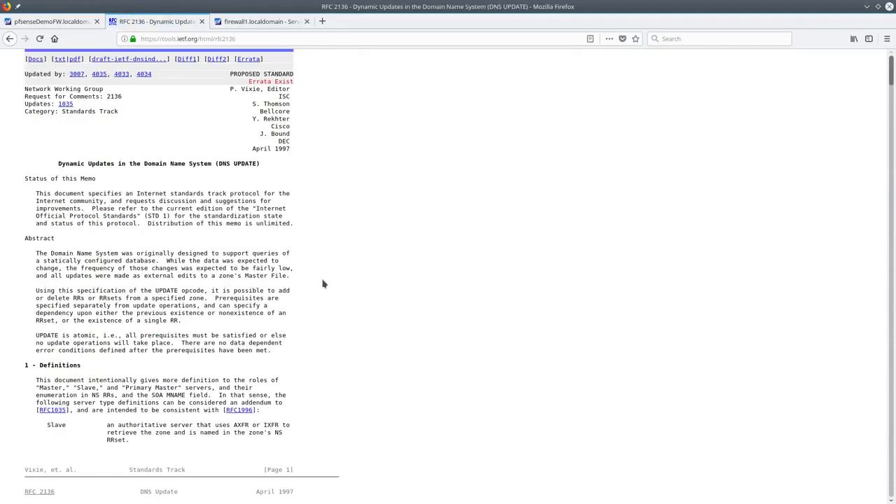
pyautogui.click(59, 23)
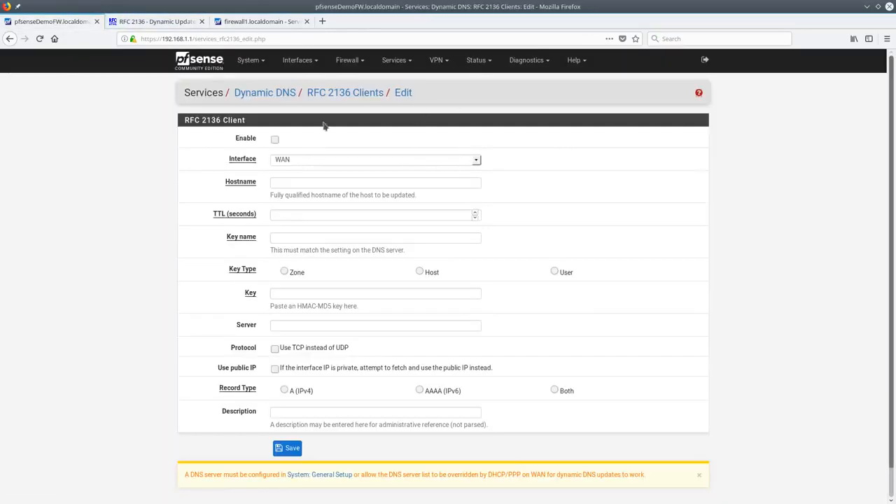
pyautogui.click(339, 94)
pyautogui.click(364, 129)
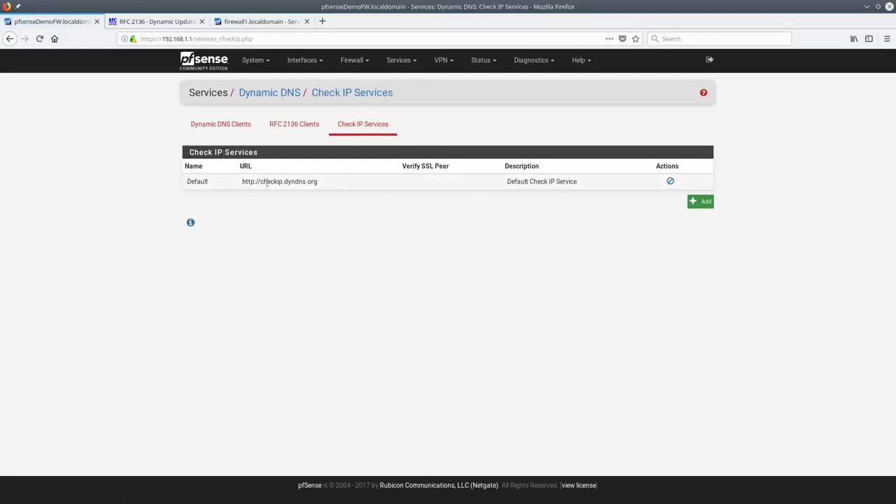
pyautogui.moveTo(256, 189); pyautogui.dragTo(329, 189)
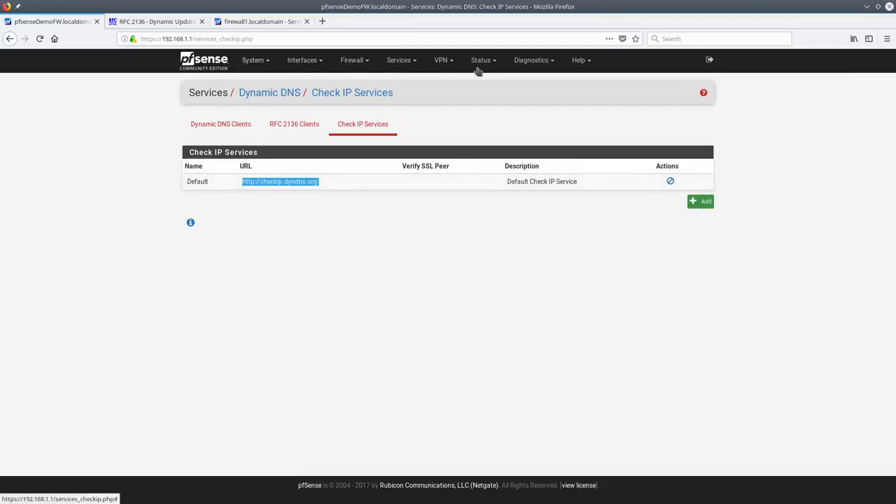
# Browse the IPsec pages: new phase 1 form, Mobile Clients, Pre-Shared Keys and Advanced Settings
pyautogui.click(444, 61)
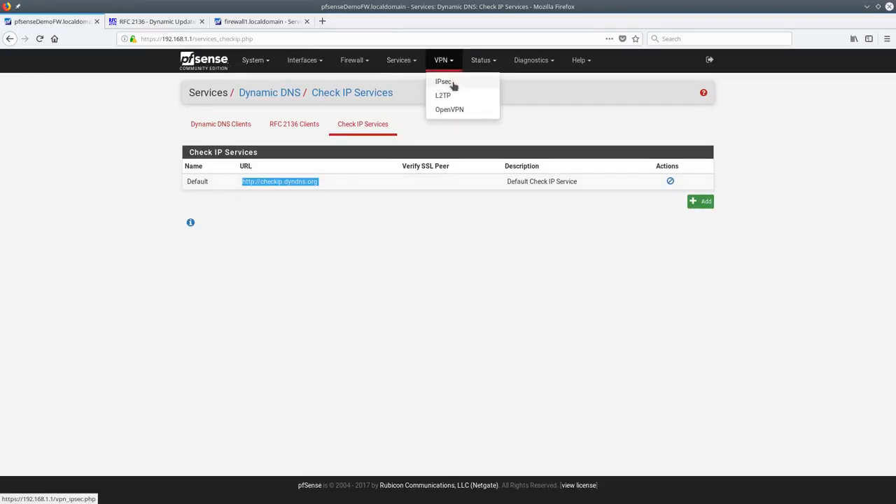
pyautogui.click(443, 82)
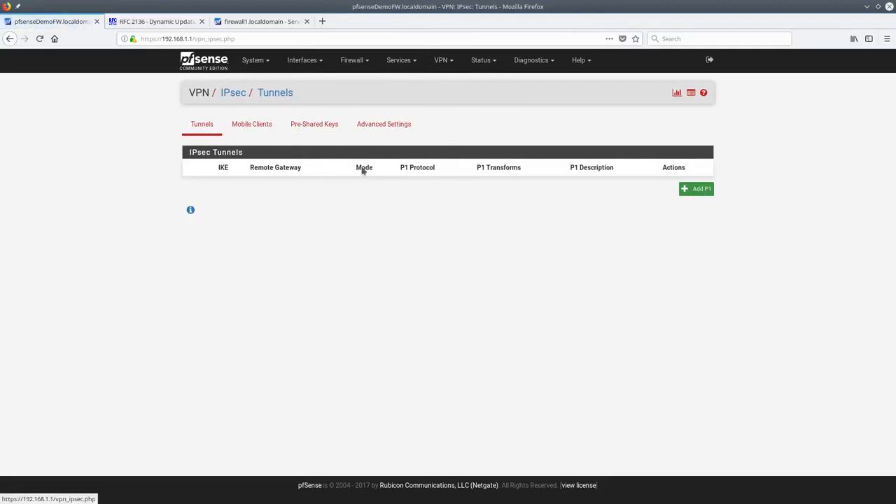
pyautogui.click(696, 189)
pyautogui.scroll(-3, 467, 279)
pyautogui.scroll(-3, 467, 279)
pyautogui.scroll(6, 476, 304)
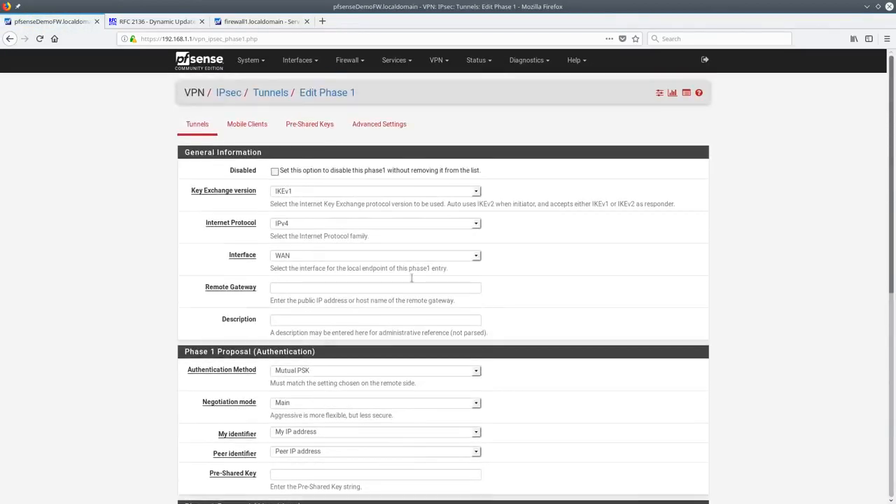
pyautogui.click(265, 126)
pyautogui.click(314, 130)
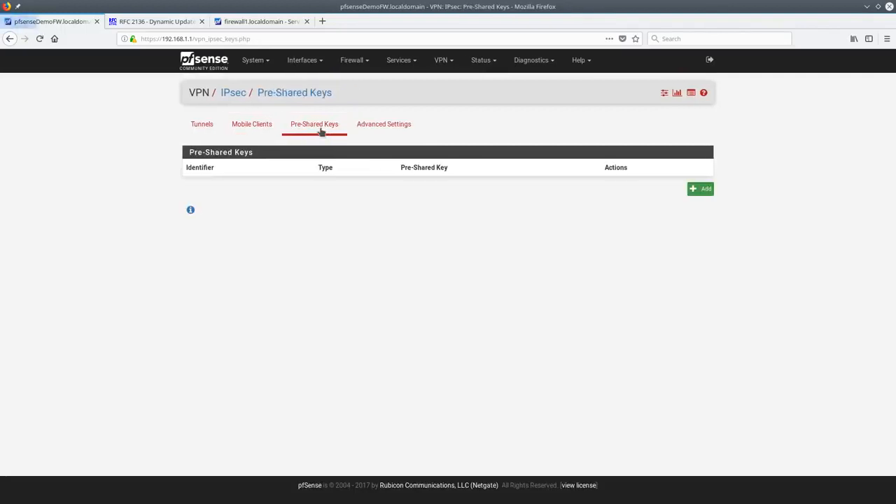
pyautogui.click(396, 133)
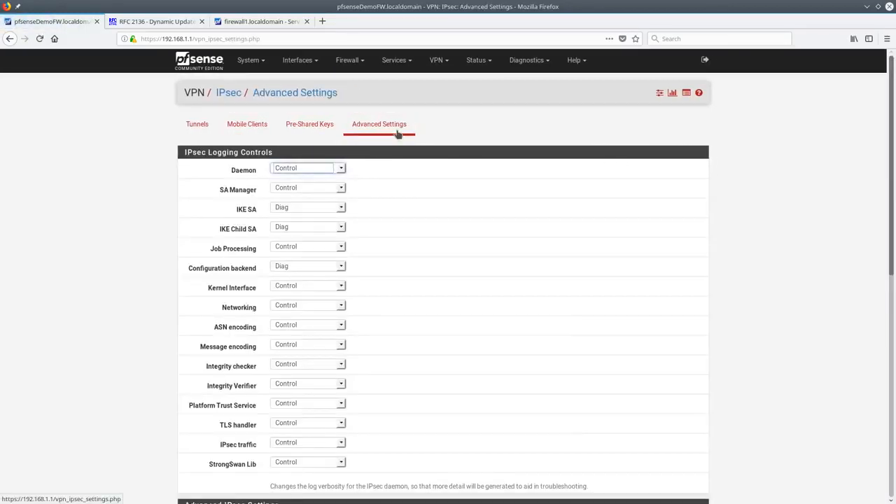
pyautogui.scroll(-4, 430, 245)
pyautogui.scroll(-3, 460, 325)
pyautogui.scroll(6, 460, 325)
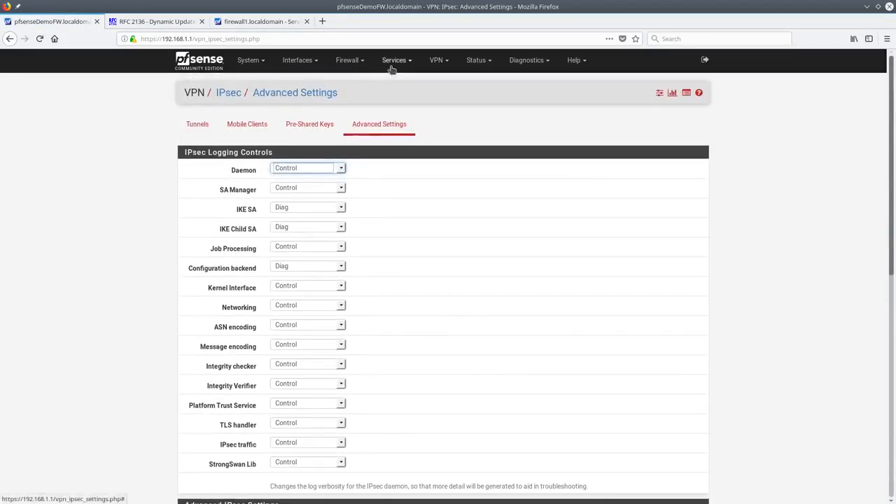
# Enable the L2TP server, keeping WAN as its interface
pyautogui.moveTo(448, 64)
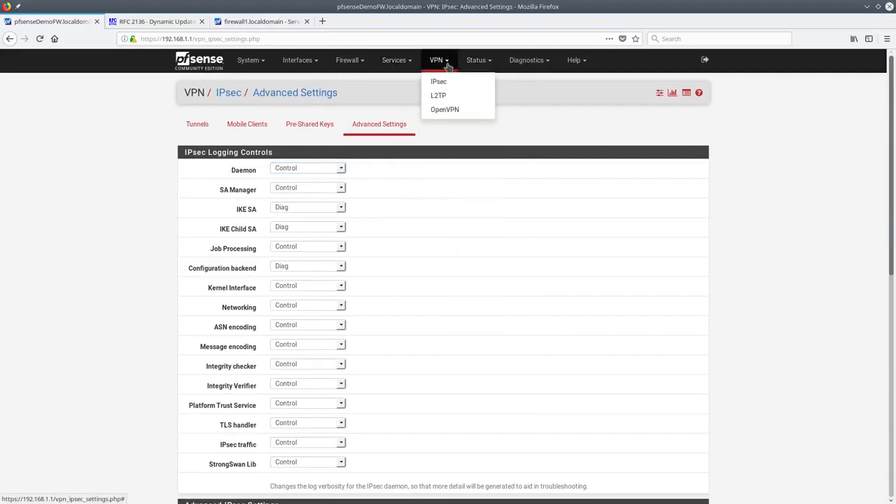
pyautogui.click(440, 96)
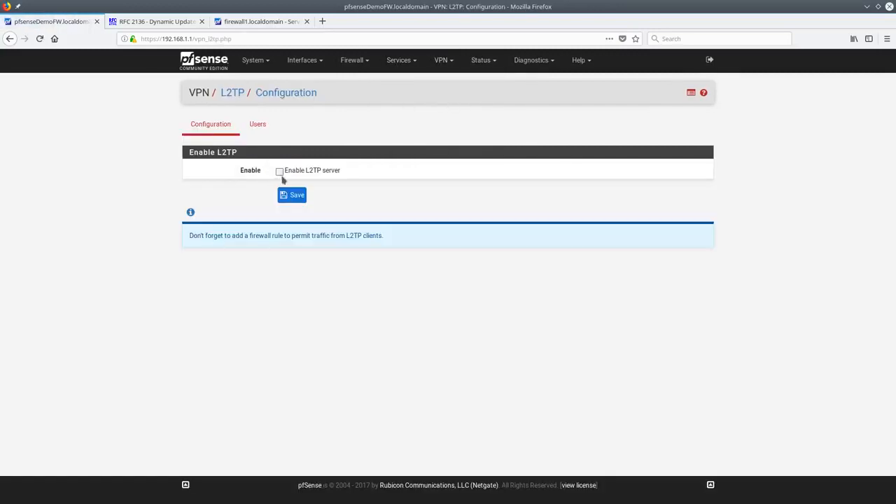
pyautogui.click(280, 172)
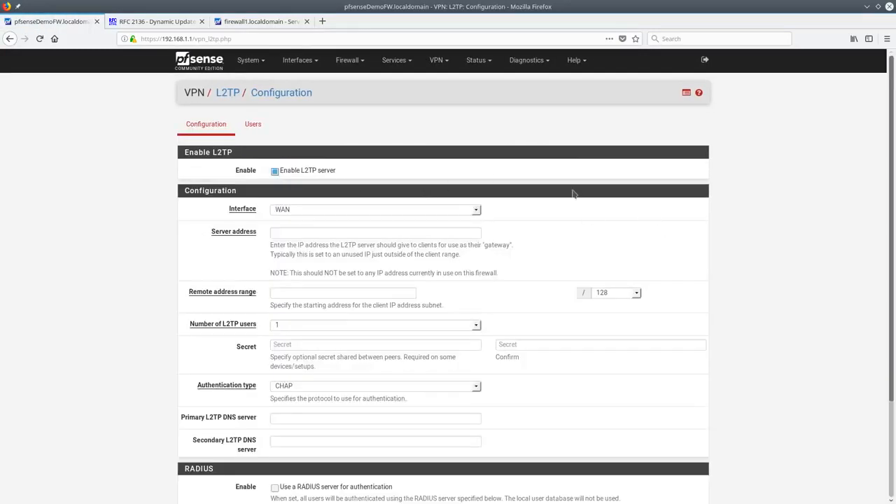
pyautogui.scroll(-3, 573, 194)
pyautogui.scroll(3, 472, 221)
pyautogui.click(476, 211)
pyautogui.click(513, 203)
pyautogui.scroll(-2, 506, 214)
pyautogui.scroll(2, 506, 230)
# Open a blank L2TP user form, then bring up the OpenVPN servers list
pyautogui.click(255, 129)
pyautogui.click(701, 189)
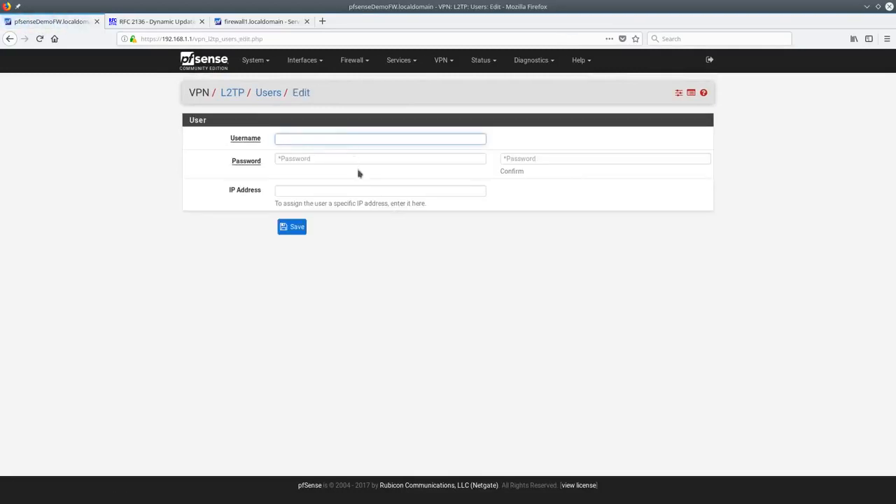
pyautogui.click(440, 61)
pyautogui.click(443, 112)
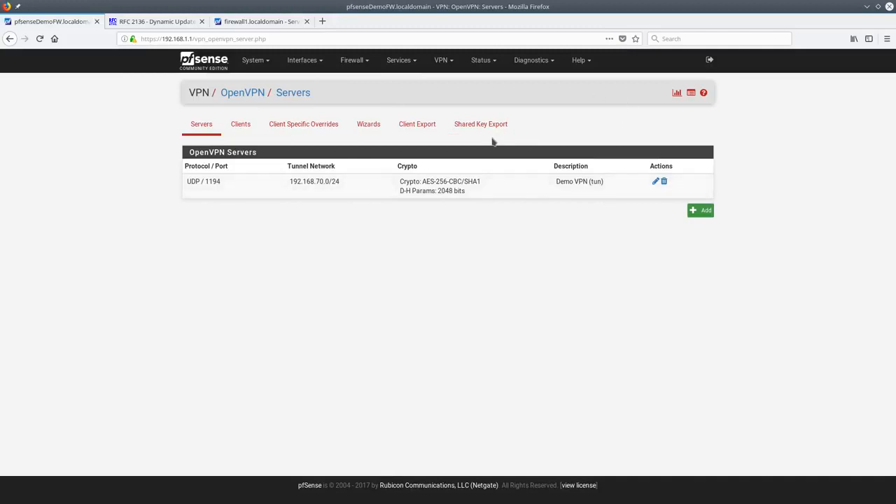
pyautogui.click(655, 183)
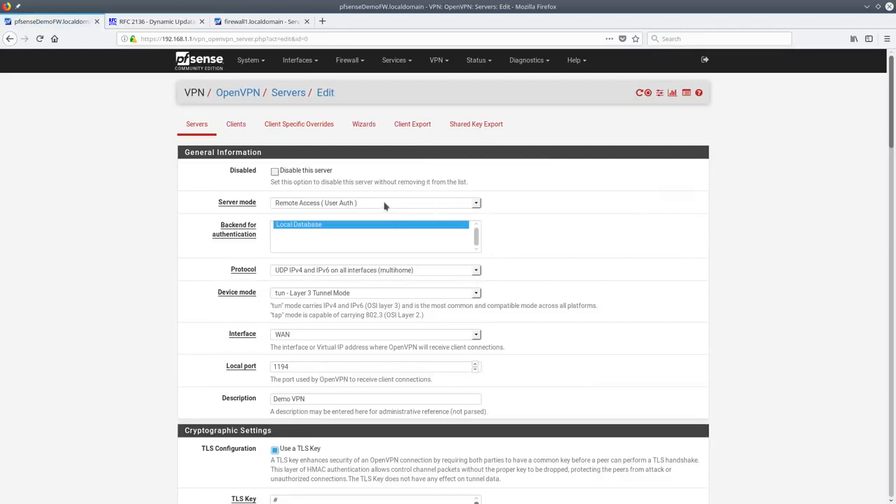
pyautogui.click(326, 227)
pyautogui.scroll(-10, 522, 223)
pyautogui.scroll(-3, 519, 240)
pyautogui.scroll(13, 521, 234)
pyautogui.click(371, 129)
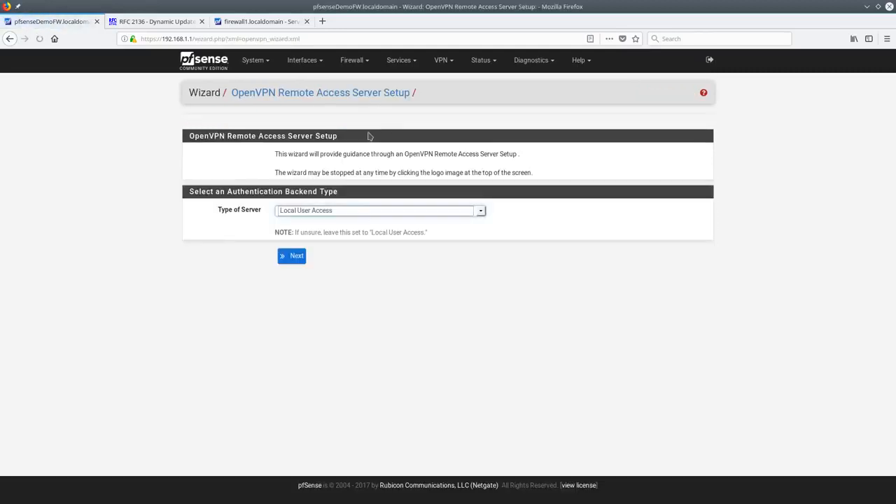
pyautogui.click(324, 212)
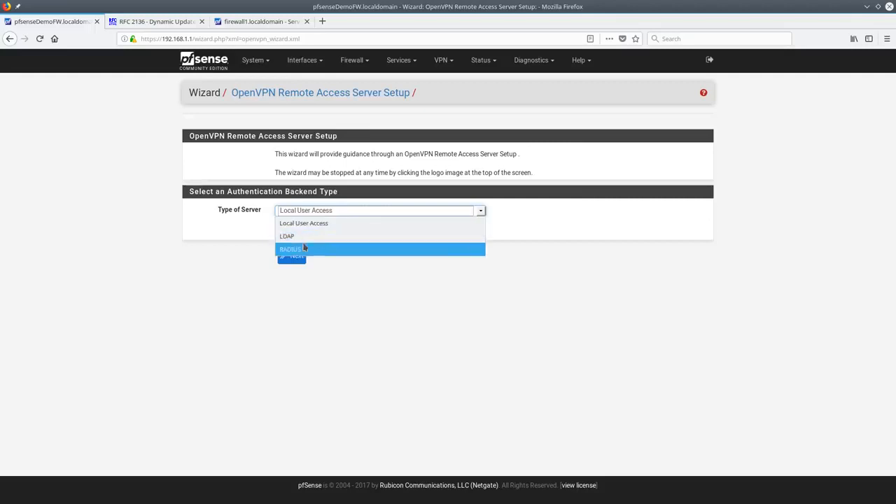
pyautogui.click(328, 221)
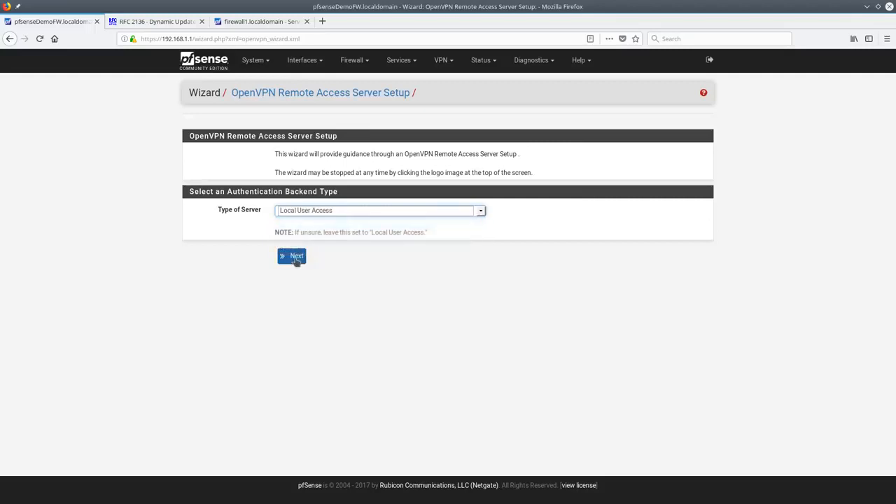
pyautogui.click(296, 258)
pyautogui.click(294, 195)
pyautogui.click(301, 203)
pyautogui.click(342, 220)
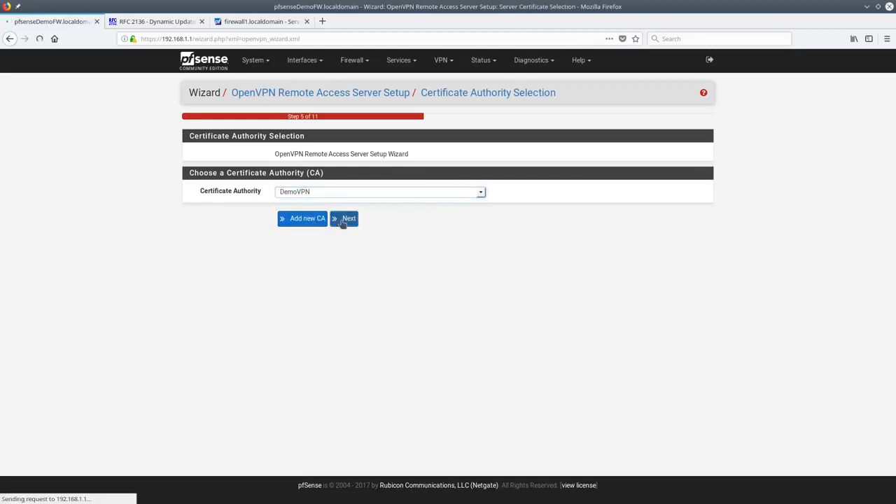
pyautogui.click(365, 219)
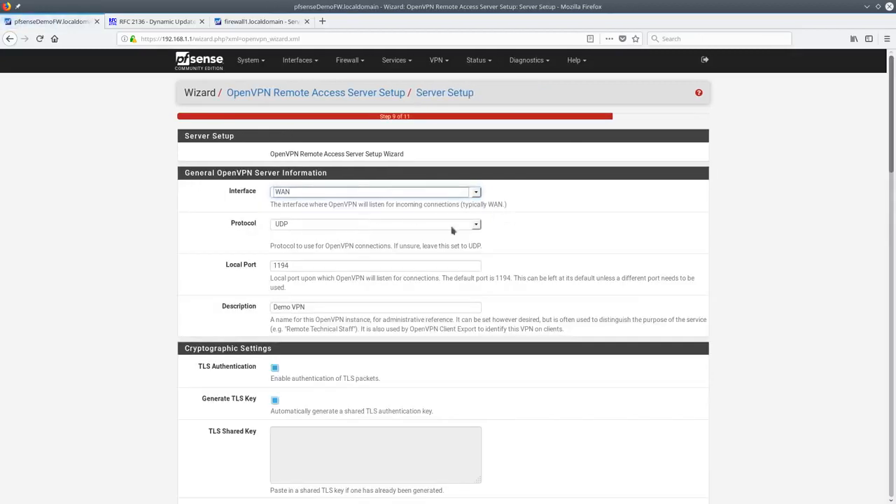
pyautogui.click(344, 263)
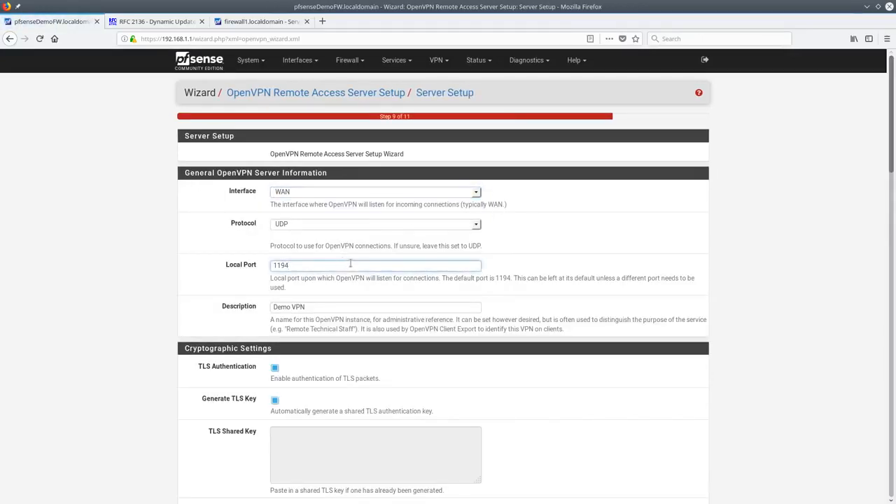
pyautogui.scroll(-1, 351, 259)
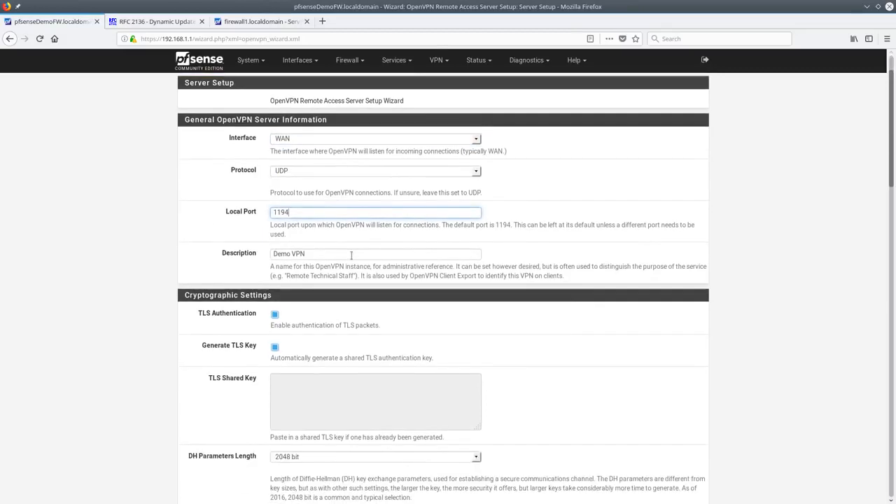
pyautogui.click(478, 143)
pyautogui.click(479, 143)
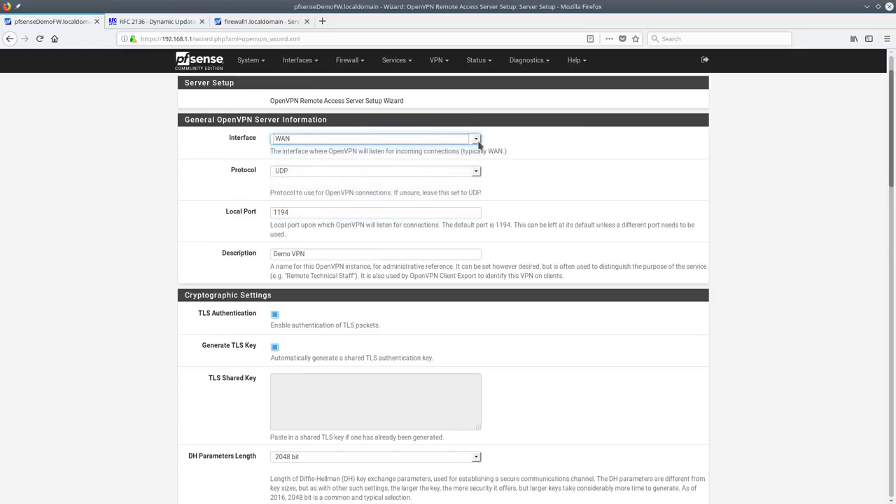
pyautogui.scroll(-20, 412, 266)
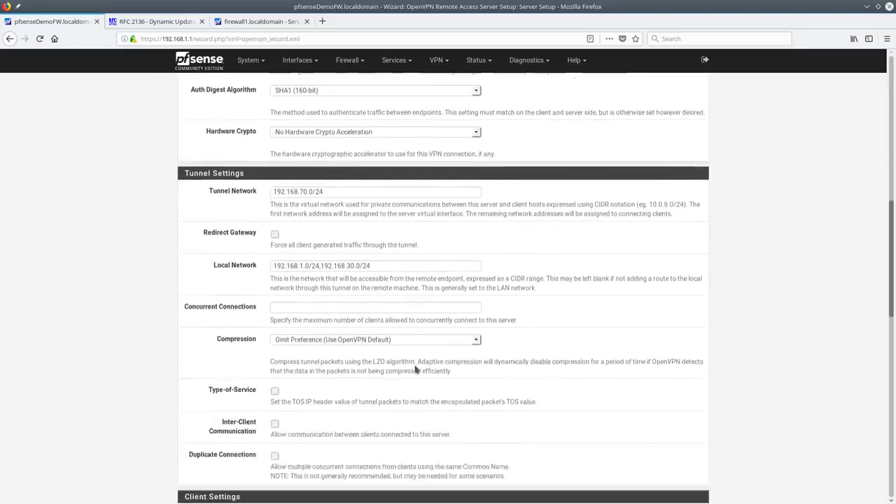
pyautogui.scroll(-3, 449, 396)
pyautogui.moveTo(892, 434); pyautogui.dragTo(882, 103)
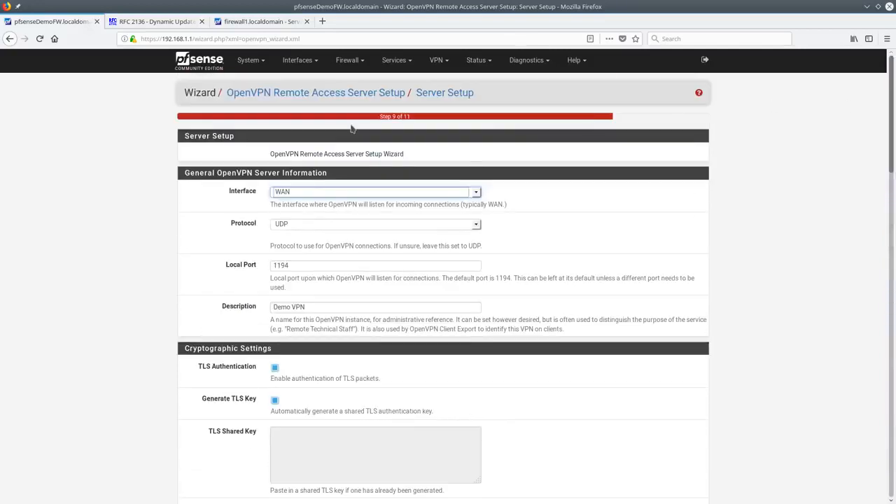
pyautogui.click(433, 61)
pyautogui.click(435, 109)
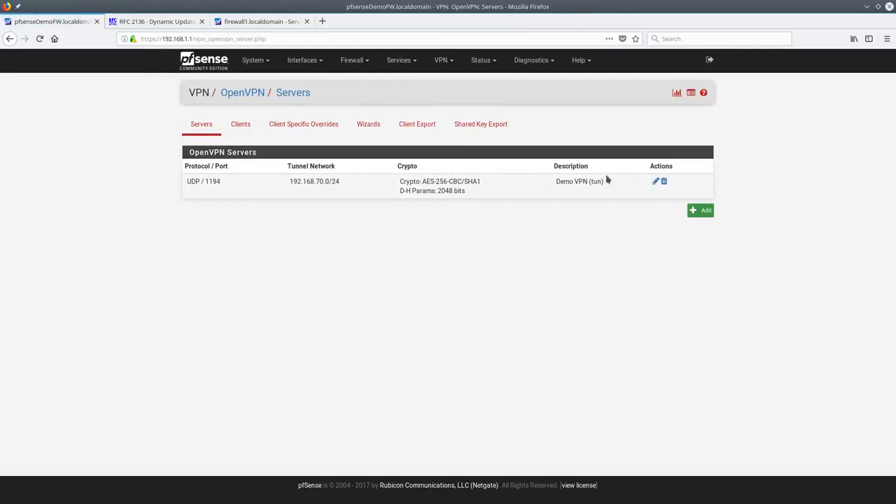
pyautogui.click(250, 61)
pyautogui.click(264, 151)
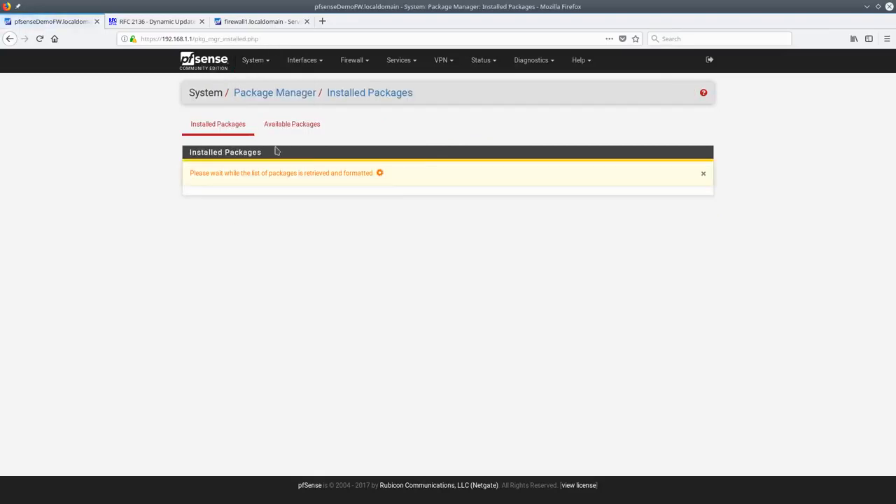
pyautogui.tripleClick(221, 234)
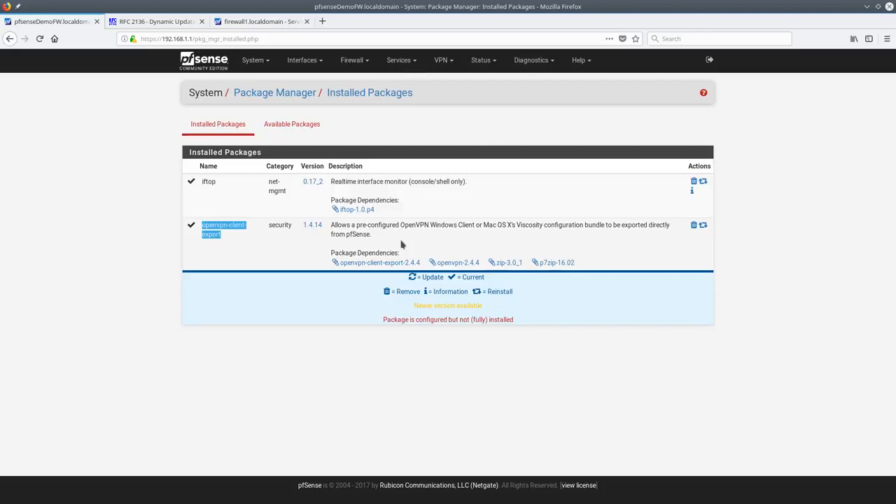
pyautogui.click(448, 60)
pyautogui.click(448, 109)
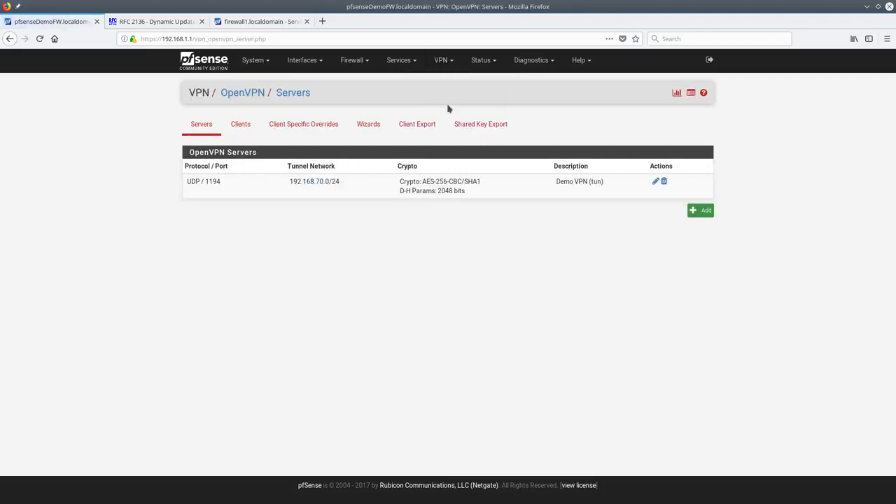
pyautogui.click(415, 126)
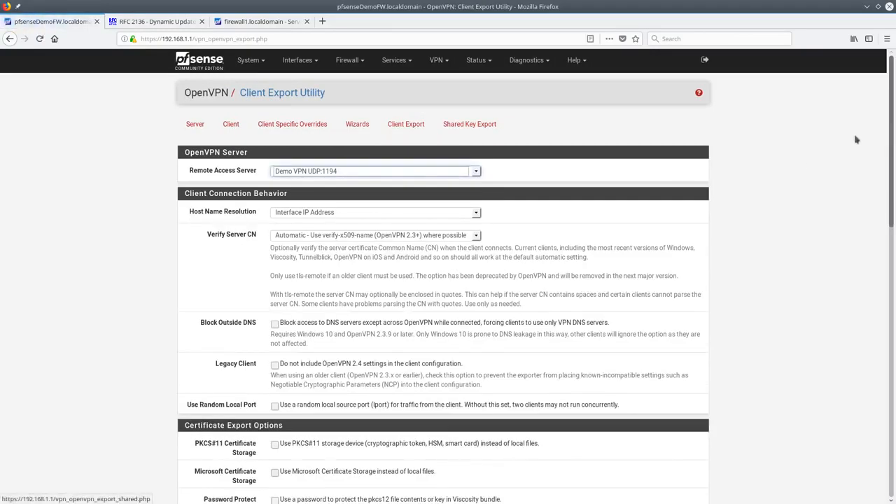
pyautogui.moveTo(889, 156); pyautogui.dragTo(889, 427)
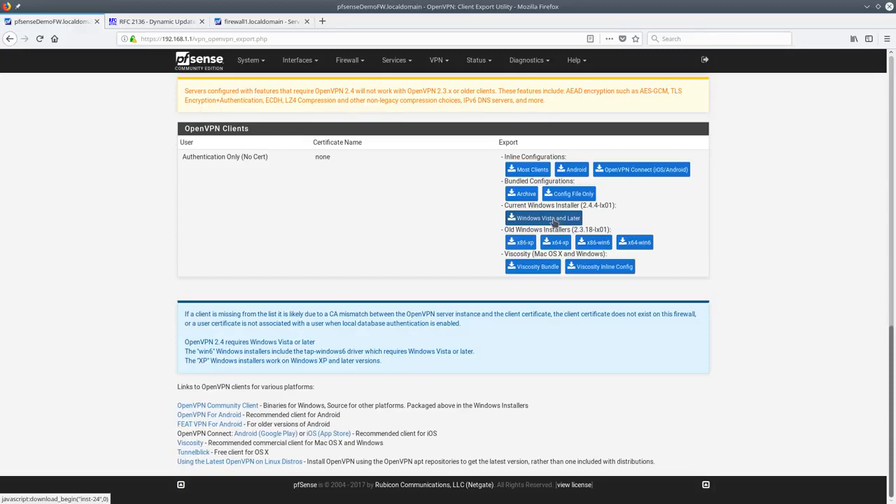
pyautogui.scroll(2, 893, 420)
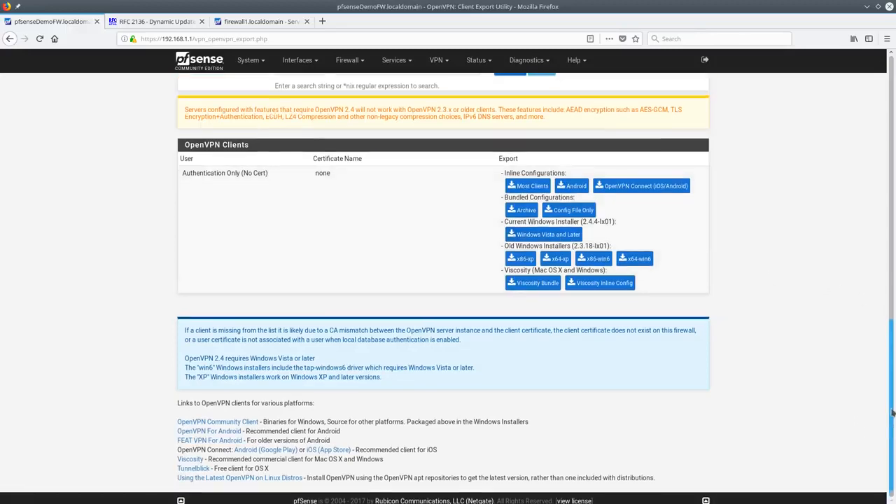
pyautogui.scroll(10, 892, 420)
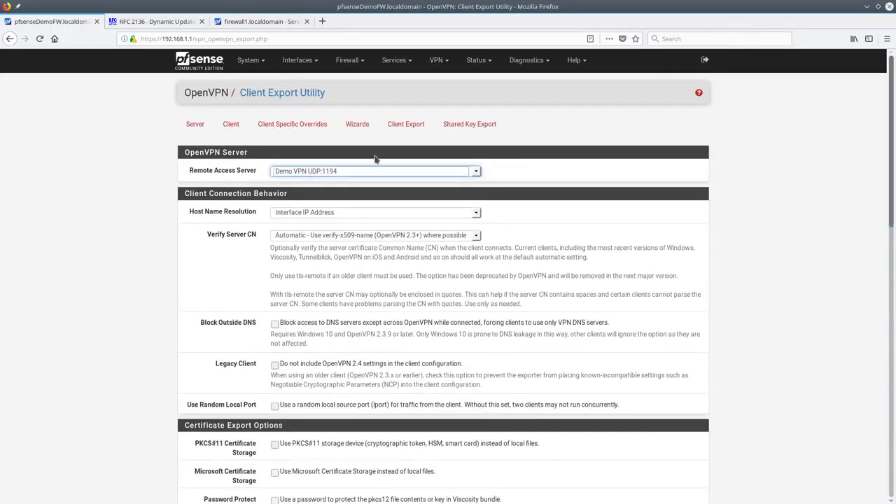
pyautogui.click(196, 124)
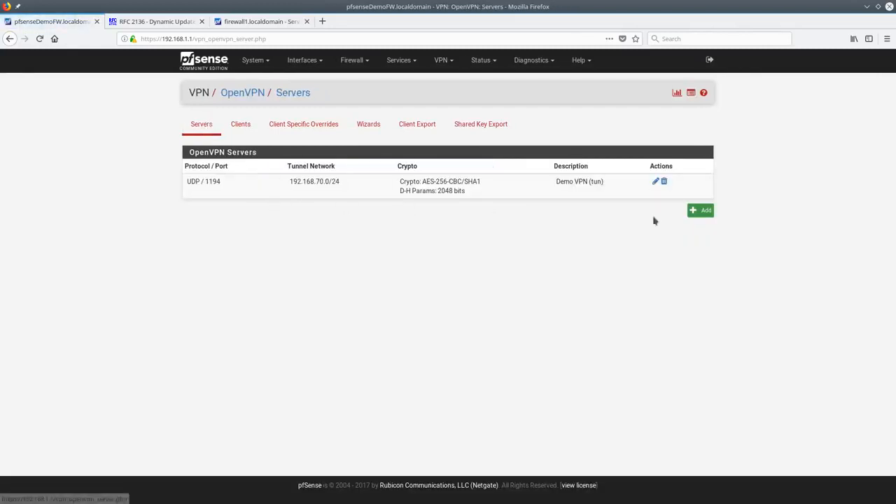
# Open the Demo VPN server for editing and keep Remote Access (User Auth) as its server mode
pyautogui.click(654, 182)
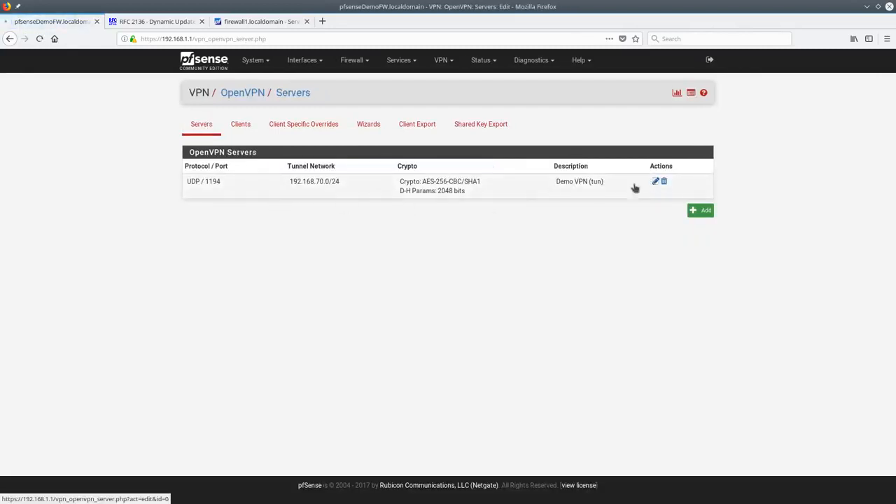
pyautogui.click(336, 204)
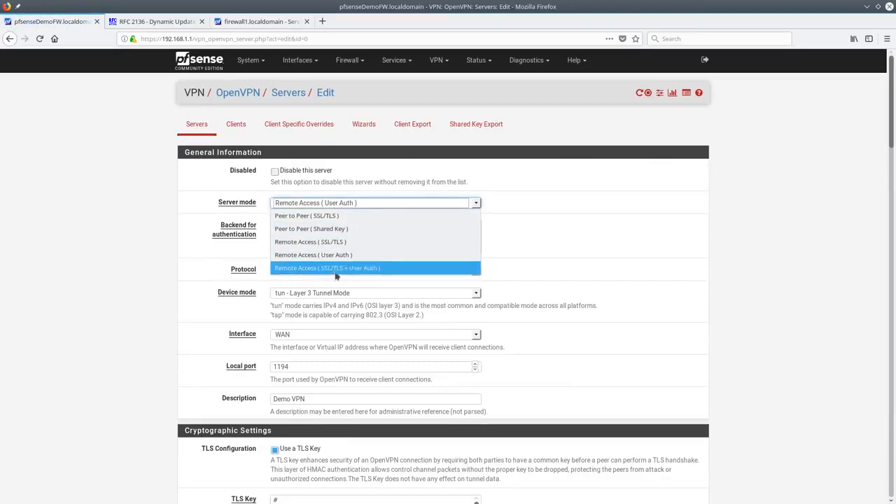
pyautogui.click(547, 226)
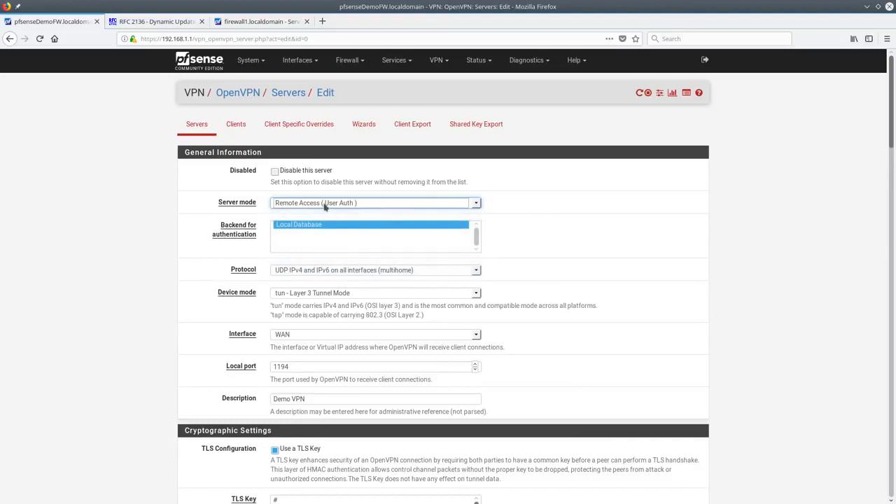
pyautogui.scroll(-5, 568, 226)
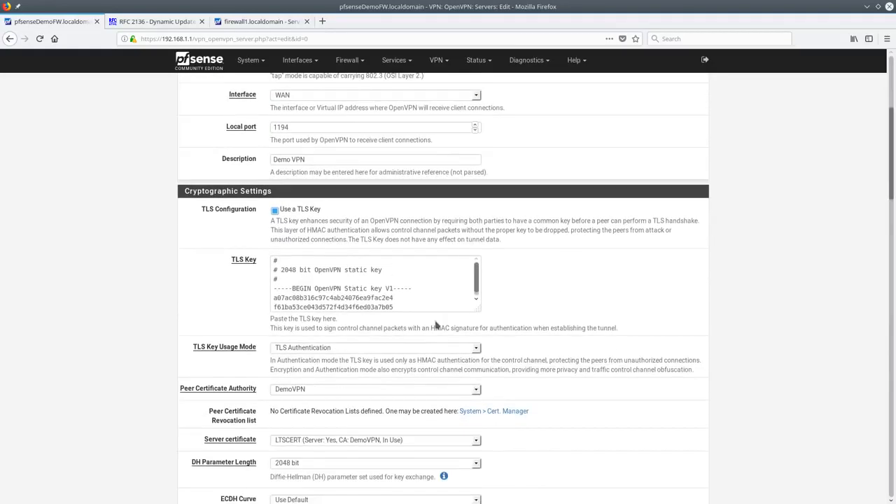
pyautogui.scroll(-5, 436, 325)
pyautogui.scroll(-2, 435, 327)
pyautogui.scroll(10, 446, 302)
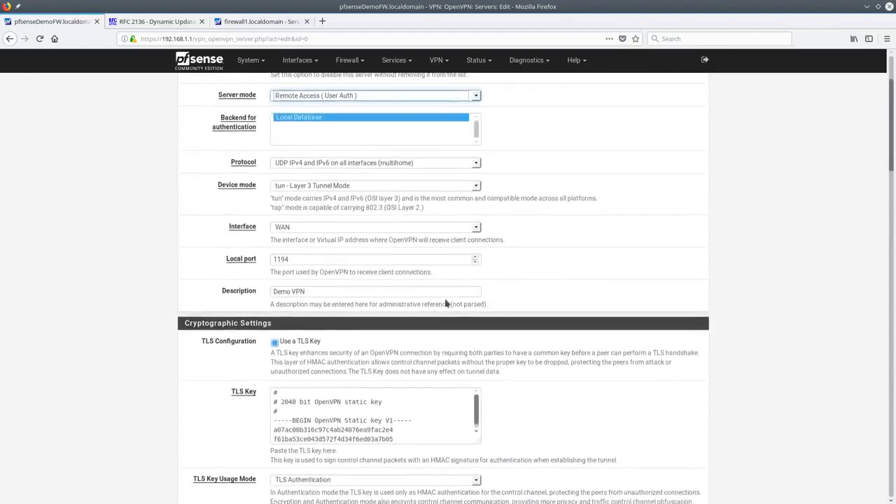
pyautogui.scroll(3, 446, 302)
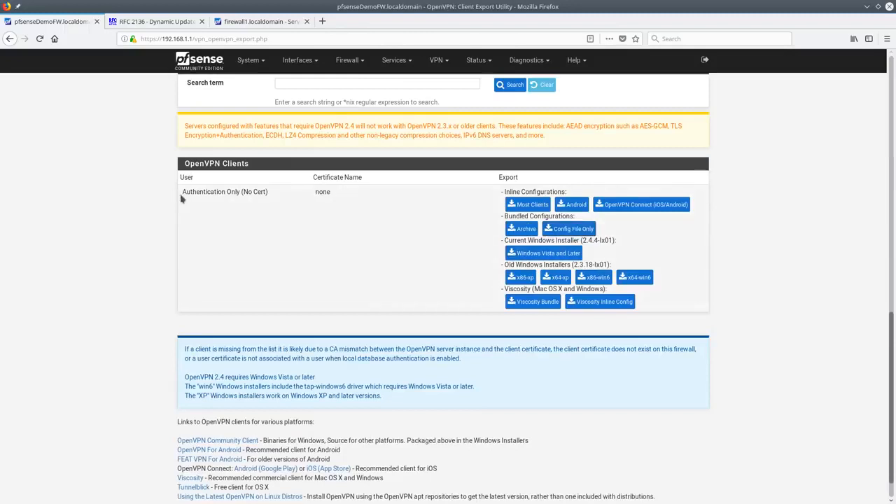
pyautogui.moveTo(181, 199); pyautogui.dragTo(277, 208)
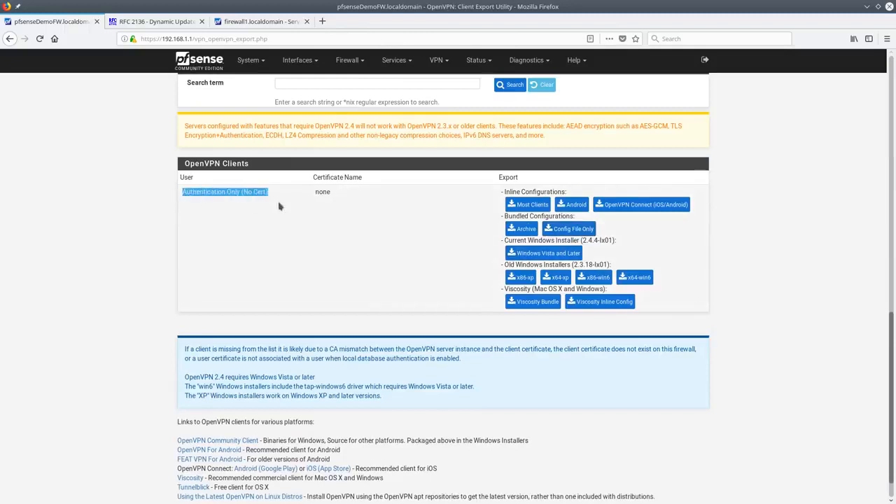
pyautogui.doubleClick(320, 192)
pyautogui.tripleClick(246, 192)
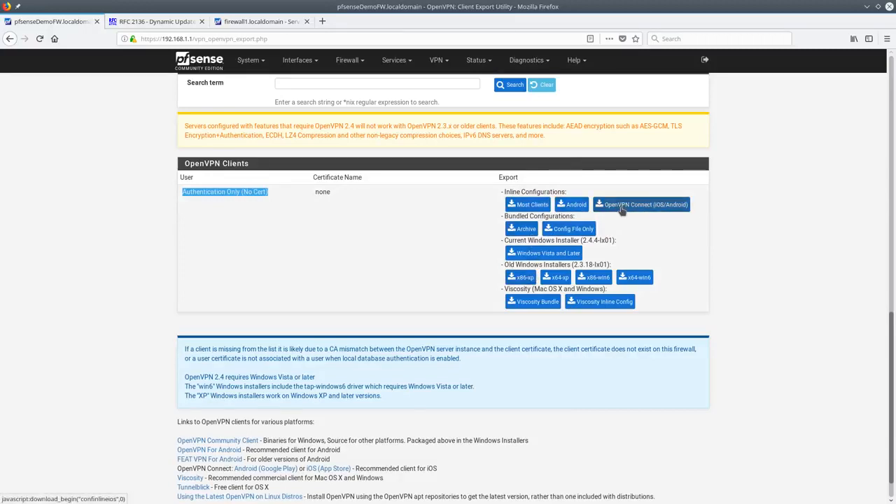
pyautogui.click(537, 206)
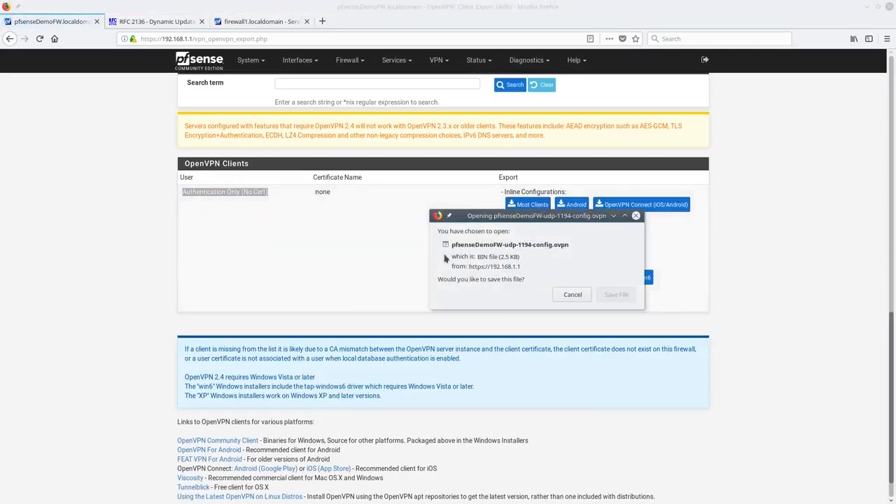
pyautogui.click(563, 296)
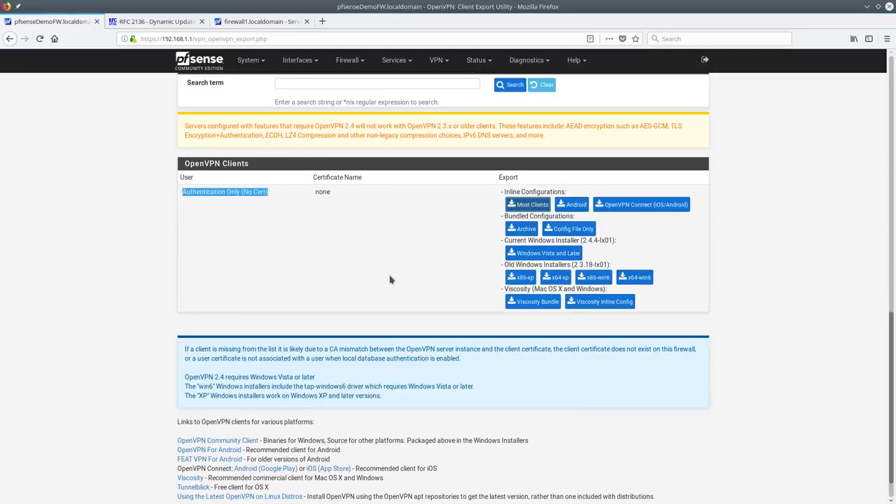
pyautogui.scroll(10, 399, 280)
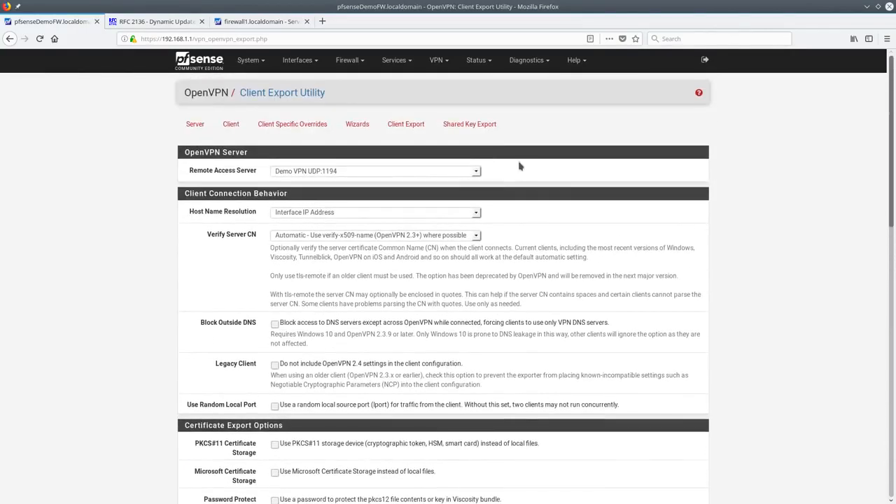
pyautogui.scroll(-8, 516, 256)
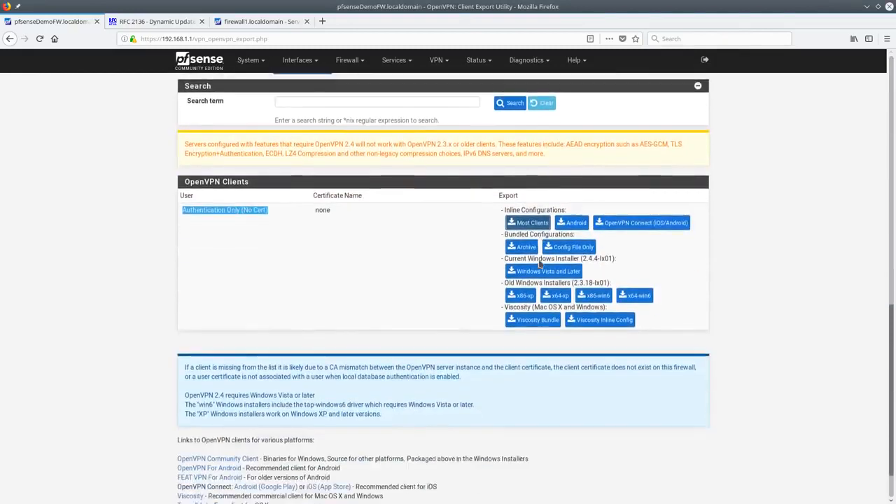
pyautogui.scroll(9, 539, 265)
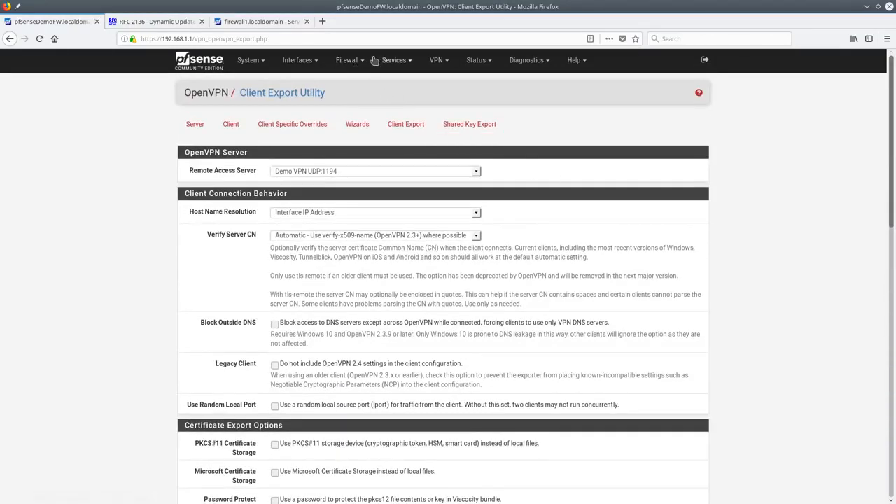
# Review the NAT port forward rules and the OpenVPN firewall rules
pyautogui.click(362, 64)
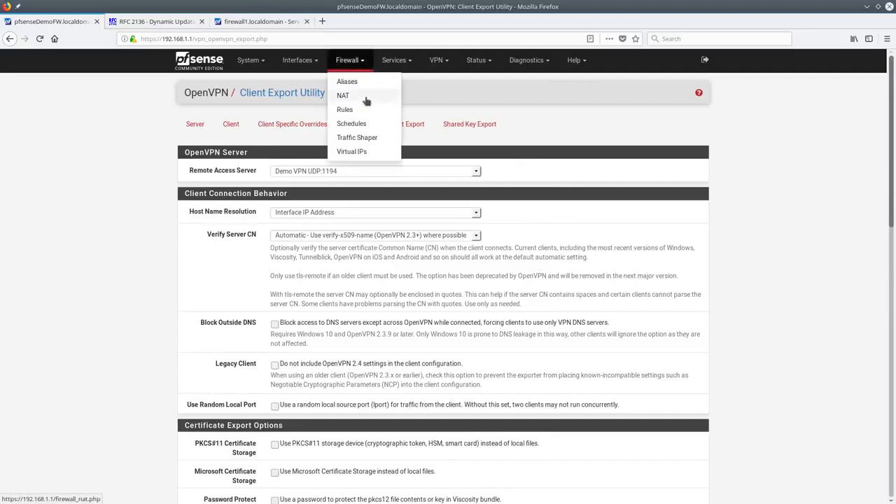
pyautogui.click(365, 100)
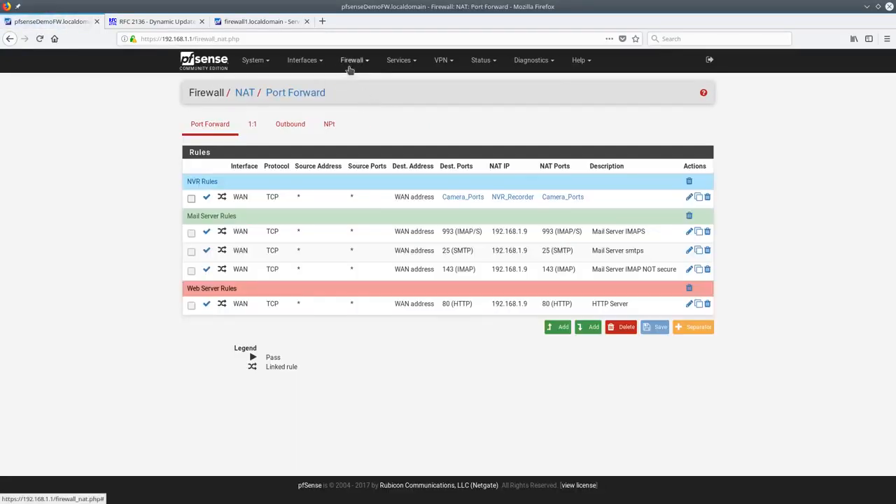
pyautogui.click(352, 63)
pyautogui.click(350, 110)
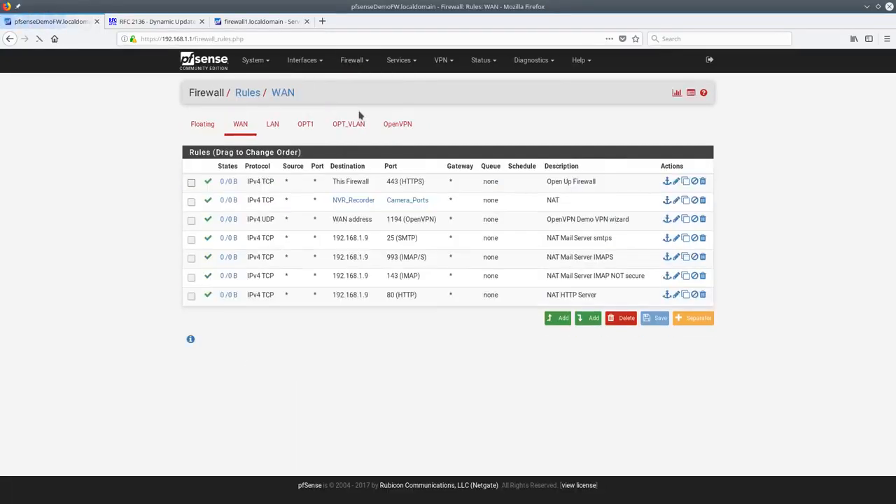
pyautogui.click(410, 133)
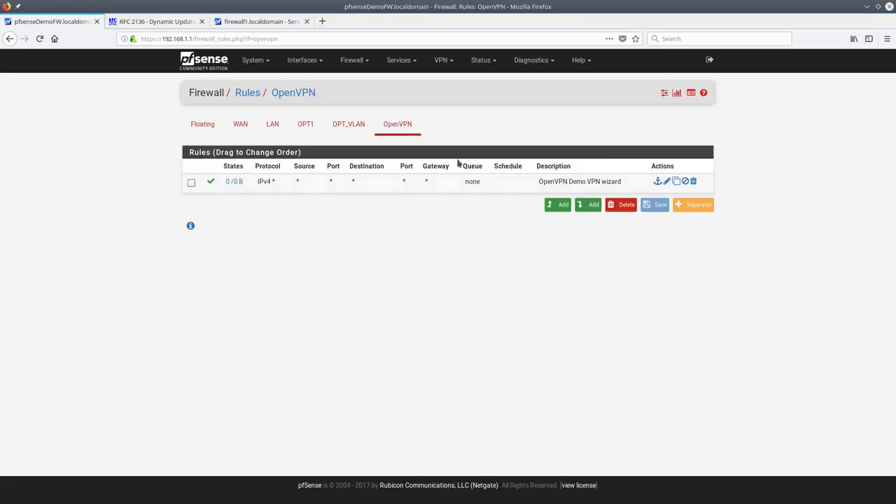
# Check that ovpns1 (Demo VPN) is an unassigned port in Interface Assignments, then open the OpenVPN servers list
pyautogui.click(322, 66)
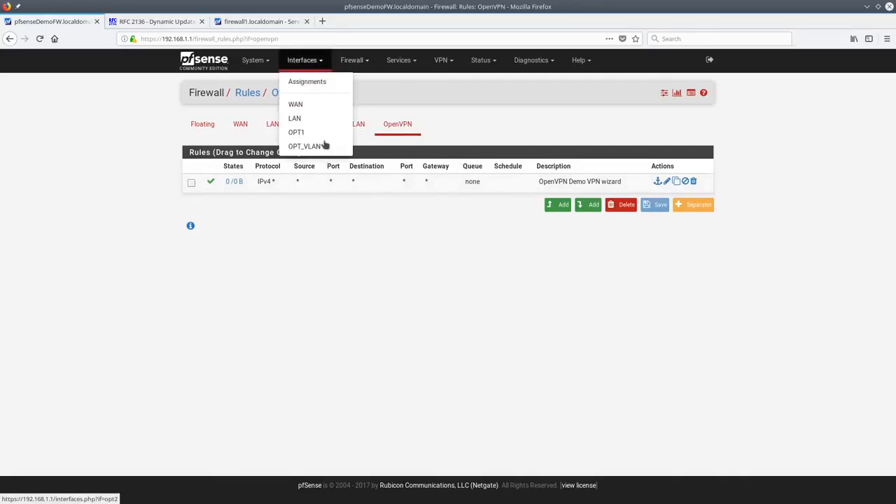
pyautogui.click(326, 83)
pyautogui.click(471, 250)
pyautogui.click(602, 262)
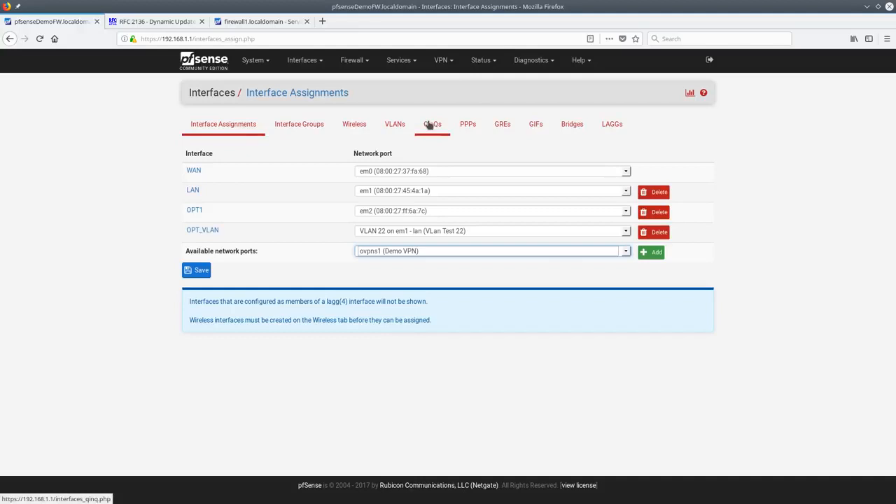
pyautogui.click(442, 60)
pyautogui.click(454, 112)
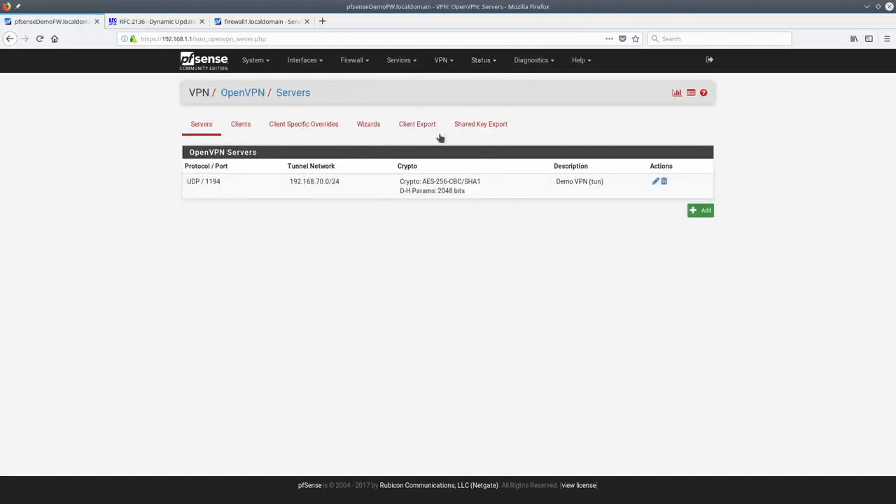
# On firewall1, visit the User Manager, LAN DHCP server settings and DHCP leases list
pyautogui.click(250, 61)
pyautogui.click(270, 209)
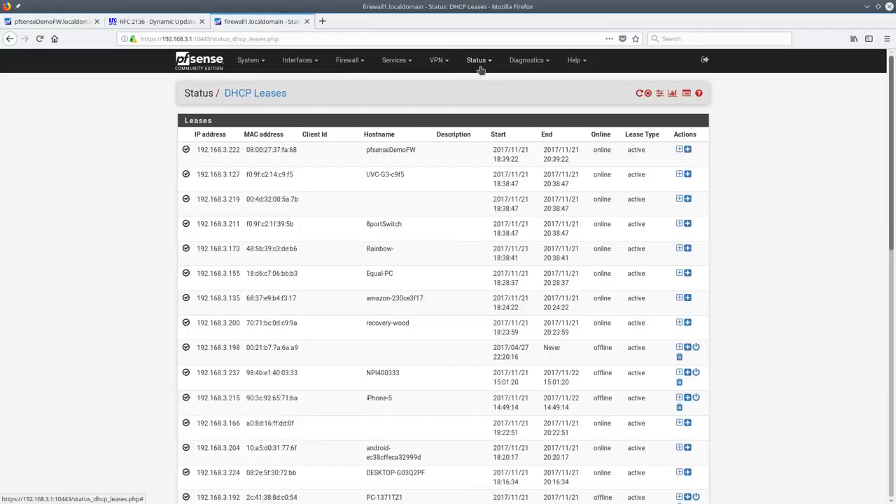
pyautogui.click(480, 69)
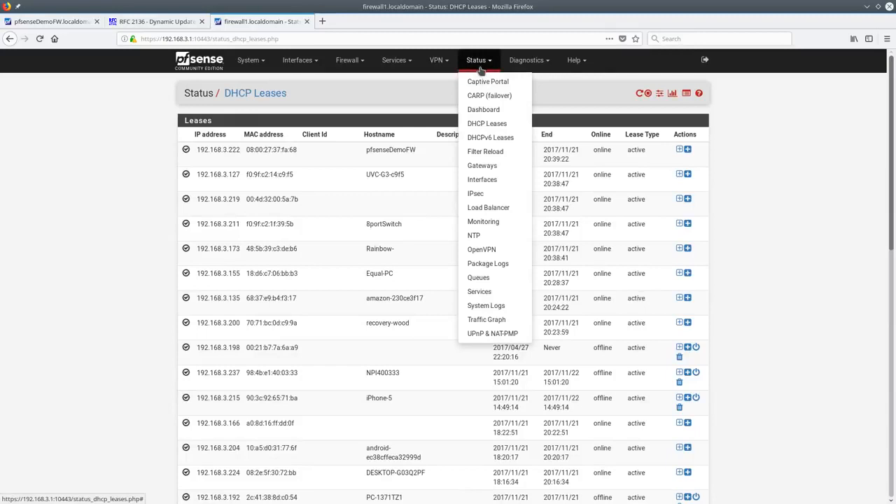
pyautogui.click(583, 103)
pyautogui.click(661, 94)
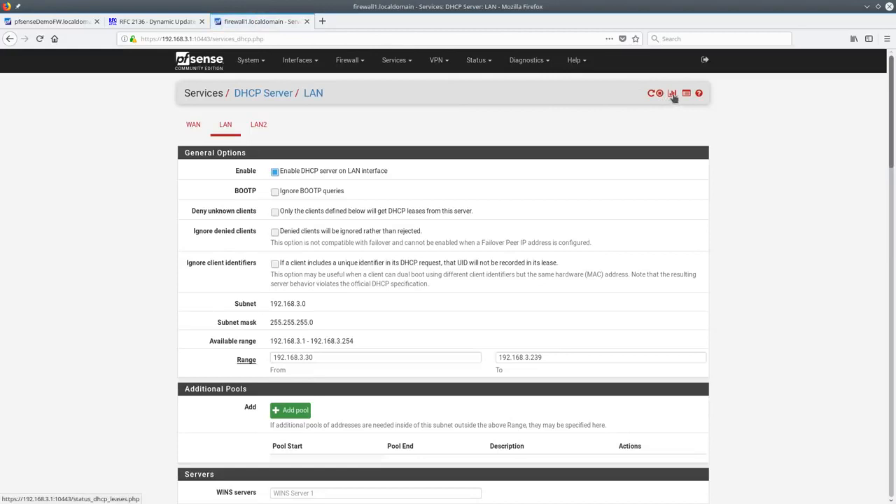
pyautogui.click(672, 95)
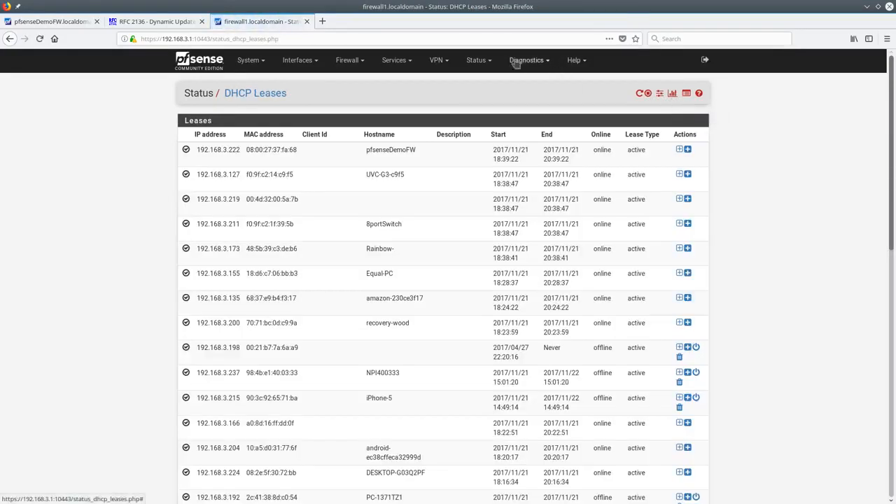
# View OpenVPN connection status, then open Status > Services on the demo firewall
pyautogui.click(474, 61)
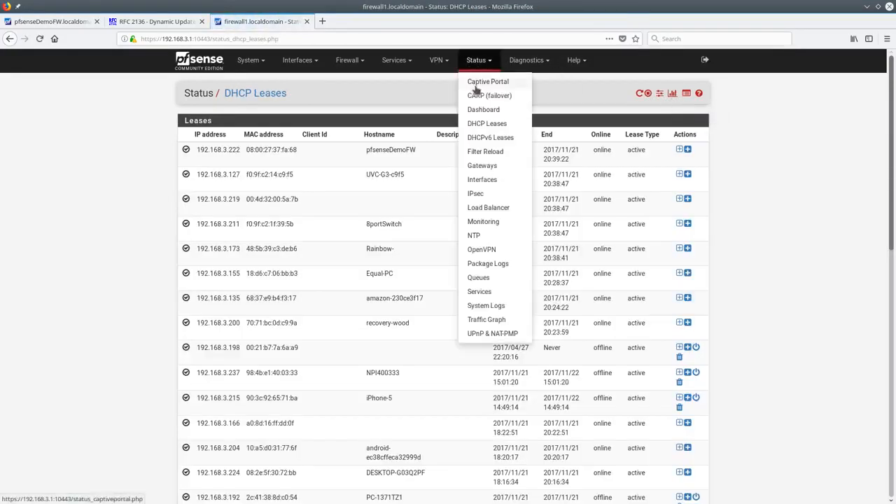
pyautogui.click(482, 249)
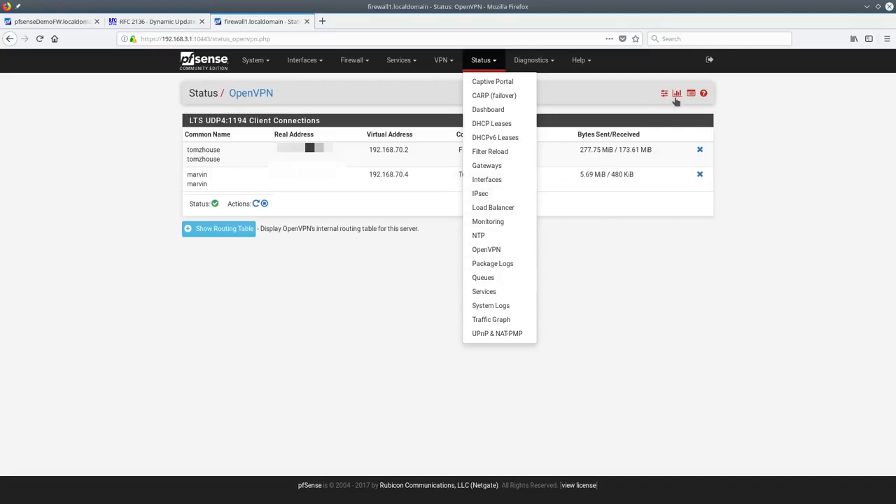
pyautogui.click(65, 23)
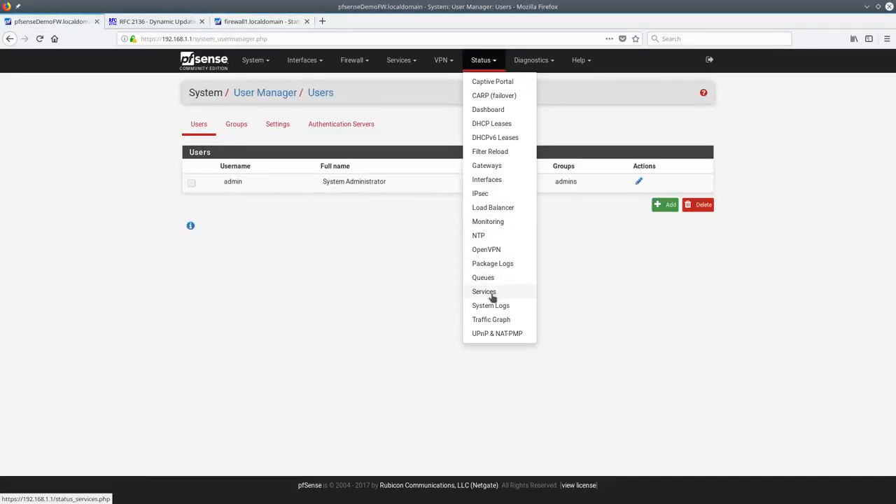
pyautogui.click(486, 293)
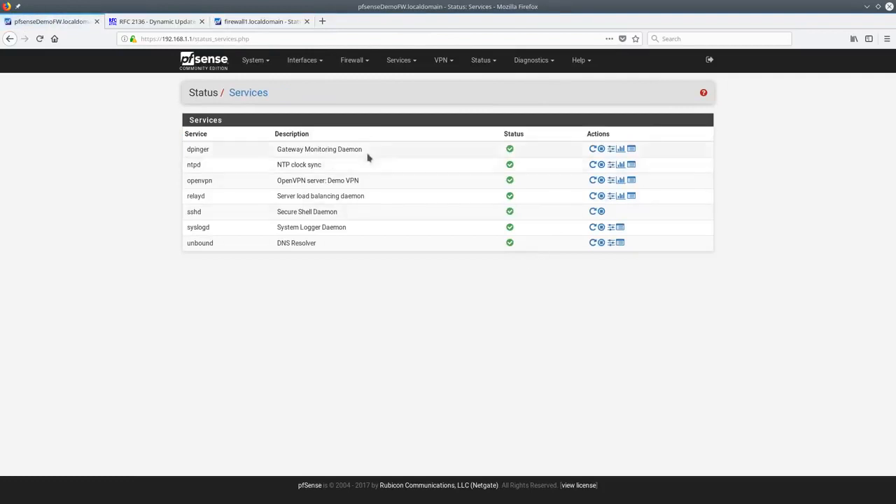
pyautogui.click(219, 65)
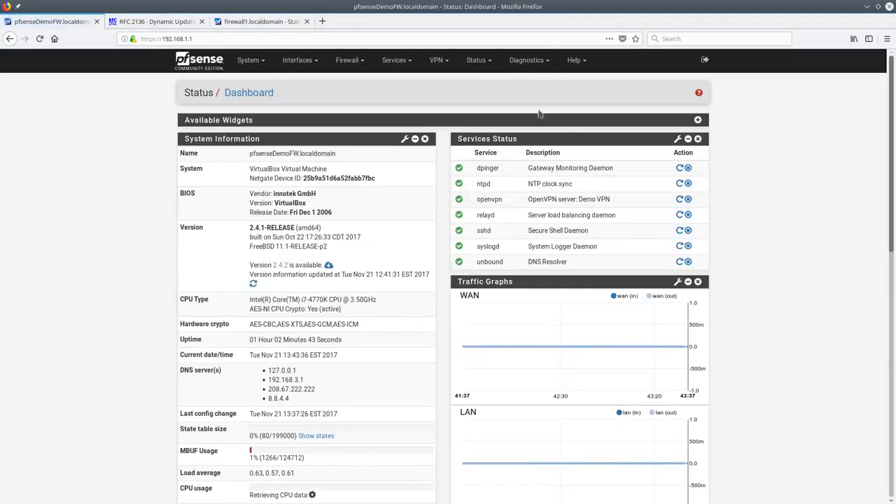
pyautogui.click(479, 65)
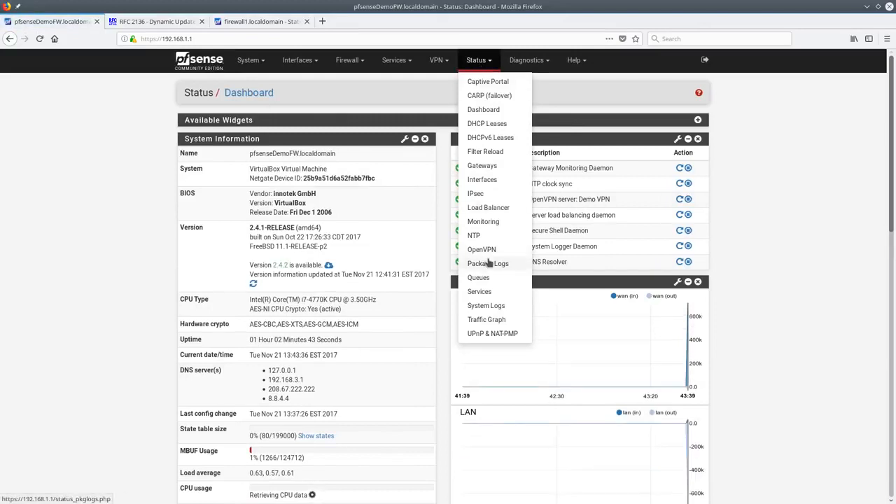
pyautogui.click(482, 291)
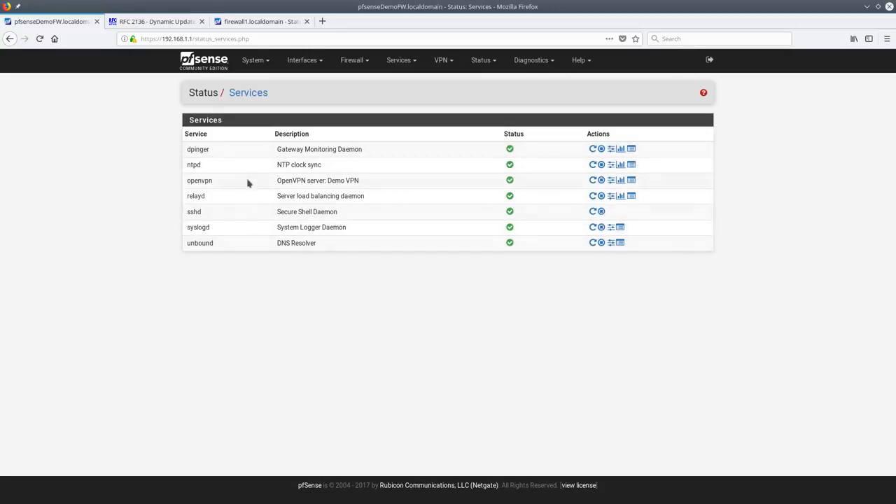
pyautogui.click(611, 244)
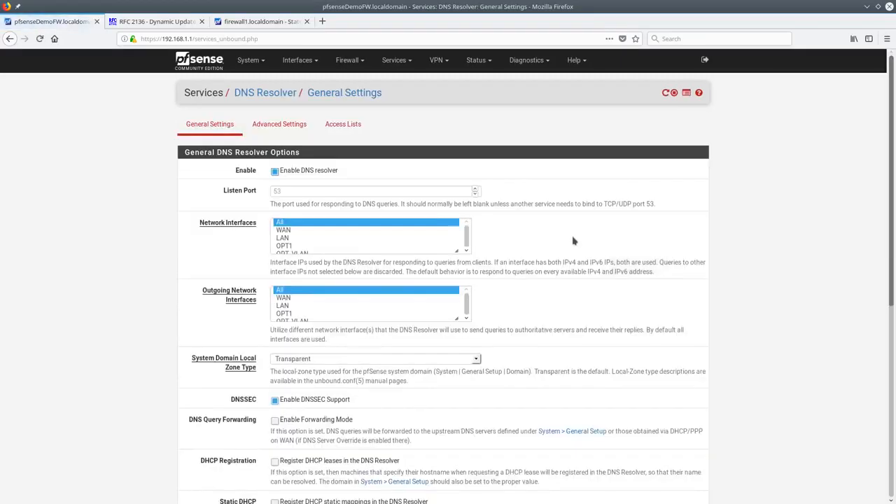
pyautogui.hotkey('alt', 'Left')
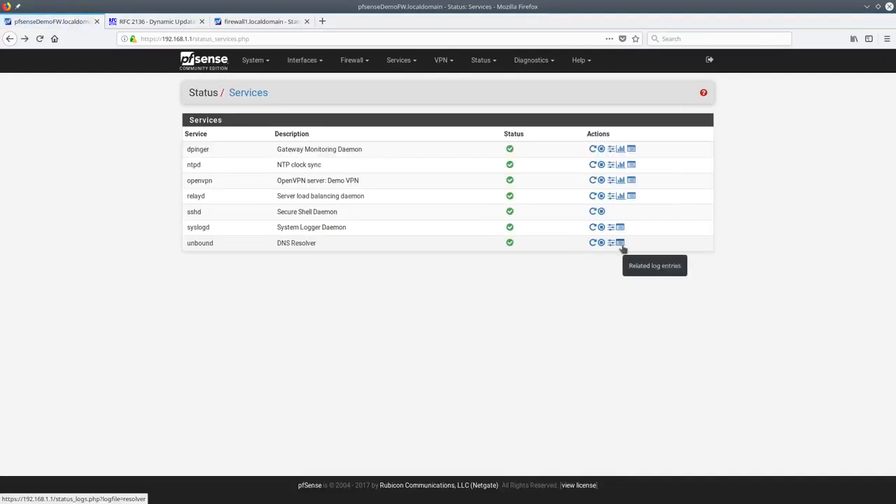
pyautogui.click(620, 244)
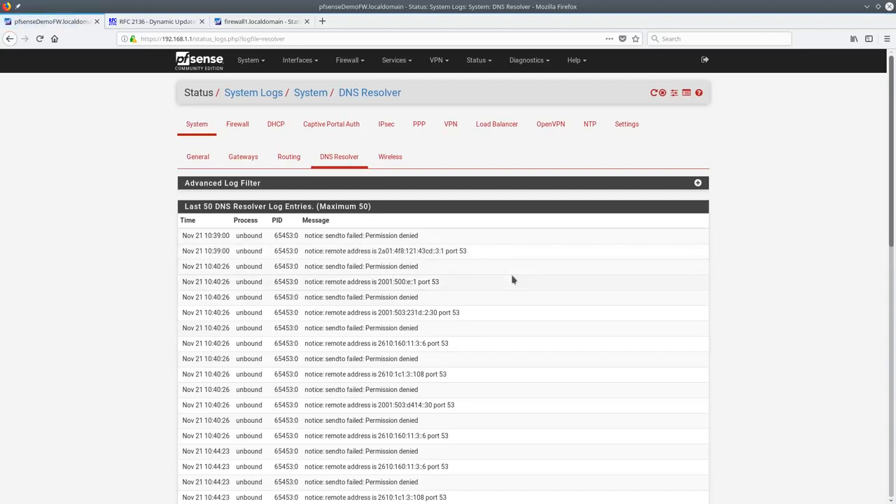
pyautogui.hotkey('alt', 'Left')
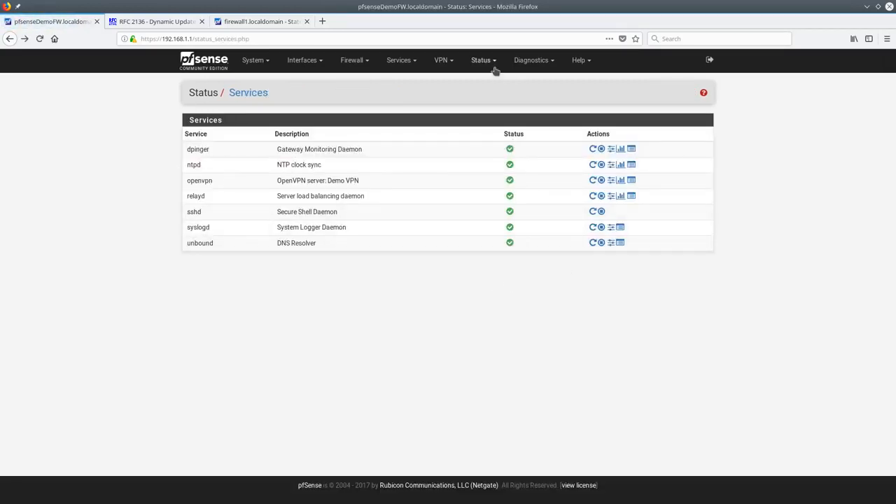
# Open the WAN traffic graph, with the dashboard in a second browser tab
pyautogui.click(495, 69)
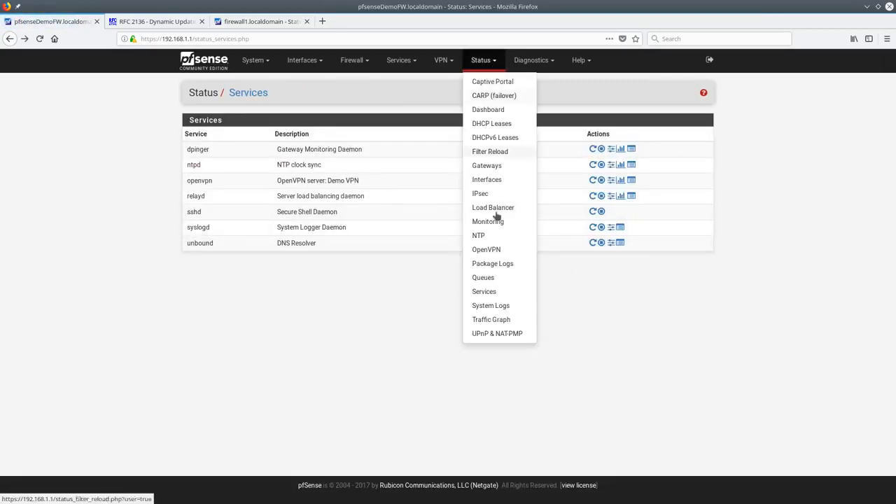
pyautogui.click(493, 320)
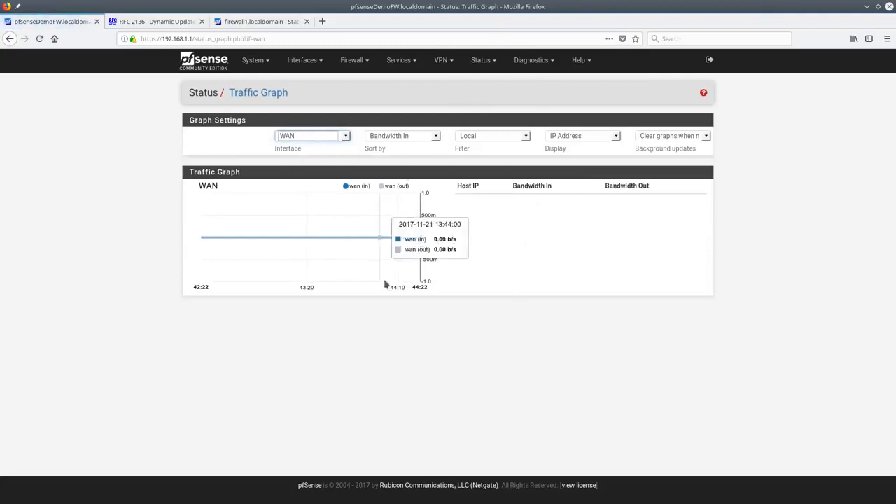
pyautogui.middleClick(210, 68)
pyautogui.click(154, 21)
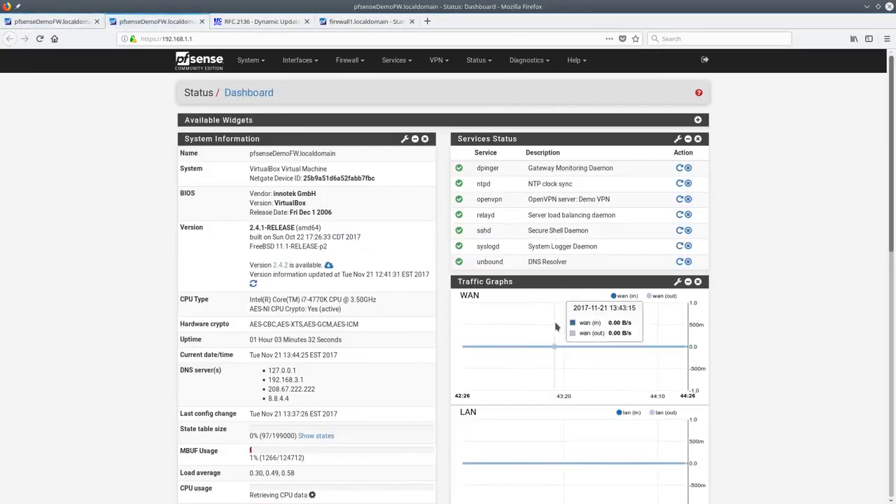
pyautogui.click(67, 21)
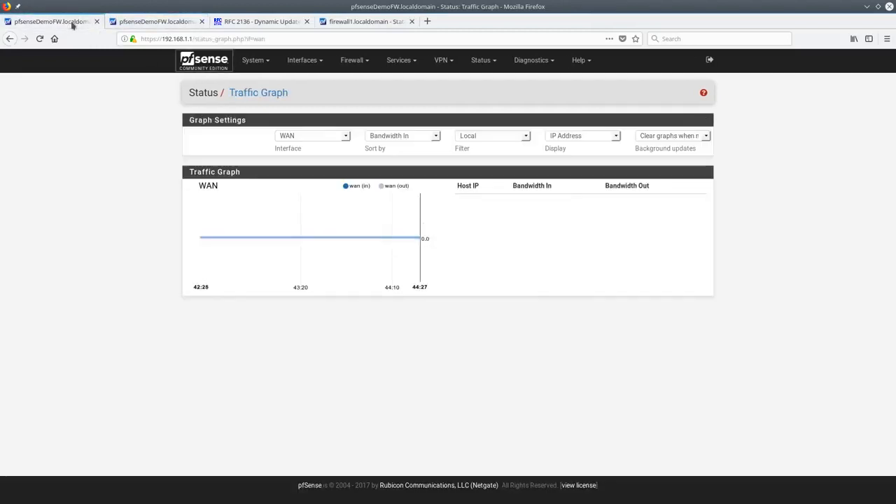
# Filter the traffic graph to Remote hosts labelled by FQDN, then go to System Logs
pyautogui.click(526, 136)
pyautogui.click(508, 163)
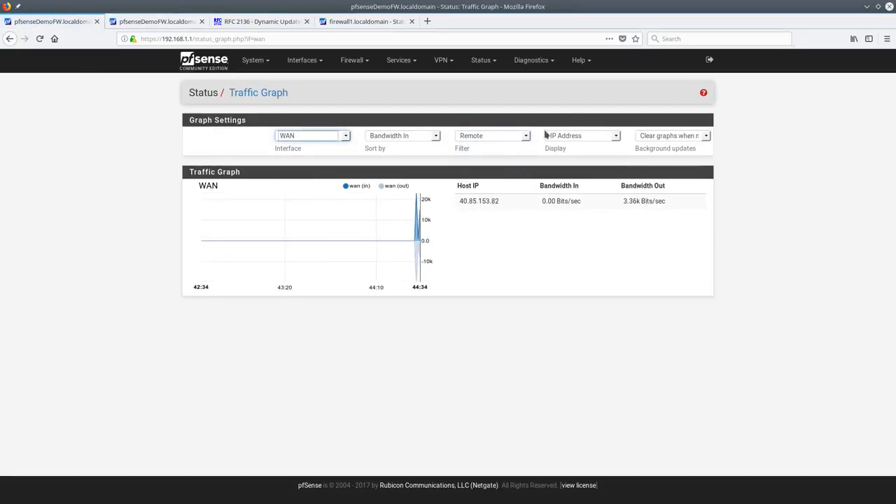
pyautogui.click(591, 138)
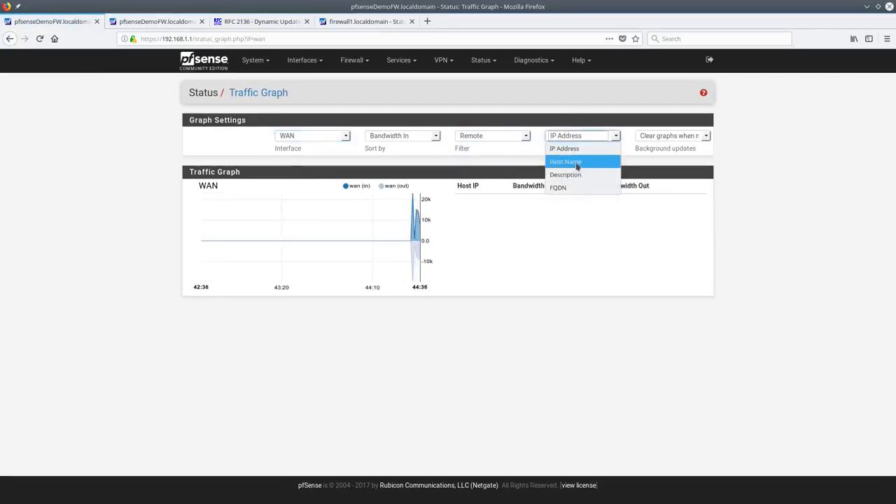
pyautogui.click(571, 161)
pyautogui.click(588, 137)
pyautogui.click(570, 187)
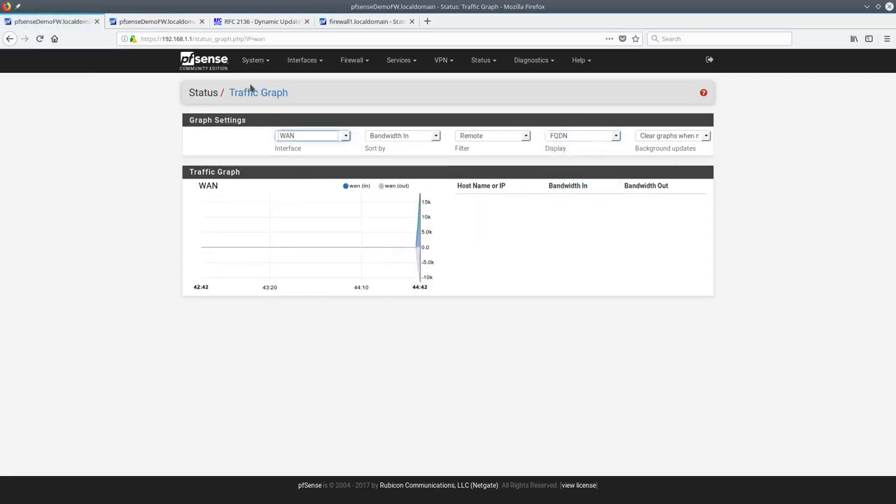
pyautogui.click(478, 136)
pyautogui.click(478, 138)
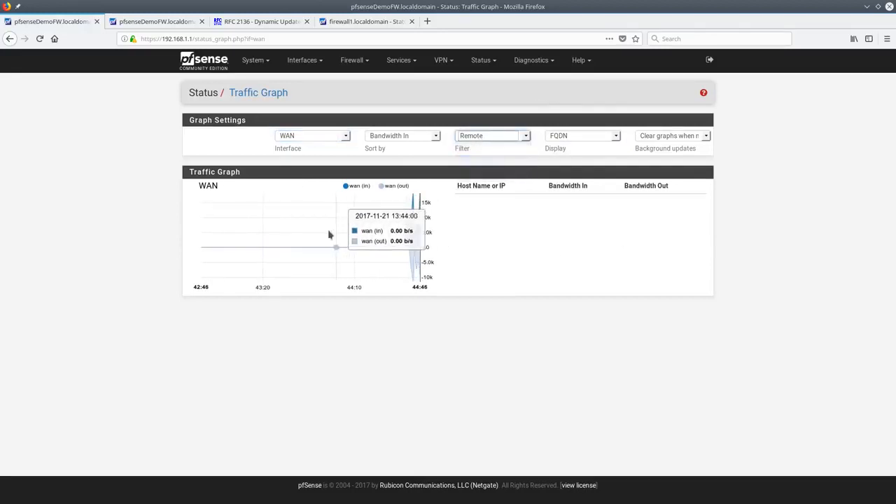
pyautogui.click(480, 60)
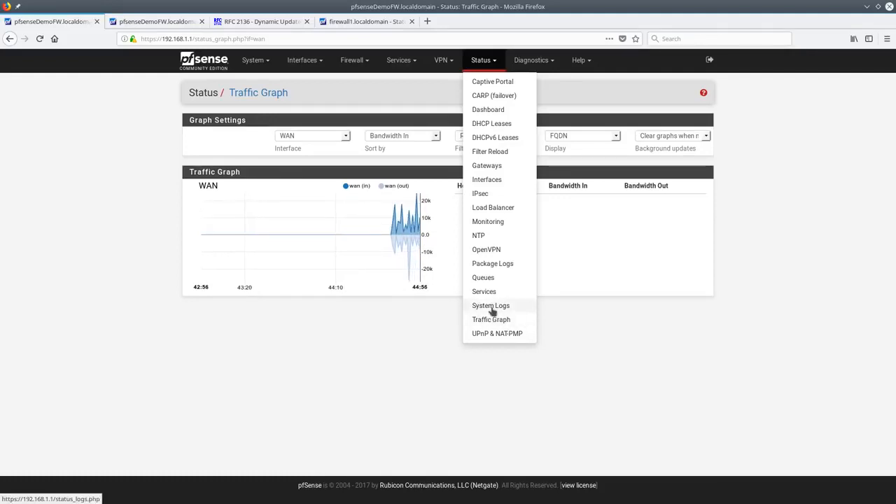
pyautogui.click(492, 308)
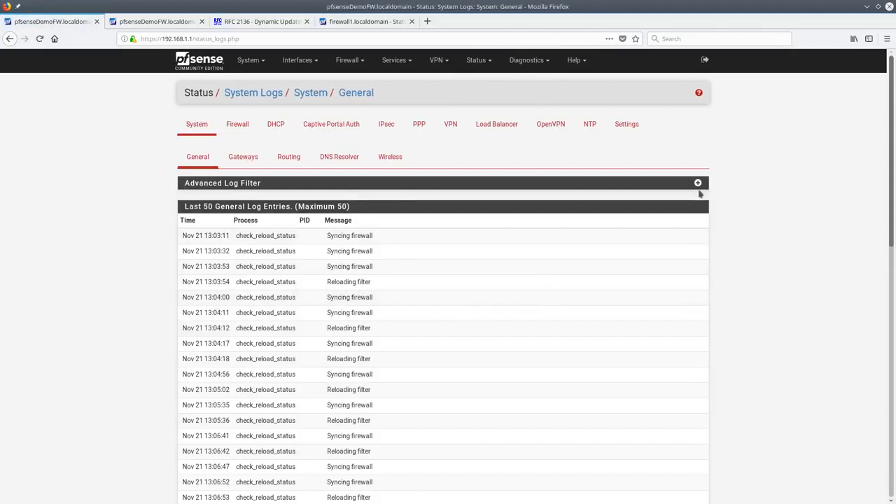
# Expand the General log's Advanced Log Filter and scan entries, selecting PID 52999
pyautogui.click(697, 182)
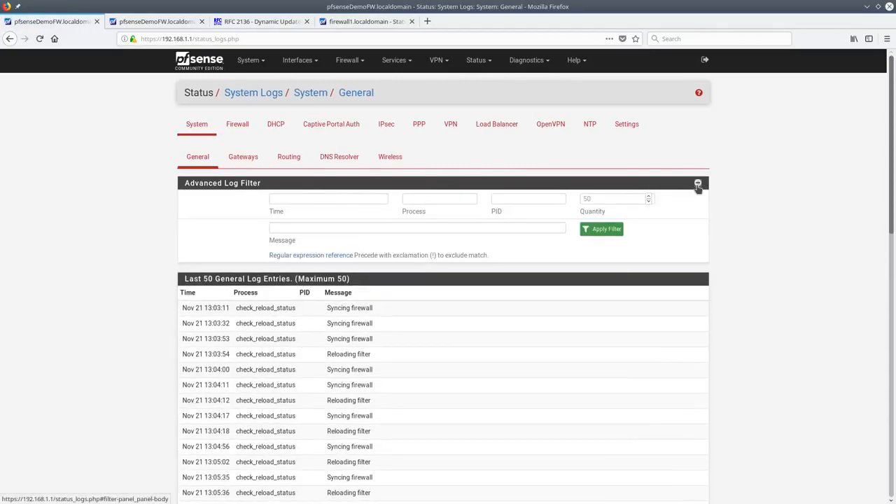
pyautogui.click(326, 229)
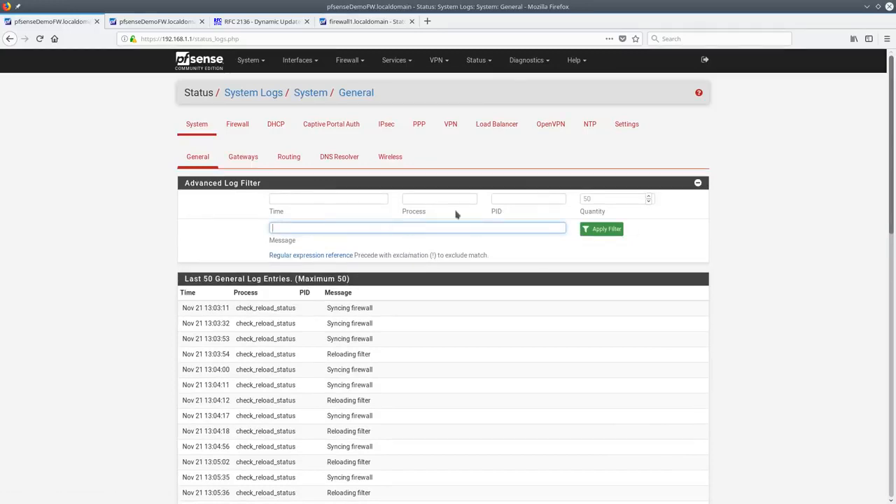
pyautogui.click(452, 199)
pyautogui.click(539, 203)
pyautogui.scroll(-9, 426, 350)
pyautogui.scroll(2, 440, 382)
pyautogui.scroll(-3, 431, 417)
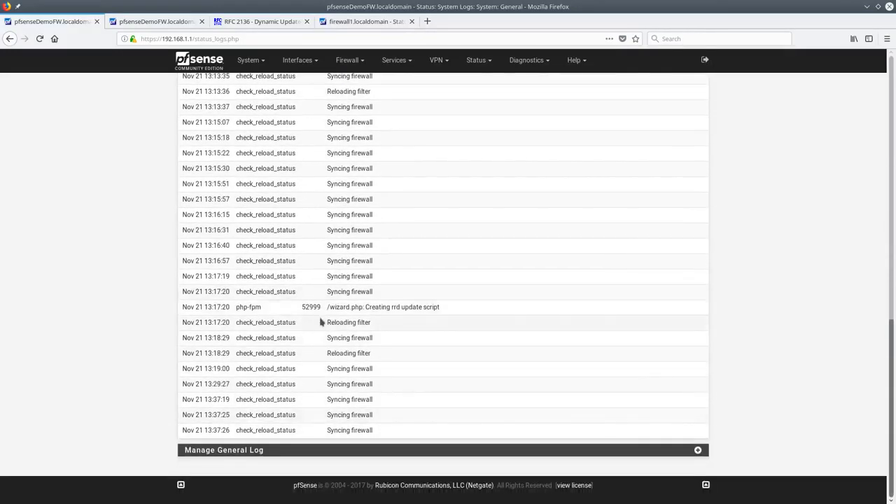
pyautogui.doubleClick(315, 307)
pyautogui.scroll(1, 472, 326)
pyautogui.scroll(10, 472, 315)
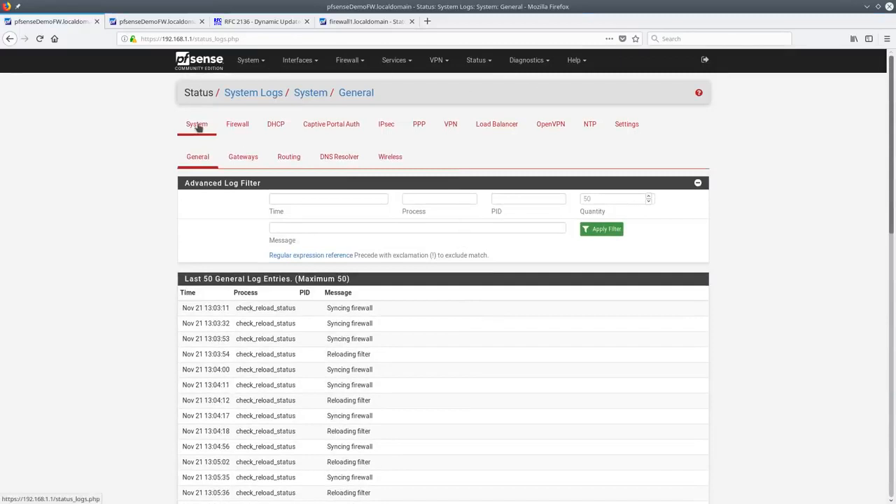
pyautogui.click(626, 125)
# Set GUI Log Entries to 300 and show entries in reverse order, rule descriptions kept as a column
pyautogui.click(303, 191)
pyautogui.doubleClick(303, 191)
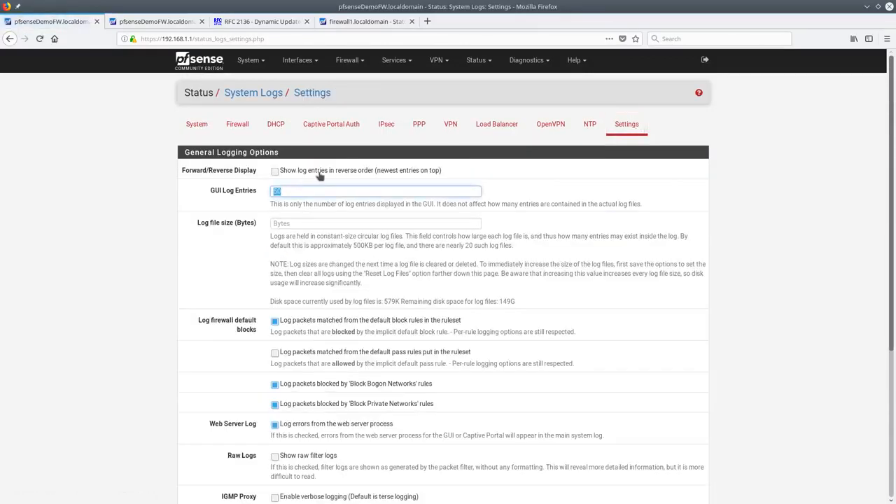
pyautogui.press('Tab')
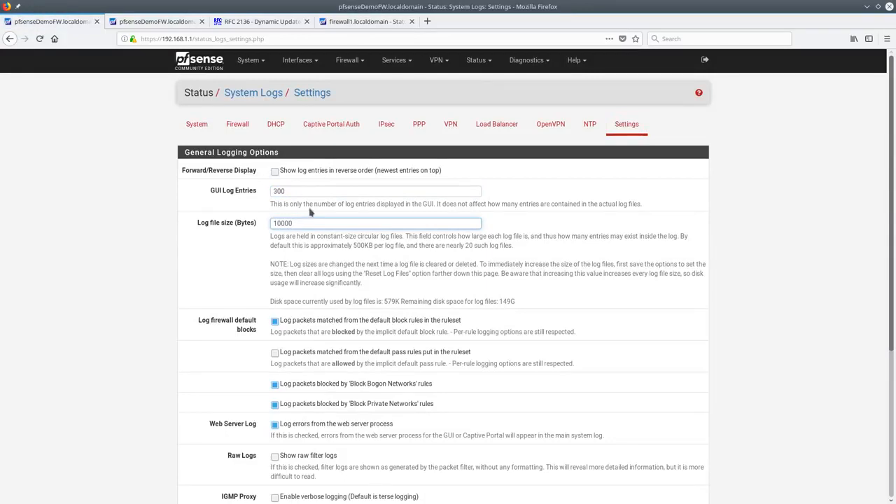
pyautogui.click(275, 172)
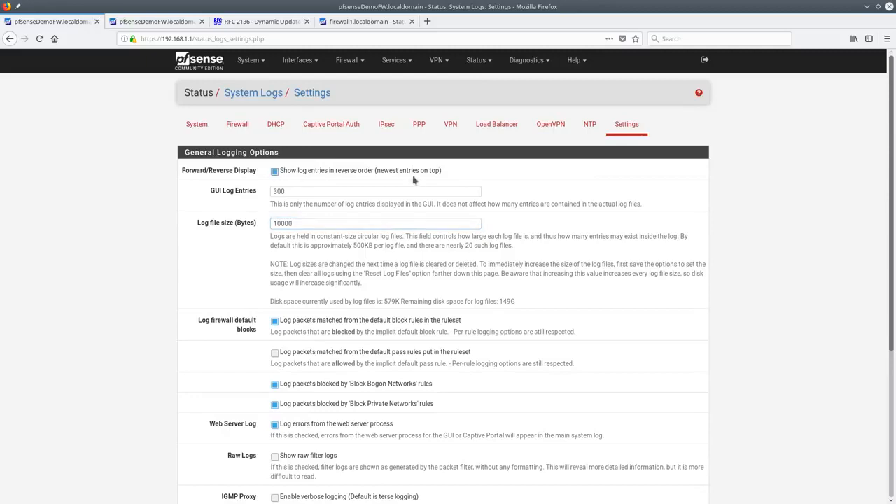
pyautogui.scroll(-5, 321, 284)
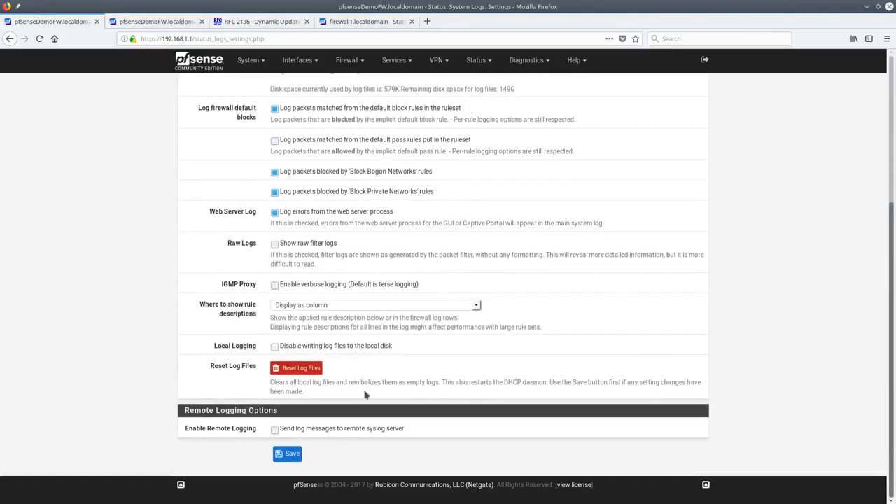
pyautogui.click(312, 308)
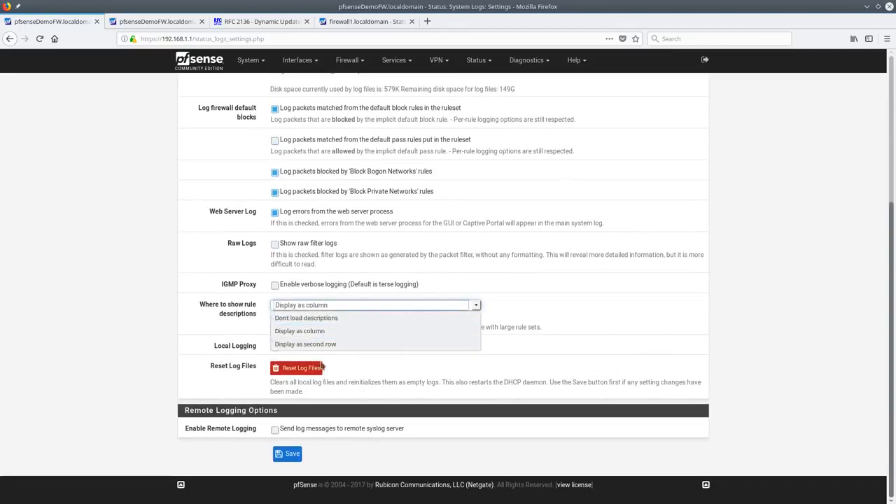
pyautogui.click(313, 306)
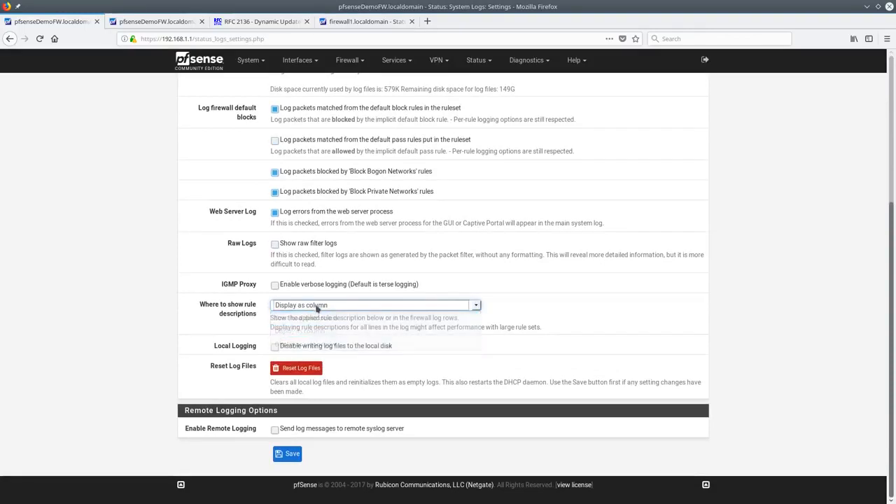
# Correct the rejected log file size to 200000 bytes and save the settings
pyautogui.click(292, 455)
pyautogui.click(292, 454)
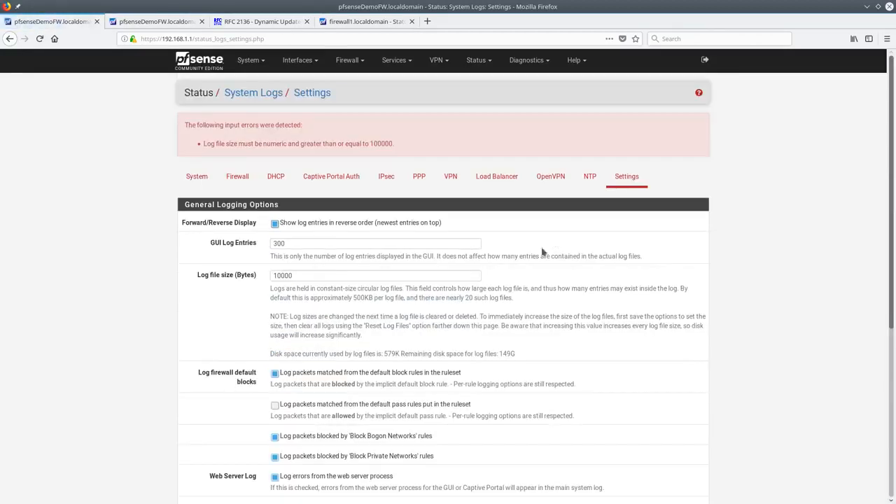
pyautogui.click(333, 275)
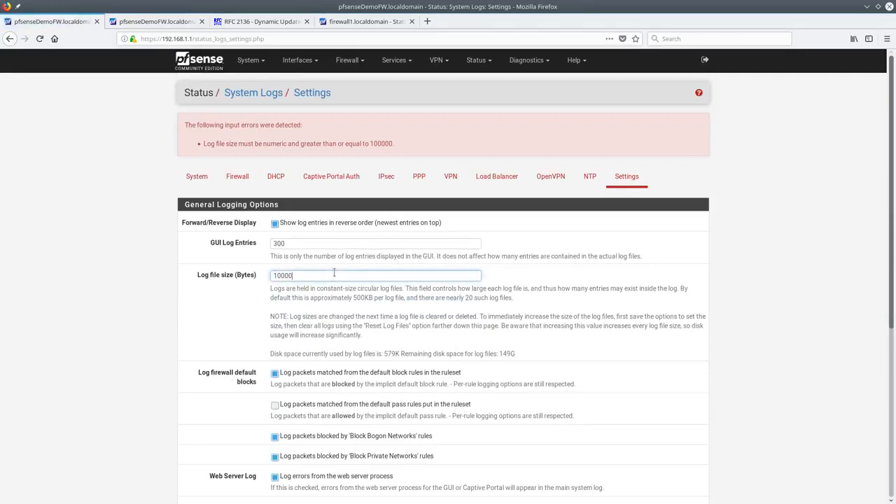
pyautogui.write('0')
pyautogui.doubleClick(381, 143)
pyautogui.click(317, 275)
pyautogui.scroll(-5, 326, 266)
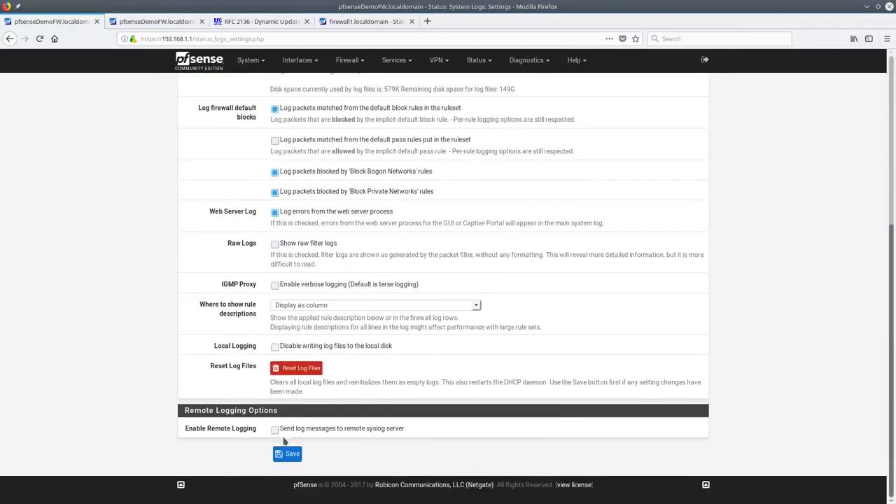
pyautogui.click(287, 454)
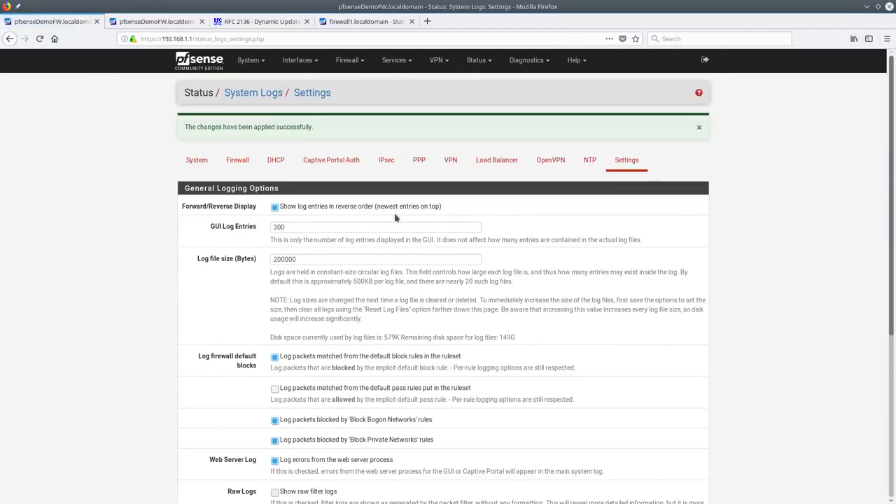
# Review the saved log settings, noting 149G of remaining disk space
pyautogui.scroll(-5, 325, 280)
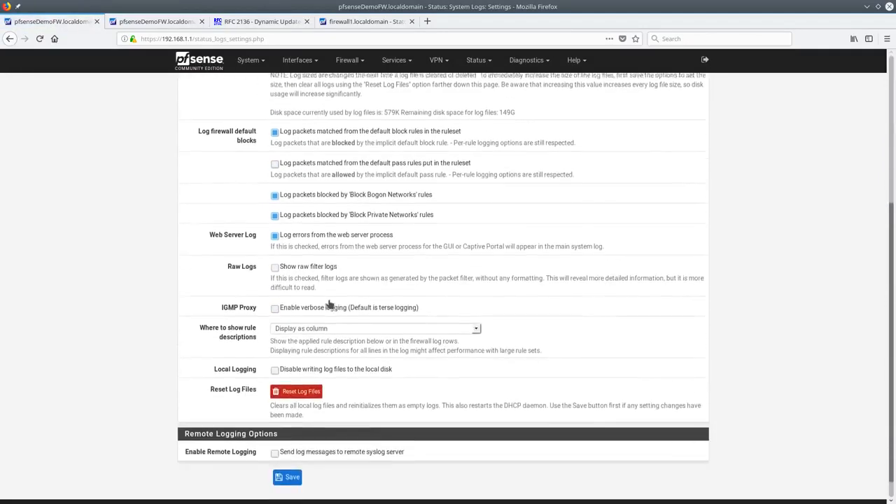
pyautogui.scroll(5, 329, 300)
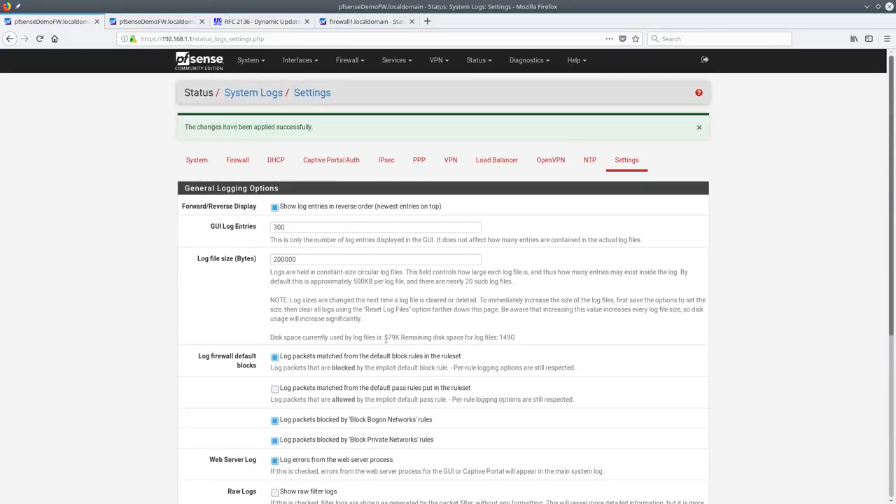
pyautogui.doubleClick(503, 338)
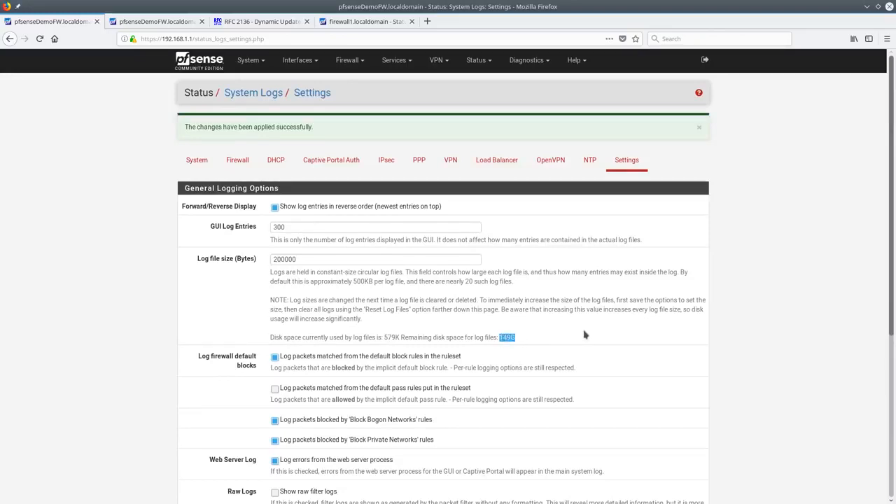
pyautogui.scroll(-4, 579, 308)
pyautogui.scroll(4, 581, 324)
pyautogui.scroll(-3, 579, 326)
pyautogui.scroll(3, 580, 326)
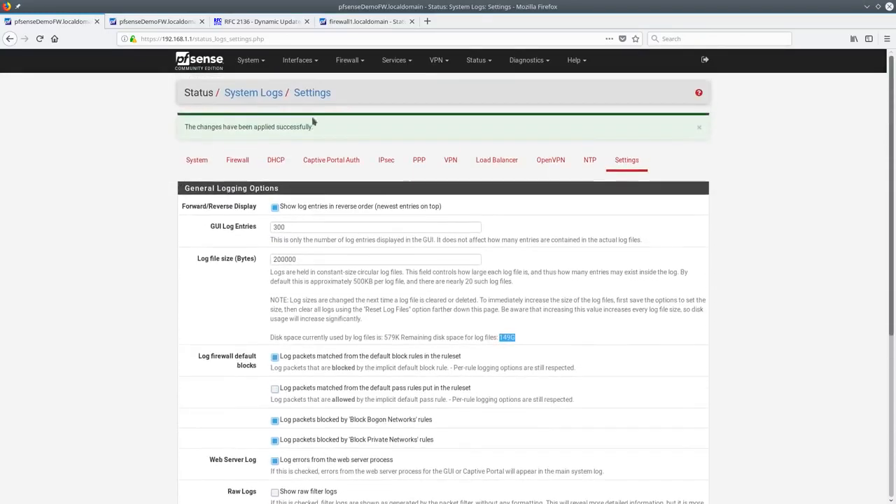
pyautogui.click(240, 156)
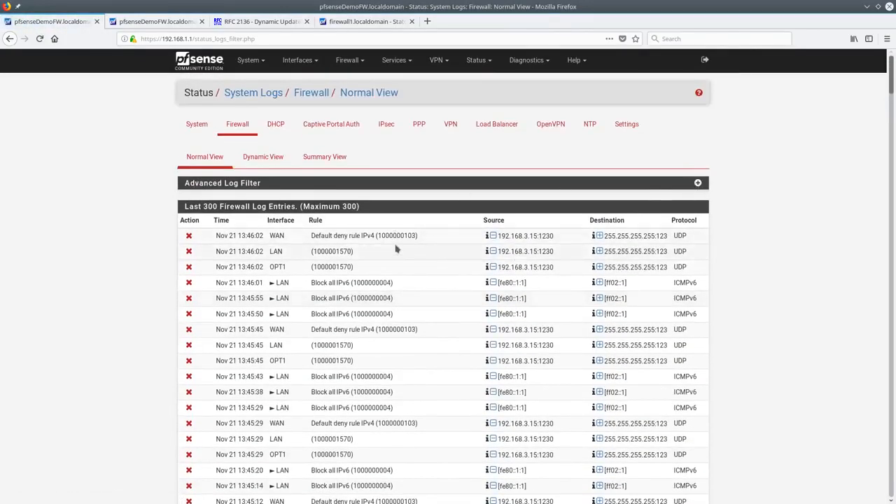
# Look through the firewall log's Summary View charts
pyautogui.click(332, 161)
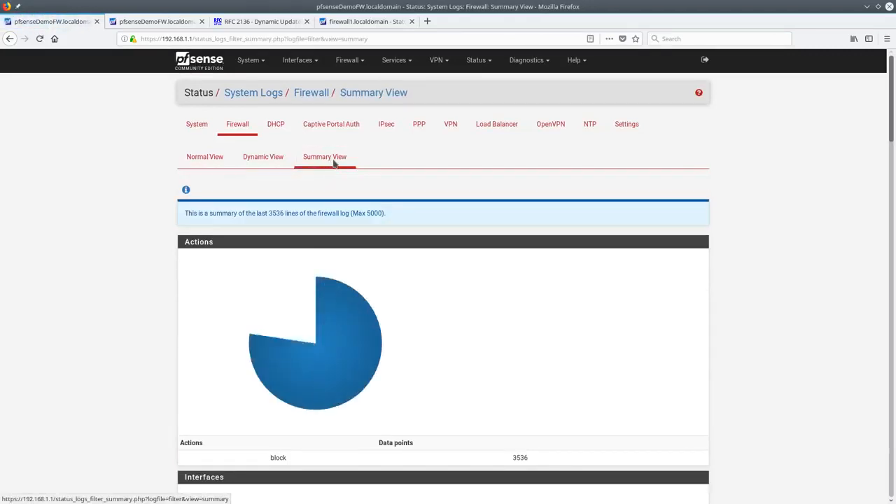
pyautogui.scroll(-5, 466, 294)
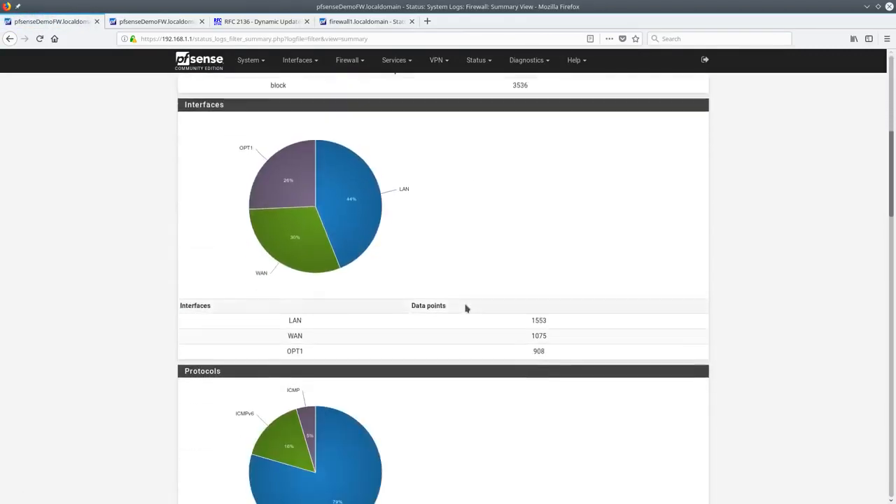
pyautogui.scroll(3, 466, 308)
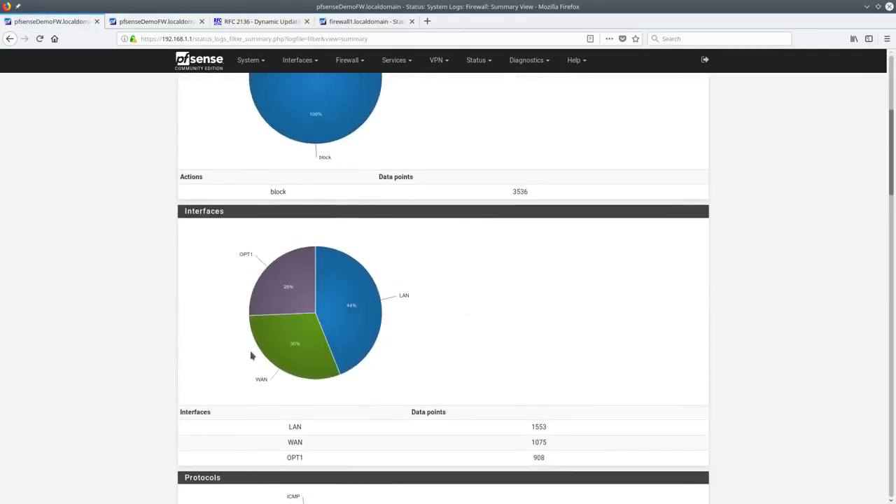
pyautogui.scroll(-3, 430, 308)
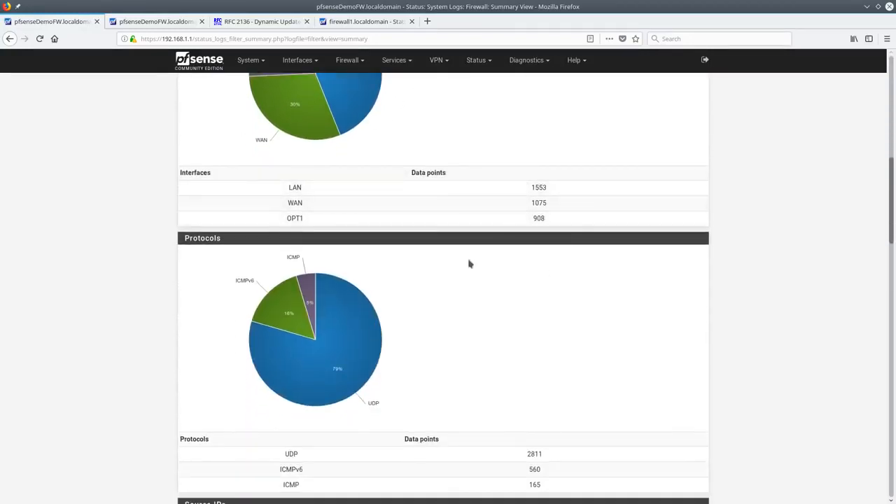
pyautogui.scroll(-6, 463, 273)
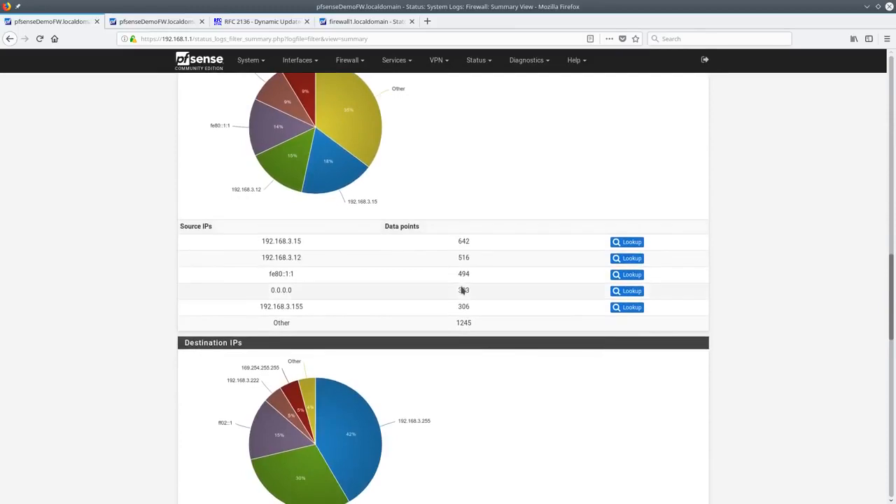
pyautogui.scroll(-1, 268, 206)
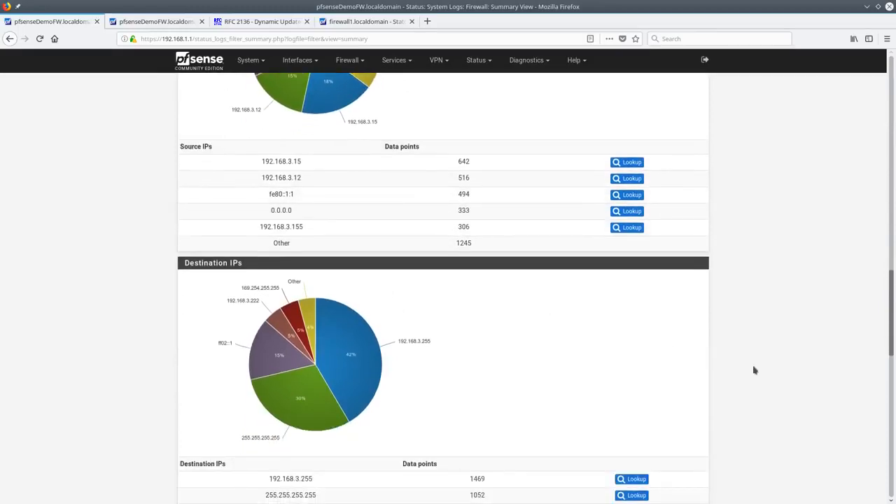
pyautogui.moveTo(893, 291); pyautogui.dragTo(889, 66)
# Check the firewall log's Dynamic View, then open the OpenVPN log with Advanced Log Filter expanded
pyautogui.click(262, 158)
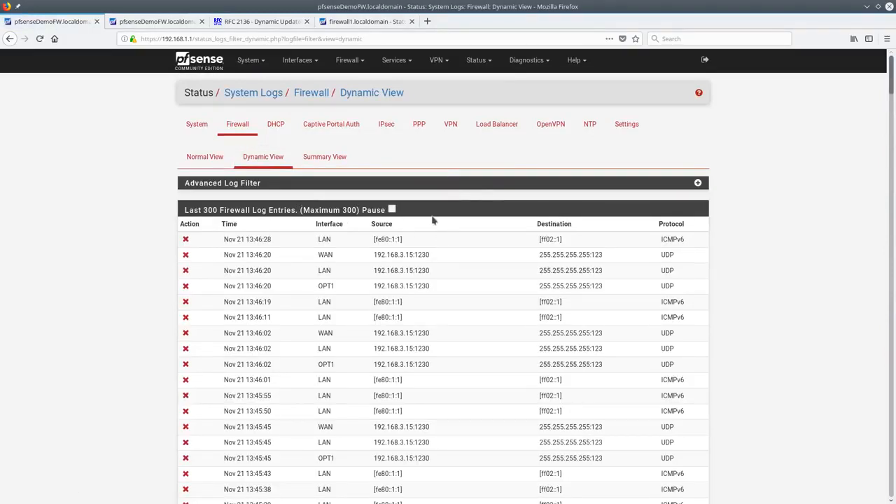
pyautogui.scroll(-2, 451, 248)
pyautogui.scroll(2, 448, 258)
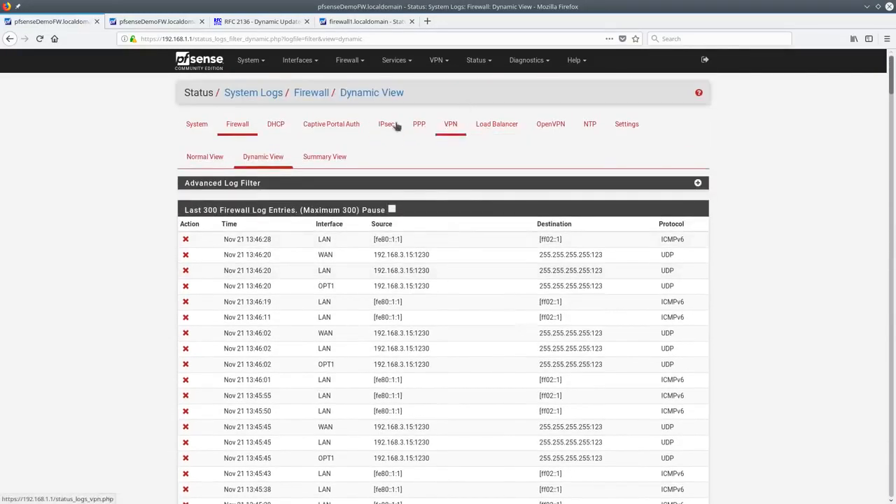
pyautogui.click(501, 126)
pyautogui.click(550, 124)
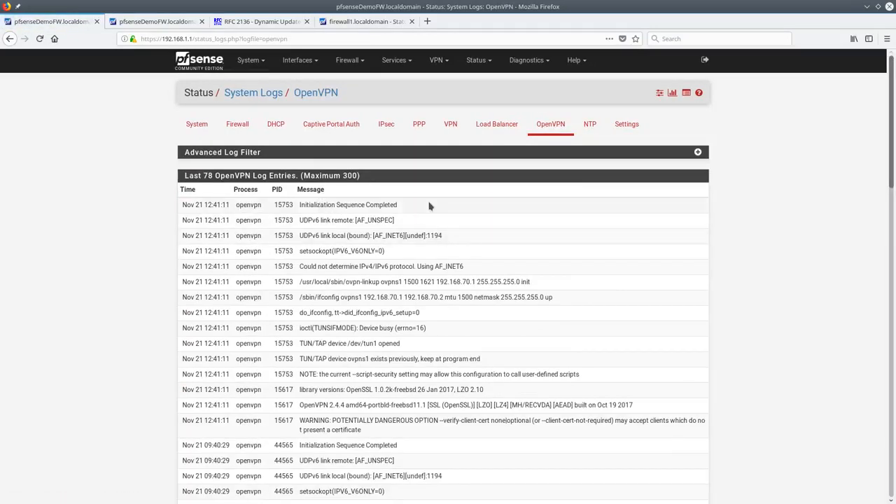
pyautogui.click(698, 153)
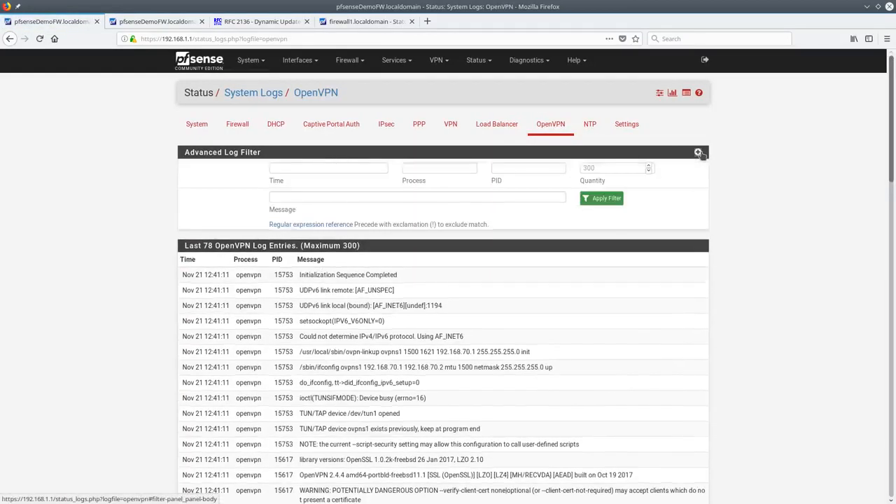
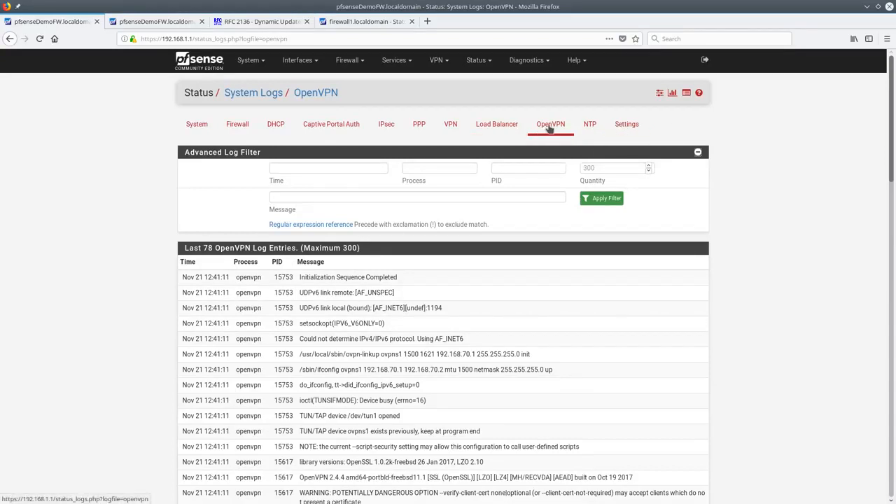
# Switch repeatedly between the OpenVPN logs, client status and server settings pages
pyautogui.click(659, 95)
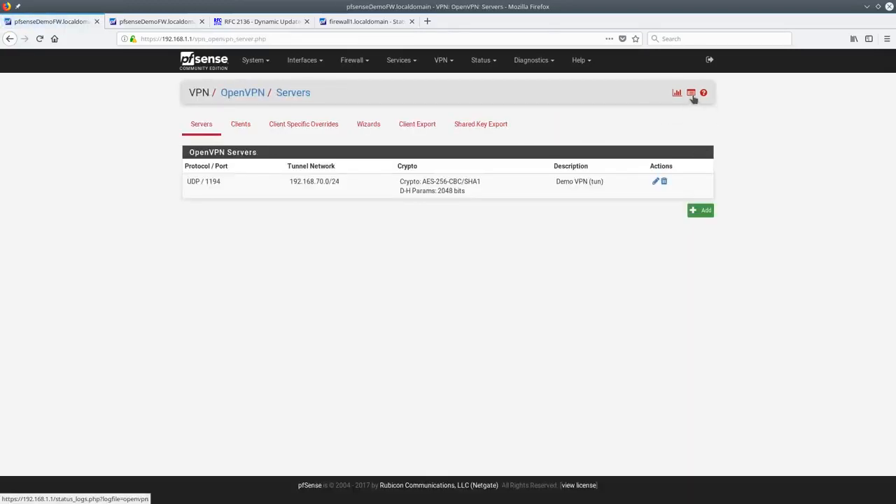
pyautogui.click(690, 97)
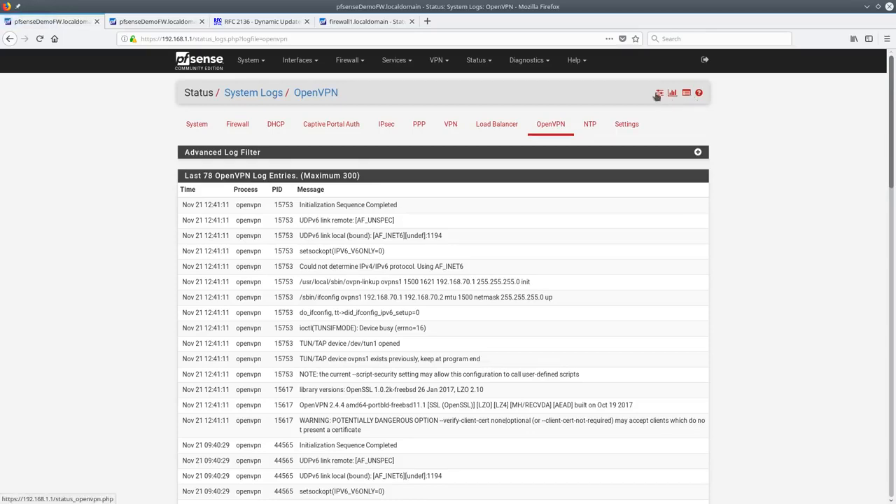
pyautogui.click(659, 95)
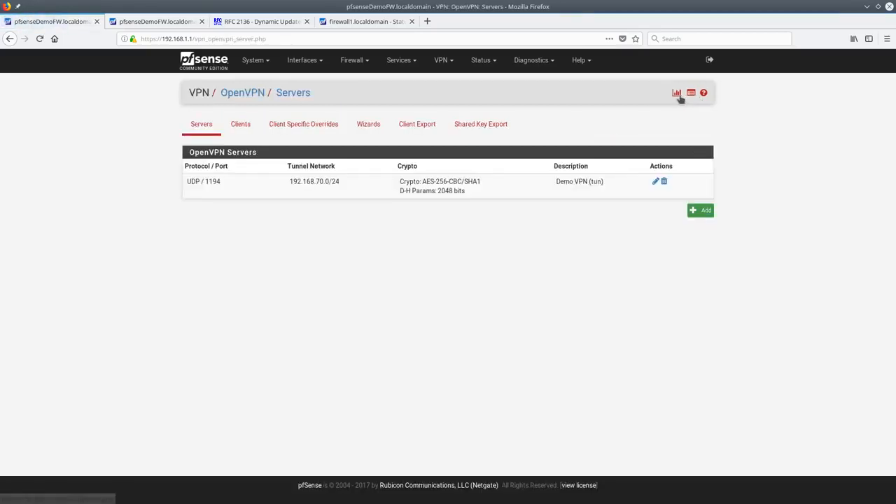
pyautogui.click(691, 94)
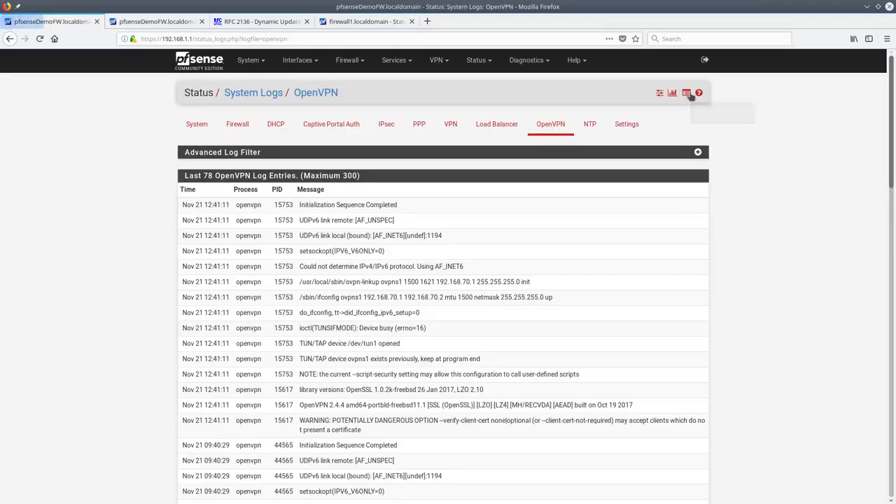
pyautogui.click(674, 96)
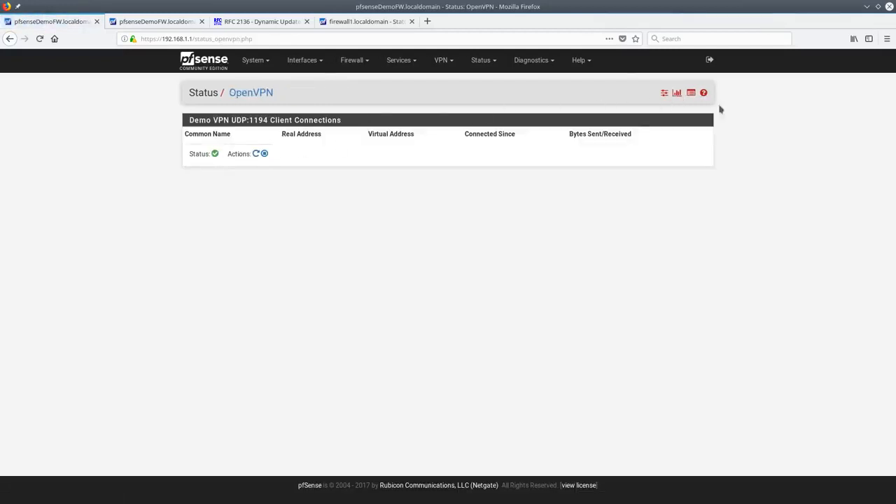
pyautogui.click(664, 95)
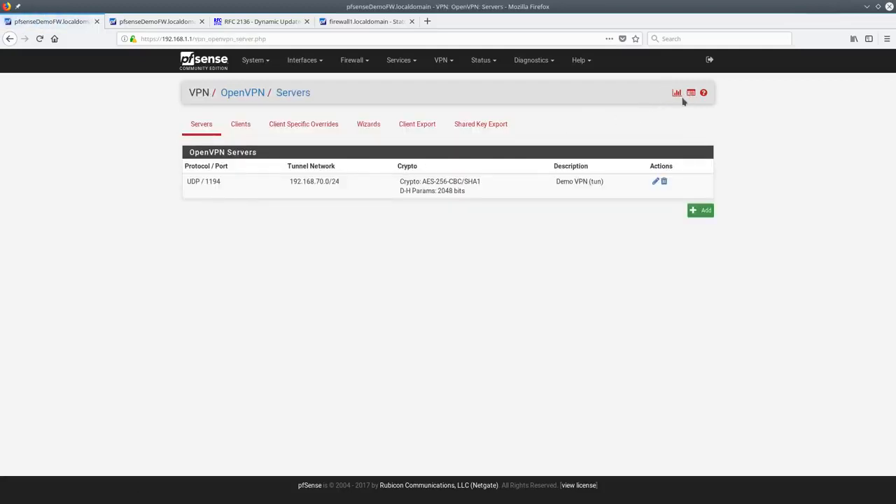
pyautogui.click(690, 93)
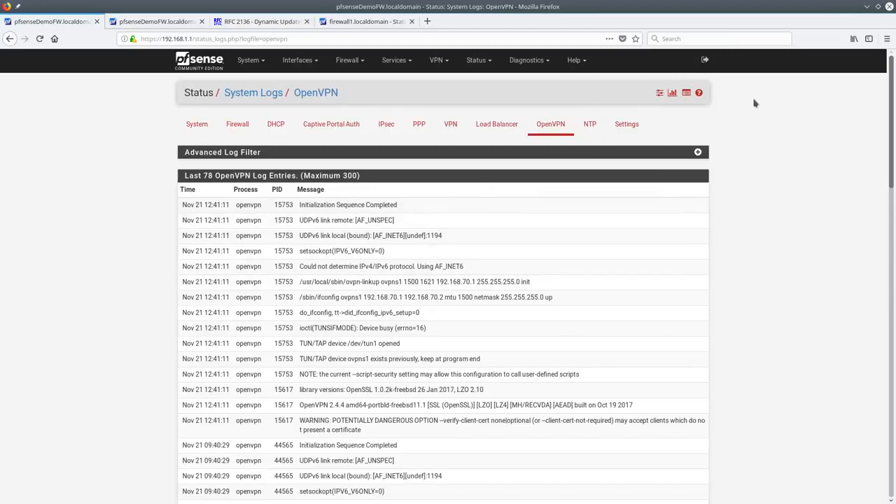
pyautogui.click(658, 94)
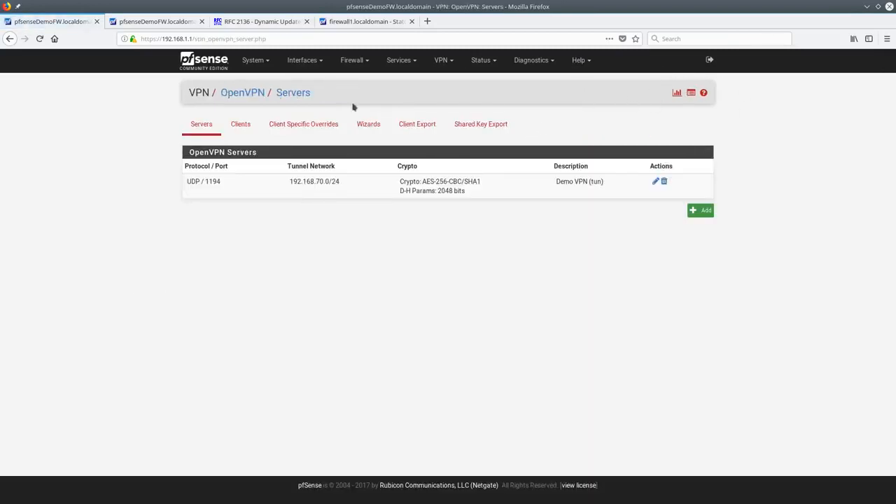
pyautogui.click(691, 93)
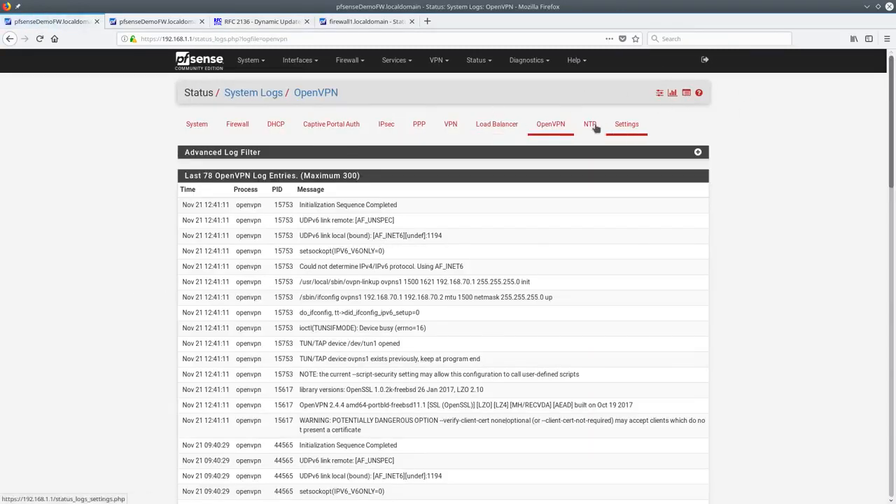
pyautogui.click(658, 94)
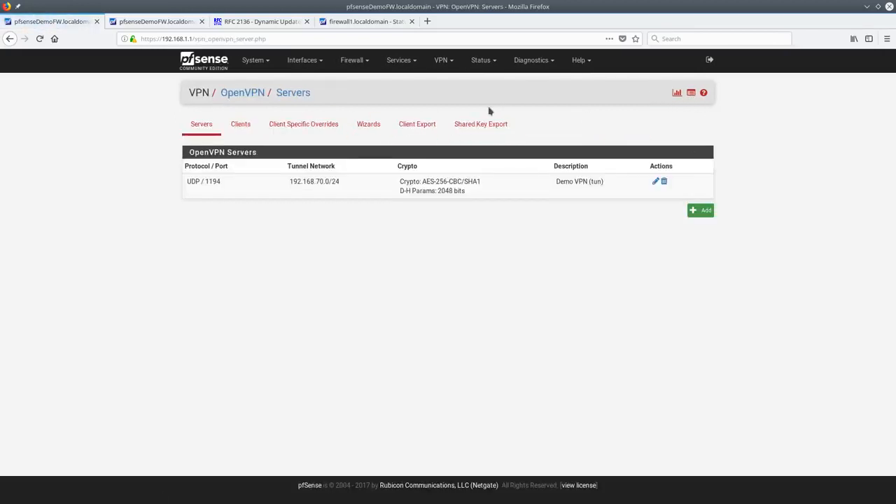
# Open Diagnostics > ARP Table, listing eight hosts across LAN, OPT_VLAN, OPT1 and WAN
pyautogui.click(532, 61)
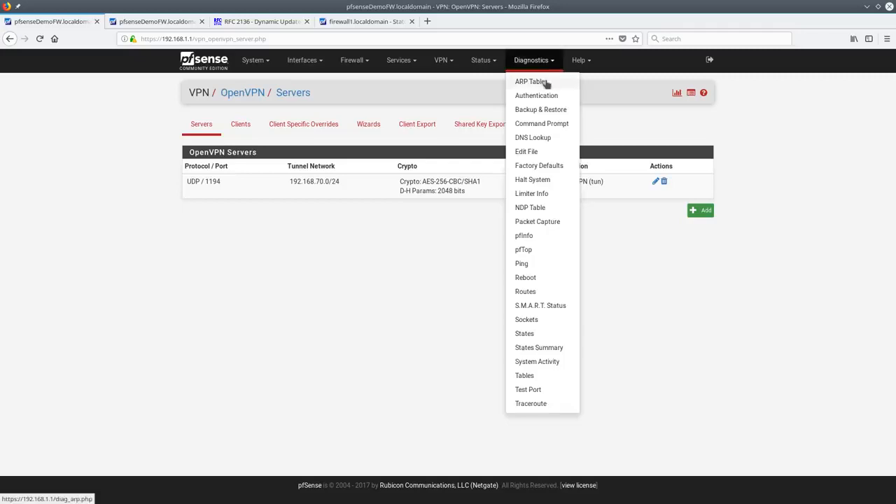
pyautogui.click(546, 82)
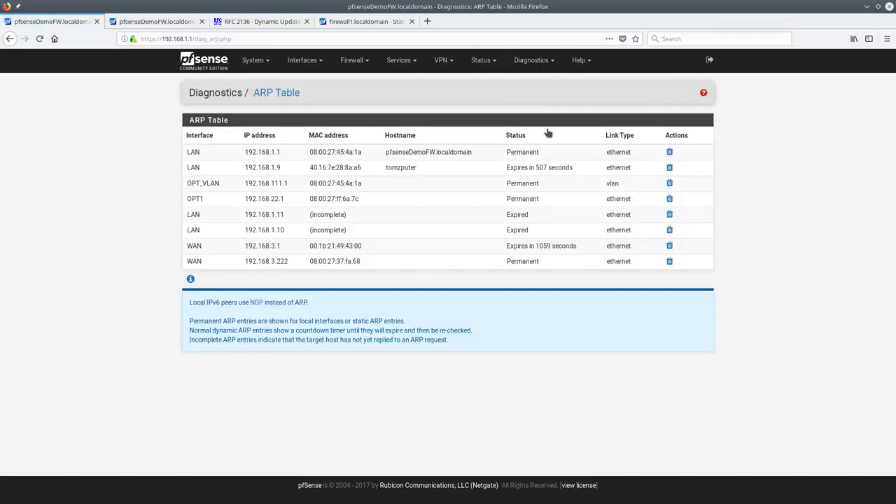
pyautogui.click(532, 63)
pyautogui.click(634, 117)
pyautogui.click(543, 62)
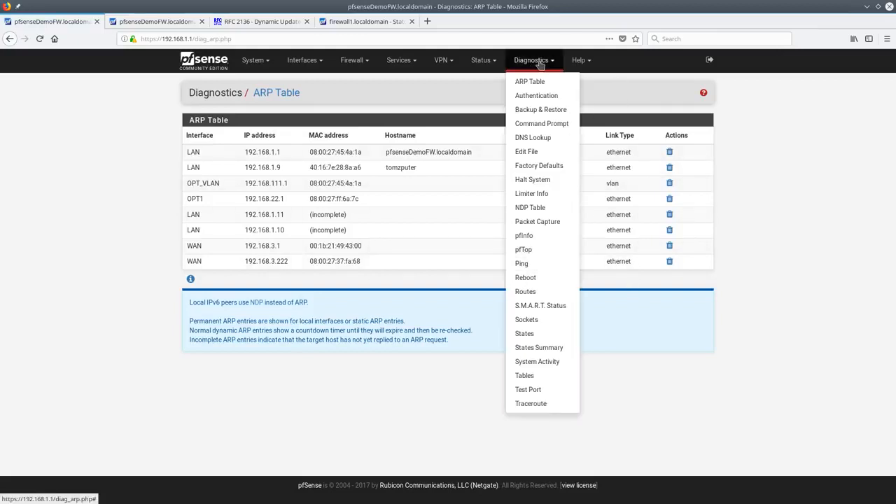
# Test the admin account's login against the Local Database; it authenticates successfully
pyautogui.click(546, 98)
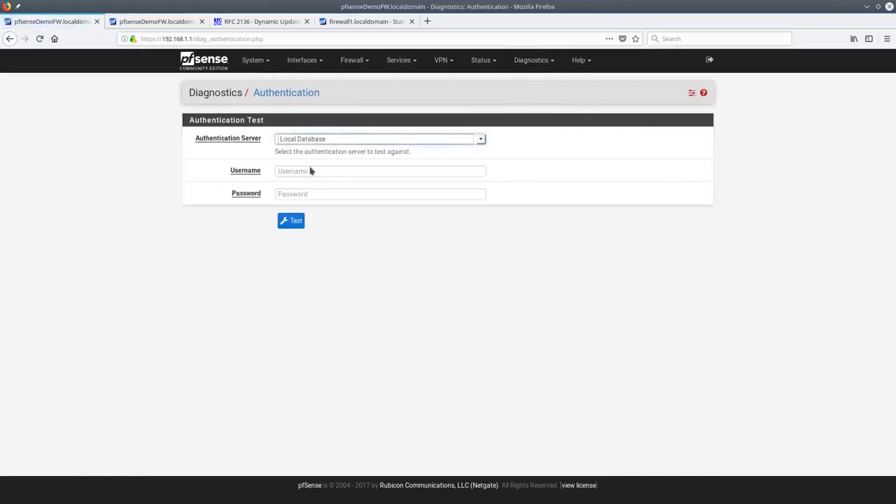
pyautogui.click(334, 139)
pyautogui.click(329, 151)
pyautogui.click(320, 171)
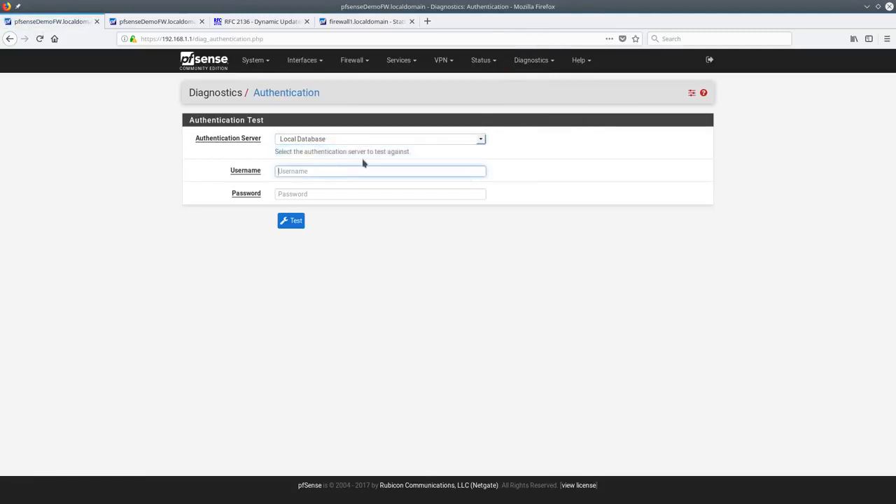
pyautogui.write('••••')
pyautogui.press('Return')
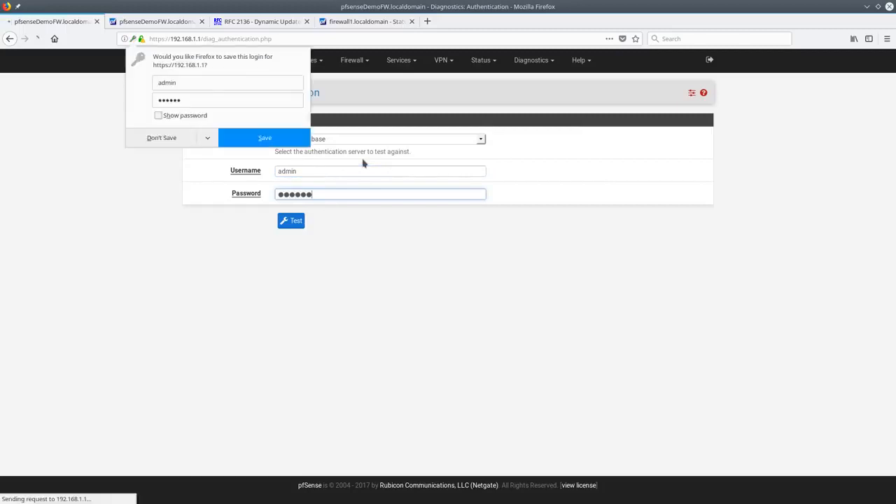
pyautogui.click(179, 146)
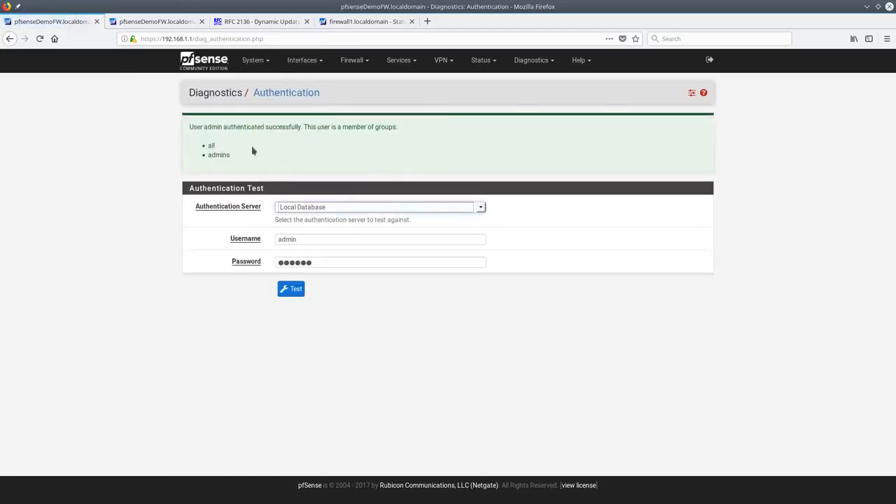
# Retest with a second user's username, which returns 'Authentication failed.'
pyautogui.click(332, 239)
pyautogui.write('tom')
pyautogui.click(290, 289)
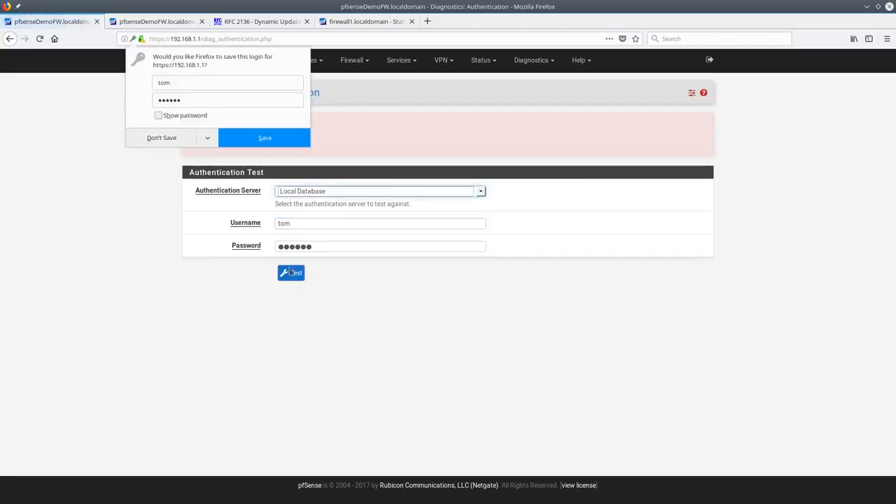
pyautogui.click(182, 143)
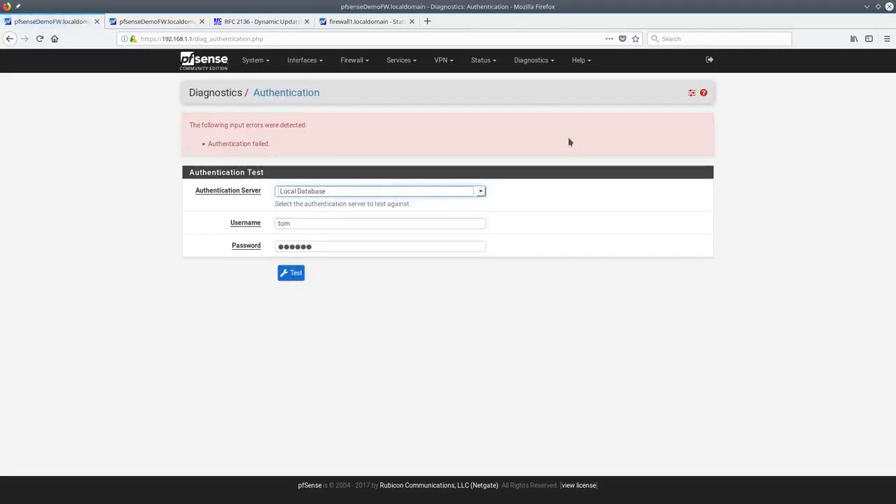
pyautogui.click(531, 61)
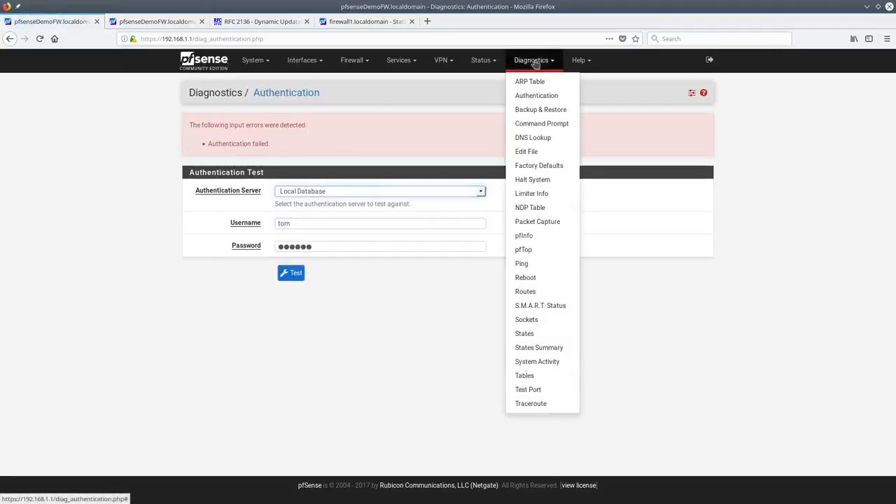
# Download the current configuration as an XML file from Backup & Restore
pyautogui.click(553, 110)
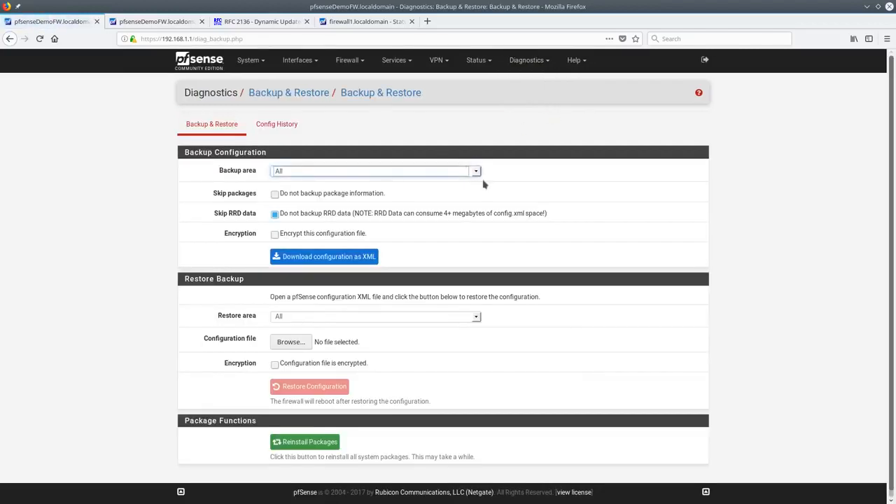
pyautogui.click(359, 260)
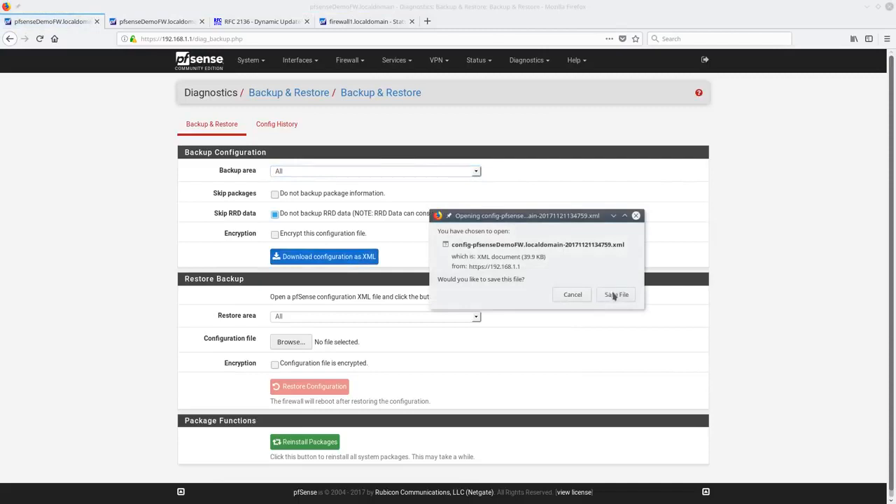
pyautogui.click(618, 294)
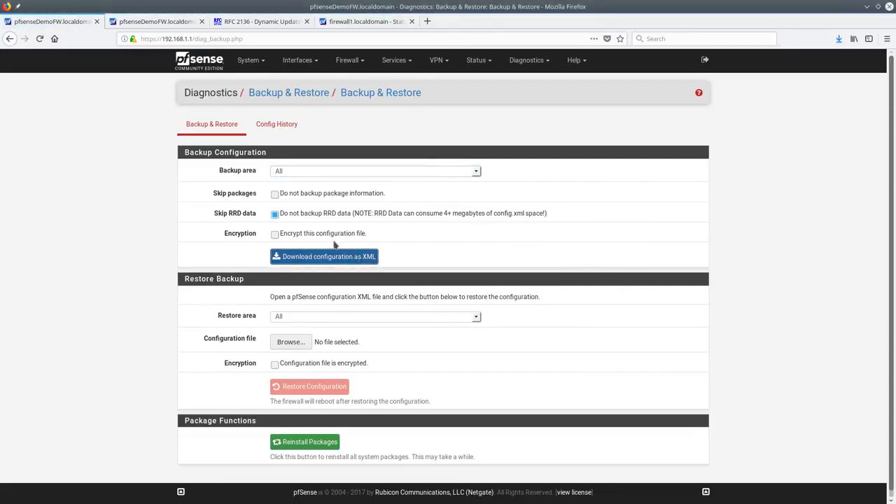
# Try Aliases and OpenVPN as backup areas, then leave both backup and restore areas at All
pyautogui.click(476, 173)
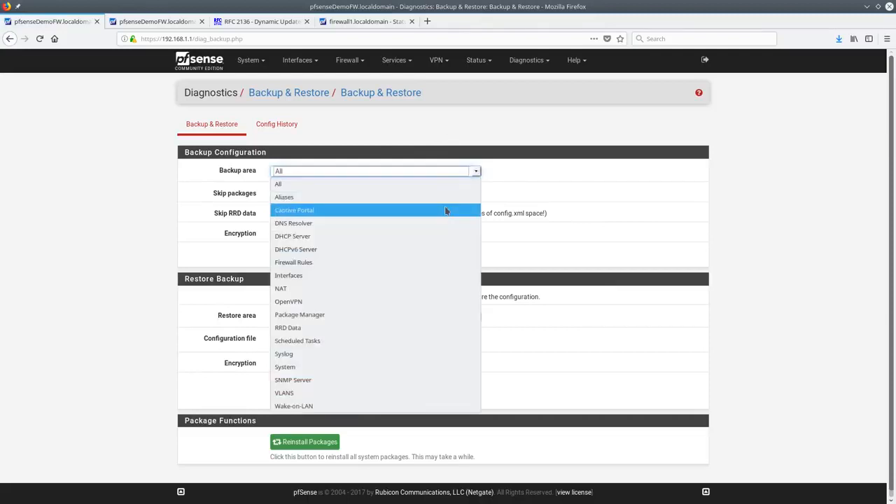
pyautogui.click(540, 184)
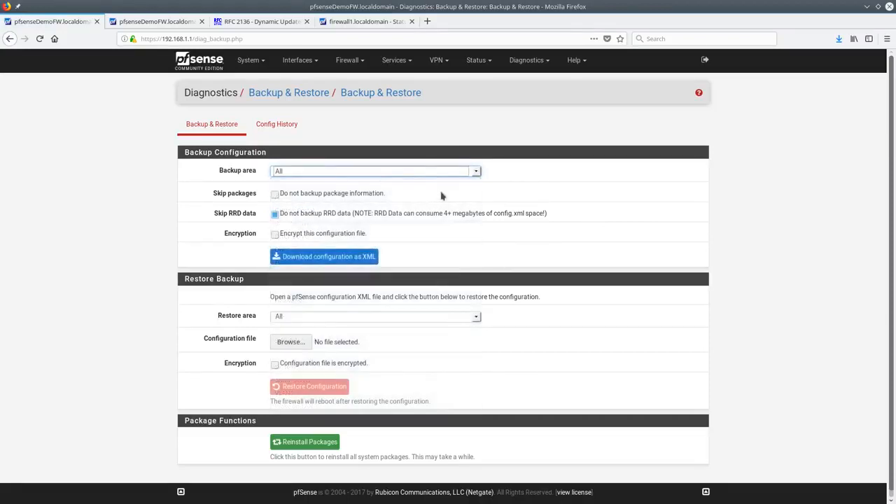
pyautogui.click(480, 177)
pyautogui.click(395, 199)
pyautogui.click(425, 171)
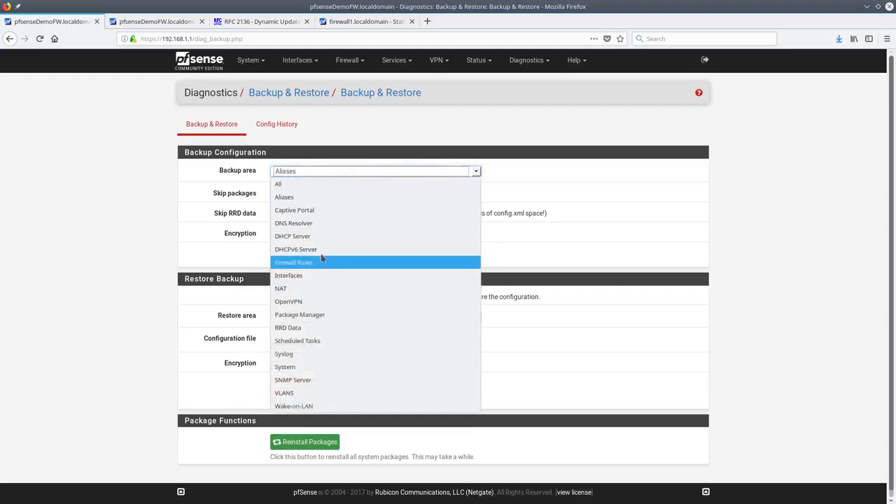
pyautogui.click(336, 304)
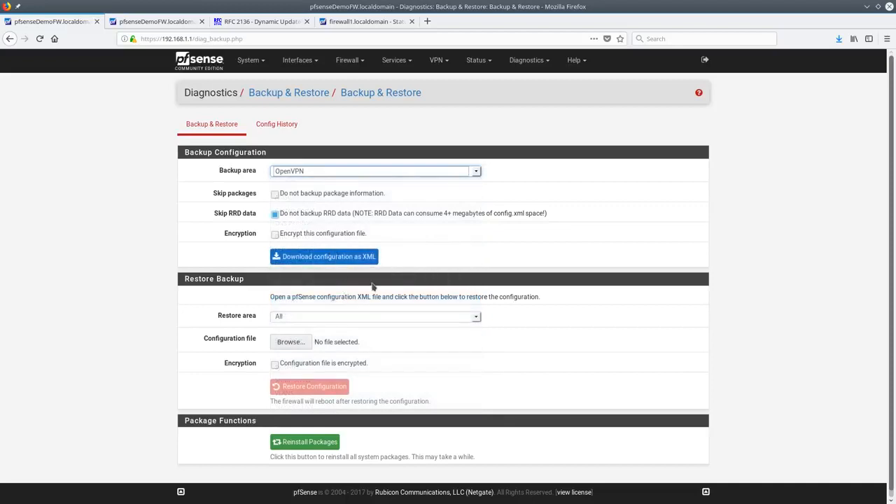
pyautogui.click(316, 172)
pyautogui.click(308, 184)
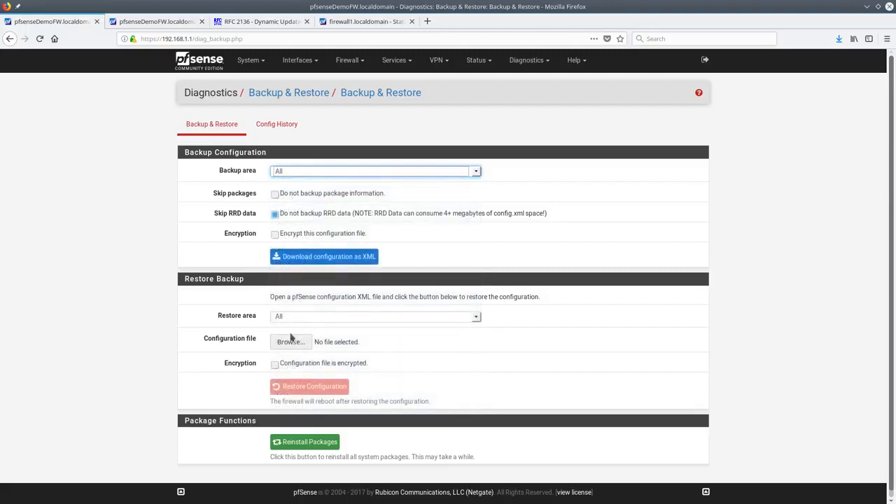
pyautogui.click(299, 320)
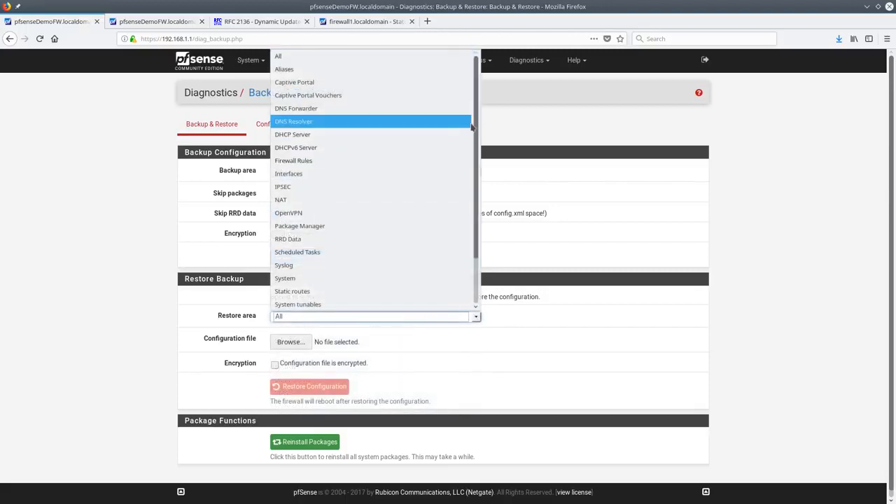
pyautogui.moveTo(477, 126); pyautogui.dragTo(477, 189)
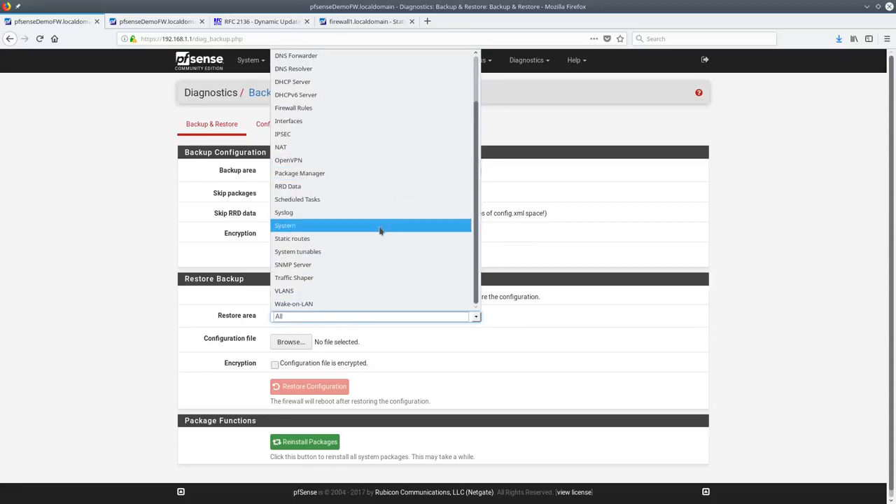
pyautogui.scroll(3, 290, 226)
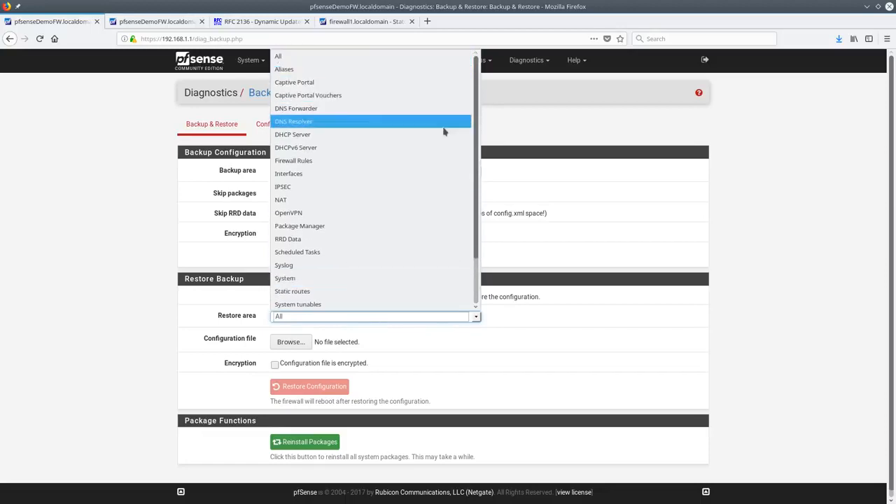
pyautogui.click(507, 198)
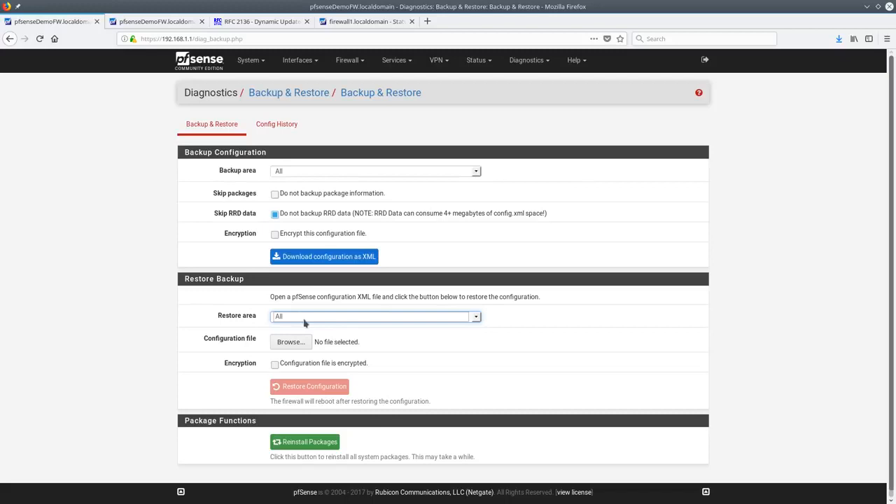
# Enable 'Encrypt this configuration file' for the backup, leaving restore encryption unchecked
pyautogui.click(319, 240)
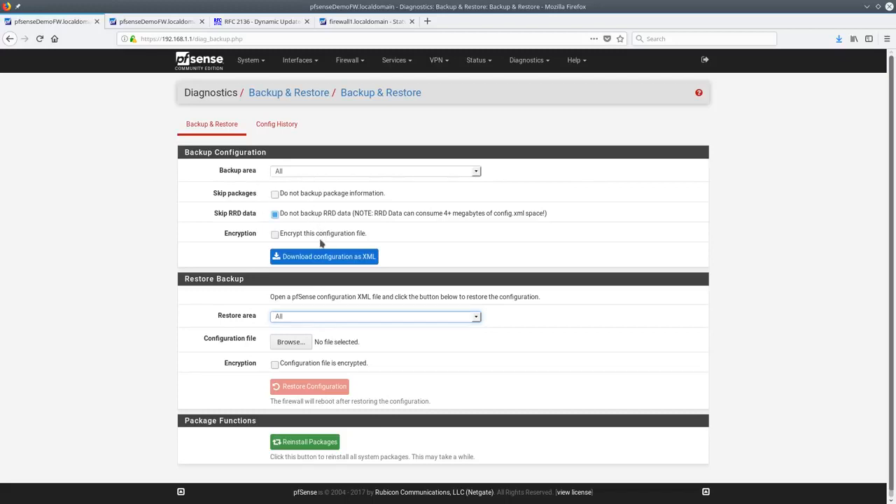
pyautogui.click(319, 235)
pyautogui.click(320, 238)
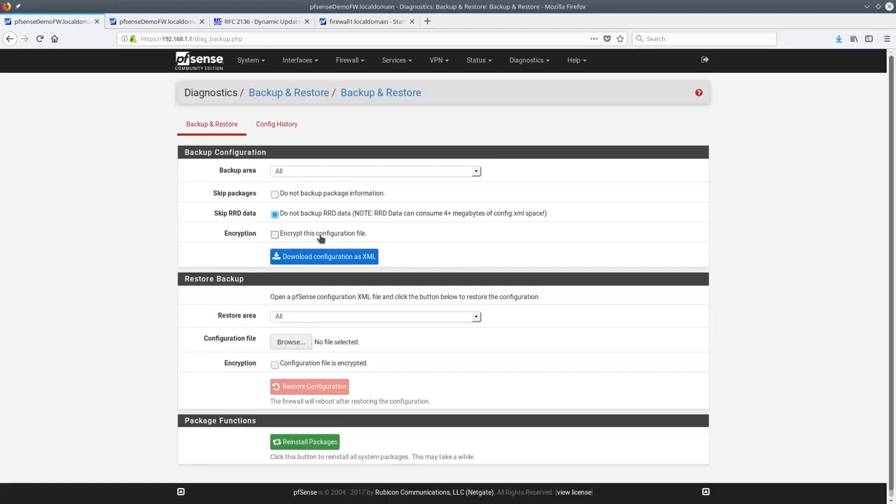
pyautogui.scroll(-1, 294, 336)
pyautogui.click(290, 357)
pyautogui.click(305, 377)
pyautogui.click(319, 228)
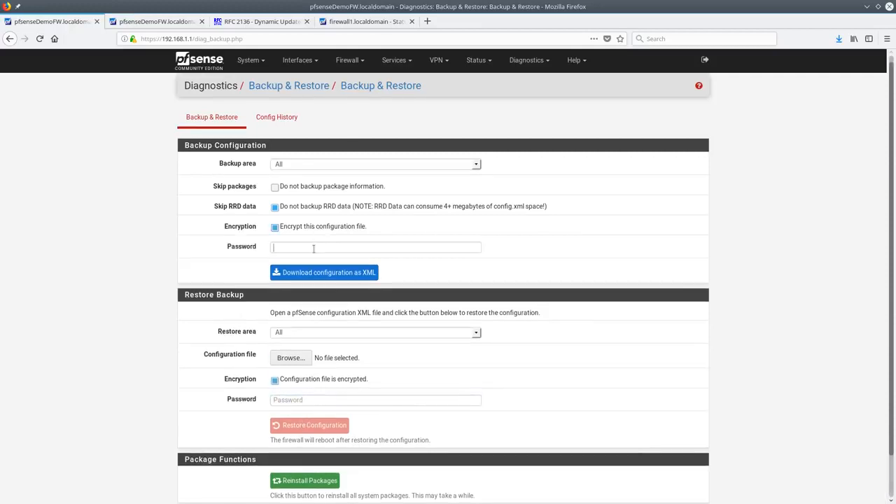
pyautogui.click(302, 381)
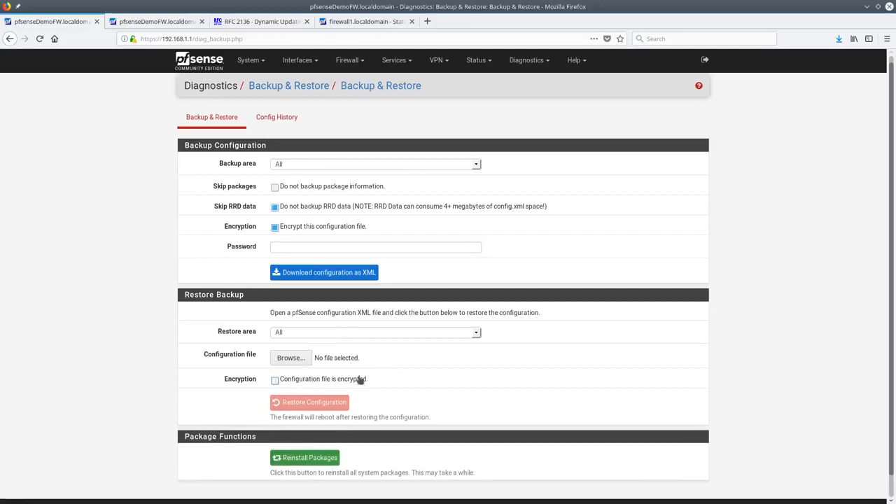
# Open Config History and glance at the backup cache settings without changing them
pyautogui.click(283, 126)
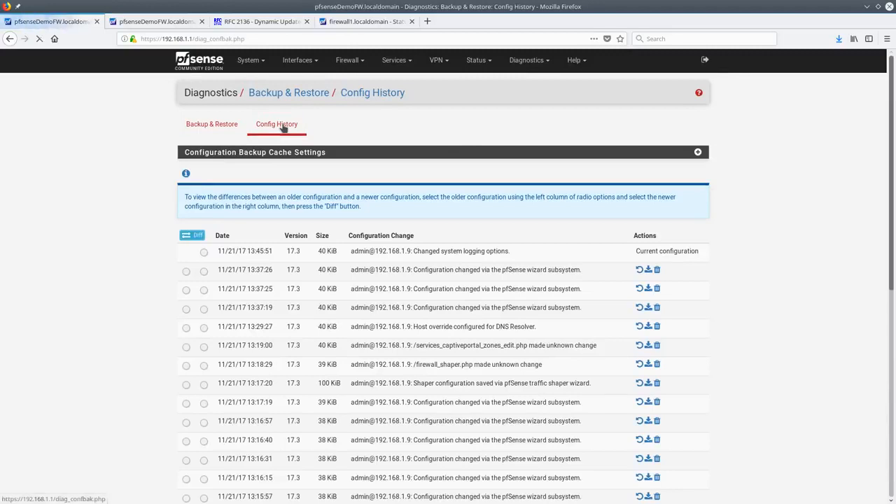
pyautogui.click(698, 153)
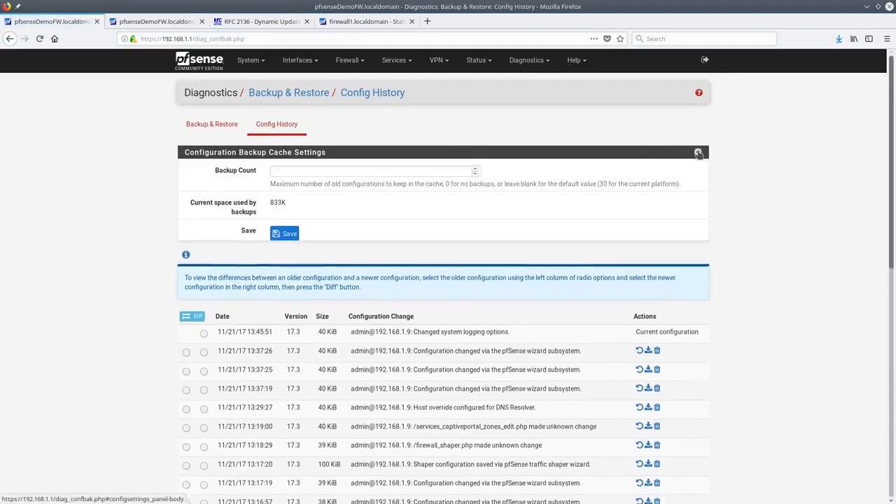
pyautogui.click(319, 170)
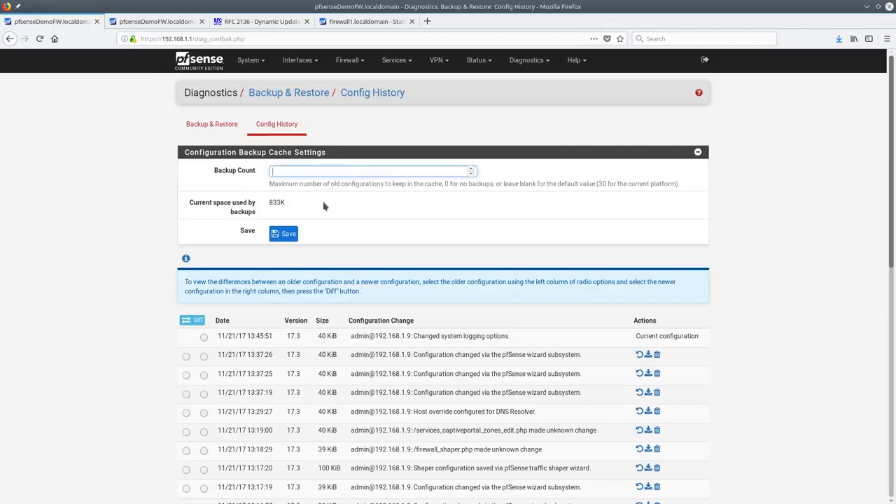
pyautogui.click(698, 152)
# Diff the 13:37:26 configuration against the current 13:45:51 one, then return to the list
pyautogui.click(203, 252)
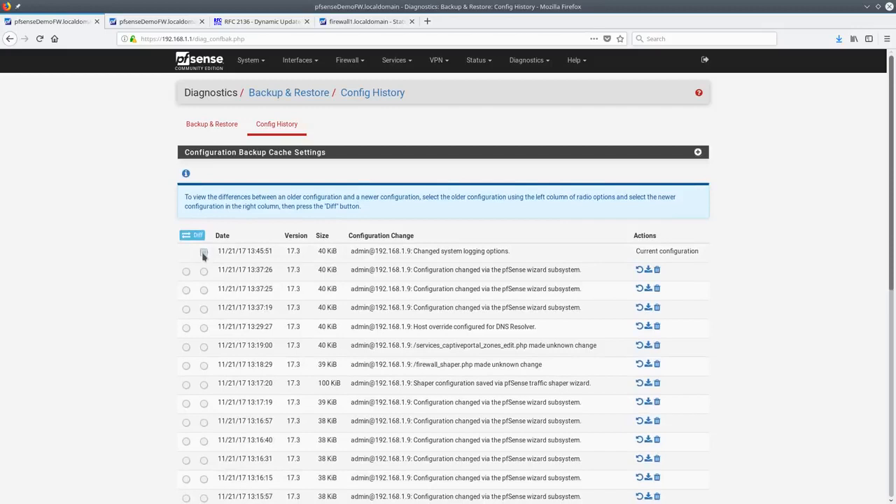
pyautogui.click(186, 272)
pyautogui.click(197, 236)
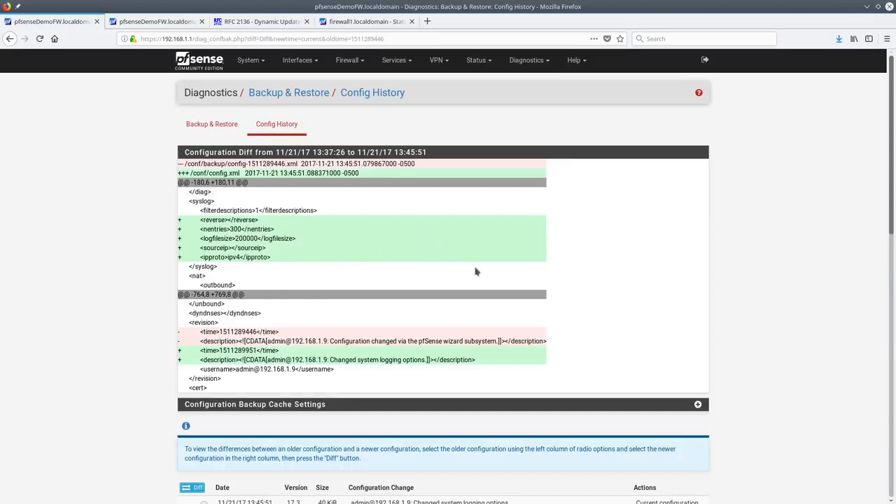
pyautogui.hotkey('alt', 'Left')
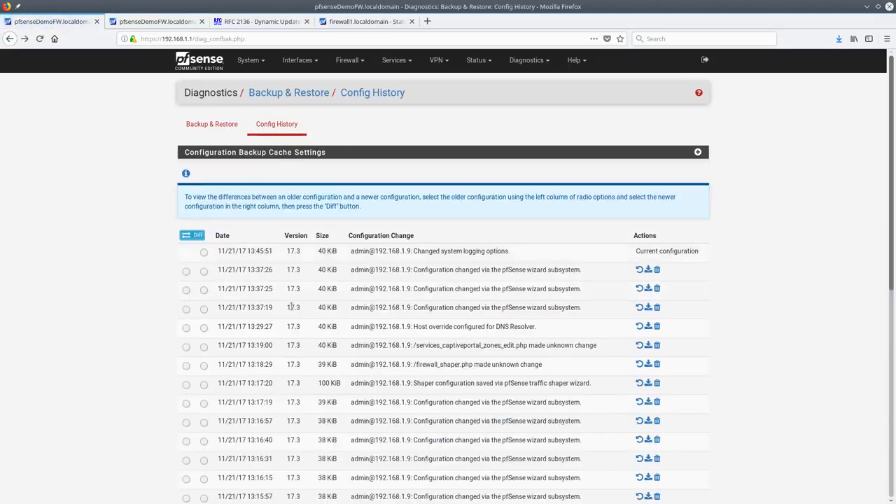
pyautogui.scroll(-5, 343, 305)
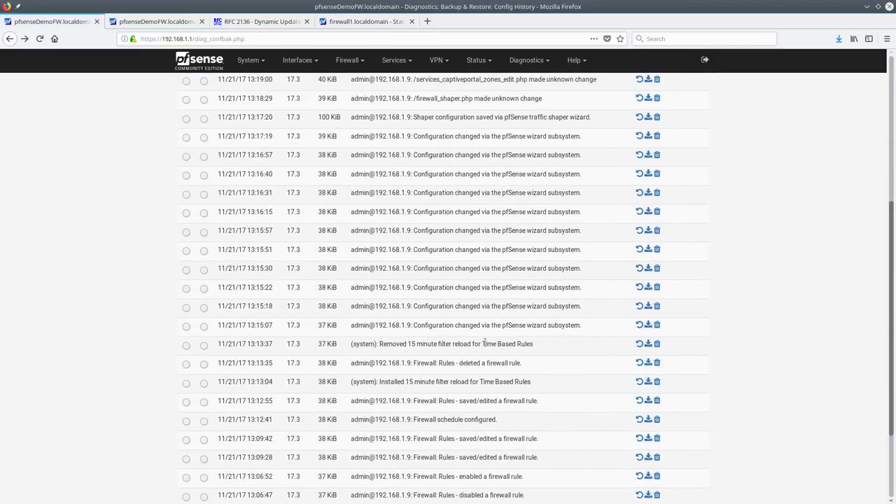
pyautogui.doubleClick(360, 363)
pyautogui.scroll(-2, 369, 362)
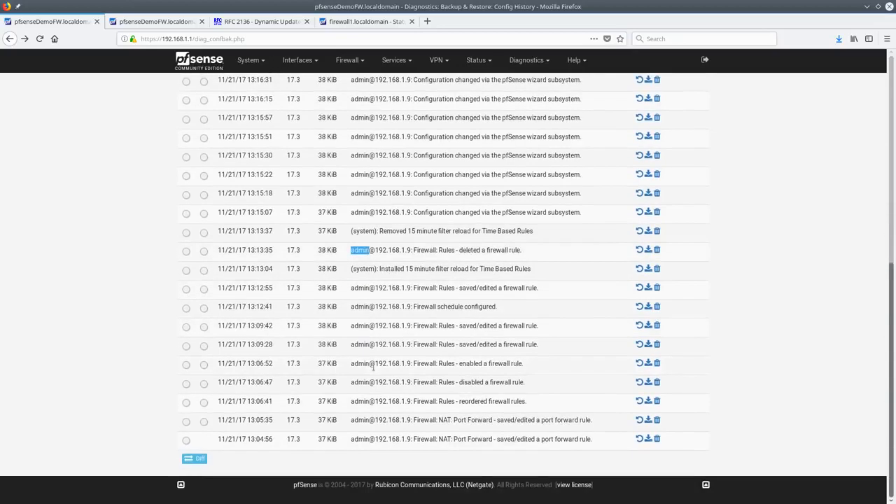
pyautogui.scroll(7, 371, 364)
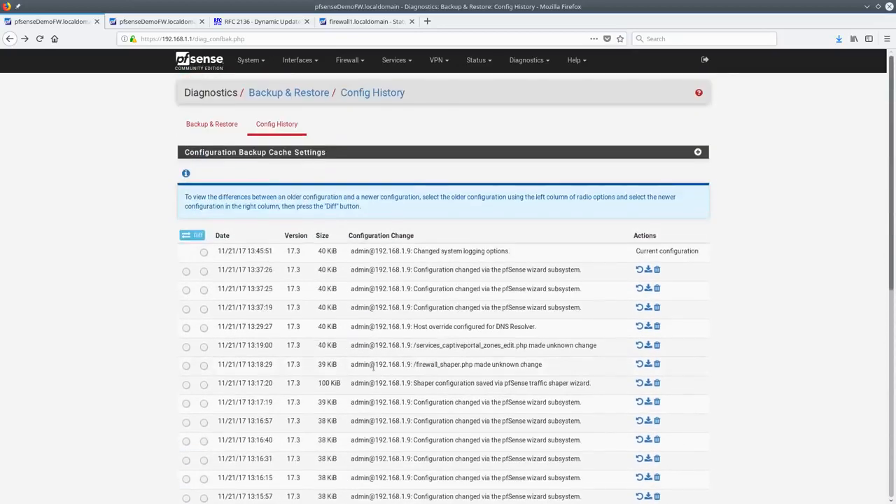
# Diff the 13:19:00 configuration against the current one and scroll through the changes
pyautogui.click(203, 289)
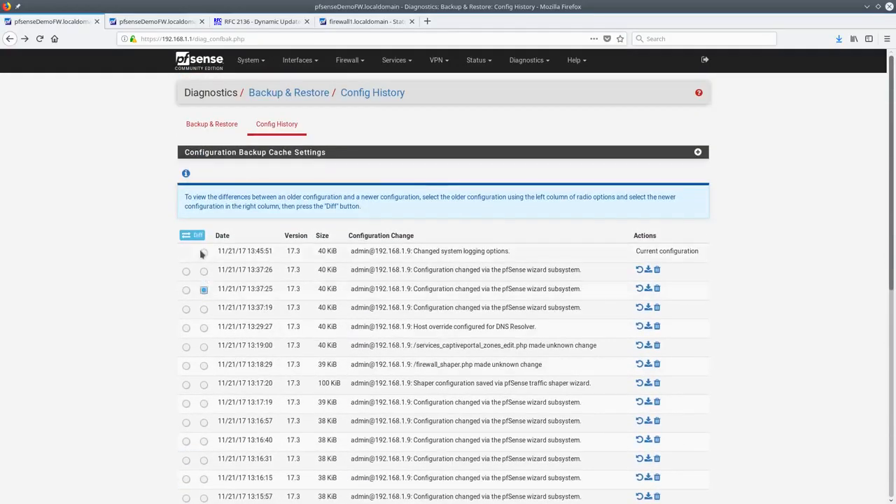
pyautogui.click(203, 252)
pyautogui.click(186, 289)
pyautogui.click(186, 347)
pyautogui.click(193, 236)
pyautogui.scroll(5, 482, 259)
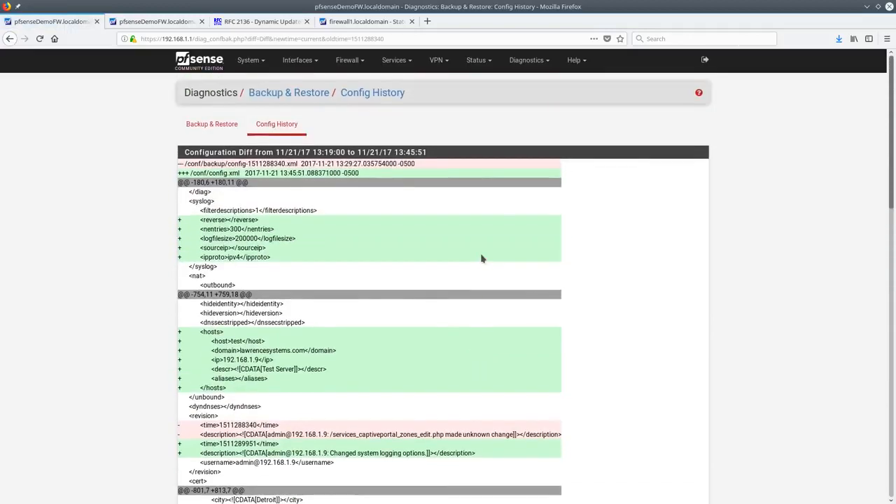
pyautogui.scroll(-15, 482, 259)
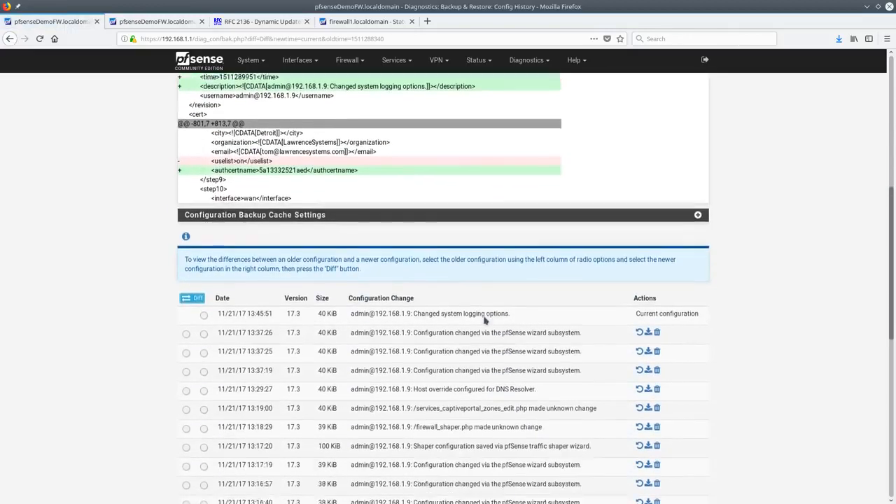
pyautogui.scroll(-4, 490, 324)
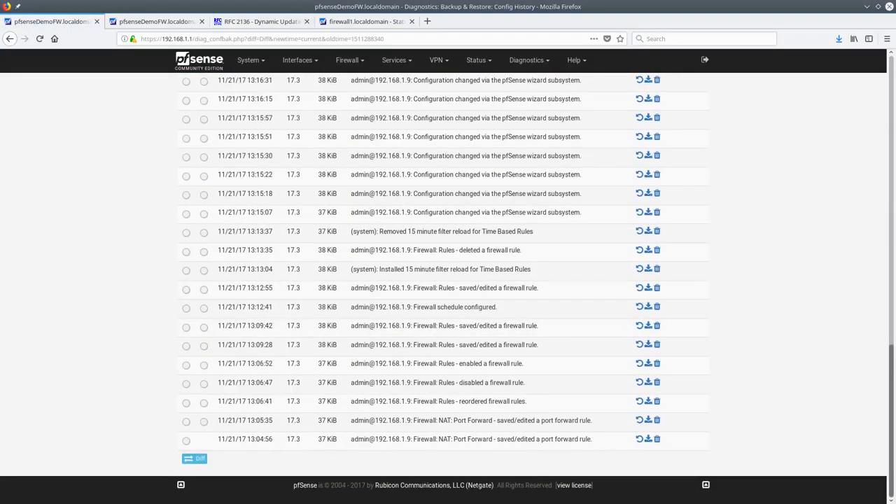
pyautogui.moveTo(895, 50); pyautogui.dragTo(559, 44)
# In the VM console, run option 15, list backups with 1, then quit with q
pyautogui.press('Return')
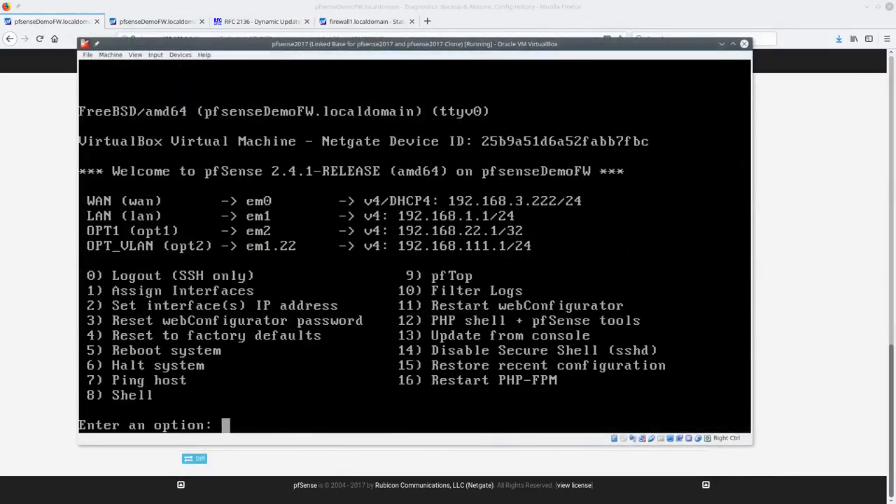
pyautogui.write('15')
pyautogui.press('Return')
pyautogui.write('1')
pyautogui.press('Return')
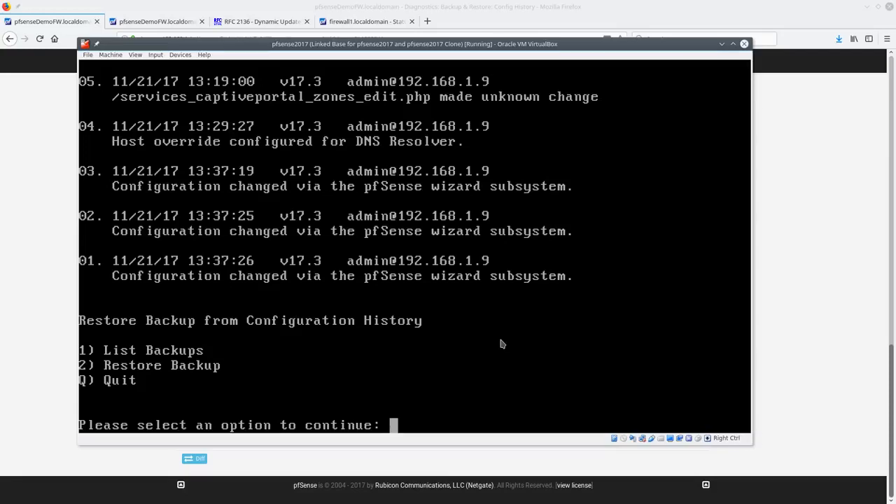
pyautogui.write('q')
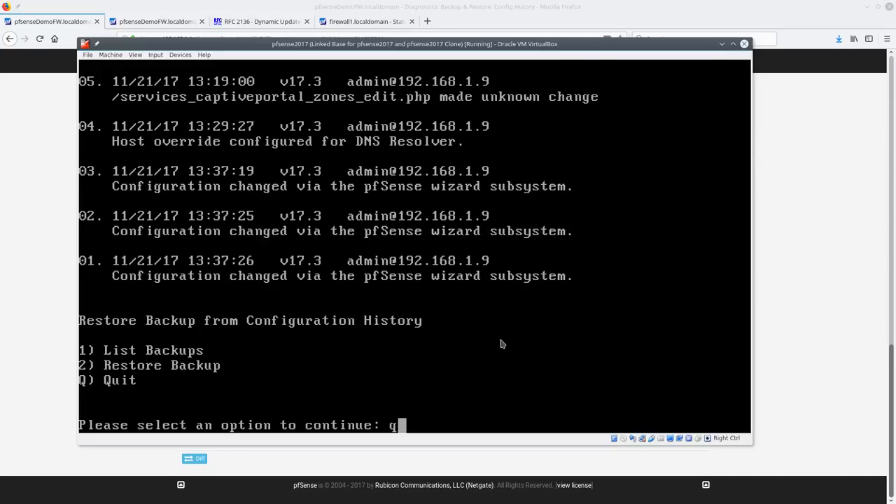
pyautogui.press('Return')
# Return to Firefox's Config History diff from 13:19:00 to 13:45:51
pyautogui.moveTo(313, 44); pyautogui.dragTo(0, 44)
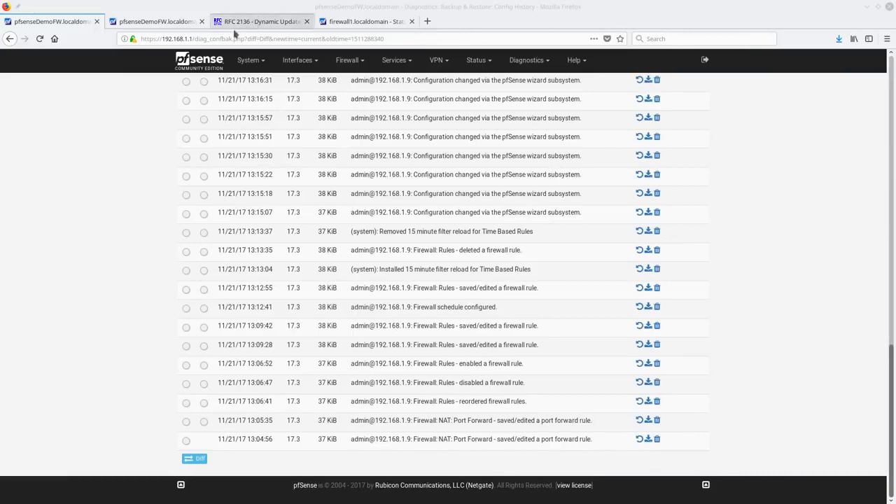
pyautogui.click(146, 232)
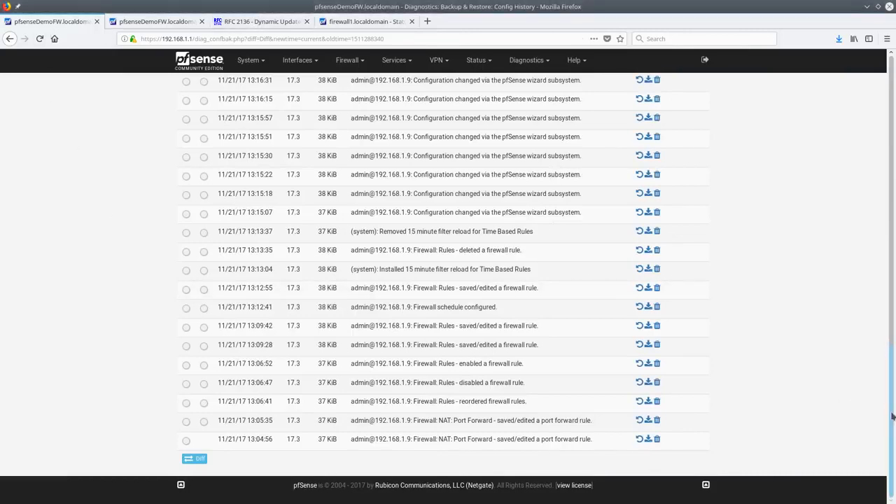
pyautogui.scroll(15, 581, 140)
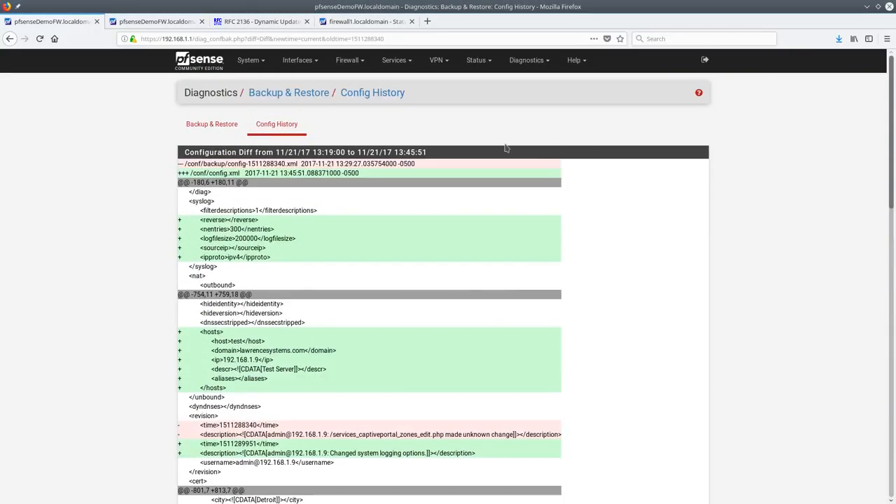
pyautogui.click(526, 60)
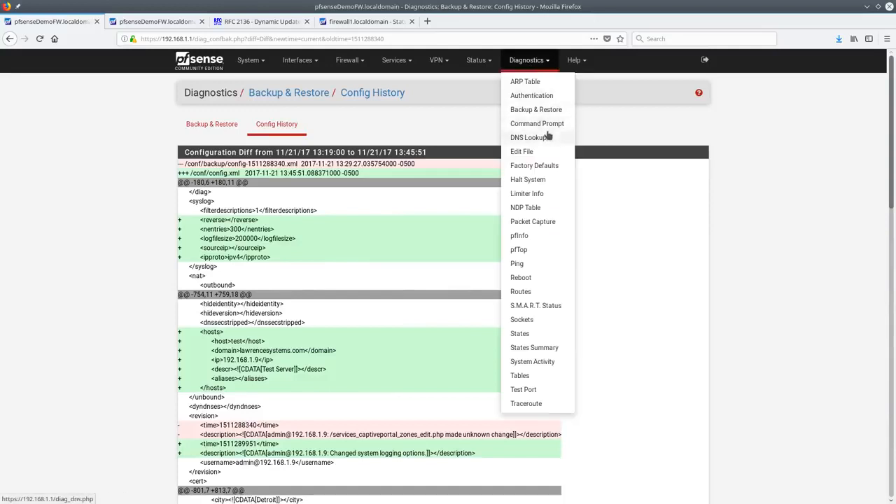
# In Command Prompt, start downloading /conf/config.xml, cancel it, and clear the Download File path
pyautogui.click(548, 130)
pyautogui.click(249, 246)
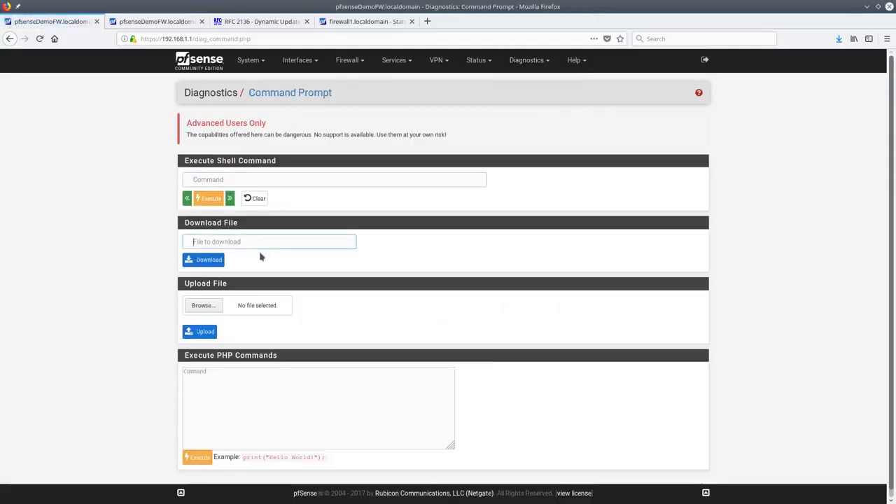
pyautogui.write('/conf')
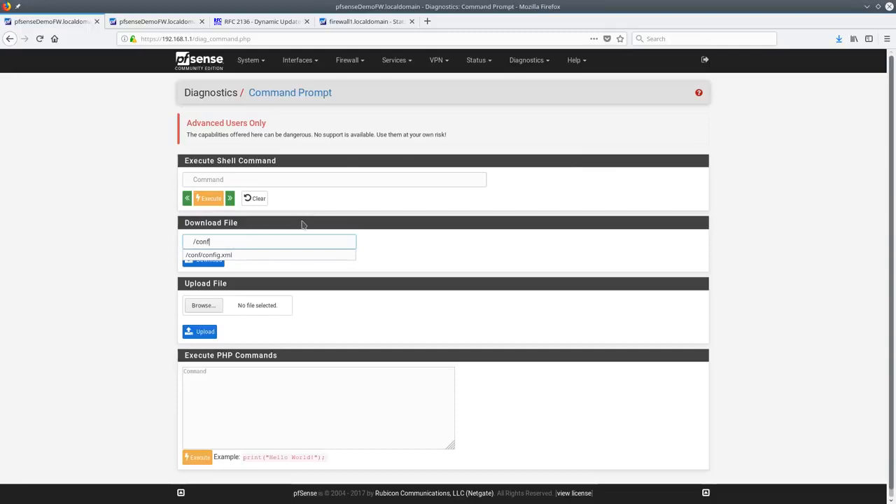
pyautogui.click(261, 255)
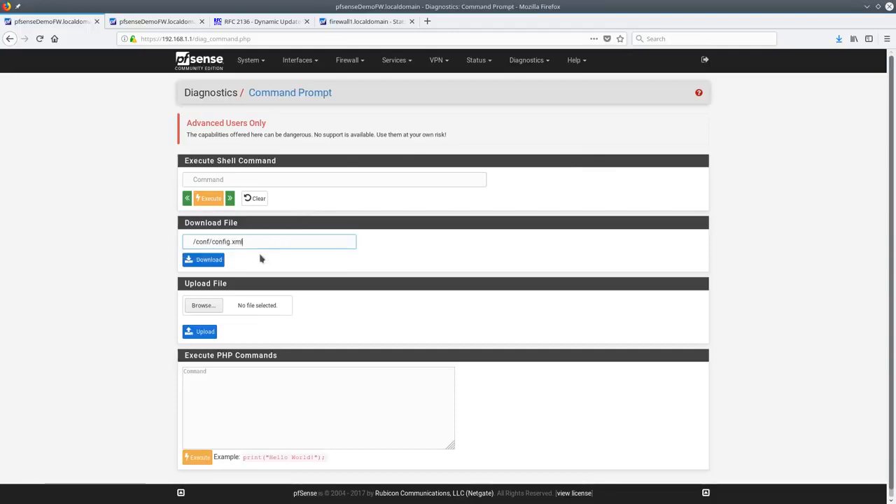
pyautogui.click(202, 261)
pyautogui.click(572, 295)
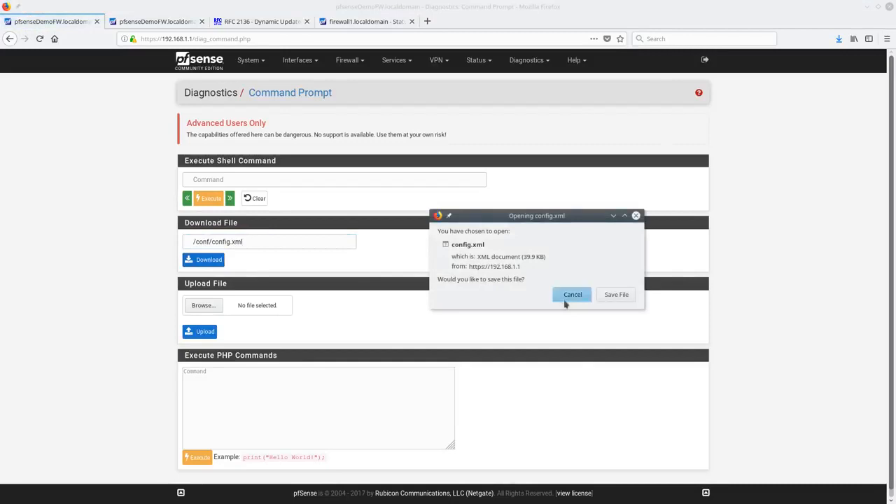
pyautogui.tripleClick(268, 241)
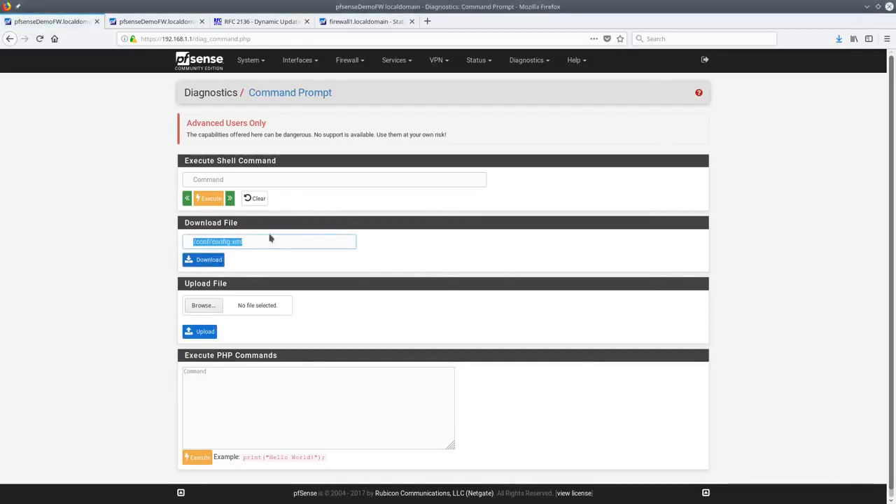
pyautogui.press('BackSpace')
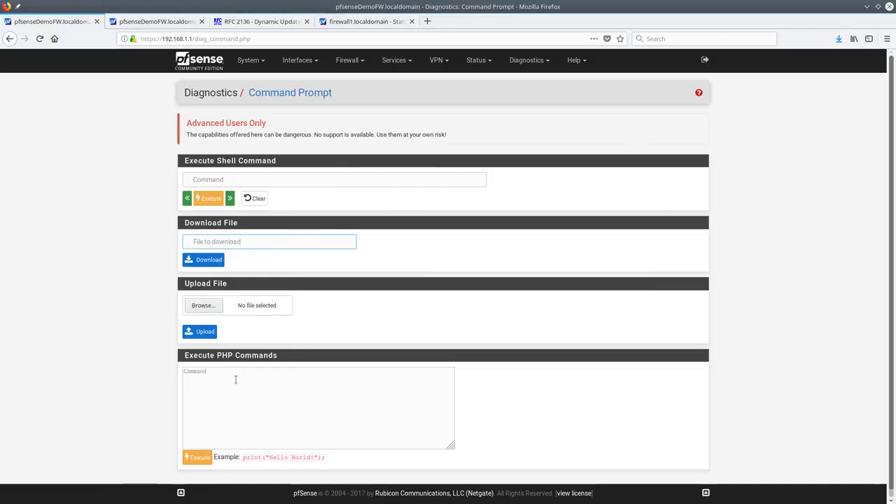
# Run the sample PHP code in Execute PHP Commands to get Hello World
pyautogui.moveTo(244, 458); pyautogui.dragTo(339, 466)
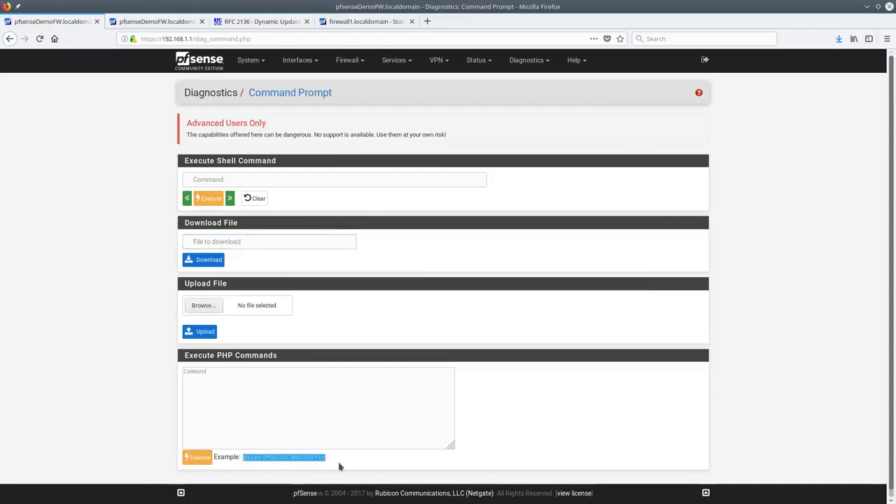
pyautogui.middleClick(217, 407)
pyautogui.click(205, 460)
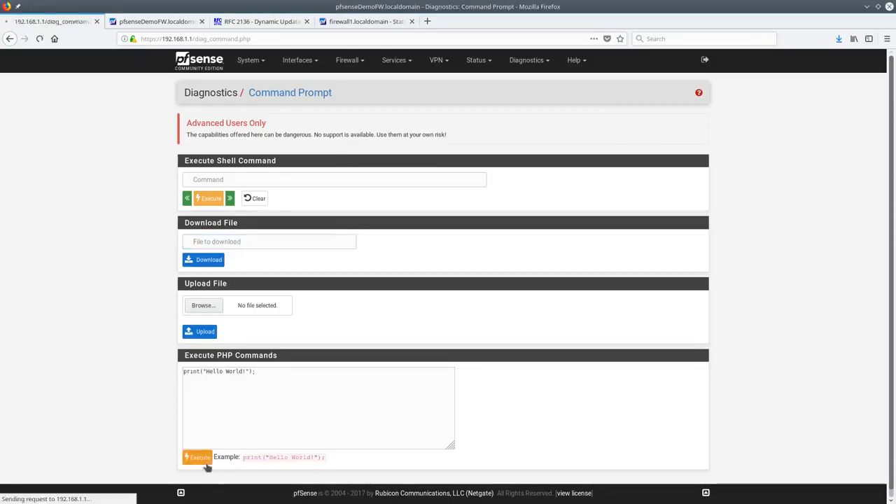
pyautogui.click(252, 130)
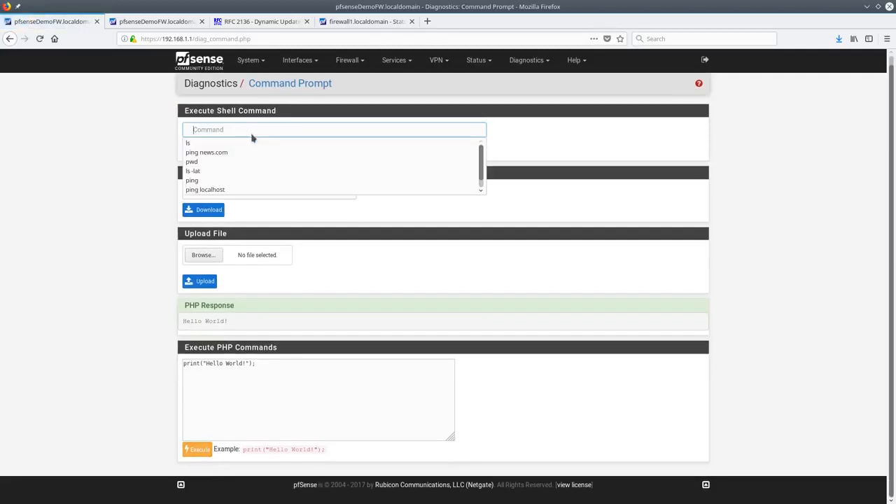
pyautogui.write('pwd')
pyautogui.click(336, 150)
pyautogui.click(202, 150)
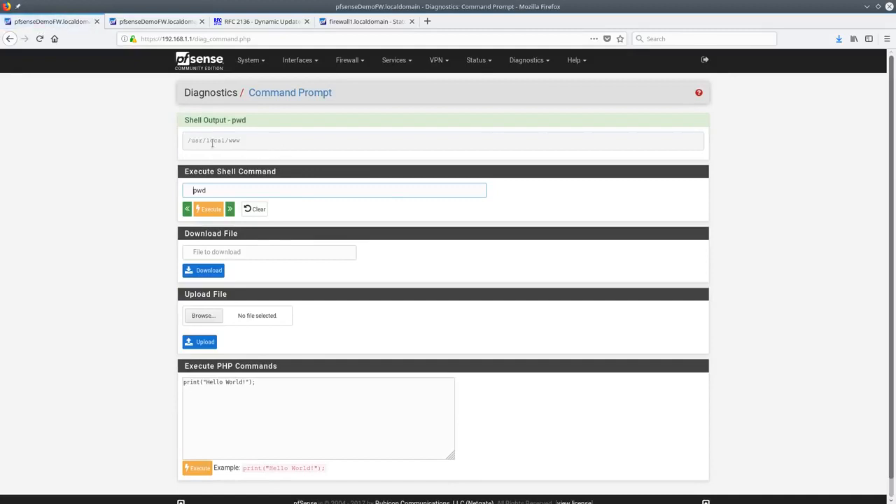
pyautogui.doubleClick(215, 140)
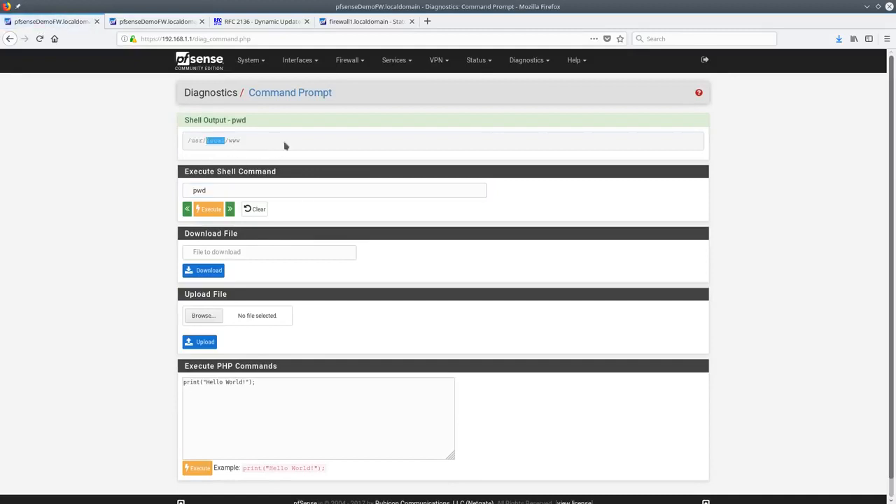
pyautogui.click(232, 189)
pyautogui.doubleClick(232, 190)
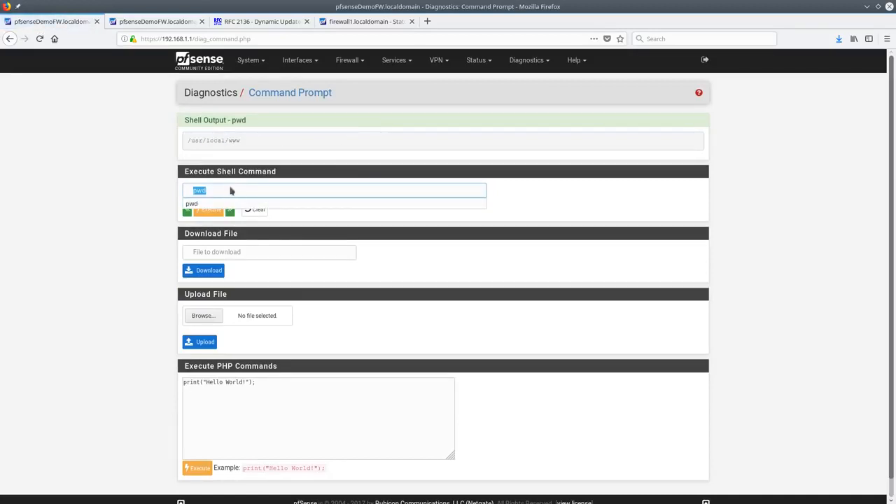
pyautogui.write('ls')
pyautogui.click(232, 211)
pyautogui.click(215, 211)
pyautogui.moveTo(890, 410); pyautogui.dragTo(878, 56)
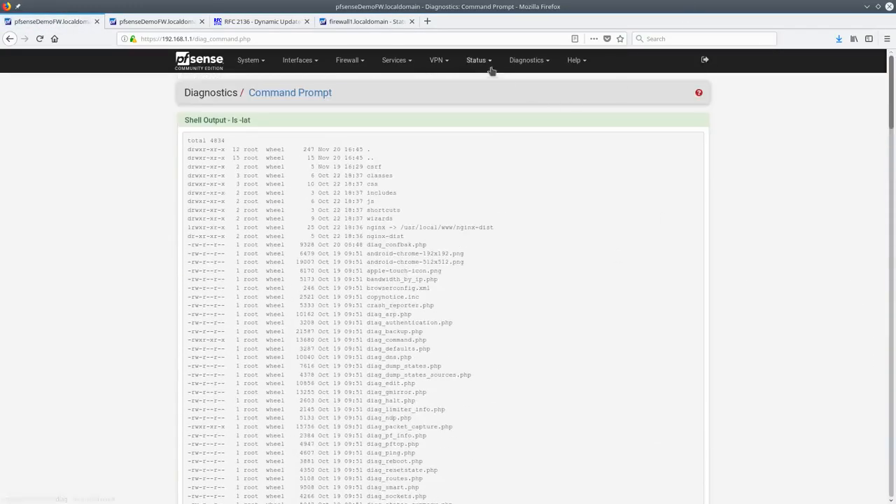
pyautogui.click(530, 61)
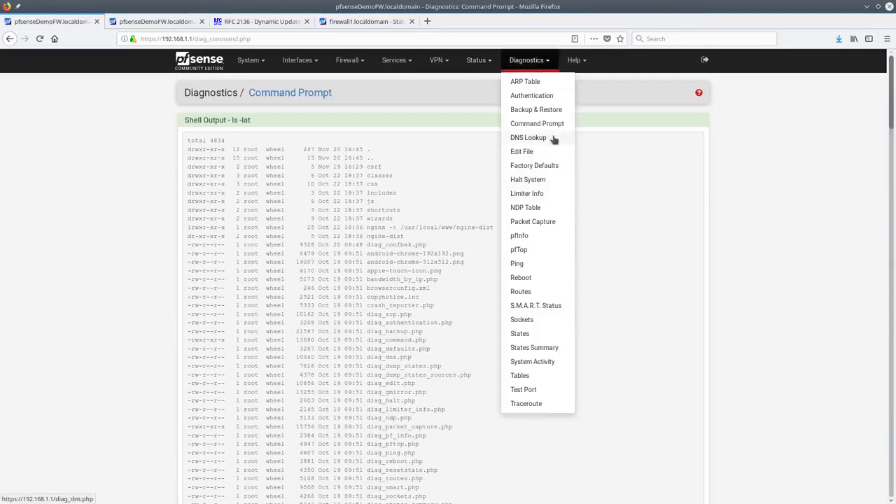
# Look up aspmx.l.google.com: A 74.125.126.26, AAAA 2607:f8b0:4001:c08::1b, plus name-server timings
pyautogui.click(551, 139)
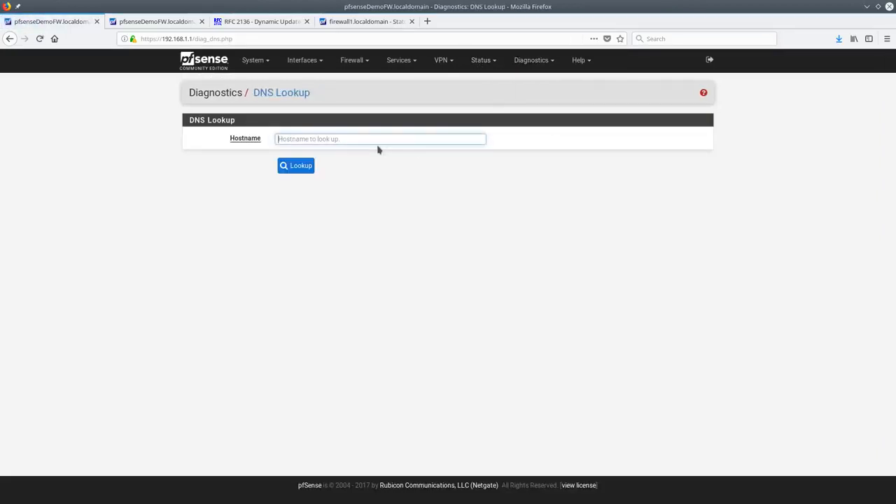
pyautogui.write('google')
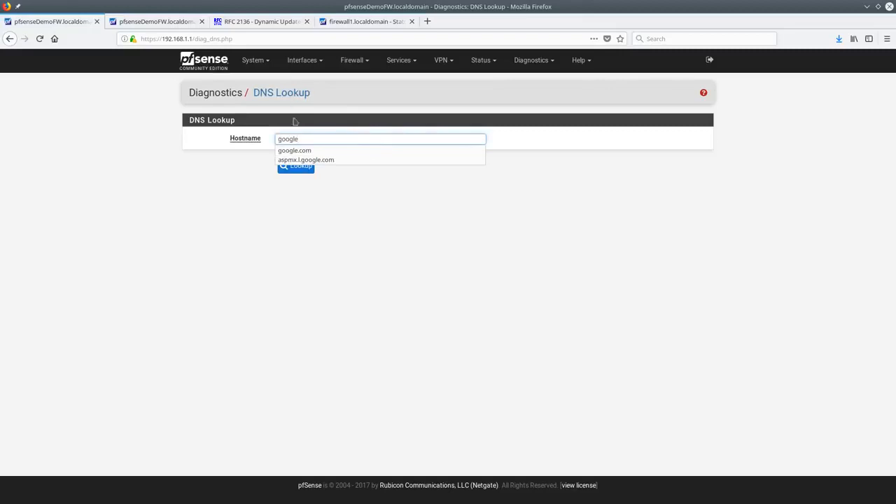
pyautogui.click(317, 159)
pyautogui.press('Return')
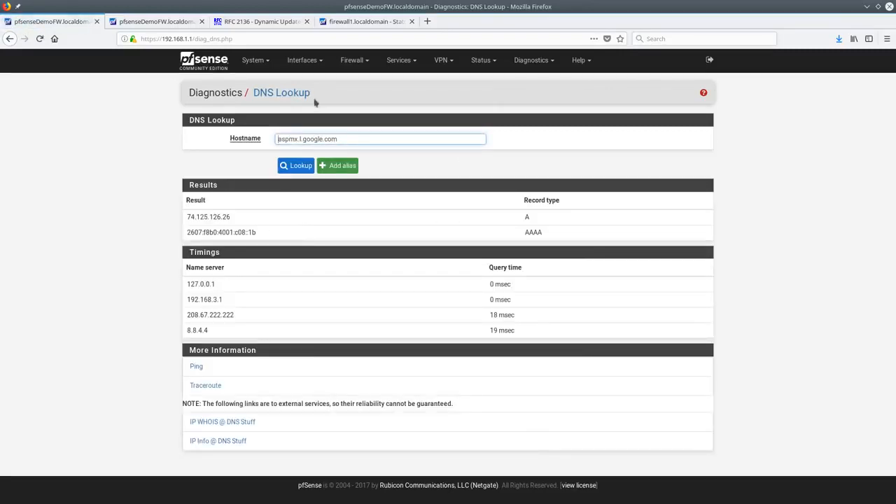
pyautogui.tripleClick(361, 138)
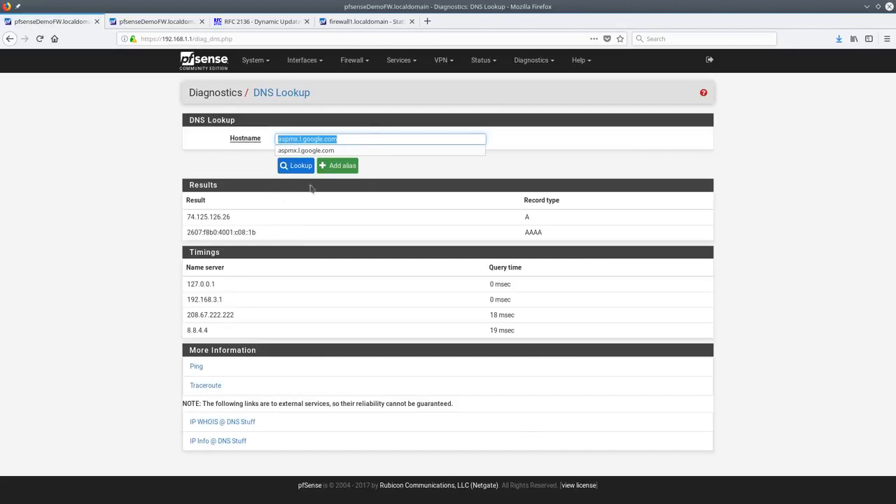
pyautogui.click(346, 216)
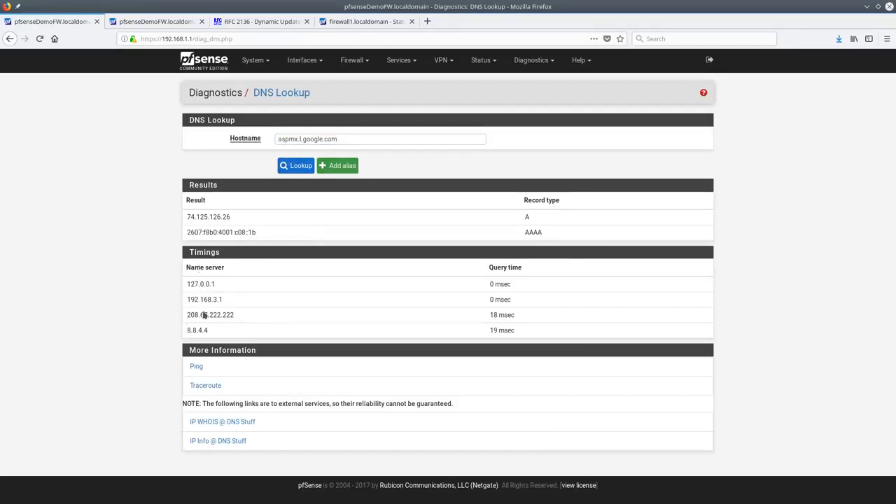
pyautogui.doubleClick(201, 218)
pyautogui.doubleClick(533, 232)
pyautogui.click(493, 62)
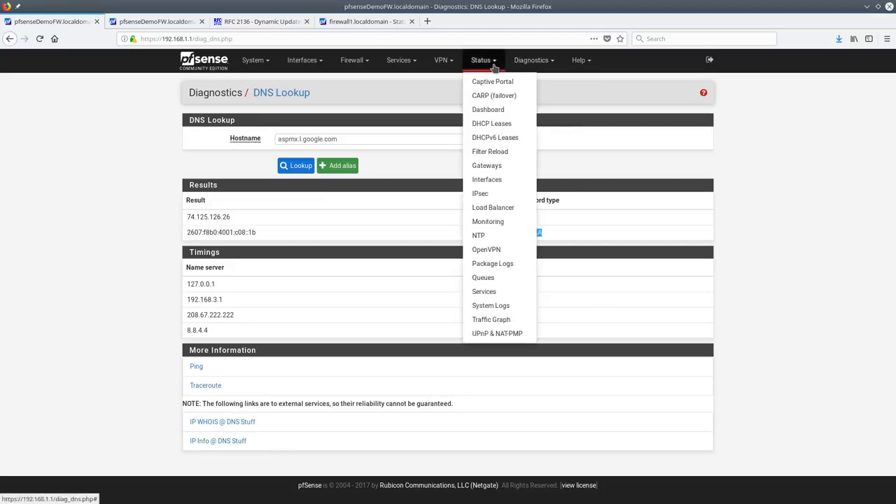
pyautogui.click(532, 61)
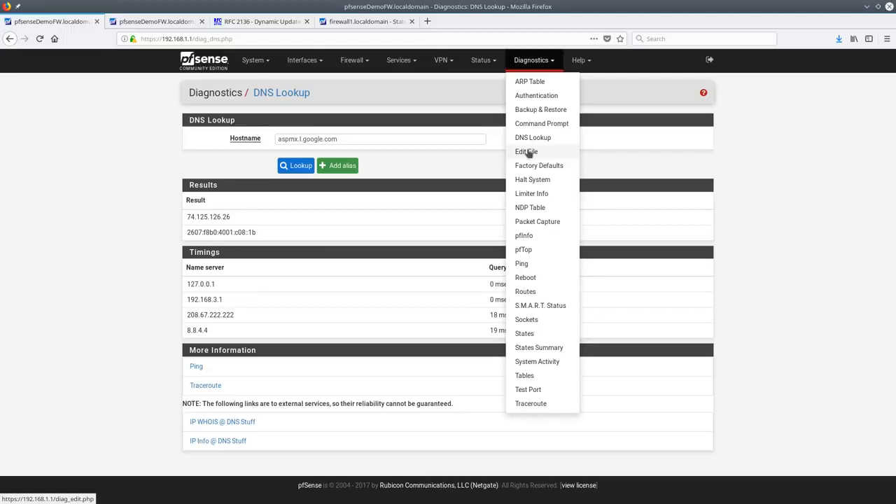
# Load /conf/config.xml into the Edit File editor and scroll through it
pyautogui.click(528, 155)
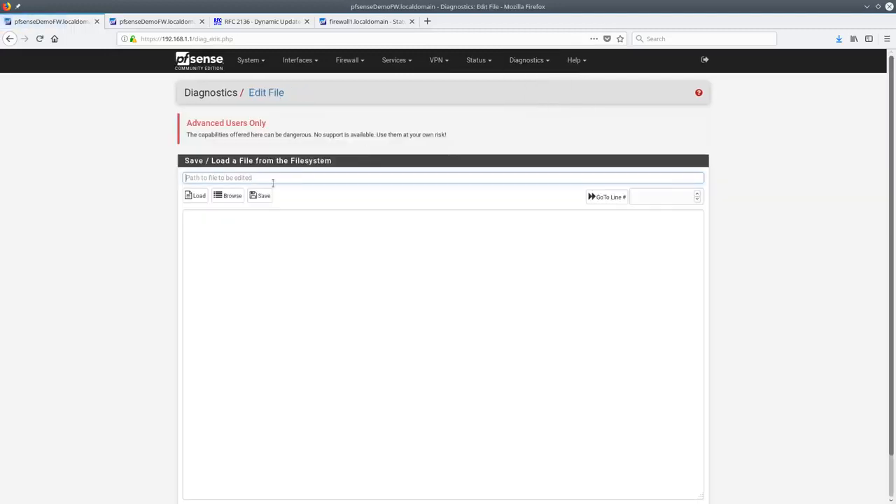
pyautogui.write('/conf/config.xml')
pyautogui.click(198, 197)
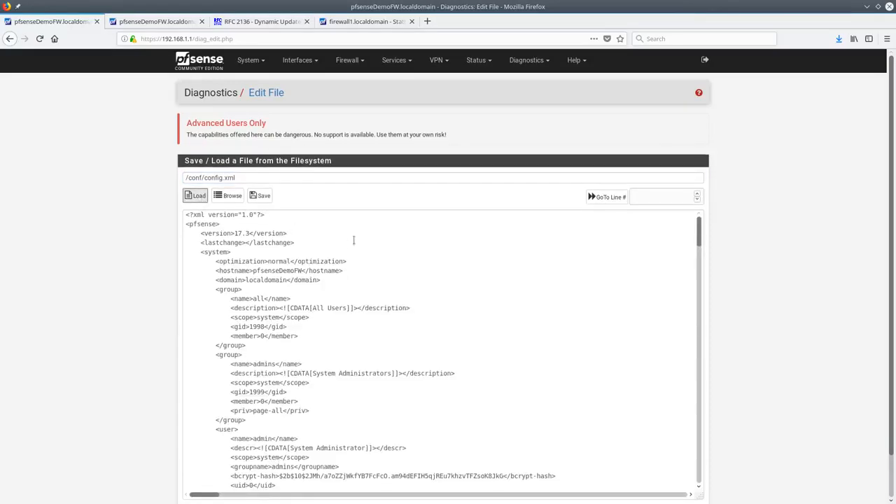
pyautogui.scroll(-5, 420, 280)
pyautogui.scroll(5, 441, 283)
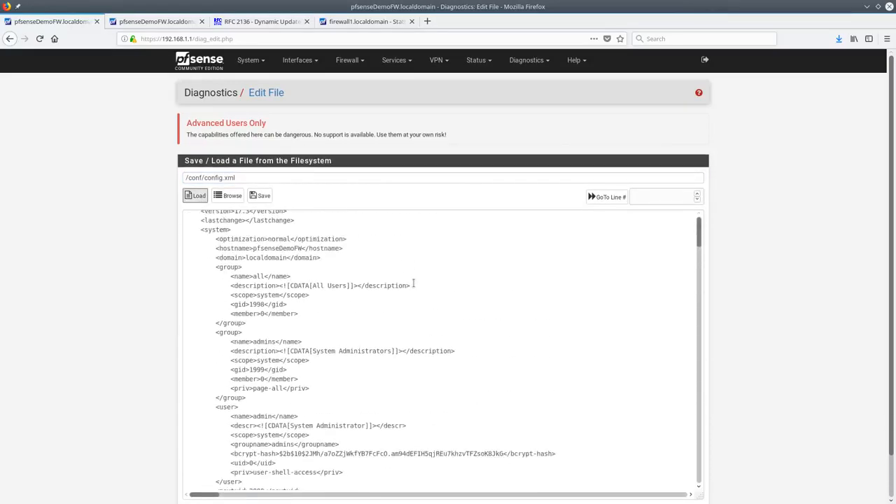
pyautogui.scroll(-6, 414, 337)
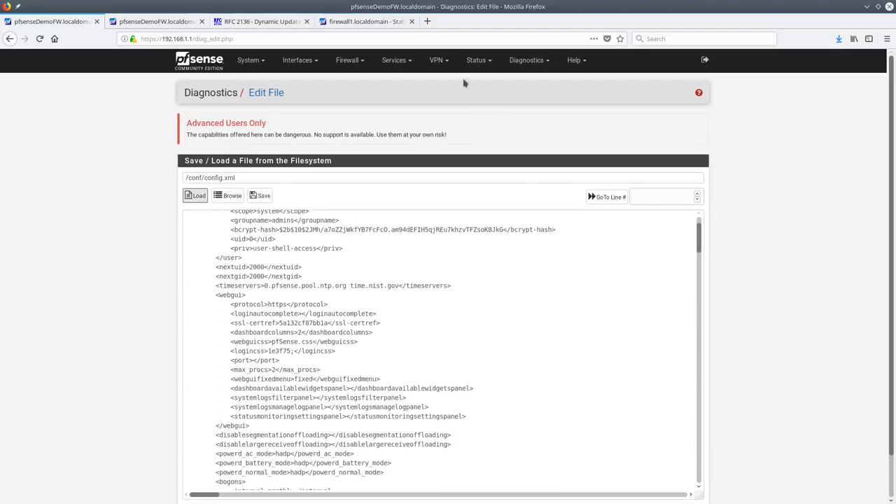
# Browse /cf/conf and open pkg_log_pfSense-pkg-iftop.txt, the iftop install log ending __RC=0
pyautogui.click(229, 196)
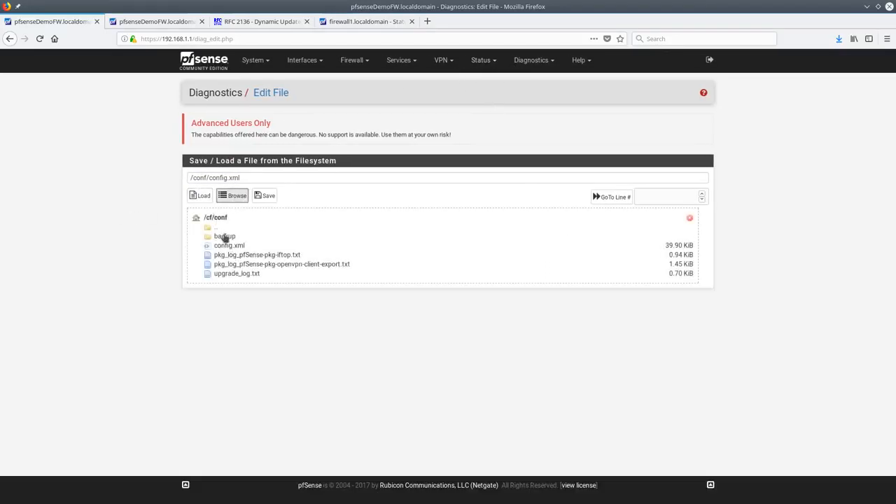
pyautogui.click(245, 255)
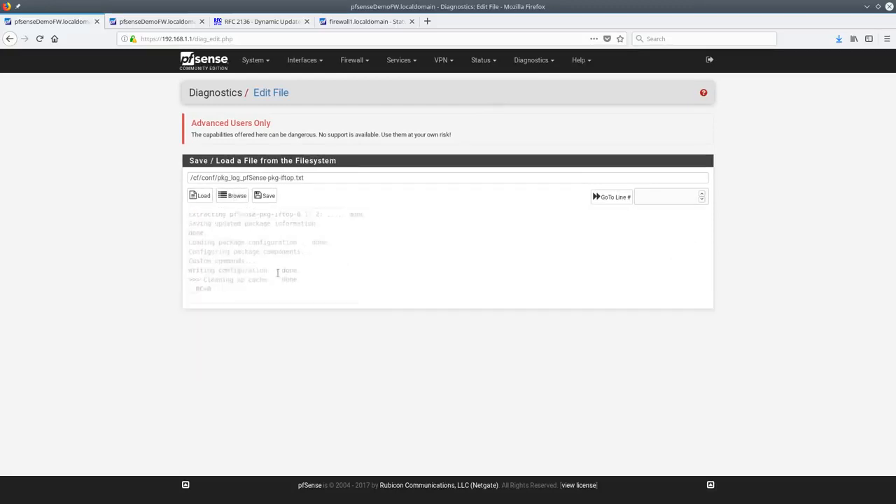
pyautogui.scroll(-3, 370, 302)
pyautogui.scroll(3, 371, 301)
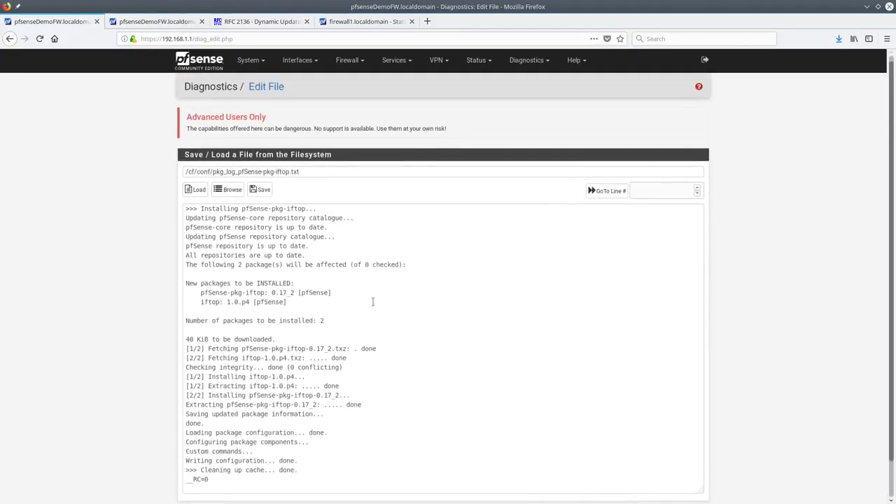
pyautogui.click(526, 62)
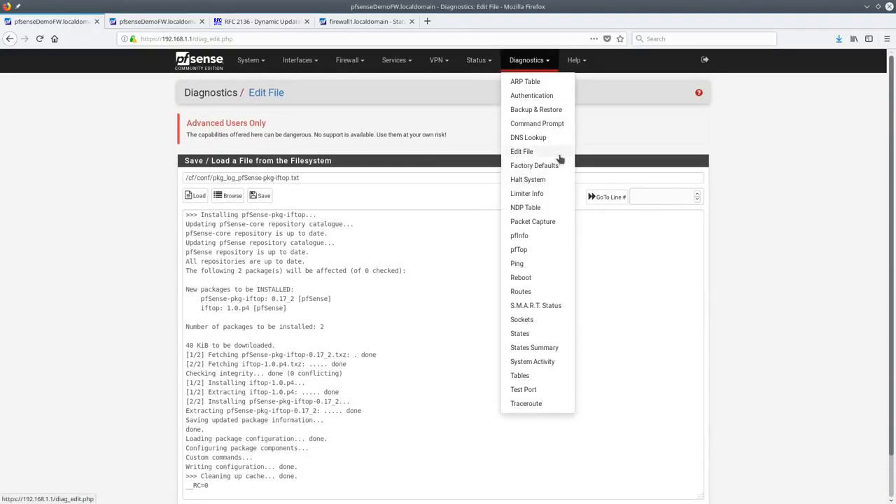
# View Factory Defaults and Halt System without confirming, then Limiter Info showing no limiters
pyautogui.click(559, 165)
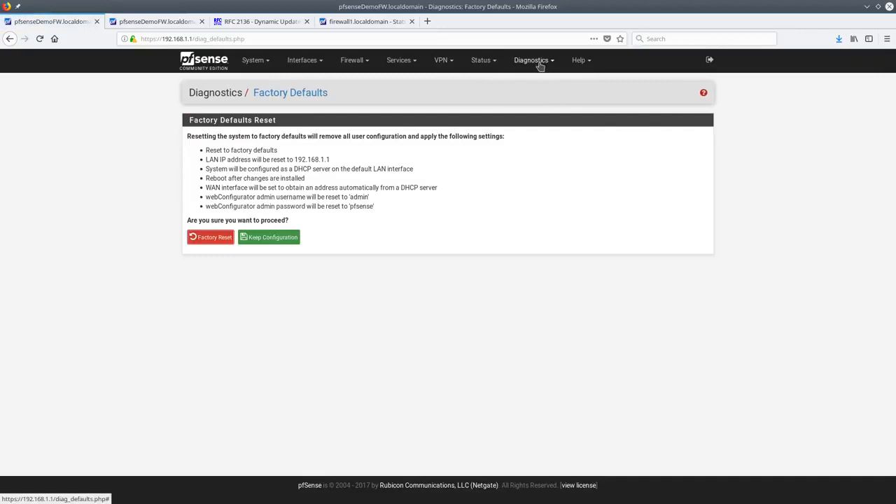
pyautogui.click(538, 63)
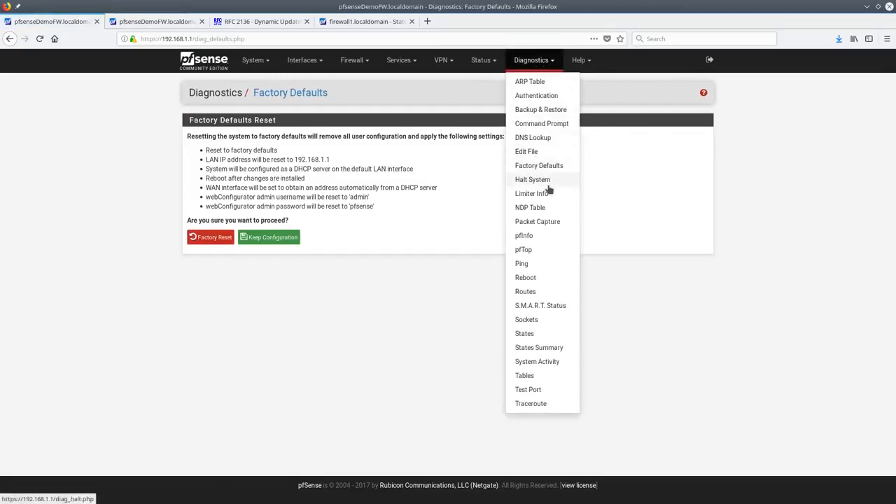
pyautogui.click(549, 182)
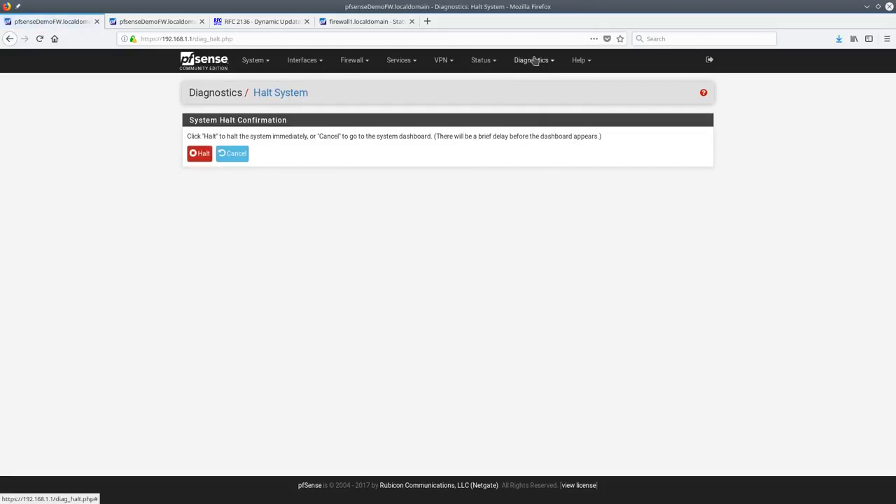
pyautogui.click(534, 61)
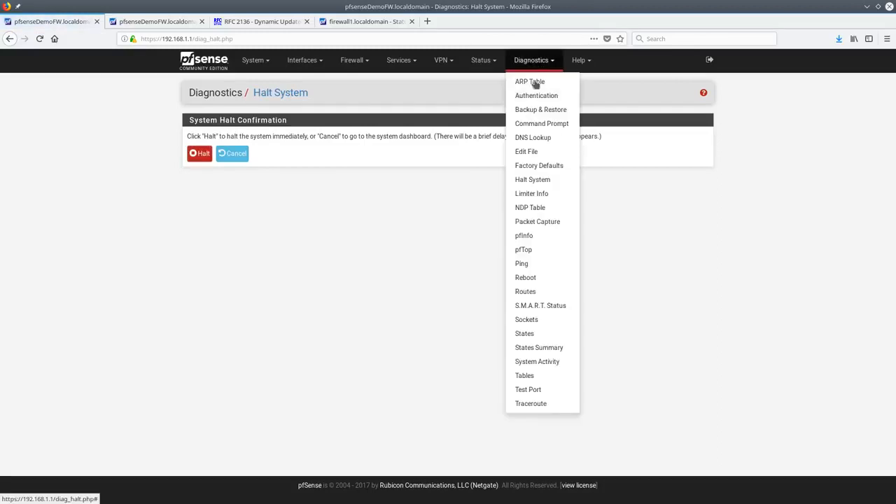
pyautogui.click(553, 194)
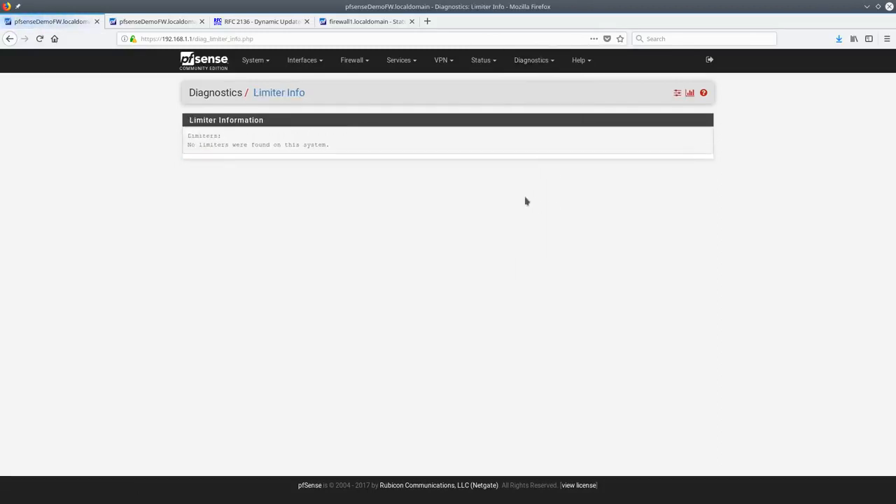
# Open the NDP Table showing four permanent IPv6 neighbours on OPT_VLAN, OPT1, LAN and WAN
pyautogui.click(532, 61)
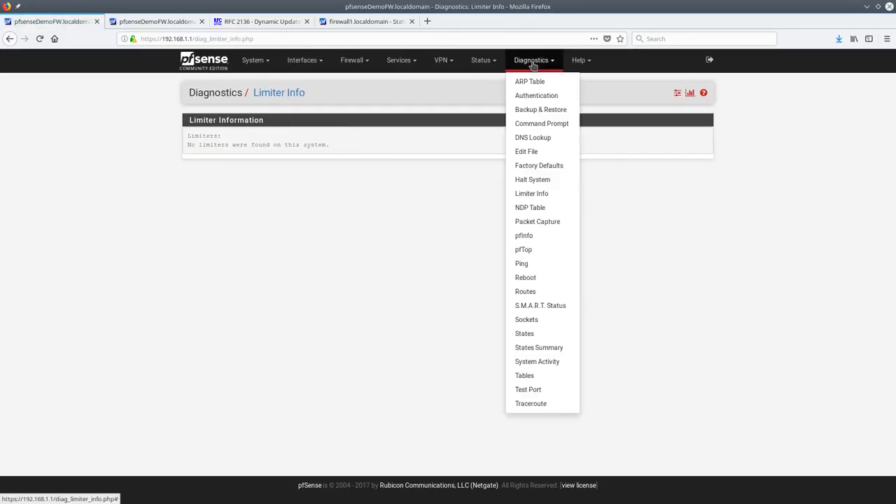
pyautogui.click(531, 211)
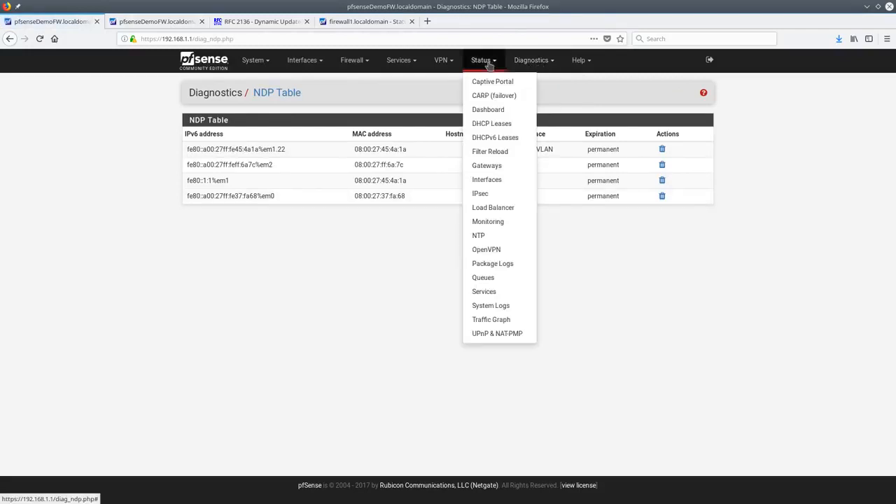
# Open Packet Capture and capture on the LAN interface in promiscuous mode
pyautogui.moveTo(529, 61)
pyautogui.click(547, 224)
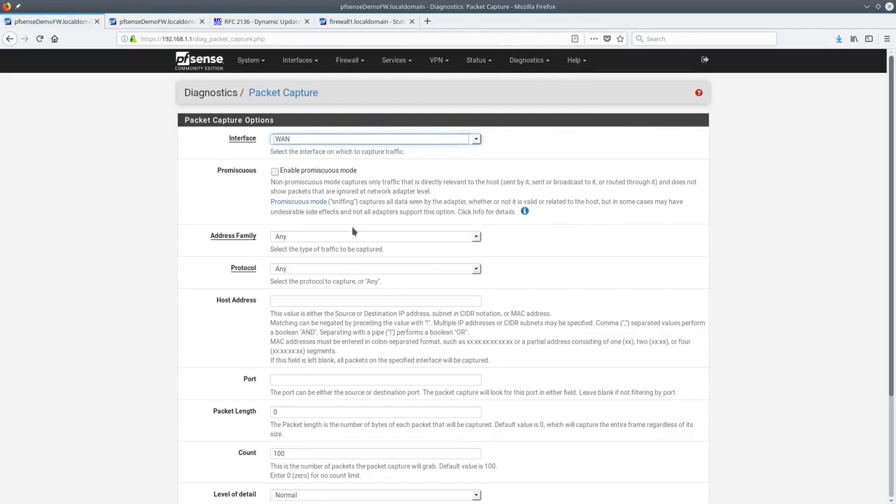
pyautogui.click(339, 139)
pyautogui.click(307, 163)
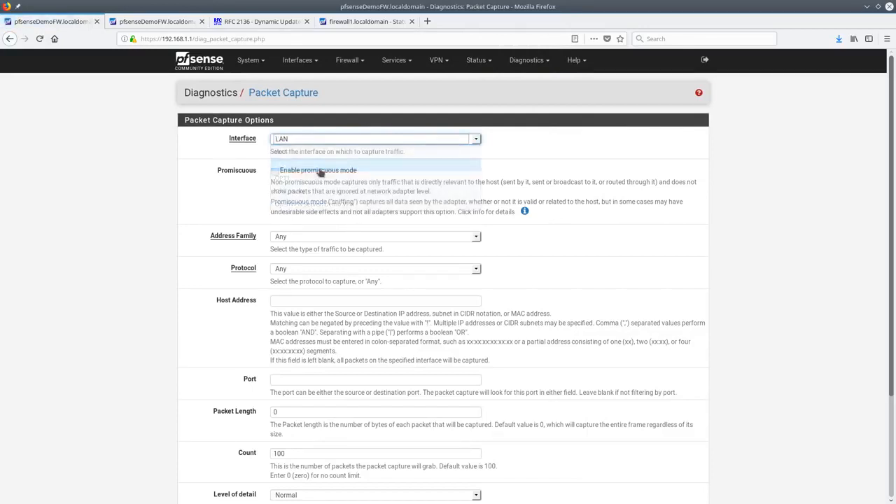
pyautogui.click(306, 171)
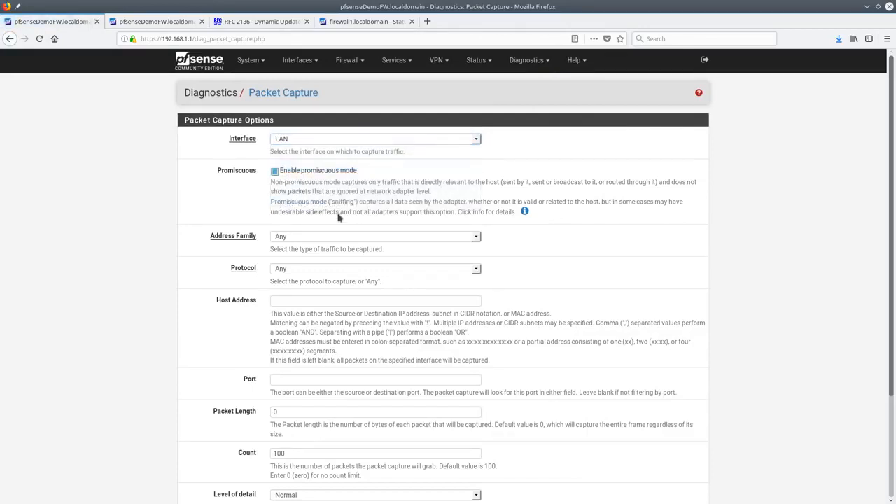
pyautogui.scroll(-3, 338, 212)
pyautogui.scroll(3, 338, 212)
pyautogui.scroll(-3, 348, 221)
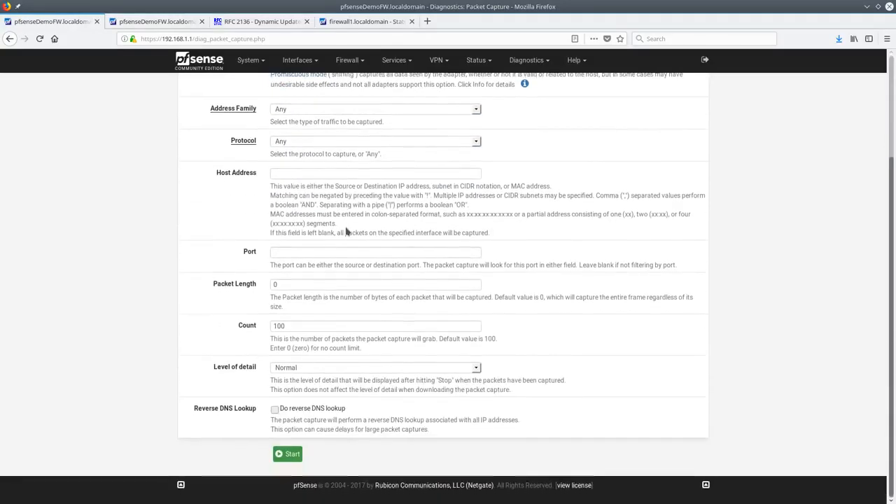
# Set Full level of detail, enable reverse DNS lookup, and restrict to IPv4 Only
pyautogui.click(313, 369)
pyautogui.click(299, 417)
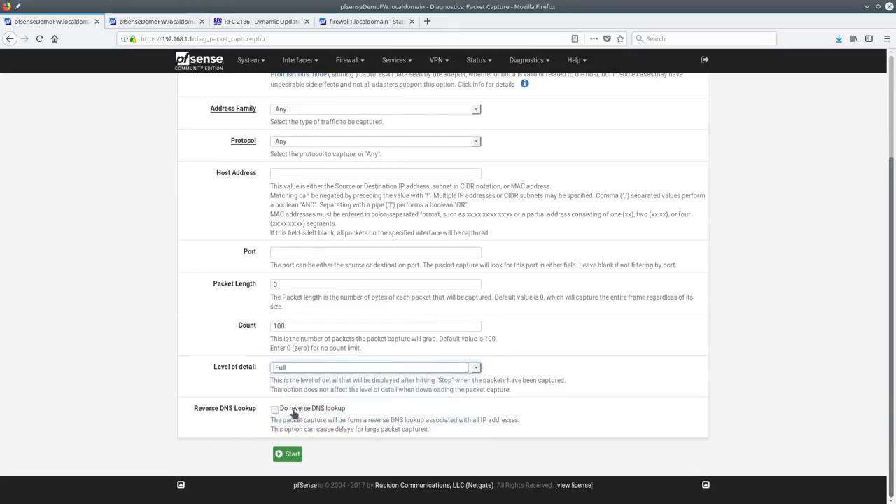
pyautogui.click(291, 412)
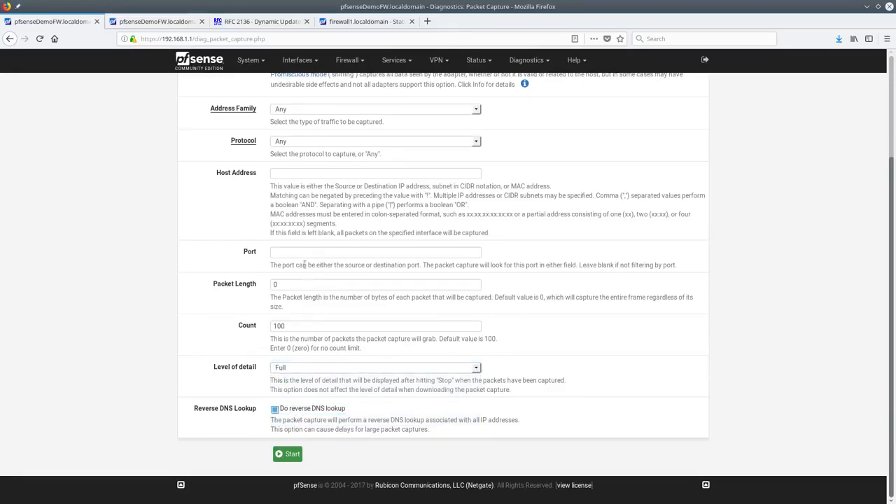
pyautogui.scroll(4, 303, 247)
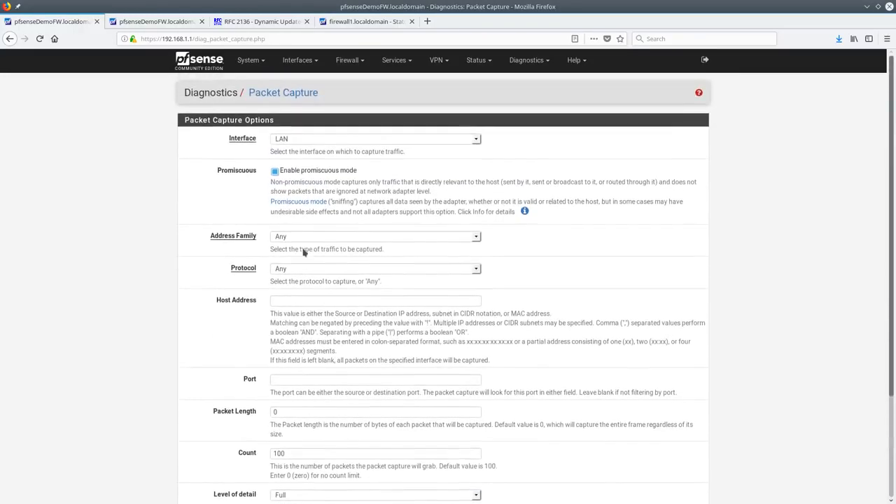
pyautogui.click(317, 239)
pyautogui.click(302, 260)
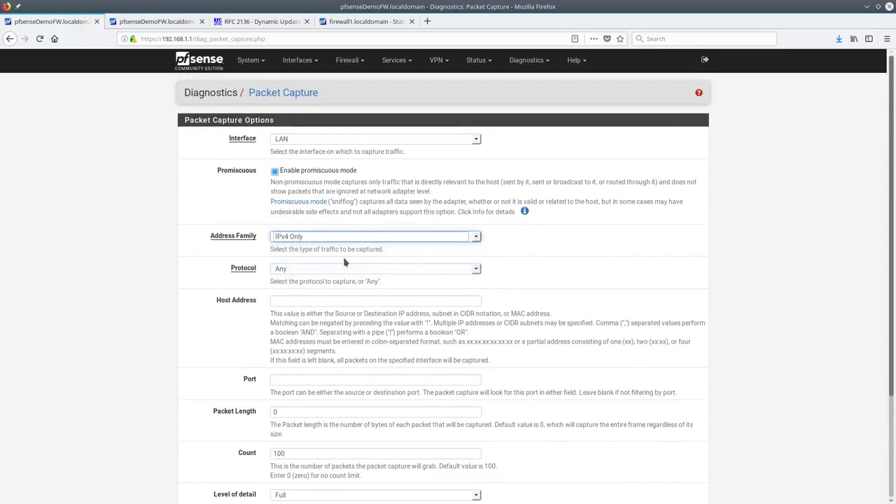
pyautogui.scroll(-3, 528, 314)
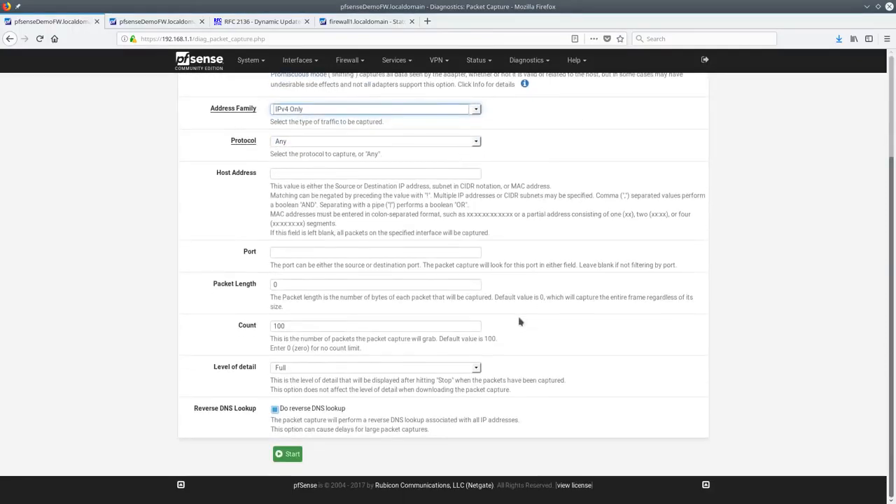
pyautogui.scroll(4, 376, 365)
# Open pfInfo and scroll through the packet filter statistics
pyautogui.click(531, 269)
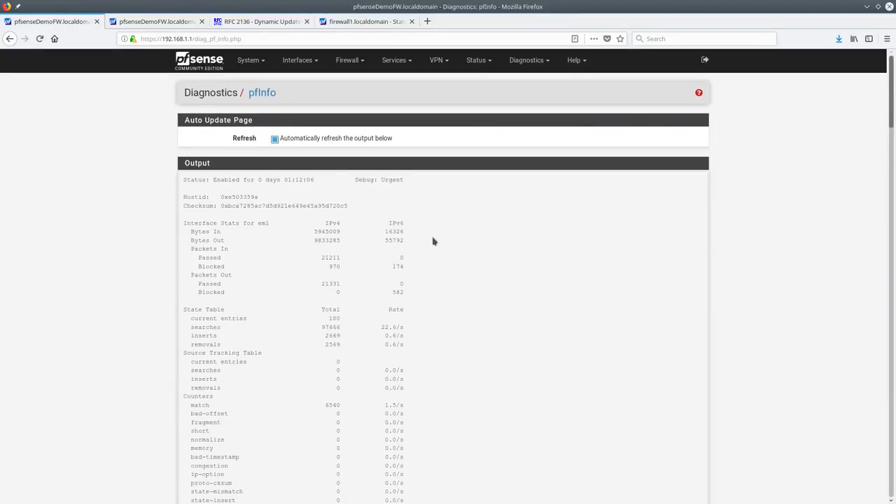
pyautogui.scroll(-6, 430, 254)
pyautogui.scroll(-10, 431, 276)
pyautogui.scroll(15, 437, 315)
# Open pfTop and sort the state list by Age, then by Packet
pyautogui.click(551, 253)
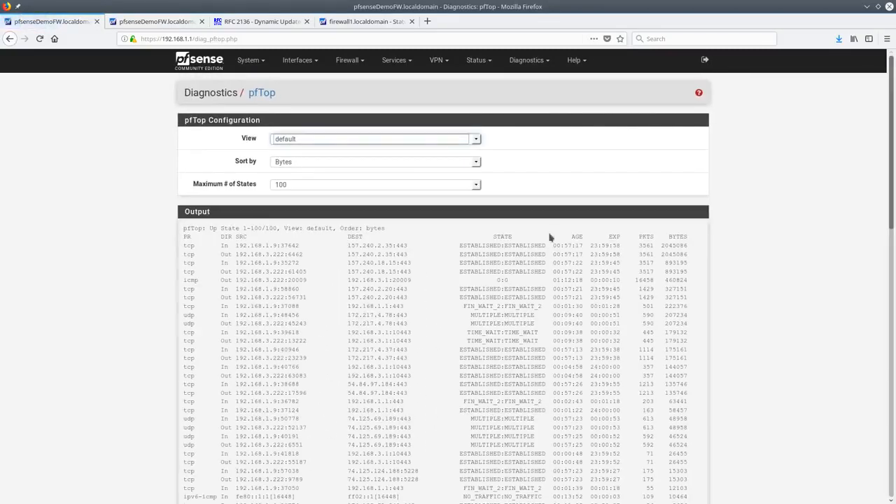
pyautogui.click(327, 162)
pyautogui.click(323, 186)
pyautogui.click(339, 163)
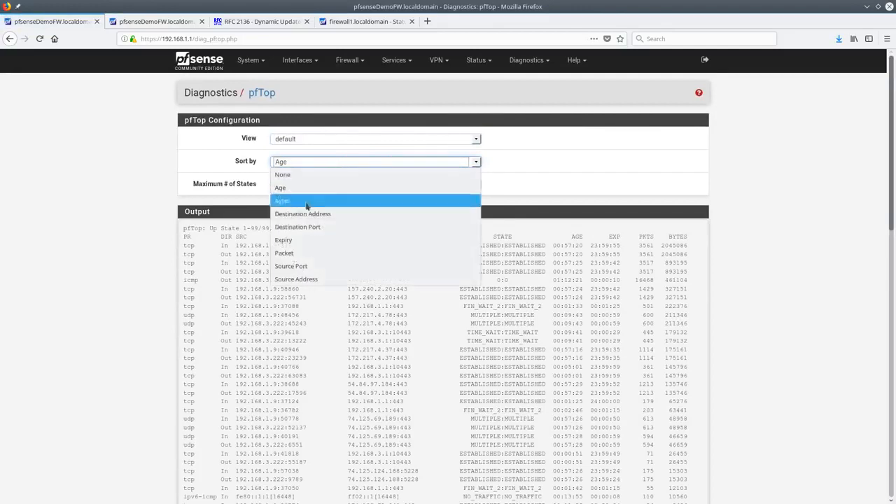
pyautogui.click(317, 258)
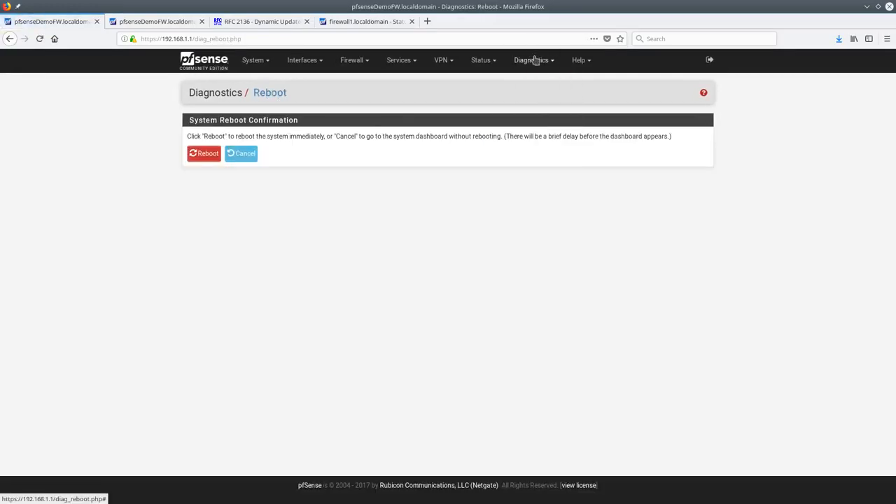
pyautogui.click(534, 60)
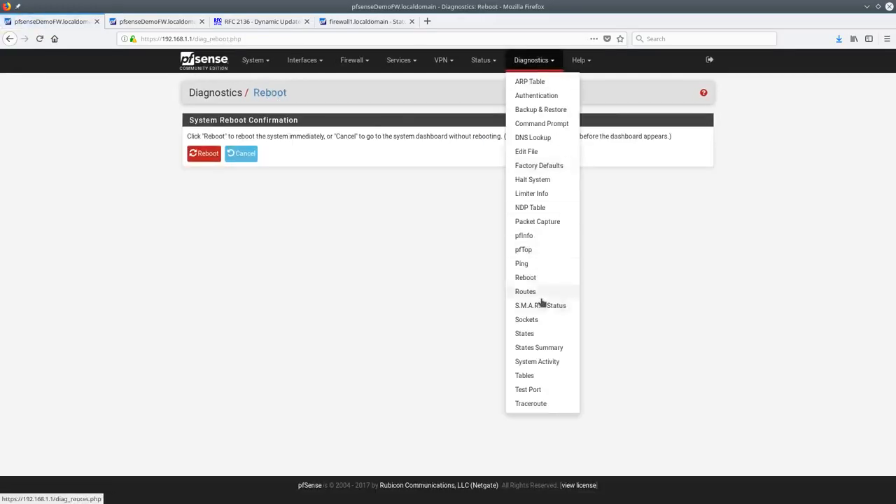
# Open Diagnostics Routes and scroll through the IPv4 and IPv6 routing tables
pyautogui.click(543, 294)
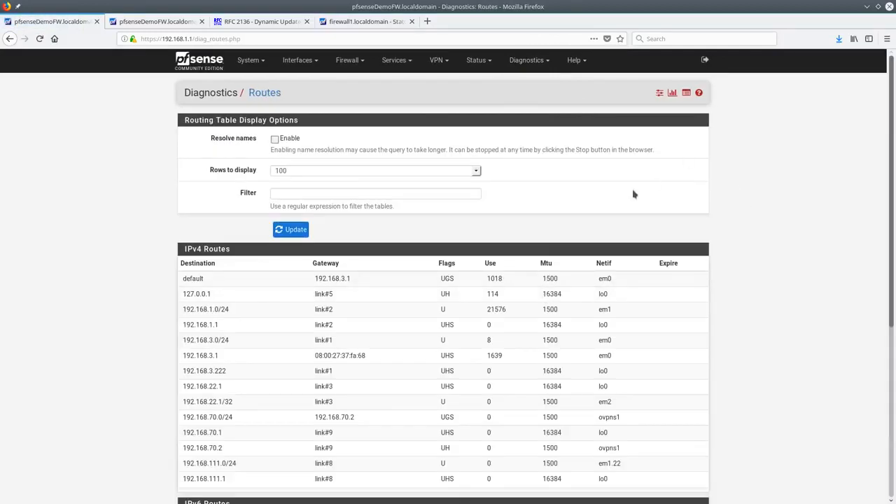
pyautogui.scroll(-3, 655, 255)
pyautogui.scroll(-2, 654, 256)
pyautogui.scroll(5, 654, 254)
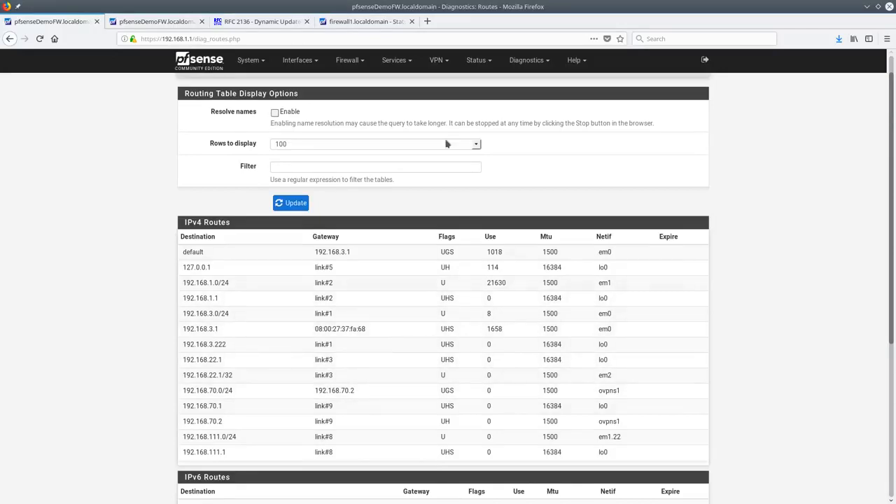
pyautogui.click(526, 60)
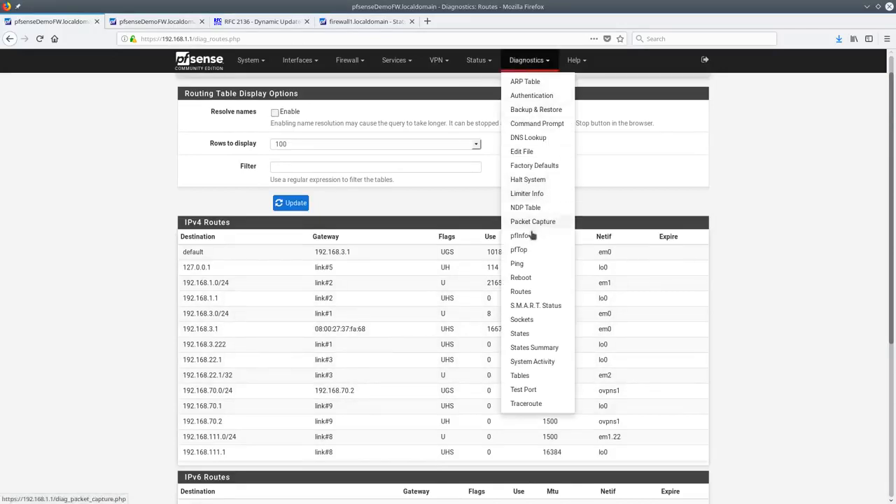
pyautogui.click(537, 306)
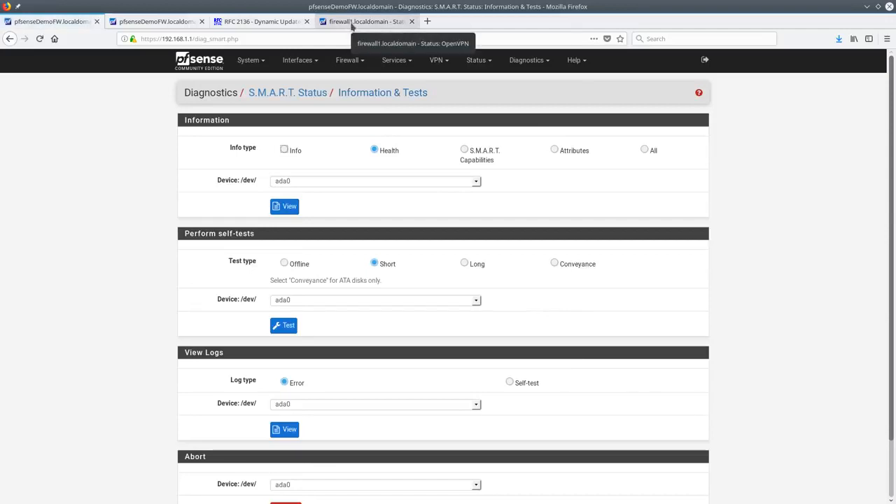
# In the firewall1 tab, view the full S.M.A.R.T. report (Info type All) for disk ada0
pyautogui.click(352, 26)
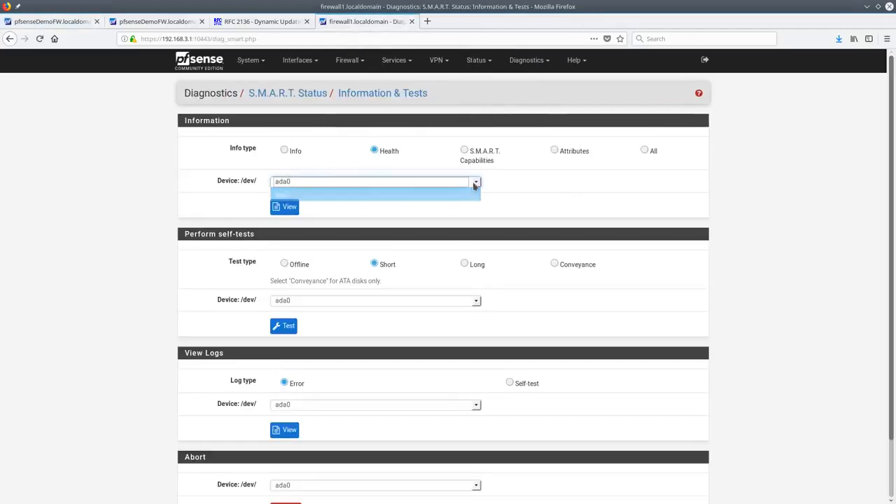
pyautogui.click(475, 181)
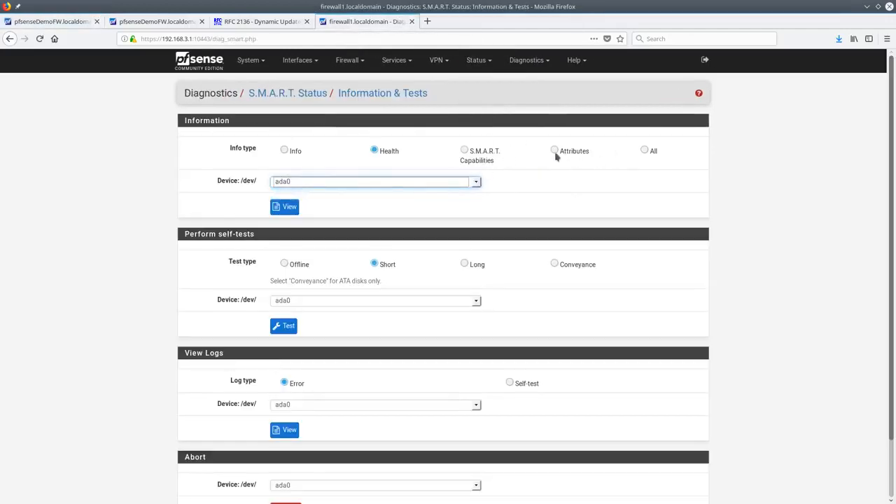
pyautogui.click(644, 150)
pyautogui.click(289, 207)
pyautogui.scroll(-10, 480, 272)
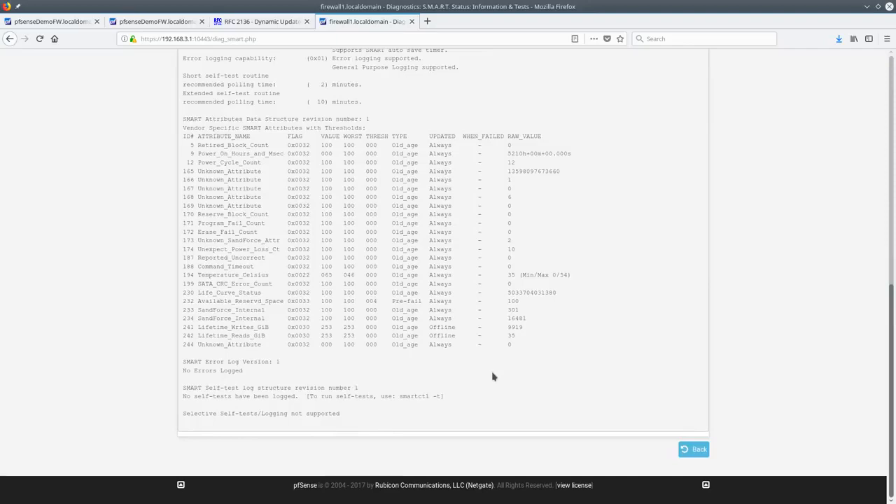
pyautogui.scroll(10, 492, 377)
# Back on the S.M.A.R.T. form, try the Conveyance and Long self-test options, then return to the first tab
pyautogui.hotkey('alt', 'Left')
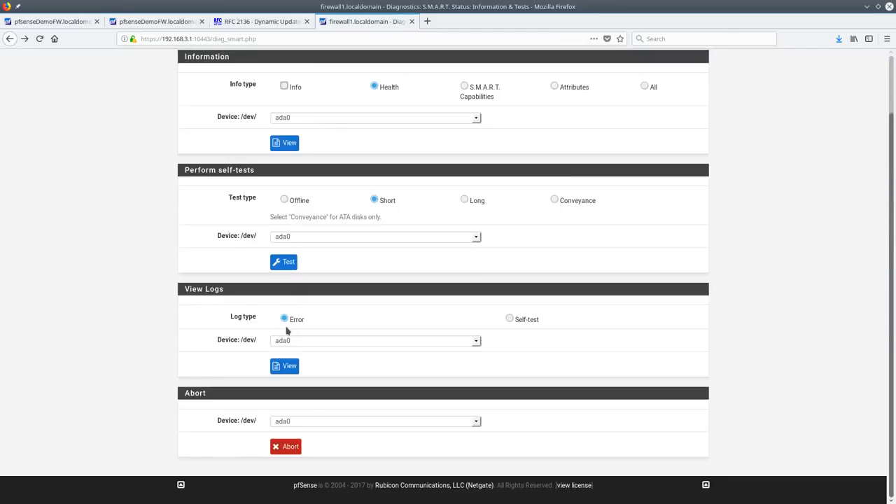
pyautogui.click(510, 319)
pyautogui.click(576, 203)
pyautogui.click(487, 203)
pyautogui.click(299, 239)
pyautogui.click(299, 246)
pyautogui.scroll(2, 399, 259)
pyautogui.hotkey('ctrl', 'Tab')
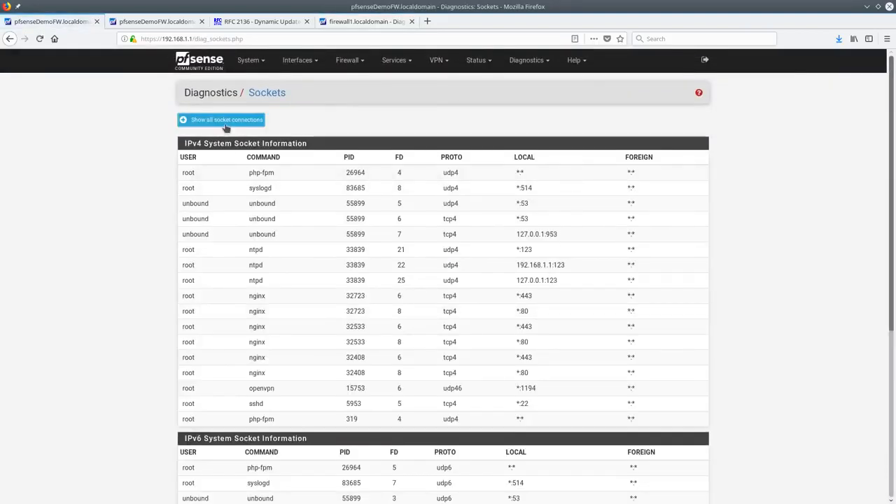
# Open Diagnostics States, scroll the LAN/WAN state list, and glance at the Reset States tab
pyautogui.click(526, 63)
pyautogui.click(548, 335)
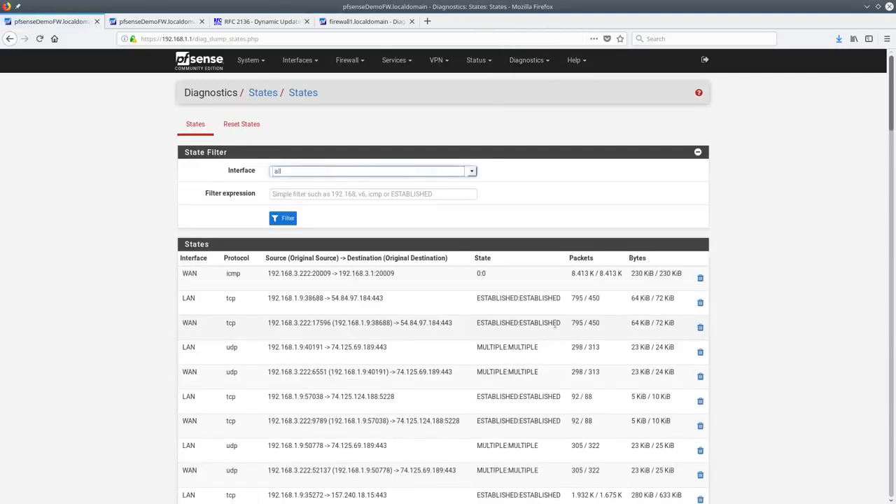
pyautogui.scroll(-10, 556, 329)
pyautogui.scroll(4, 558, 335)
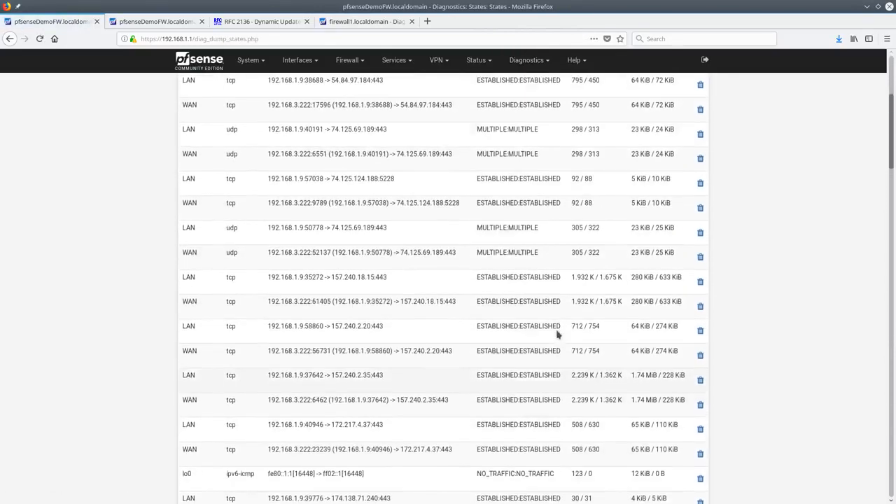
pyautogui.scroll(4, 558, 335)
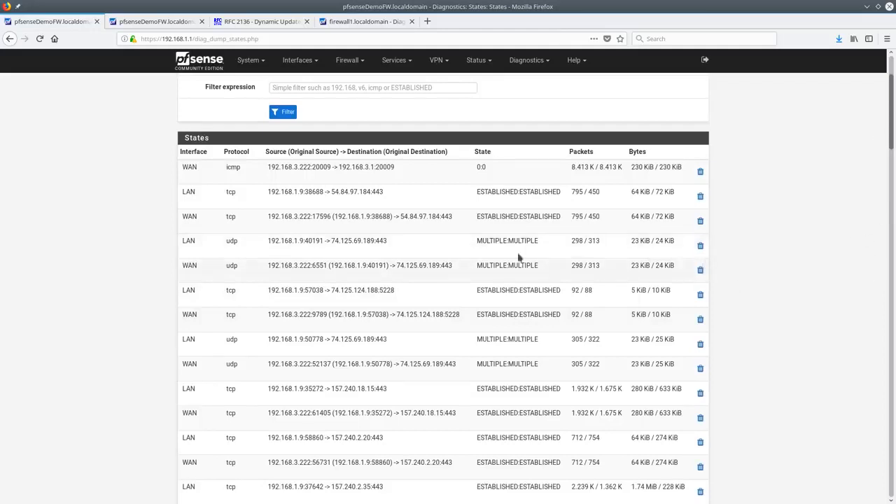
pyautogui.scroll(3, 322, 274)
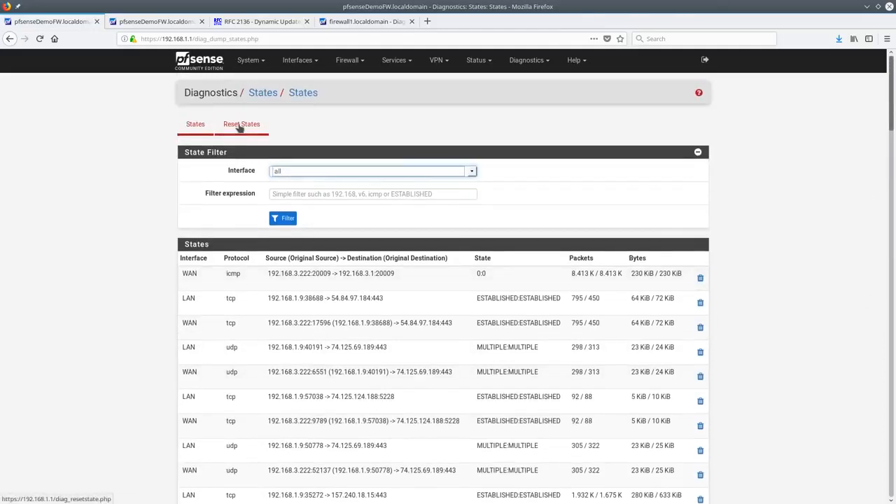
pyautogui.click(241, 125)
pyautogui.click(201, 123)
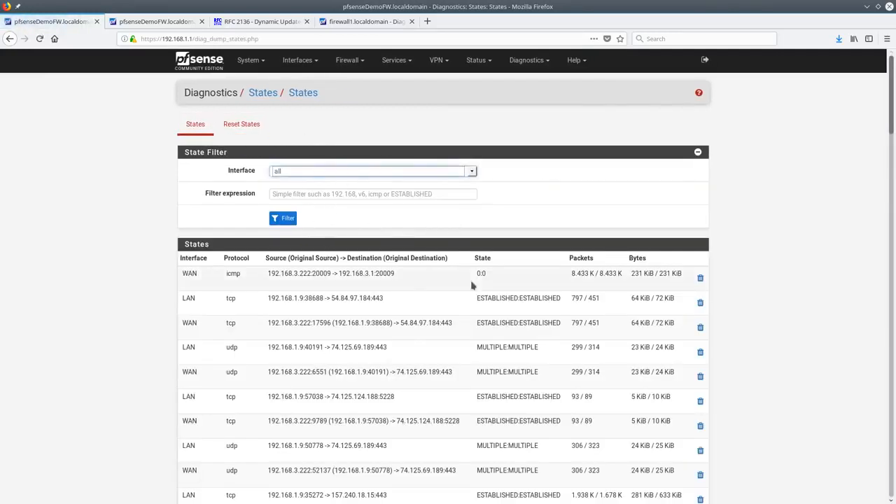
# Glance at System Activity, then go to the Diagnostics Tables page
pyautogui.click(527, 61)
pyautogui.click(536, 360)
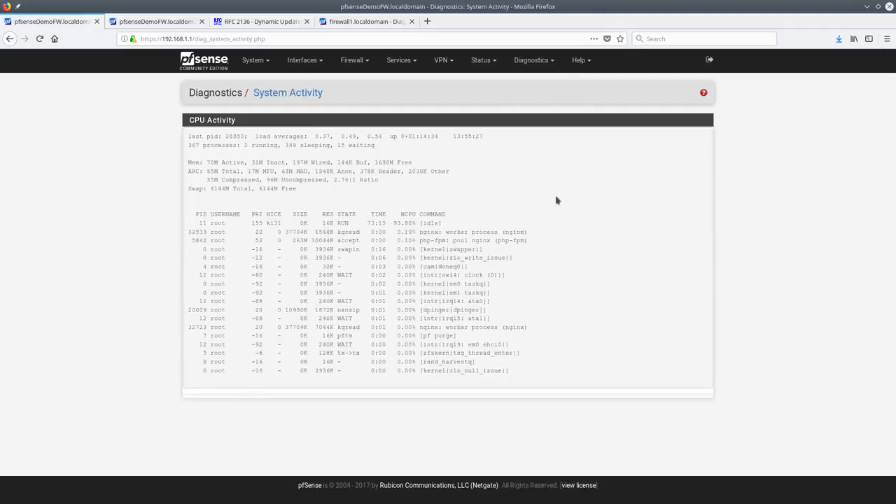
pyautogui.click(532, 60)
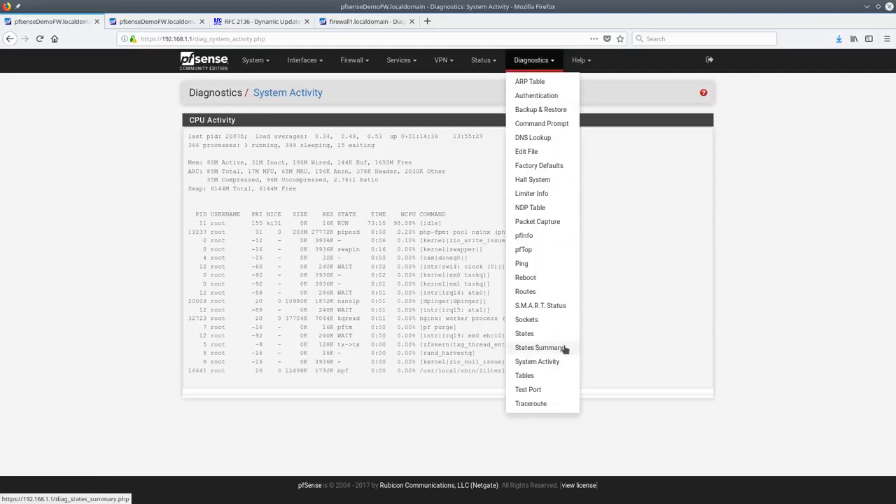
pyautogui.click(564, 379)
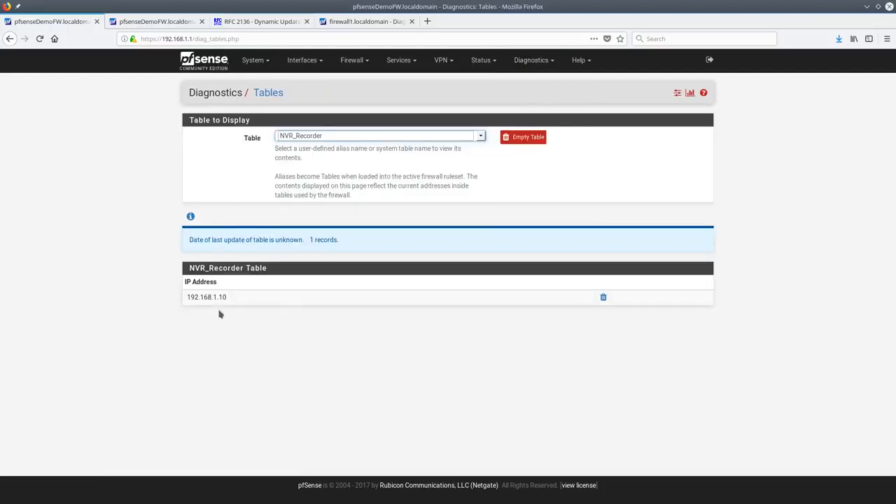
# Show the webConfiguratorlockout, virusprot and tonatsubnets tables in turn
pyautogui.click(343, 139)
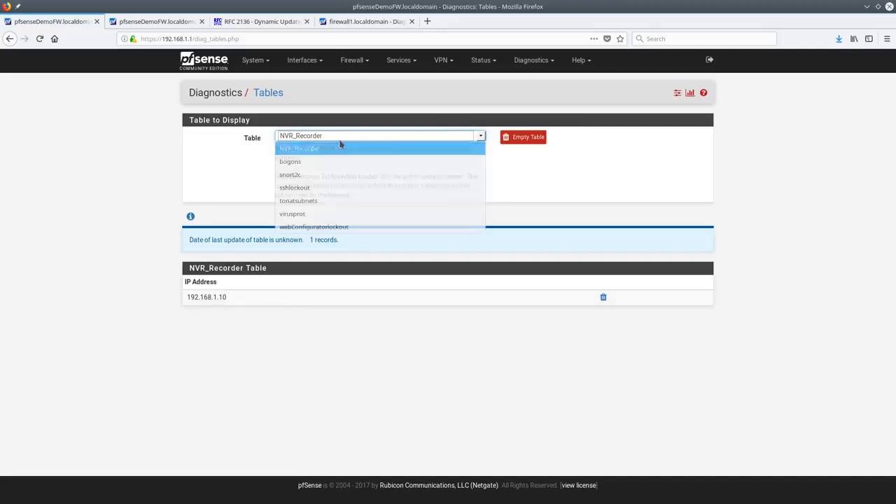
pyautogui.click(316, 227)
pyautogui.click(369, 142)
pyautogui.click(308, 217)
pyautogui.click(310, 142)
pyautogui.click(298, 204)
pyautogui.click(314, 140)
pyautogui.click(308, 141)
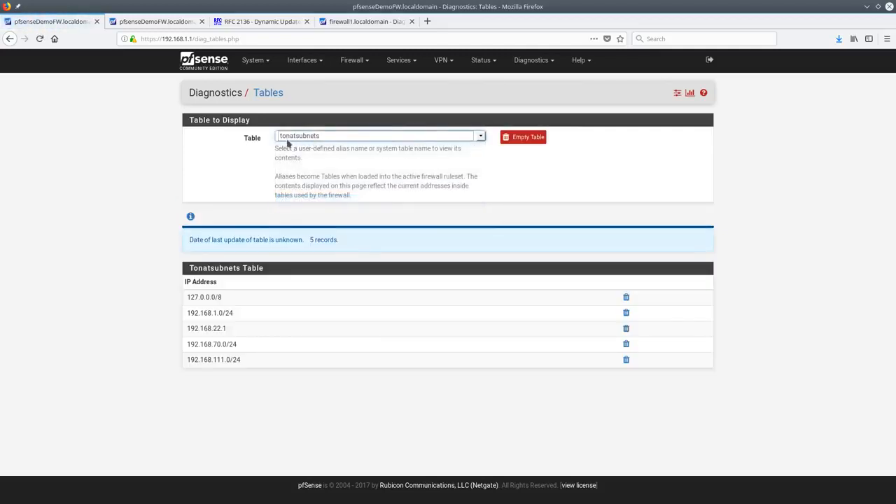
# Show the sshlockout, snort2c and bogons tables, ending on bogons' 3,900 records
pyautogui.click(337, 136)
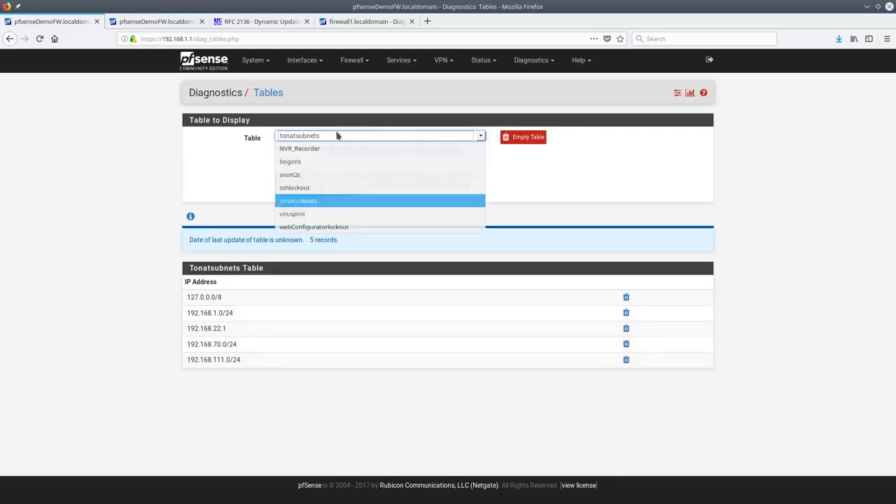
pyautogui.click(322, 188)
pyautogui.click(346, 140)
pyautogui.click(329, 177)
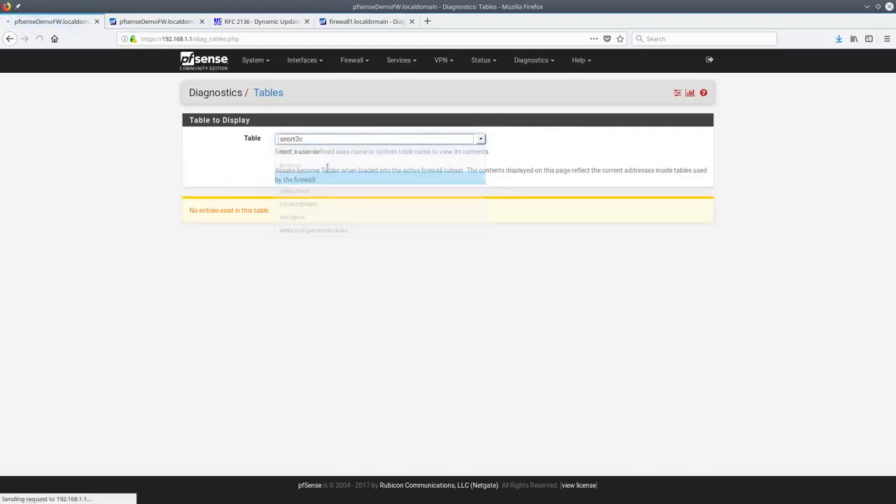
pyautogui.click(331, 140)
pyautogui.click(316, 166)
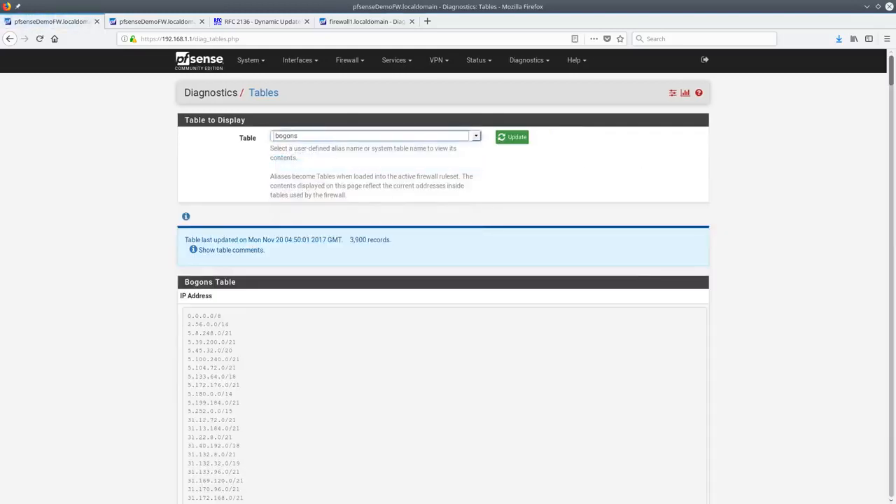
pyautogui.moveTo(891, 71); pyautogui.dragTo(854, 93)
pyautogui.click(532, 60)
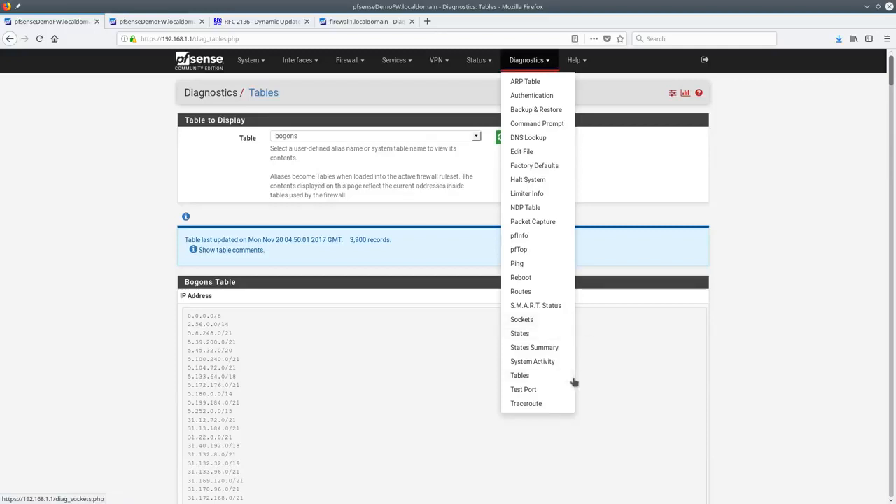
pyautogui.click(550, 395)
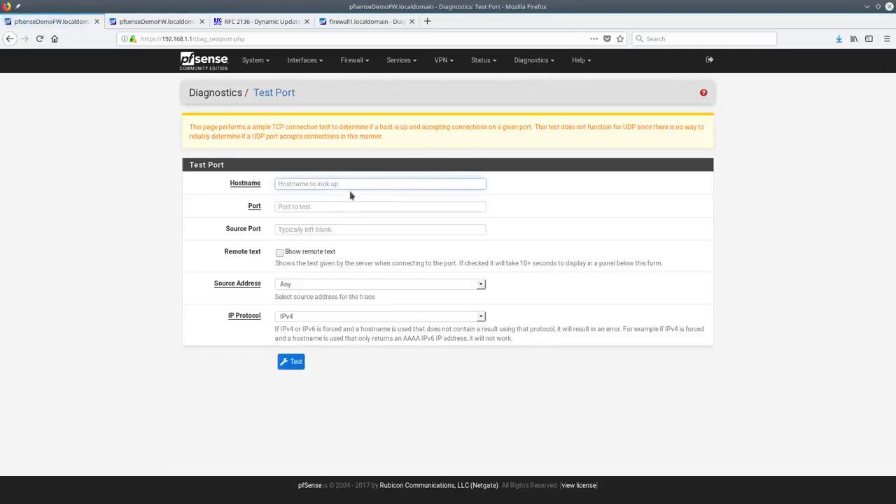
# Test port 25 on aspmx.l.google.com and read the server's reply text
pyautogui.write('a')
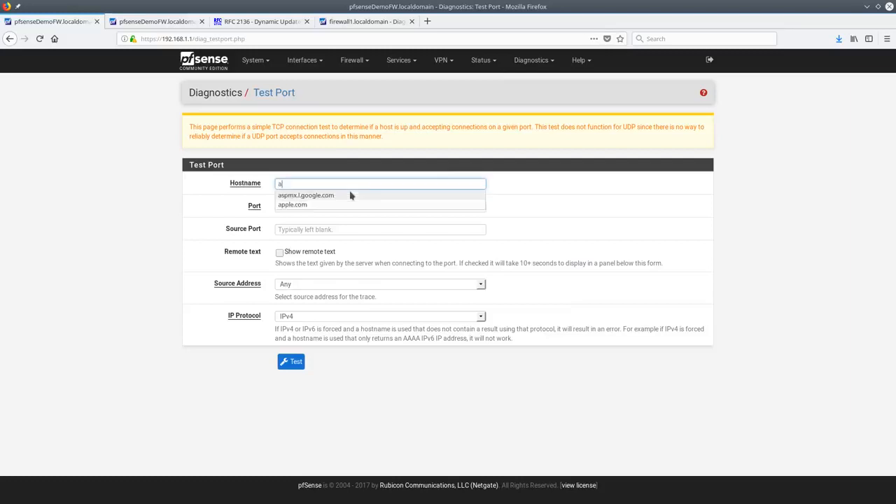
pyautogui.click(340, 196)
pyautogui.click(323, 207)
pyautogui.write('25')
pyautogui.click(316, 218)
pyautogui.click(290, 361)
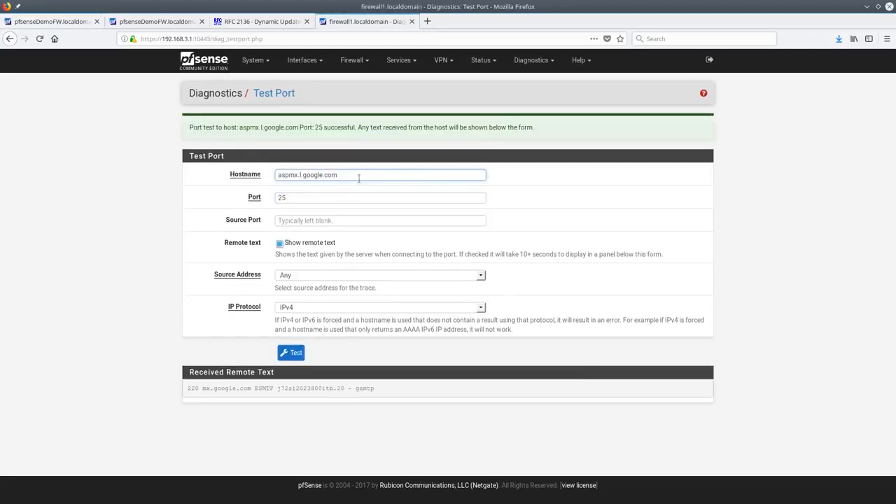
pyautogui.click(340, 198)
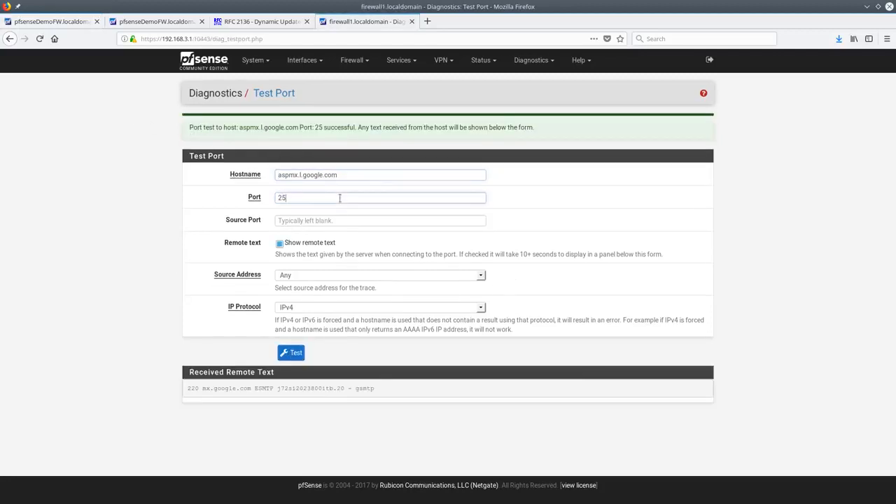
pyautogui.tripleClick(305, 388)
pyautogui.click(341, 387)
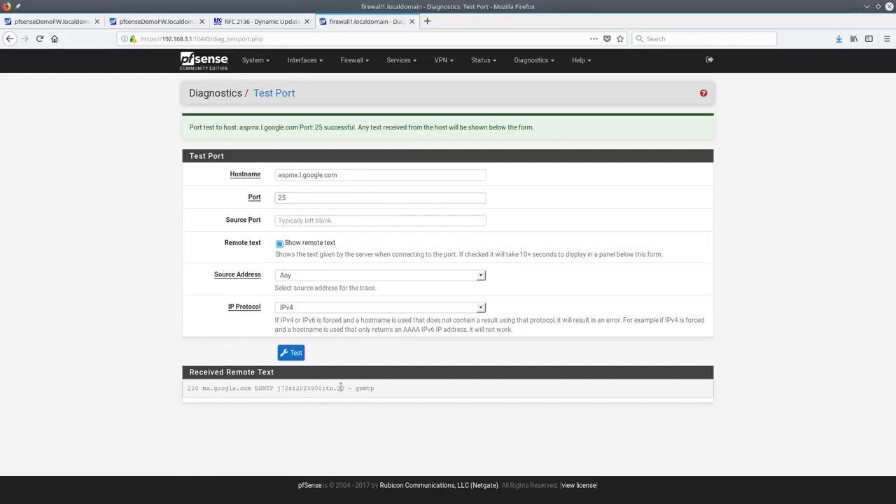
# Inspect the Source Address and IP Protocol options, keeping Any and IPv4
pyautogui.click(339, 276)
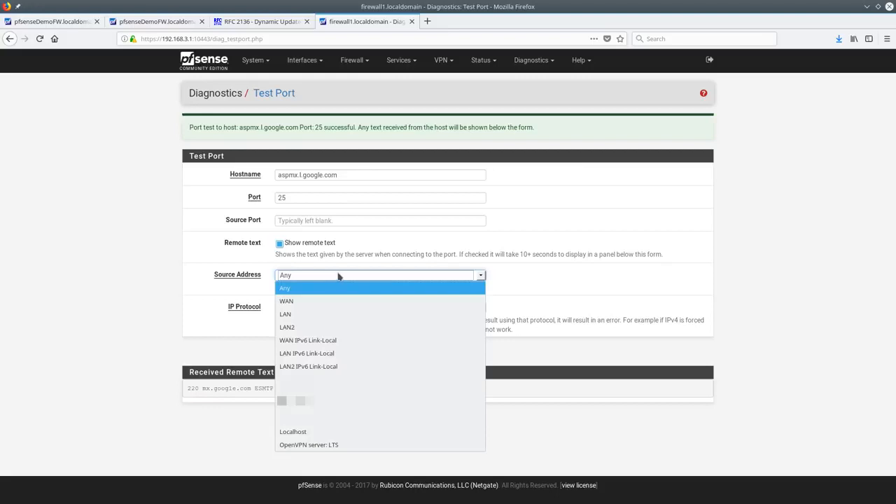
pyautogui.click(339, 277)
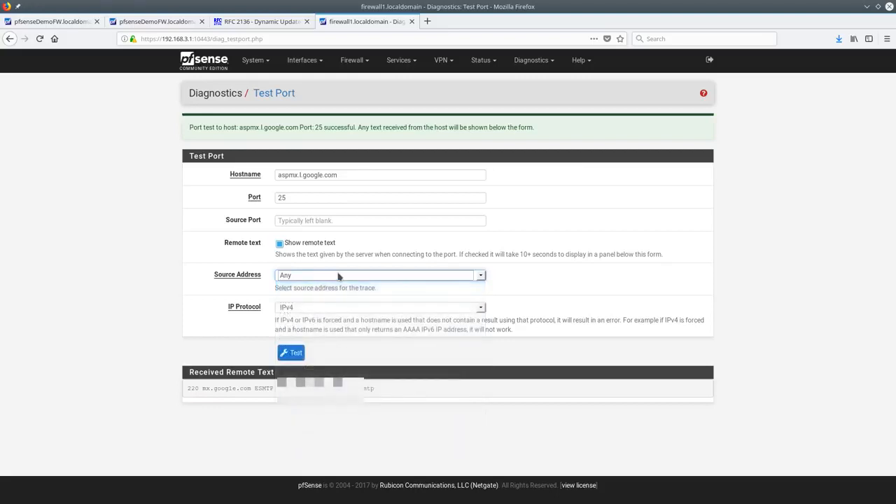
pyautogui.click(324, 309)
pyautogui.click(324, 316)
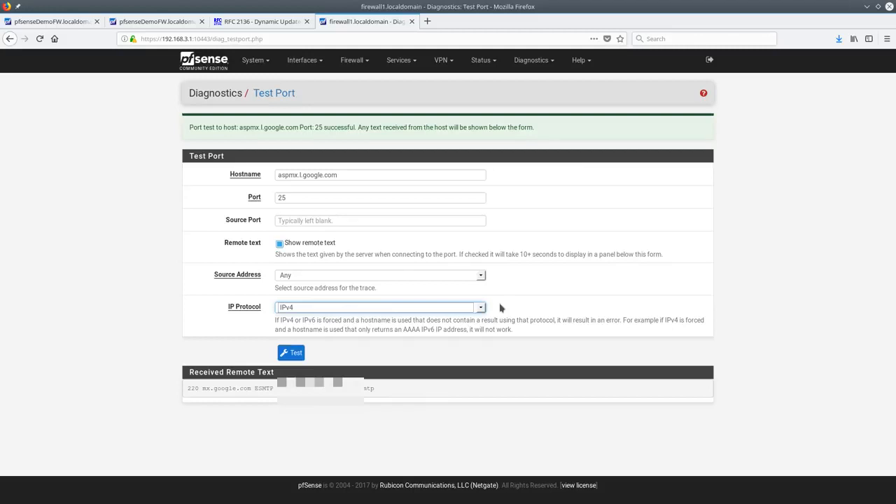
pyautogui.click(283, 276)
pyautogui.click(501, 201)
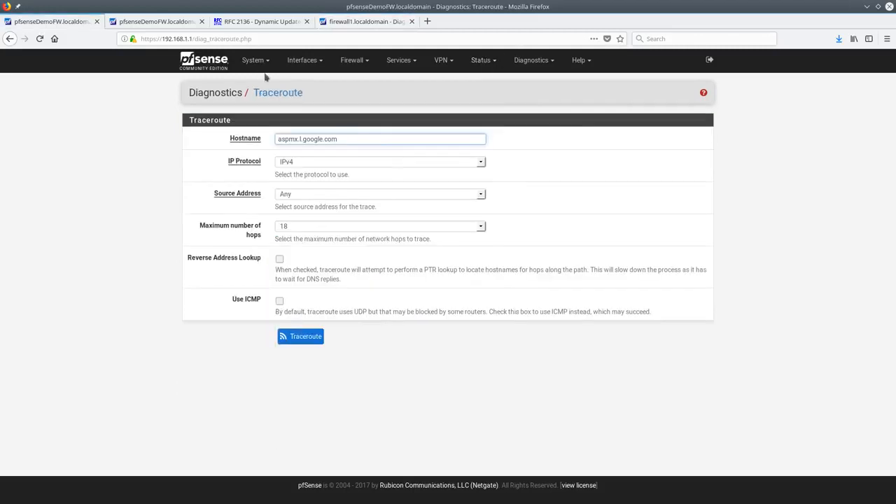
# Traceroute aspmx.l.google.com from source Any and review the 18 hops, with 14–18 unanswered
pyautogui.click(322, 197)
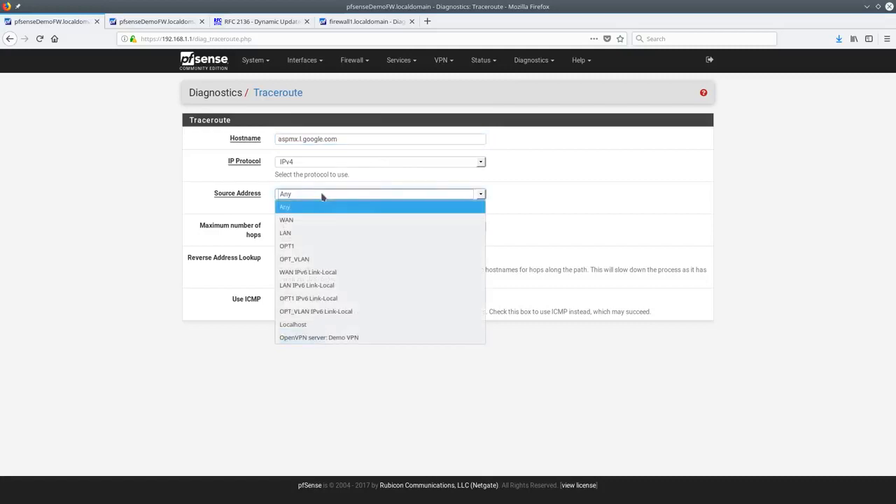
pyautogui.click(322, 199)
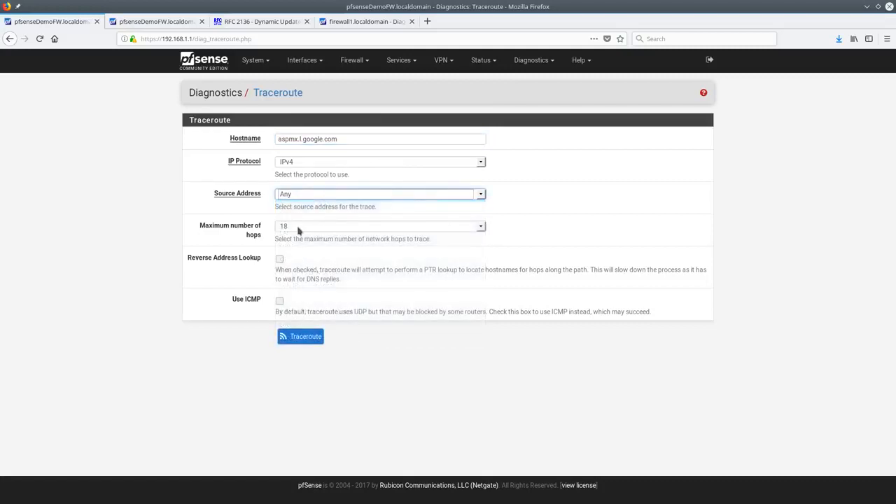
pyautogui.click(305, 337)
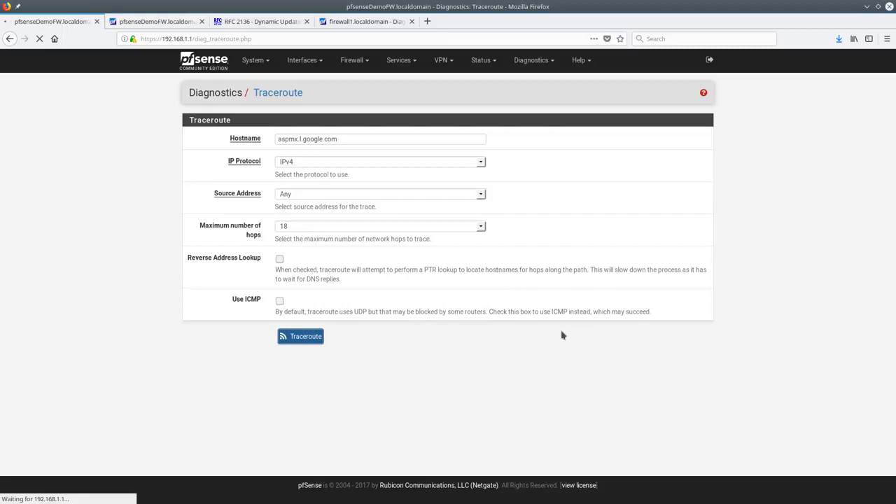
pyautogui.scroll(-3, 330, 449)
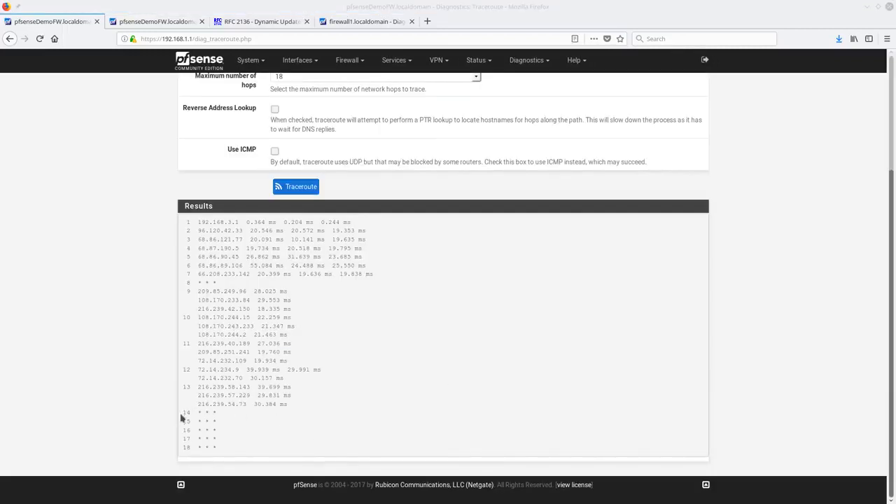
pyautogui.moveTo(180, 413); pyautogui.dragTo(223, 465)
pyautogui.click(266, 411)
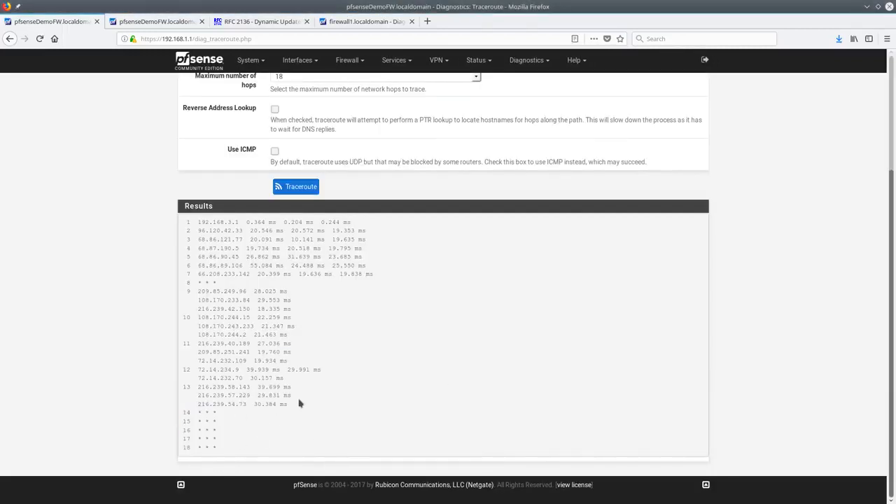
pyautogui.scroll(3, 299, 401)
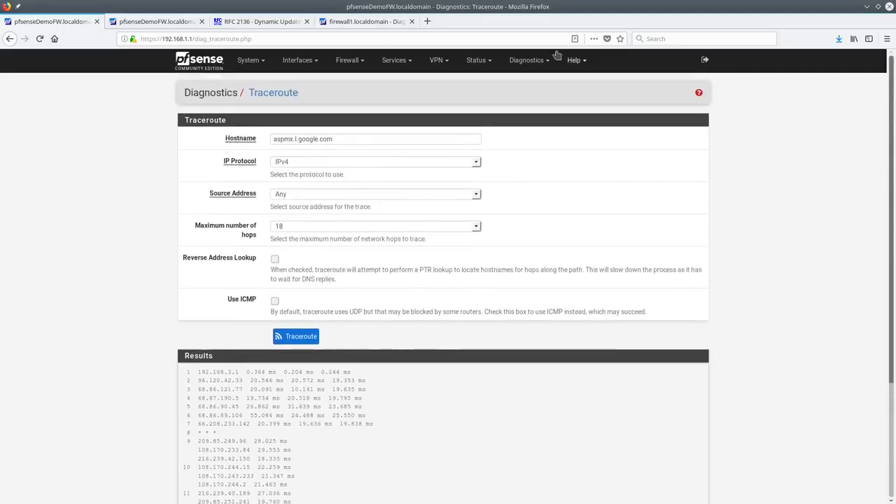
# Go from the dashboard to System > Package Manager's installed packages, then move the VirtualBox console over Firefox
pyautogui.click(532, 63)
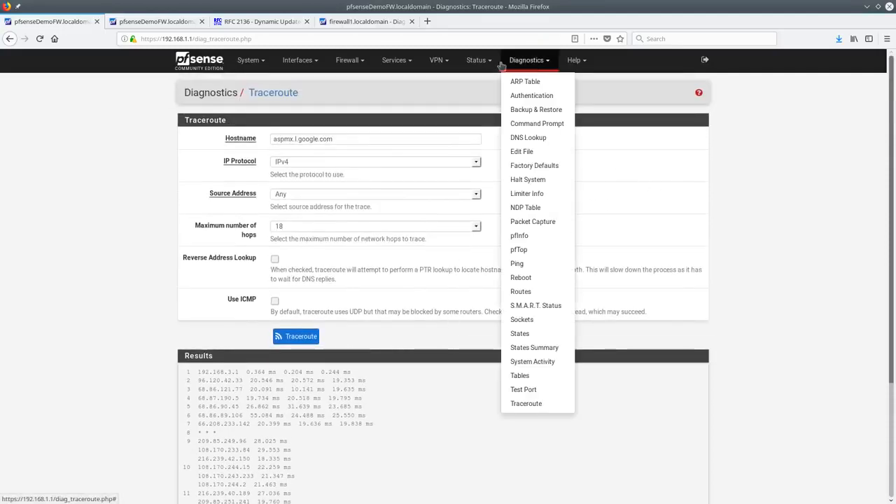
pyautogui.moveTo(308, 93); pyautogui.dragTo(219, 75)
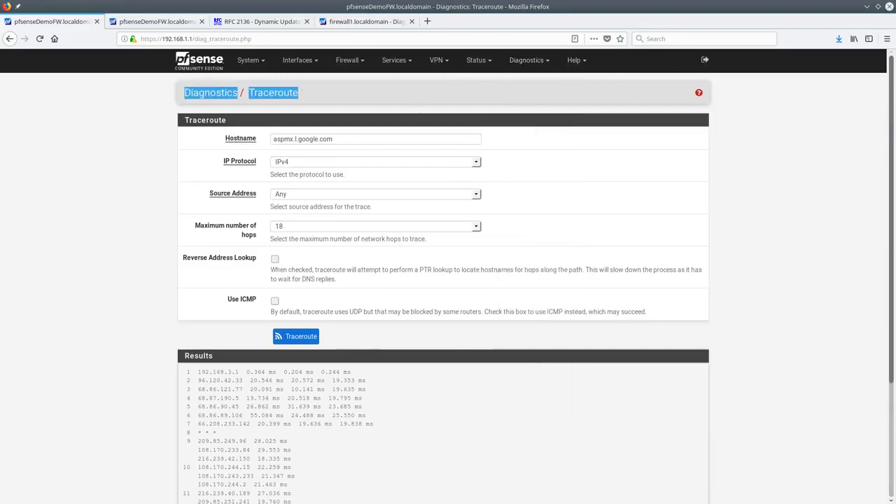
pyautogui.click(212, 64)
pyautogui.click(249, 60)
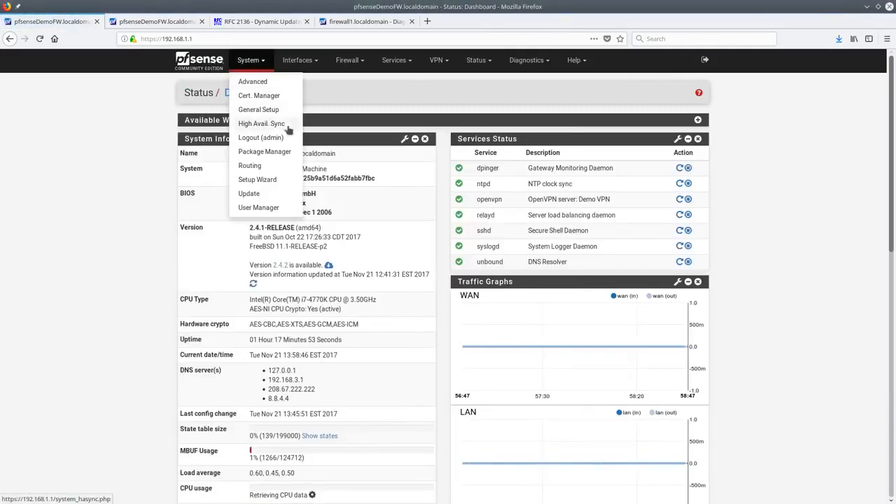
pyautogui.click(287, 159)
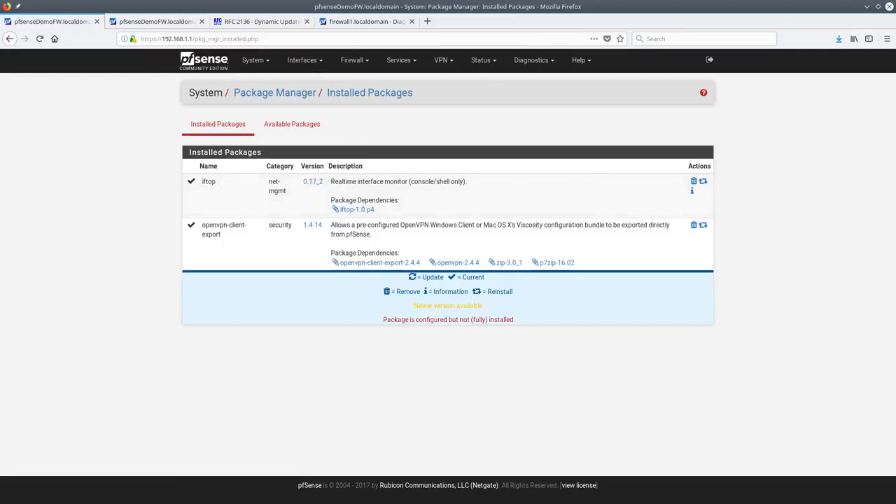
pyautogui.moveTo(895, 133); pyautogui.dragTo(452, 50)
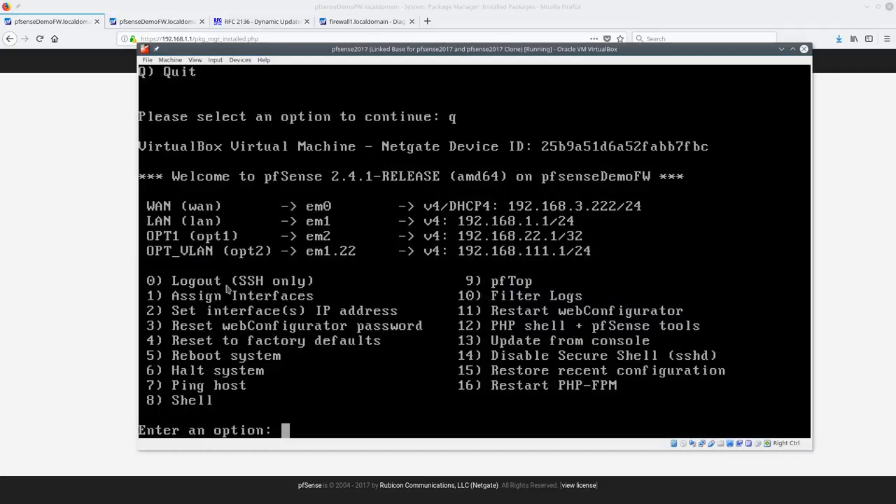
# In the VM console choose option 8 for a shell, run iftop, quit it, and return to Firefox
pyautogui.write('8')
pyautogui.press('Return')
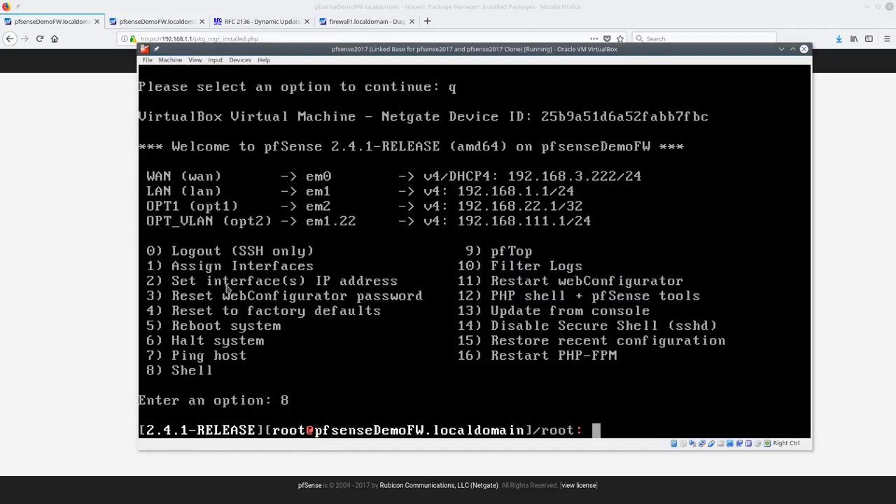
pyautogui.write('iftop')
pyautogui.press('Return')
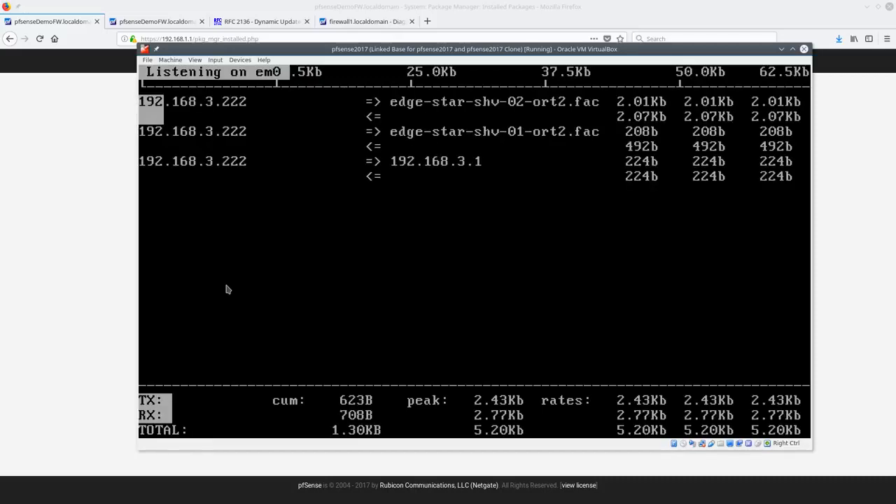
pyautogui.press('q')
pyautogui.click(88, 210)
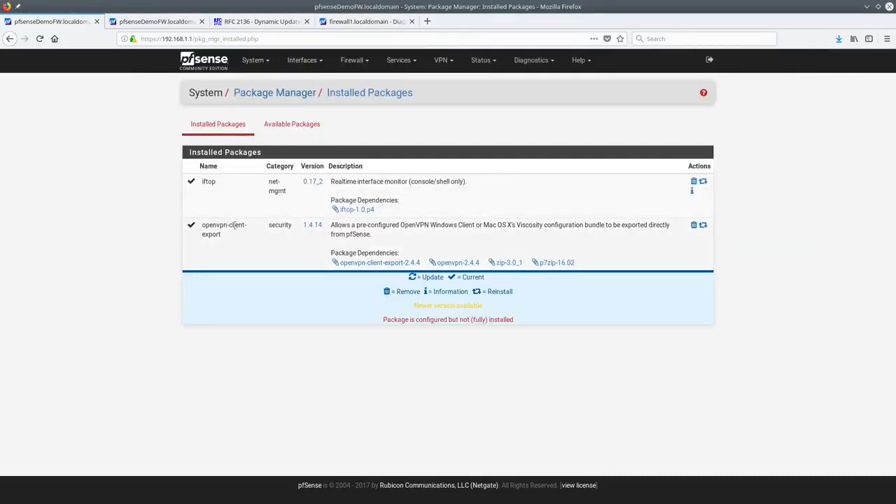
# Glance at the OpenVPN servers page, then go to the Package Manager's available packages
pyautogui.click(441, 61)
pyautogui.click(456, 112)
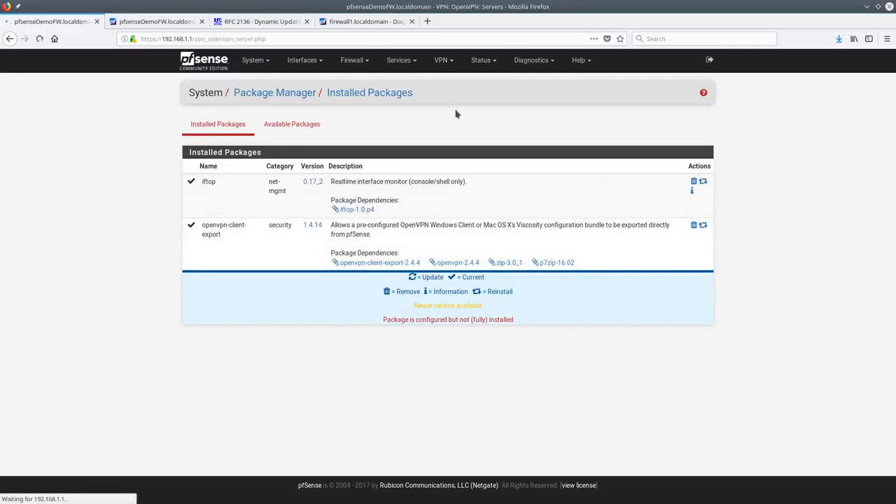
pyautogui.click(251, 60)
pyautogui.click(278, 152)
pyautogui.click(277, 126)
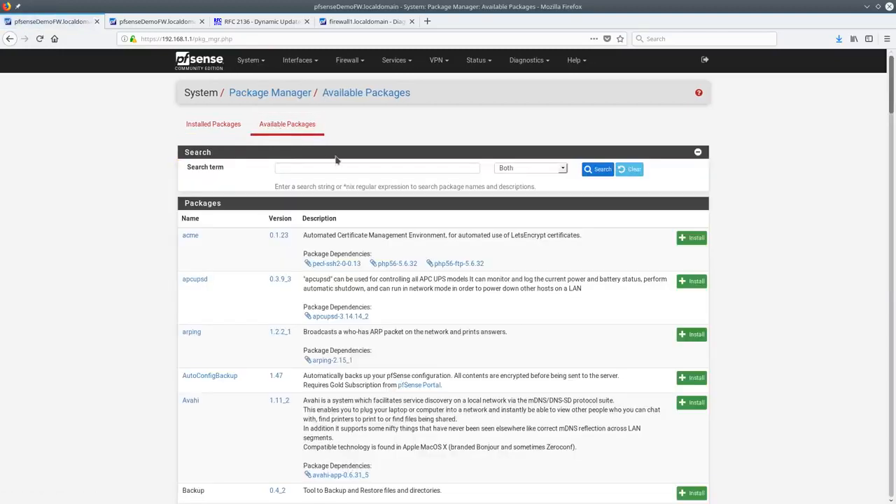
# Search packages for 'dark' and install darkstat, confirming pfSense-pkg-darkstat
pyautogui.click(333, 165)
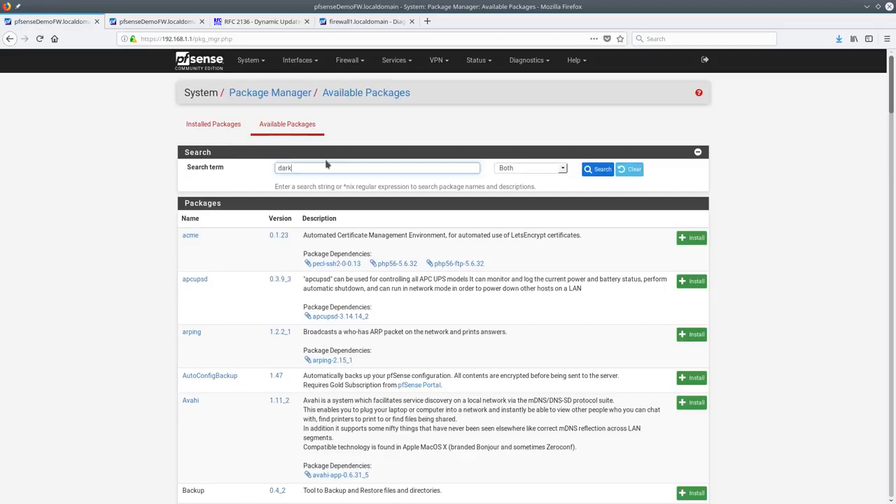
pyautogui.click(591, 169)
pyautogui.click(697, 238)
pyautogui.click(209, 172)
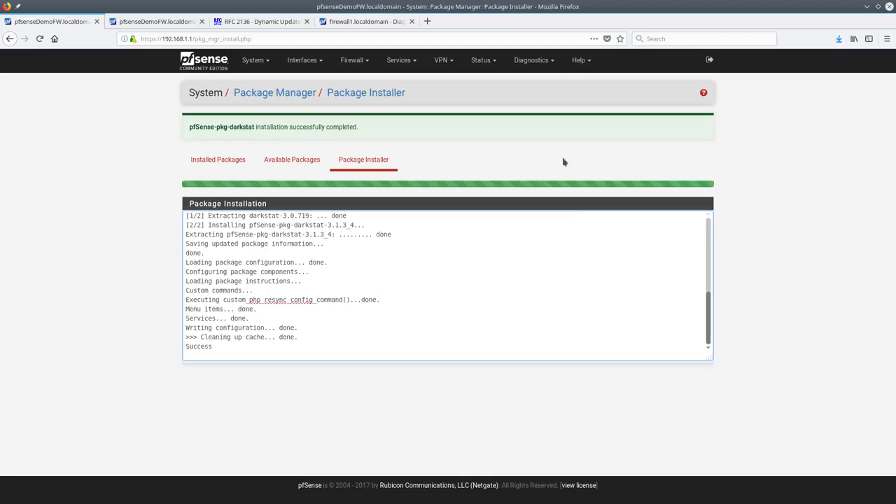
# Enable darkstat, capturing on the LAN interface with its web interface bound to LAN
pyautogui.click(218, 64)
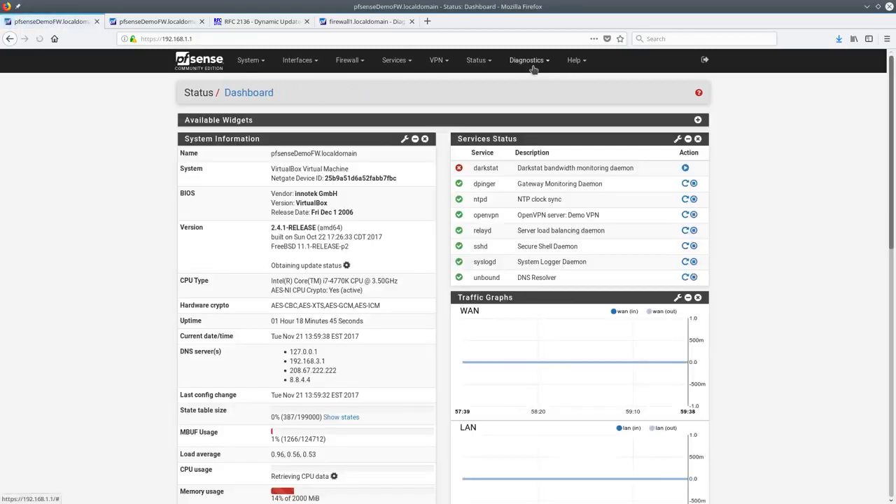
pyautogui.click(532, 67)
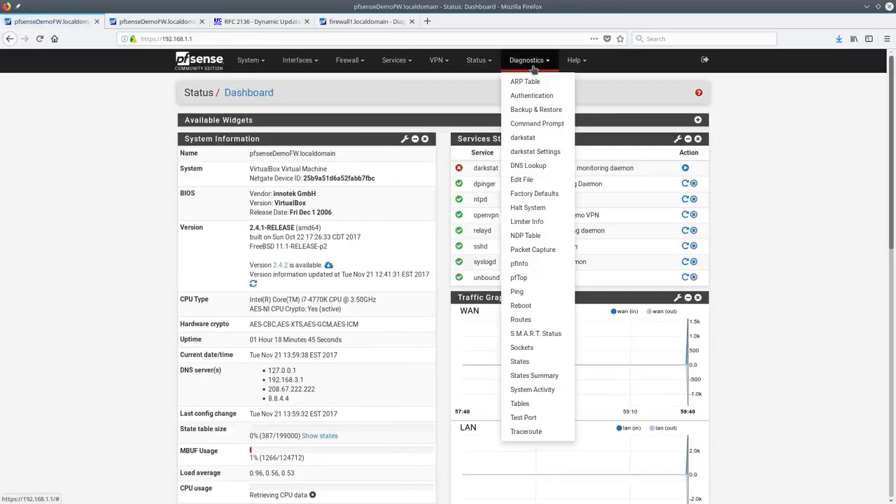
pyautogui.click(539, 154)
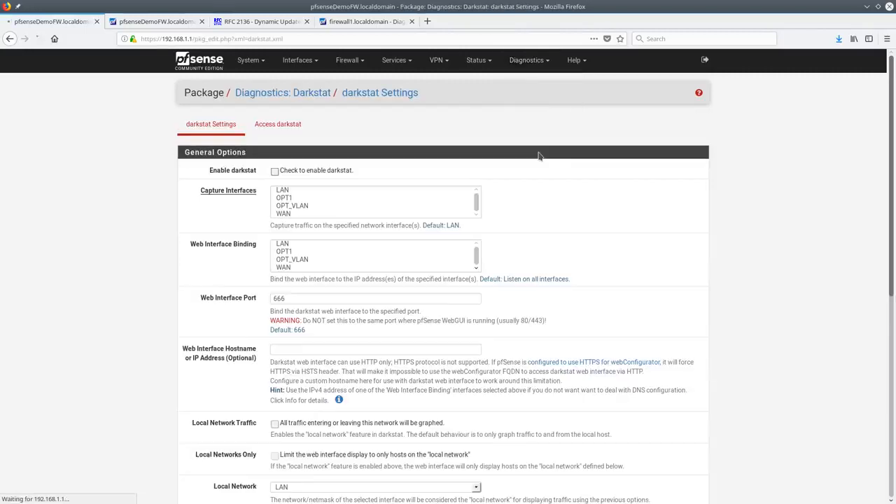
pyautogui.click(312, 171)
pyautogui.click(304, 190)
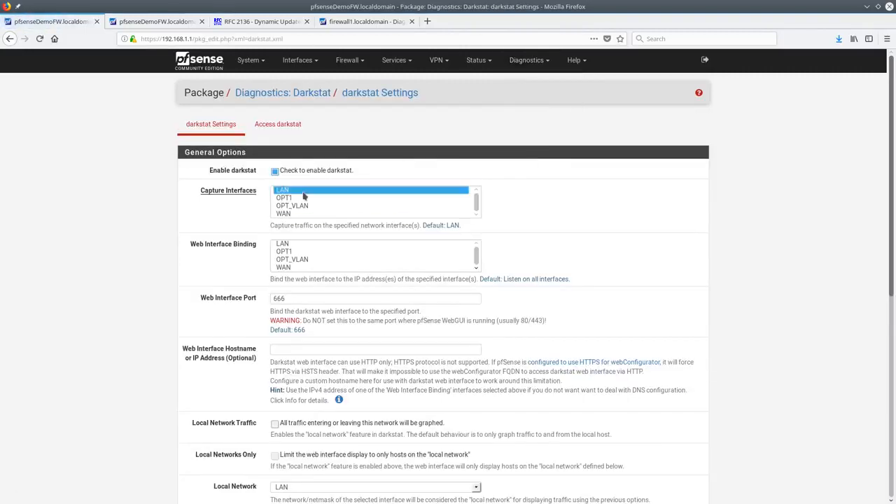
pyautogui.click(292, 245)
# Save the darkstat settings and open darkstat's Graphs page in a new tab
pyautogui.scroll(-6, 352, 259)
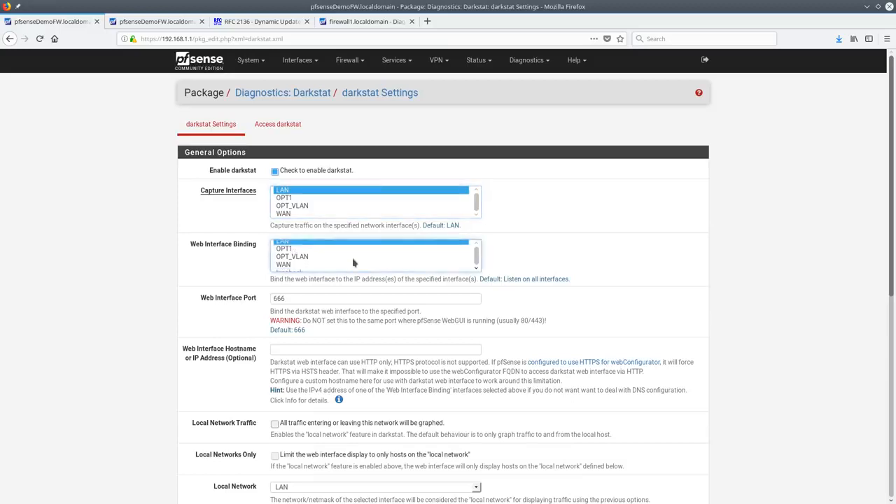
pyautogui.click(287, 456)
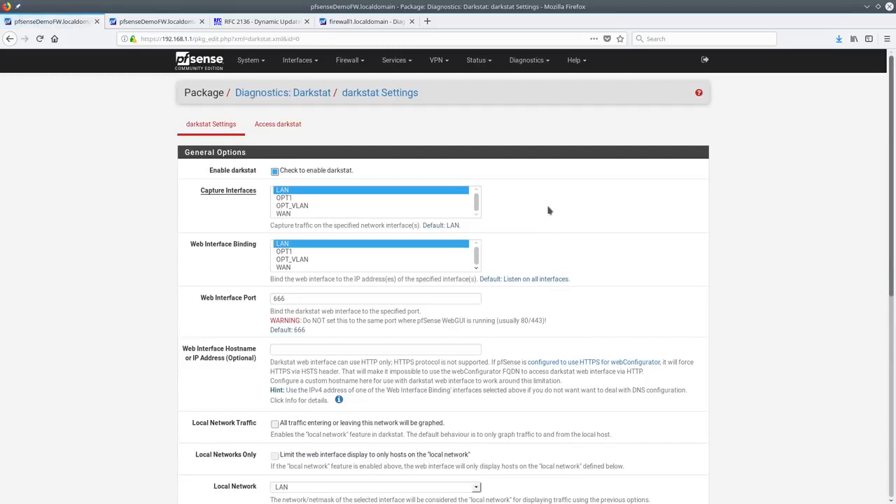
pyautogui.middleClick(290, 124)
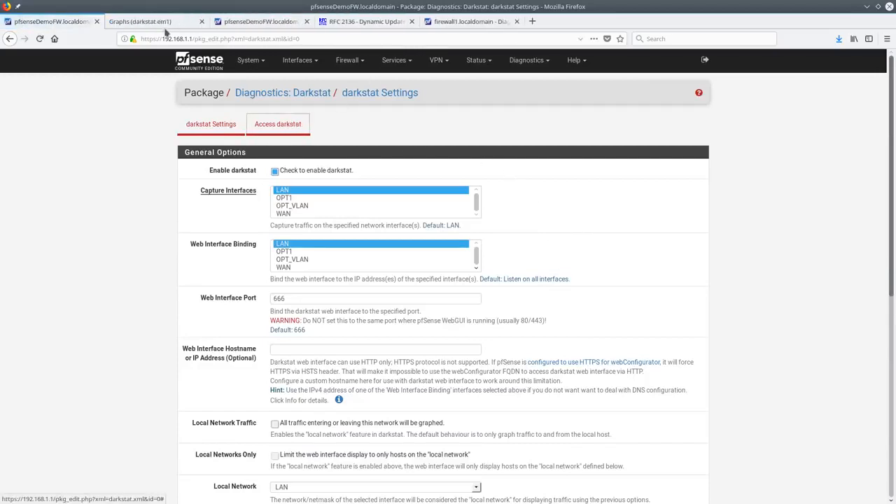
pyautogui.click(160, 25)
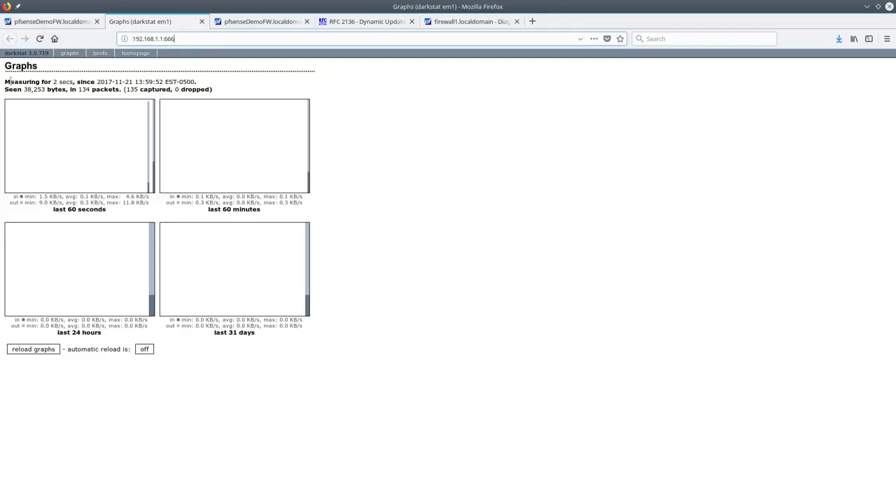
# View darkstat's Hosts list of 14 hosts, then return to the pfSense tab
pyautogui.click(100, 53)
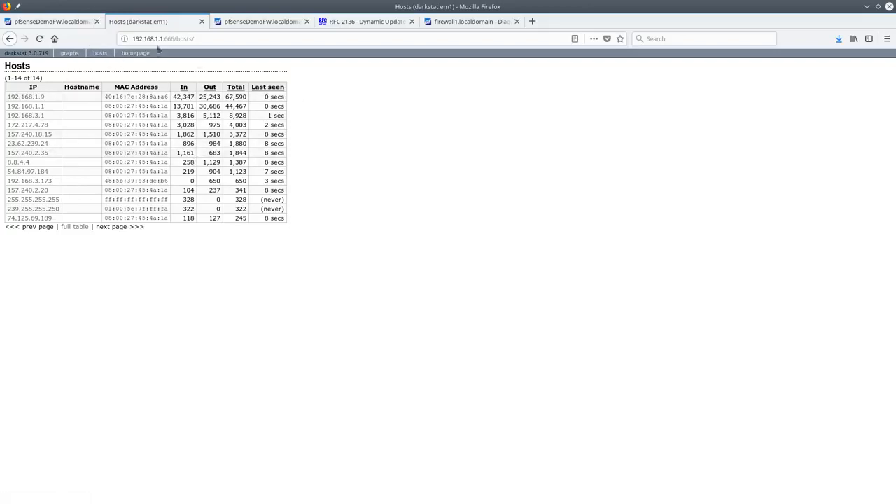
pyautogui.click(68, 22)
pyautogui.click(528, 61)
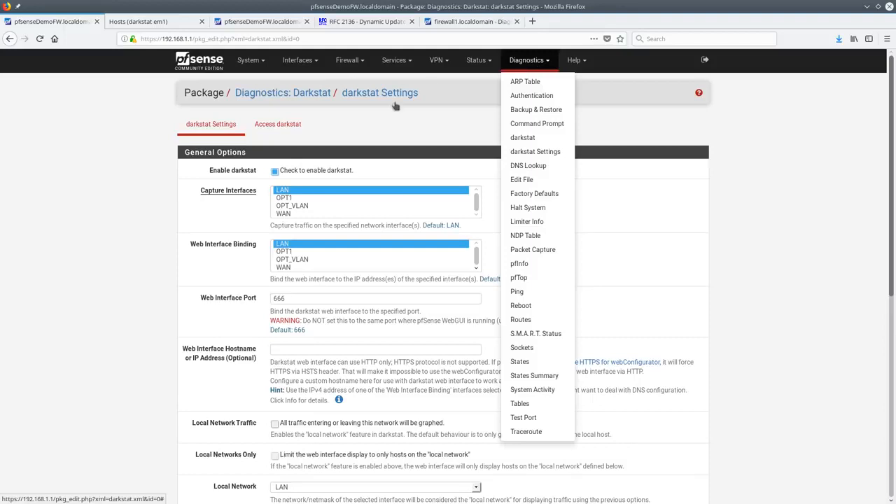
# From the Dashboard, start and confirm the system update from 2.4.1 to 2.4.2
pyautogui.click(383, 127)
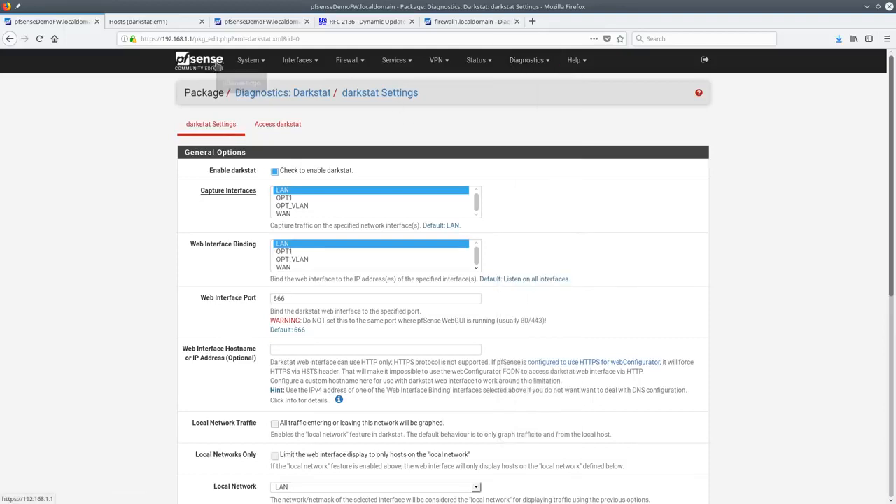
pyautogui.click(523, 63)
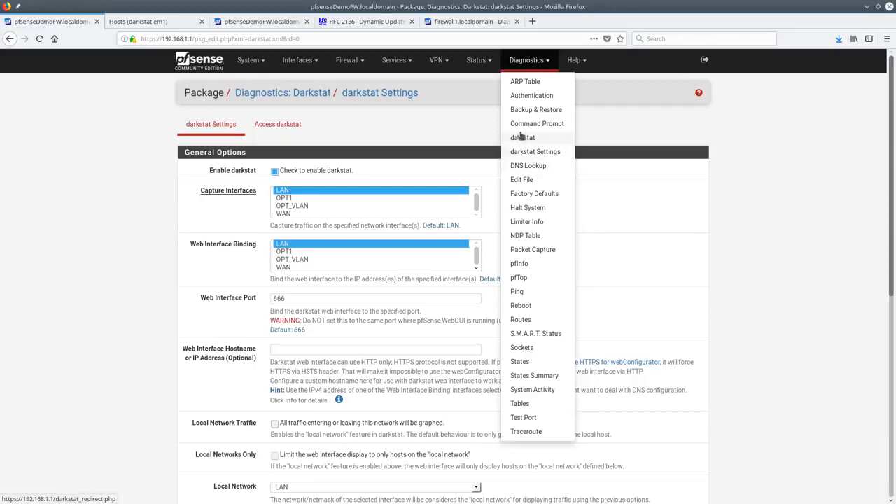
pyautogui.click(200, 60)
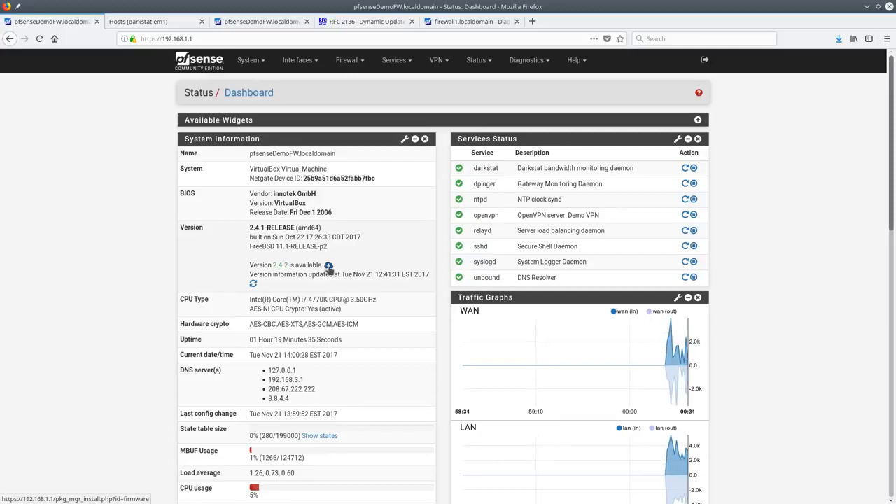
pyautogui.click(328, 267)
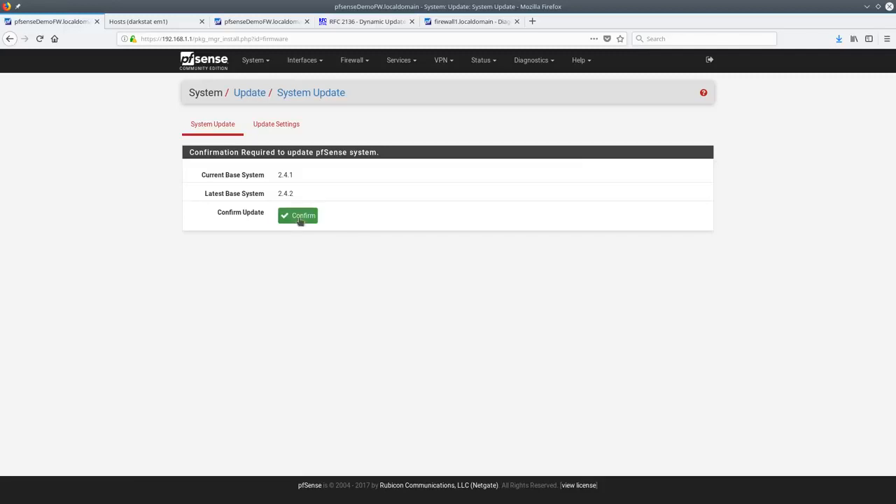
pyautogui.click(300, 217)
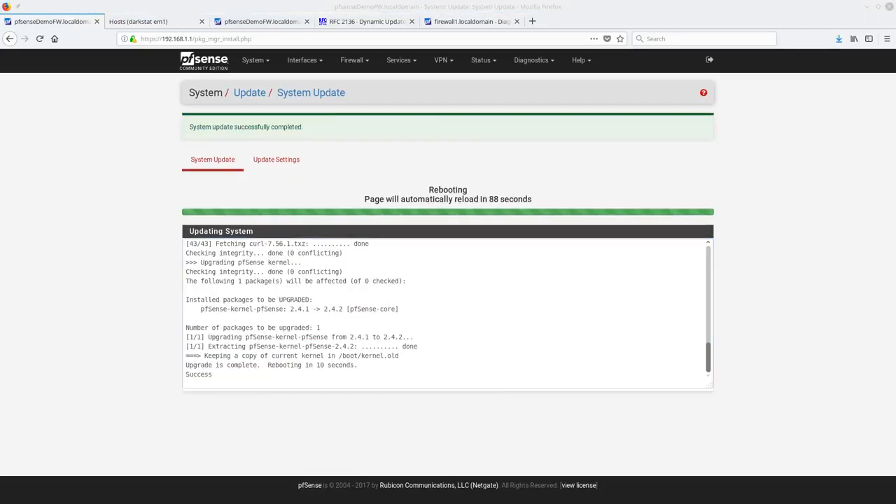
pyautogui.moveTo(895, 52); pyautogui.dragTo(574, 54)
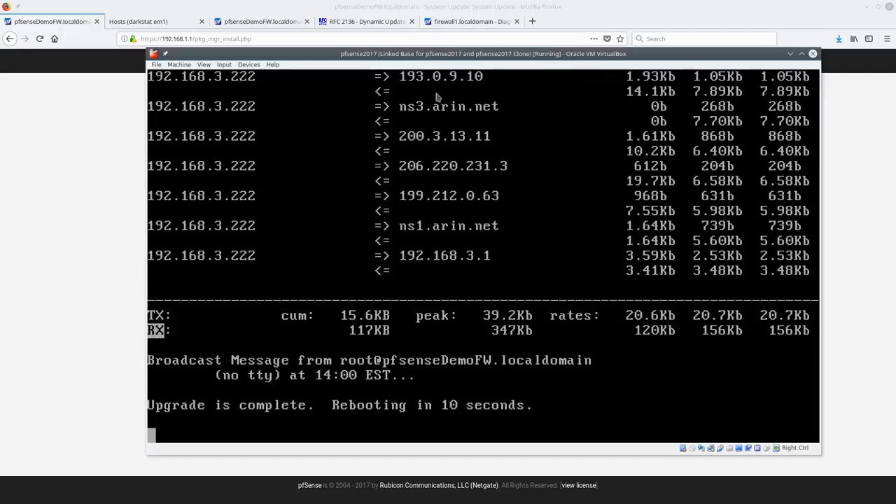
pyautogui.moveTo(467, 54); pyautogui.dragTo(895, 63)
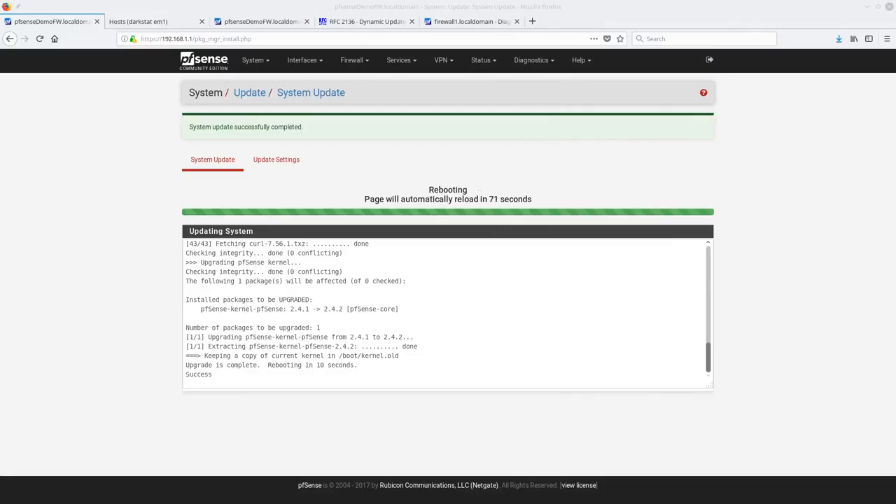
# Bring the VirtualBox console back over the page while the firewall reboots
pyautogui.moveTo(895, 69); pyautogui.dragTo(467, 63)
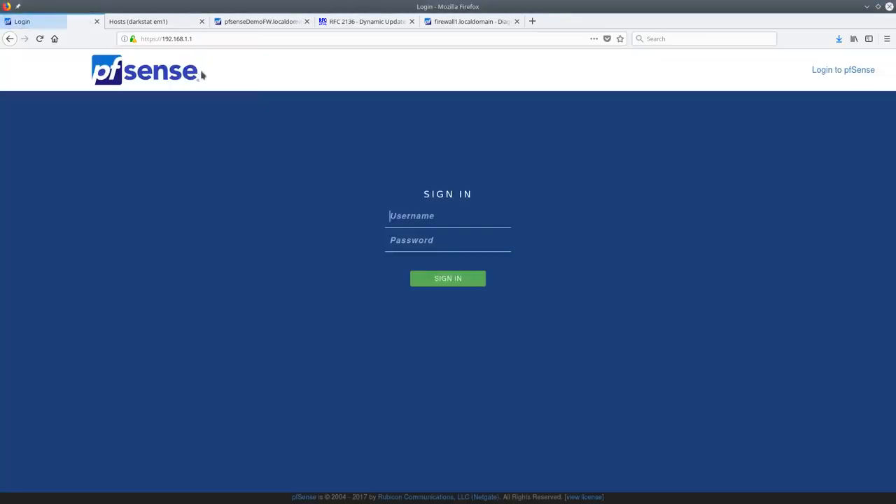
# Sign in to the web configurator with the admin username and password
pyautogui.write('admin')
pyautogui.press('Tab')
pyautogui.write('pfsense')
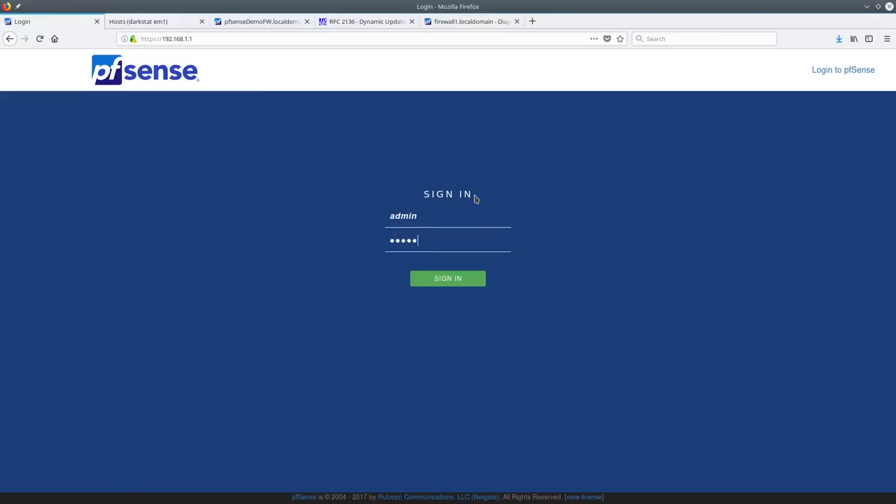
pyautogui.press('Return')
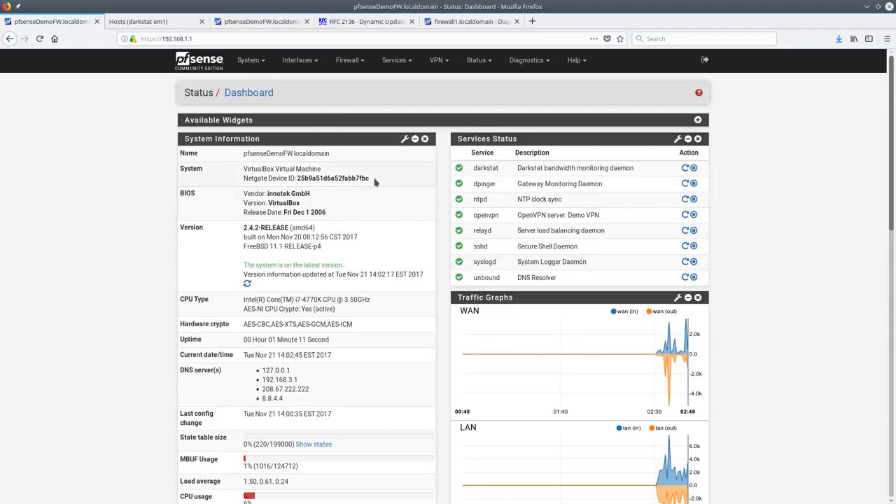
# Review the Dashboard showing 2.4.2-RELEASE and peek at the Interfaces and Diagnostics menus
pyautogui.scroll(-5, 371, 189)
pyautogui.scroll(8, 371, 193)
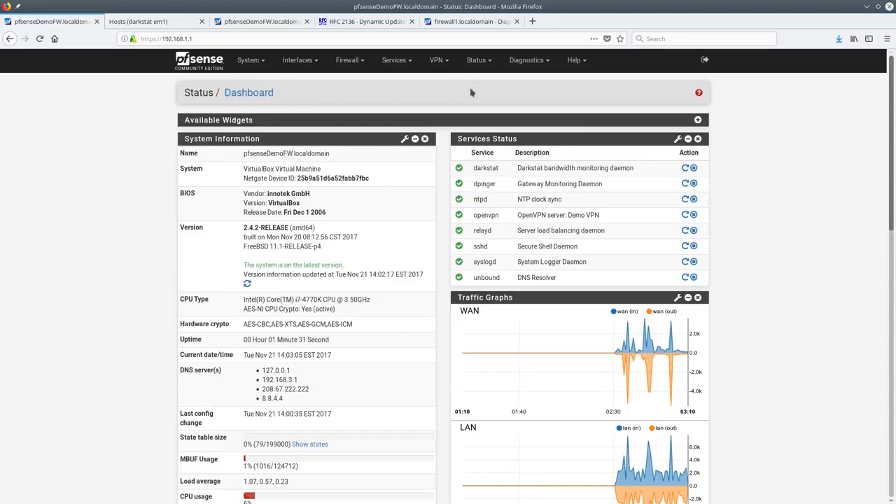
pyautogui.click(298, 60)
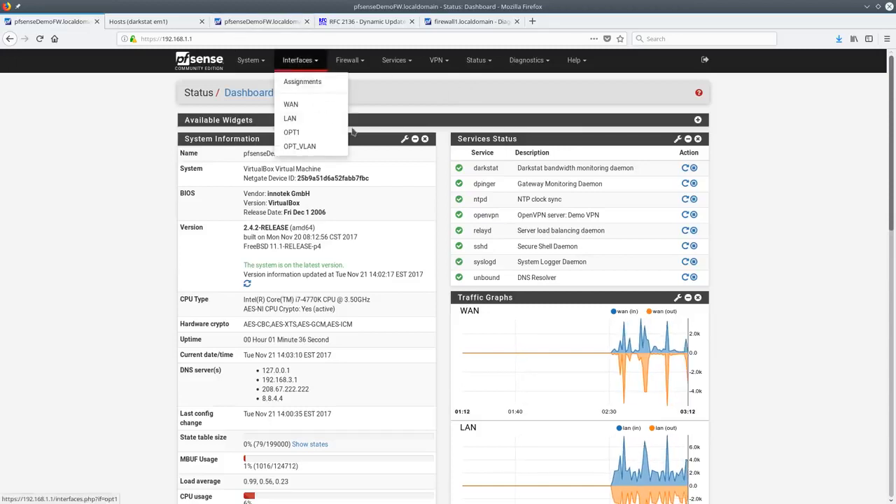
pyautogui.click(526, 60)
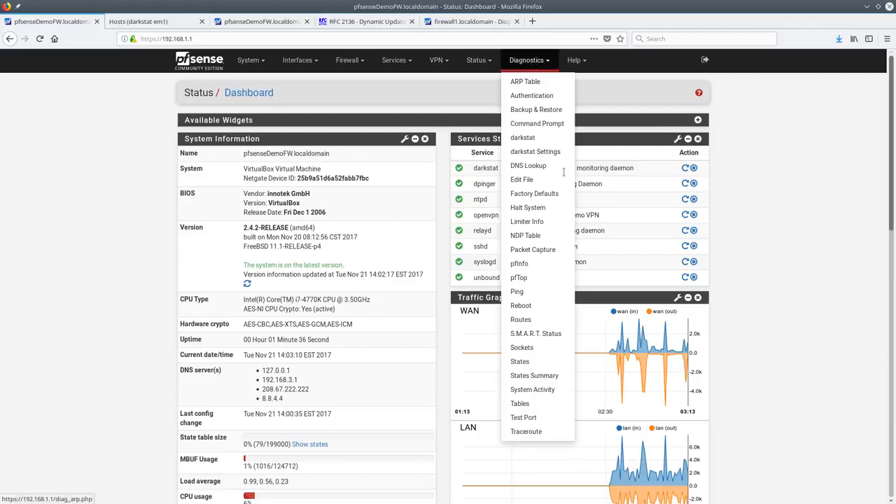
pyautogui.click(647, 91)
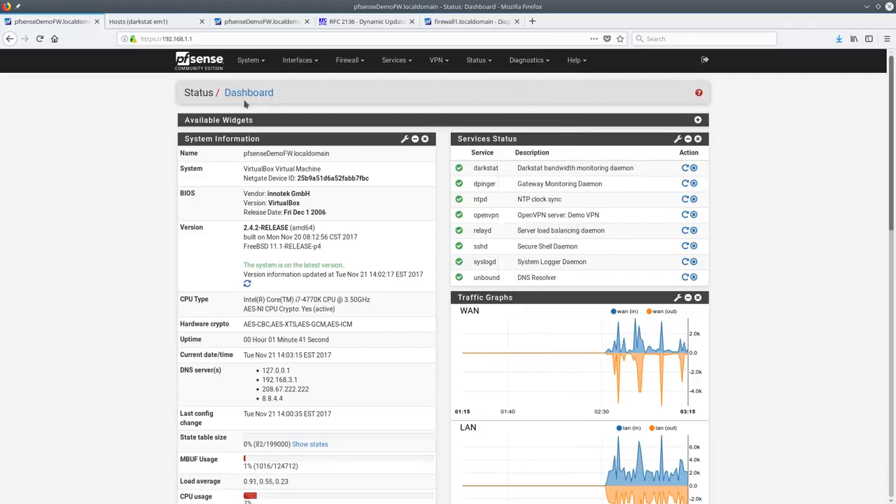